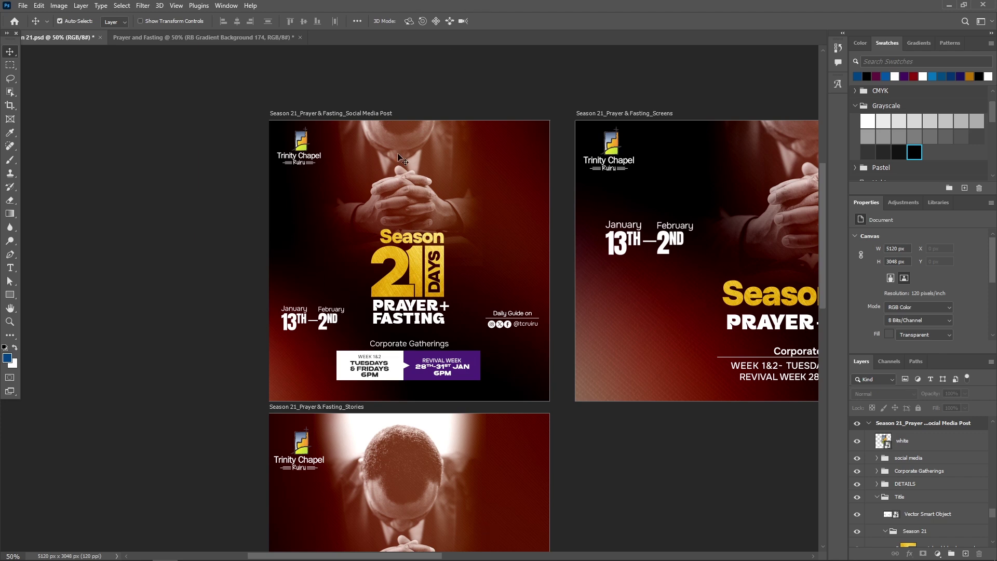
Switch to Illustrator and check the font family used by the "Season" text
mouse_move(262, 556)
click(217, 552)
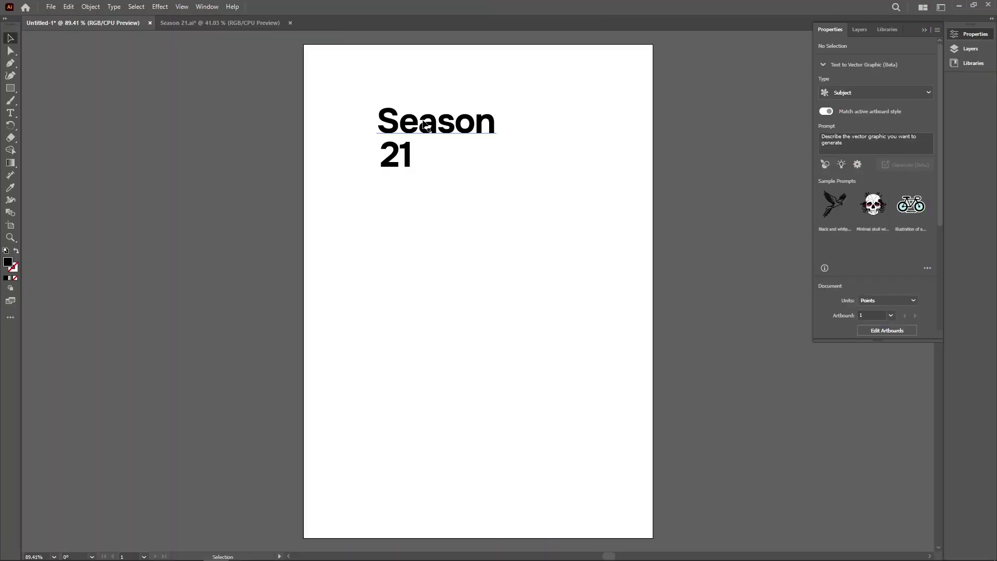
click(425, 124)
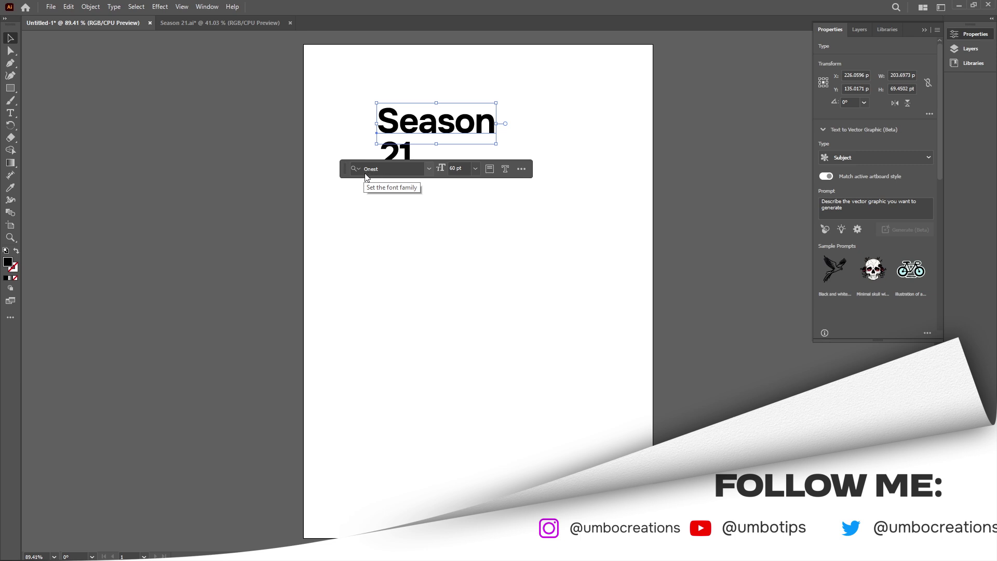
click(382, 170)
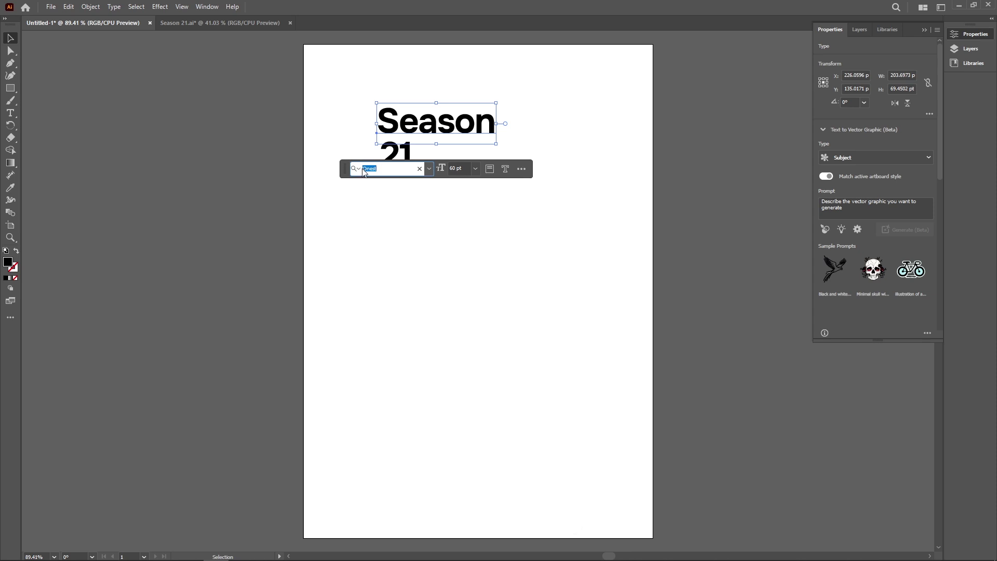
click(412, 151)
click(534, 155)
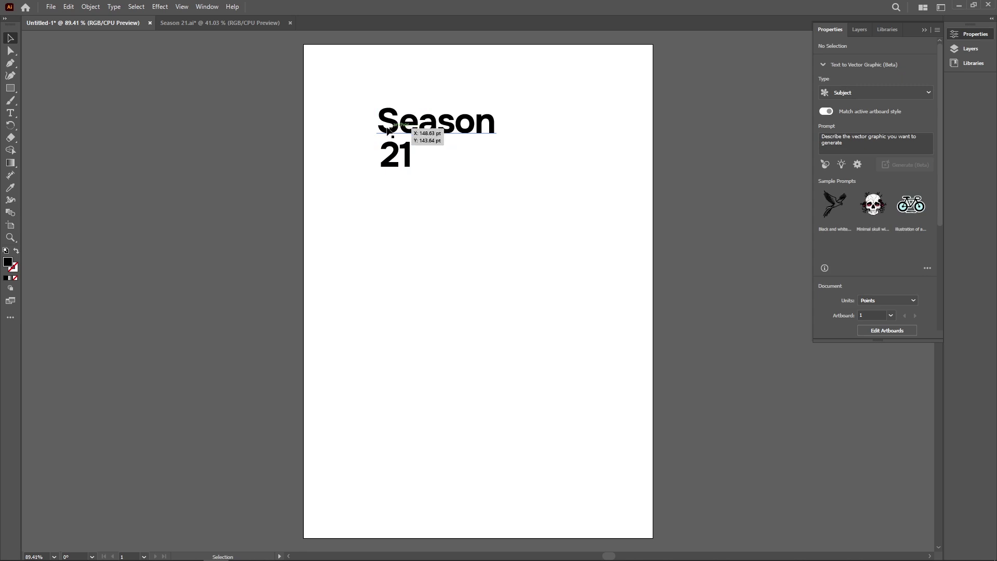
Run the textBlock.jsx script from the Documents folder on the "Season" and "21" text lines
drag(359, 92, 525, 212)
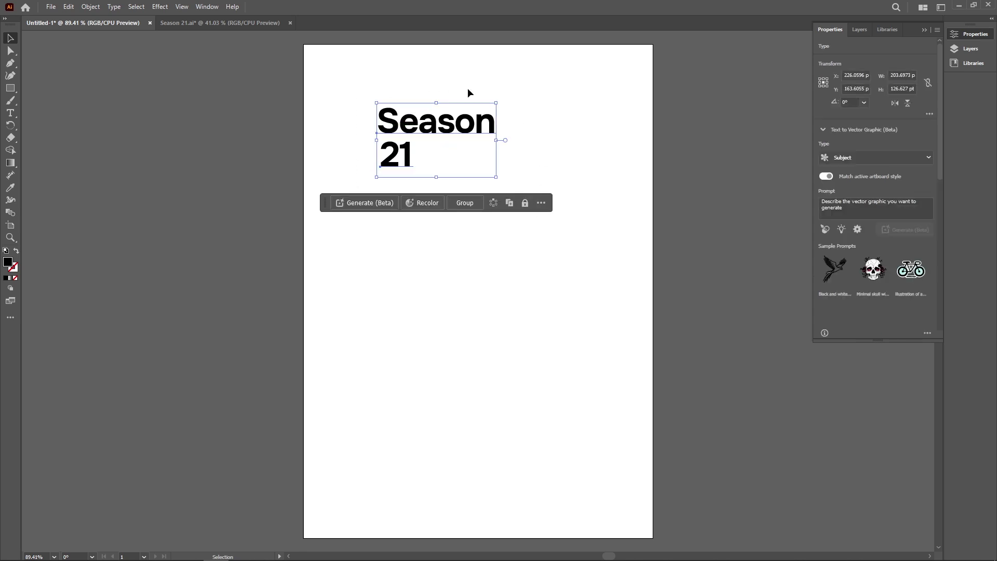
click(54, 10)
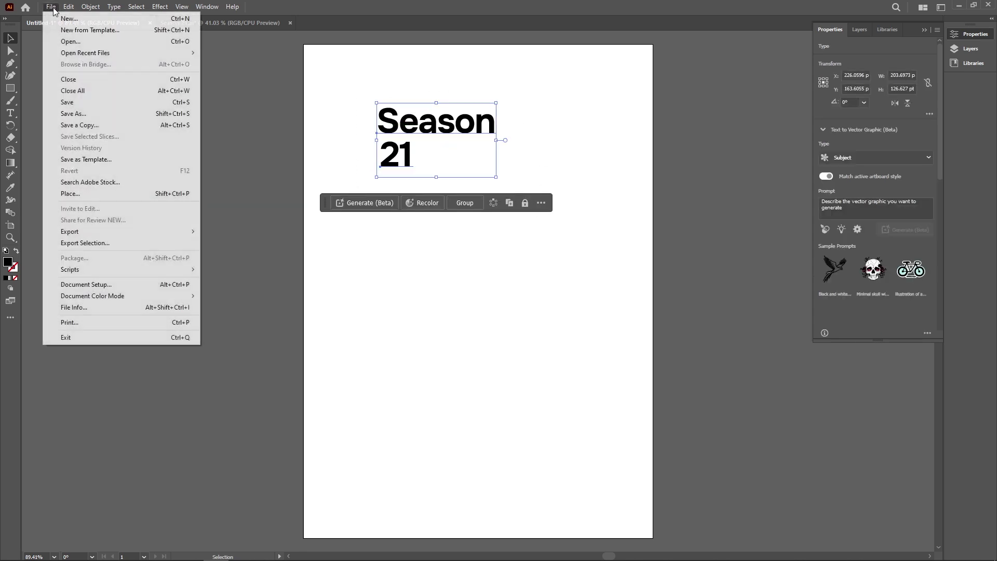
mouse_move(84, 269)
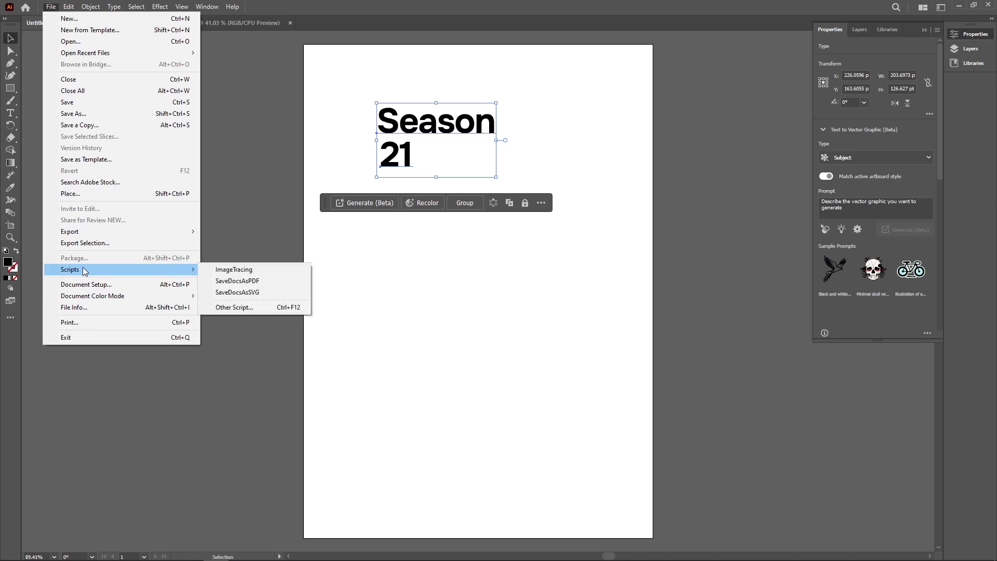
click(231, 307)
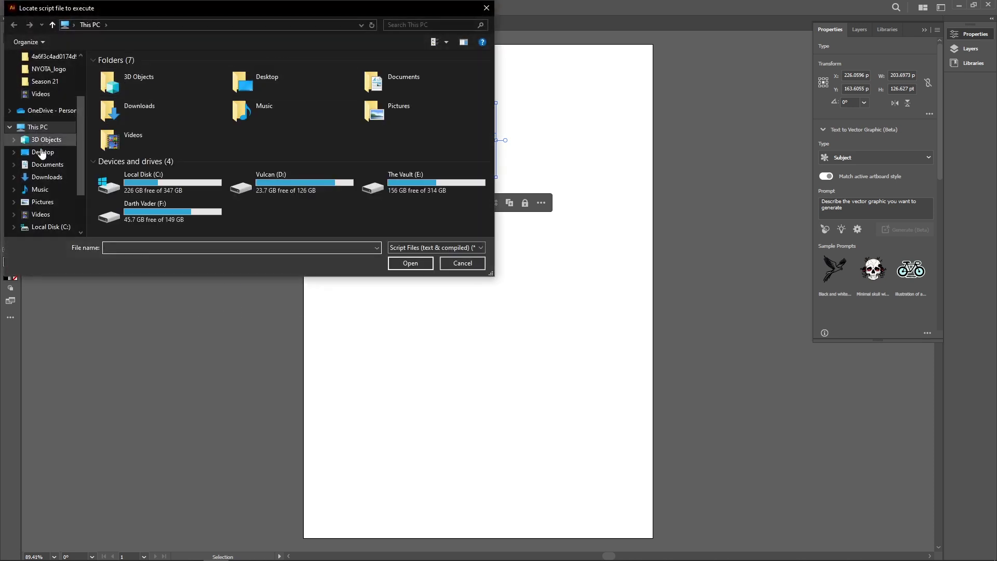
click(44, 165)
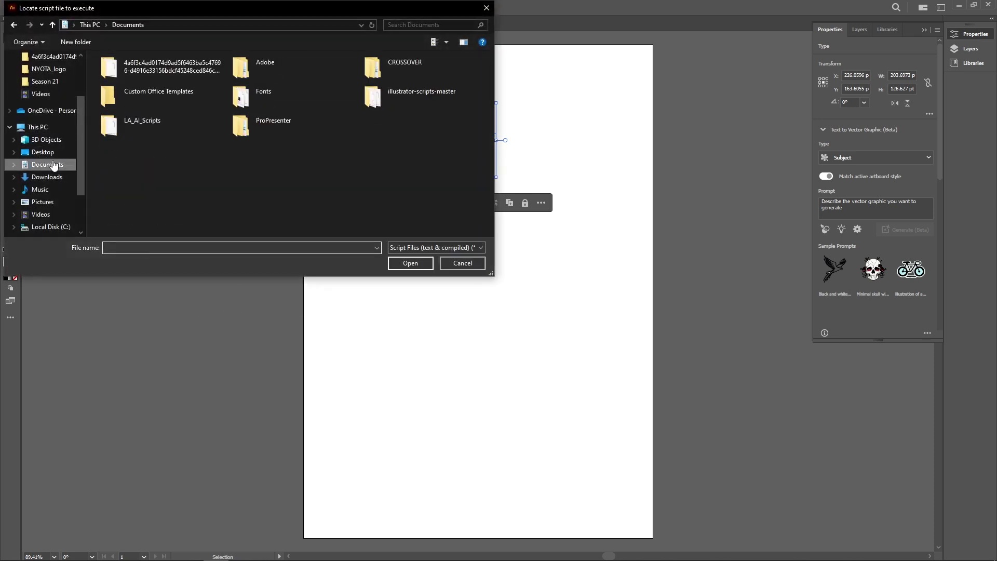
double_click(162, 72)
click(139, 75)
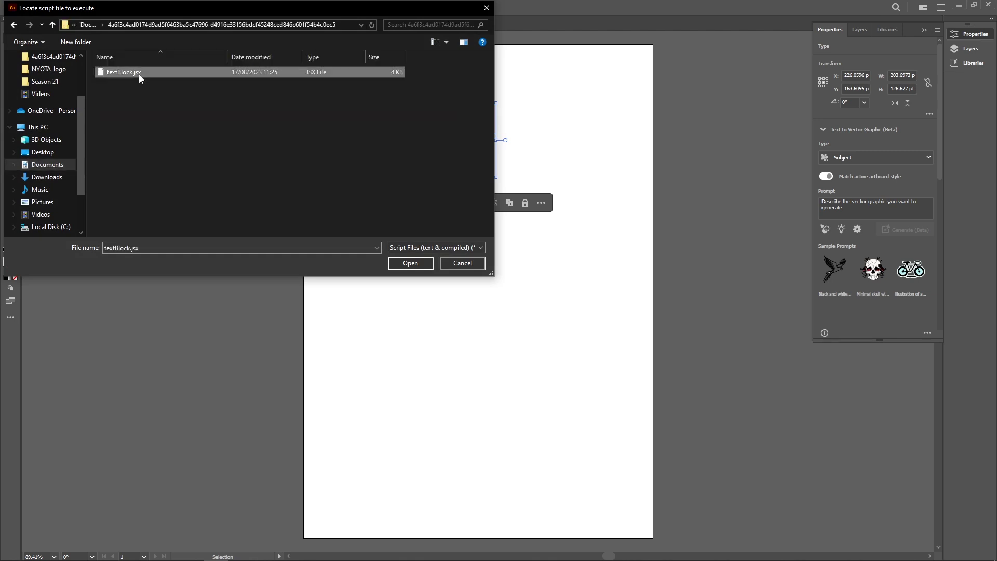
click(406, 266)
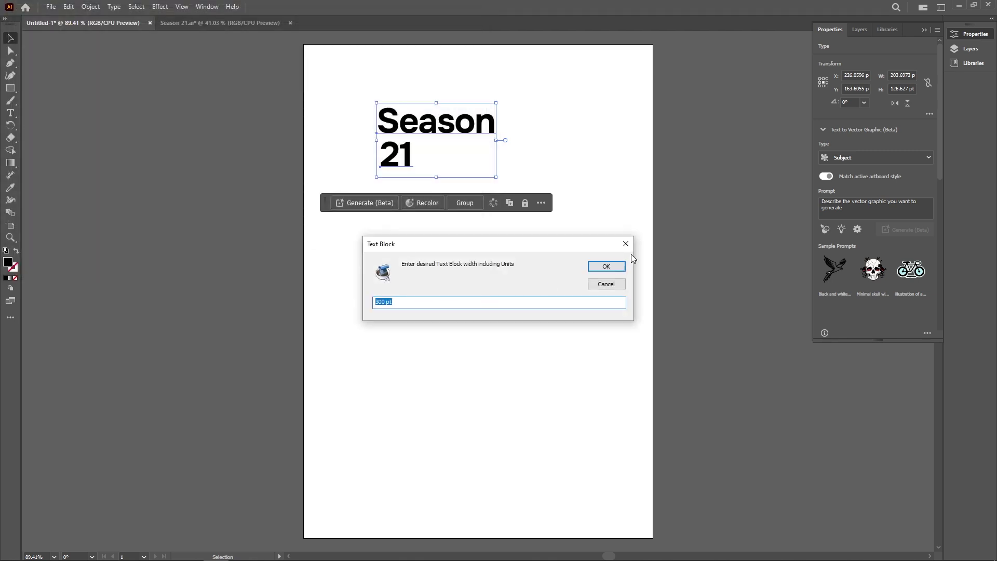
Generate the text block at a width of 300 pt and place it below the original text
click(603, 269)
click(602, 270)
drag(589, 221, 452, 293)
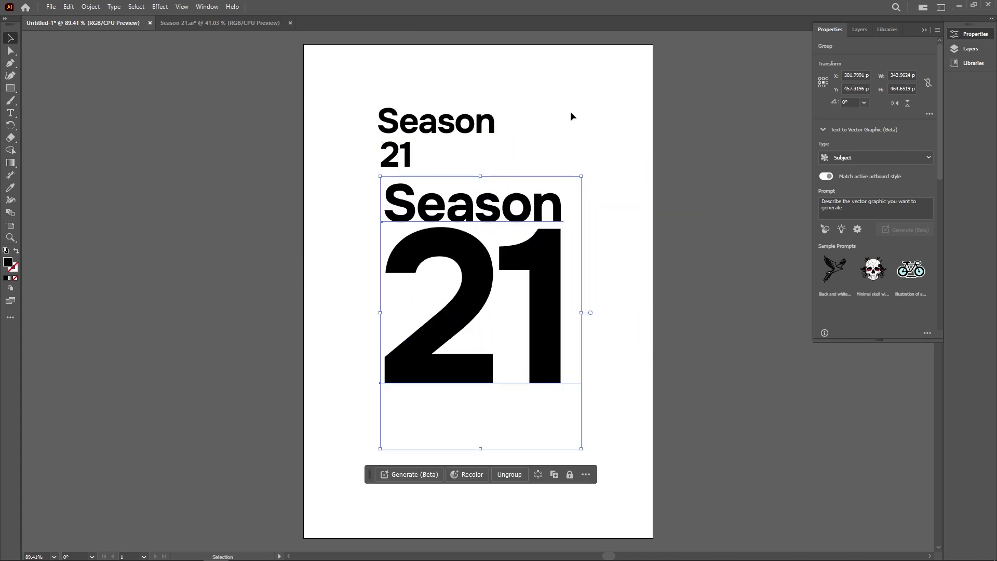
Move the original small "Season" and "21" text off the artboard to its left side
click(571, 112)
drag(366, 94, 540, 172)
drag(472, 148, 278, 158)
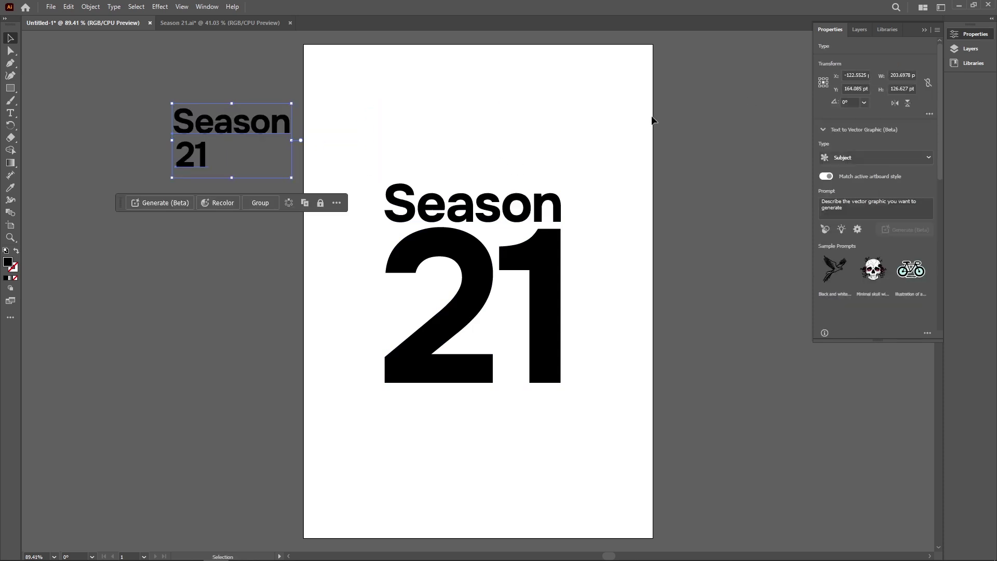
click(531, 128)
Ungroup the enlarged "Season 21" text block into separate text objects
click(552, 314)
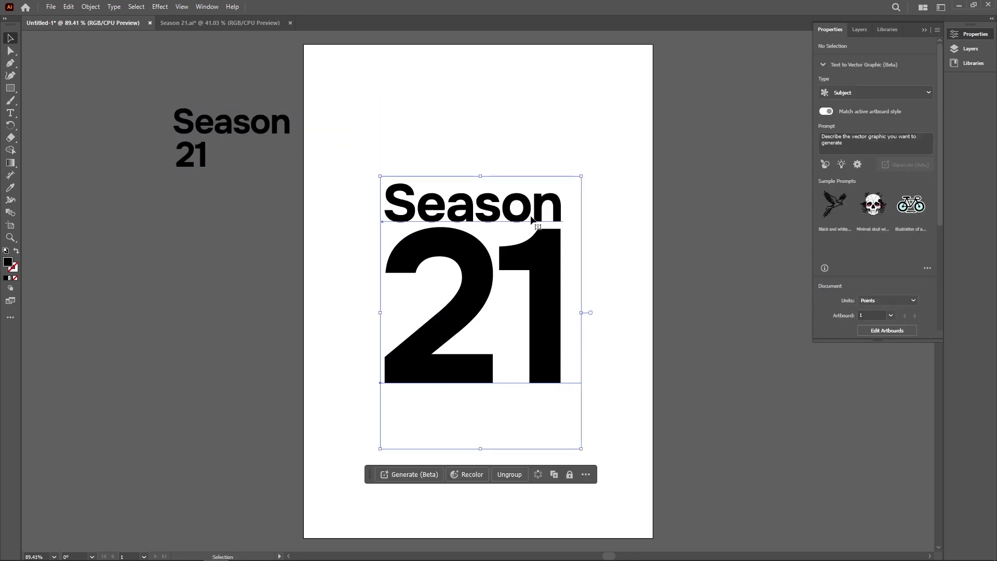
right_click(553, 317)
click(583, 194)
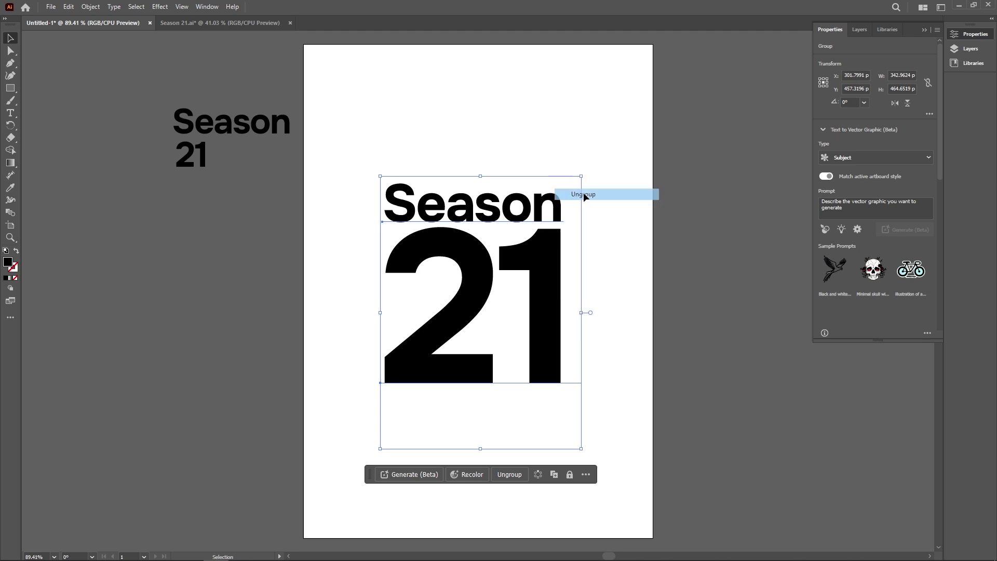
click(541, 150)
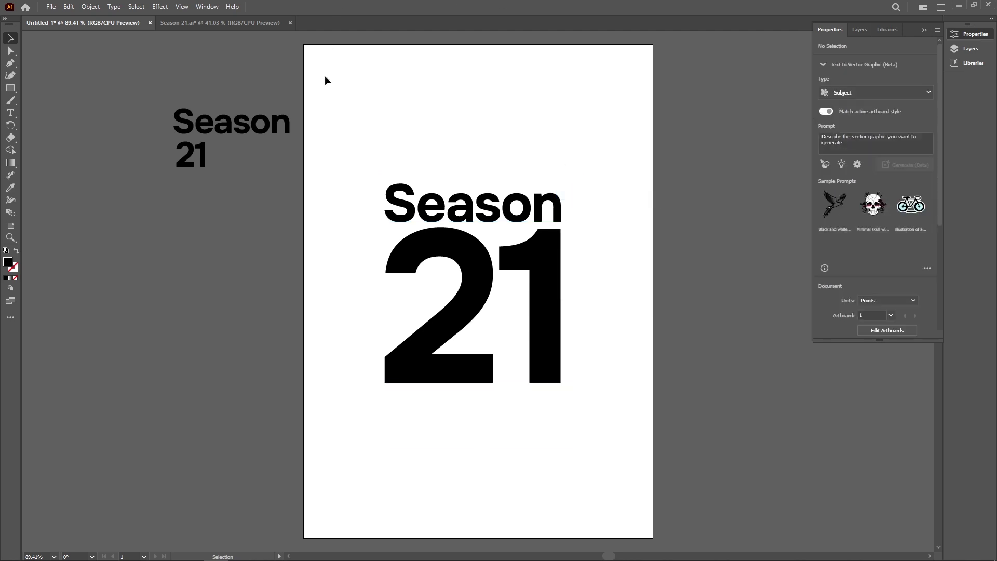
Select the large "21" text and reset the Essentials workspace
click(460, 318)
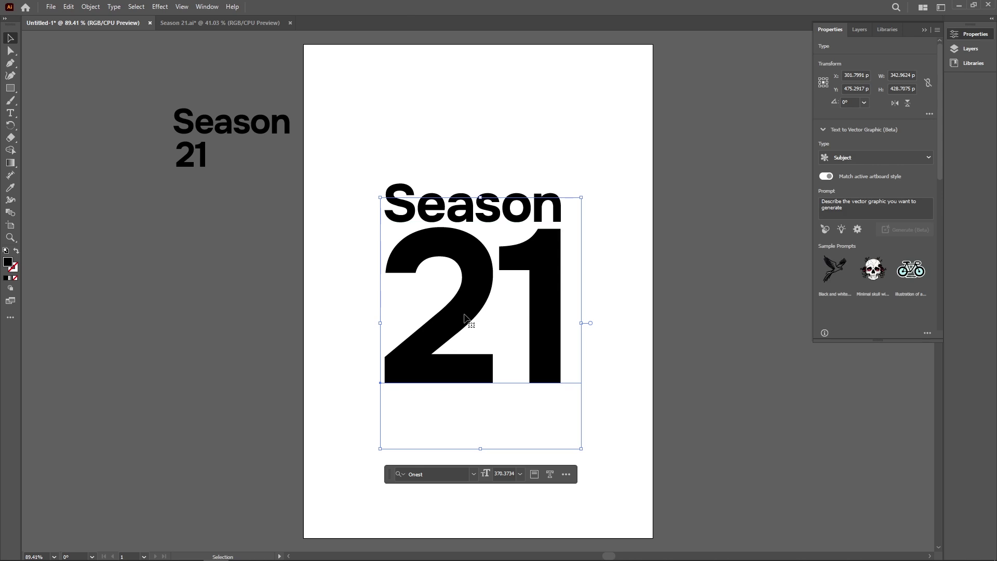
click(526, 140)
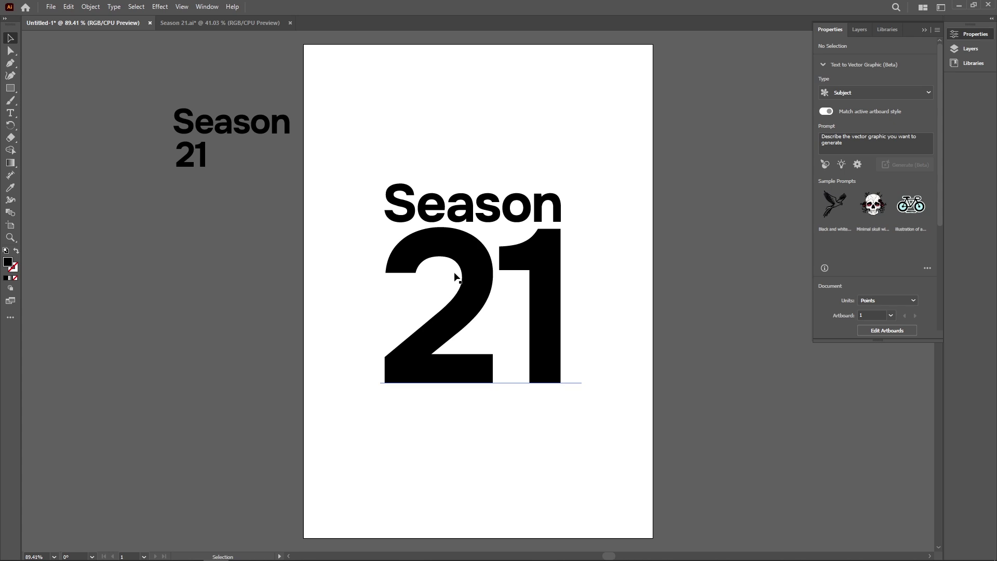
click(474, 279)
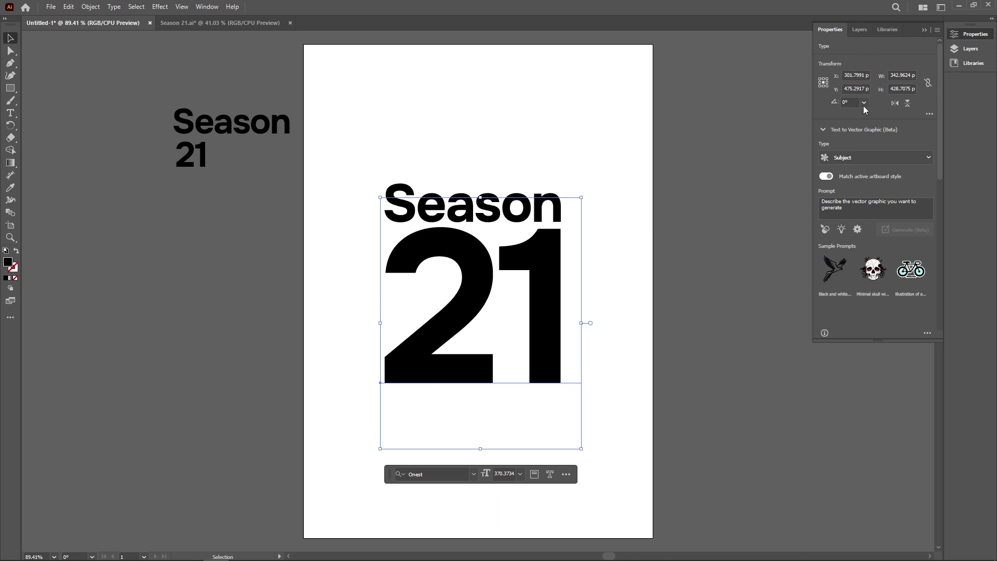
click(940, 7)
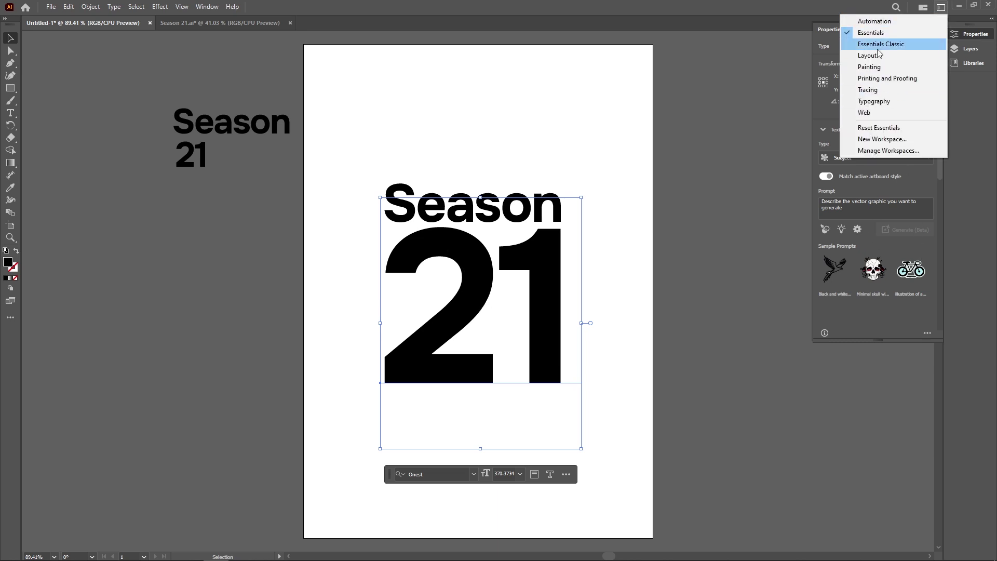
click(877, 128)
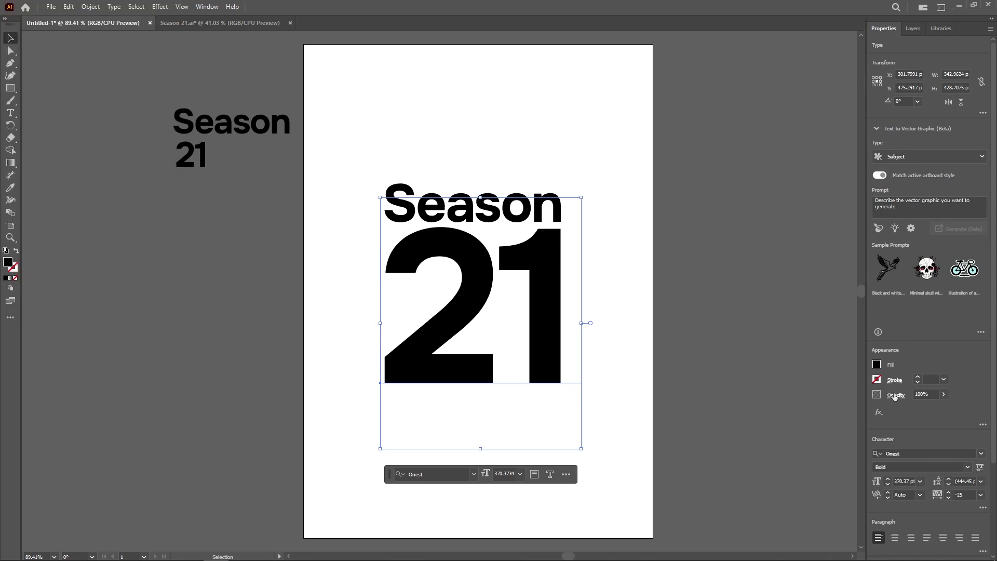
Convert the large "21" text to outlines
scroll(947, 370, down, 3)
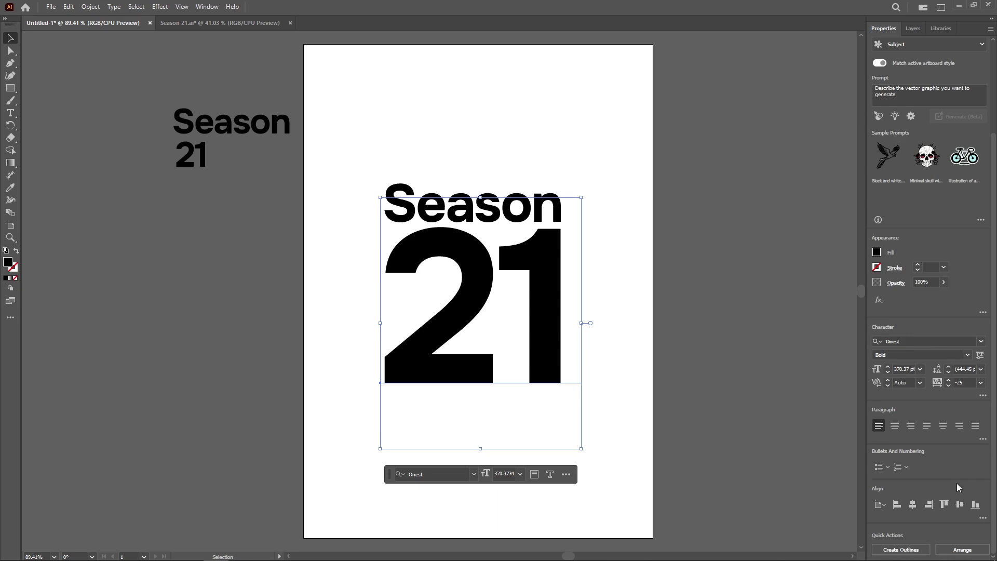
click(901, 549)
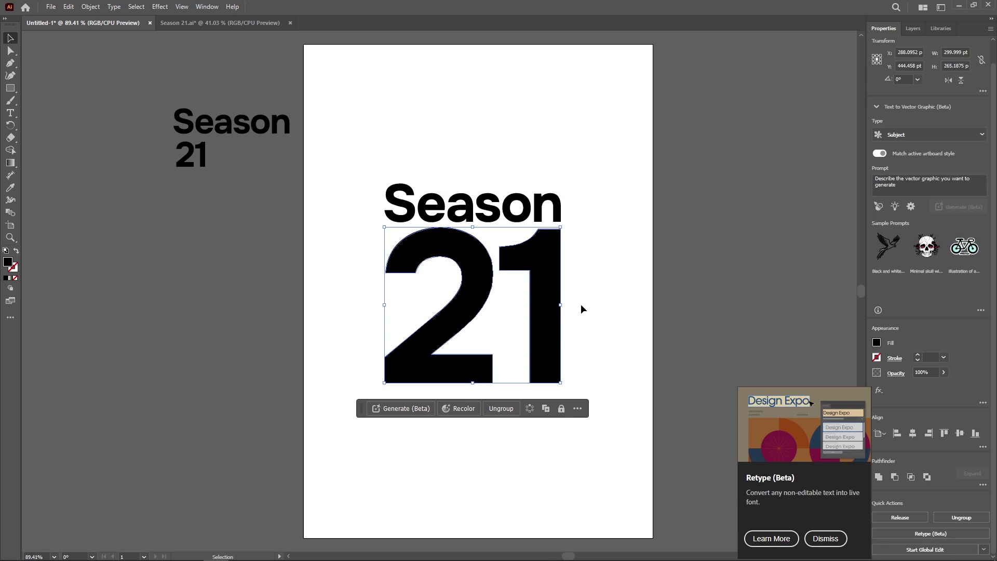
click(581, 305)
Ungroup the outlined "21" so that each digit is a separate shape
click(484, 279)
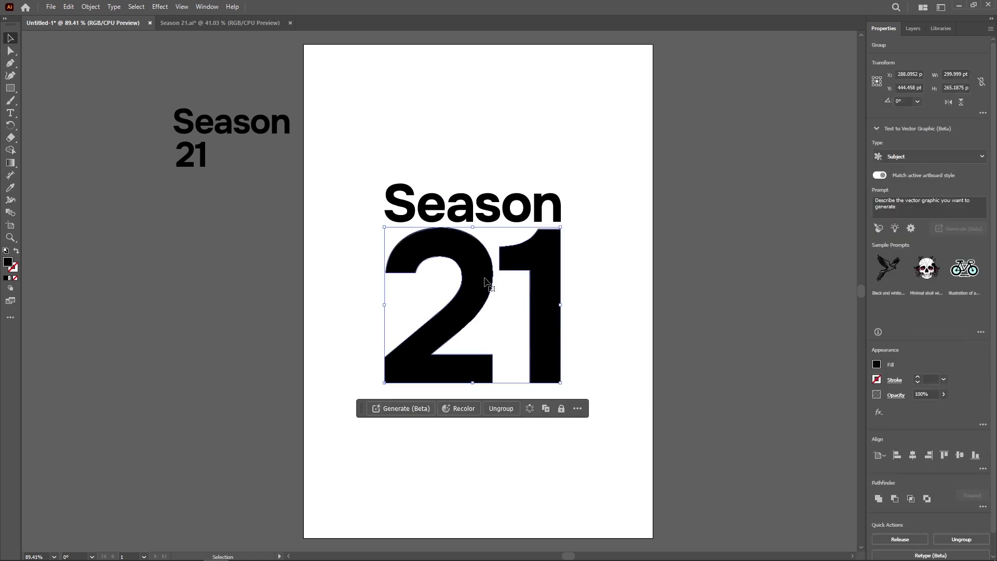
right_click(484, 281)
click(525, 414)
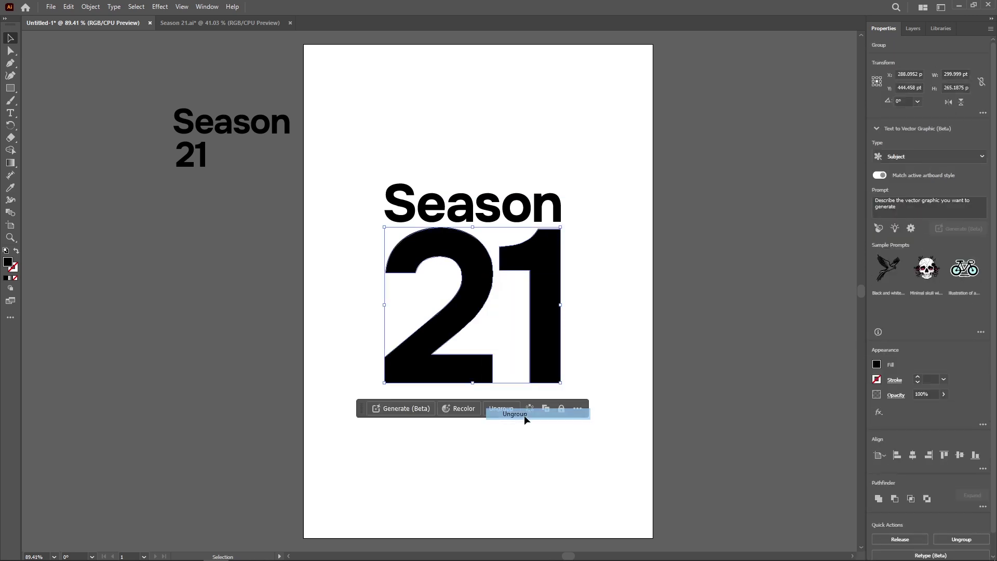
click(585, 293)
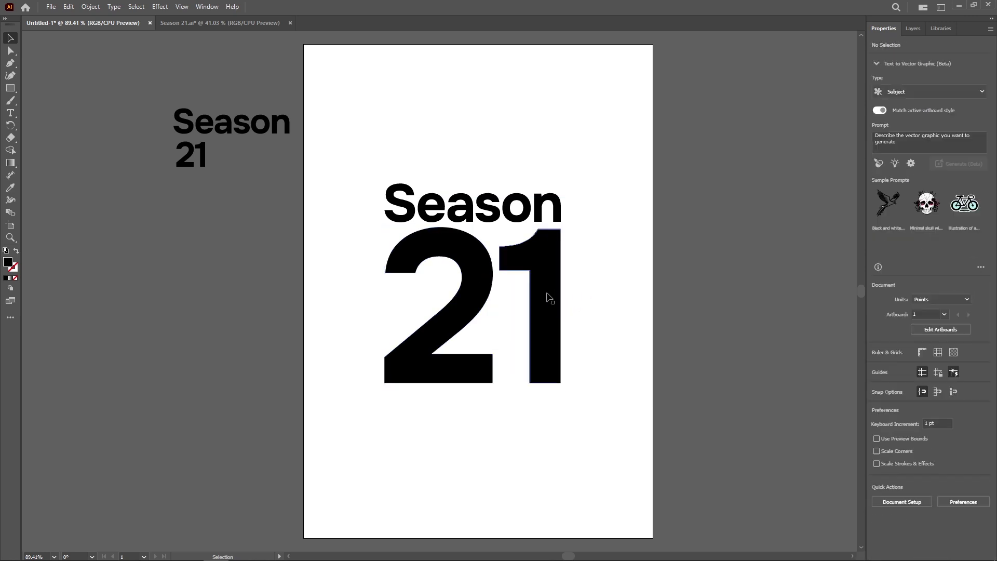
Duplicate the outlined "2" and offset the copy horizontally by about 33 pt toward the "1"
click(466, 304)
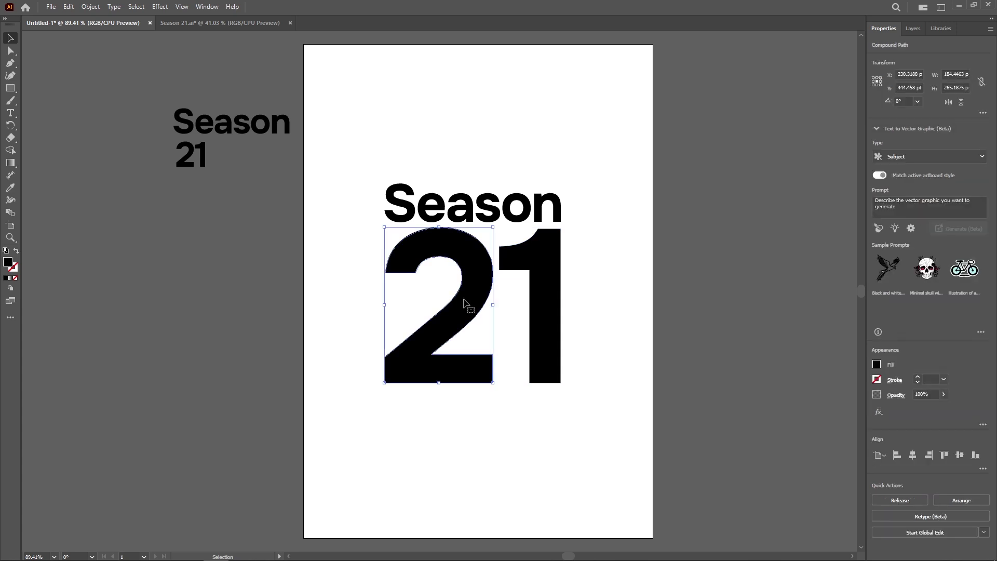
key(alt)
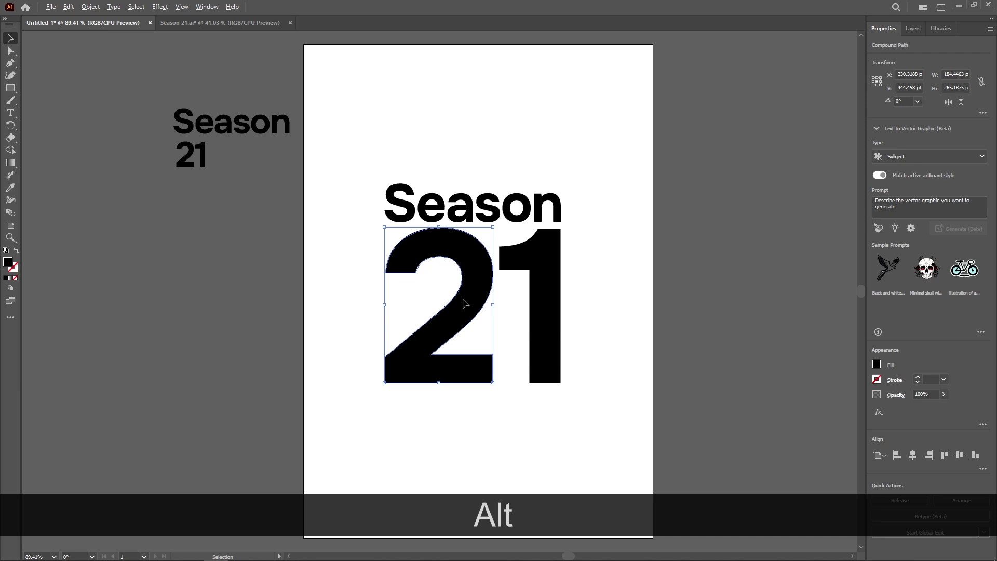
drag(465, 303, 482, 301)
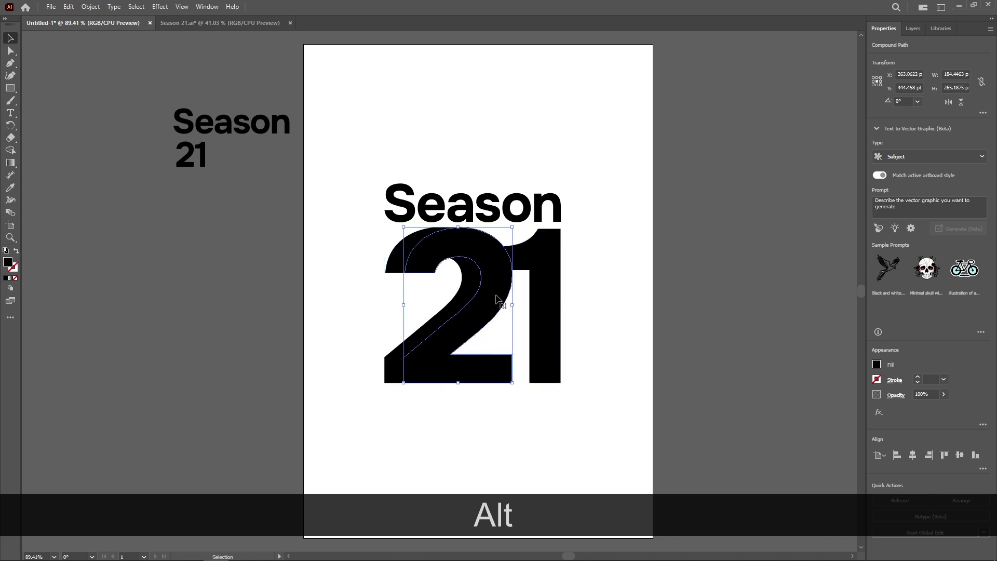
Fill the duplicated "2" with red, hex FF0000
double_click(7, 262)
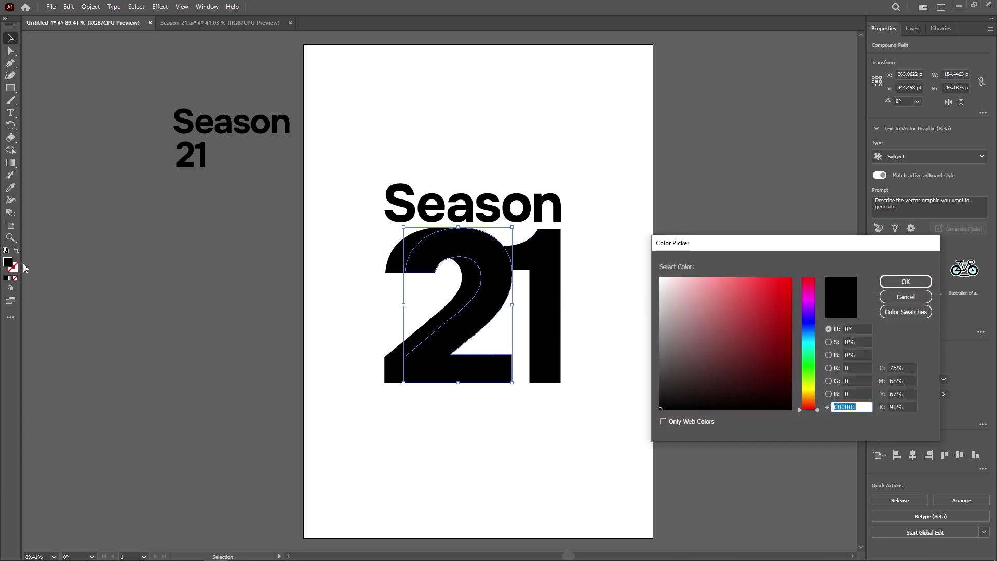
key(ctrl+v)
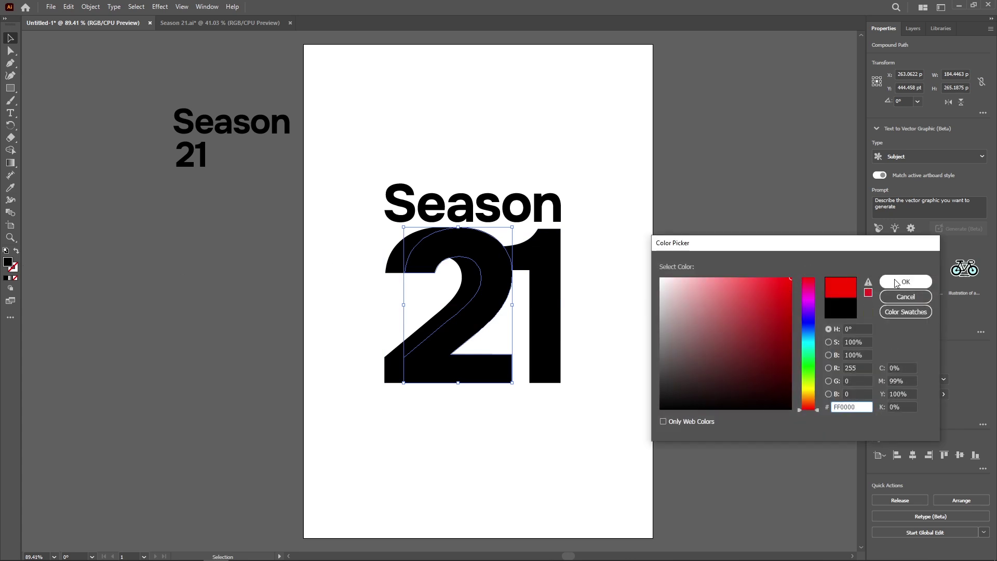
click(905, 281)
click(617, 241)
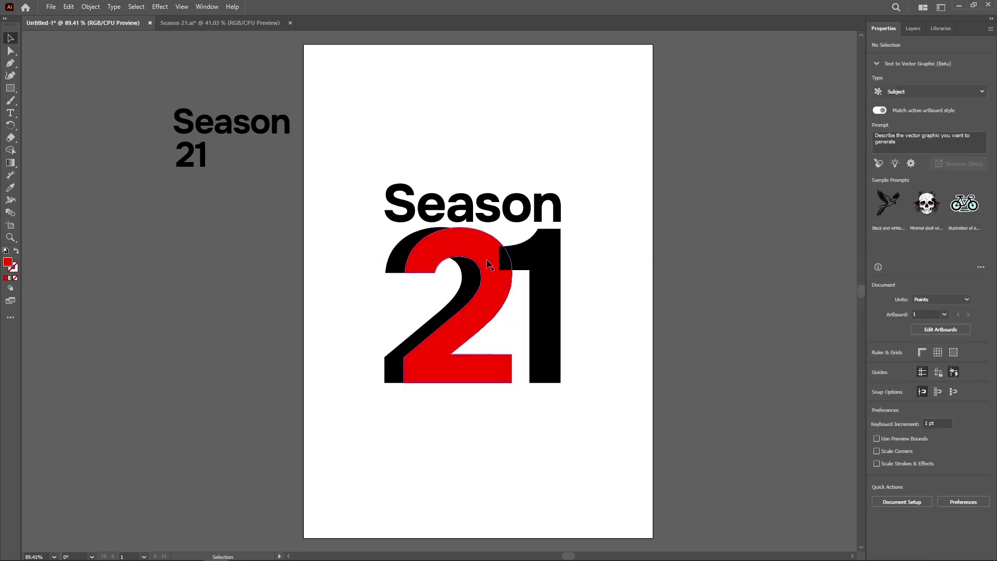
Expand Layer 1 and hide the original black "2" shape behind the red copy
click(400, 259)
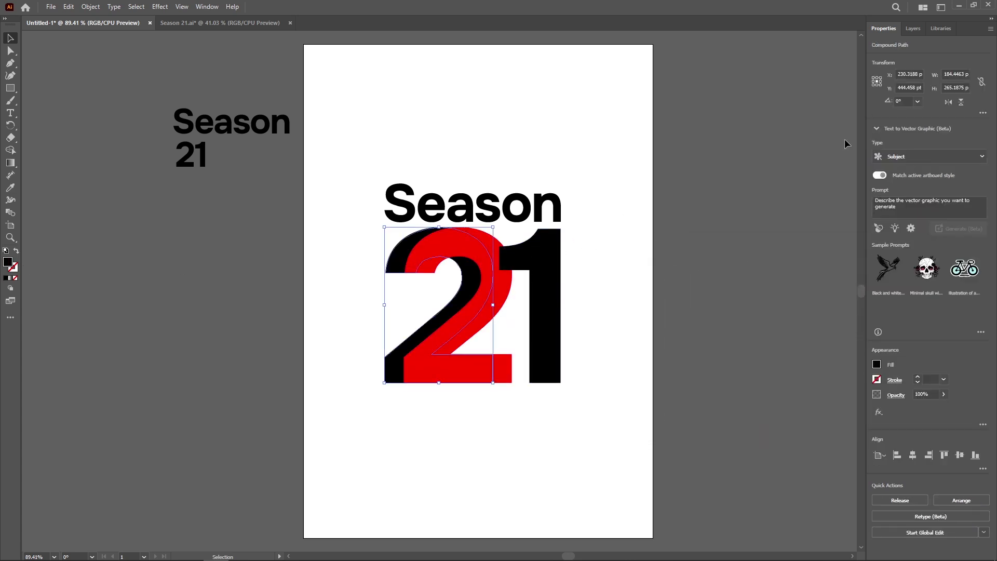
click(913, 28)
click(899, 63)
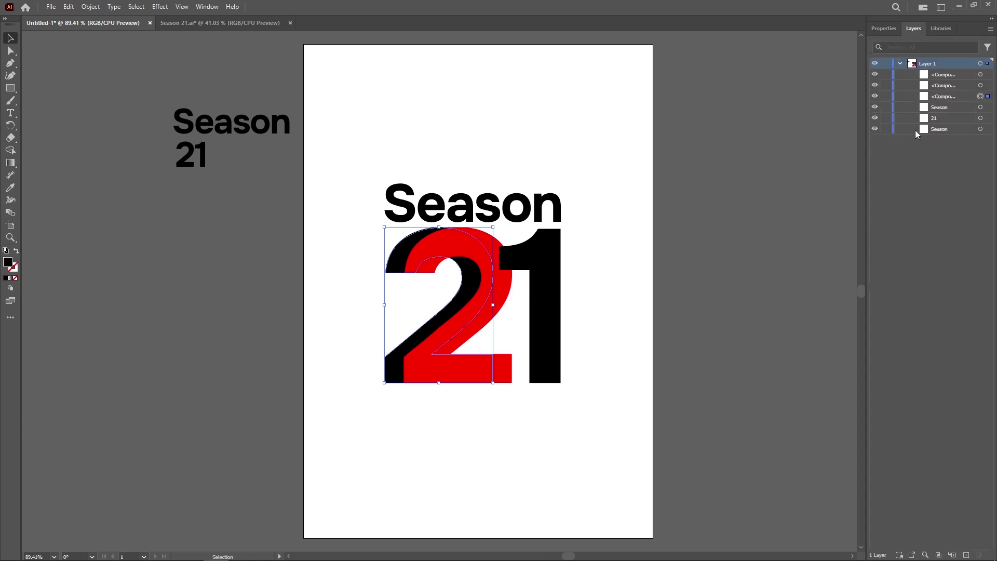
click(877, 74)
click(876, 75)
click(876, 96)
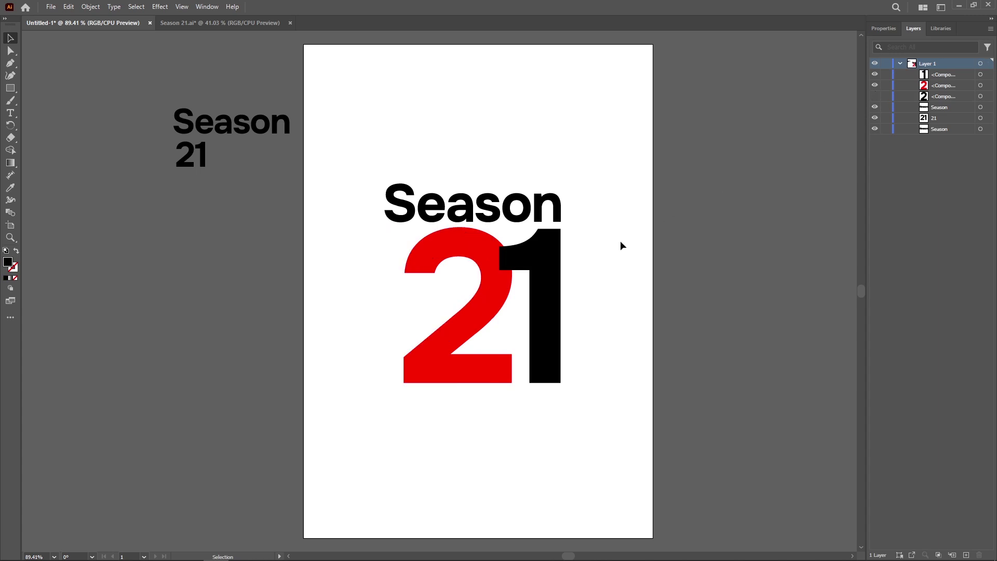
Move the red "2" and the black "1" together slightly left beneath "Season"
shift+click(510, 276)
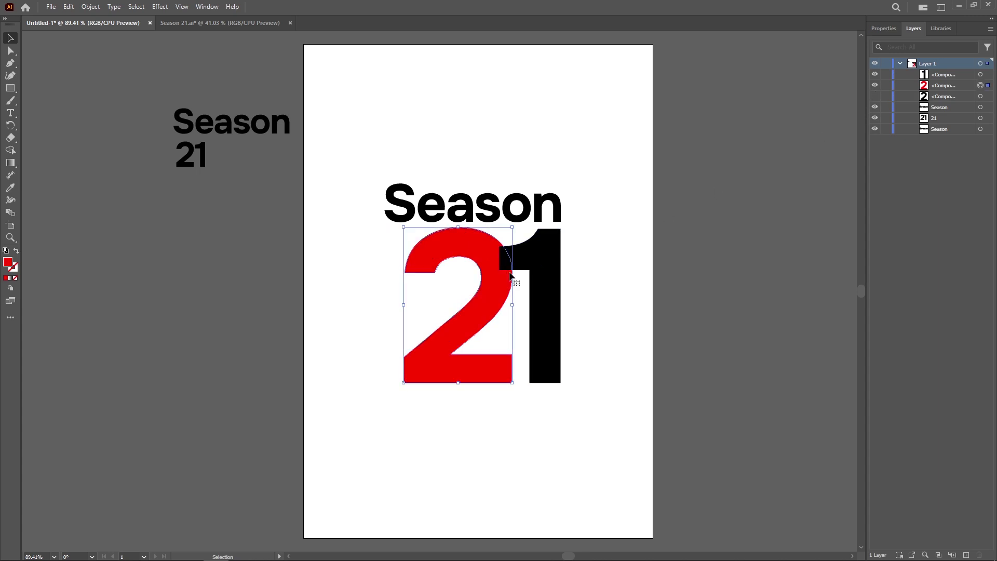
shift+click(548, 271)
drag(549, 282, 542, 284)
click(629, 248)
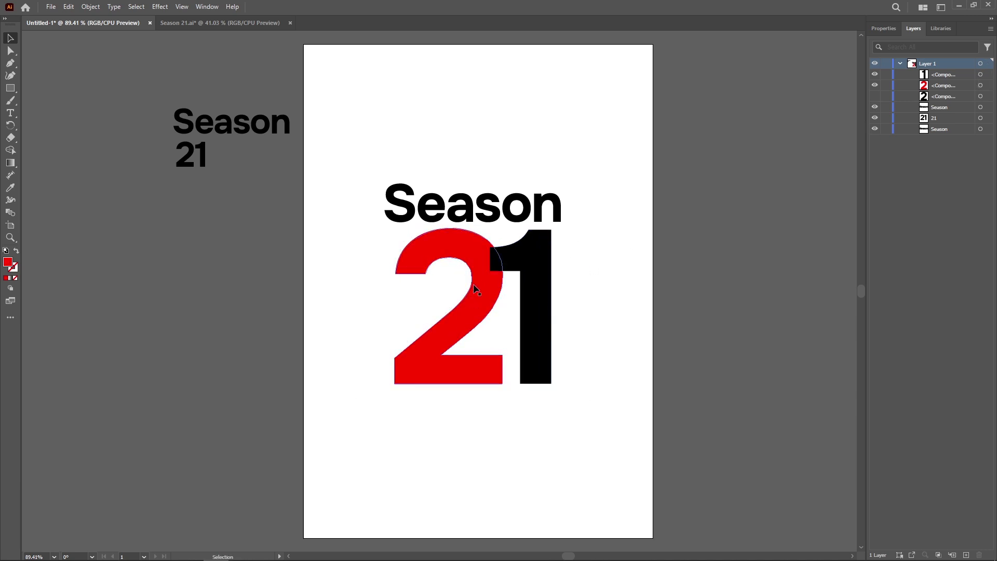
Switch to Photoshop to examine the overlapping "21" in the finished Prayer & Fasting flyer, and return to Illustrator
mouse_move(233, 555)
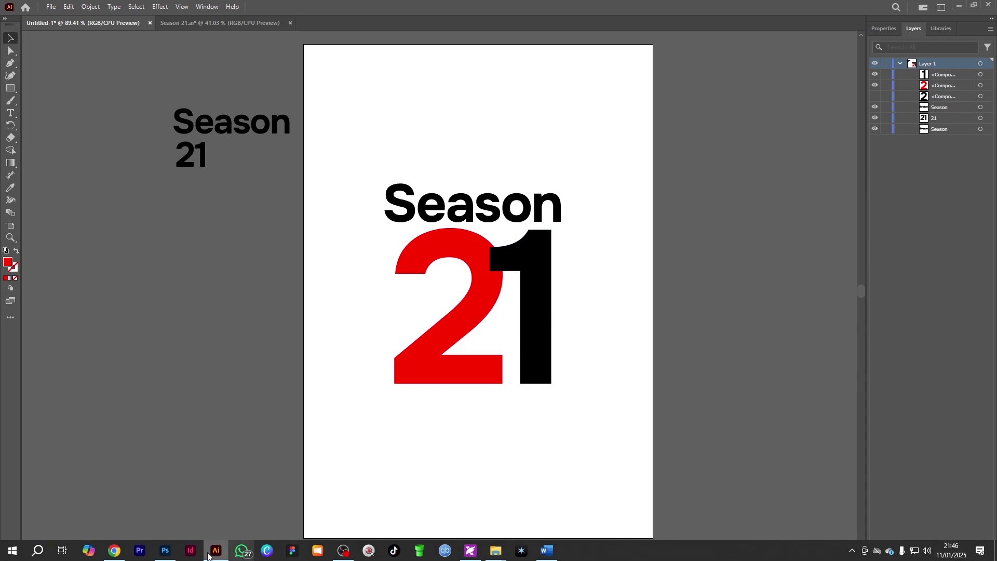
click(165, 550)
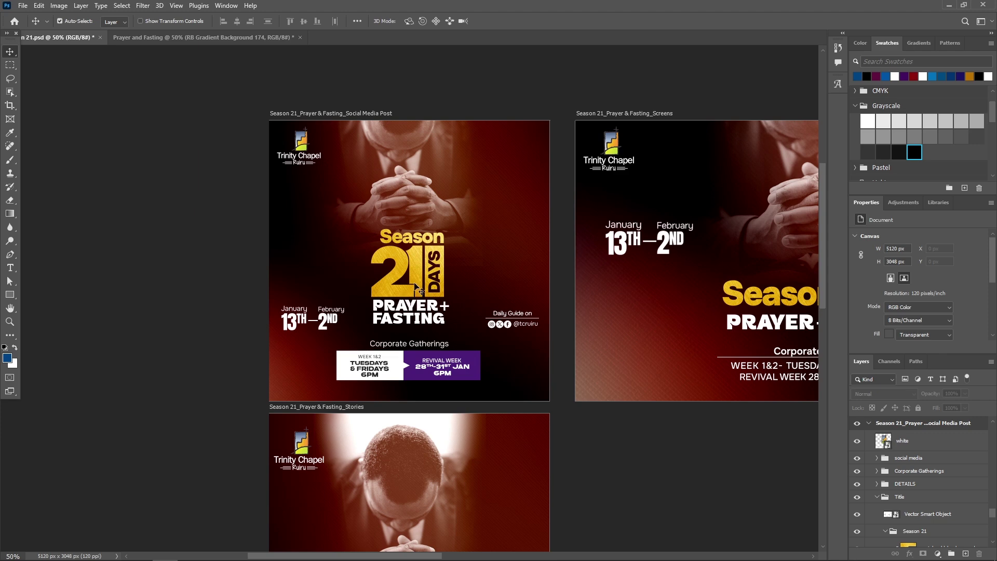
click(948, 5)
Move the red "2" horizontally toward the "1" until its right edge meets the left edge of the stem
click(510, 270)
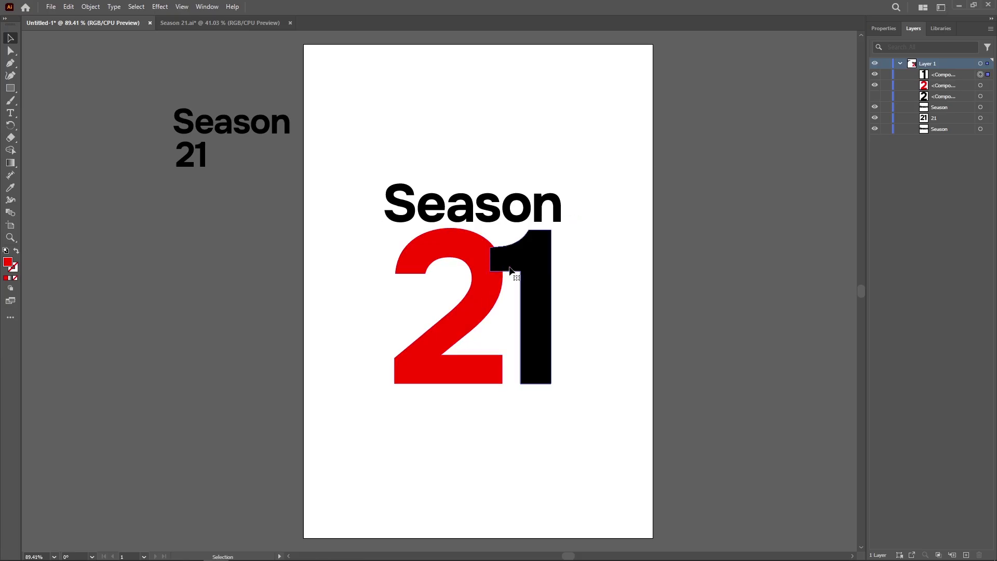
click(472, 261)
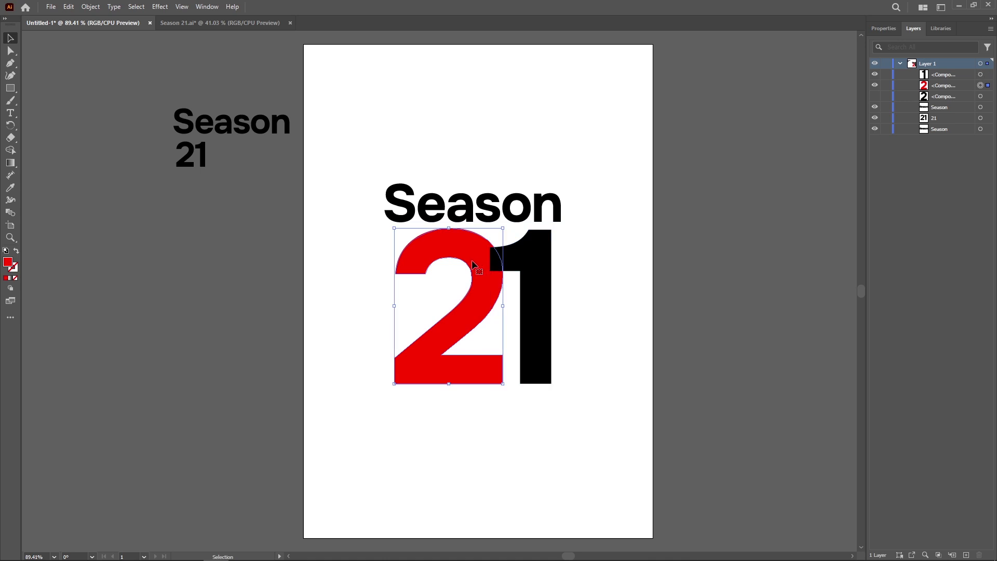
shift+click(473, 264)
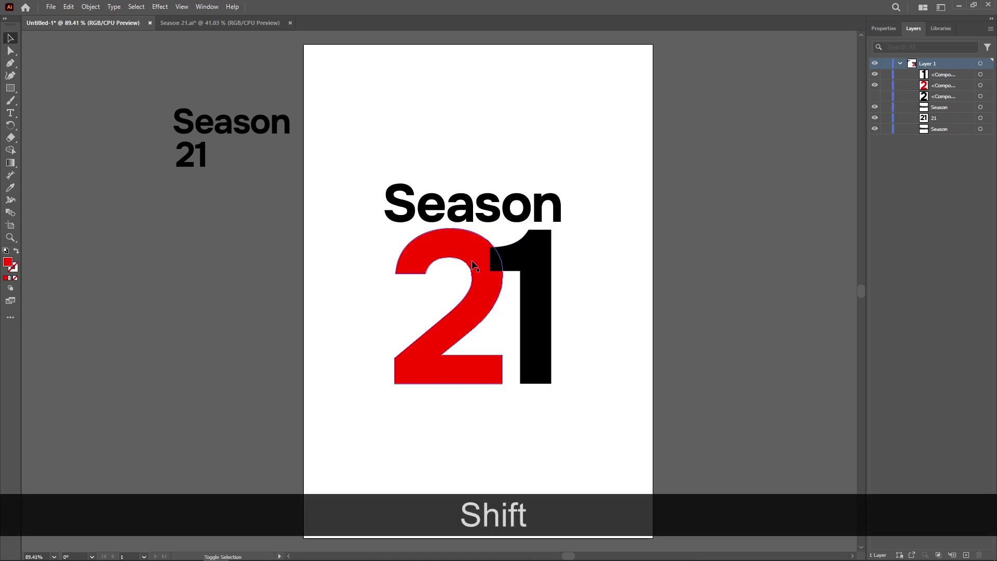
drag(481, 275, 498, 279)
click(595, 267)
Bring the red "2" in front of the black "1" in the stacking order of Layer 1
click(538, 288)
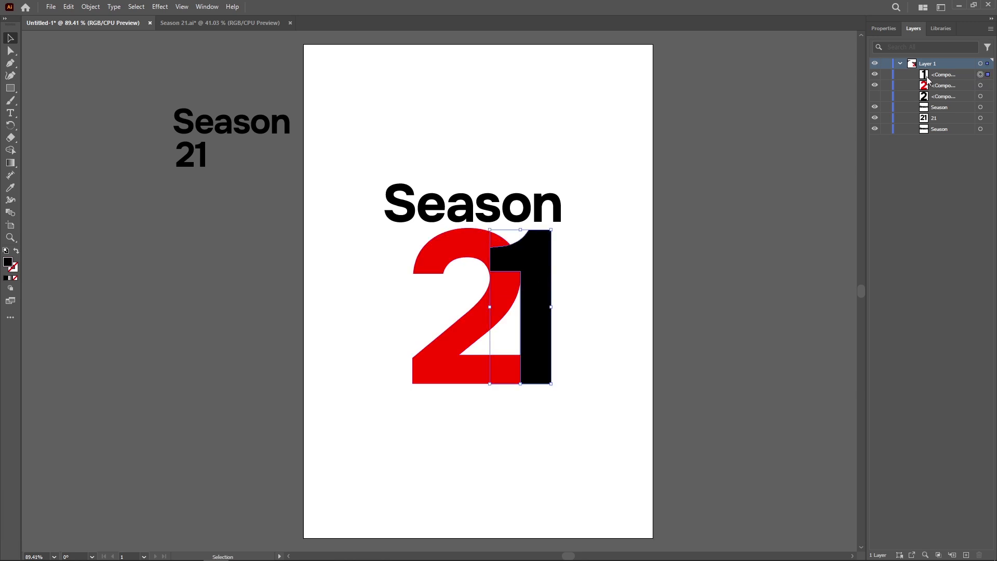
click(517, 371)
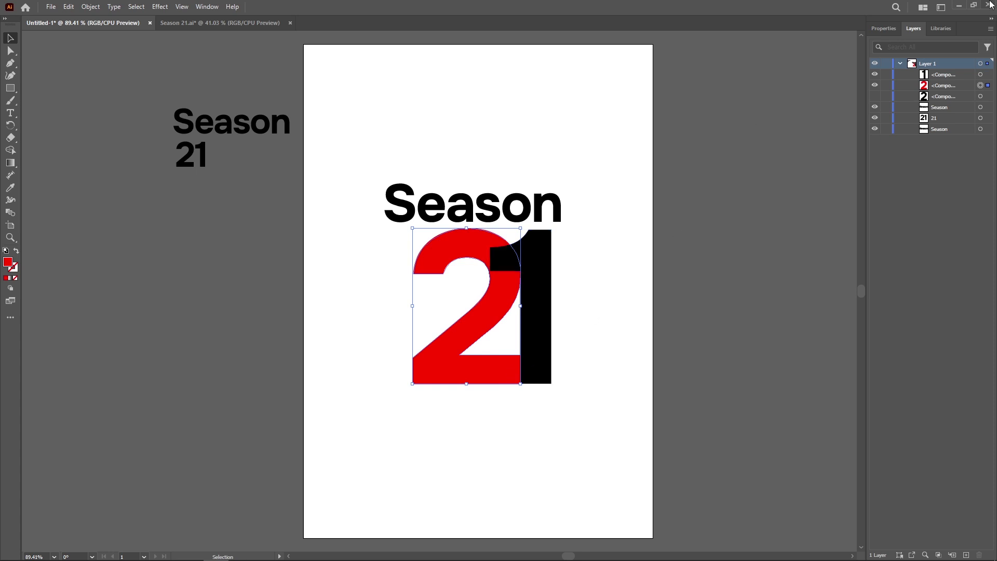
drag(946, 89, 943, 72)
click(633, 227)
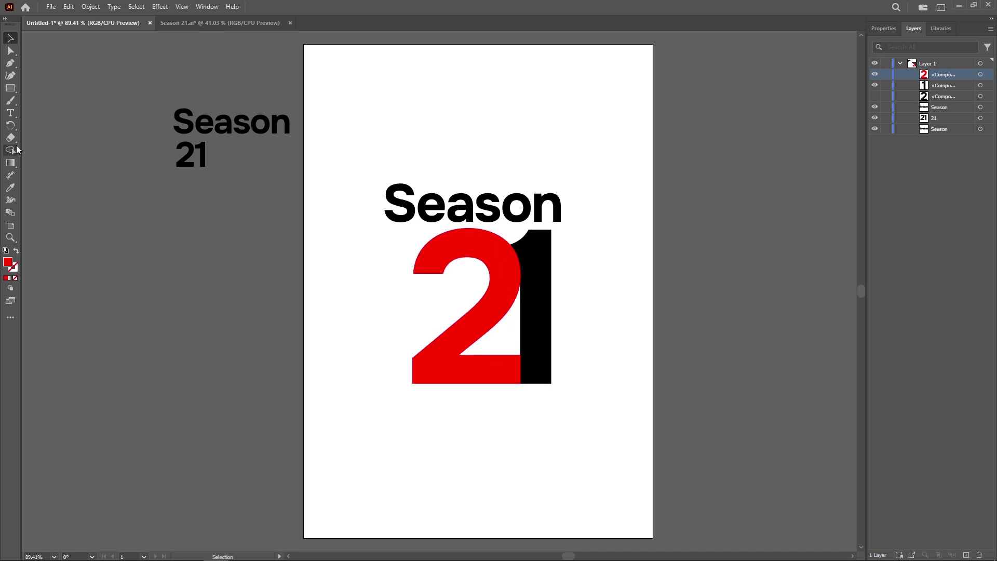
Draw a small rectangle across the junction of the "2"'s base bar and the "1"'s stem, ending at the baseline
click(11, 88)
click(52, 89)
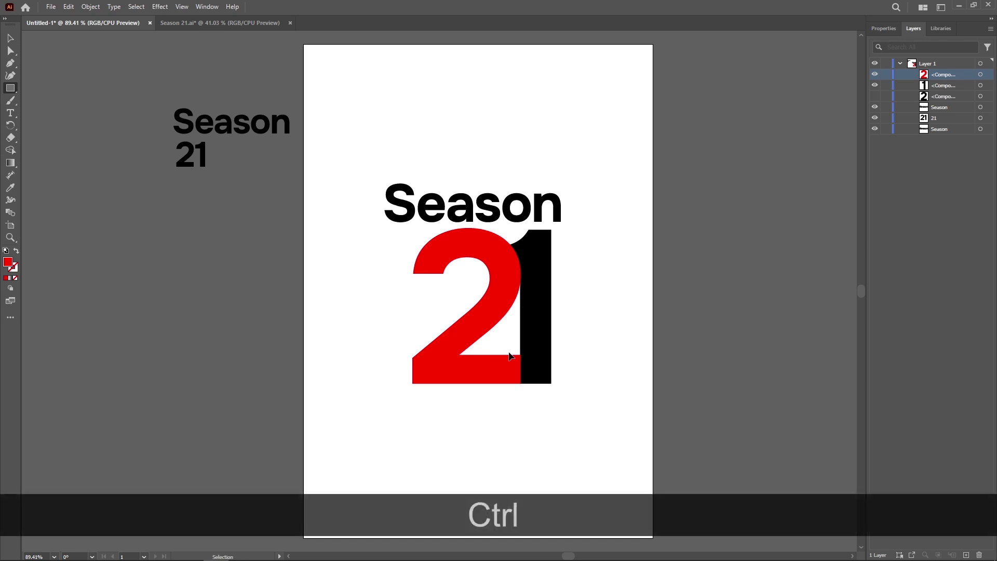
key(ctrl+KP_Add)
key(ctrl+KP_Add)
key(ctrl+KP_Add)
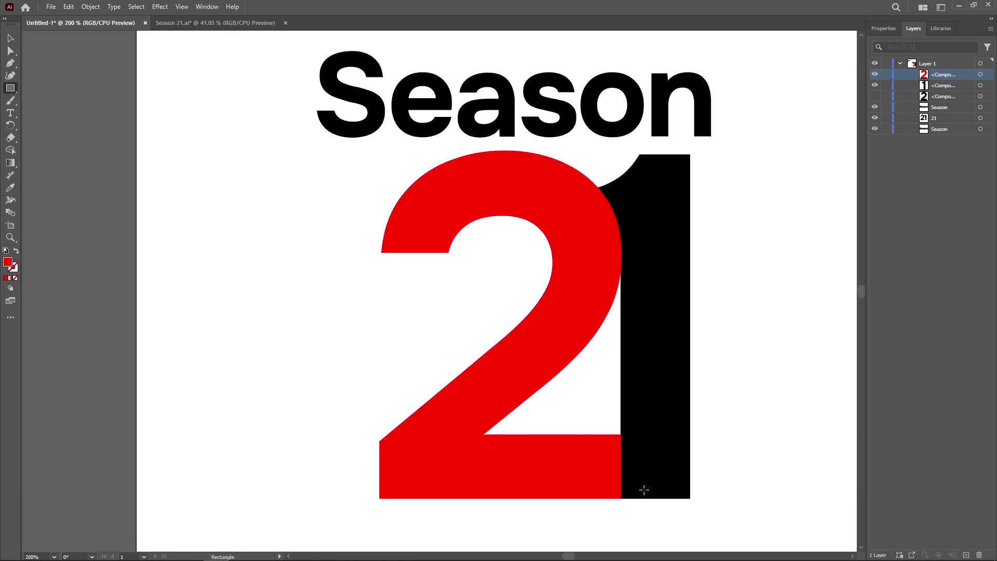
scroll(639, 482, down, 1)
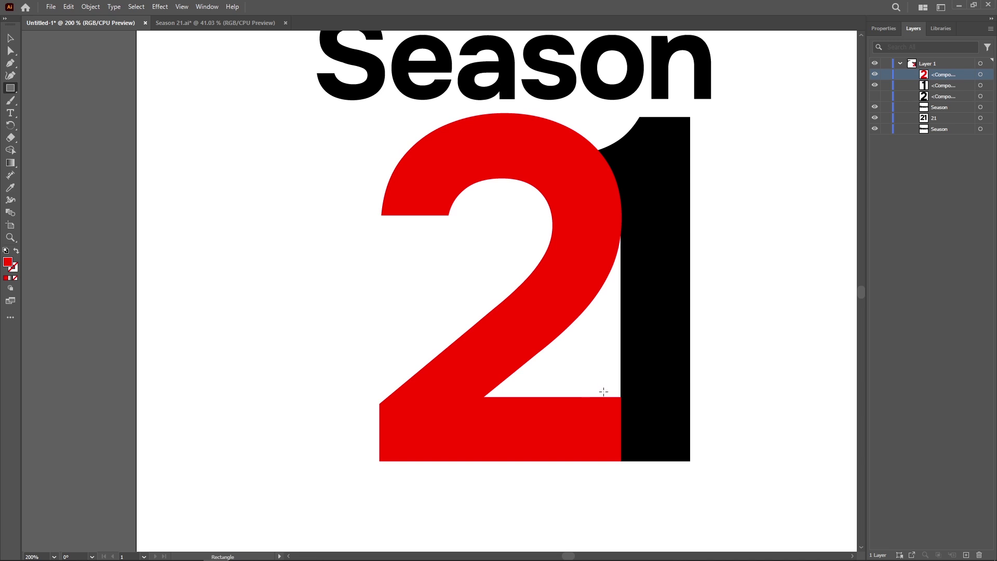
mouse_move(601, 392)
mouse_down()
mouse_move(626, 462)
mouse_move(643, 461)
mouse_up()
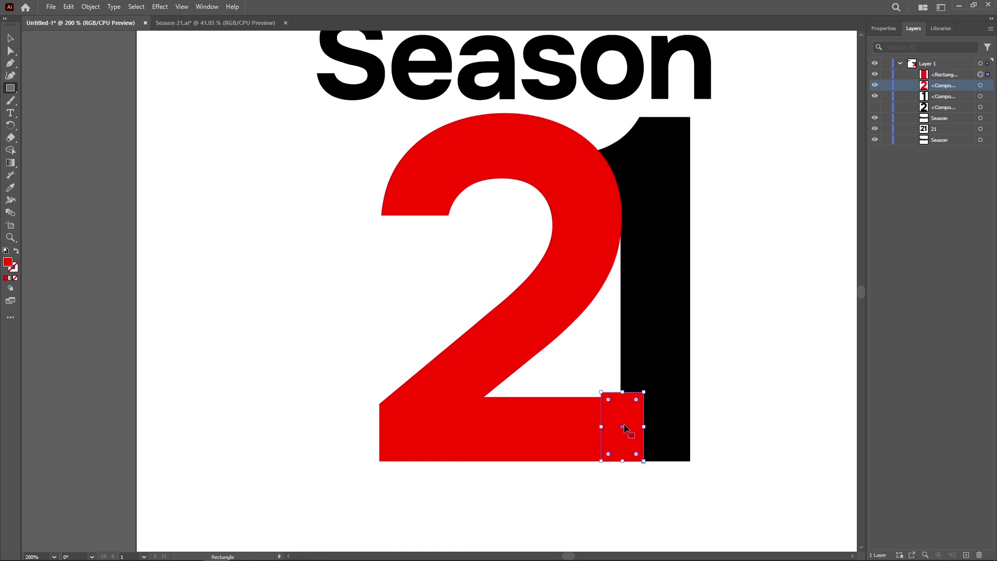
Fill the small rectangle with bright blue to distinguish it from the digits
double_click(7, 263)
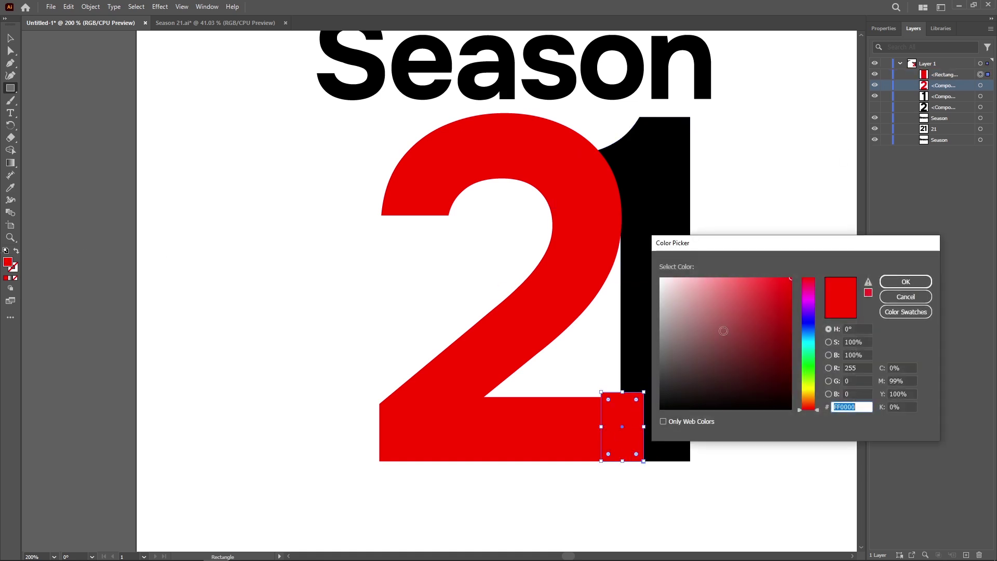
drag(799, 413, 798, 334)
click(905, 281)
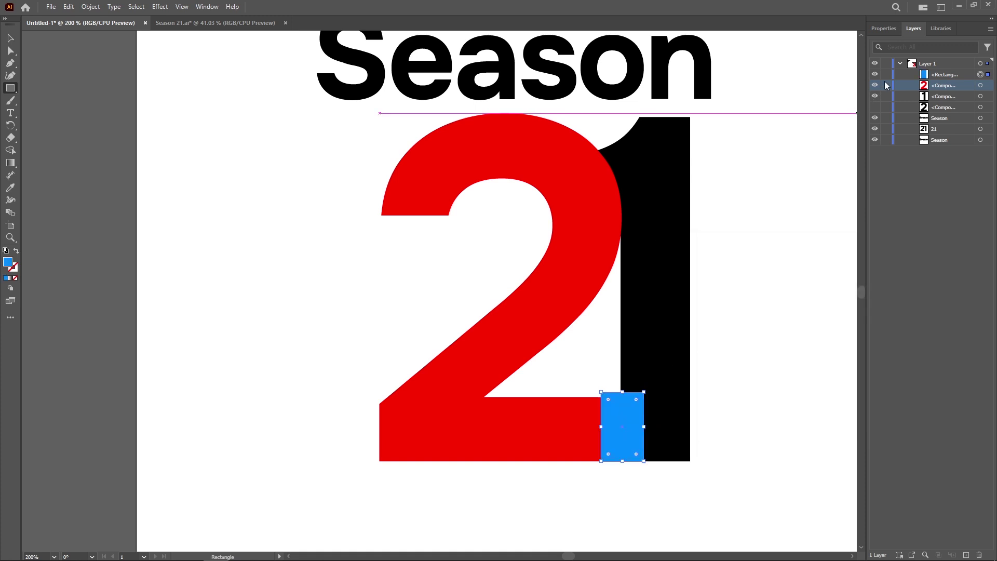
Send the red "2" behind the "1" and shift the blue rectangle slightly right, keeping it on the baseline across the stem's edge
drag(938, 85, 938, 108)
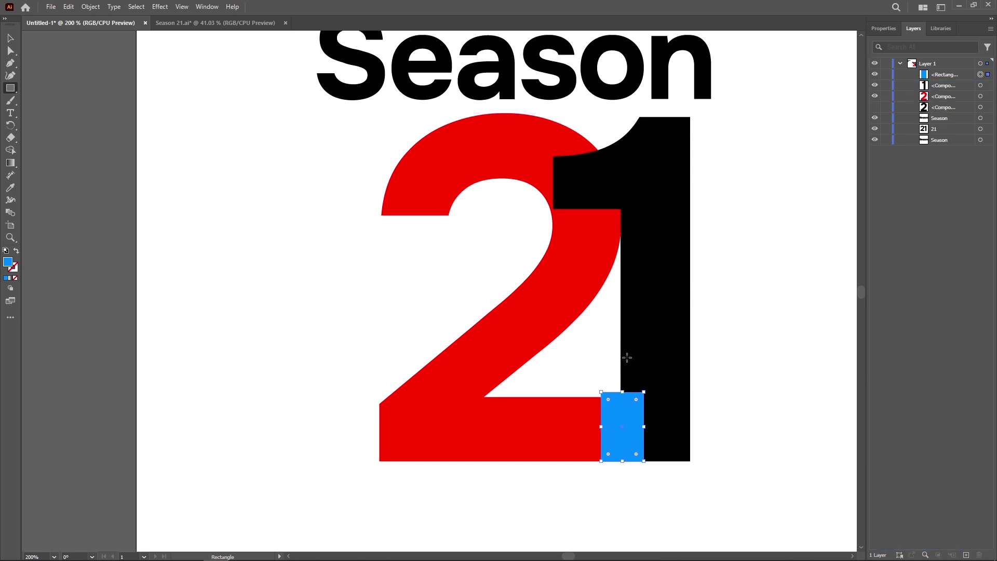
click(10, 38)
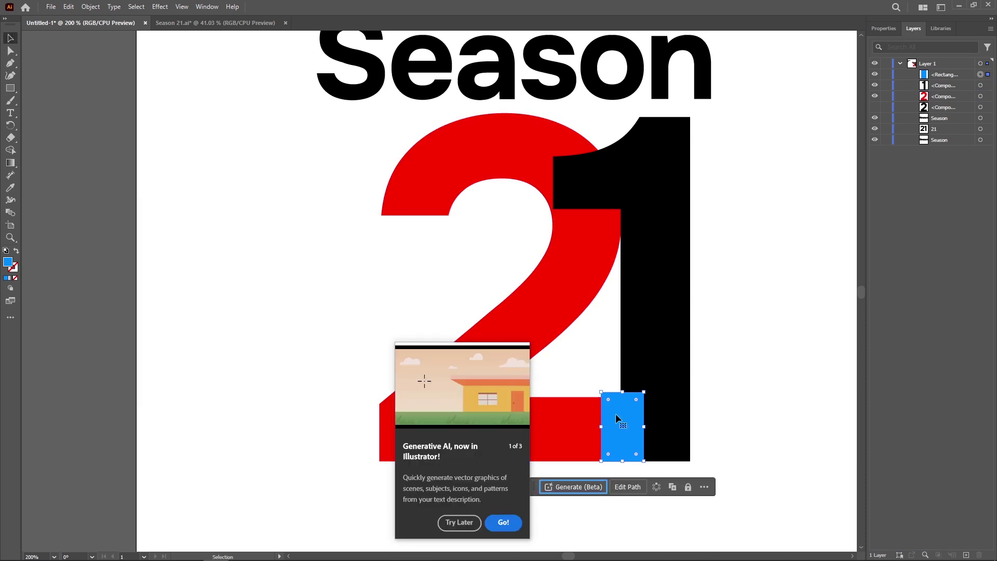
drag(618, 418, 626, 341)
click(618, 430)
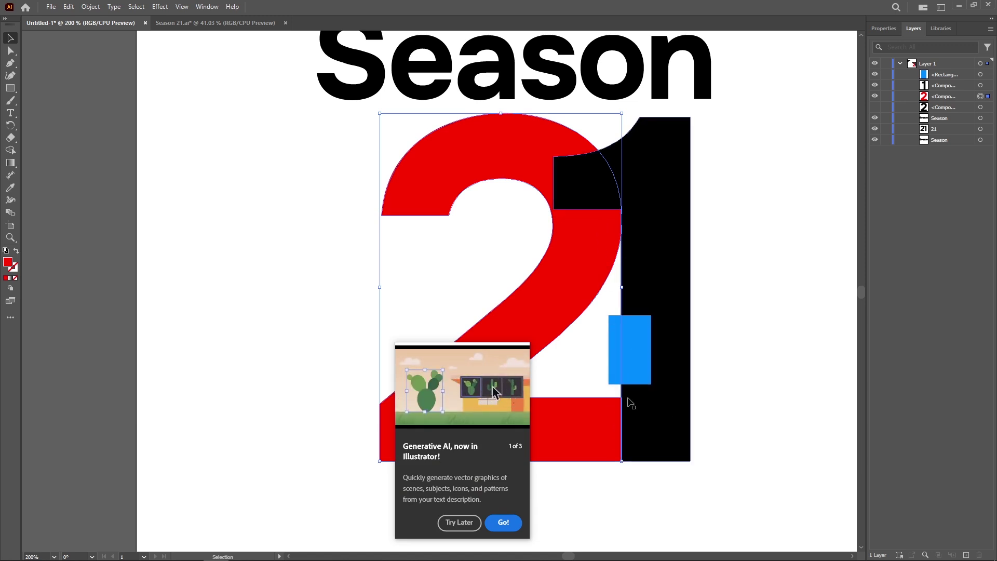
drag(631, 358, 630, 434)
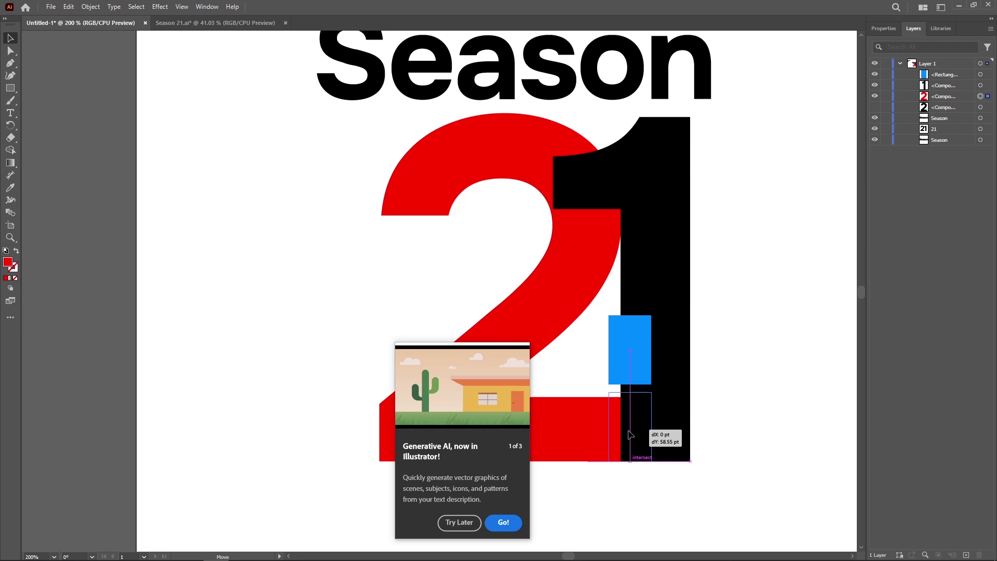
drag(629, 434, 629, 435)
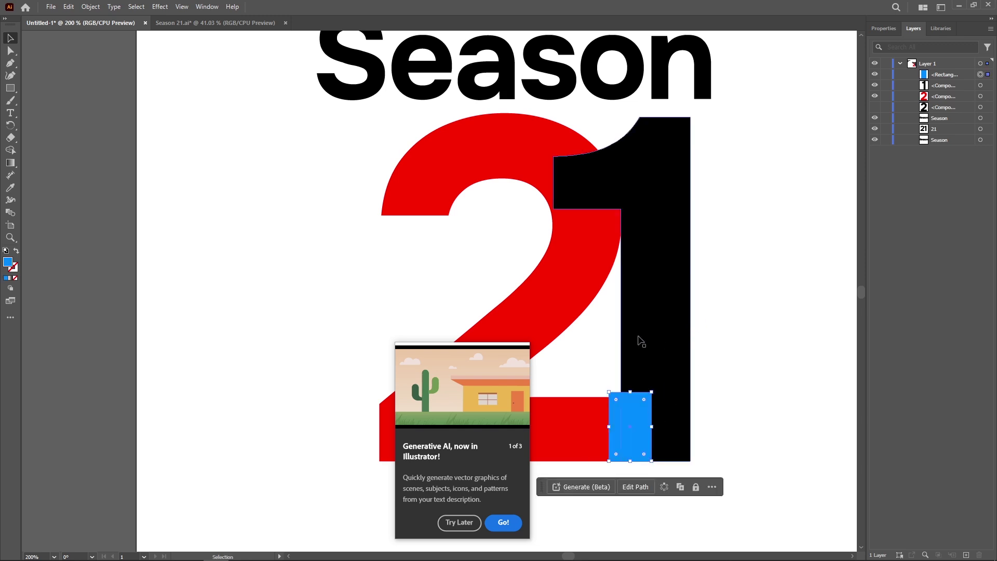
Hide the blue rectangle at the foot of the "1"
click(619, 387)
click(634, 396)
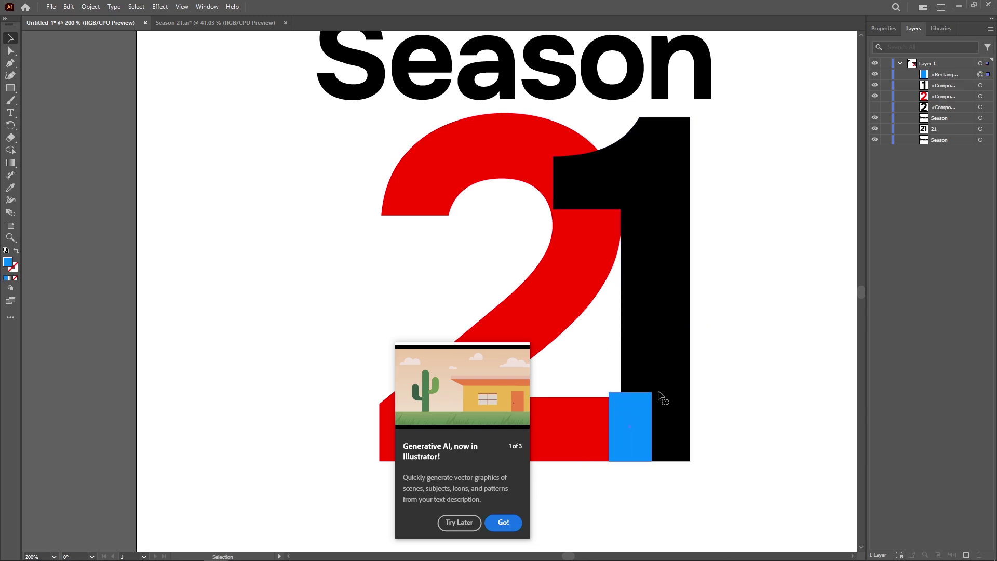
click(876, 75)
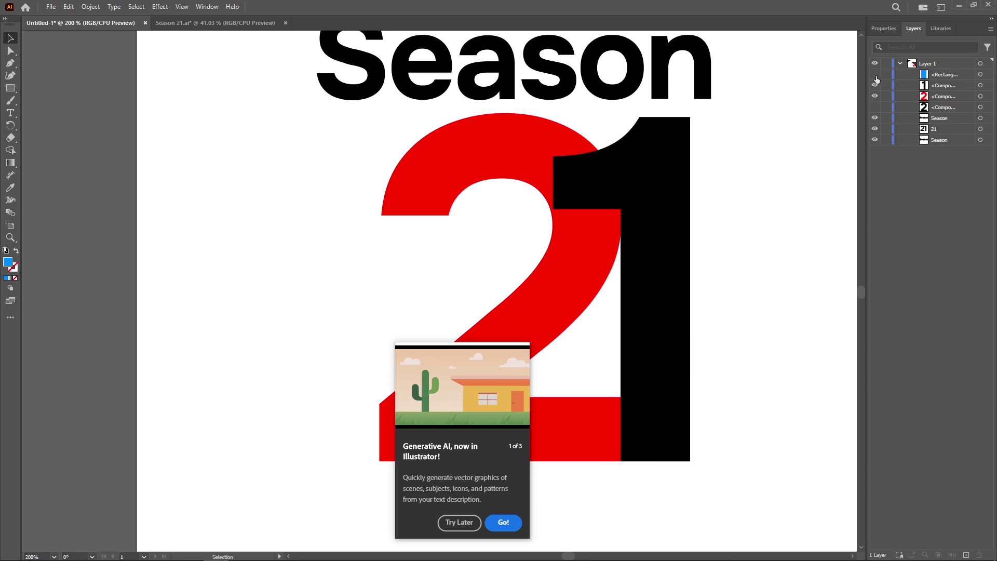
Select both digits and merge the overlapping area into the red "2" with the Shape Builder tool
click(532, 139)
shift+click(658, 174)
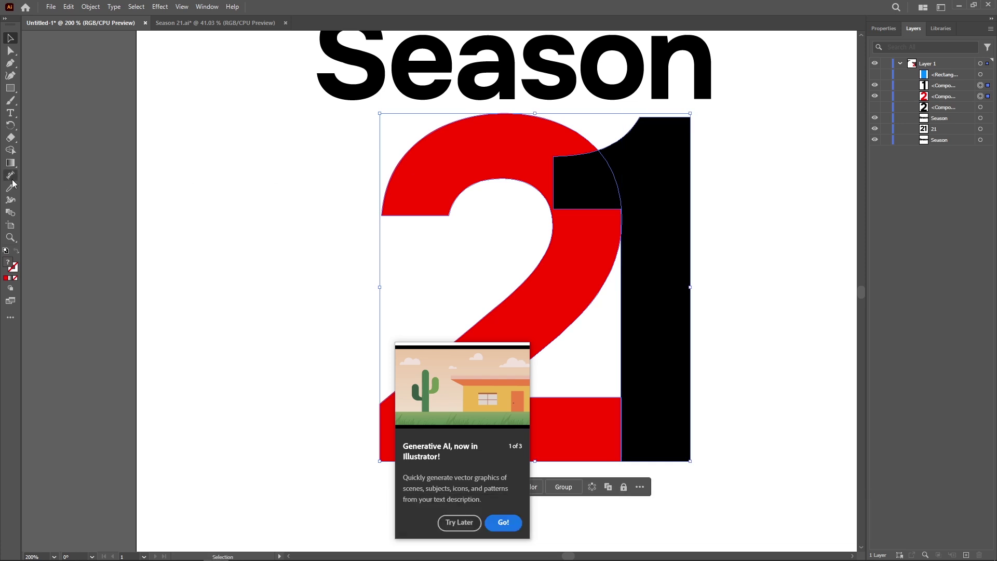
click(9, 150)
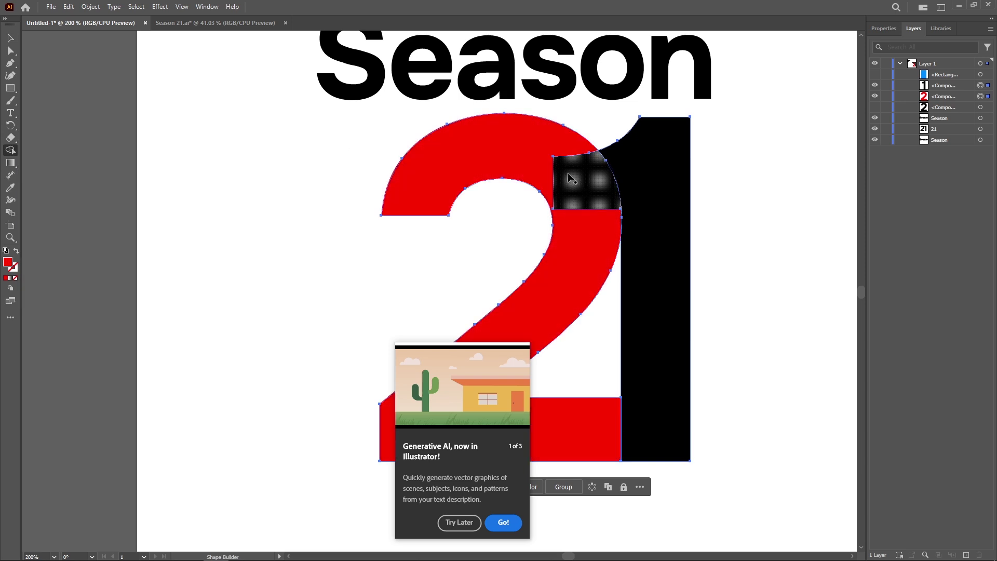
click(10, 151)
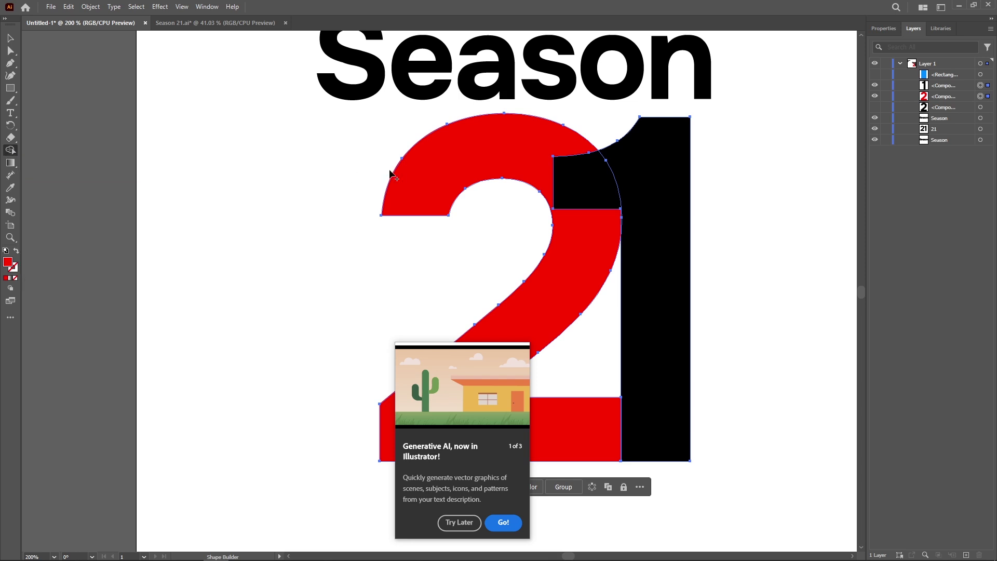
mouse_move(410, 172)
mouse_down()
mouse_move(553, 167)
mouse_move(583, 205)
mouse_move(587, 268)
mouse_move(567, 314)
mouse_up()
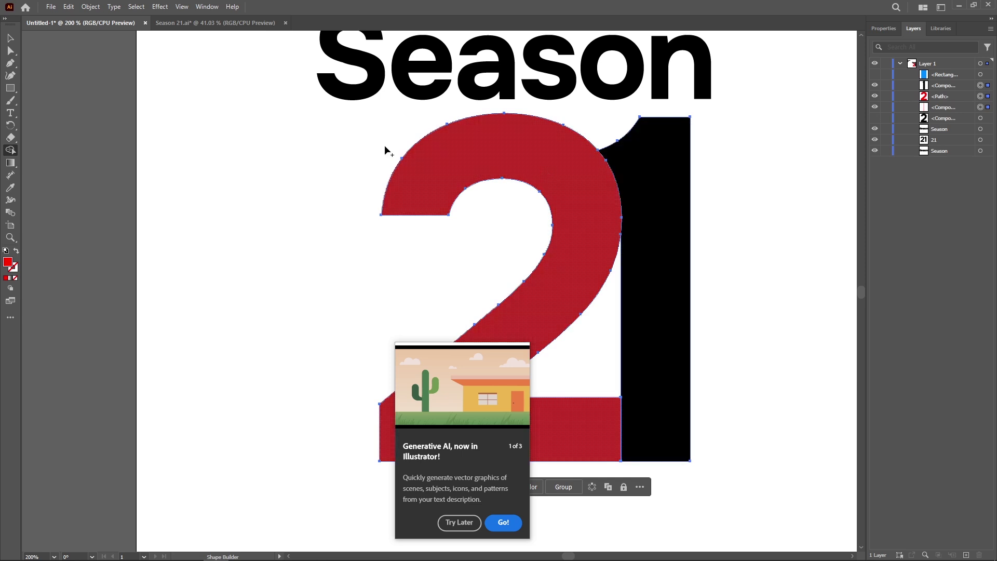
Move the merged red "2" left, clear of the trimmed "1"
click(10, 38)
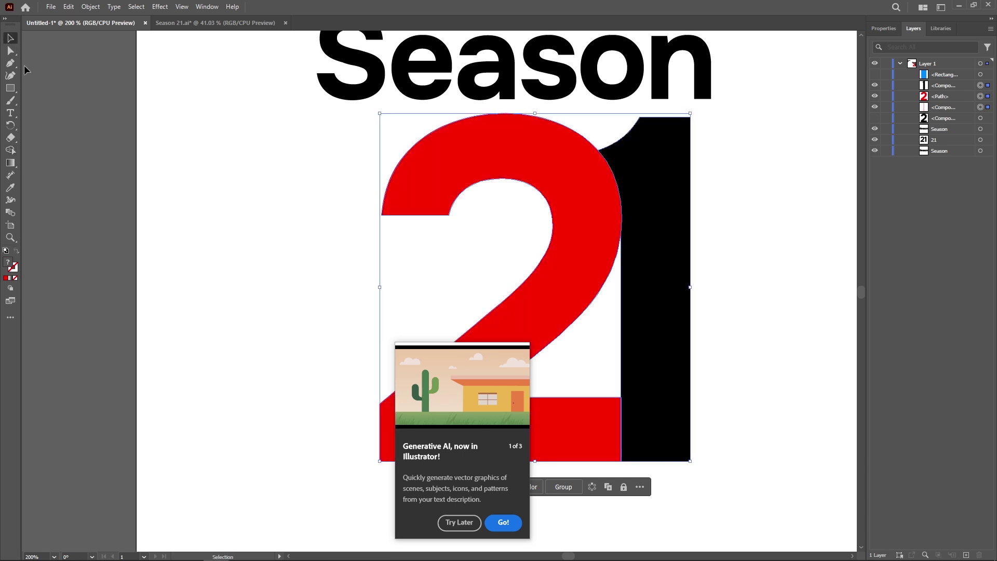
click(518, 191)
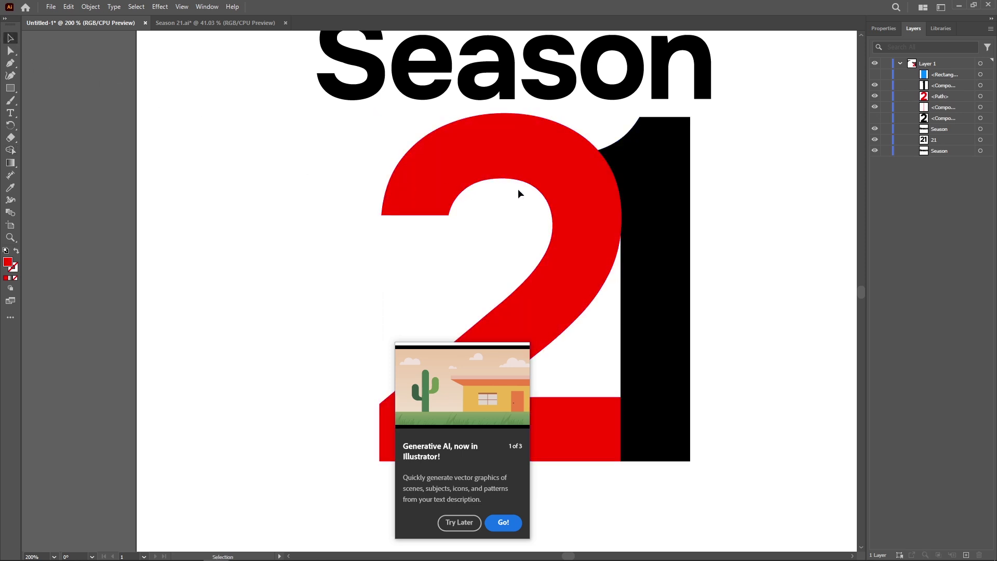
drag(563, 167, 466, 169)
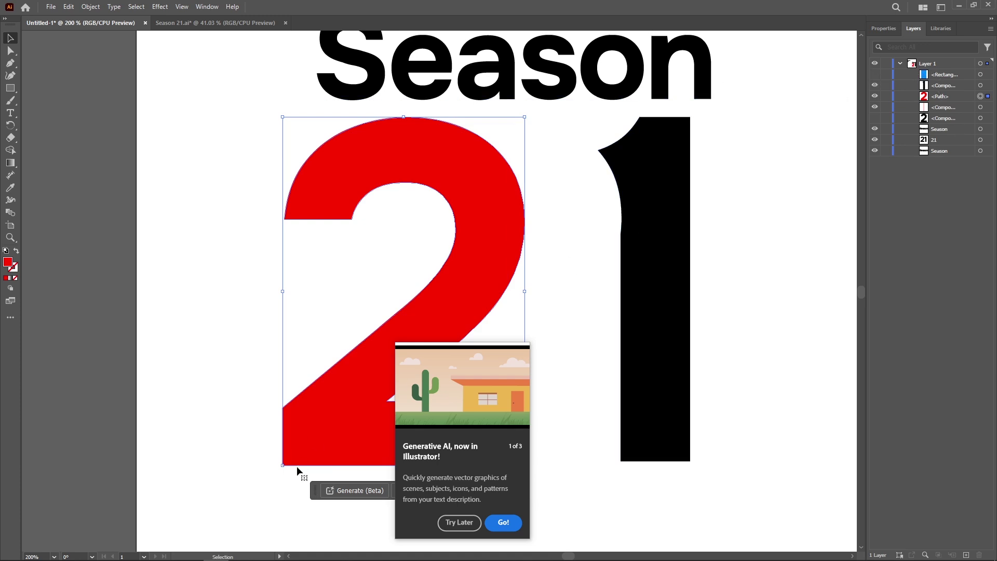
Switch to Photoshop to check how the digits join in the flyer's "21", and return to Illustrator
mouse_move(185, 554)
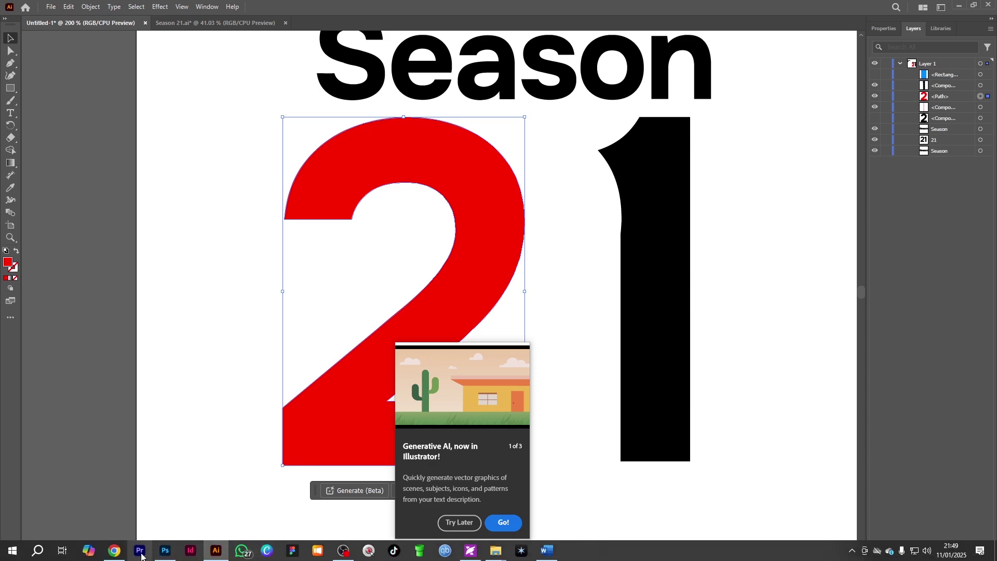
click(164, 554)
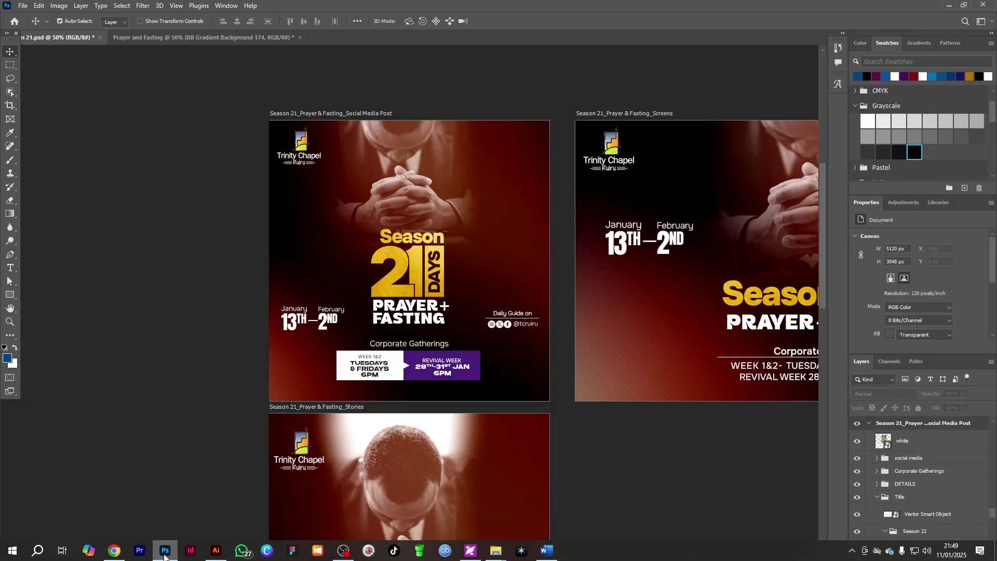
click(164, 554)
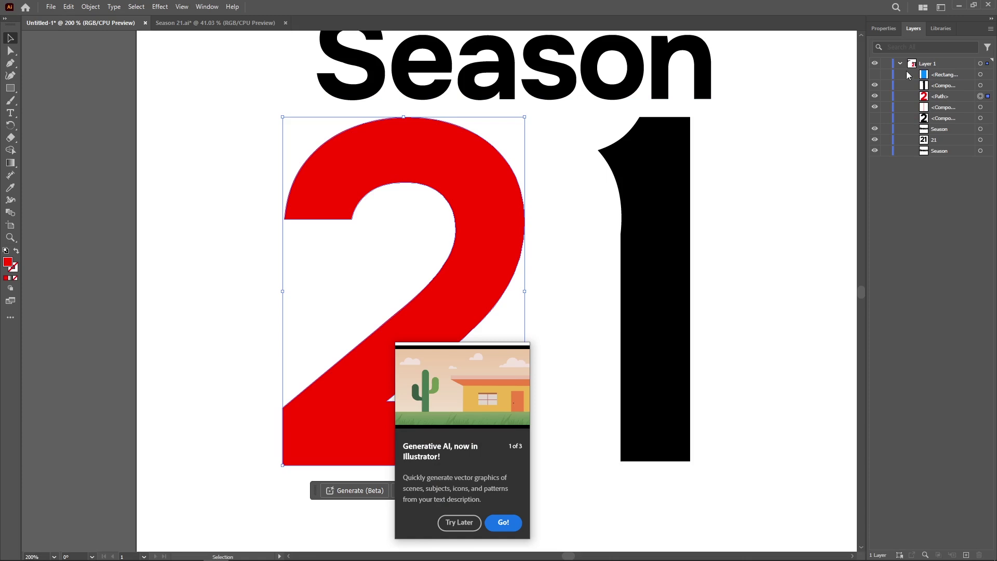
Show the blue rectangle and subtract its area from the foot of the "1" with the Shape Builder tool
click(875, 77)
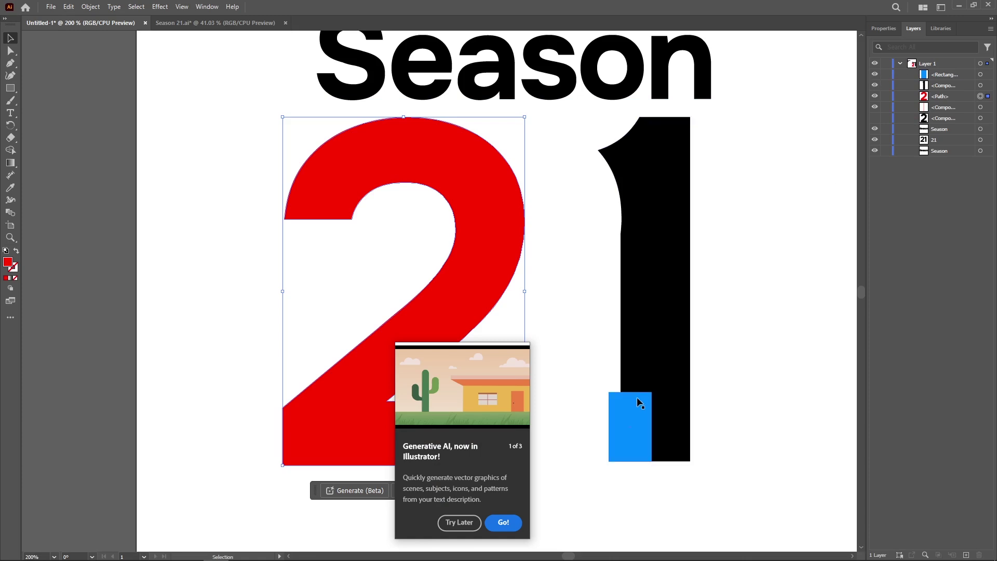
click(655, 312)
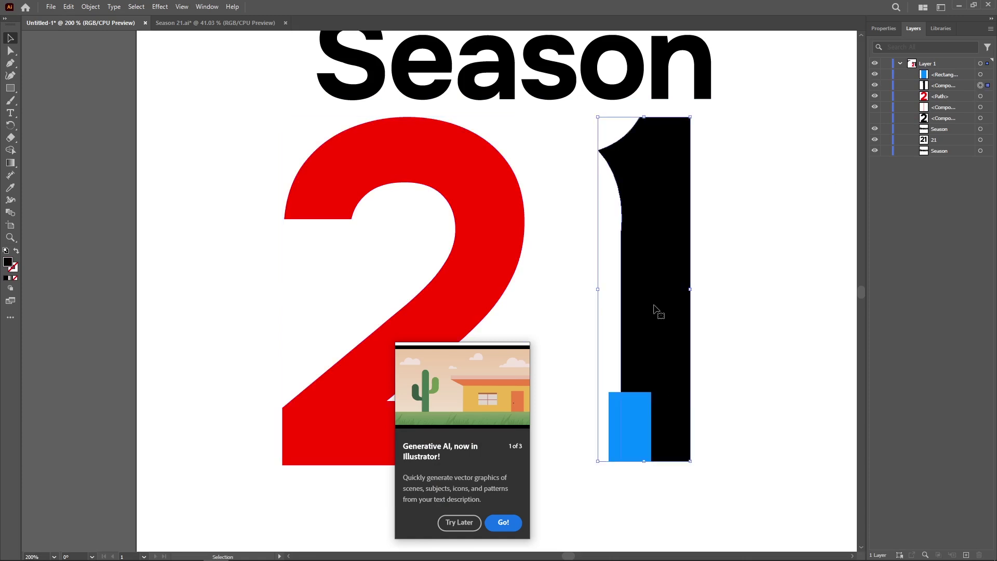
shift+click(626, 409)
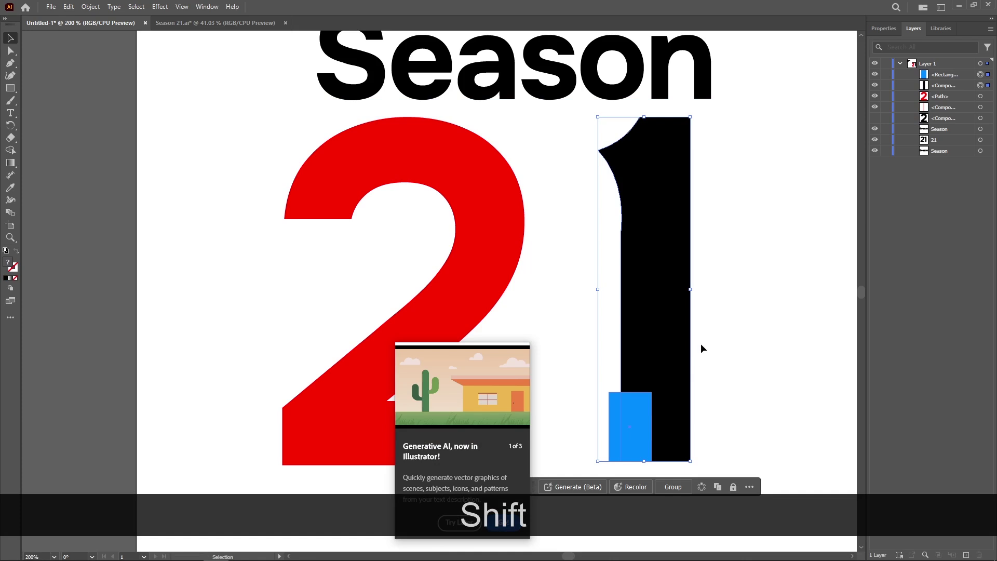
click(696, 374)
drag(681, 486, 576, 410)
click(10, 150)
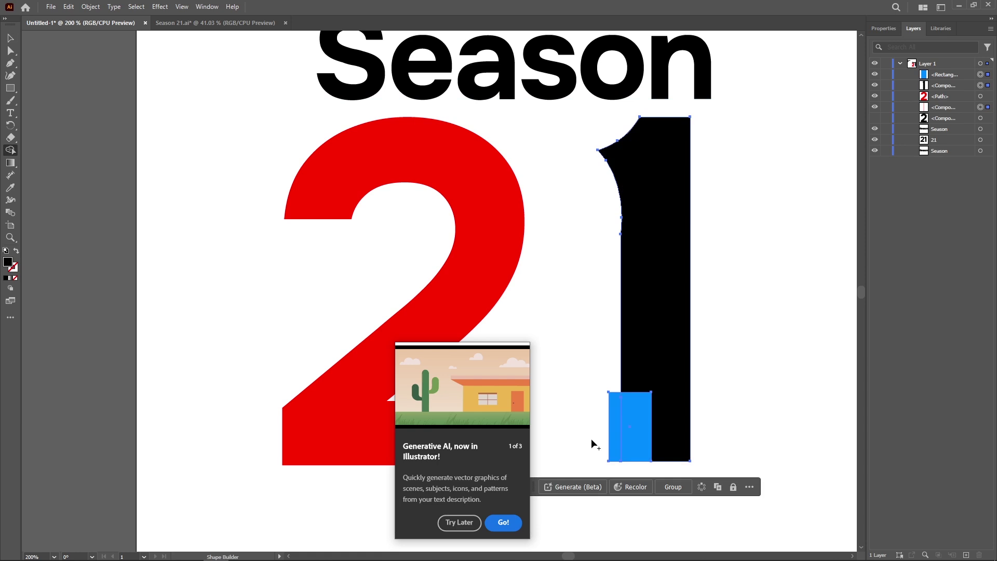
key(alt)
drag(591, 438, 634, 434)
drag(557, 437, 7, 435)
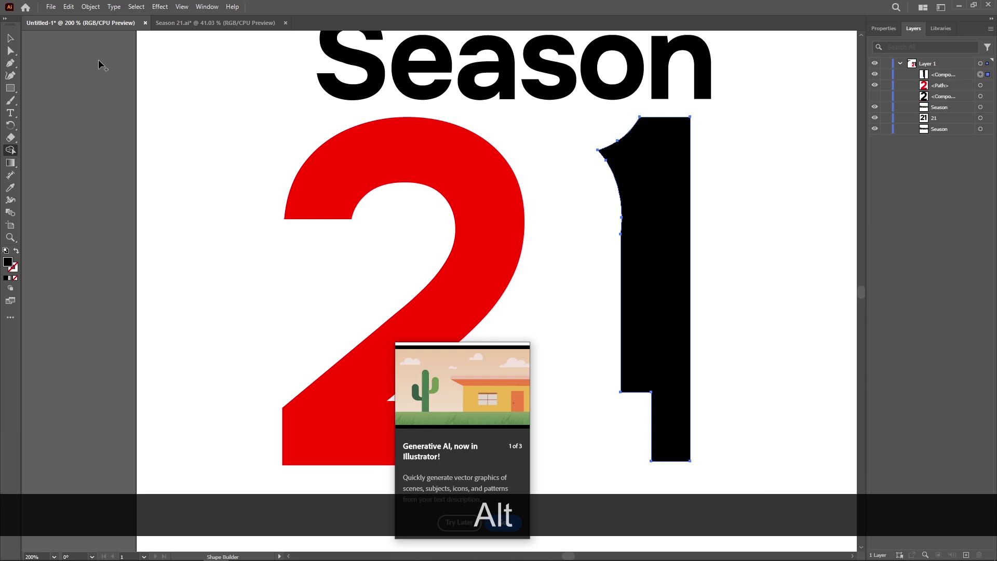
click(10, 39)
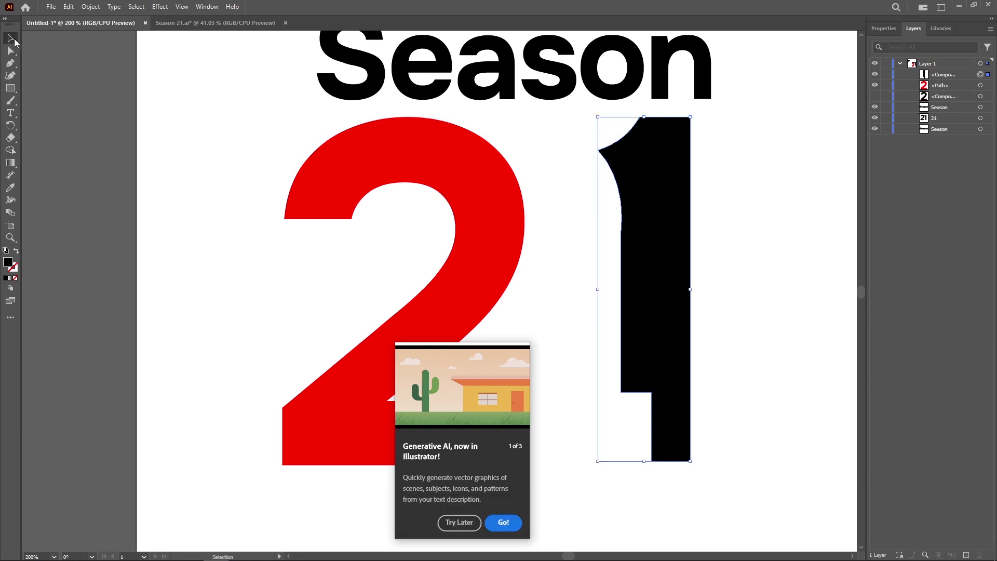
Hide the red "2", show the original black "2" in its place, and dismiss the Generative AI notice
click(478, 214)
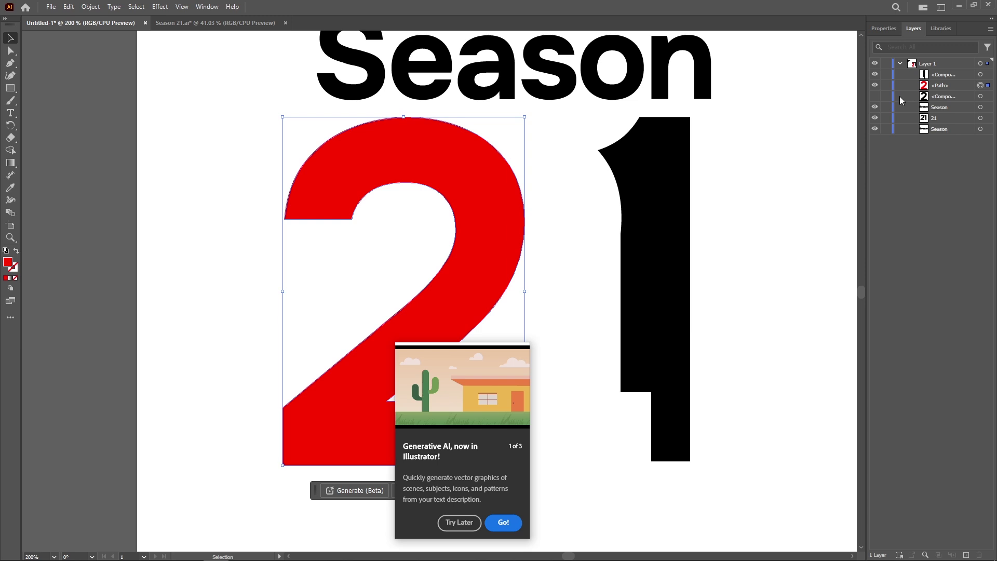
click(874, 85)
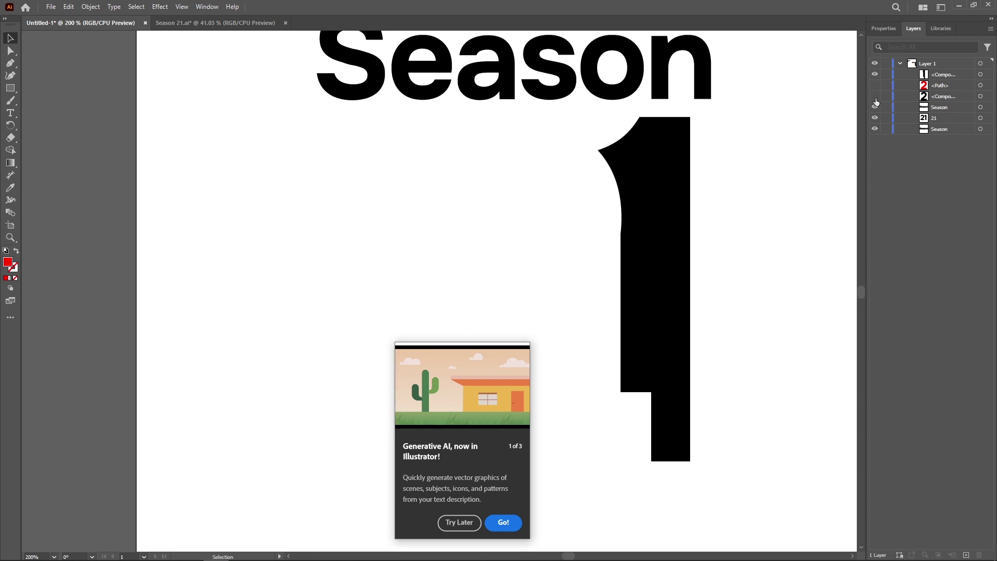
click(875, 97)
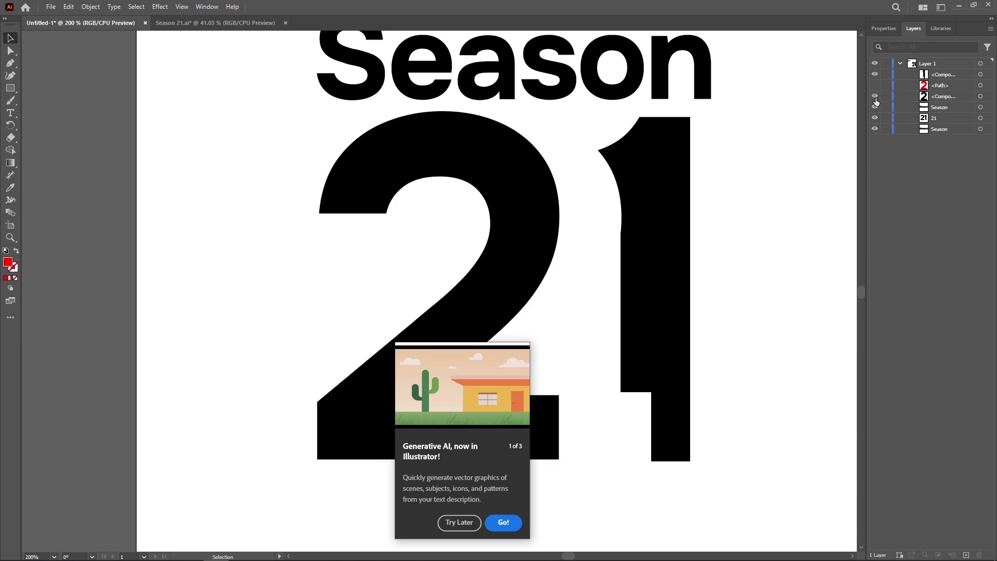
click(466, 527)
click(480, 322)
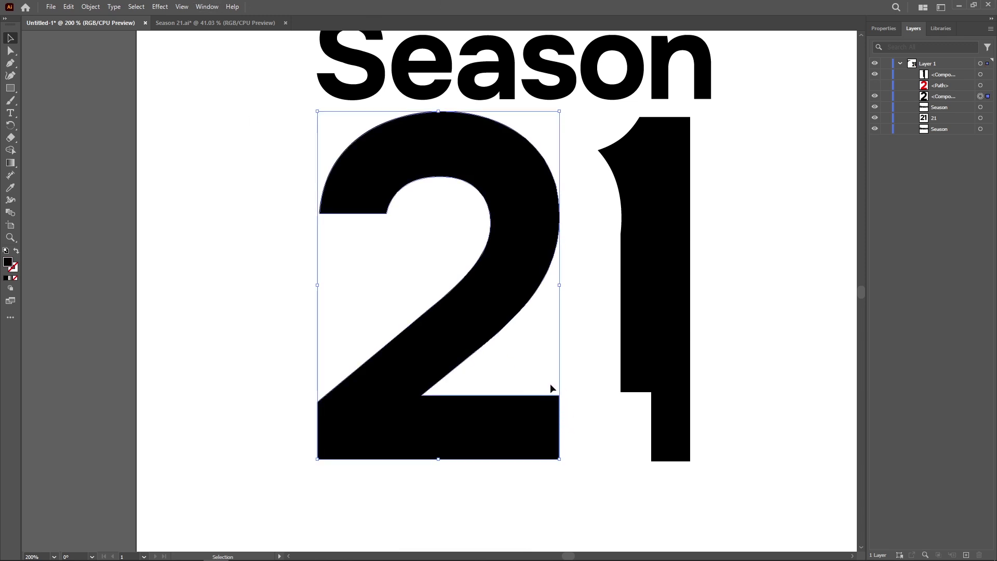
Move the notched "1" left against the curve of the black "2" and nudge it slightly up and left
click(638, 300)
key(shift)
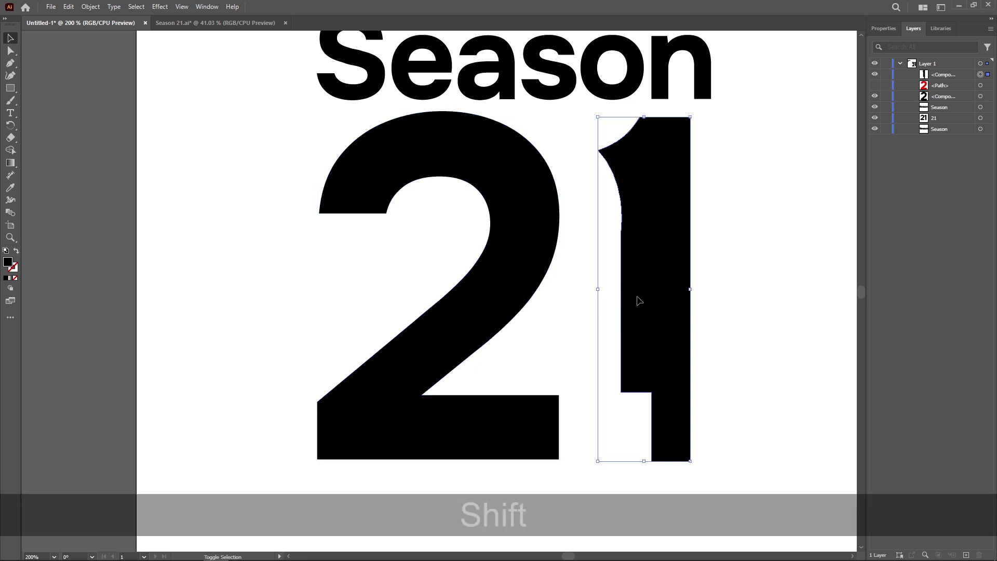
drag(639, 300, 582, 310)
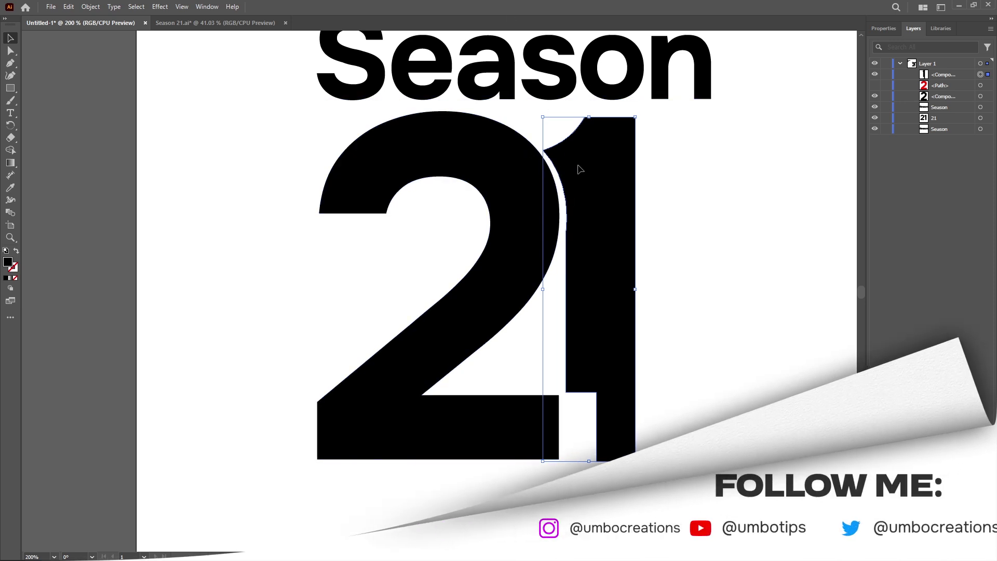
key(Up)
key(Up)
key(Up)
key(Up)
key(Up)
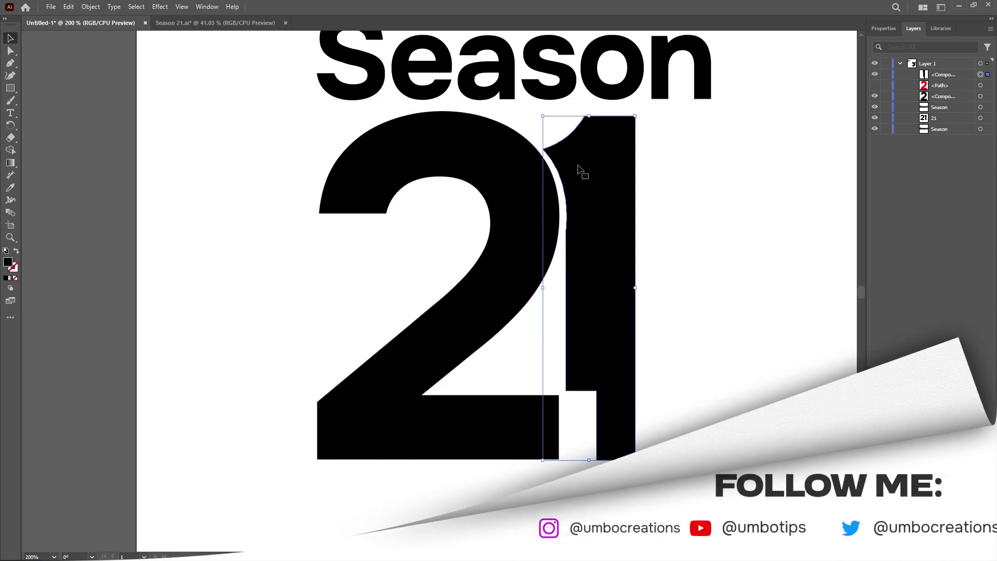
key(Up)
key(Left)
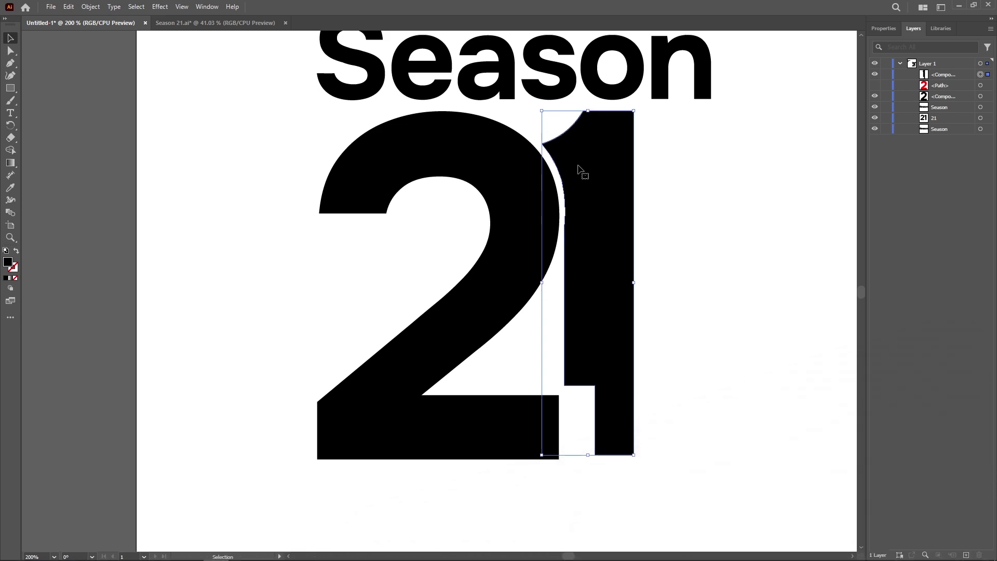
key(Up)
key(Left)
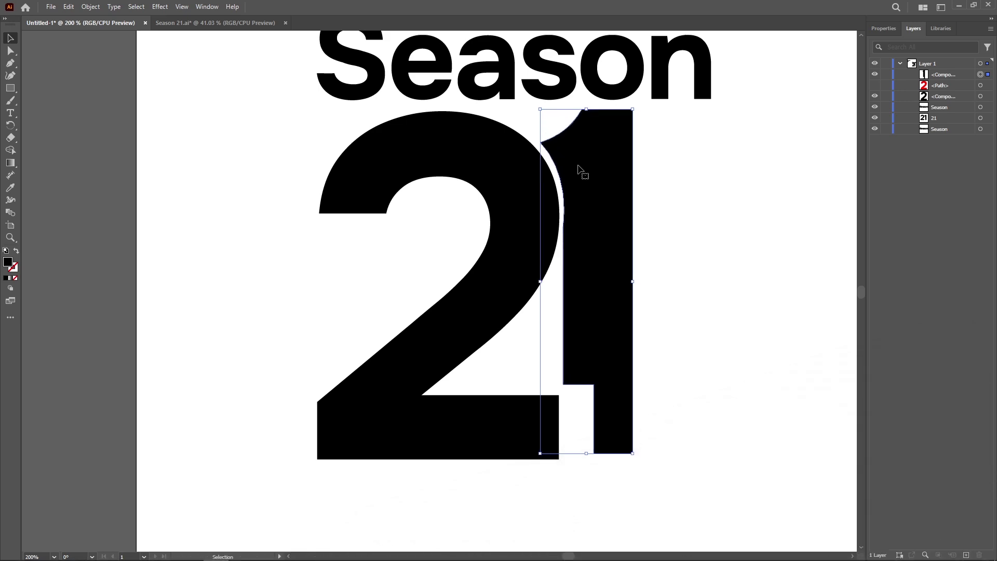
click(731, 349)
Try to stretch the bottom corner points of the "1" down to the baseline of the "2" with Direct Selection
click(609, 423)
click(10, 52)
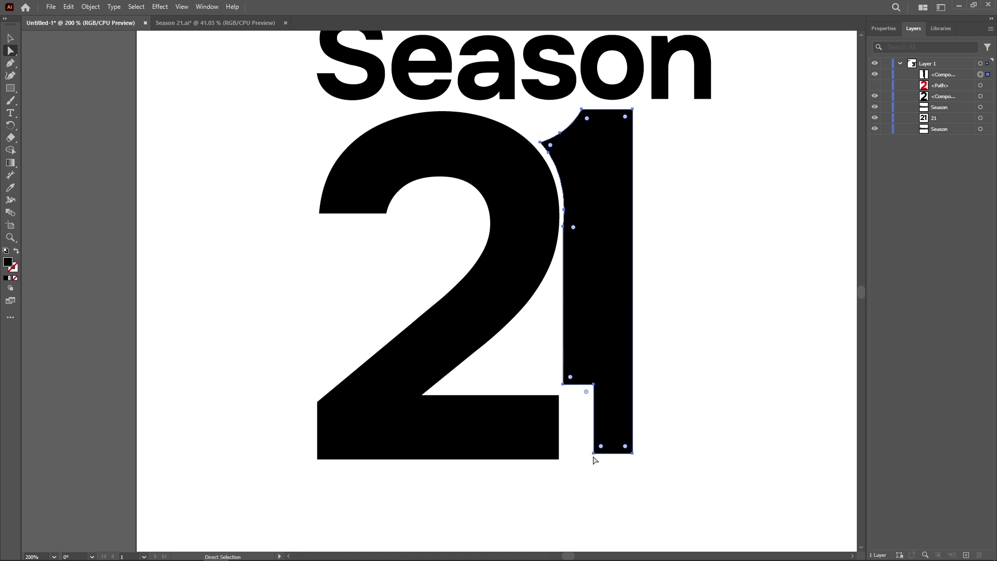
key(shift)
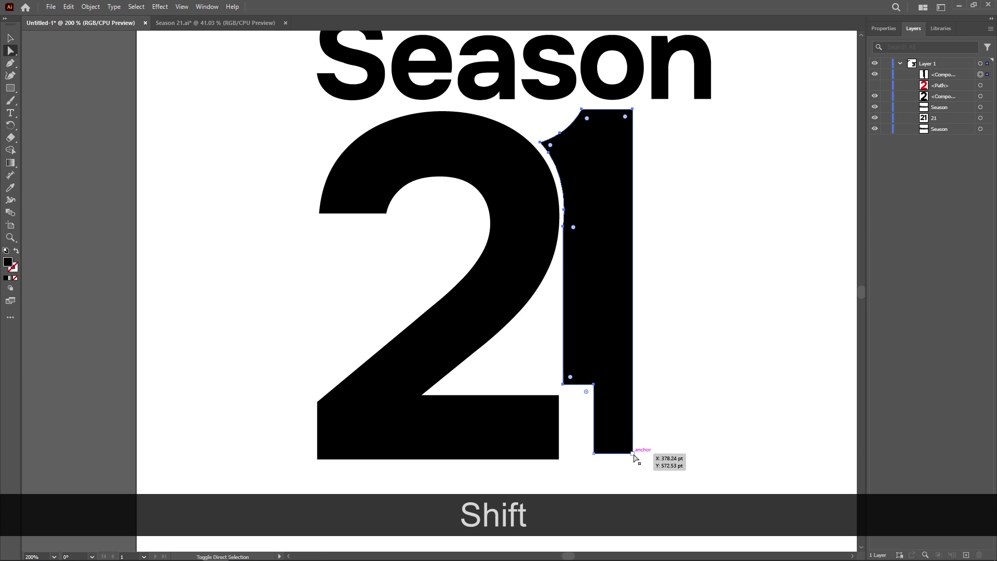
drag(633, 454, 632, 460)
key(ctrl+z)
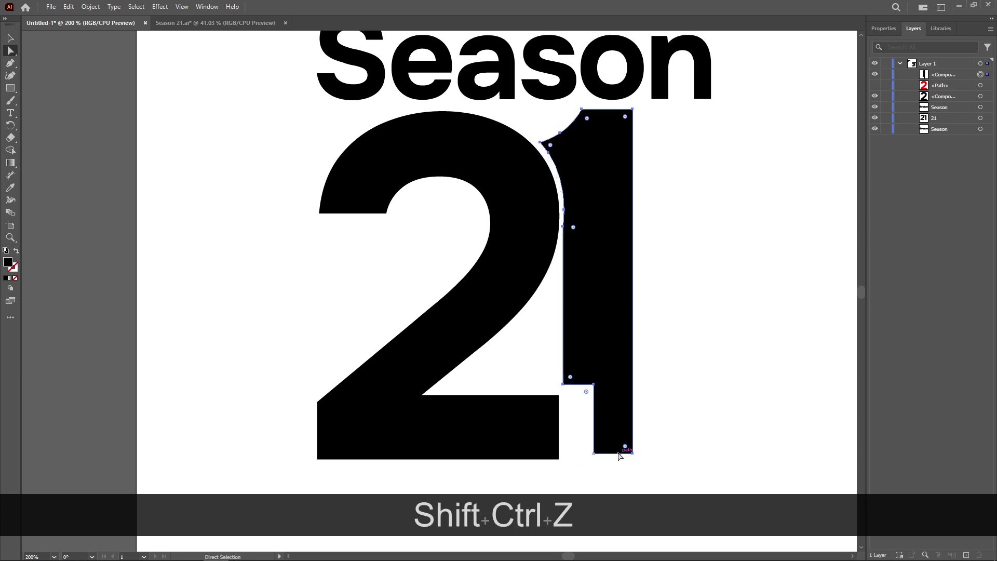
key(shift)
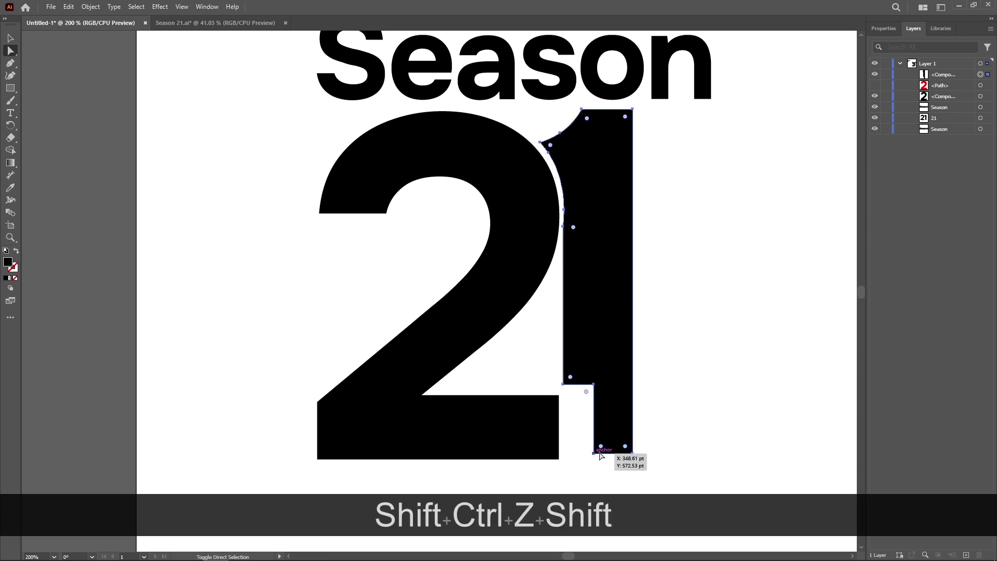
click(632, 454)
drag(633, 453, 634, 460)
key(ctrl+z)
key(shift)
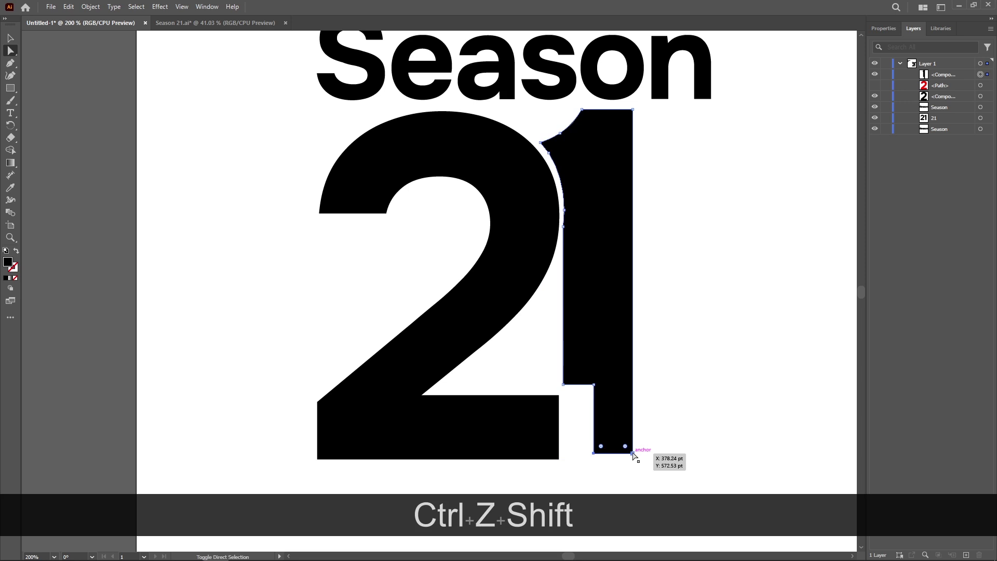
drag(594, 456, 594, 459)
key(ctrl+z)
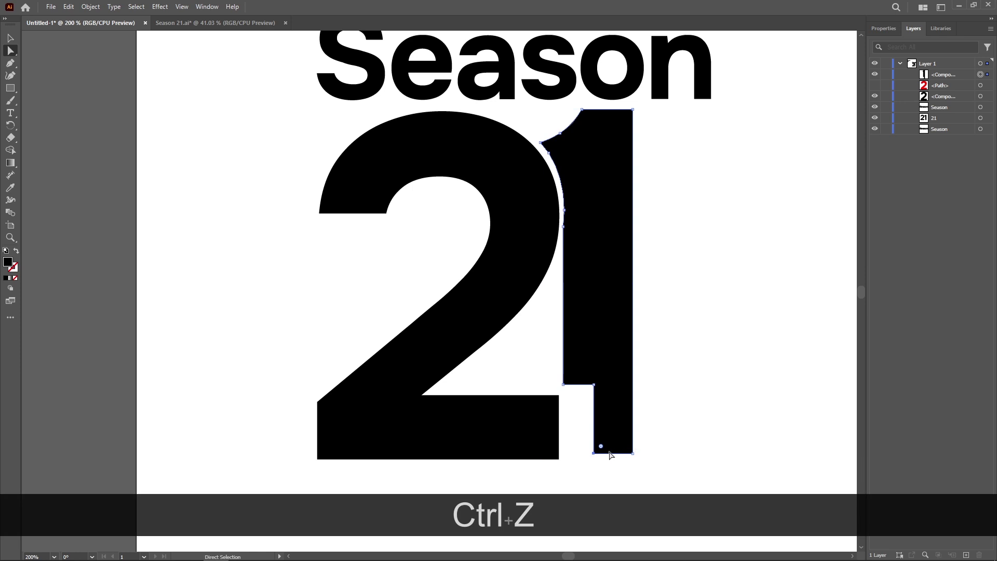
Lower both bottom corner points of the "1" together until its foot is level with the base of the "2"
key(ctrl)
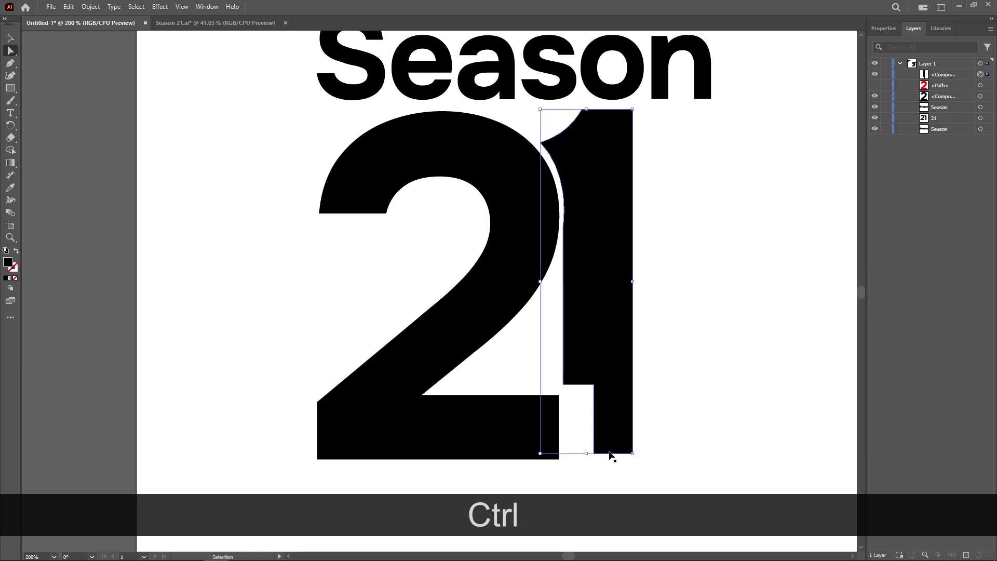
key(ctrl+KP_Add)
key(ctrl+KP_Add)
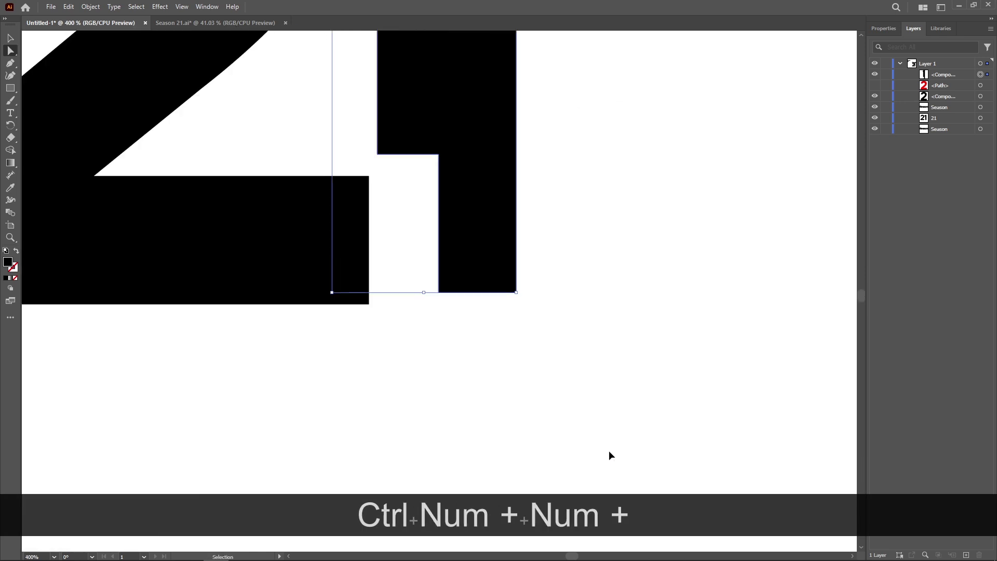
key(ctrl+KP_Add)
key(ctrl+KP_Add)
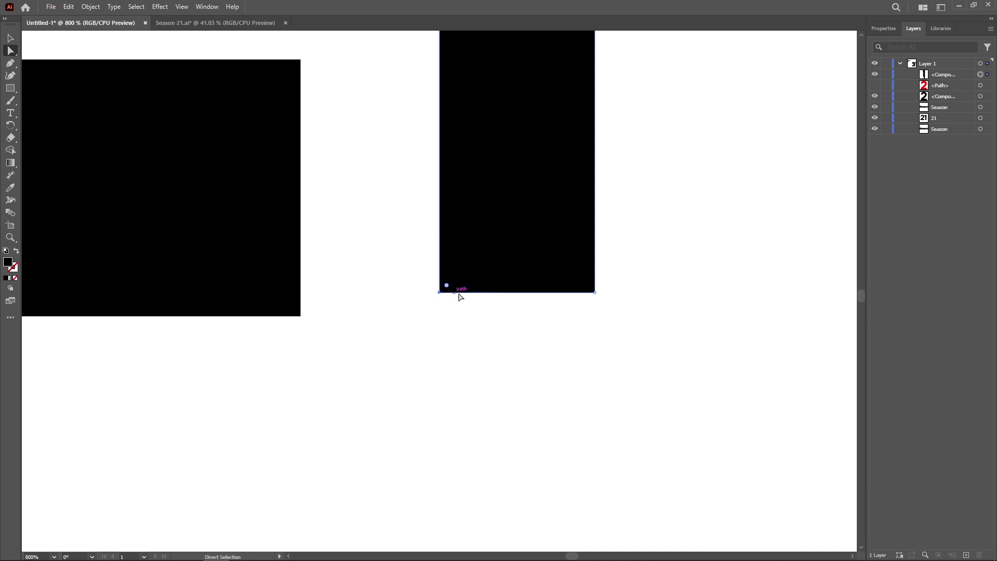
key(shift)
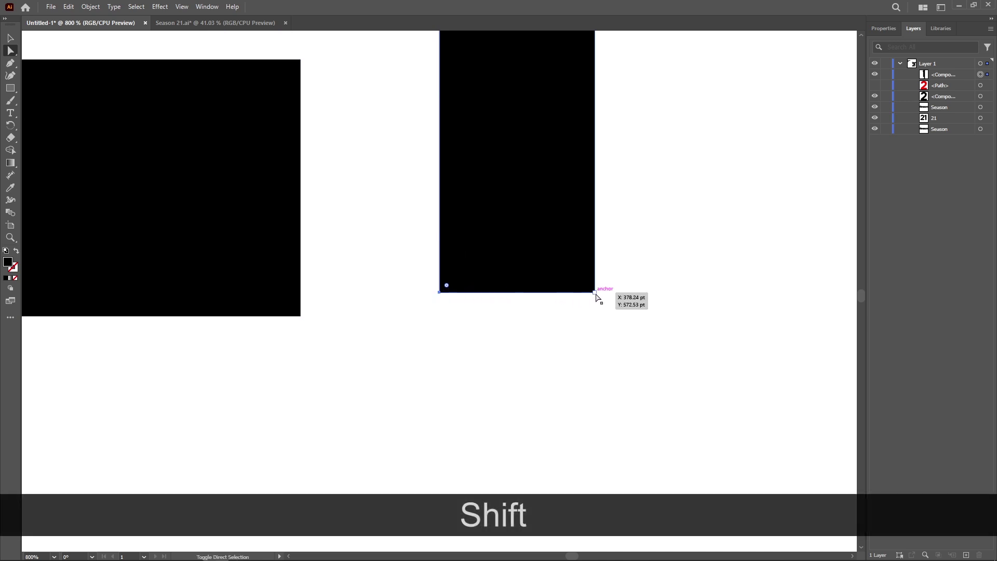
drag(595, 293, 592, 316)
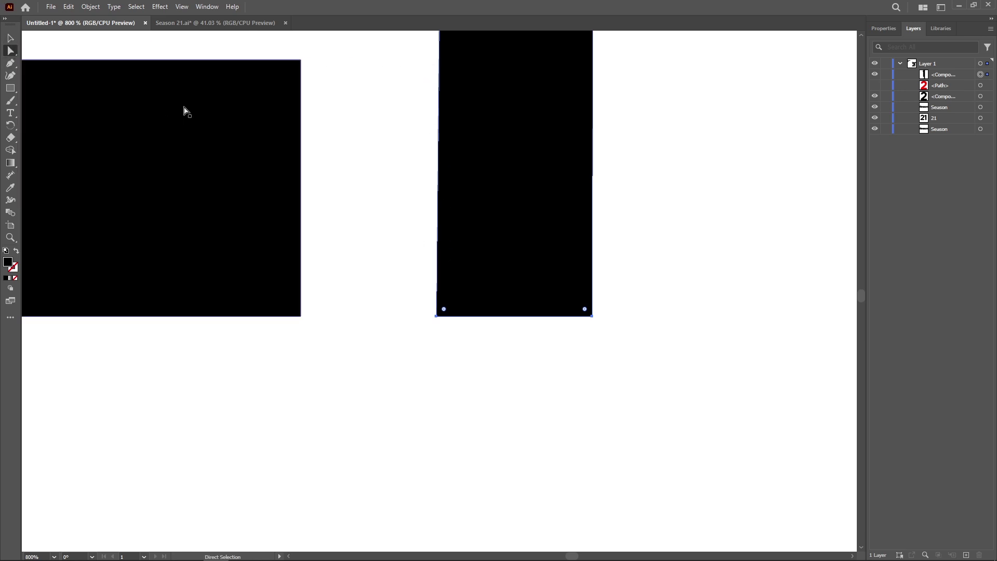
Extend the foot of the "2" into the notch of the "1" by moving its two end corner points right, leaving a narrow gap
click(301, 60)
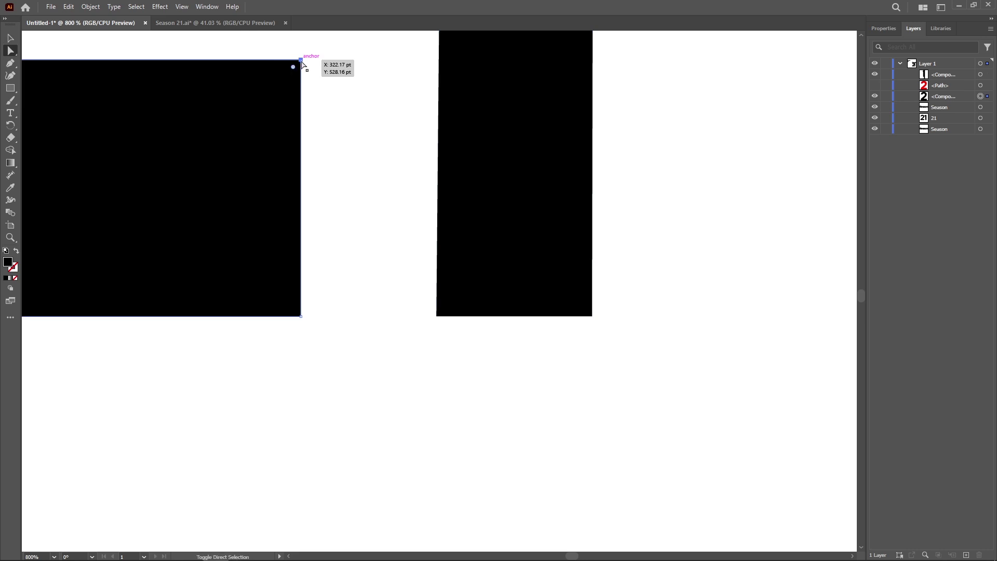
key(shift)
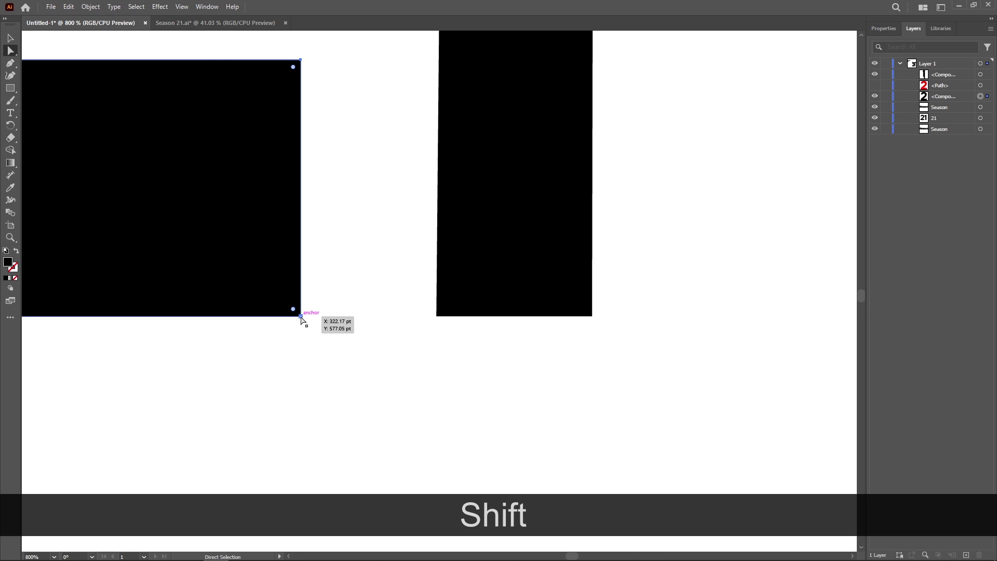
drag(301, 315, 396, 313)
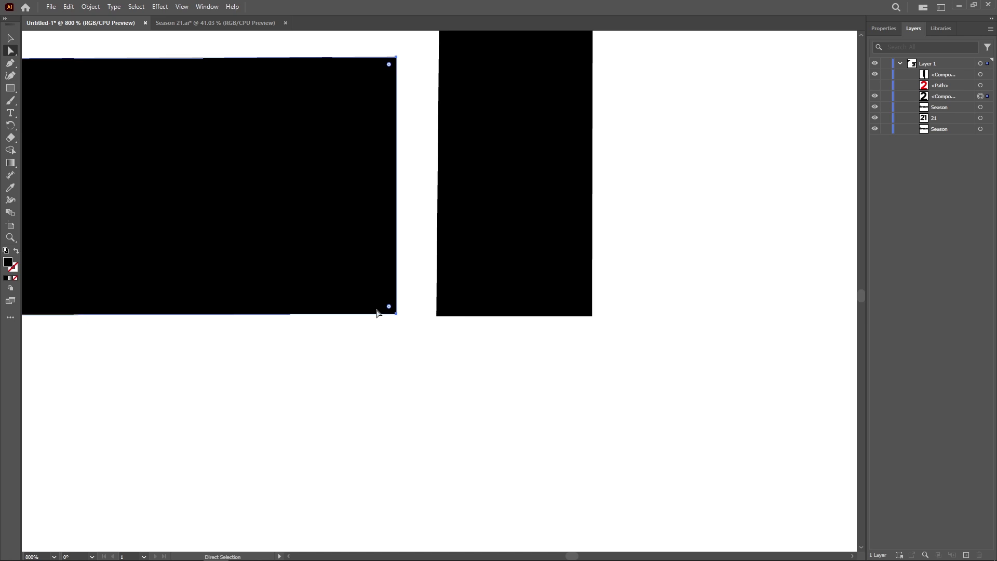
key(ctrl+0)
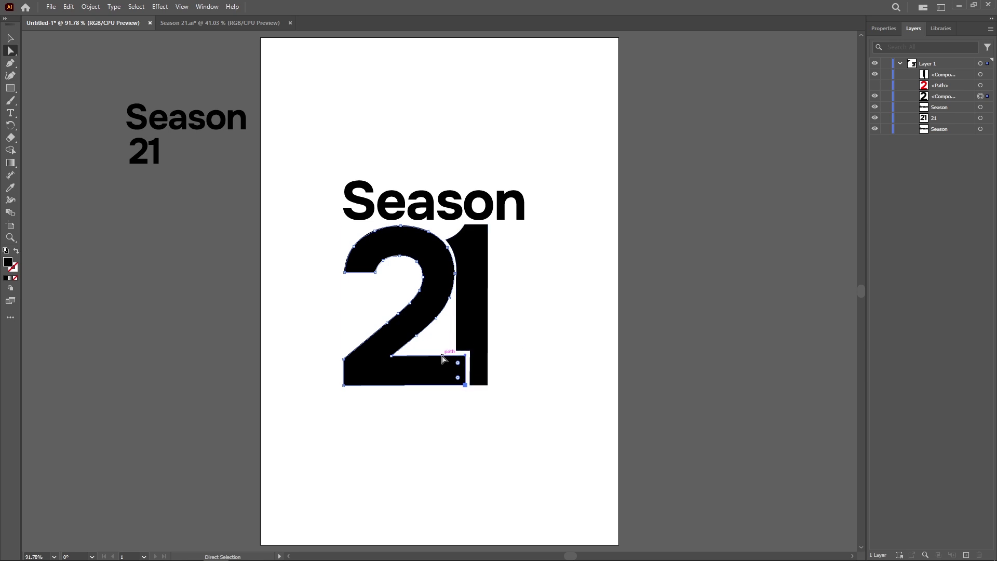
Lower the horizontal notch edge of the "1" slightly by moving its two corner points, narrowing the gap above the foot of the "2"
key(ctrl+KP_Add)
key(ctrl+KP_Add)
key(ctrl+KP_Add)
key(ctrl+KP_Add)
key(ctrl+KP_Add)
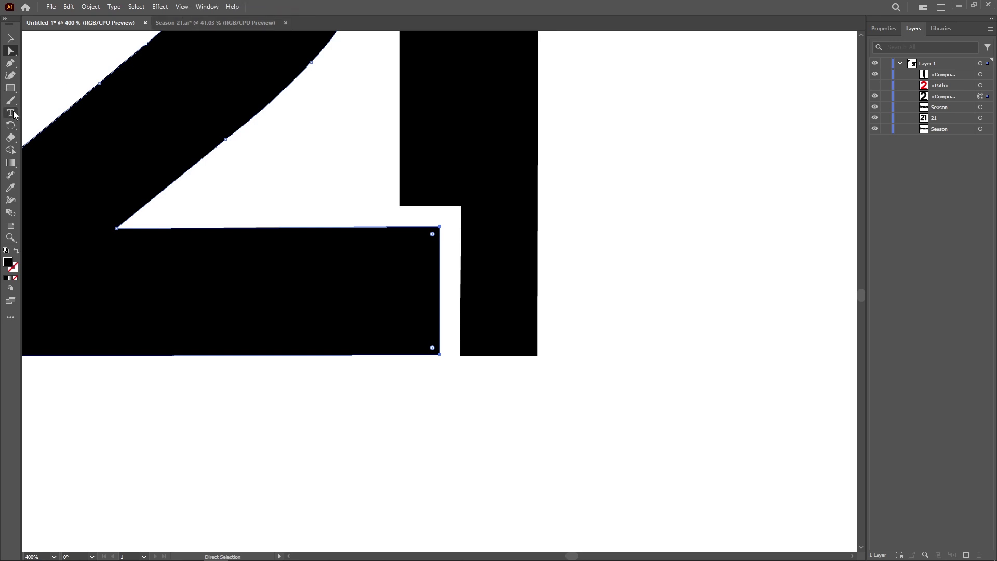
click(400, 206)
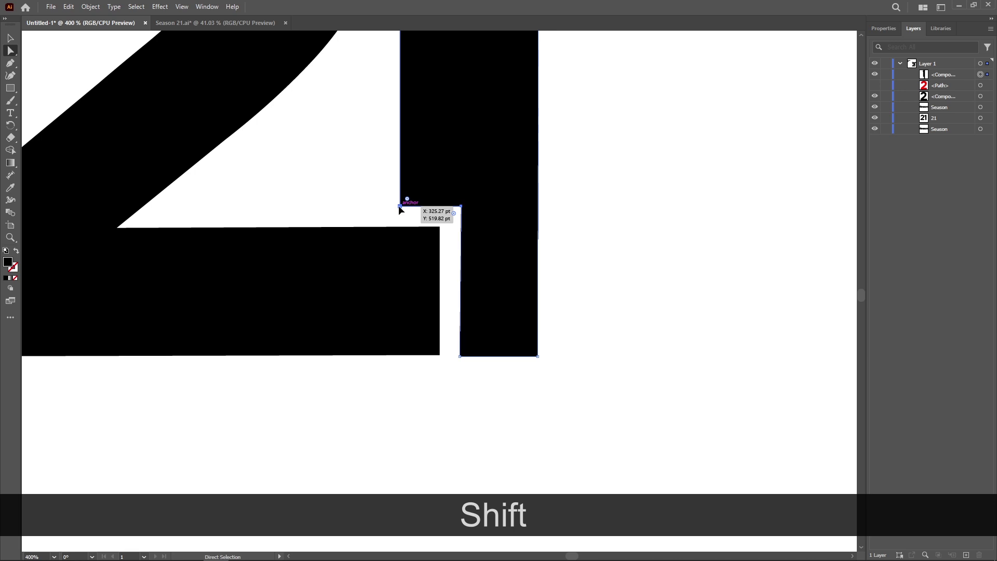
drag(398, 207, 398, 210)
key(shift)
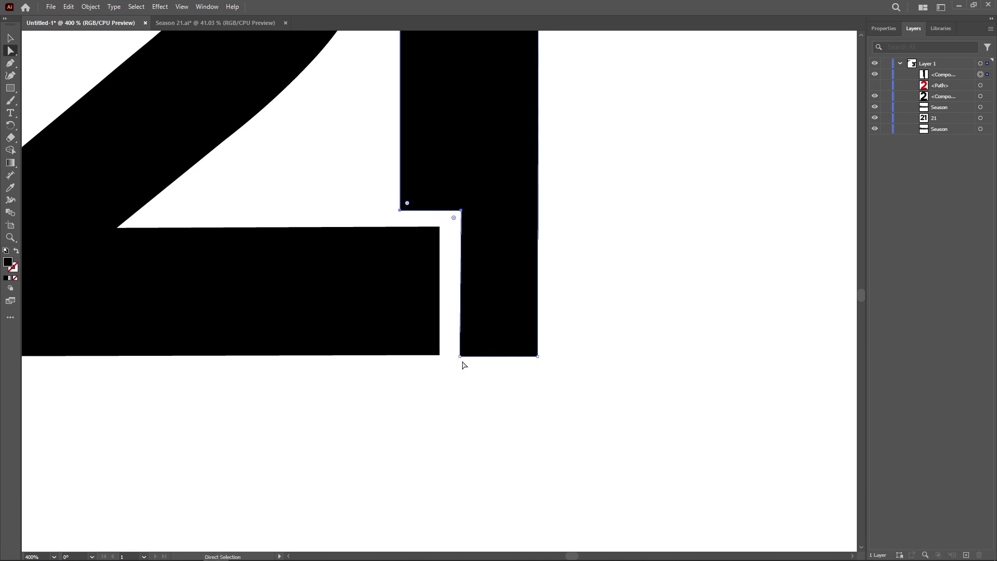
Try to shift the two inner corner points of the "1"'s notch right to widen the gap beside the foot of the "2", and undo the move
drag(460, 357, 459, 356)
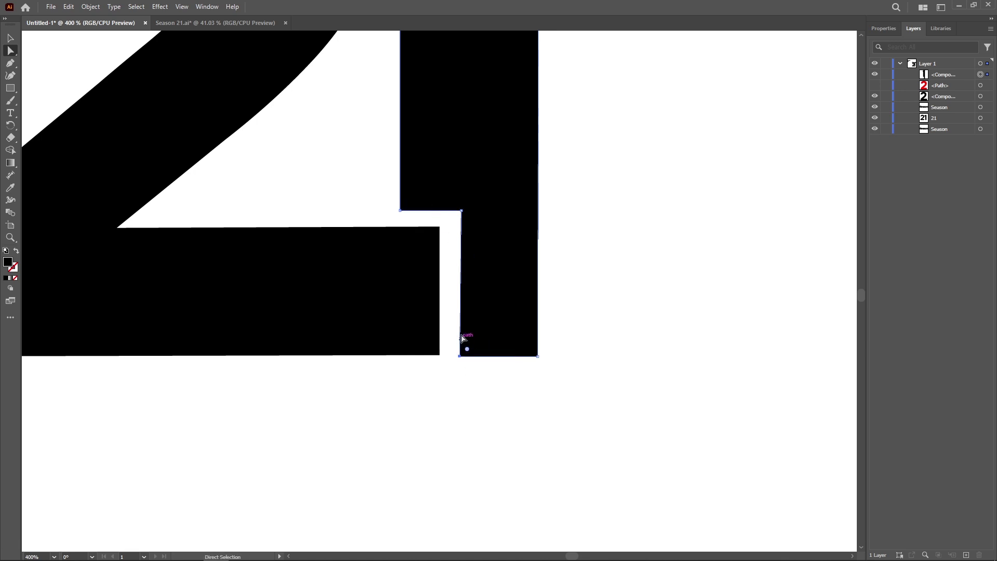
shift+click(461, 211)
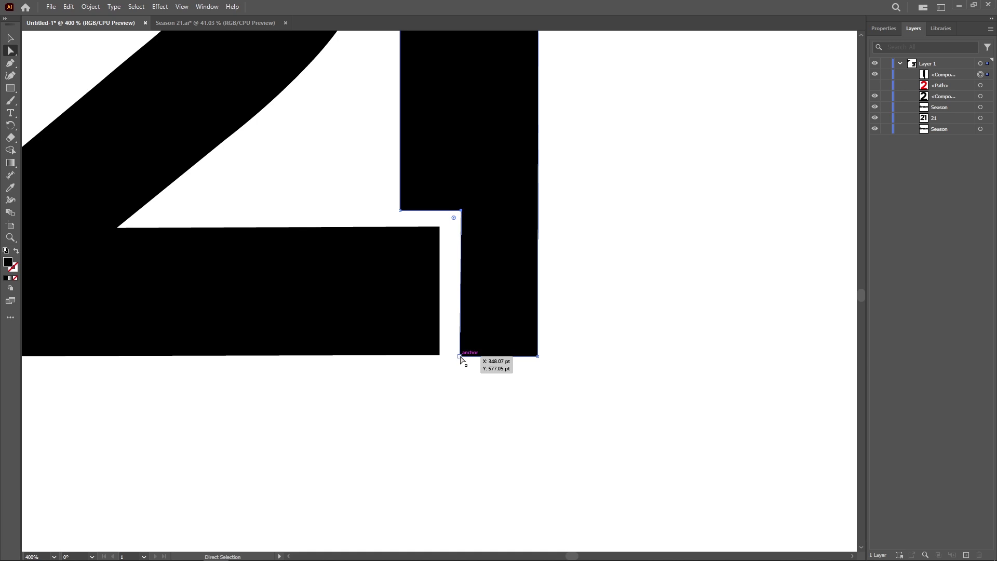
click(461, 210)
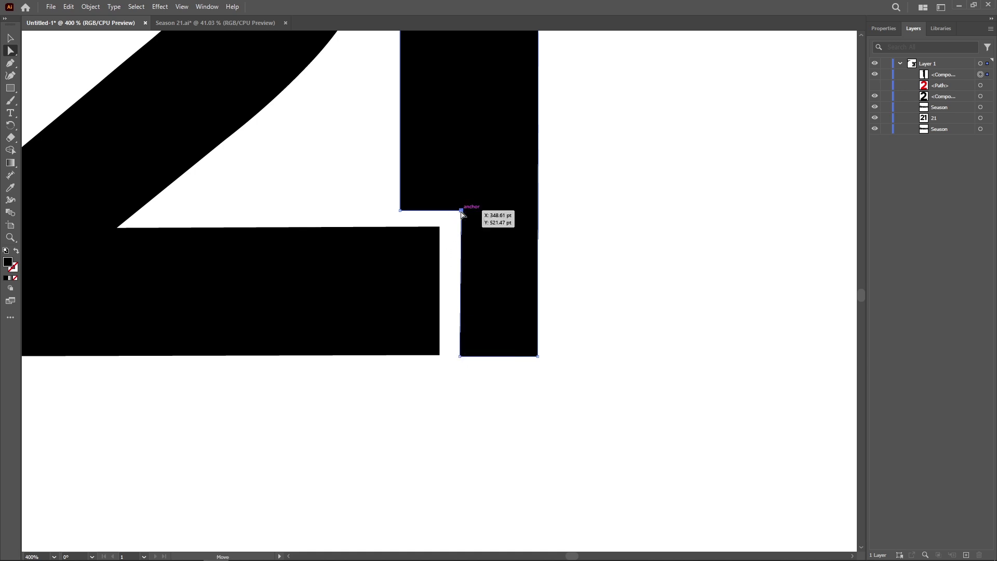
key(shift)
shift+click(460, 357)
drag(460, 357, 462, 357)
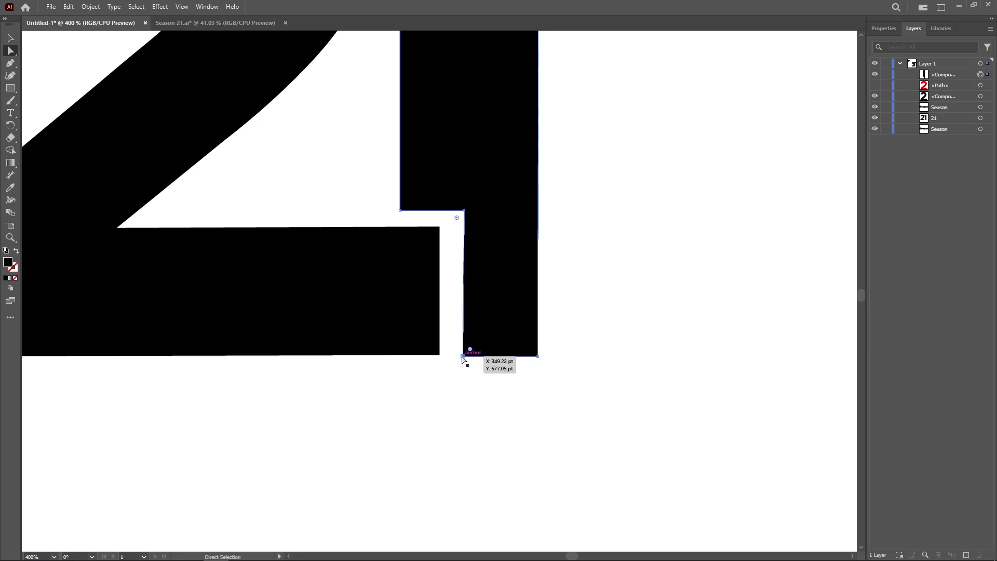
key(ctrl+z)
key(ctrl+z)
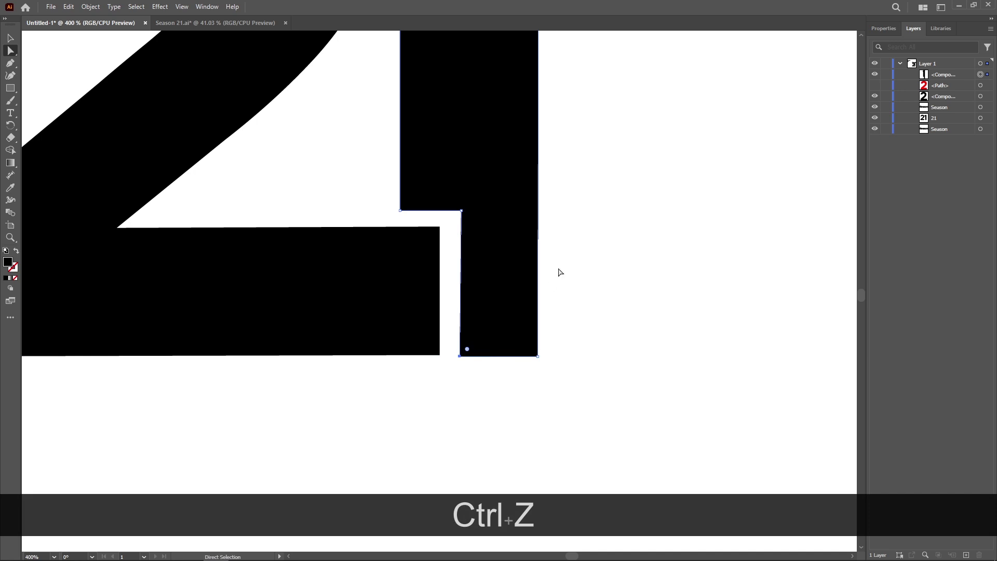
Try to straighten the inner vertical edge of the "1"'s foot by moving only its lower corner point right, and undo the move
click(557, 269)
click(461, 356)
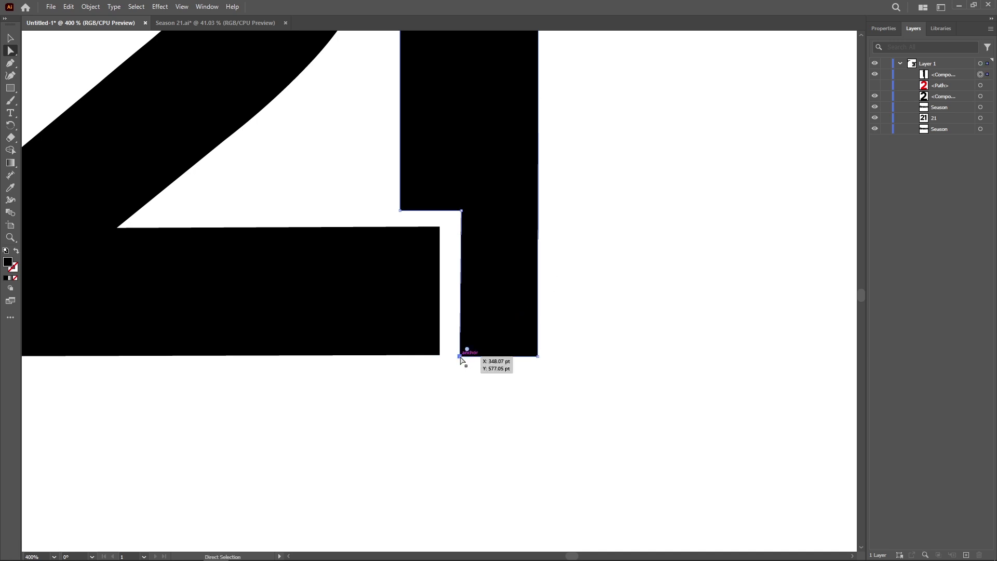
drag(461, 357, 464, 357)
key(ctrl+z)
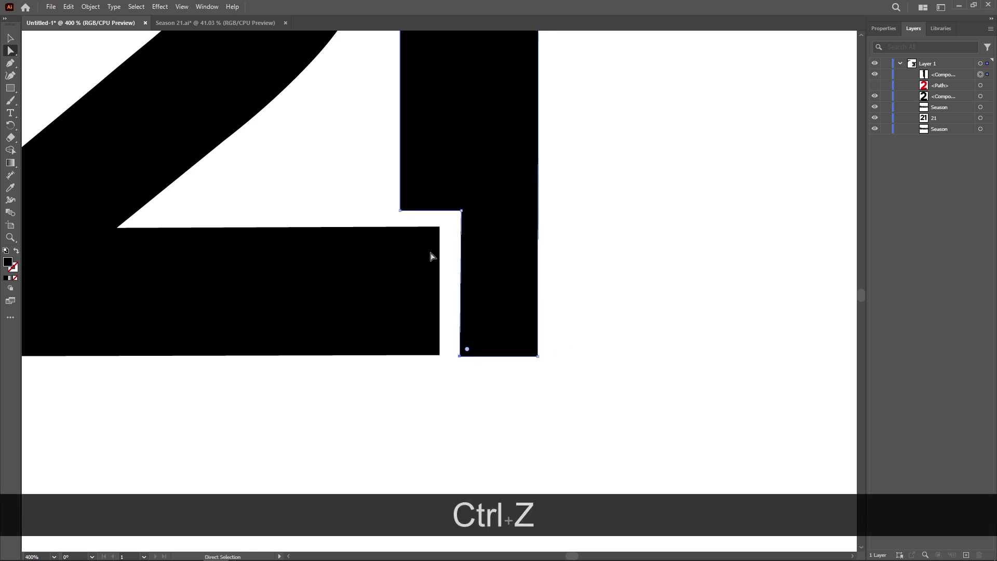
Show the rulers and place a vertical guide through the upper inner corner of the "1"'s notch
click(183, 6)
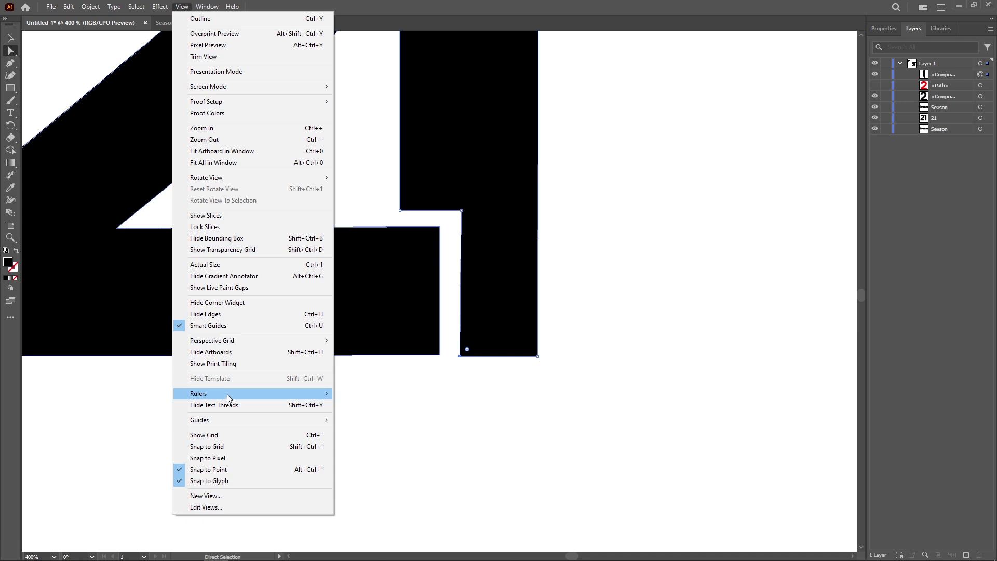
mouse_move(227, 394)
click(359, 393)
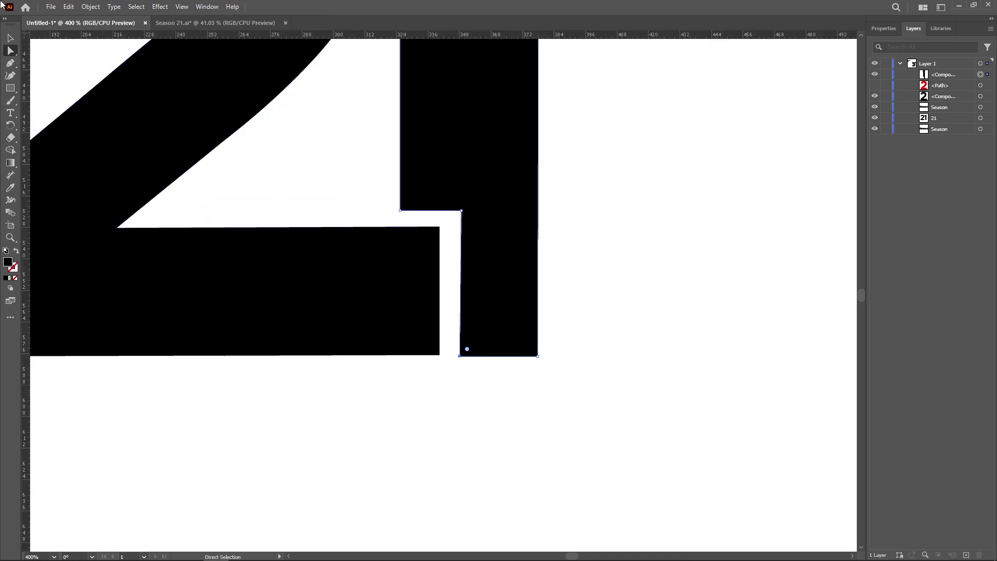
drag(25, 172, 460, 223)
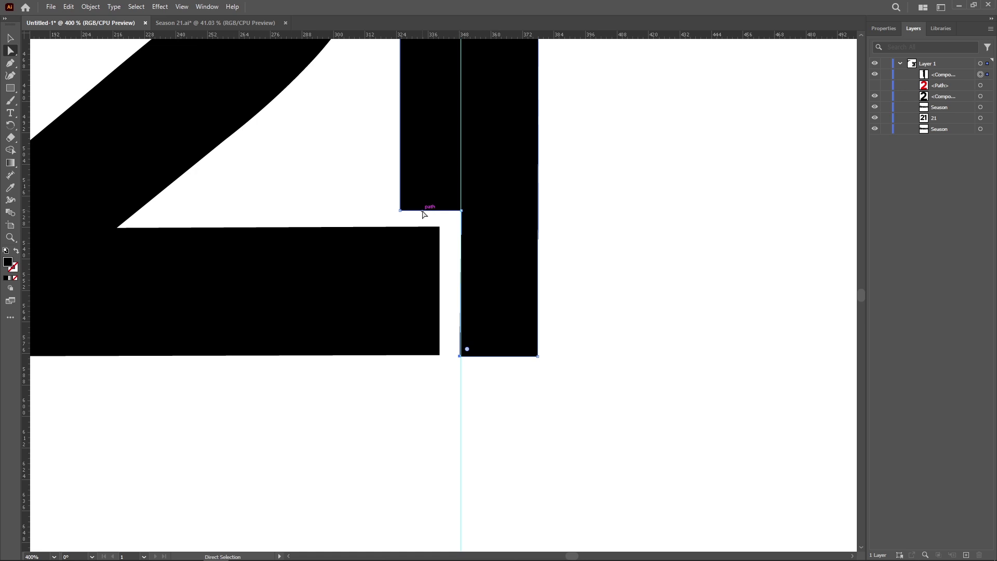
In Outline view, move the lower inner corner point of the "1"'s foot onto the vertical guide, keeping it level with the bottom edge
key(ctrl+y)
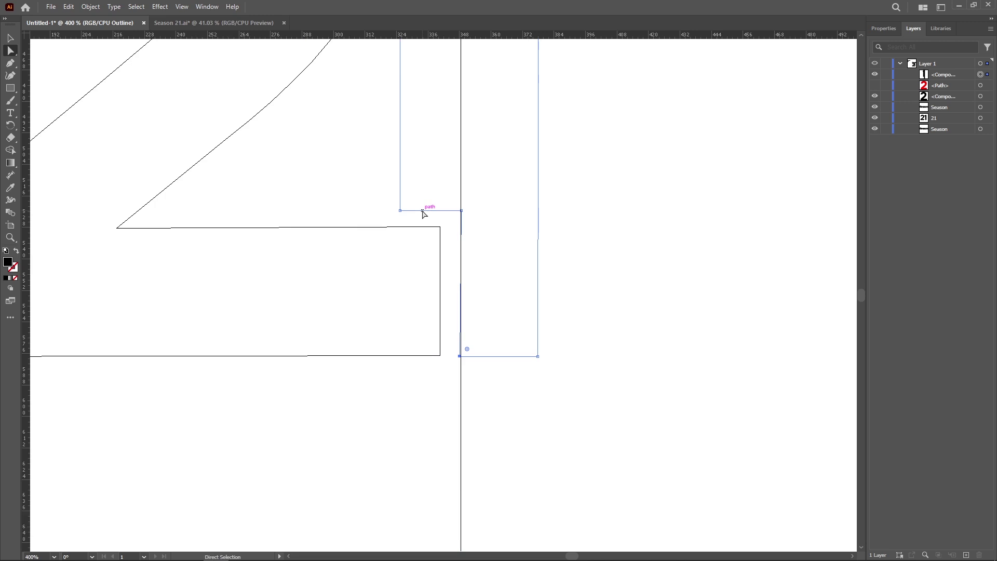
key(ctrl+KP_Add)
key(ctrl+KP_Add)
key(ctrl+KP_Add)
key(ctrl+KP_Add)
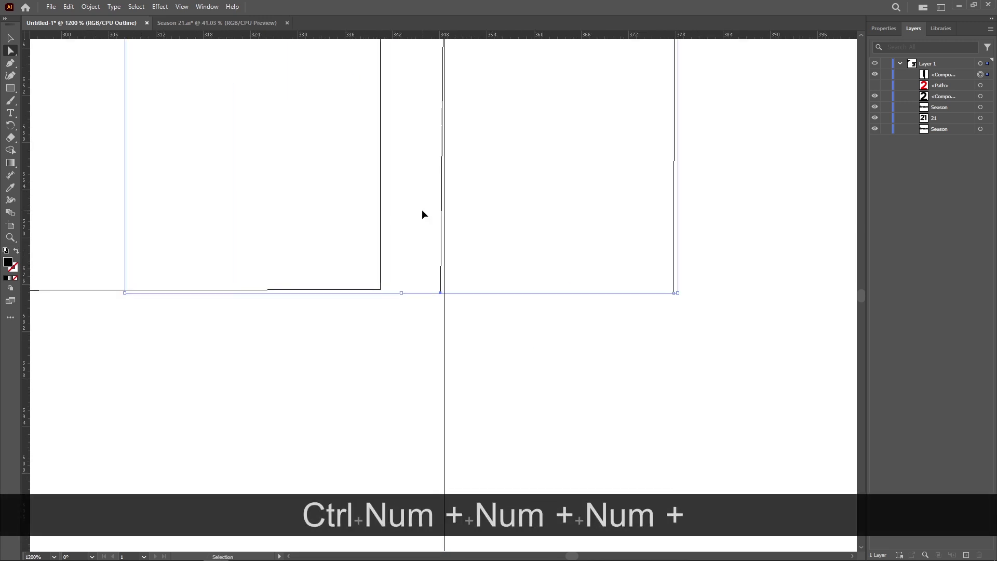
key(ctrl+KP_Add)
key(ctrl+KP_Add)
key(ctrl+KP_Add)
key(ctrl+KP_Add)
key(ctrl+KP_Add)
key(ctrl+KP_Add)
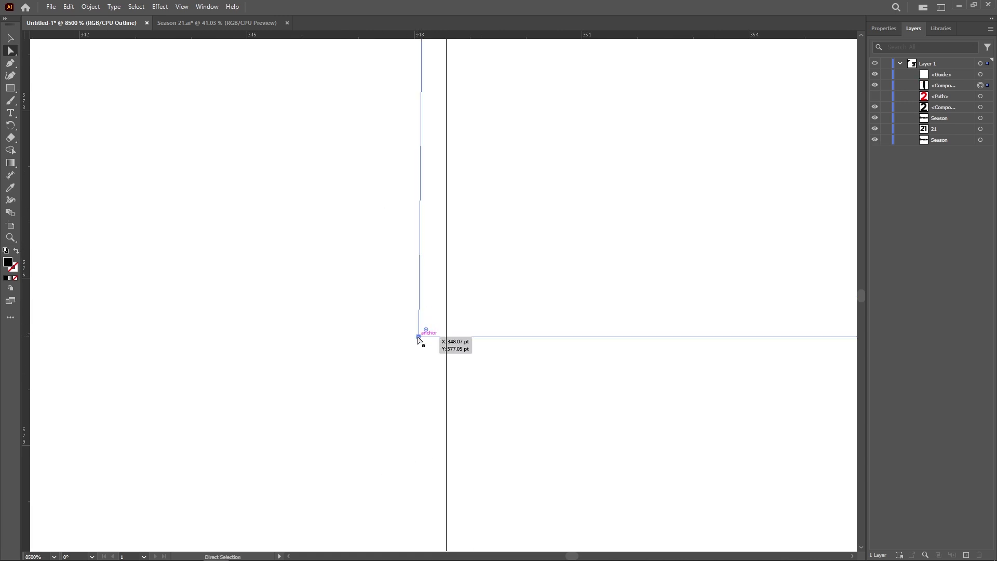
key(ctrl)
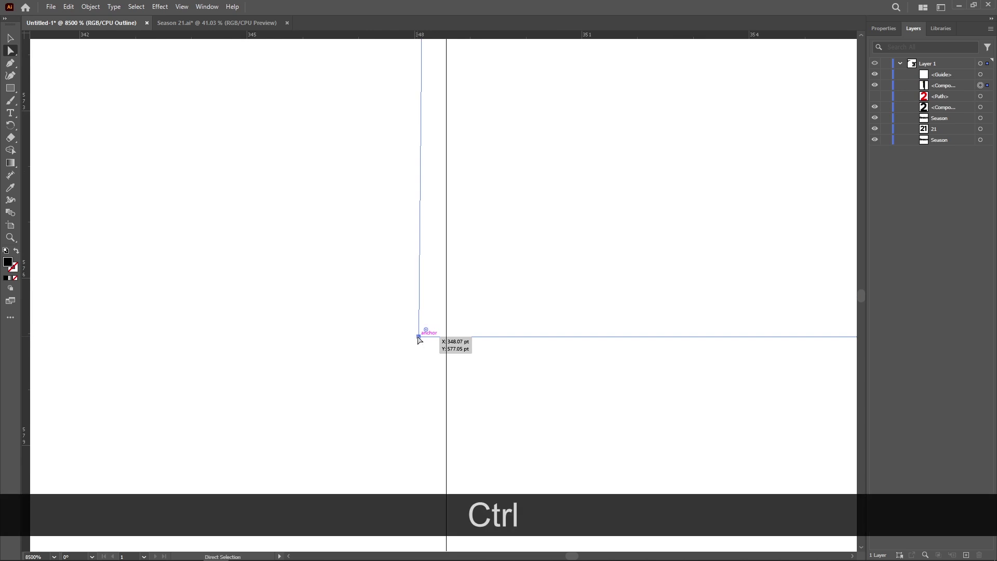
drag(418, 337, 447, 340)
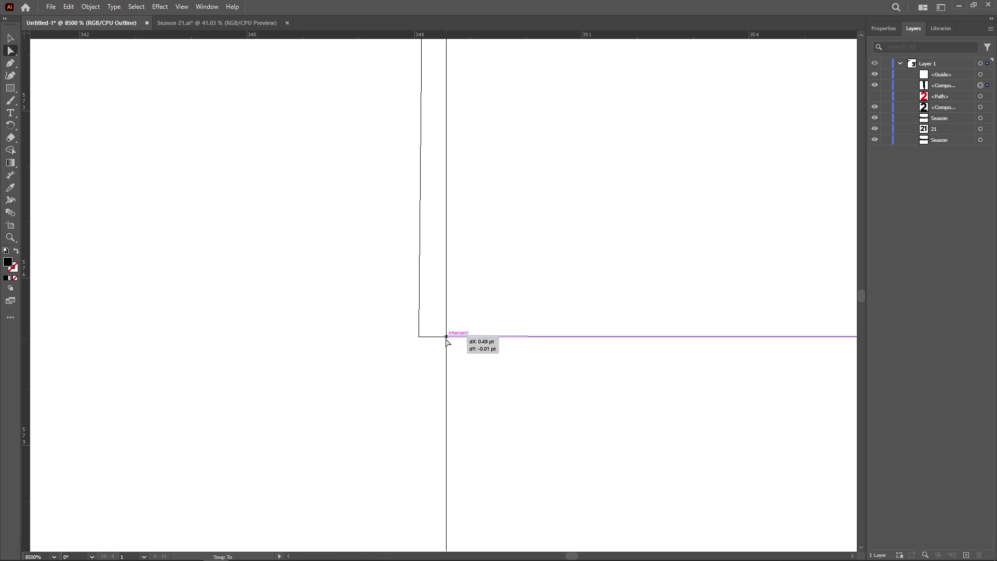
drag(446, 339, 446, 337)
Place a horizontal guide along the bottom edge of the foot of the "2"
key(ctrl+KP_Subtract)
key(ctrl+KP_Subtract)
key(ctrl+KP_Subtract)
key(ctrl+KP_Subtract)
key(ctrl+KP_Subtract)
key(ctrl+KP_Subtract)
key(ctrl+KP_Subtract)
key(ctrl+KP_Subtract)
key(ctrl+KP_Subtract)
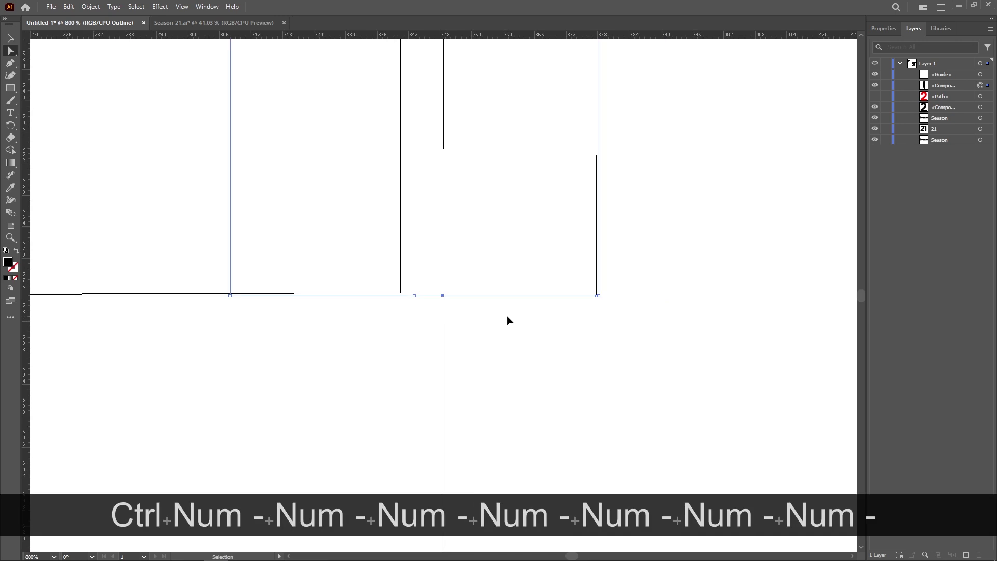
key(ctrl+KP_Add)
key(ctrl+KP_Add)
key(ctrl+KP_Add)
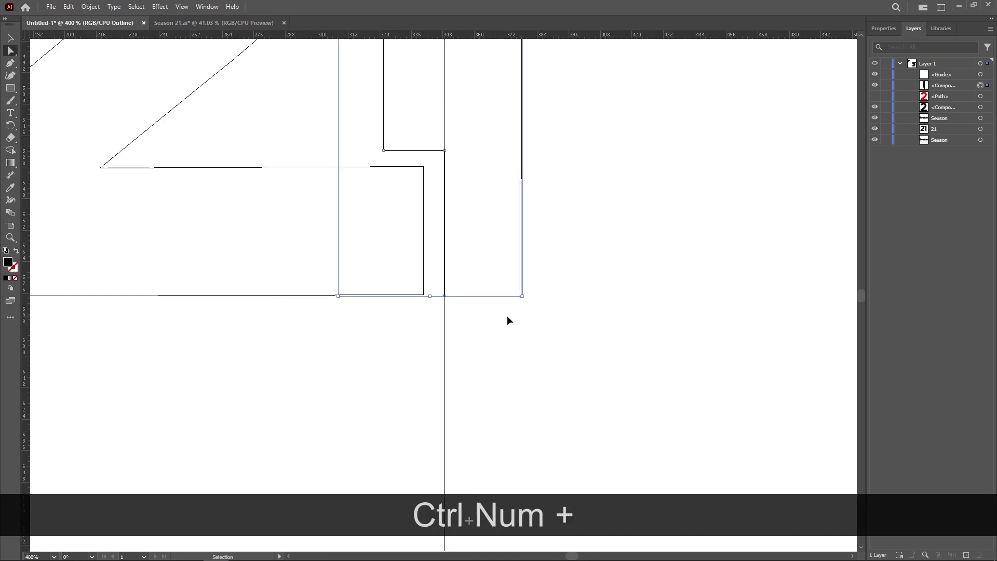
click(11, 38)
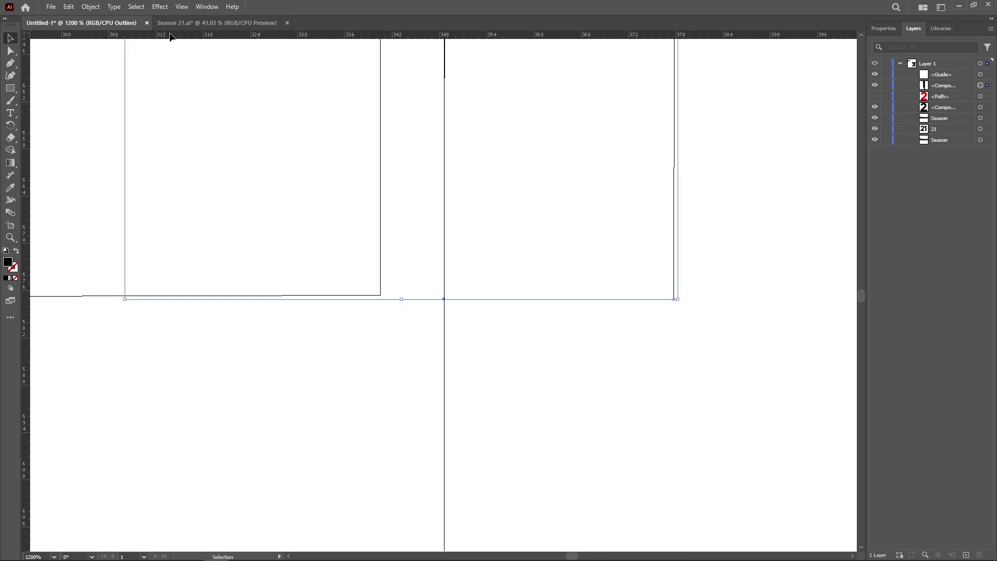
drag(220, 39, 229, 295)
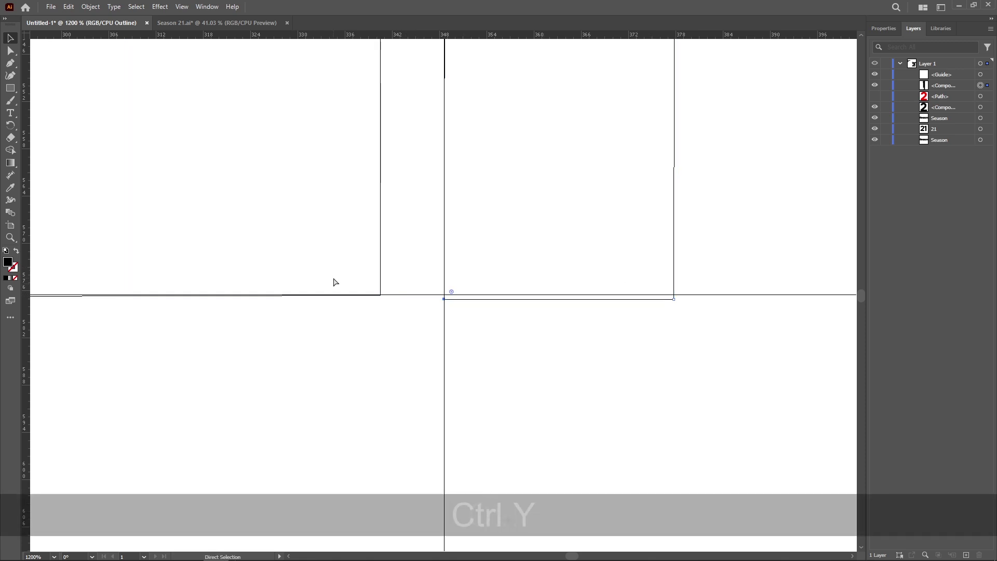
Return to Preview view and raise the whole "1" slightly so its base rests on the horizontal guide
key(ctrl+y)
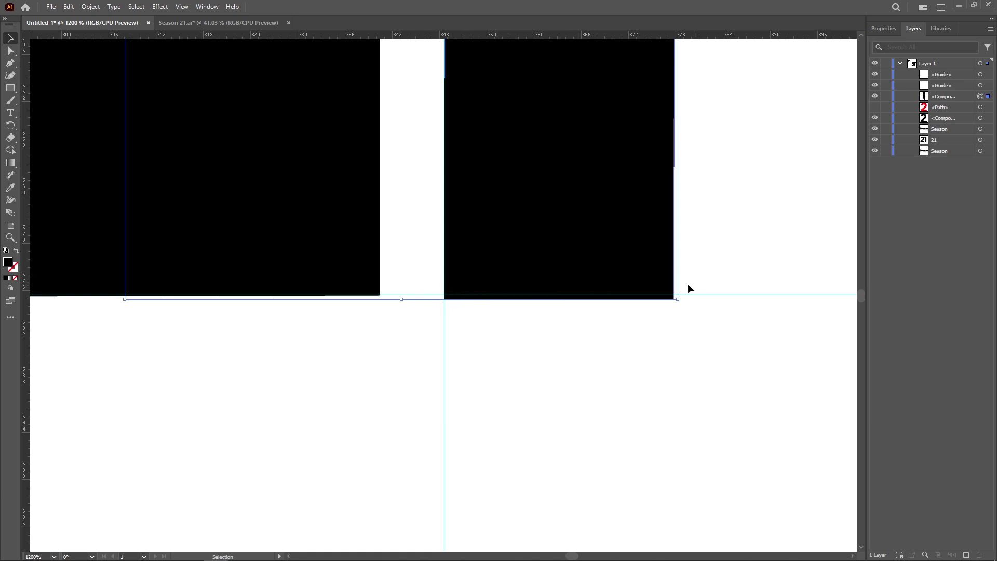
scroll(675, 311, up, 1)
scroll(653, 345, up, 2)
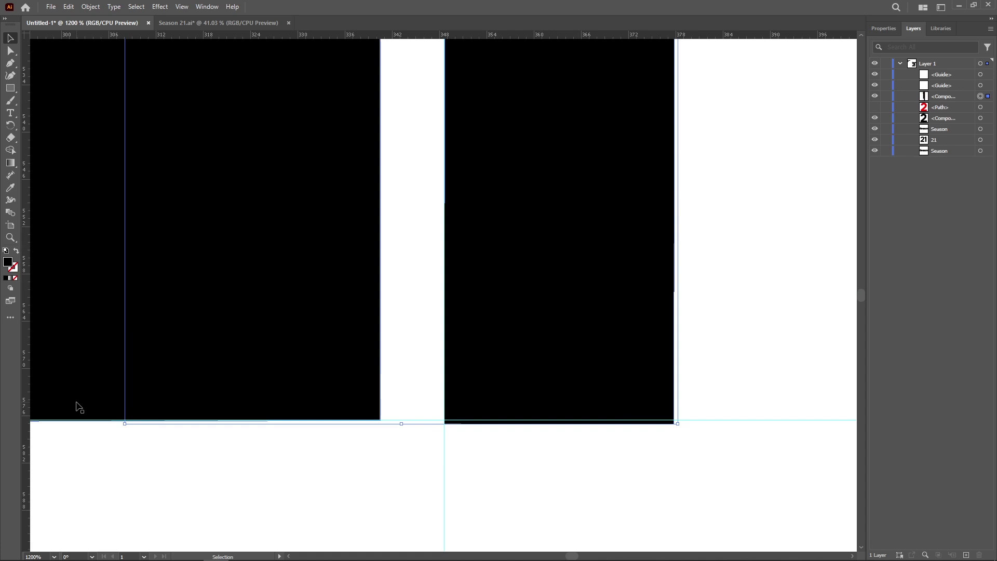
key(ctrl+Return)
key(Return)
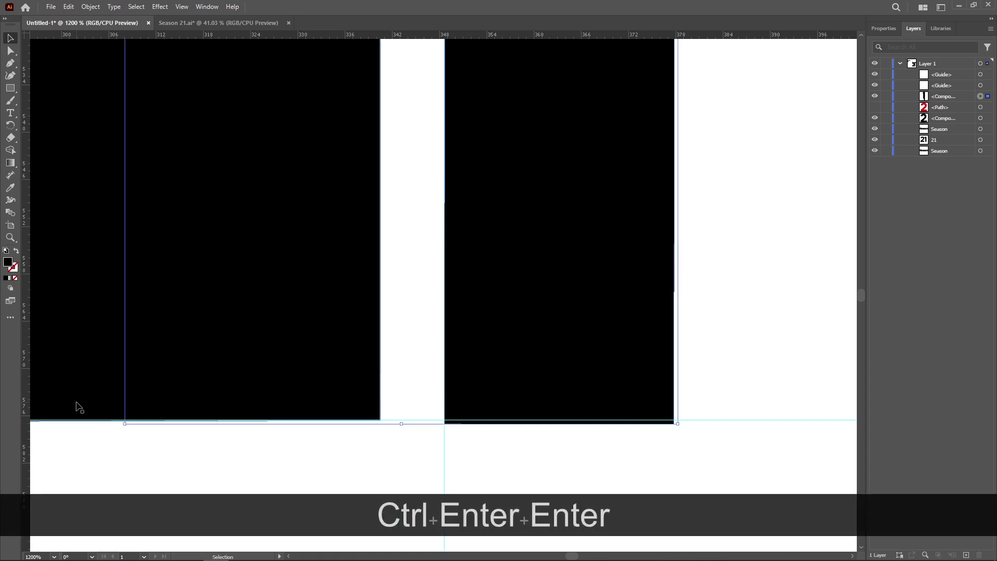
key(ctrl+KP_Add)
key(ctrl+KP_Add)
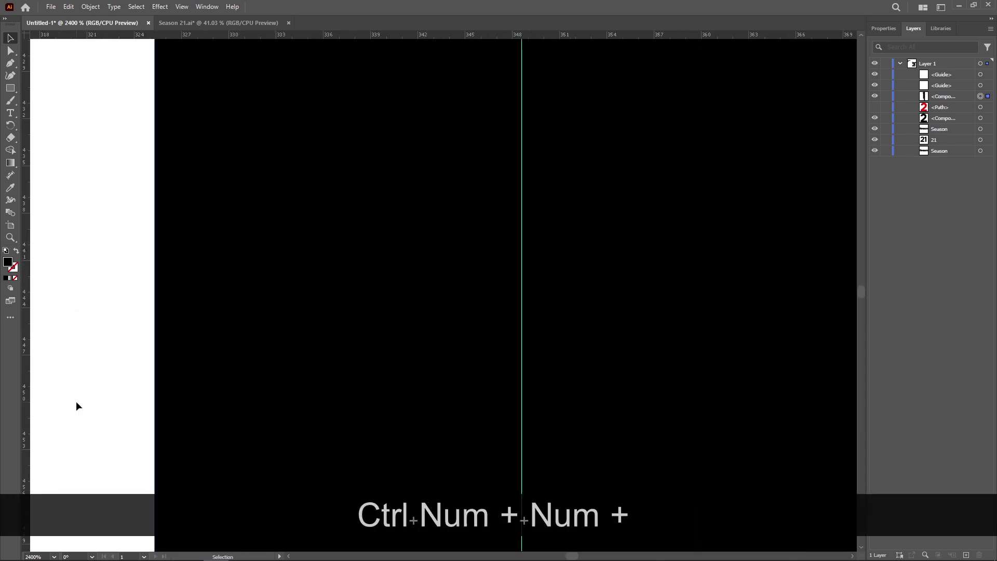
key(space)
drag(370, 412, 381, 135)
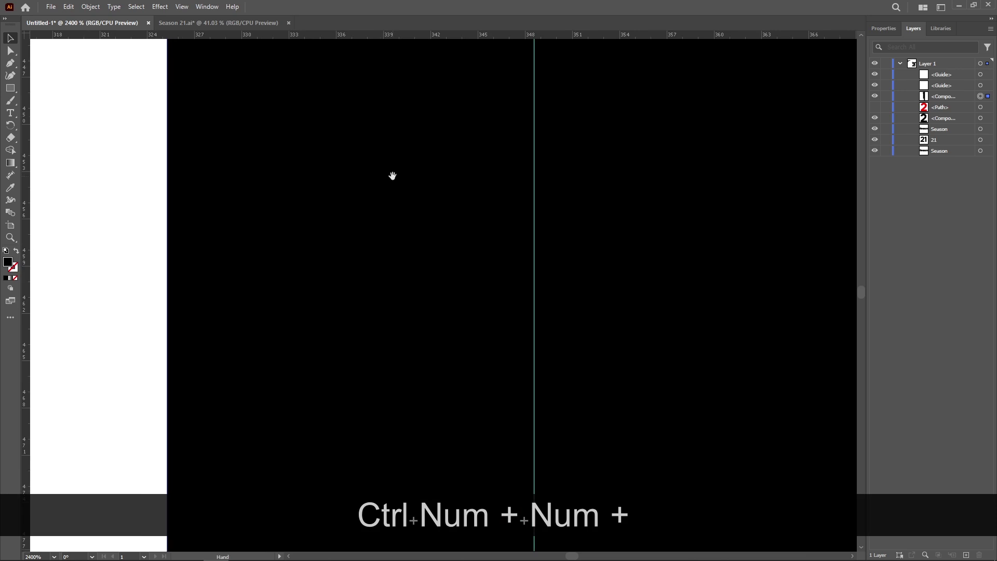
key(space)
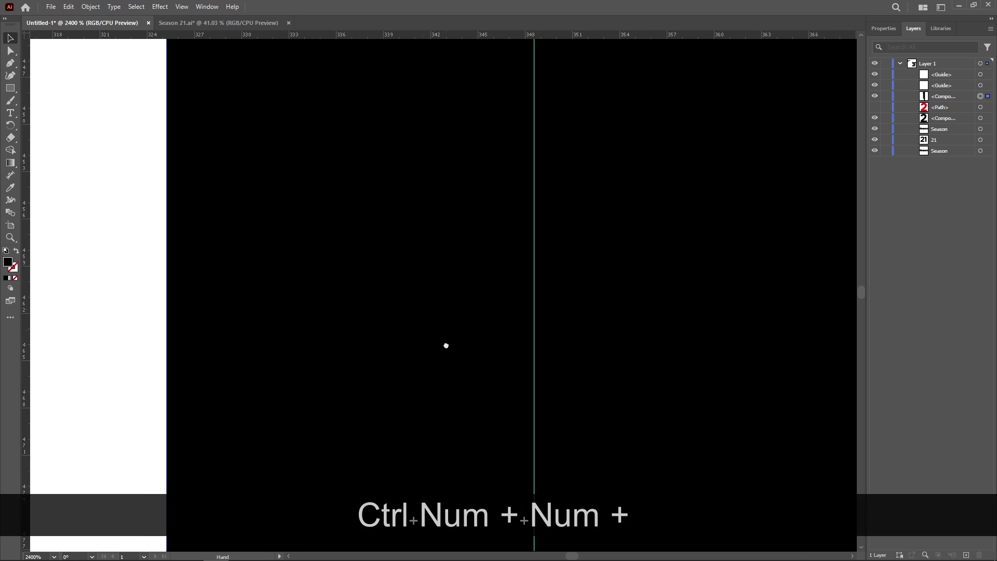
drag(445, 342, 420, 130)
key(ctrl+KP_Subtract)
key(ctrl+KP_Subtract)
key(ctrl+KP_Subtract)
key(space)
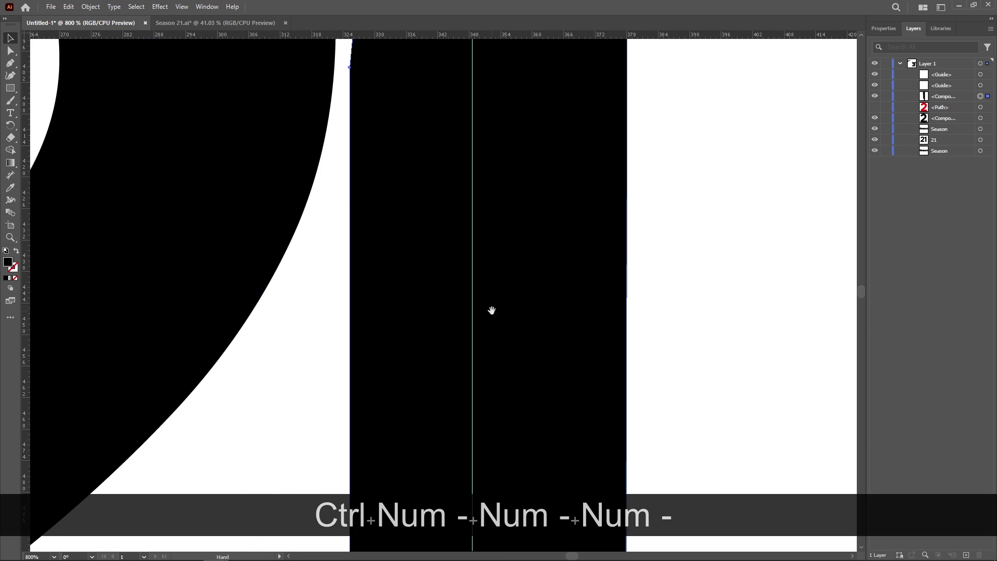
drag(512, 319, 505, 45)
drag(529, 365, 530, 146)
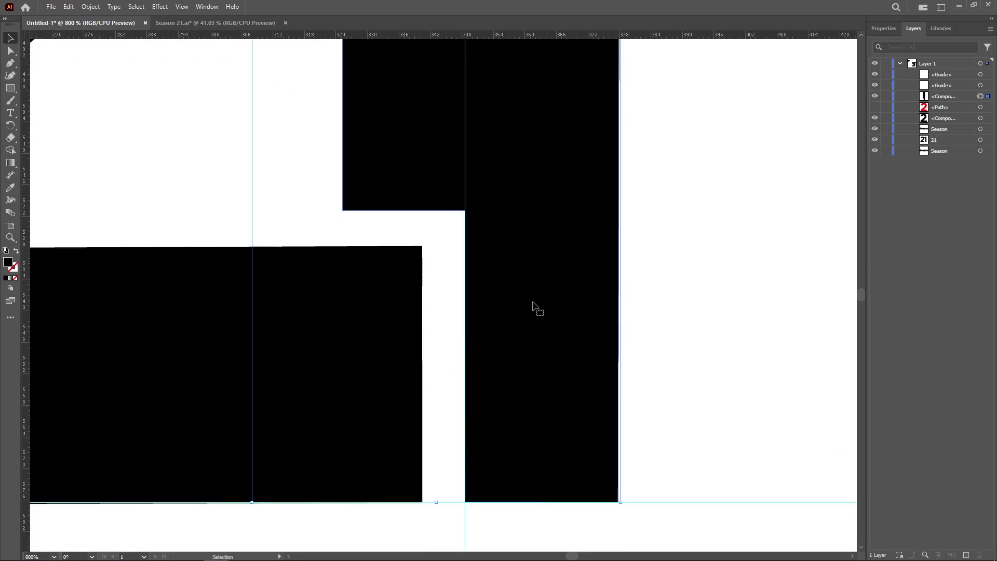
Examine the base alignment and gaps between the "2" and "1" up close, at 200% zoom, and in Outline view
key(ctrl+KP_Add)
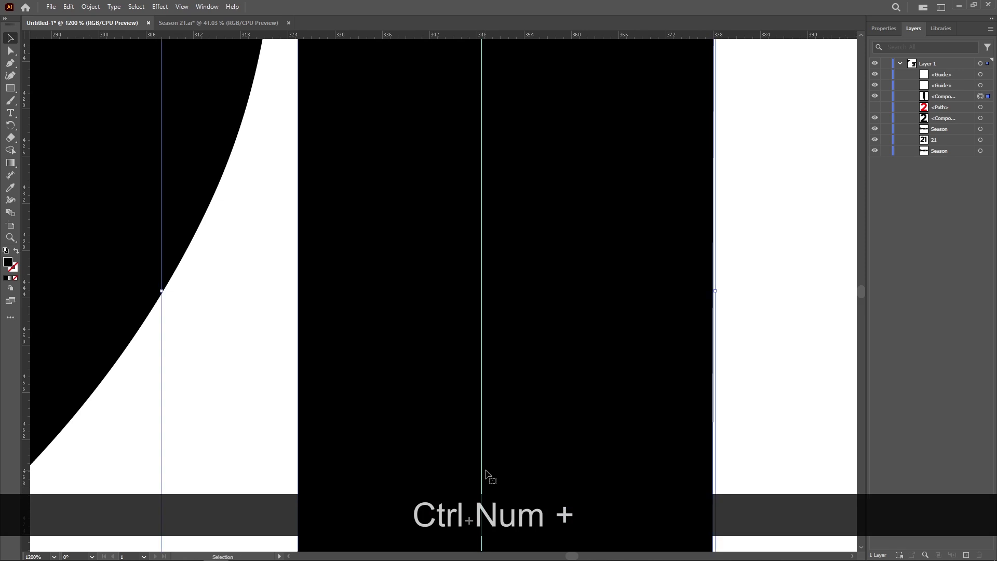
drag(326, 426, 381, 27)
drag(483, 403, 402, 112)
drag(587, 501, 543, 248)
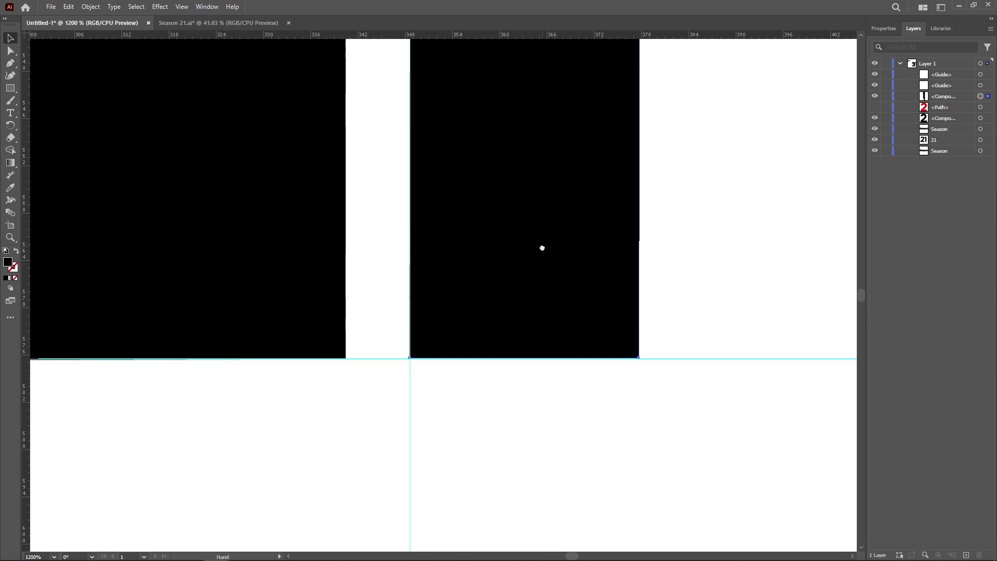
click(465, 339)
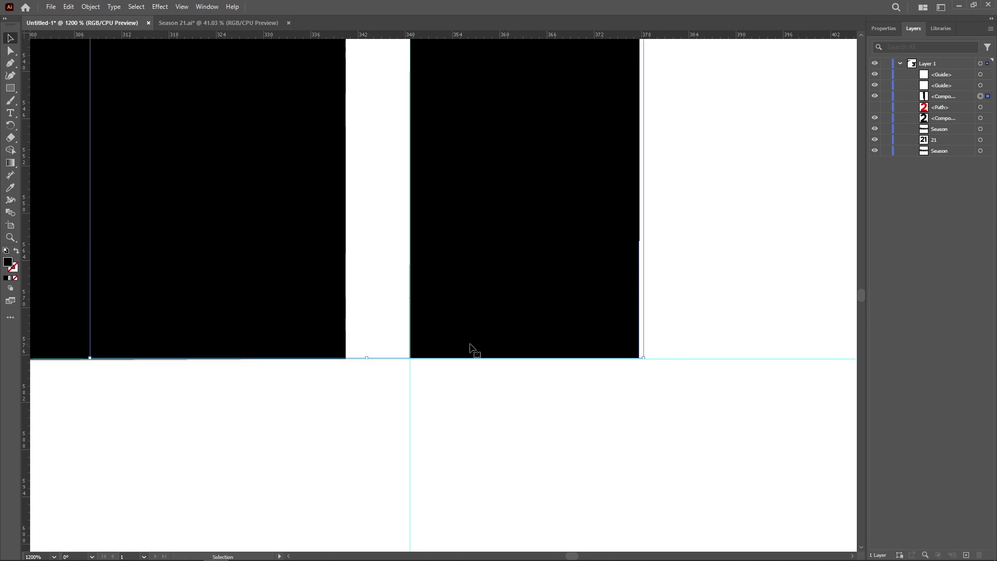
scroll(668, 339, up, 5)
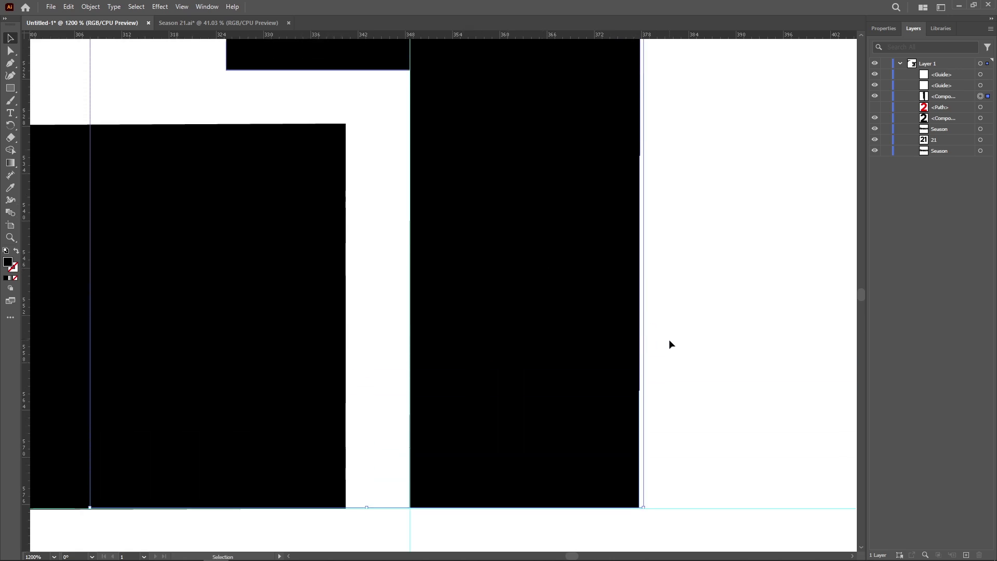
scroll(670, 340, up, 2)
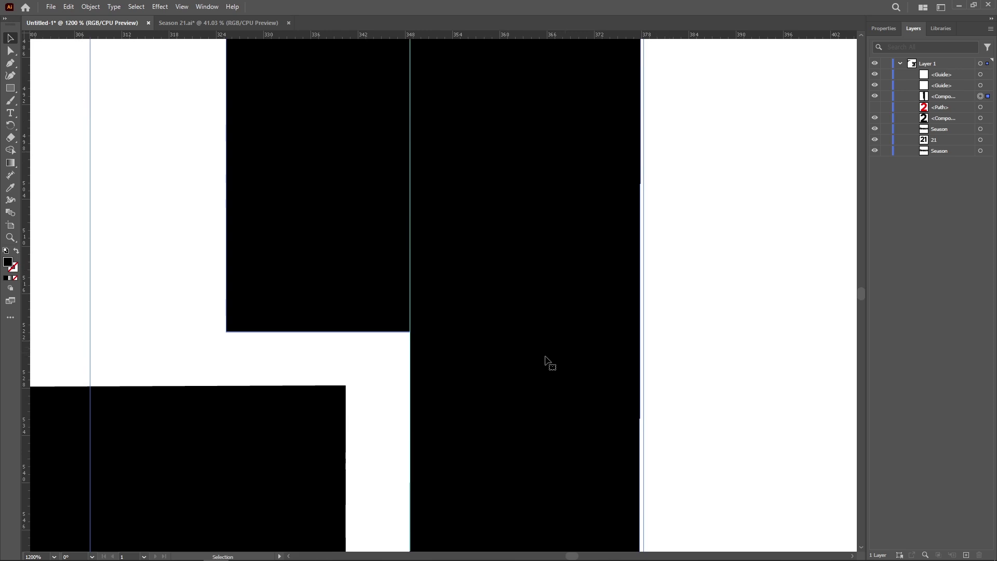
scroll(578, 356, down, 2)
scroll(535, 379, down, 2)
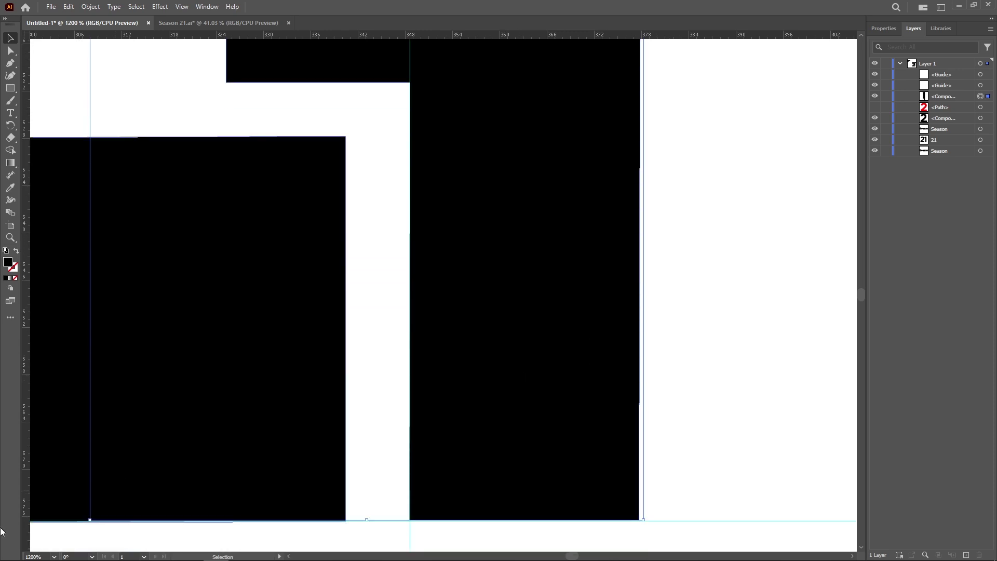
key(ctrl+KP_Subtract)
key(ctrl+KP_Subtract)
key(ctrl+KP_Subtract)
key(ctrl+KP_Subtract)
key(ctrl+KP_Subtract)
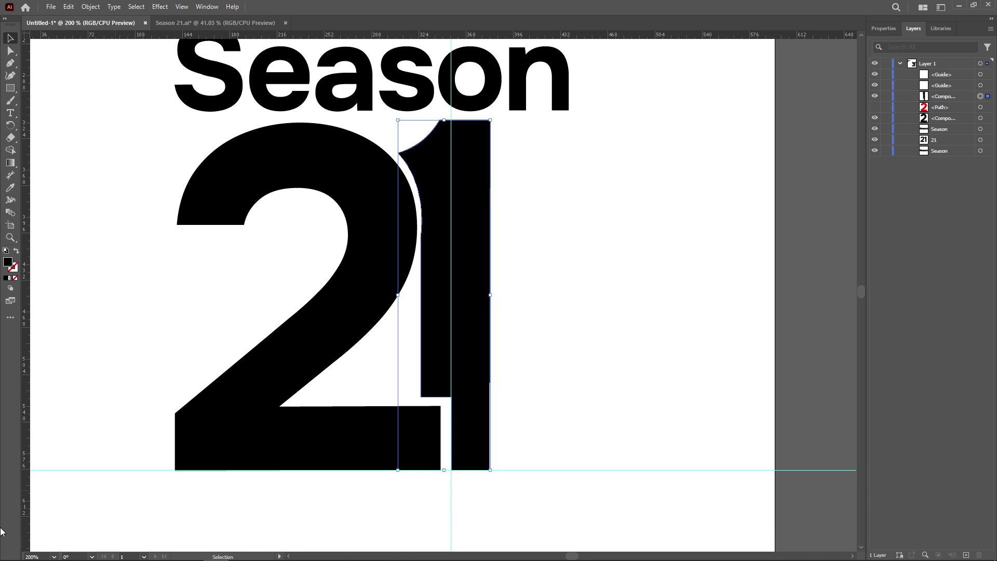
key(ctrl+y)
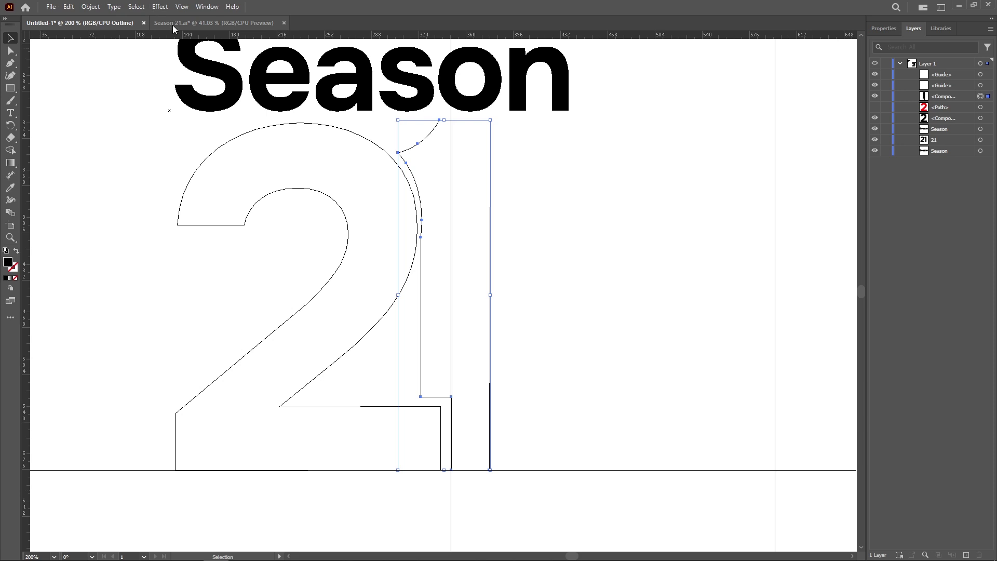
Return from Outline to Preview view and deselect the "1"
scroll(449, 203, up, 1)
scroll(447, 203, up, 2)
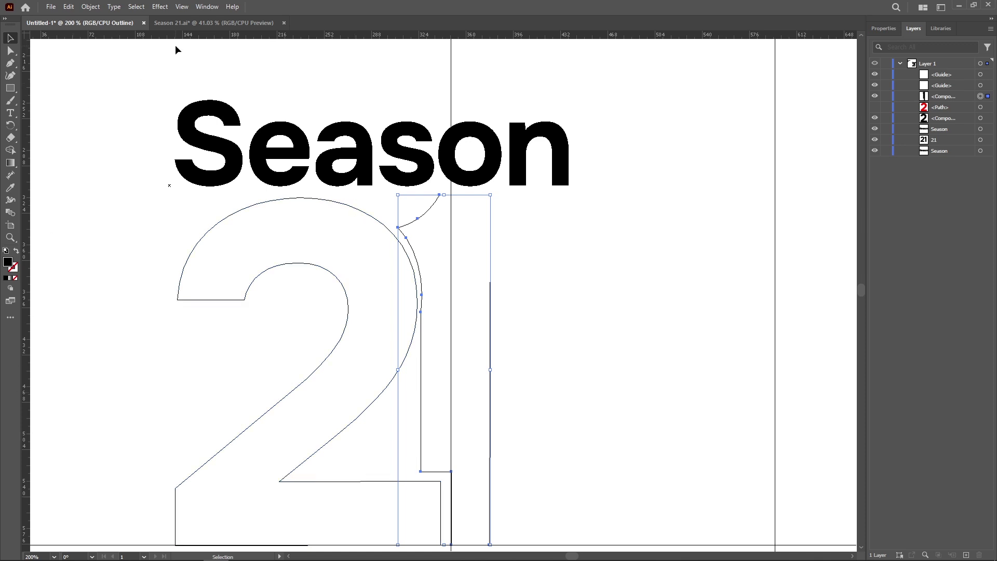
click(177, 7)
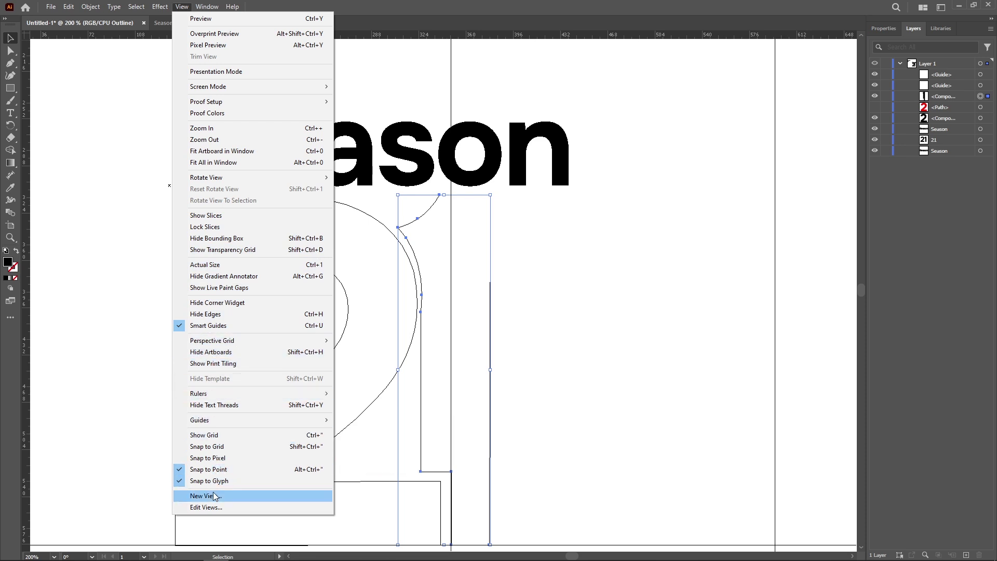
mouse_move(215, 14)
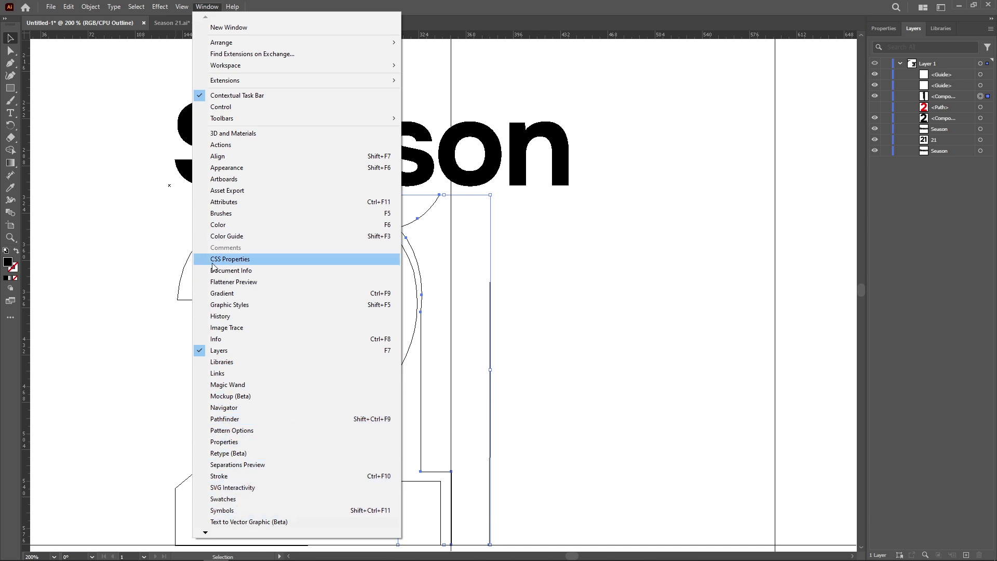
click(16, 40)
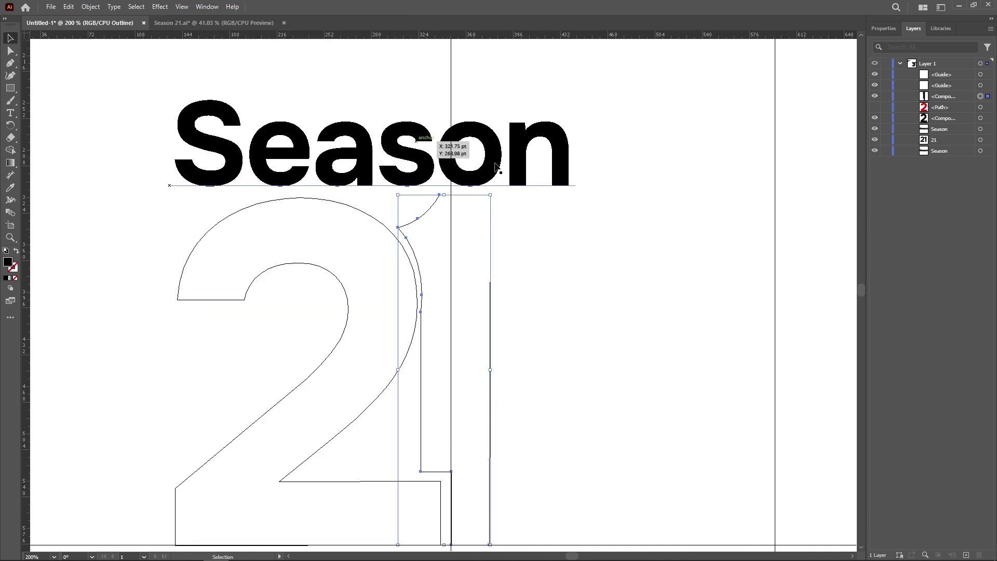
key(ctrl+y)
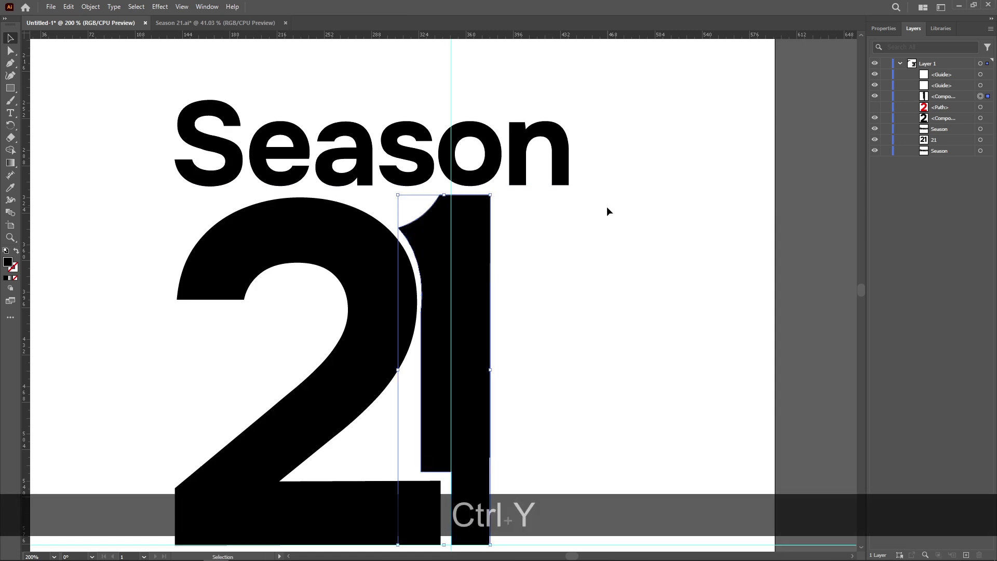
scroll(586, 236, down, 2)
scroll(586, 241, down, 4)
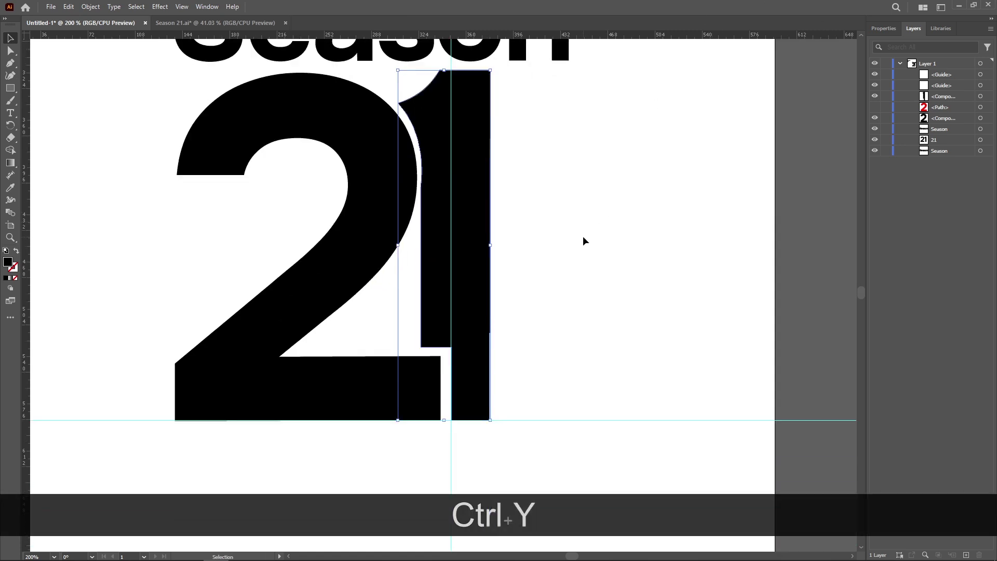
click(583, 237)
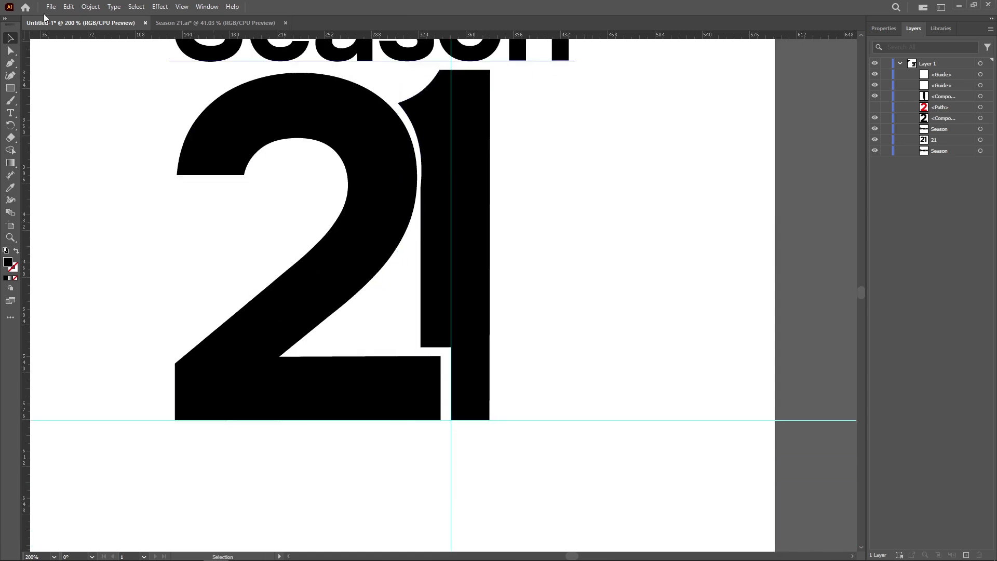
Clear all guides from the document
click(182, 7)
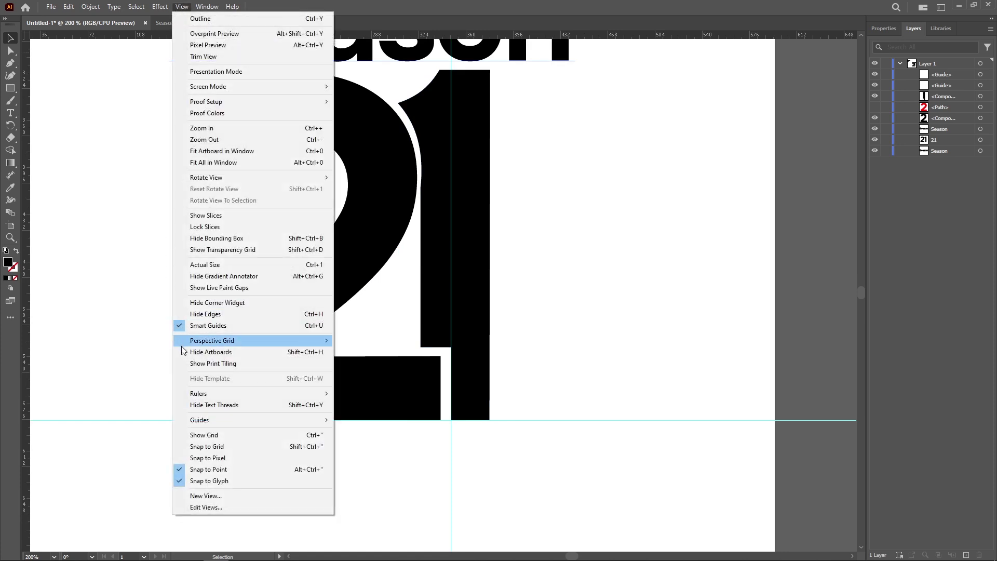
mouse_move(193, 421)
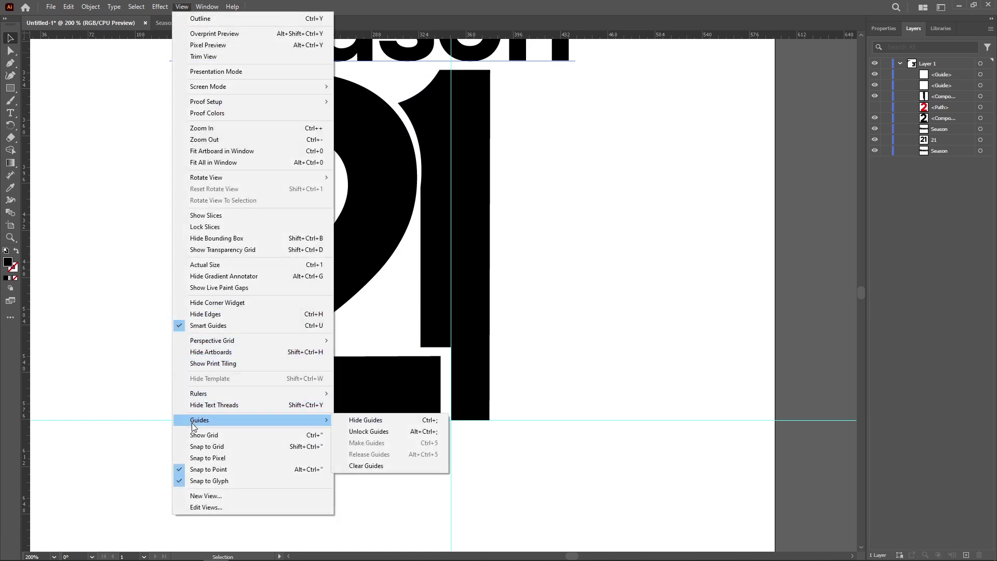
click(382, 466)
scroll(312, 362, up, 1)
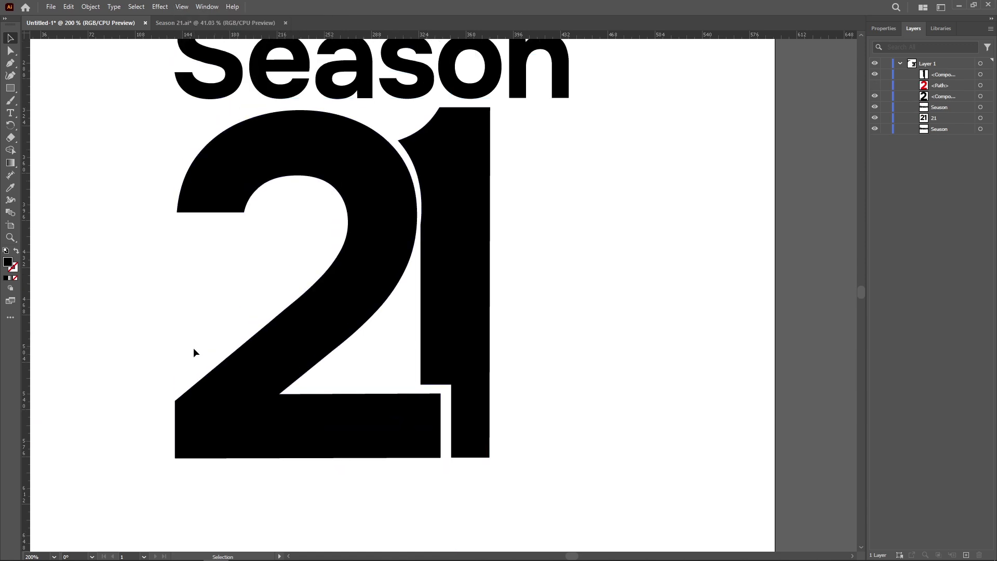
Group the custom "2" and "1" shapes together, leaving the "Season" text out
key(ctrl+KP_Subtract)
key(ctrl+KP_Subtract)
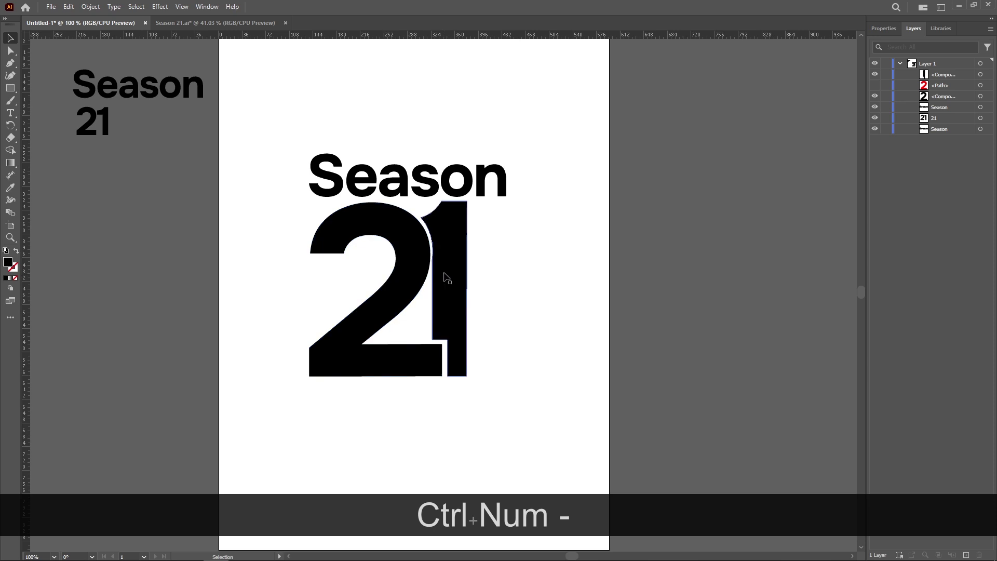
click(435, 190)
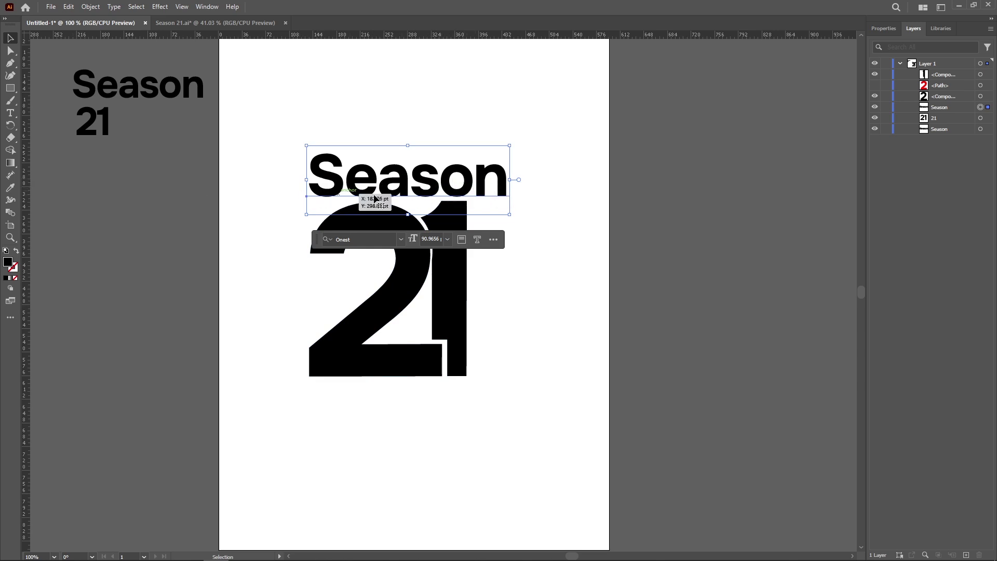
scroll(457, 195, up, 3)
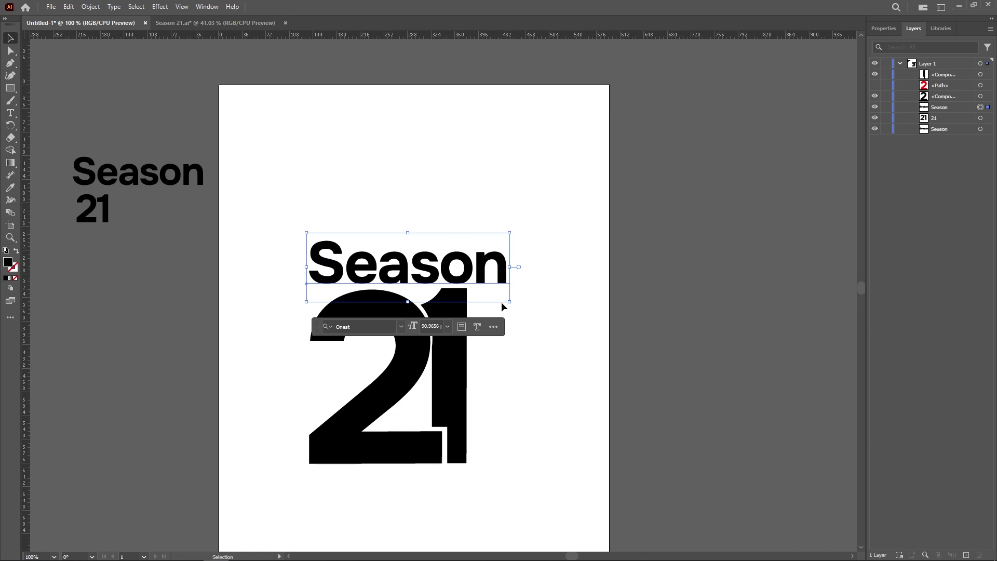
click(500, 203)
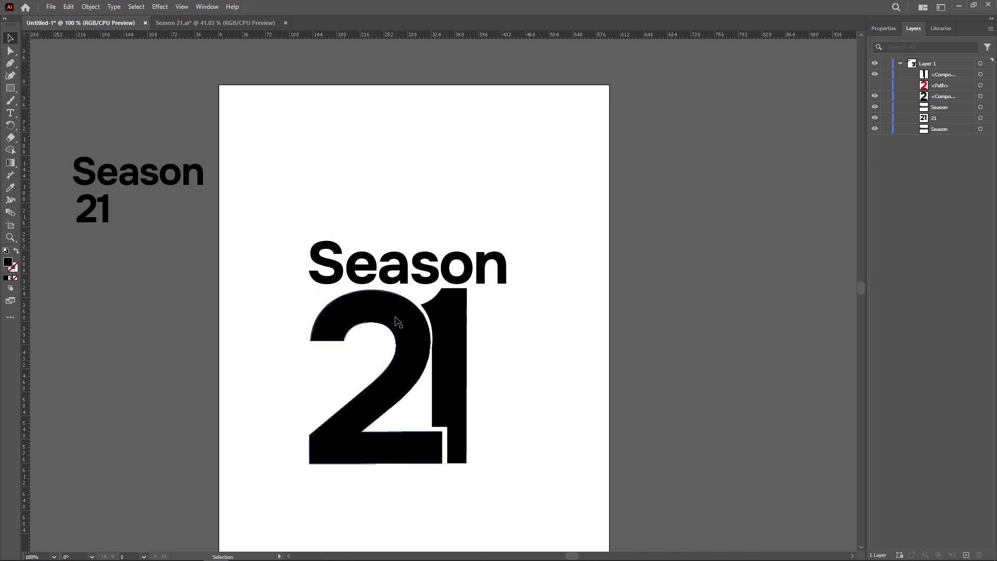
drag(280, 310, 497, 462)
right_click(392, 402)
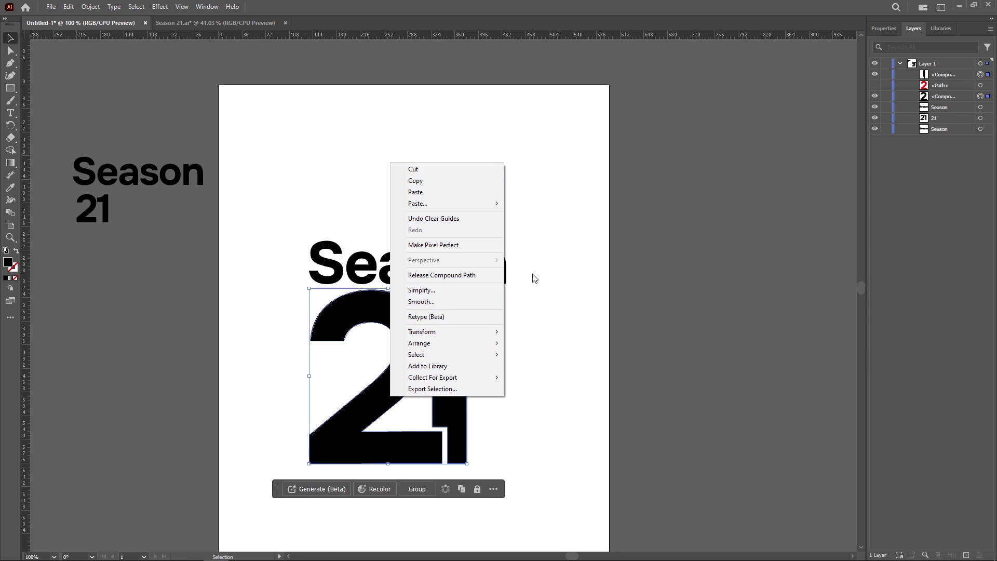
click(412, 498)
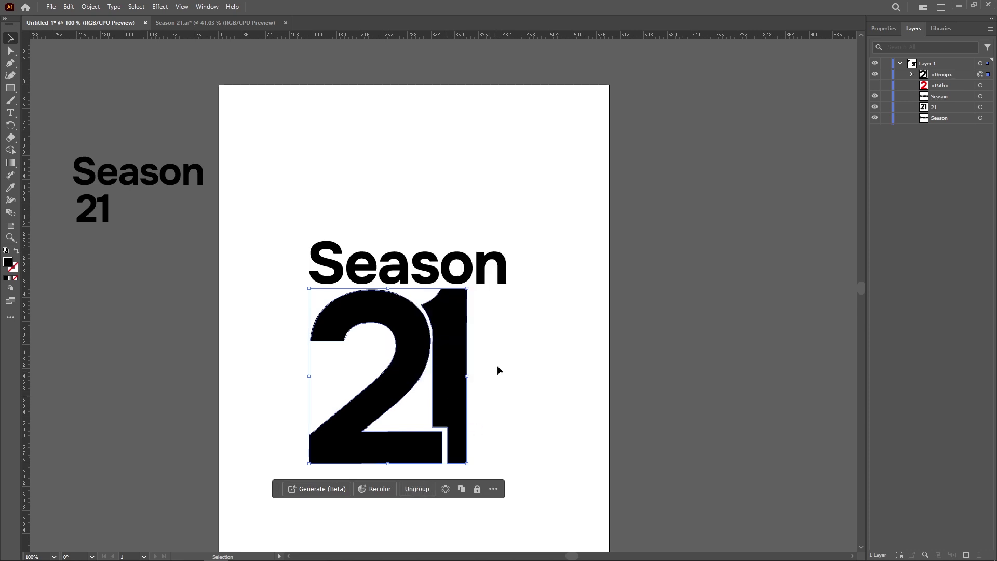
Try to run an external script from the Documents folder on the "Season" text and the "21" group
click(503, 347)
drag(248, 196, 480, 494)
click(51, 7)
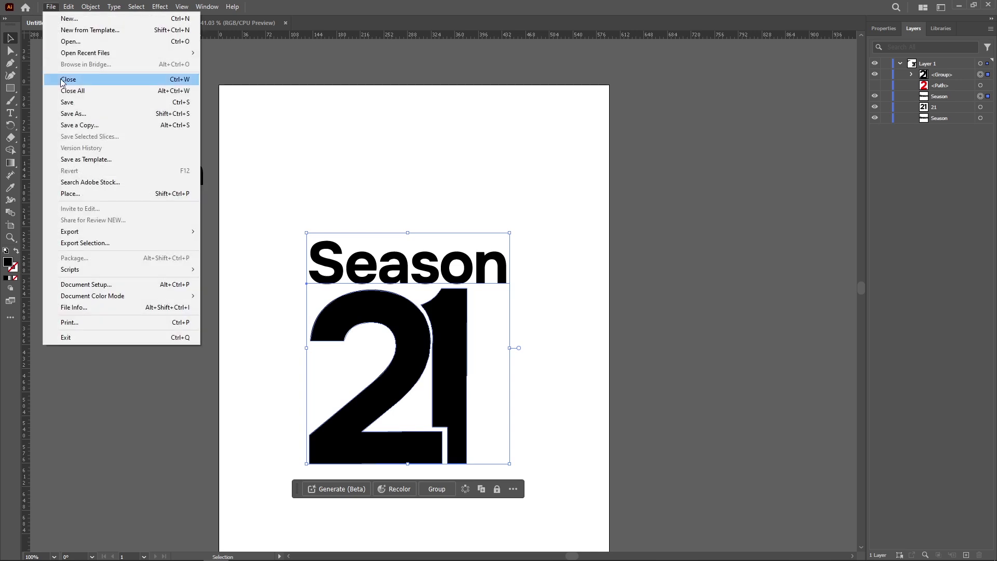
mouse_move(89, 269)
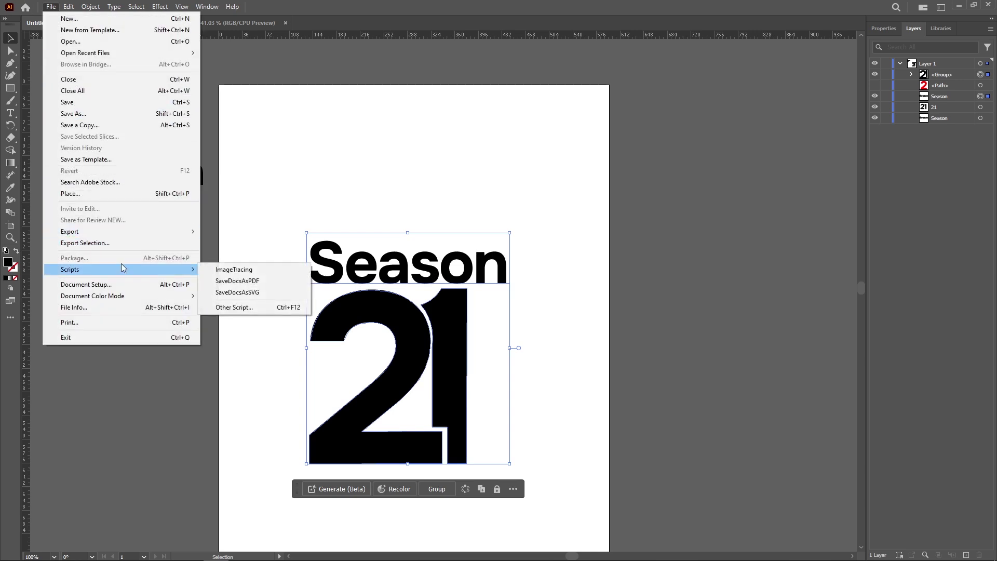
click(228, 307)
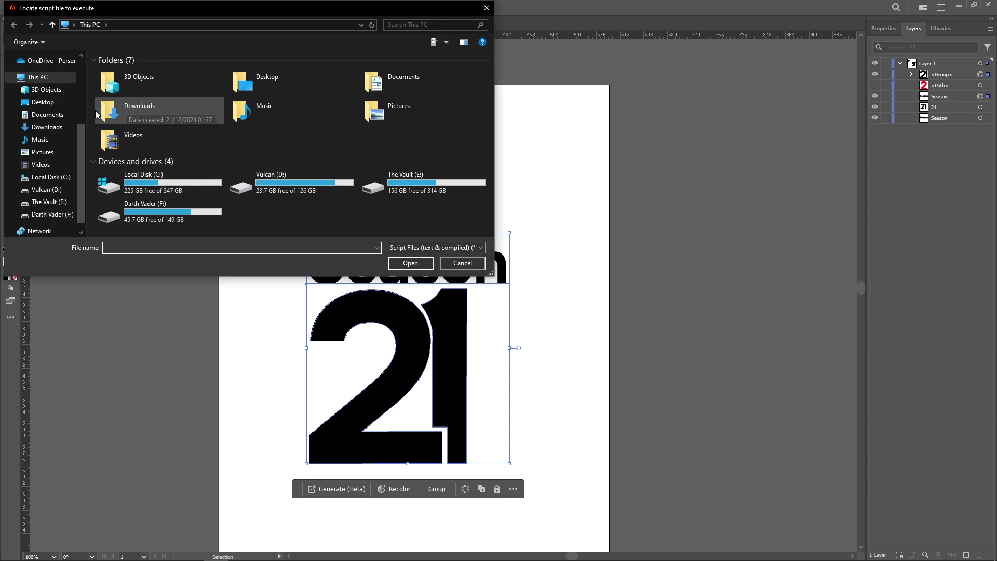
click(47, 114)
double_click(139, 69)
click(133, 72)
click(410, 263)
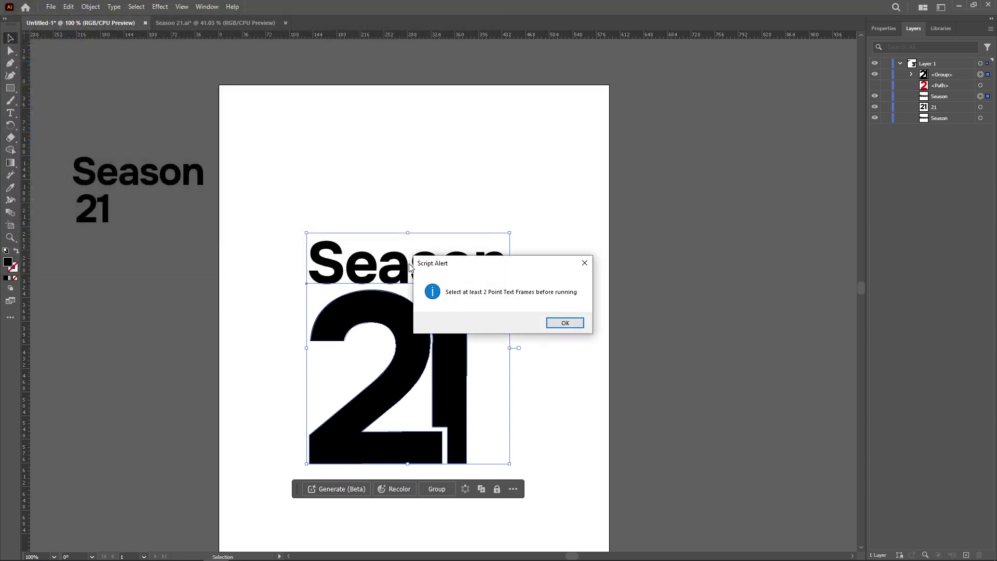
click(565, 323)
click(539, 195)
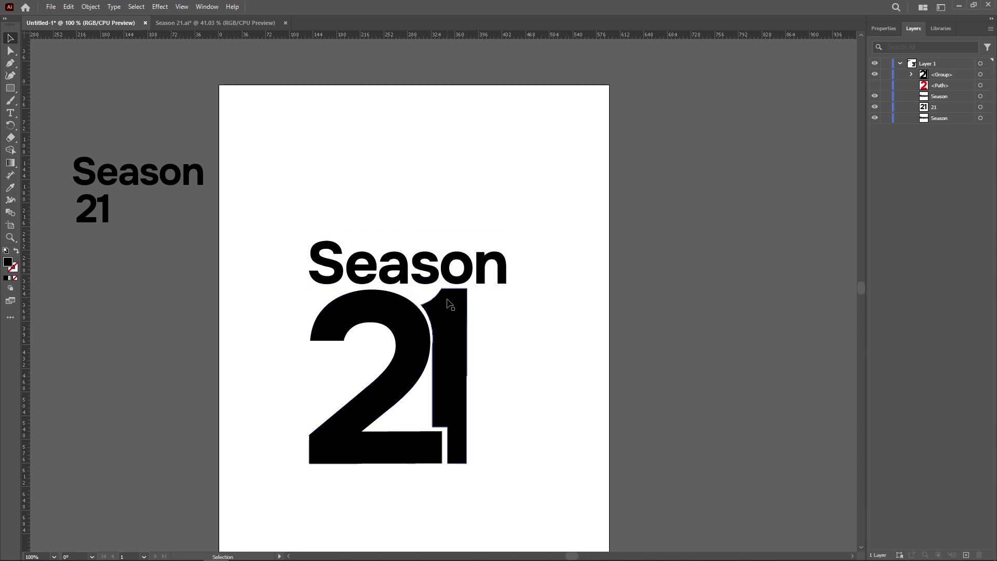
Place vertical guides along the left and right edges of the grouped "21"
click(441, 311)
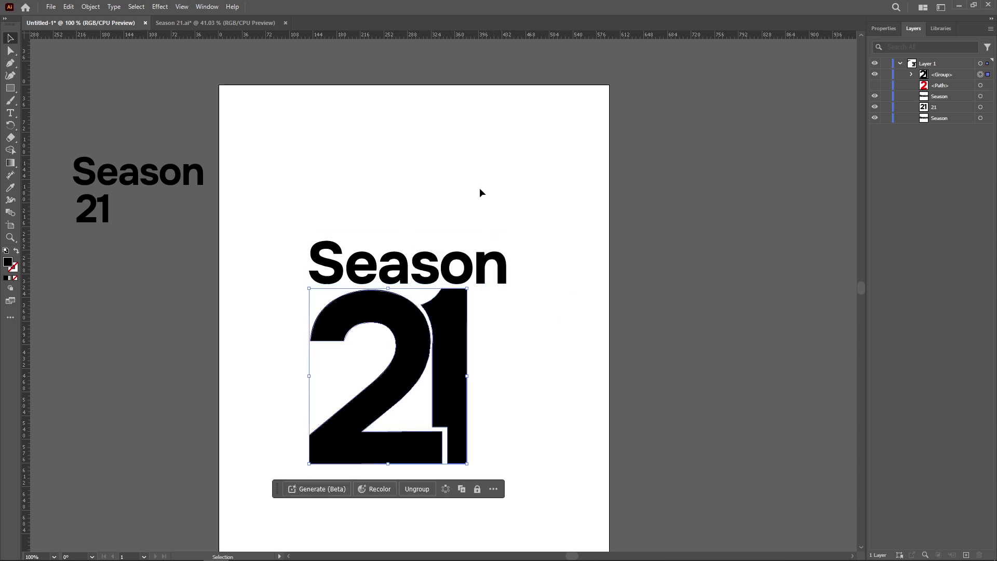
click(367, 249)
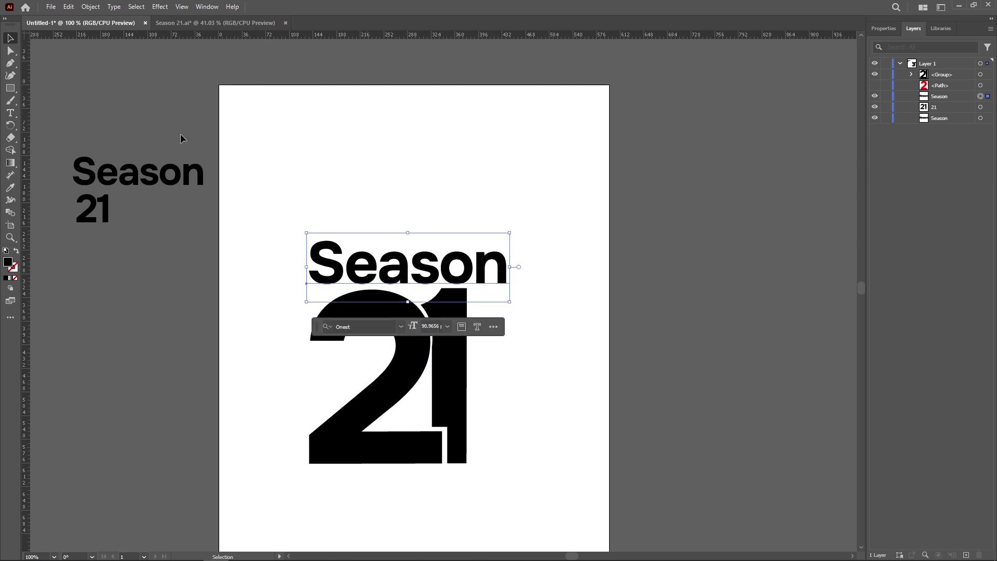
drag(26, 298, 308, 319)
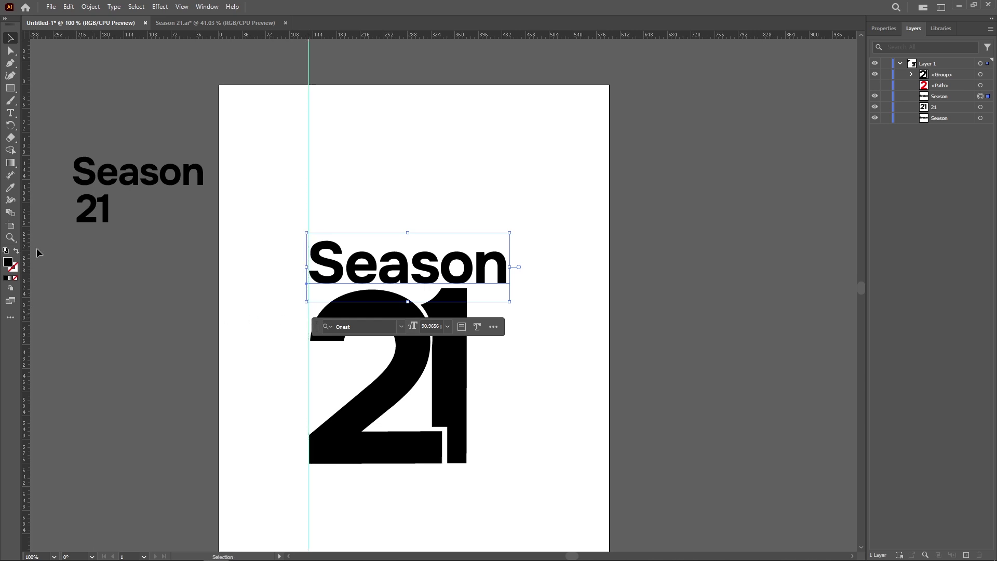
drag(46, 263, 466, 317)
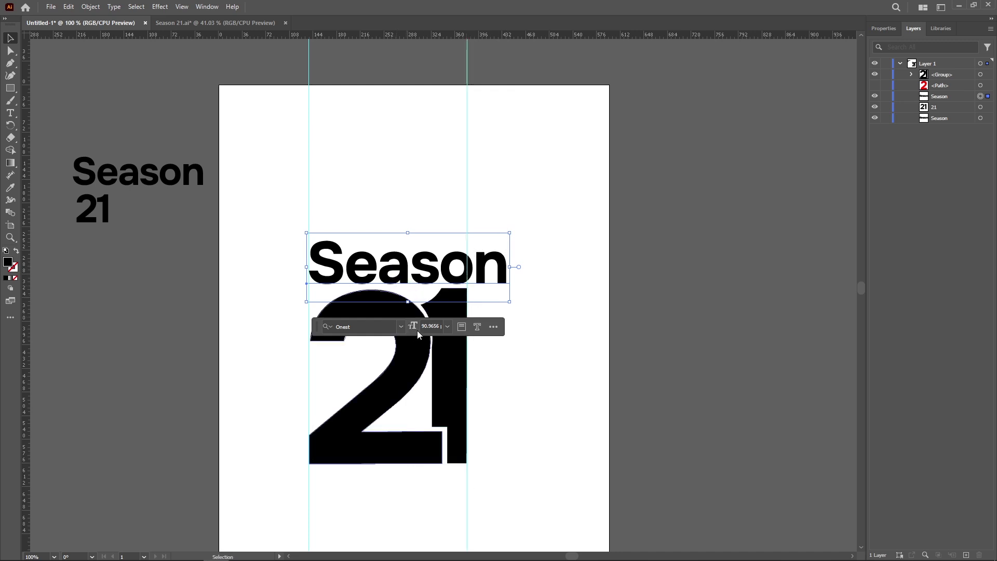
Set the font size of the "Season" text above the "21" to 73 pt to fit the width between the guides
click(447, 327)
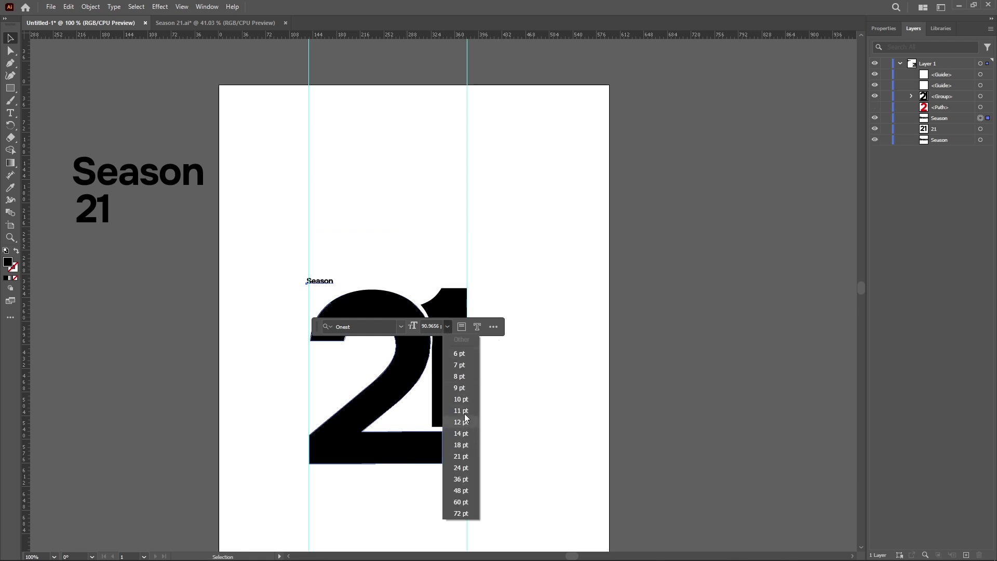
click(457, 514)
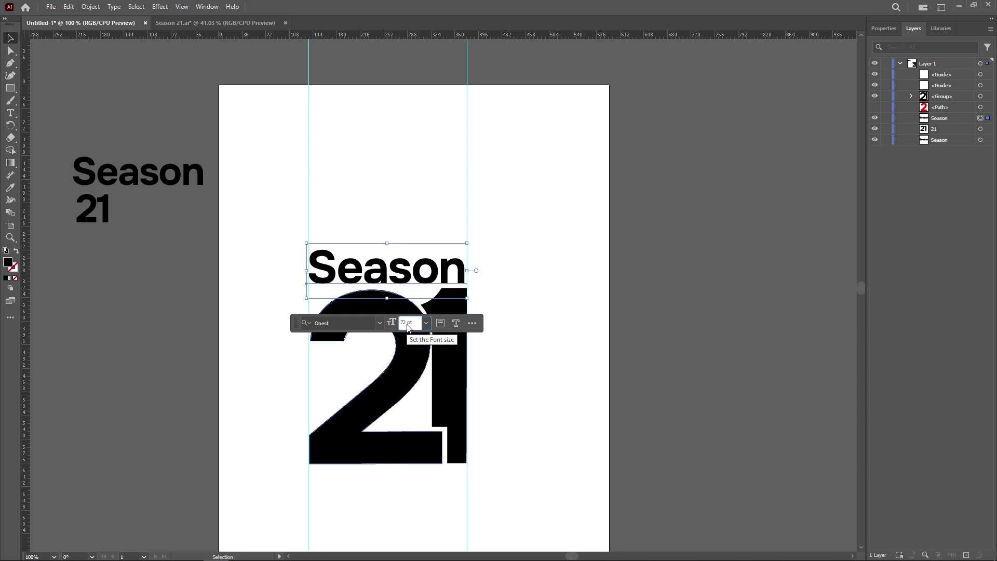
scroll(408, 327, up, 1)
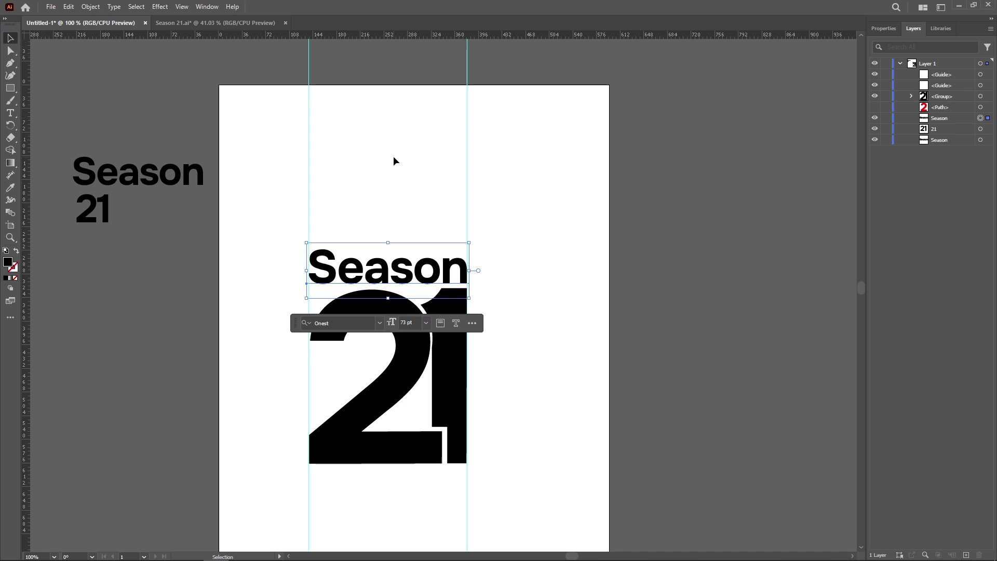
click(554, 157)
scroll(535, 179, down, 2)
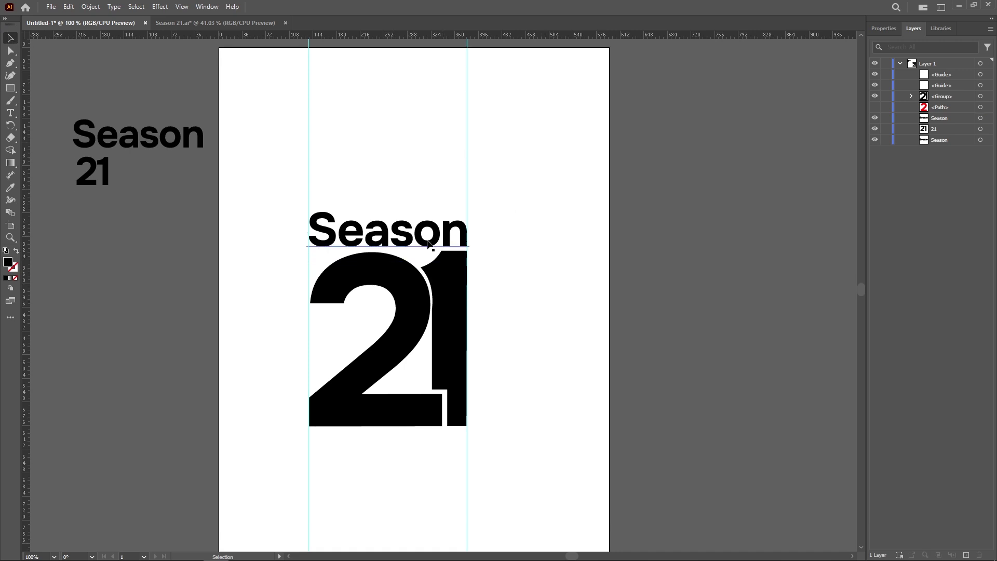
Group the resized "Season" text with the "21" into one lockup
click(397, 233)
click(580, 214)
drag(252, 165, 502, 417)
click(414, 451)
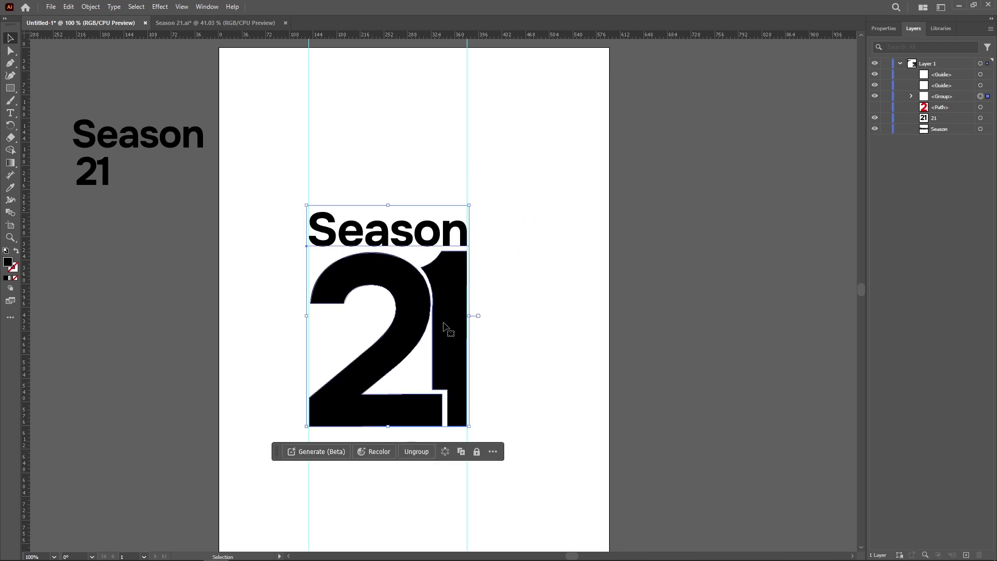
click(513, 194)
Move the grouped "Season 21" lockup straight up on the artboard, keeping it between the two vertical guides
scroll(413, 230, down, 3)
drag(394, 285, 393, 204)
click(531, 164)
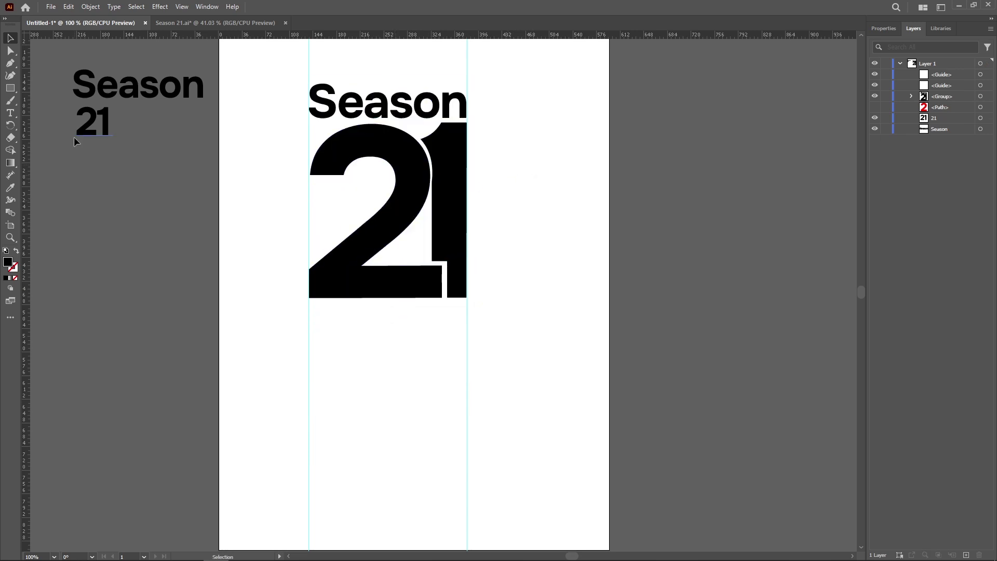
Add an area text frame directly below the "21", spanning the width between the two vertical guides
click(12, 91)
click(353, 371)
click(538, 308)
click(10, 113)
drag(311, 302, 467, 353)
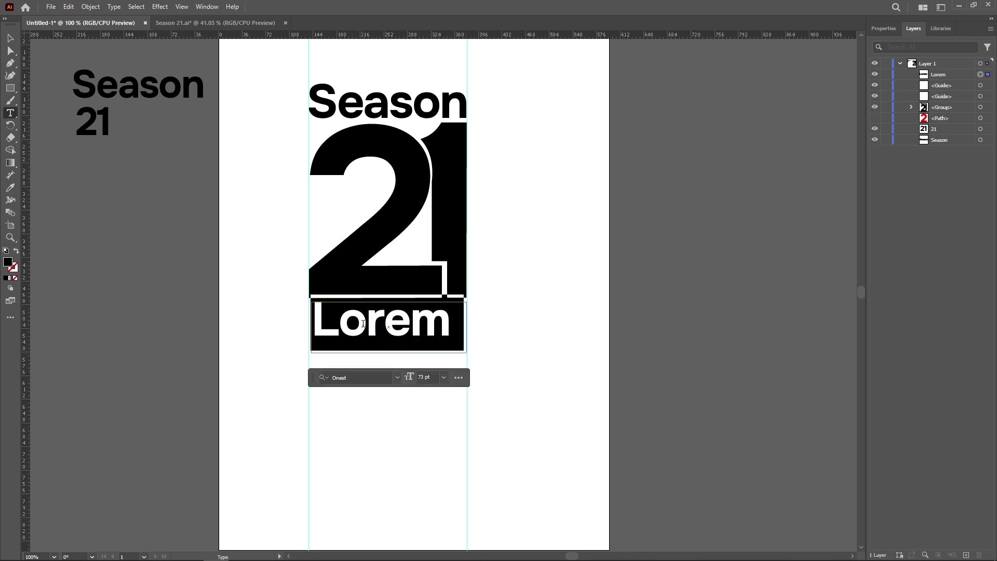
click(359, 378)
click(398, 378)
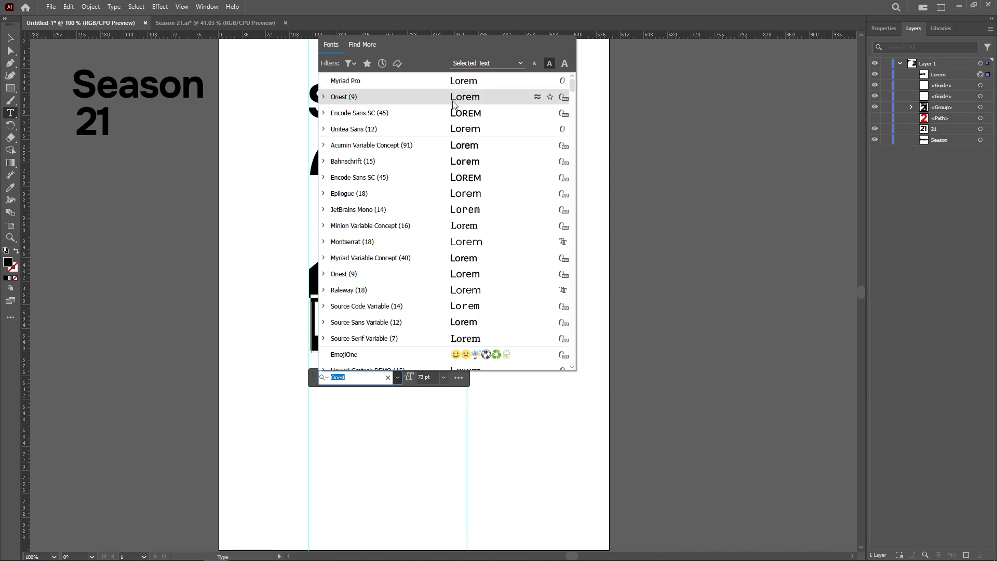
scroll(453, 104, down, 10)
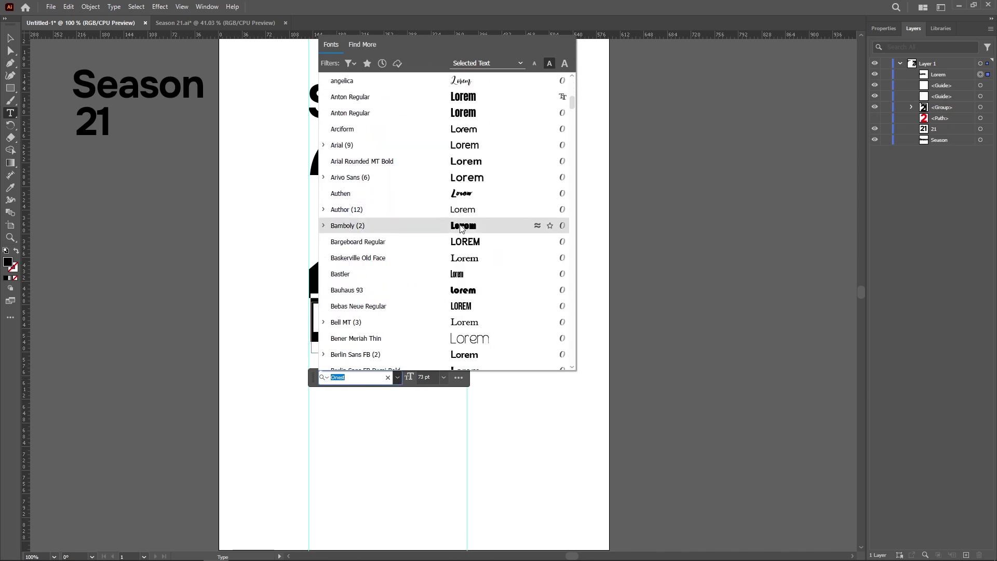
key(Escape)
click(236, 230)
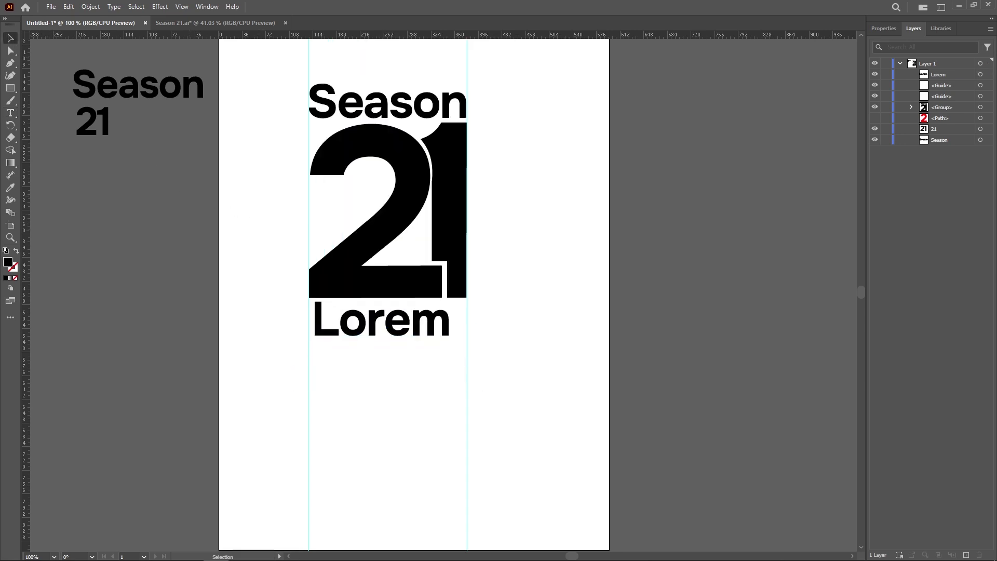
Switch to Photoshop and open the "PRAYER + FASTING" smart object of the Social Media Post artboard for editing
click(165, 557)
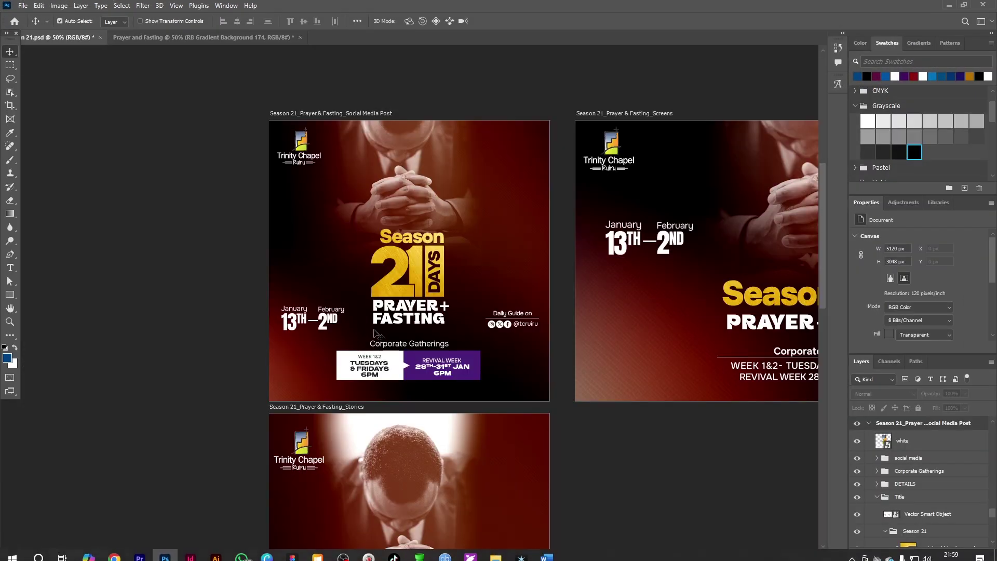
click(442, 326)
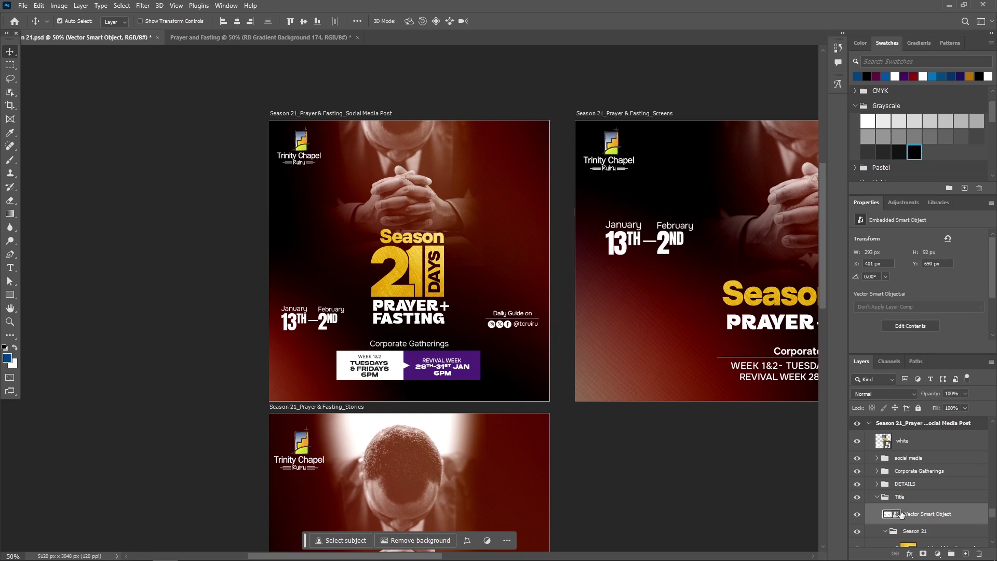
double_click(894, 515)
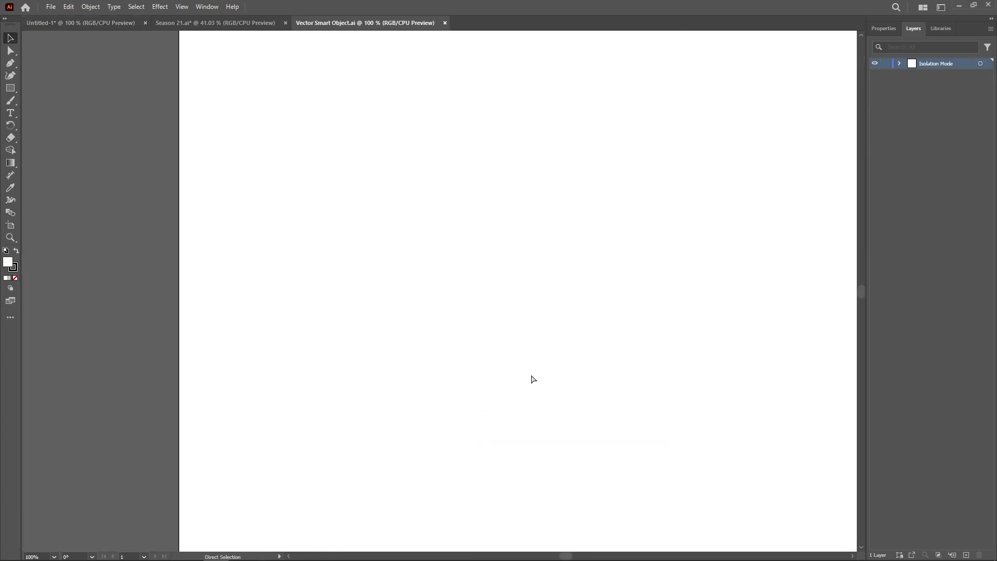
Check which font the "PRAYER + FASTING" text uses in outline view, and close the smart object file
key(ctrl+y)
click(556, 413)
click(555, 414)
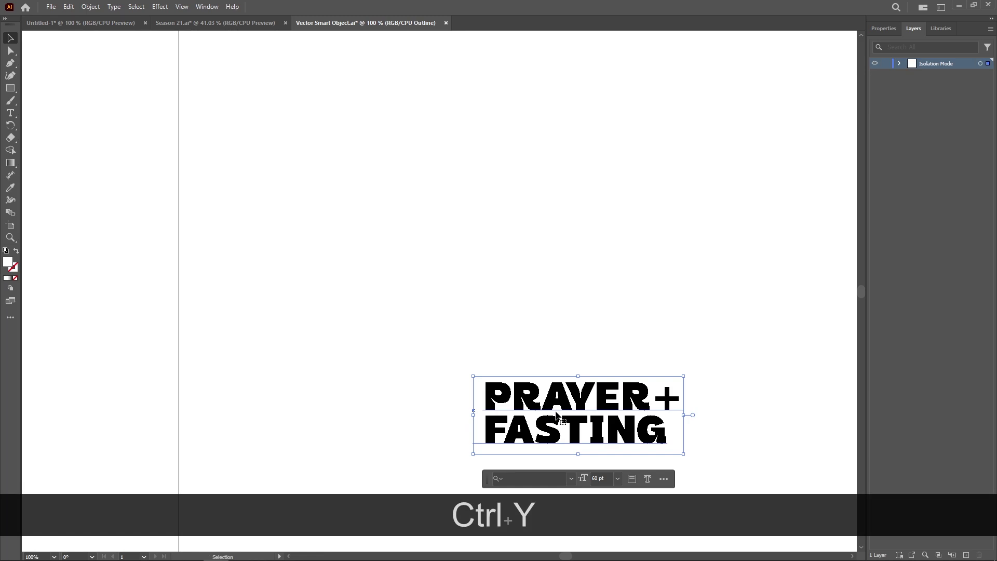
double_click(556, 413)
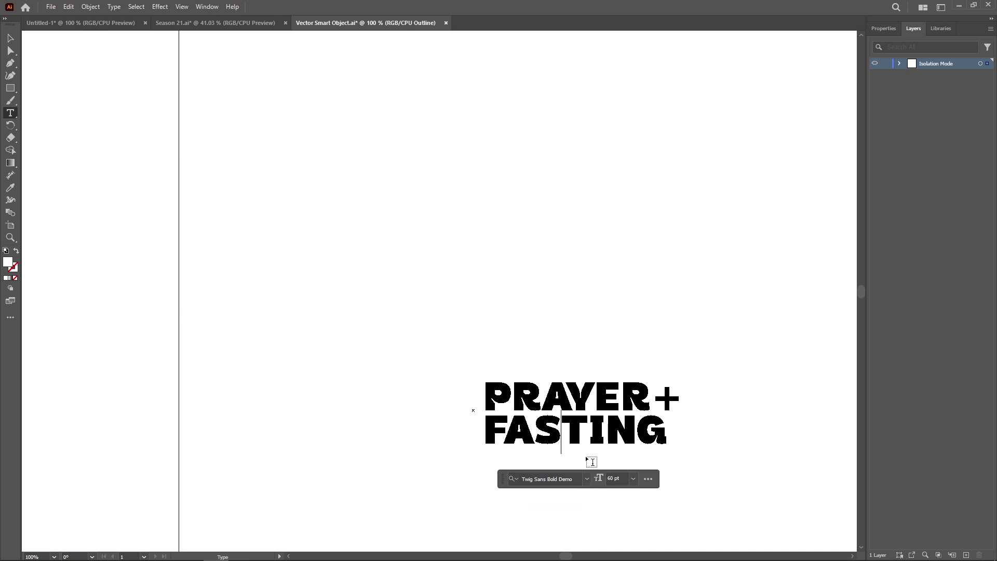
click(10, 38)
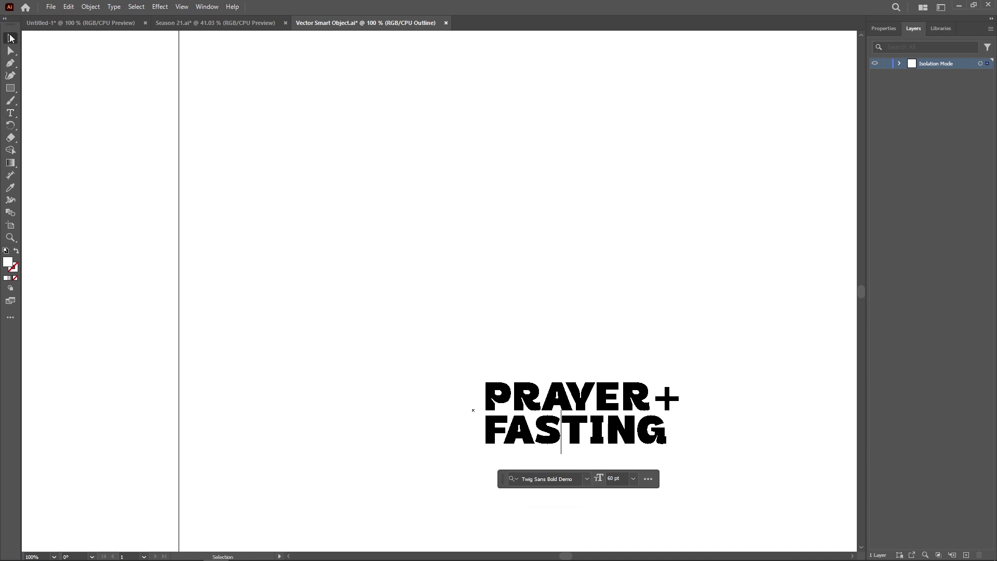
click(445, 23)
click(545, 300)
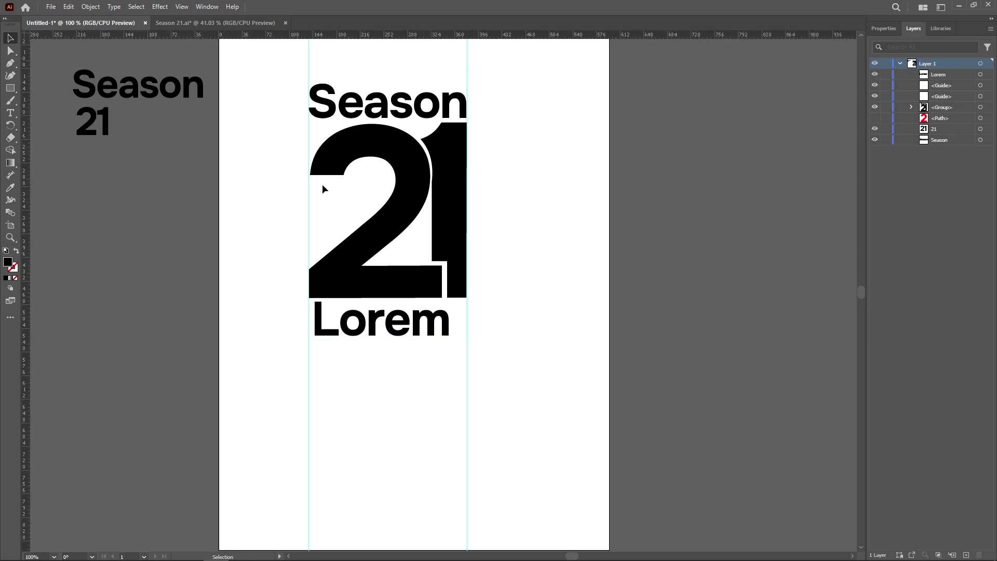
Change the font of the "Lorem" text below the "21" to Twig Sans Bold Demo
click(385, 329)
click(338, 378)
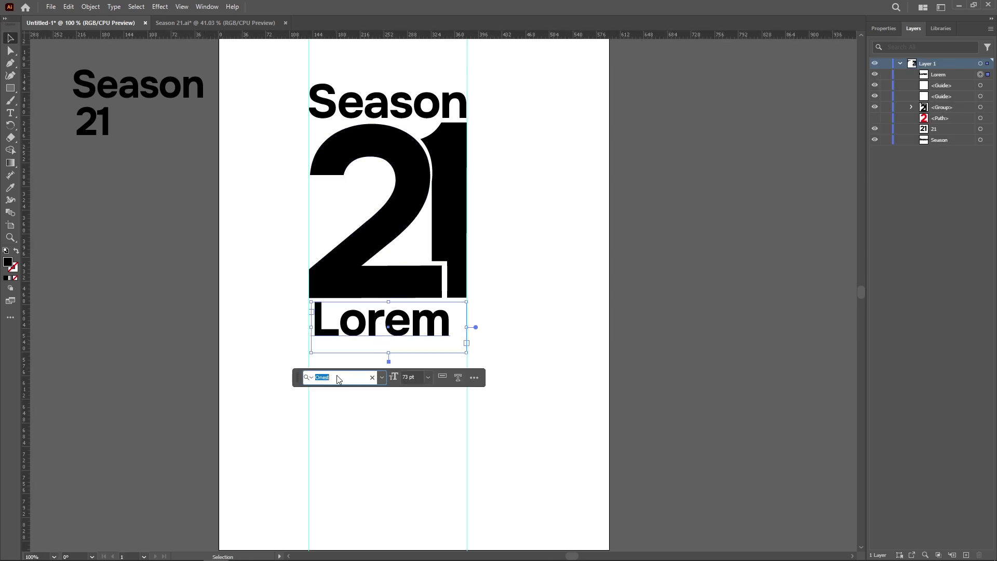
text(twig)
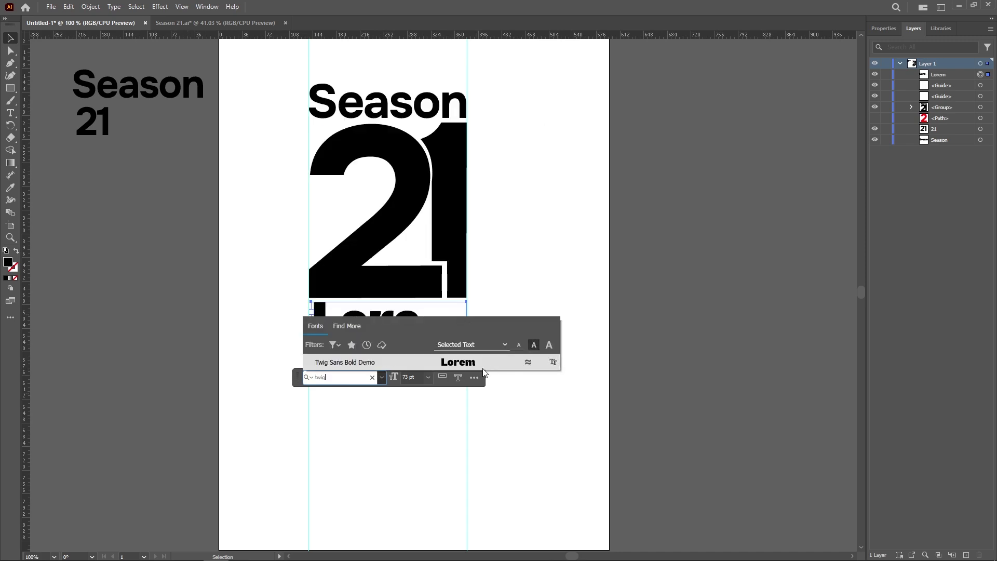
click(470, 365)
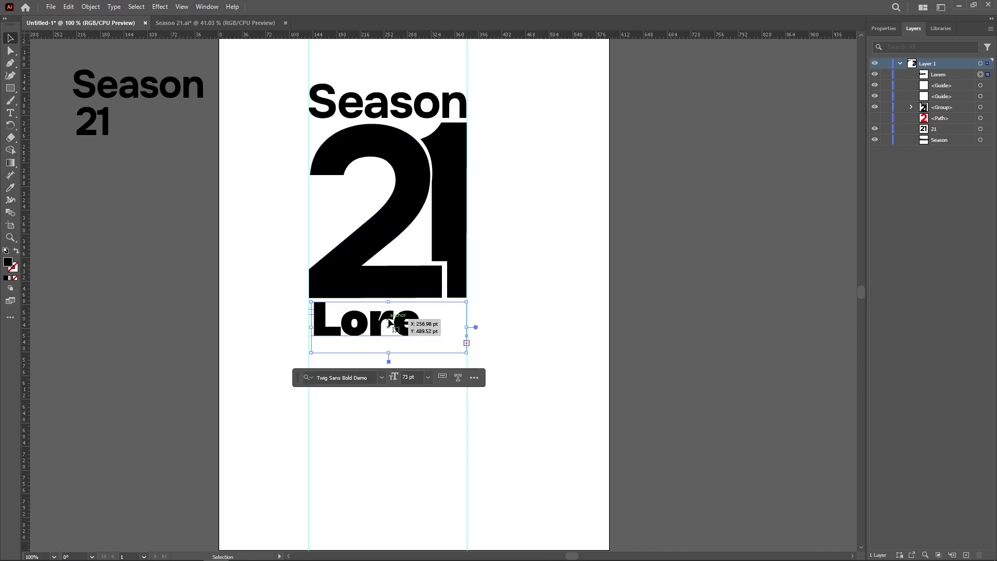
Set the font size of the "Lorem" text below the "21" to 47 pt
click(410, 378)
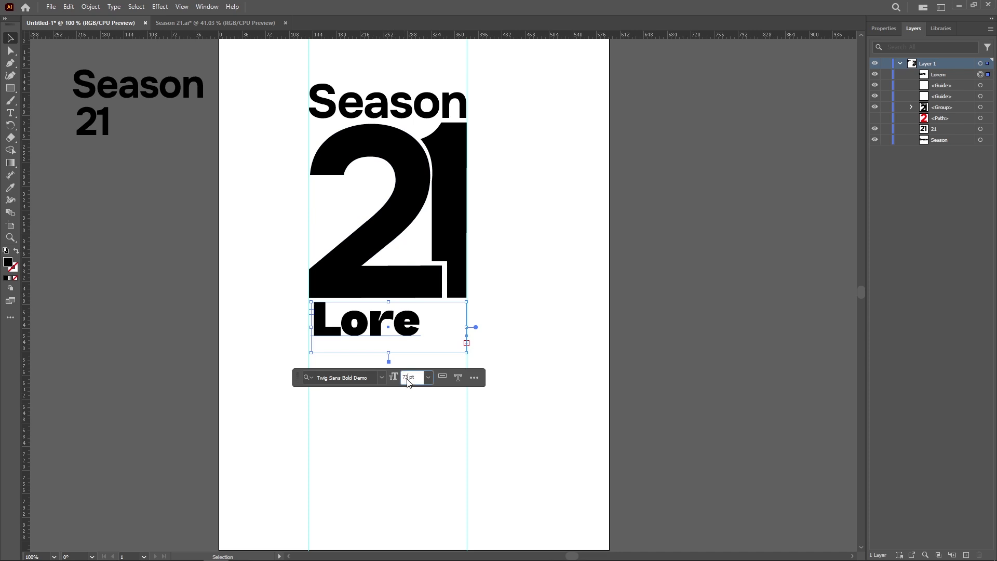
key(Down)
key(Down)
key(Down)
key(Down)
key(Down)
key(Down)
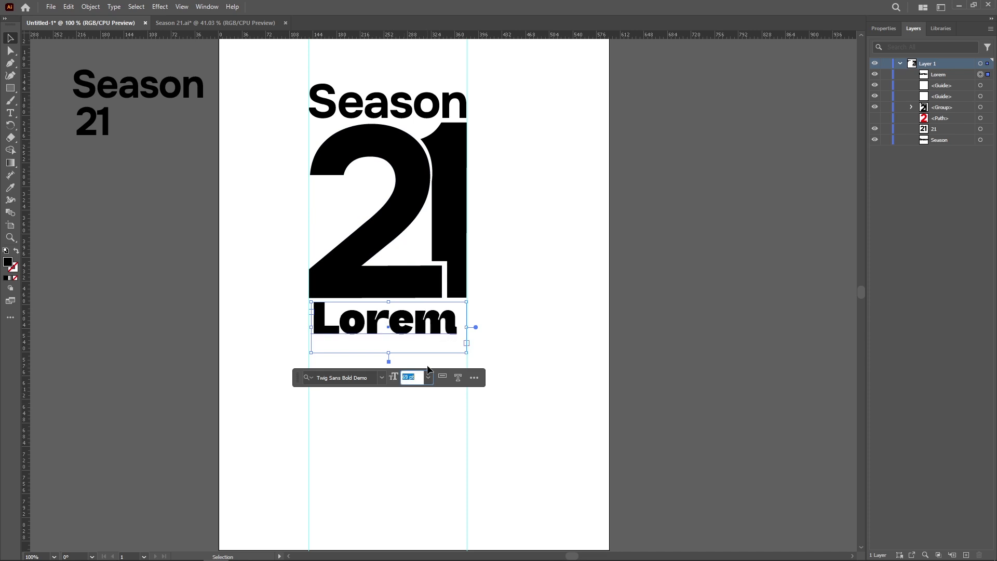
key(Down)
key(Down)
key(Down)
key(Down)
key(Down)
key(Down)
key(Down)
key(Down)
key(Down)
key(Down)
key(Down)
key(Down)
key(Down)
key(Down)
key(Down)
key(Down)
key(Down)
key(Down)
key(Down)
key(Down)
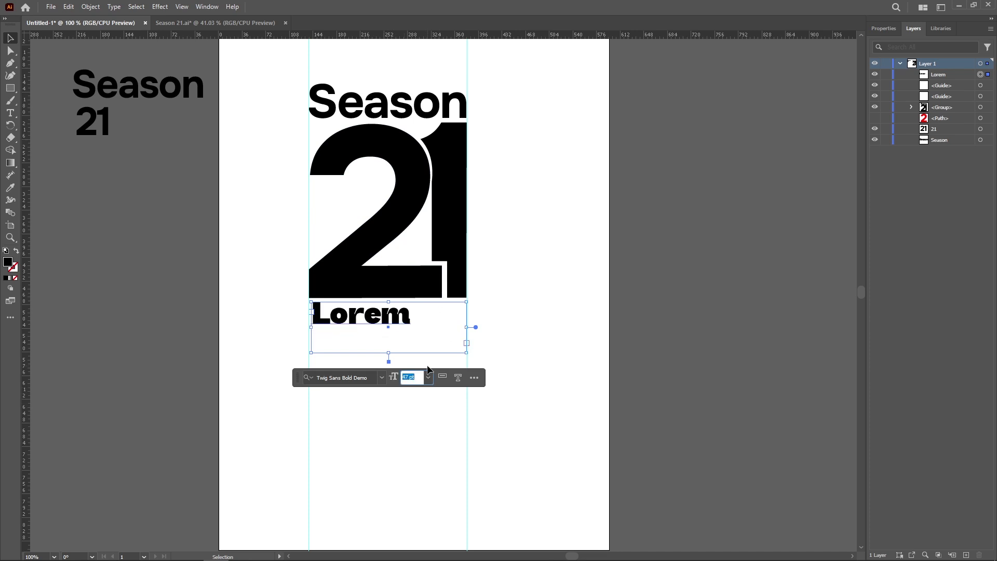
Replace the "Lorem" placeholder with "PRAYER +" and "FASTING" on two lines, and extend the text frame downward to hold both
double_click(410, 318)
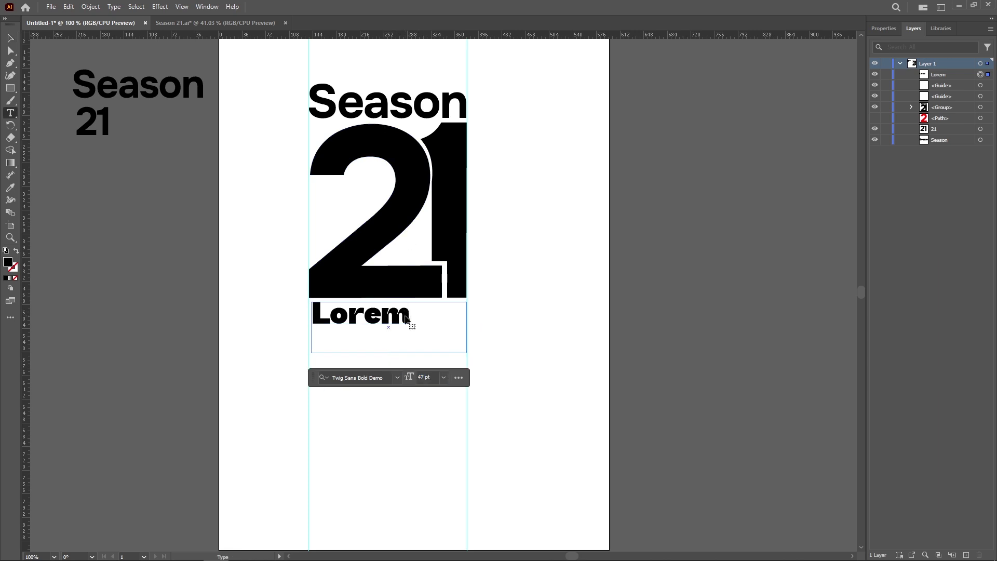
drag(413, 313, 258, 319)
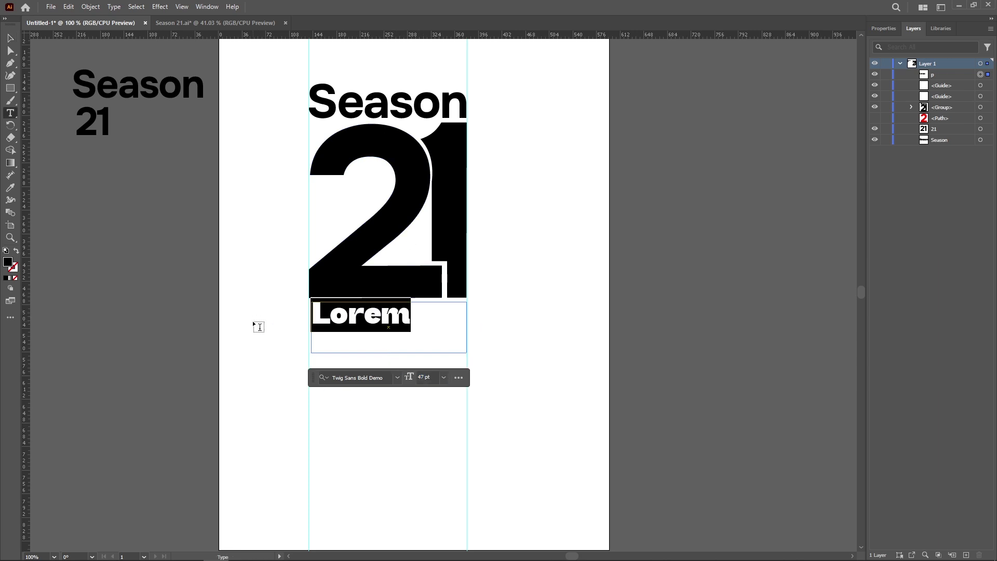
text(praye)
key(BackSpace)
key(BackSpace)
key(BackSpace)
key(BackSpace)
key(BackSpace)
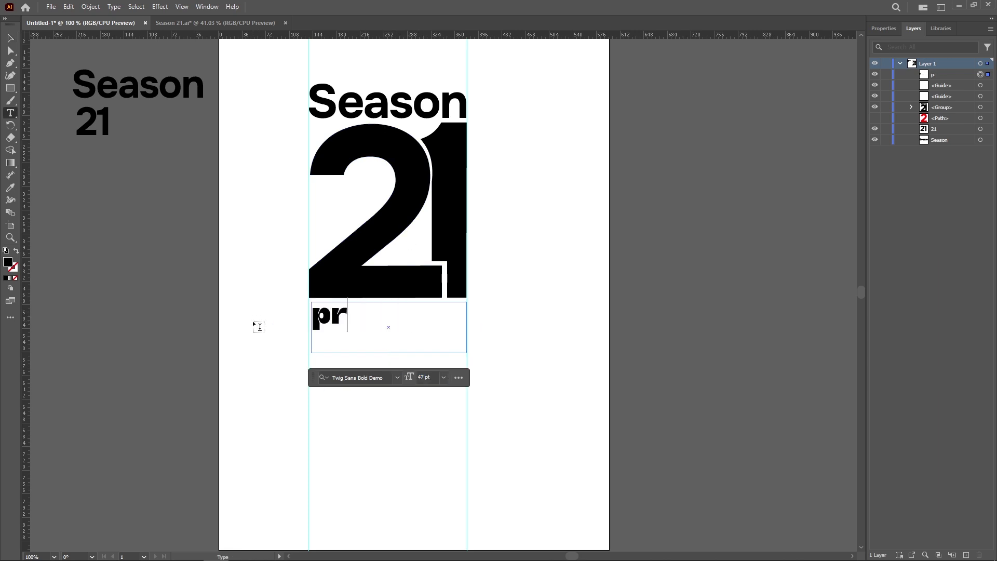
text(PRA)
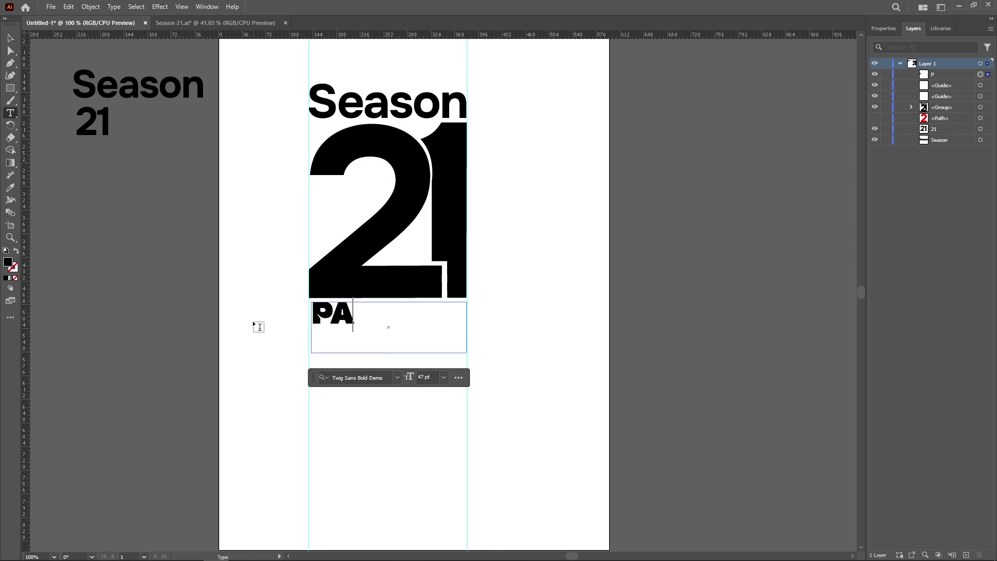
key(BackSpace)
text(RAYER)
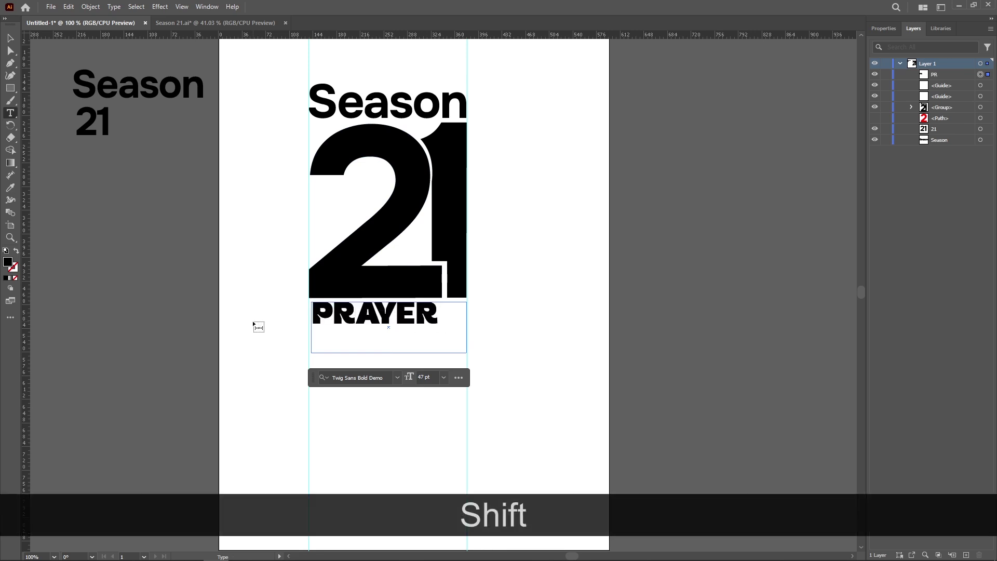
text( +)
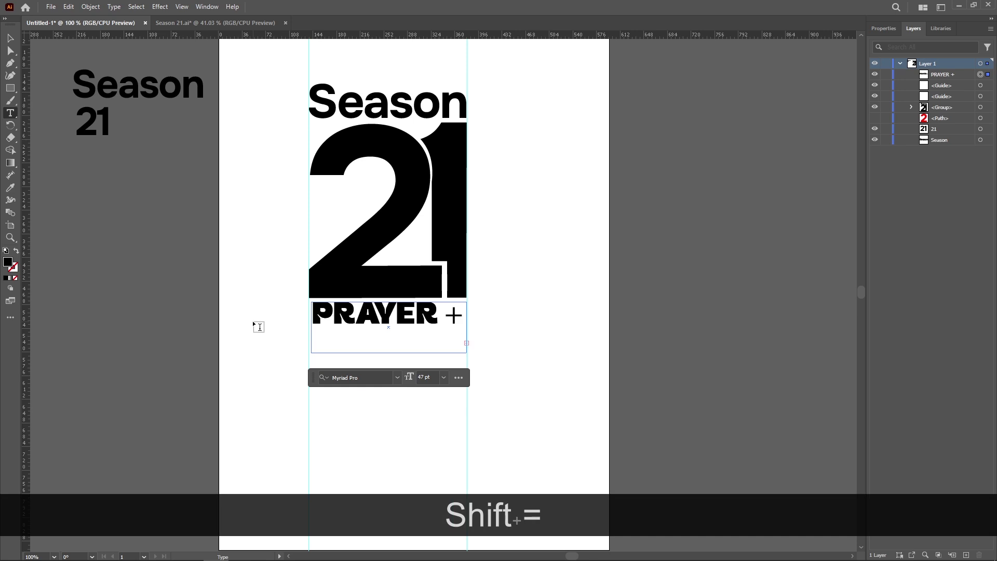
click(10, 38)
drag(389, 354, 389, 375)
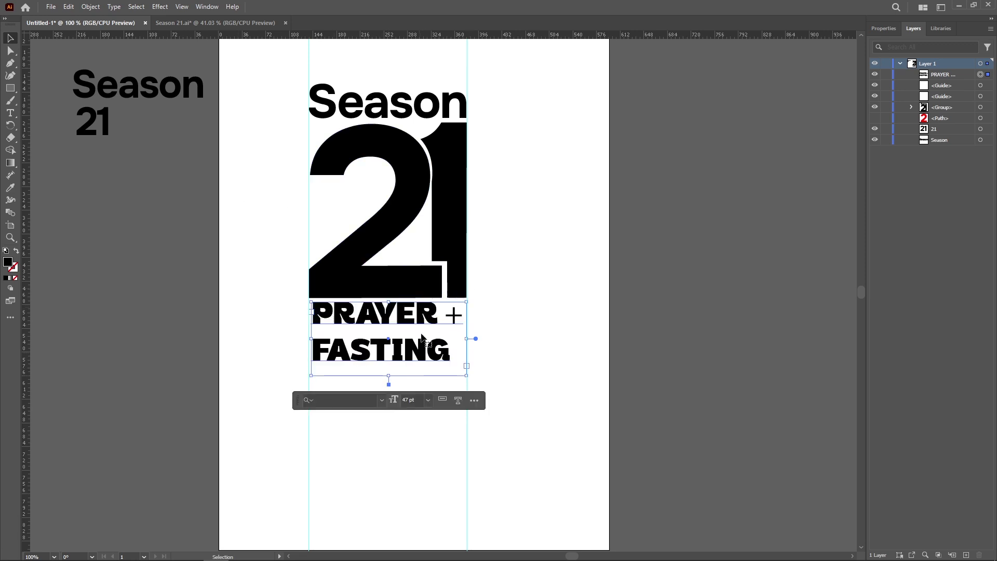
Set the leading of the two-line "PRAYER + FASTING" text to 39 pt
click(883, 28)
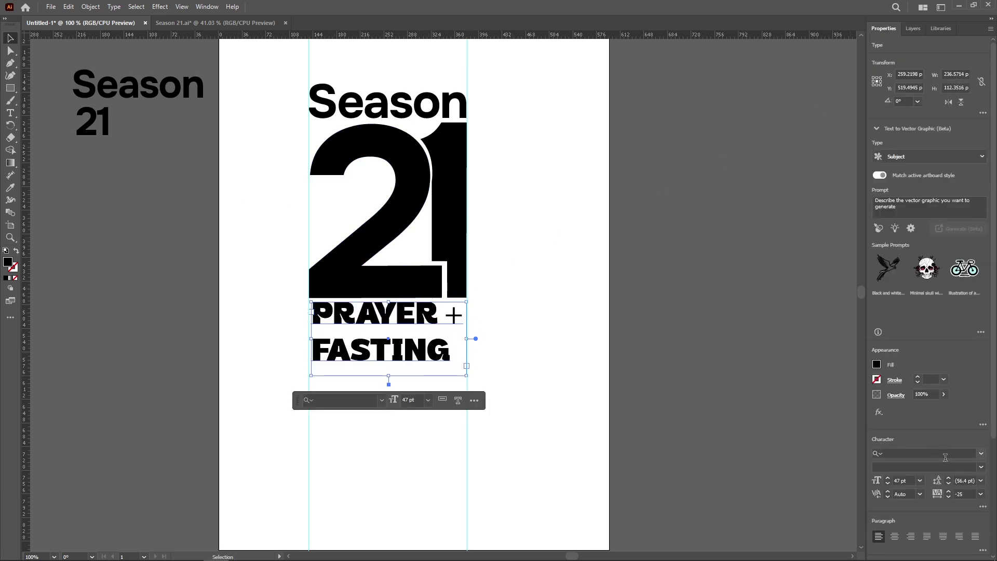
click(949, 483)
click(949, 484)
click(949, 484)
click(949, 483)
click(948, 484)
click(948, 484)
click(948, 484)
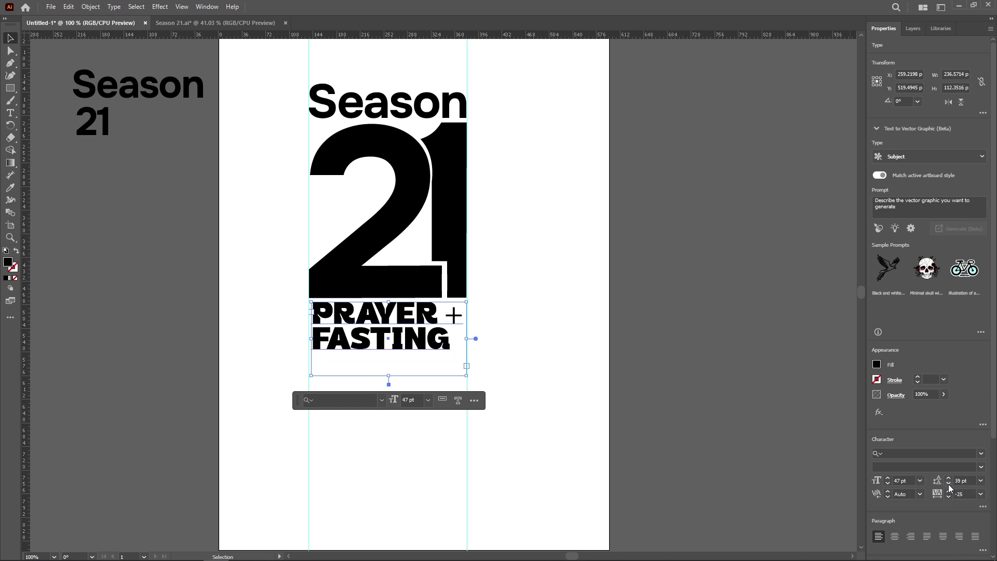
click(948, 484)
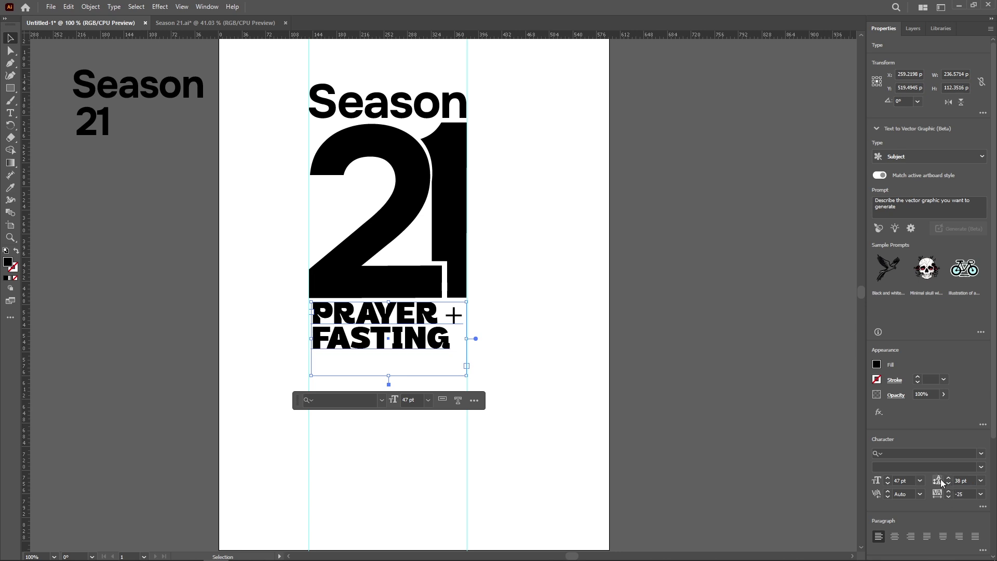
click(949, 477)
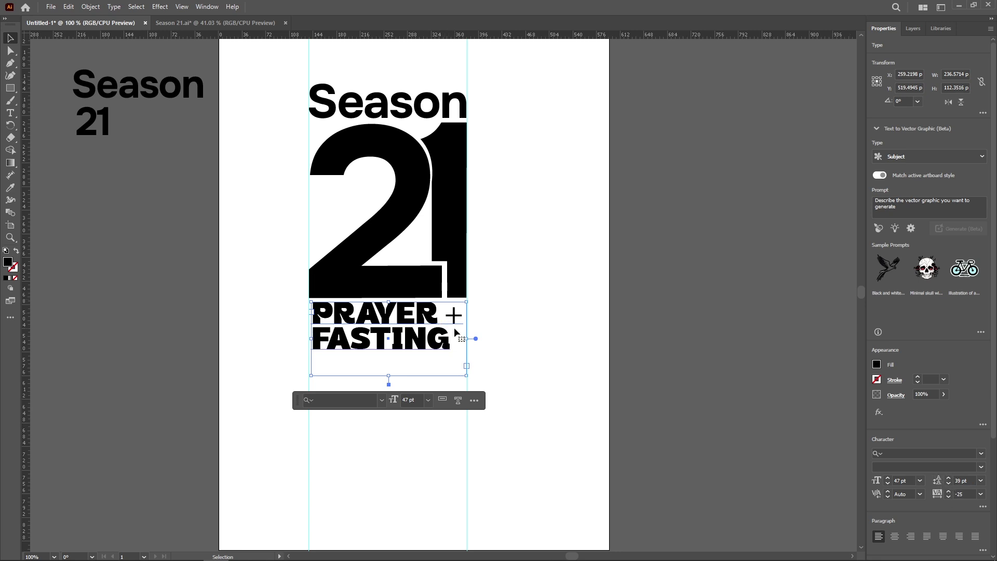
drag(467, 301, 482, 297)
key(ctrl+z)
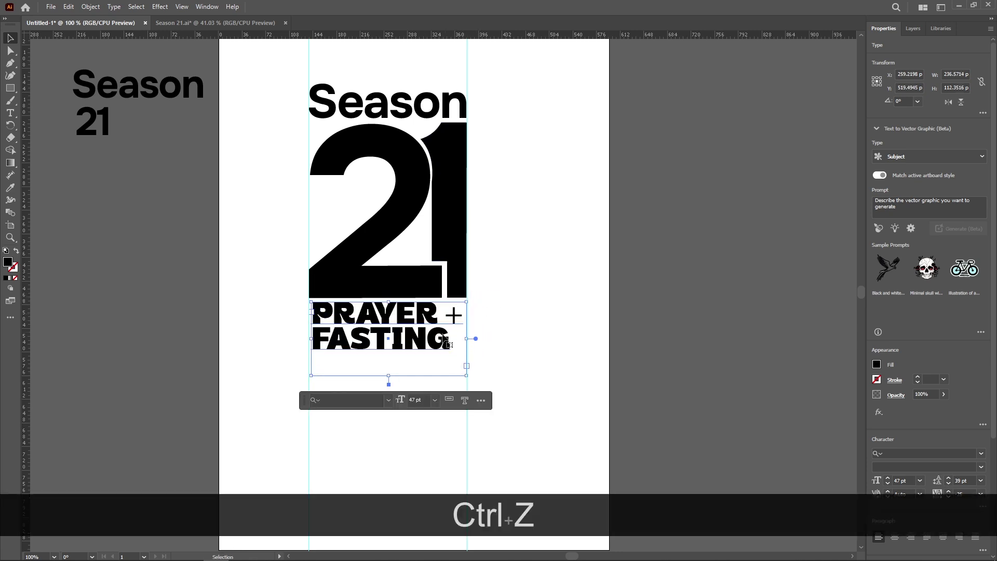
double_click(420, 356)
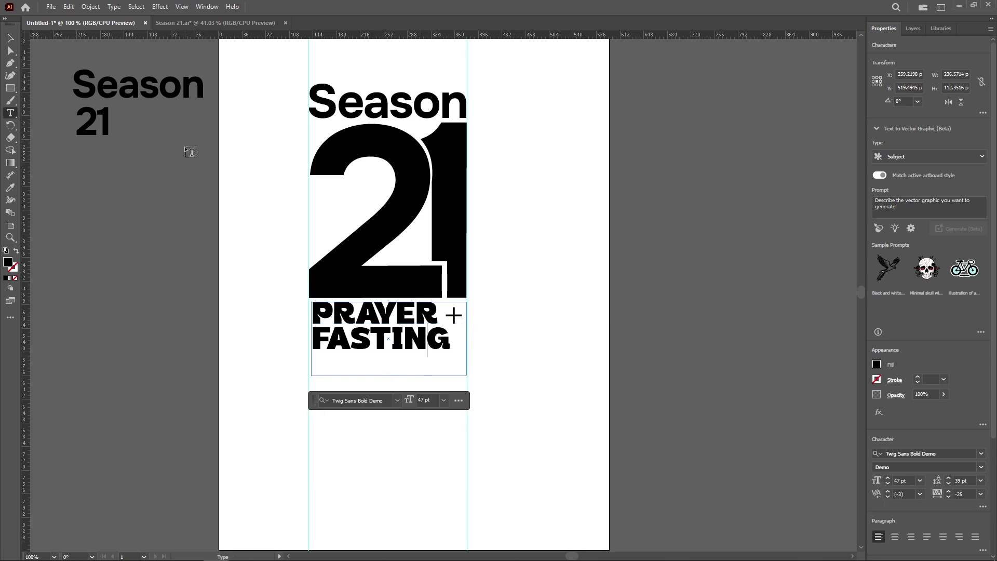
click(4, 40)
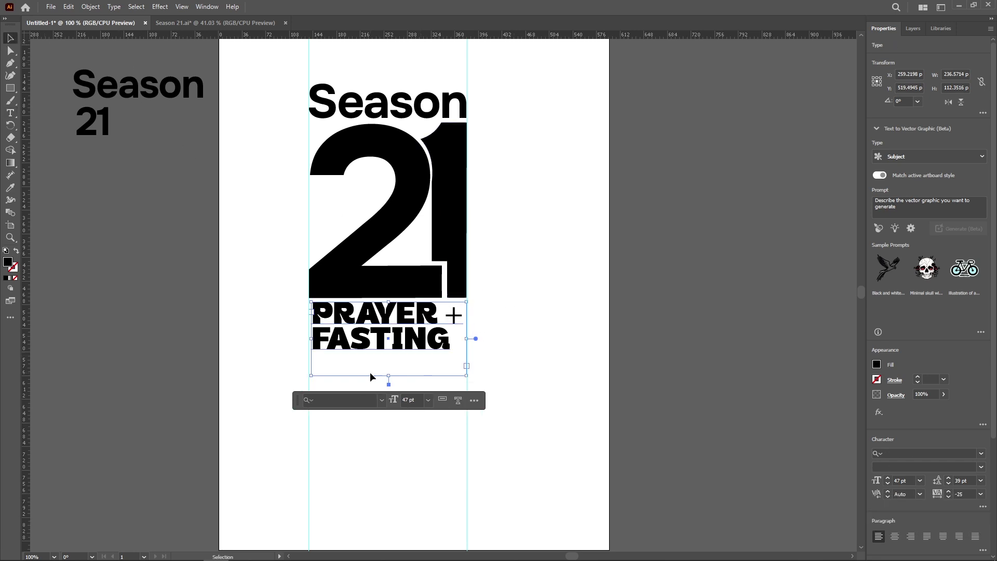
Shorten the "PRAYER + FASTING" text frame to fit its two lines, and enlarge it proportionally to about 260 by 88 pt
drag(389, 378, 406, 356)
click(577, 297)
click(413, 328)
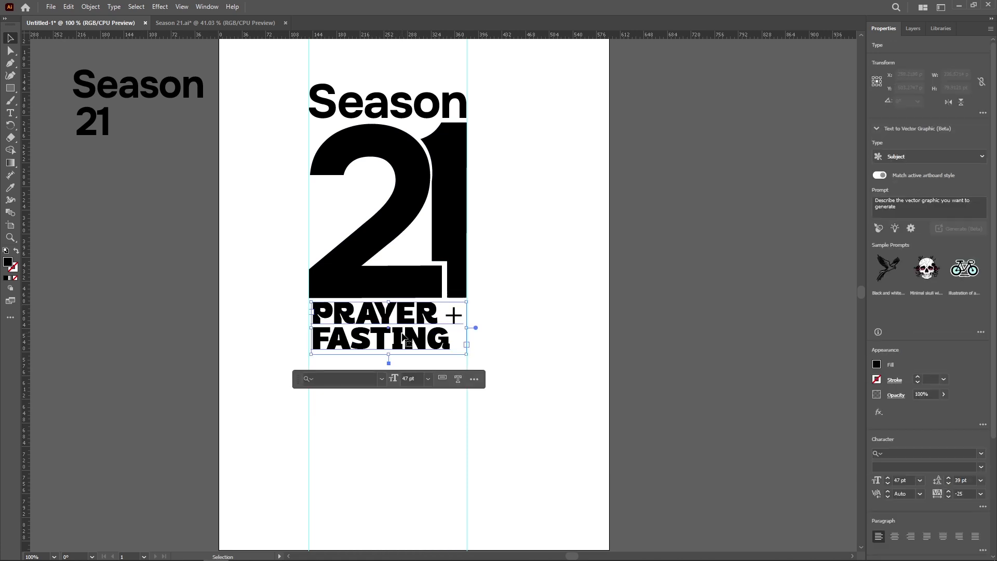
key(ctrl+t)
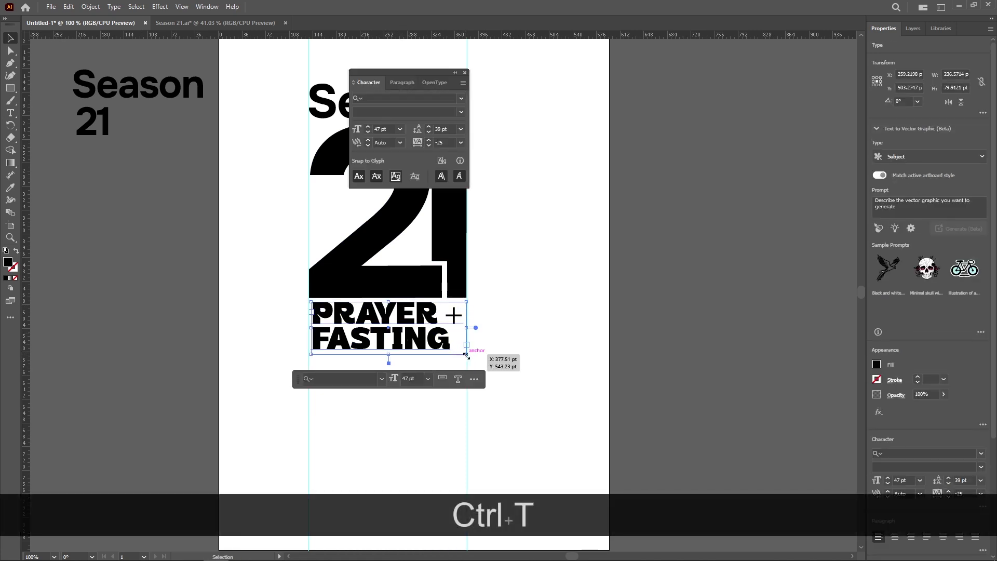
shift+click(464, 355)
key(shift+alt)
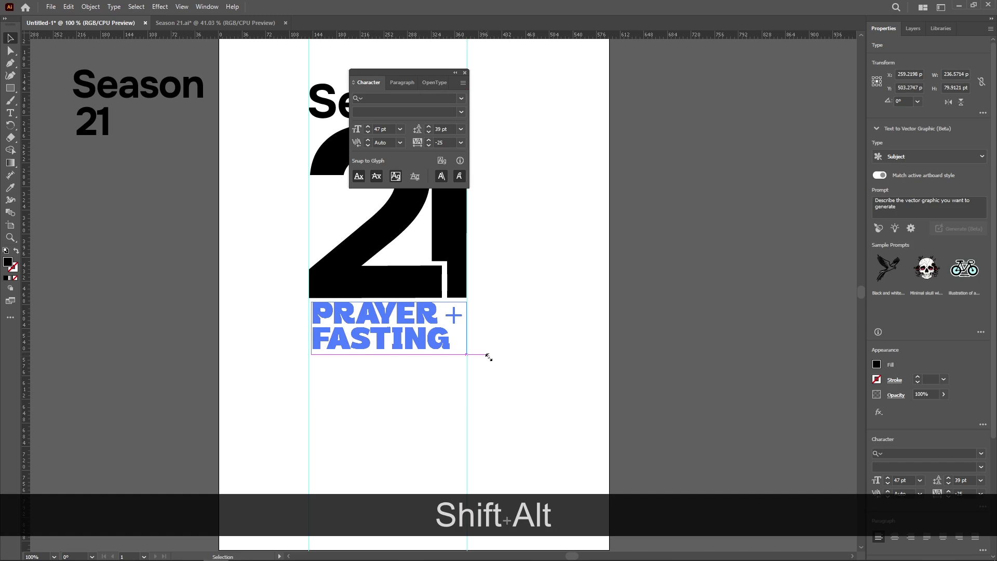
drag(489, 357, 489, 358)
click(506, 249)
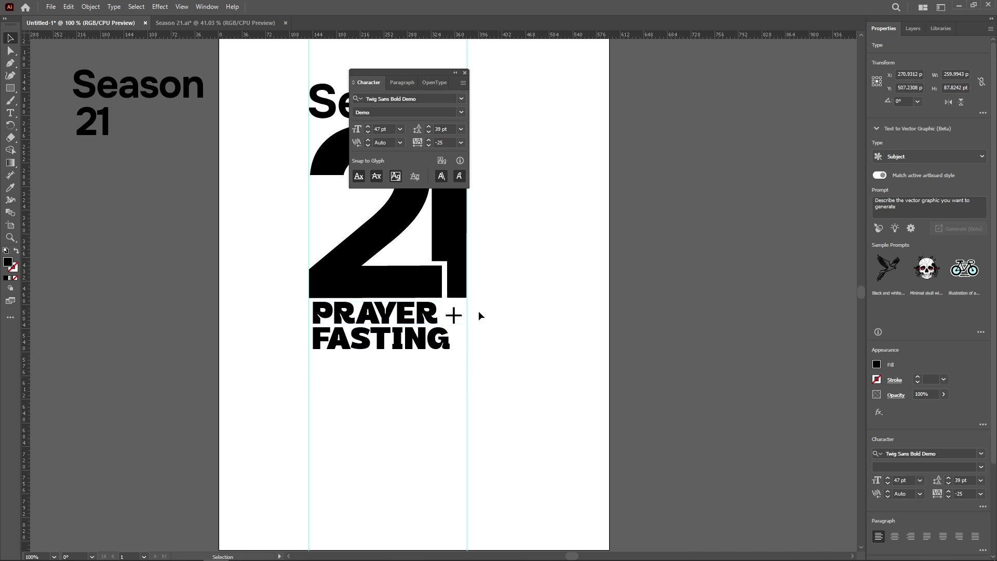
Set the font size of the "PRAYER + FASTING" text to 48.2 pt so its first line reaches the outer guide
click(423, 329)
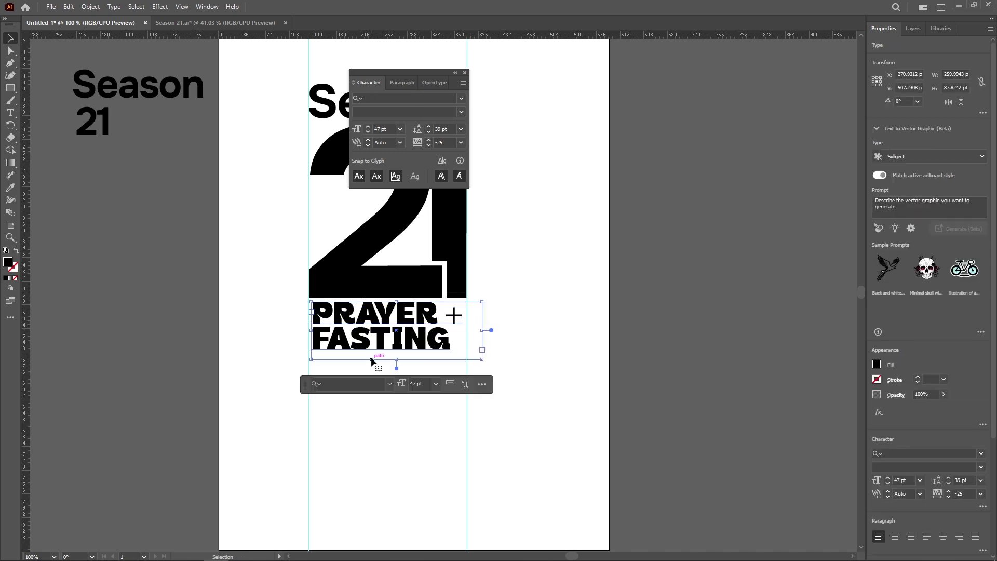
click(417, 389)
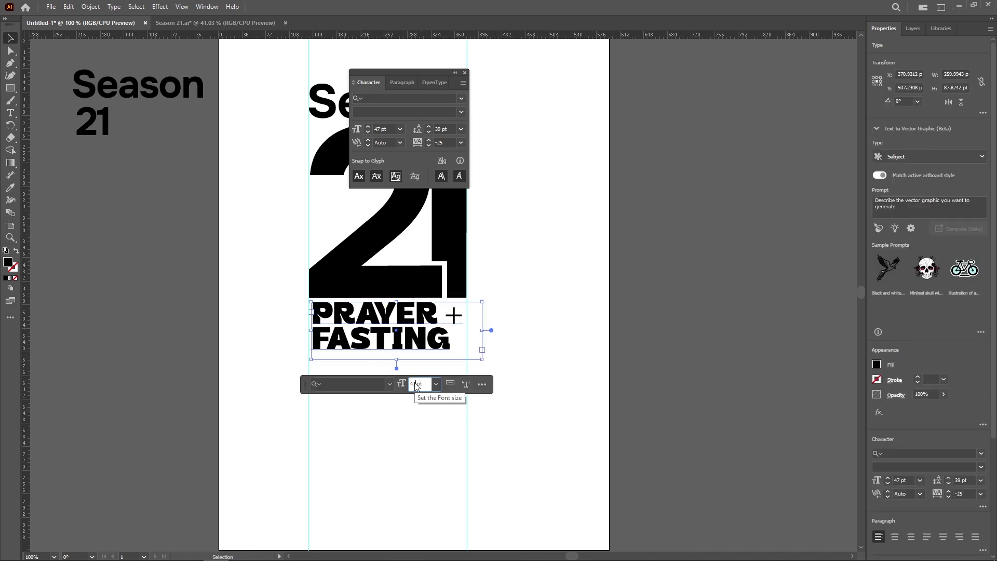
key(Up)
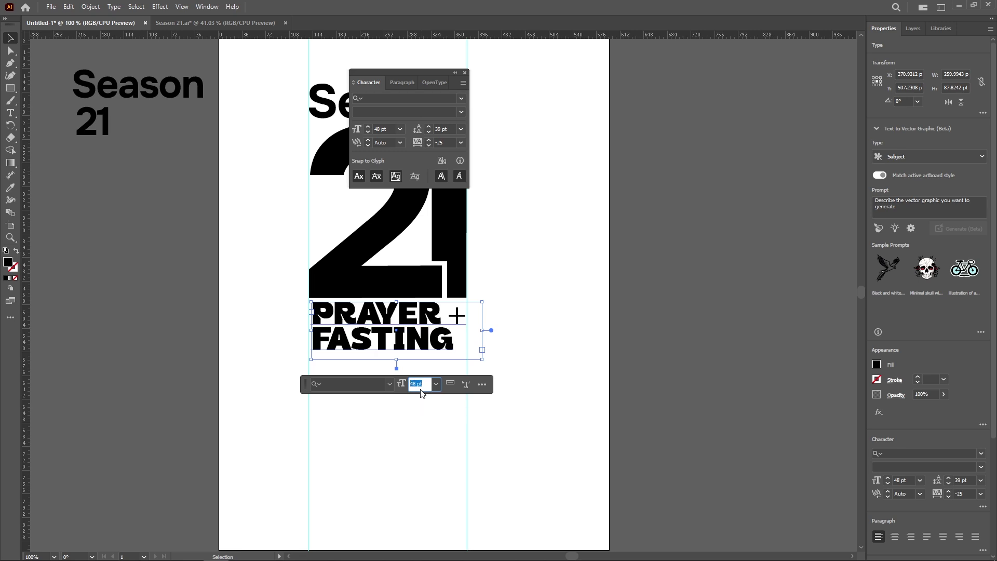
click(417, 384)
text(.2)
key(Return)
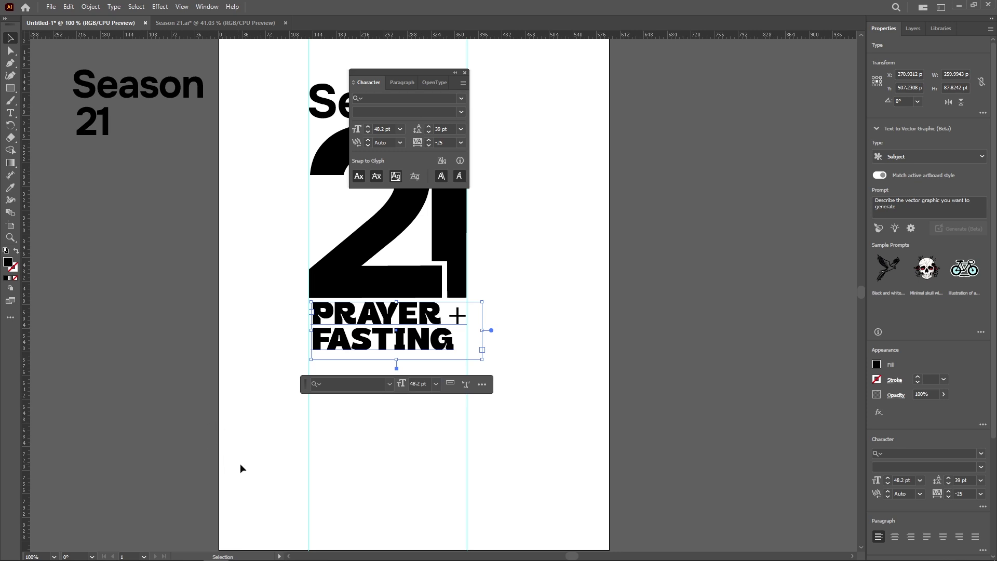
Set the font size of the "PRAYER + FASTING" text to 48.4 pt, deselect it, and collapse the floating Character panel
click(410, 383)
text(4)
key(Return)
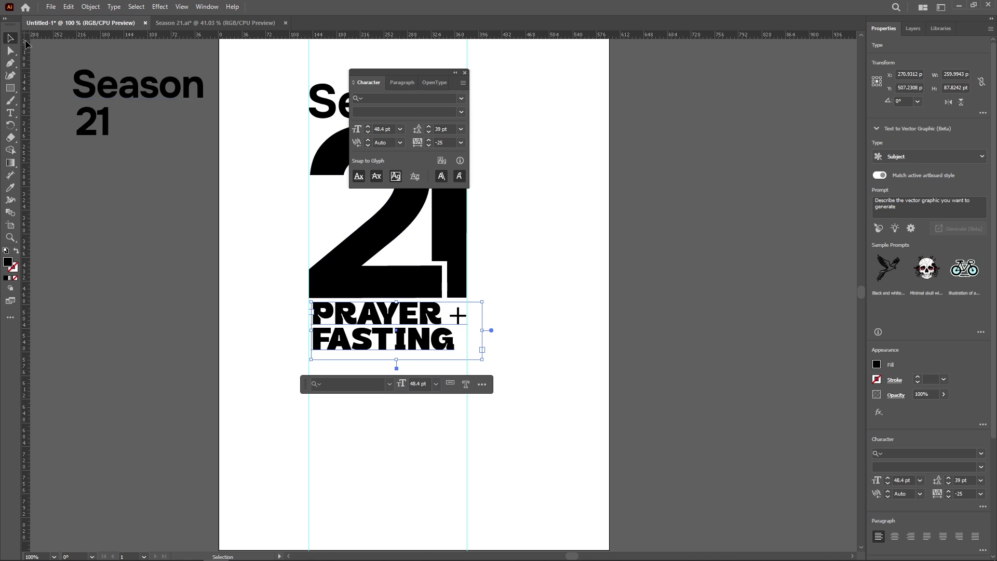
click(506, 170)
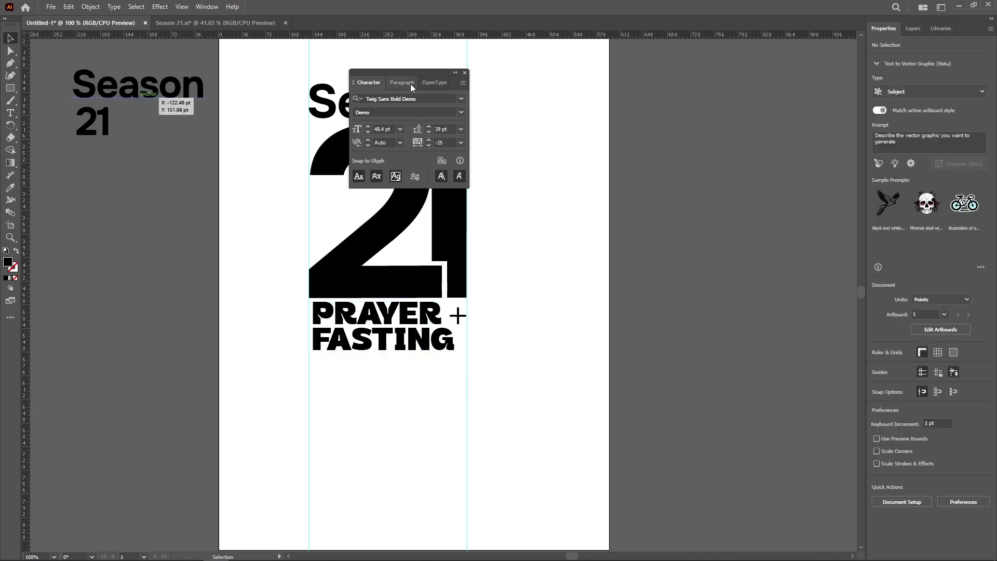
click(455, 72)
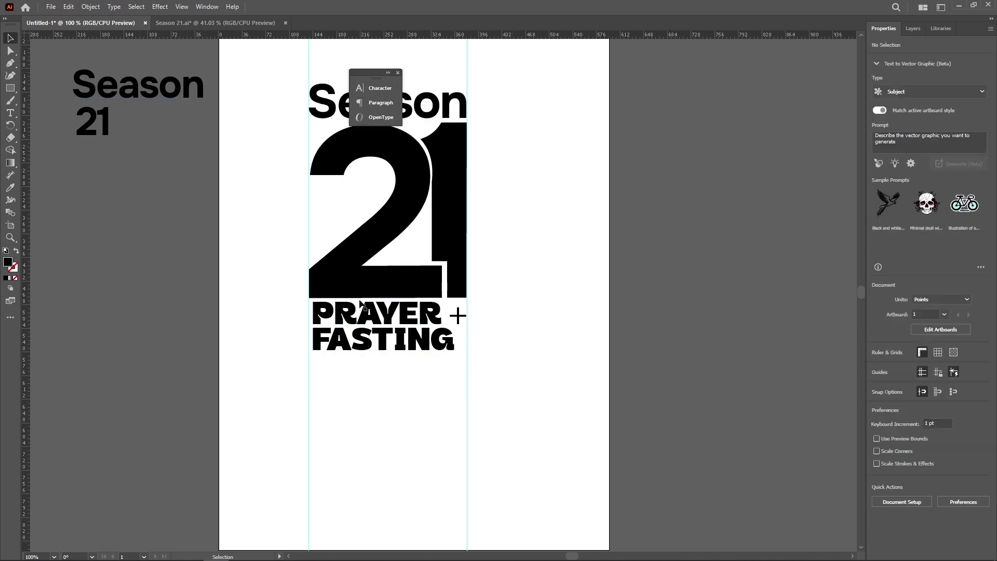
scroll(490, 195, up, 4)
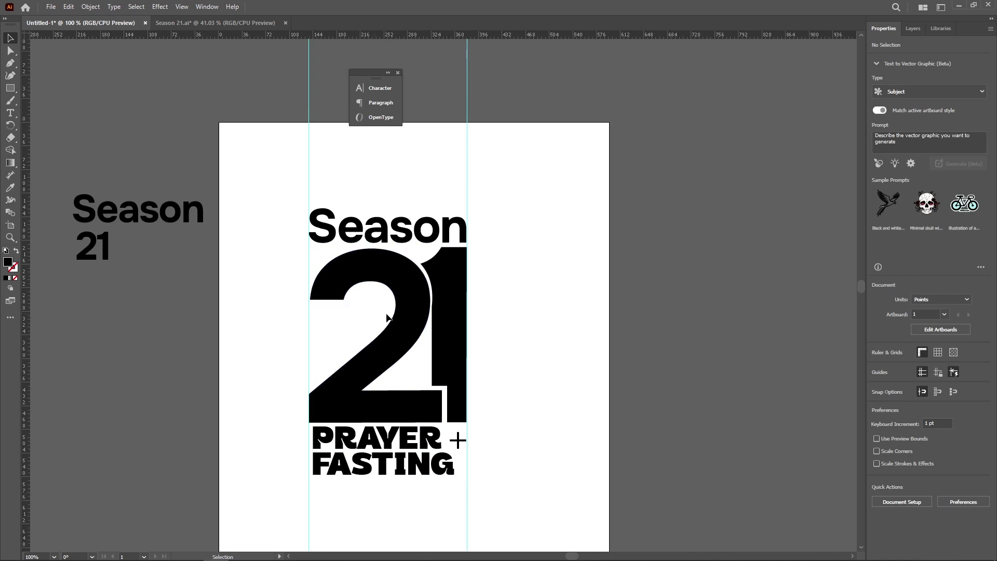
scroll(338, 298, down, 2)
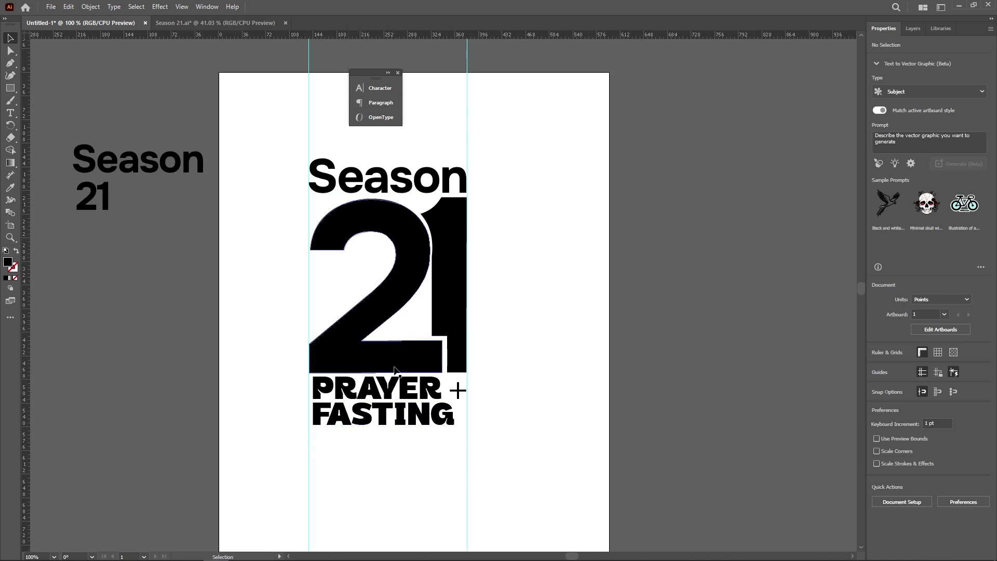
click(402, 265)
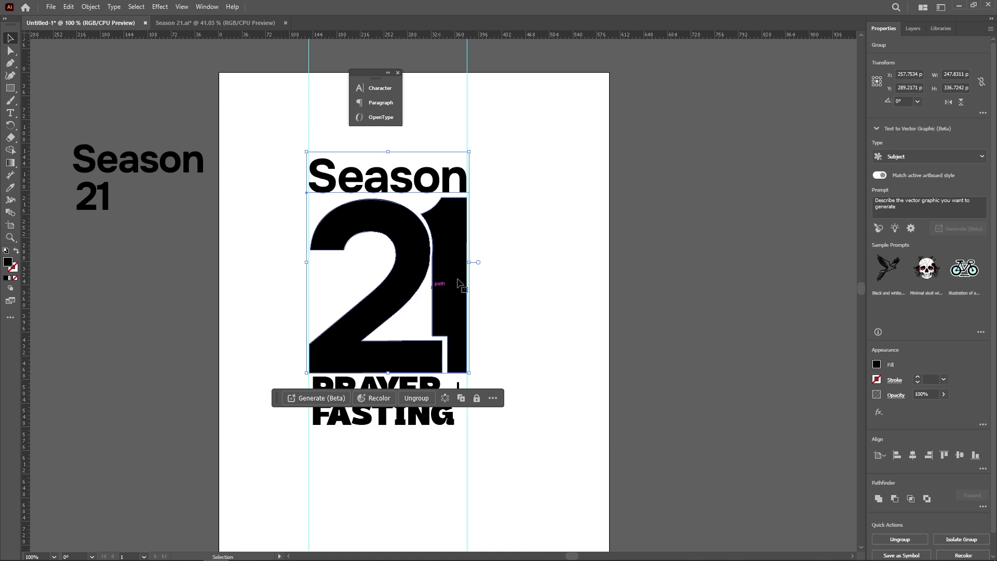
click(508, 262)
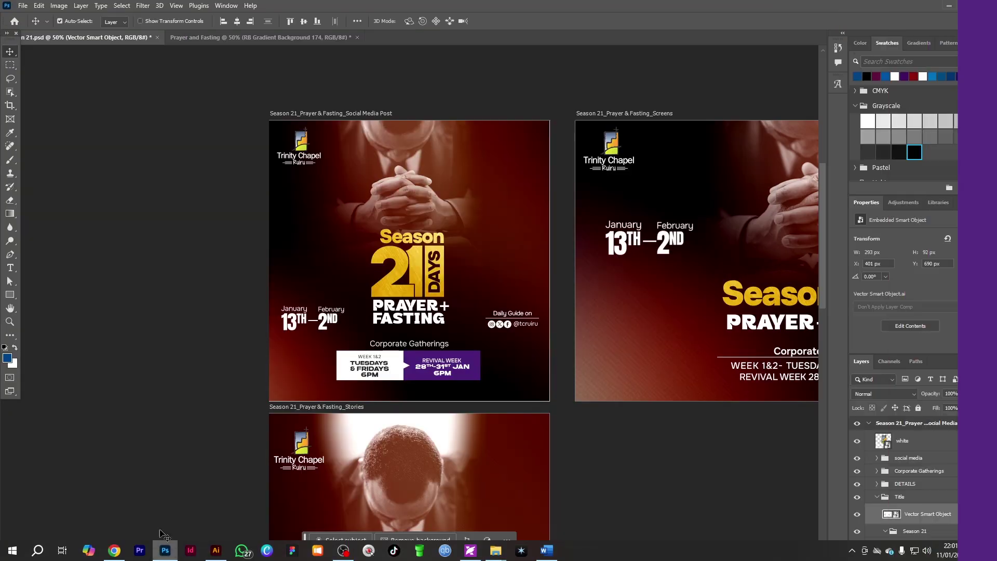
Switch to the Prayer and Fasting document in Photoshop and delete the hidden praying-man photo layer
click(213, 38)
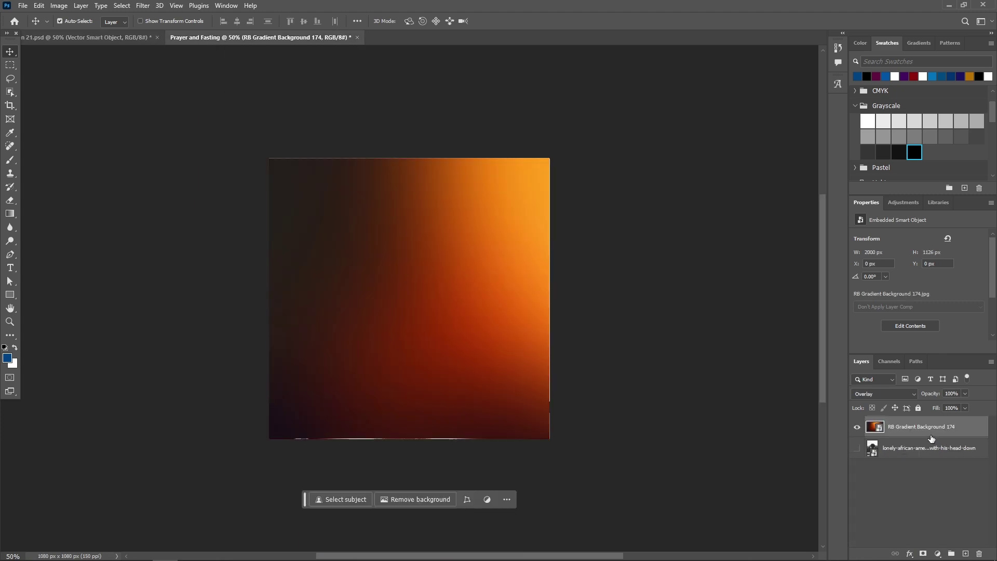
click(914, 452)
key(Delete)
Place the lonely-african-american-male-praying photo from the Desktop's New folder as an embedded object
click(23, 6)
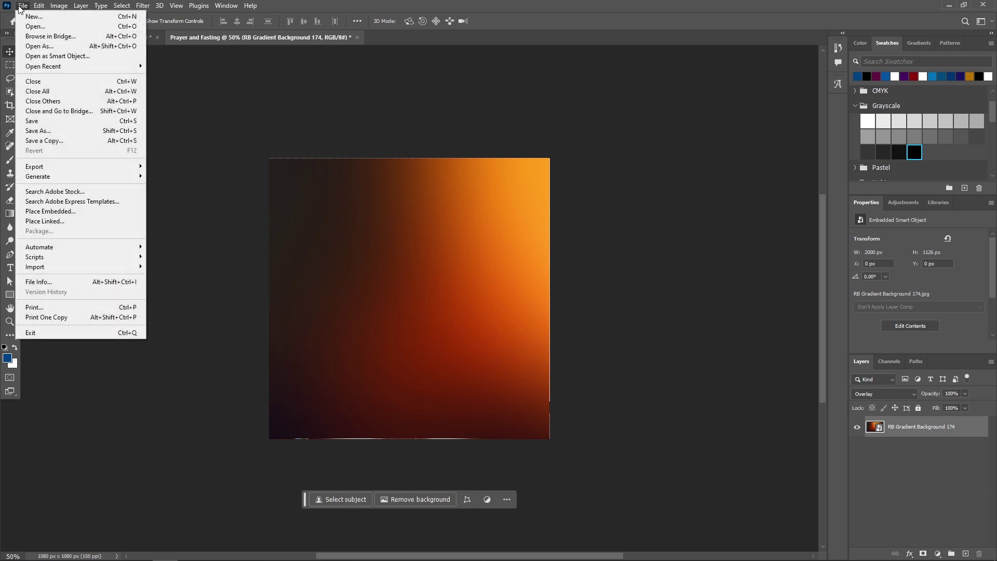
click(58, 212)
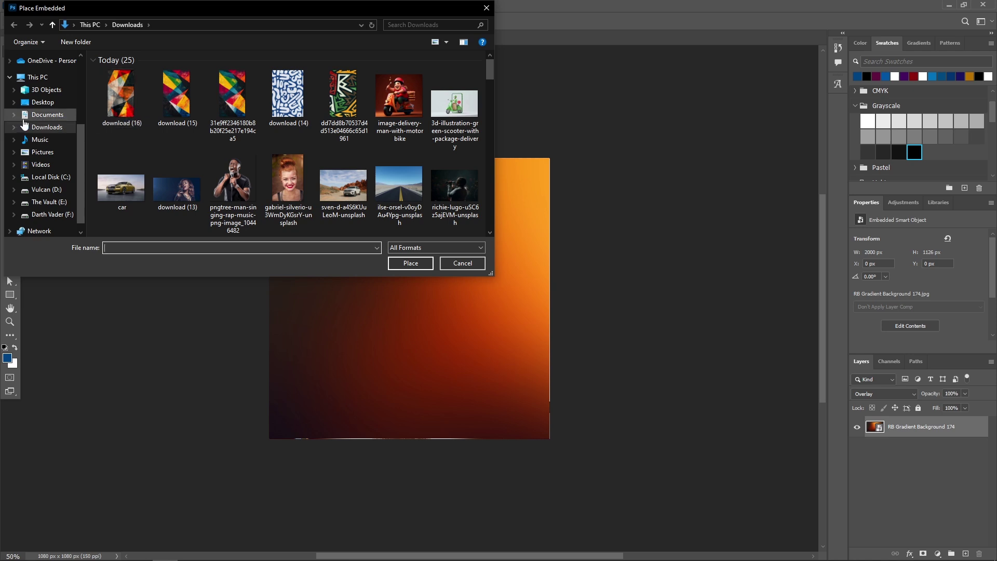
click(42, 102)
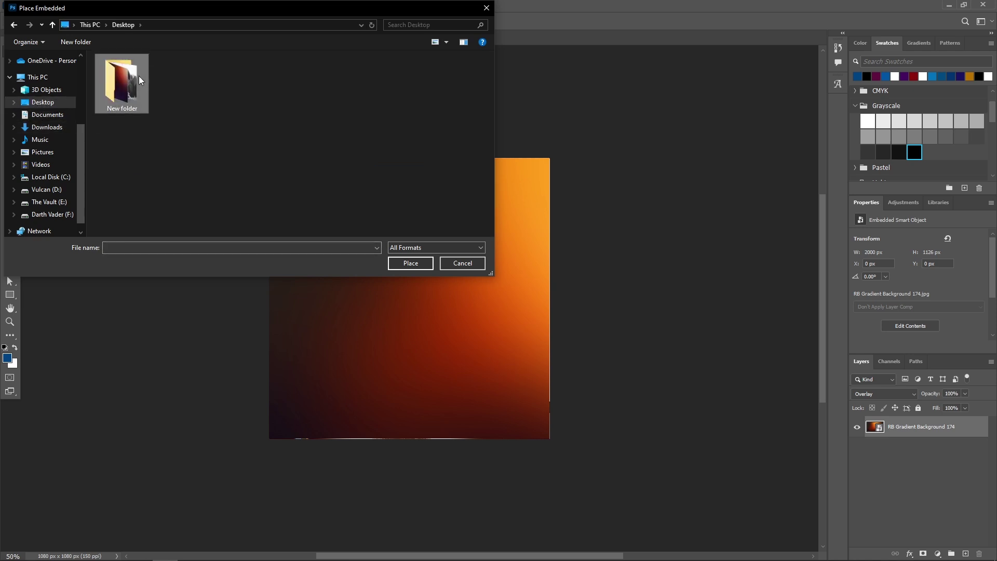
double_click(139, 76)
click(138, 75)
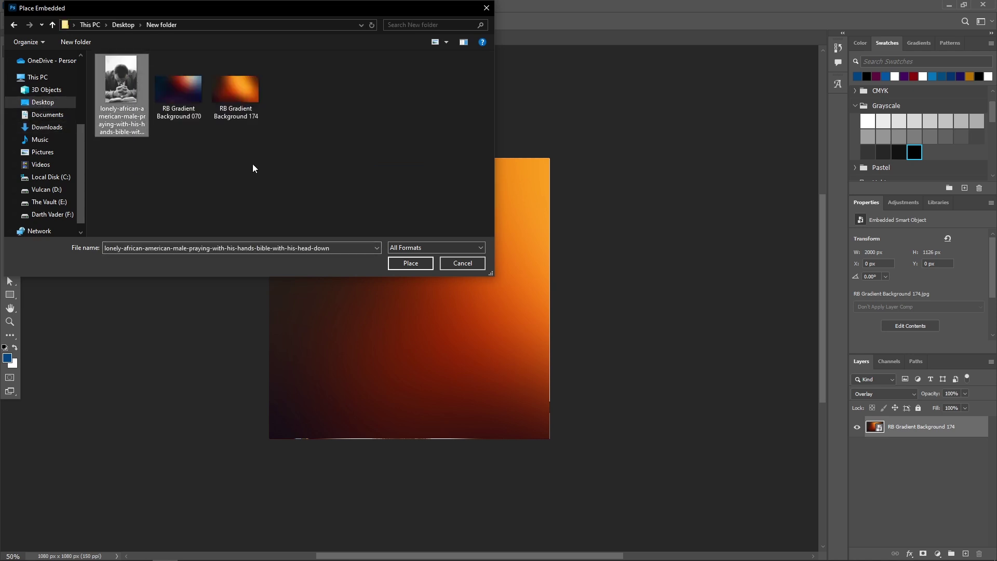
click(411, 262)
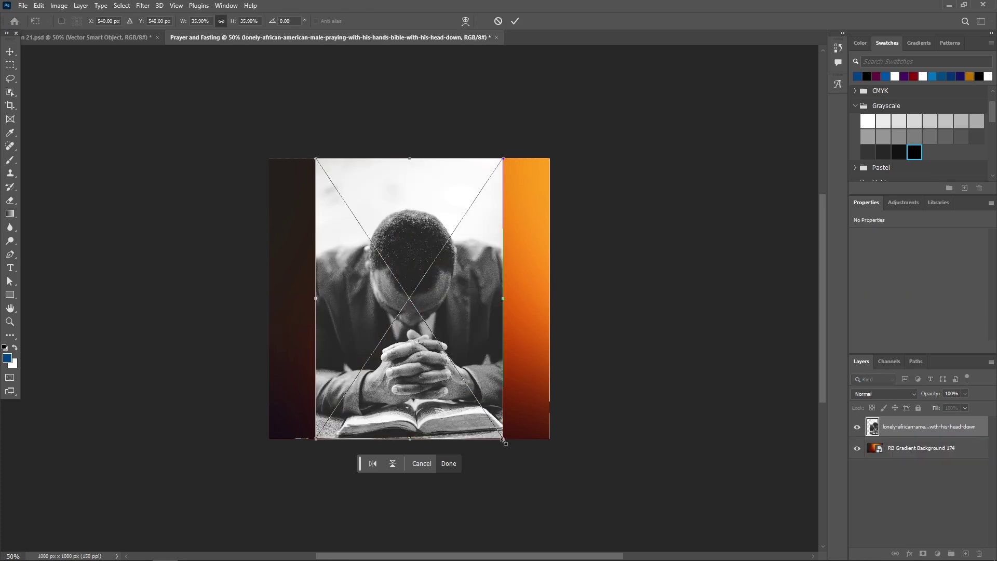
Scale the placed photo to about 22%, move it up to the canvas's top centre, commit the placement, and deselect it
drag(504, 441, 447, 324)
drag(370, 247, 404, 230)
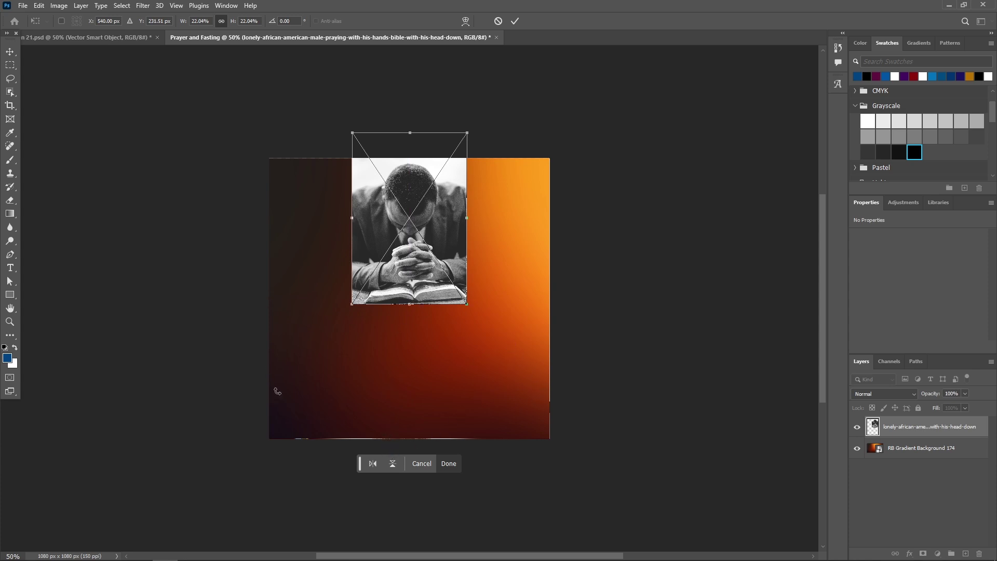
click(515, 21)
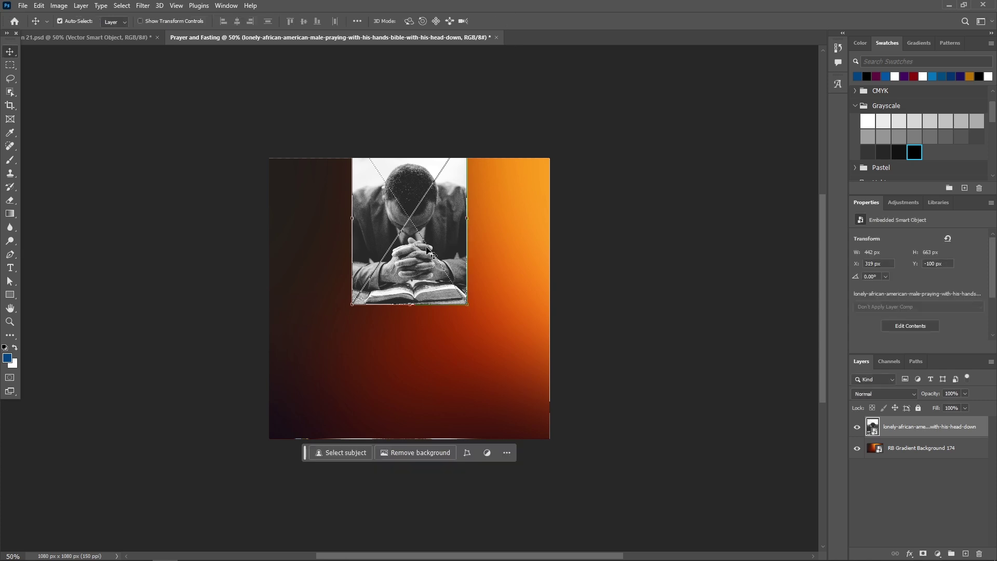
drag(423, 251, 420, 249)
click(423, 111)
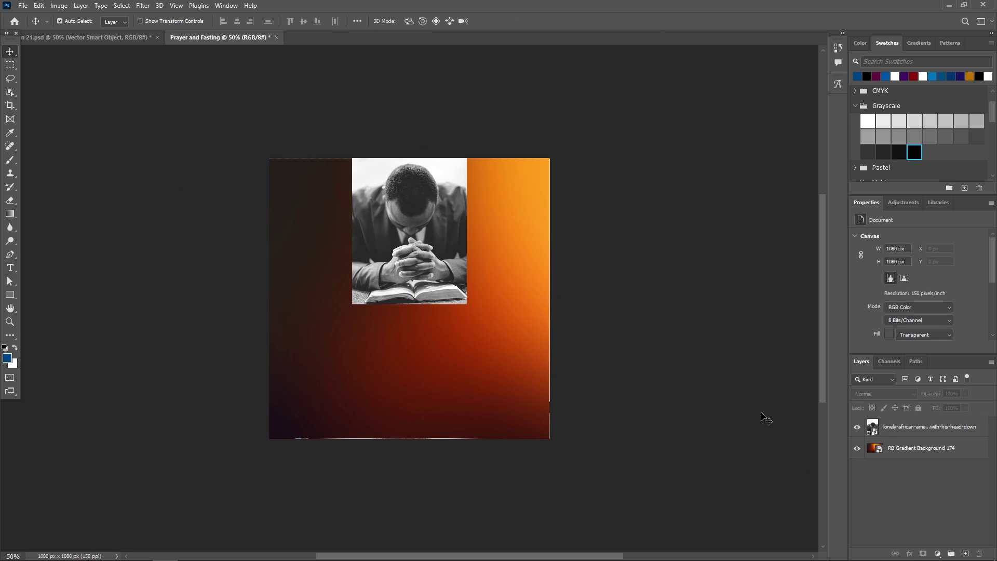
click(871, 382)
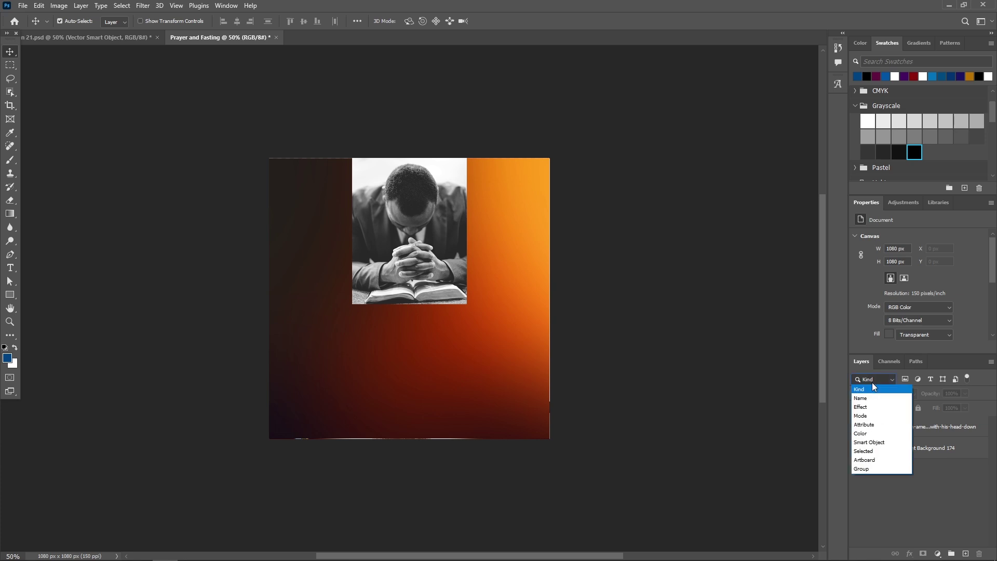
click(872, 382)
click(899, 428)
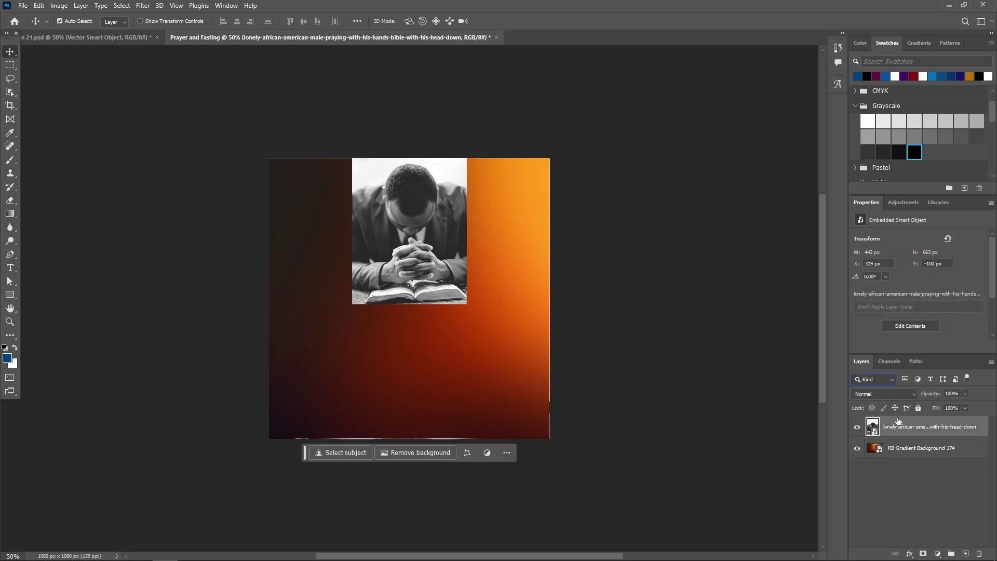
click(883, 394)
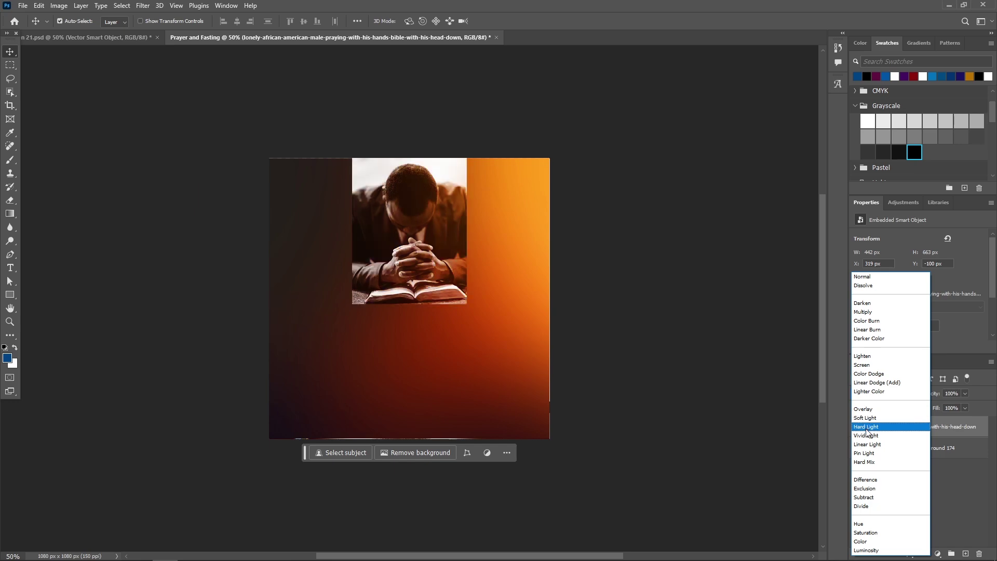
click(643, 295)
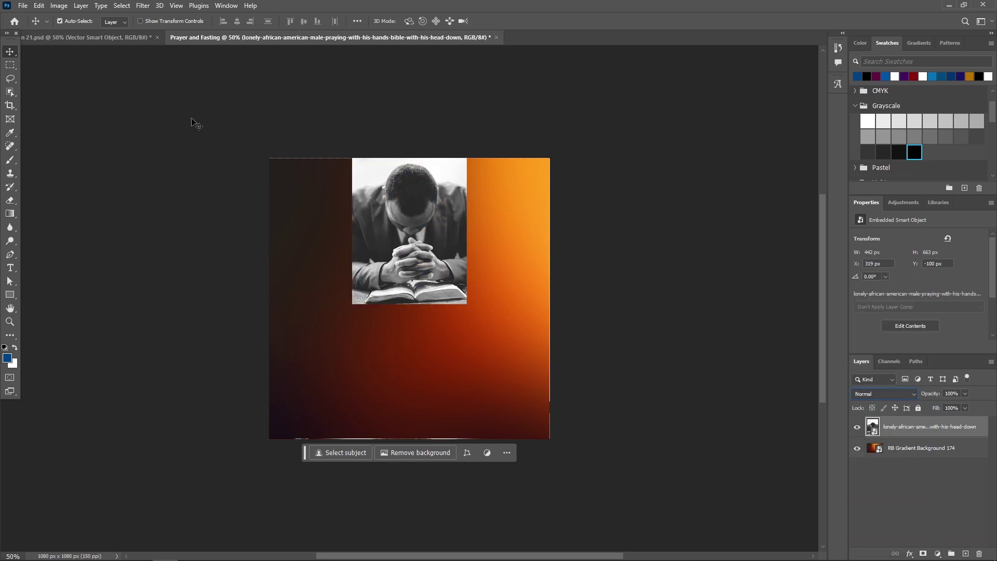
Examine the layers of the finished Season 21 social media post to find its praying-man image layer and that layer's blend mode
click(54, 37)
scroll(109, 259, up, 1)
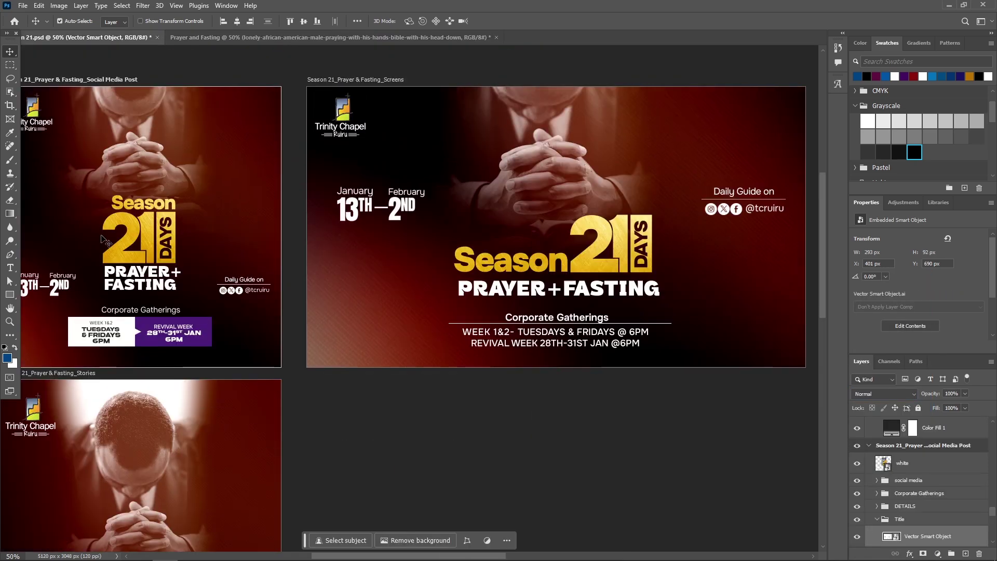
click(123, 162)
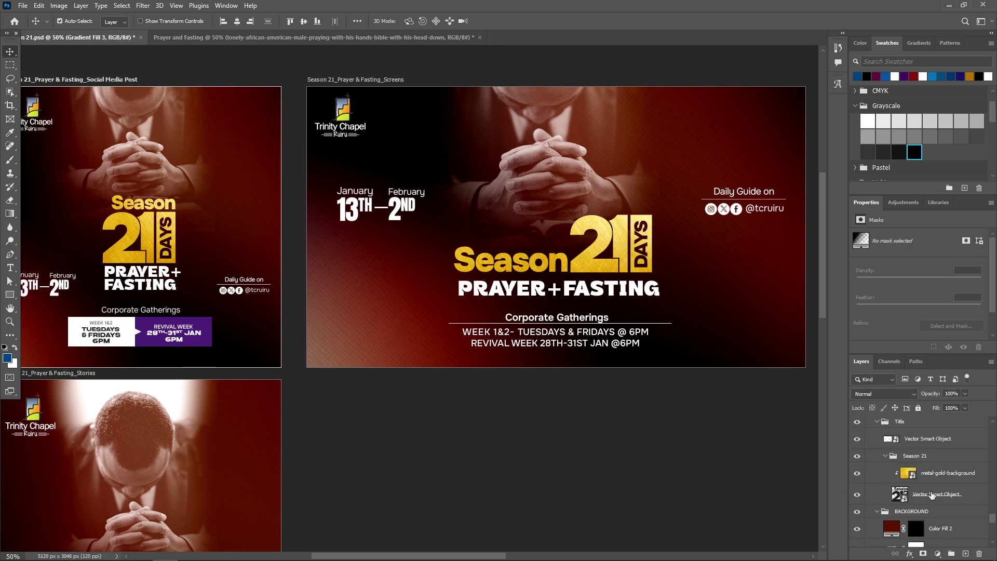
scroll(920, 487, down, 4)
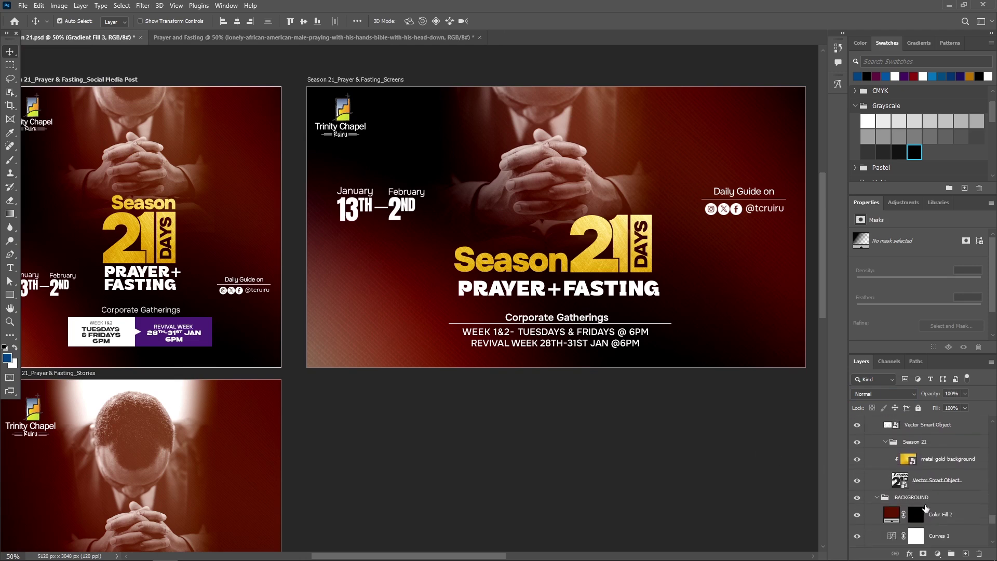
scroll(925, 507, up, 4)
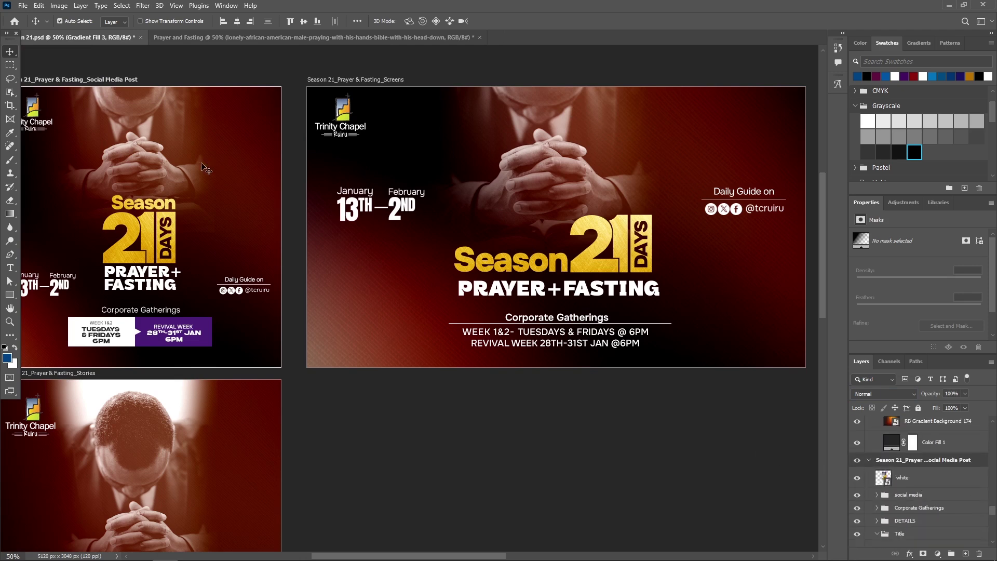
scroll(942, 488, down, 4)
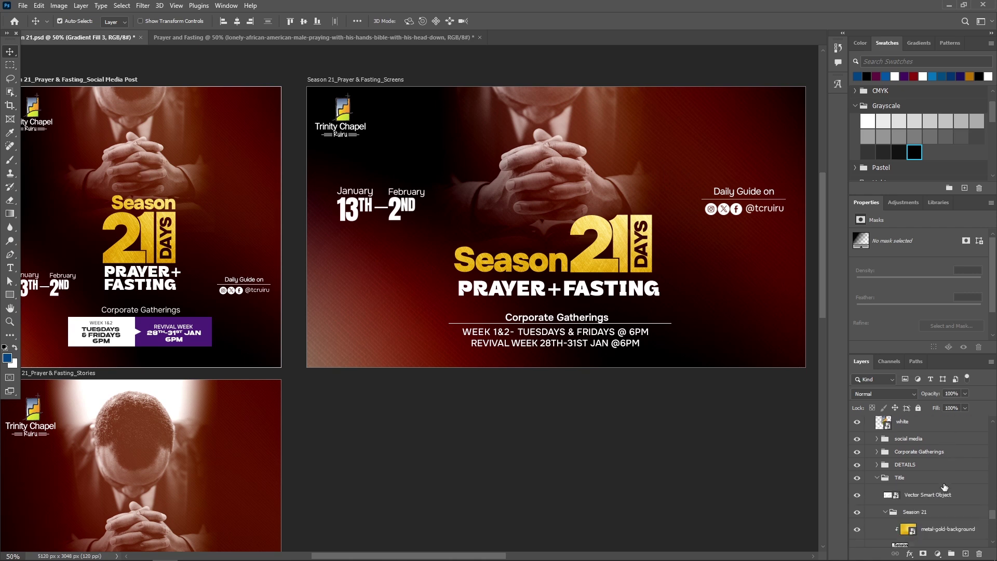
scroll(914, 502, up, 1)
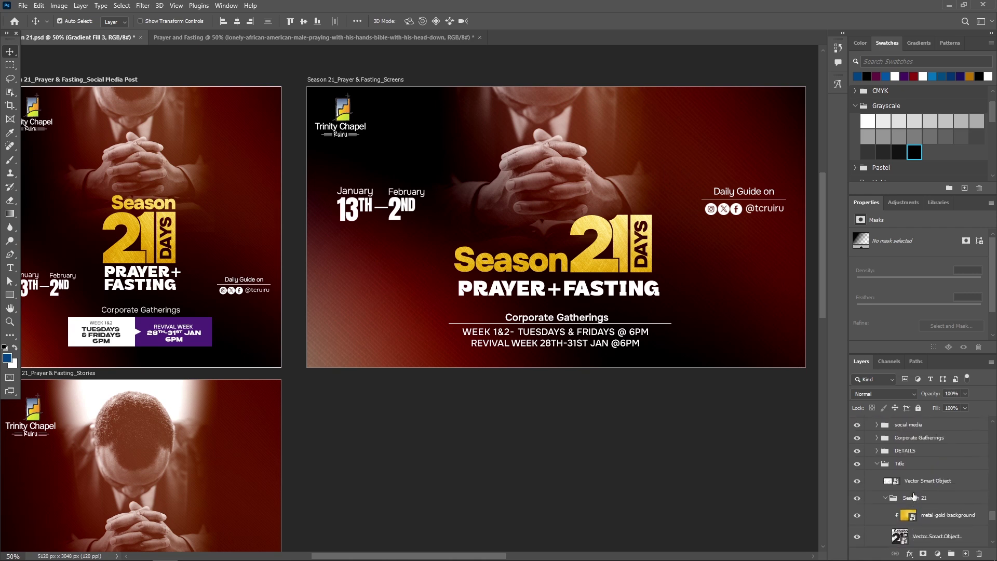
click(857, 481)
click(857, 486)
scroll(929, 486, up, 2)
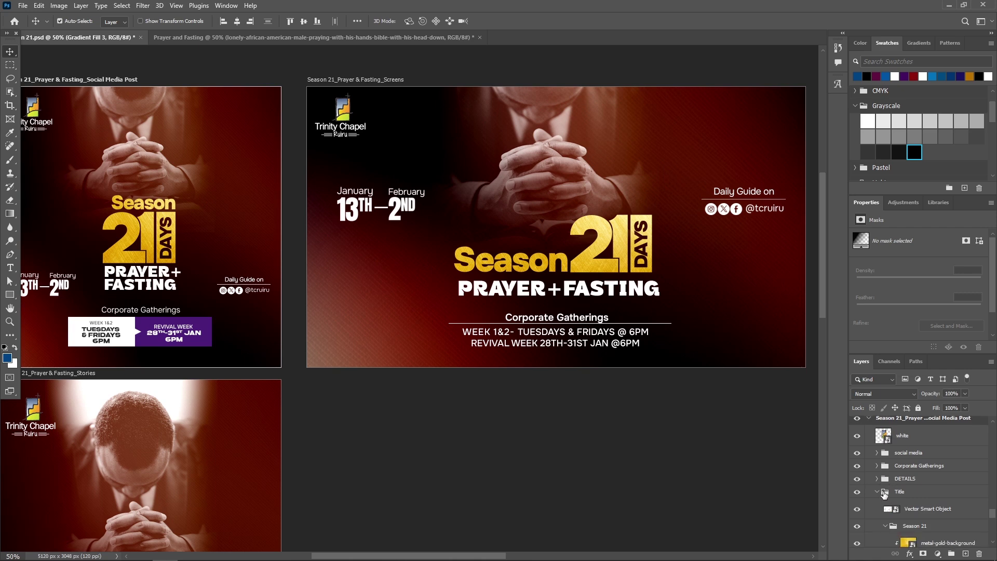
scroll(884, 496, down, 6)
click(886, 493)
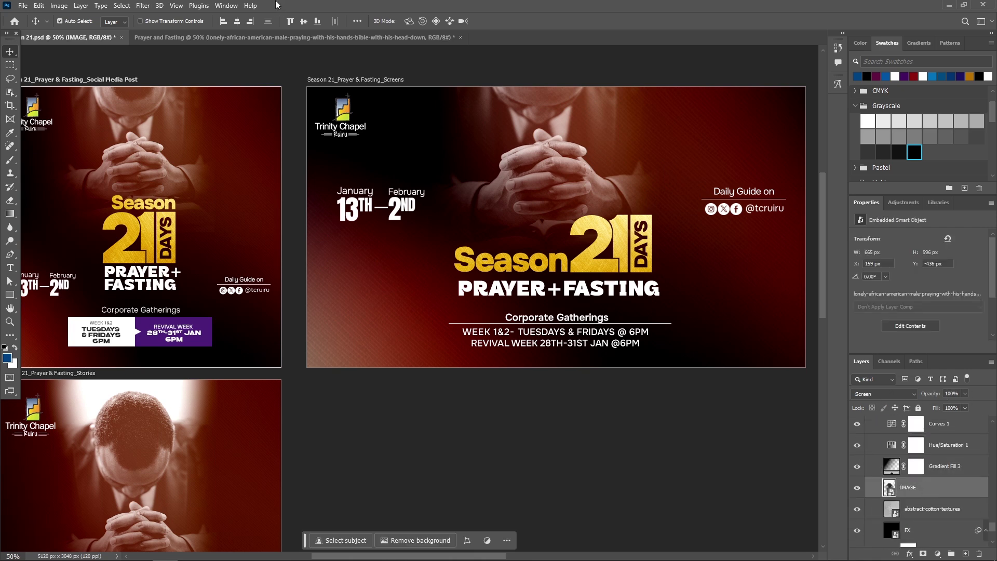
Return to the Prayer and Fasting document and set the praying-man photo's blend mode to Screen
click(273, 38)
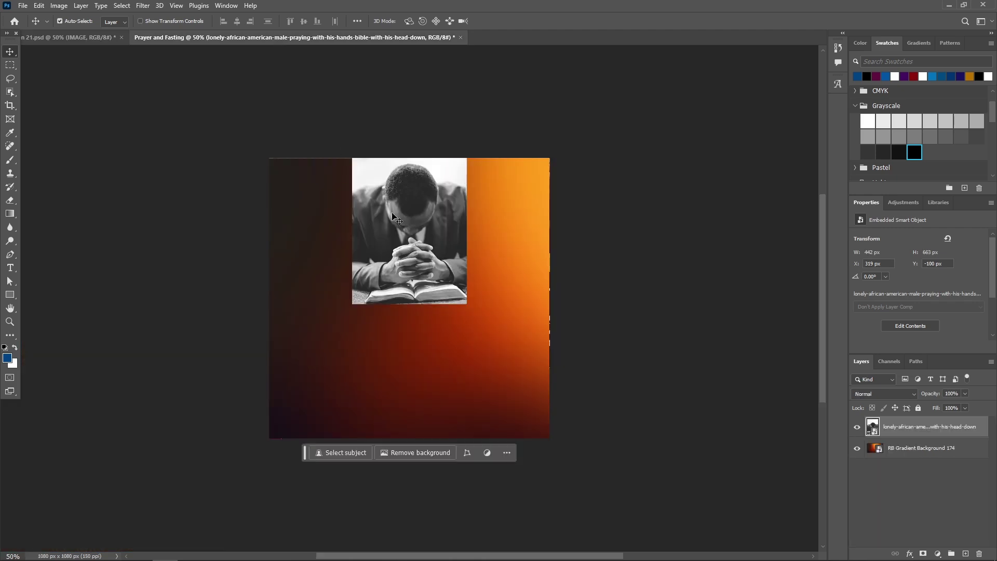
click(886, 395)
click(869, 365)
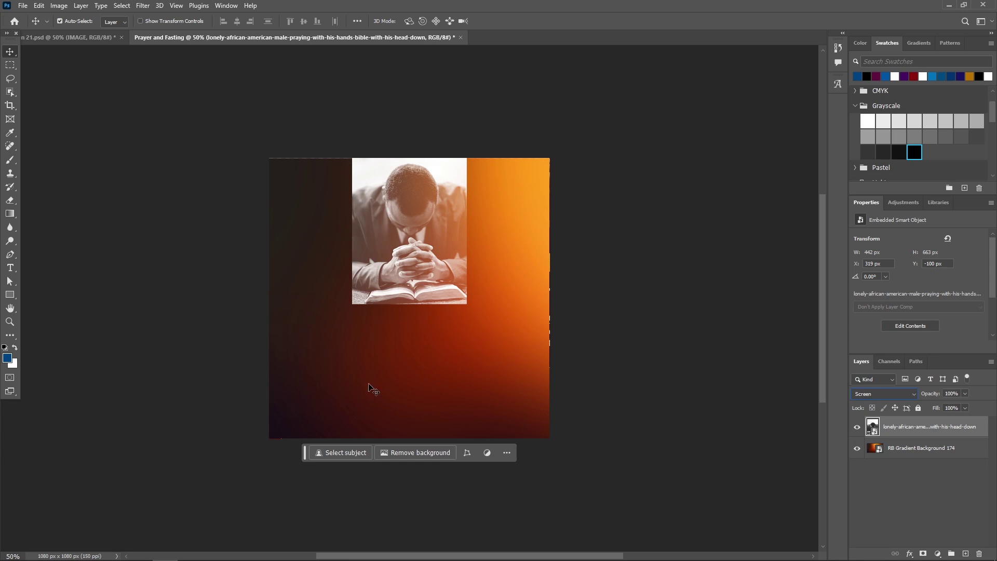
Add a layer mask to the praying-man photo and fade out its lower edge with a black 500 px brush at 10% flow
click(924, 555)
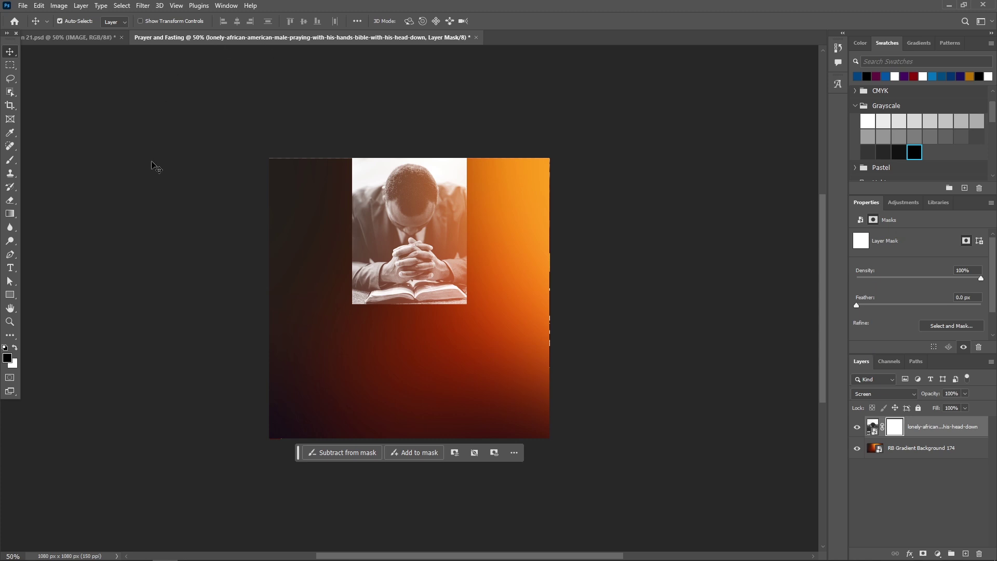
key(b)
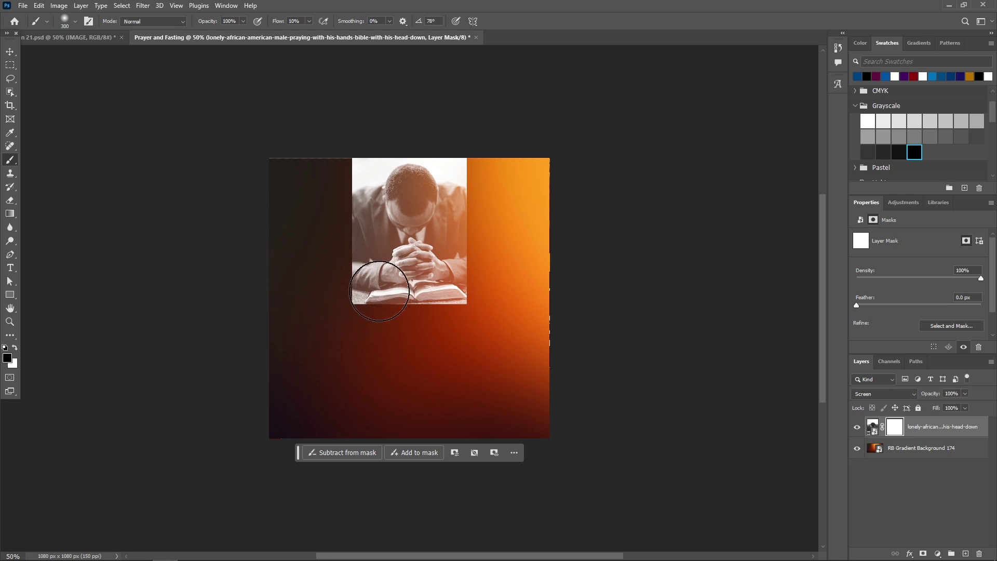
key(bracketright)
key(bracketright)
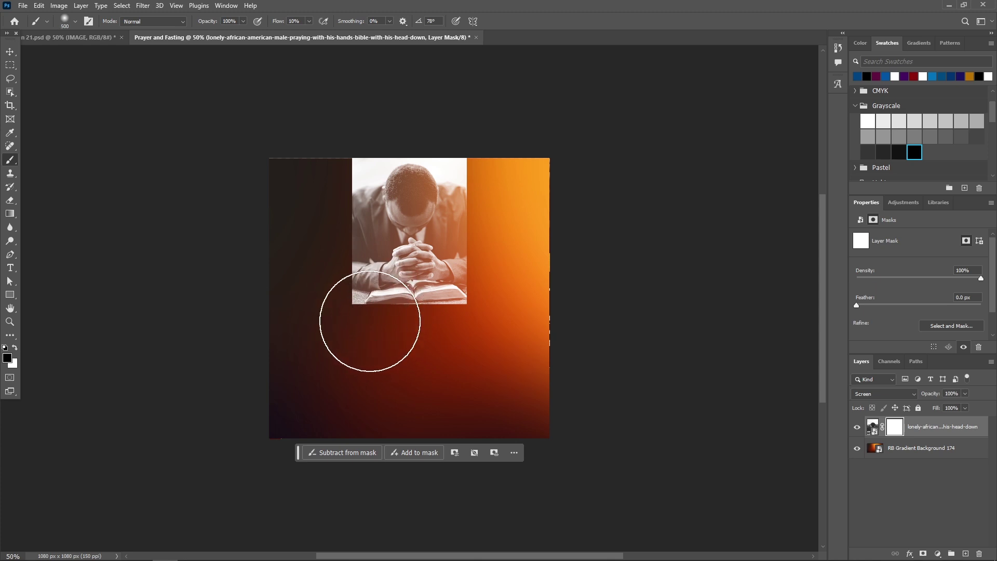
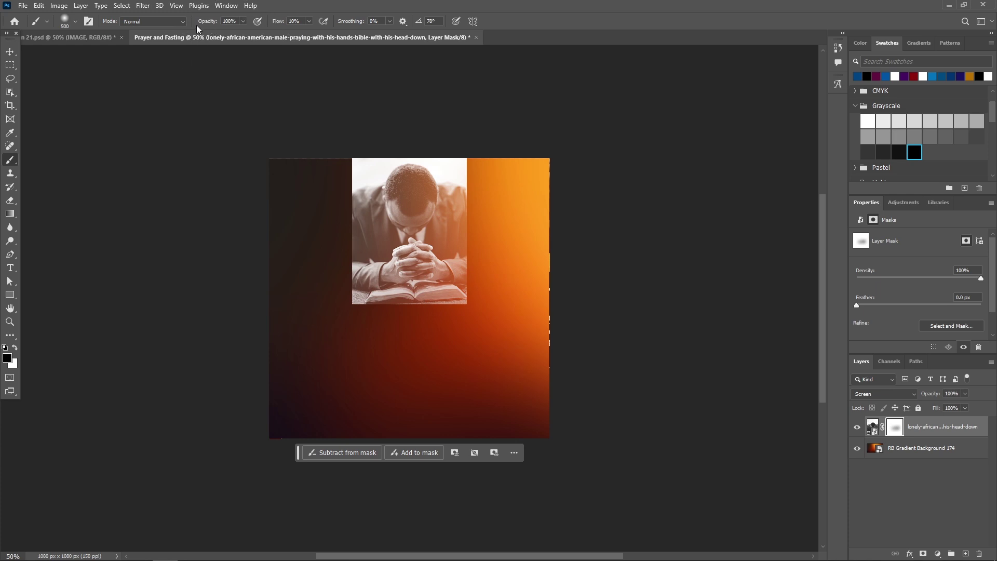
click(309, 21)
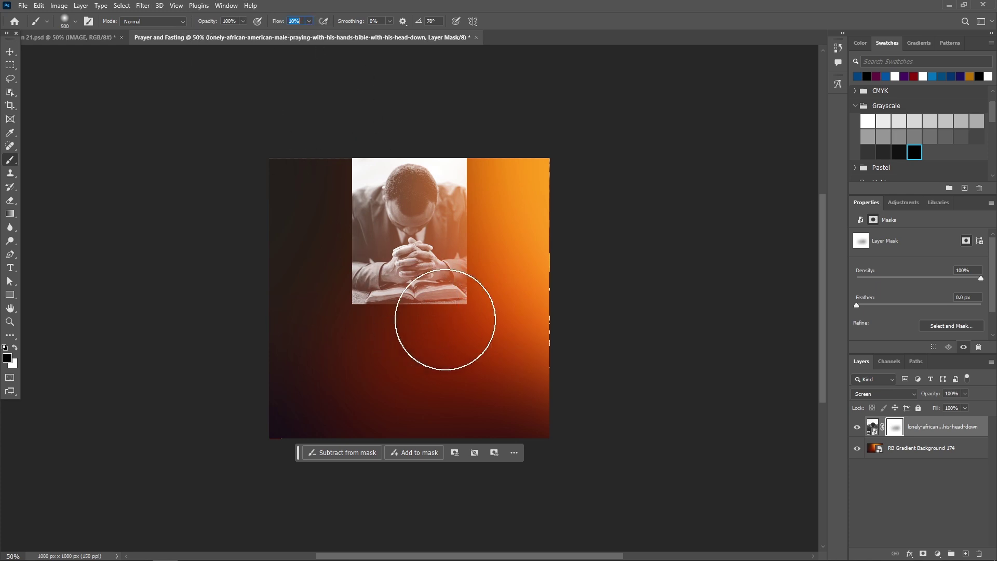
mouse_move(457, 308)
mouse_down()
mouse_move(372, 320)
mouse_move(314, 303)
mouse_move(418, 329)
mouse_move(377, 331)
mouse_move(477, 338)
mouse_move(482, 323)
mouse_move(432, 328)
mouse_move(461, 327)
mouse_move(426, 338)
mouse_move(344, 339)
mouse_move(403, 316)
mouse_move(258, 311)
mouse_move(467, 320)
mouse_move(422, 318)
mouse_move(436, 320)
mouse_move(342, 345)
mouse_move(289, 319)
mouse_move(365, 324)
mouse_move(298, 304)
mouse_move(406, 338)
mouse_move(459, 341)
mouse_move(390, 338)
mouse_move(512, 321)
mouse_move(361, 325)
mouse_up()
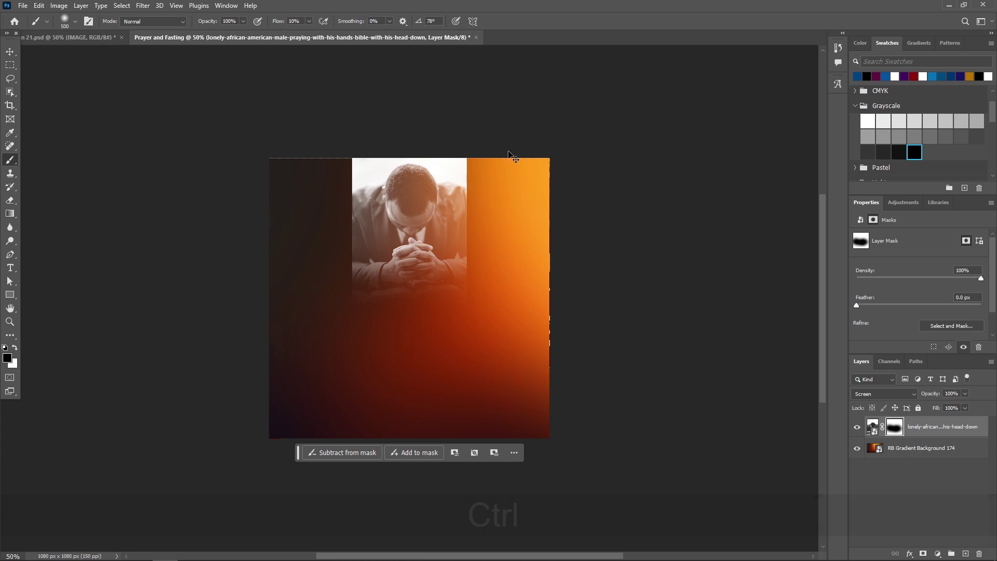
Raise the brush flow to 22% and paint black on the mask to fade the photo's right and left edges into the gradient
key(ctrl+KP_Add)
key(ctrl+KP_Add)
mouse_move(545, 271)
mouse_down()
mouse_move(450, 291)
mouse_move(489, 192)
mouse_up()
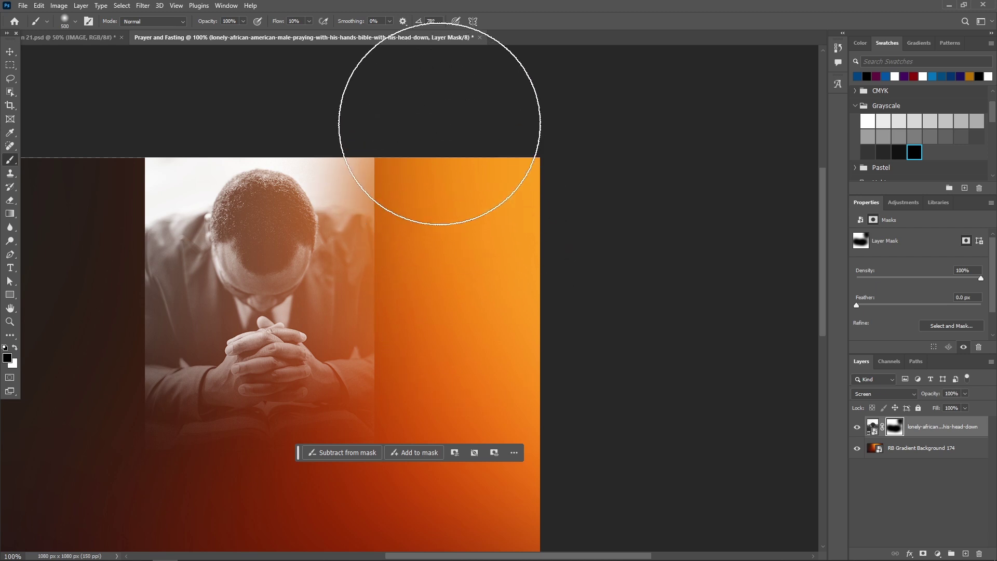
click(308, 22)
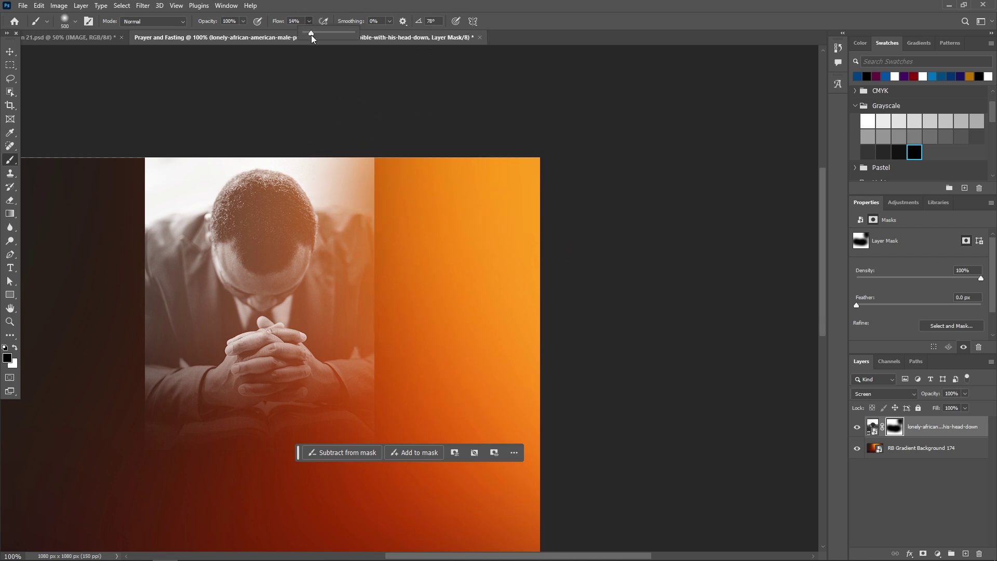
drag(314, 34, 315, 34)
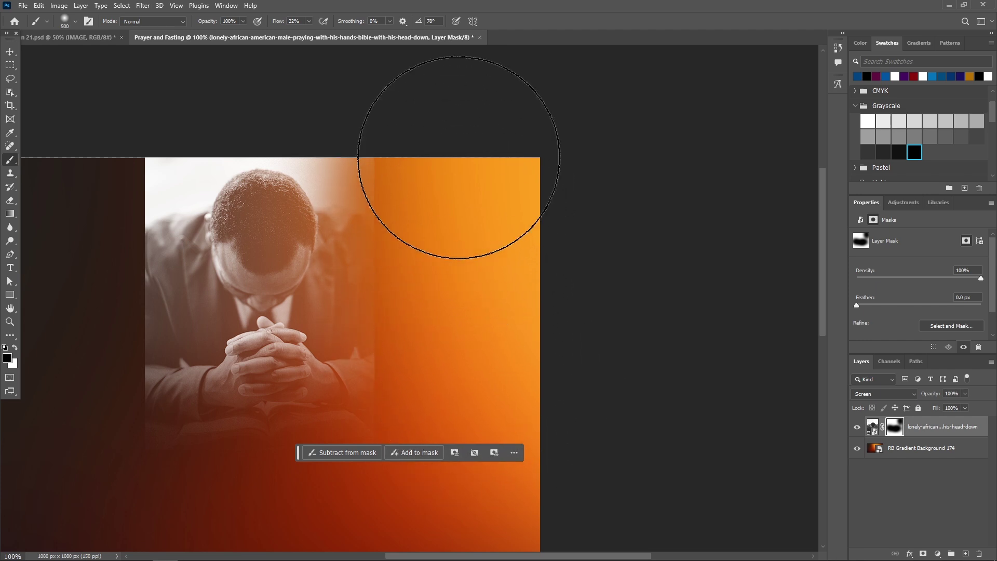
mouse_move(495, 502)
mouse_down()
mouse_move(463, 401)
mouse_move(476, 374)
mouse_move(460, 327)
mouse_move(478, 188)
mouse_move(481, 402)
mouse_move(472, 364)
mouse_up()
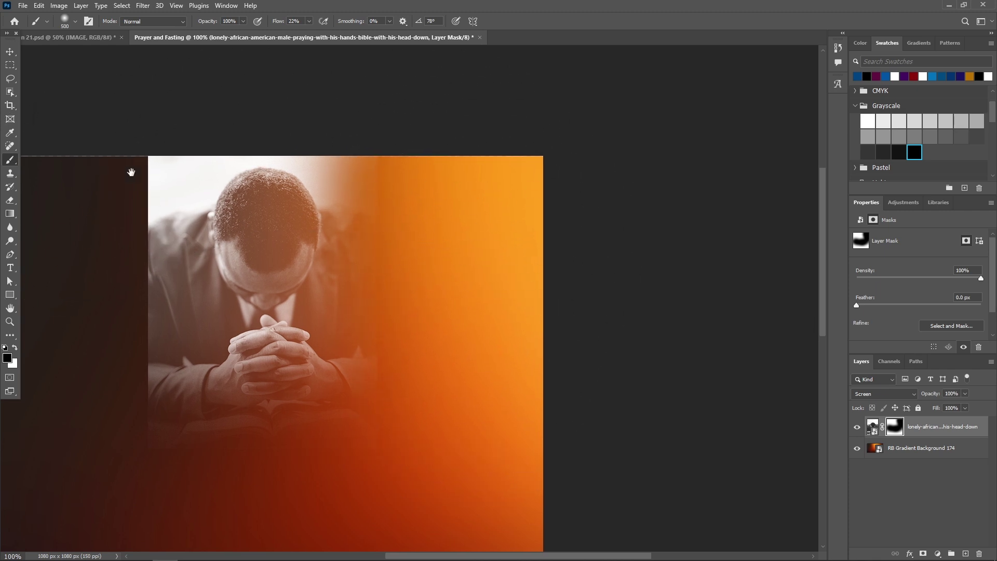
drag(96, 169, 380, 174)
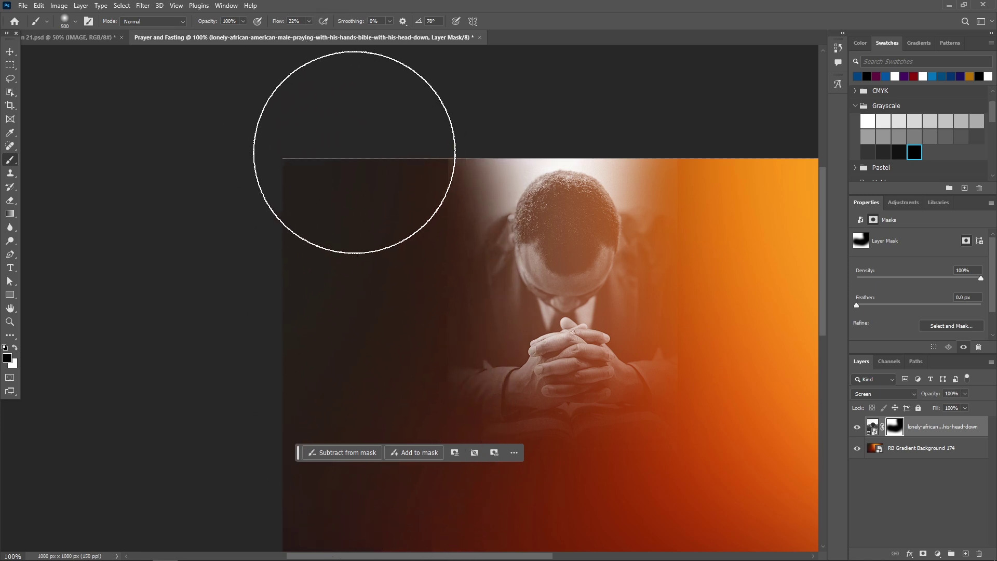
drag(330, 195, 461, 197)
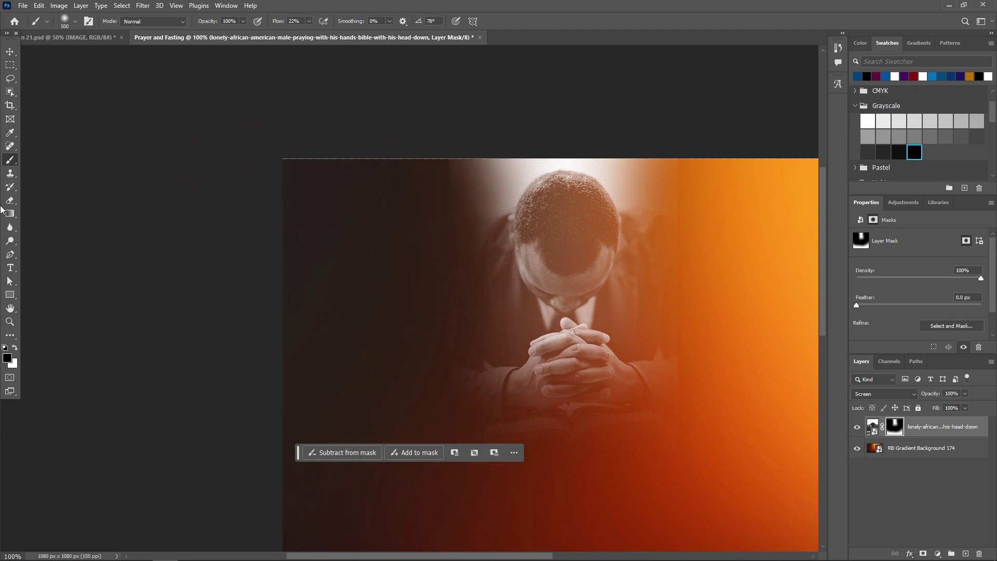
Reduce the brush to 200 px and paint white on the mask to bring back the man's clasped hands and open Bible
scroll(223, 195, down, 2)
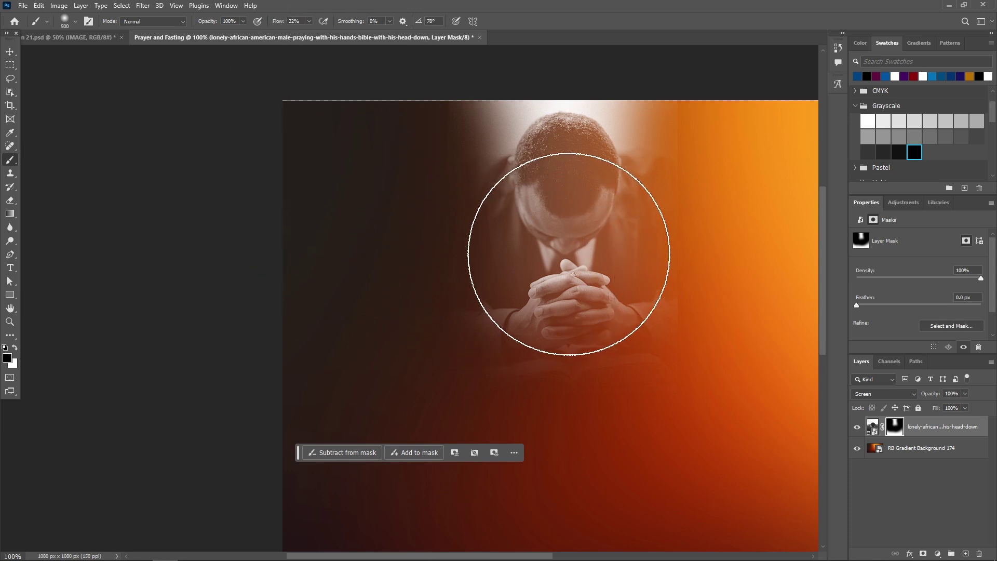
key(bracketleft)
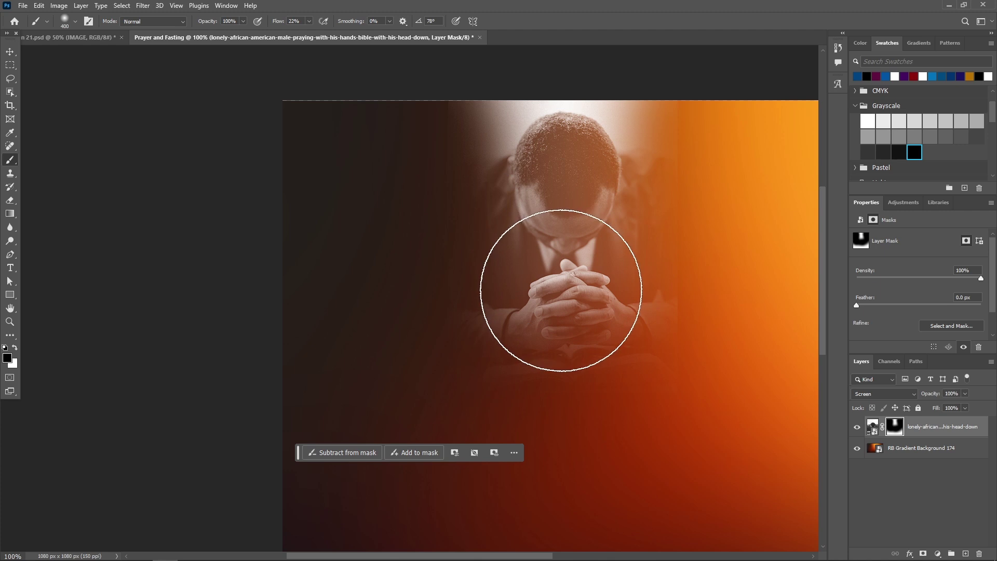
key(bracketleft)
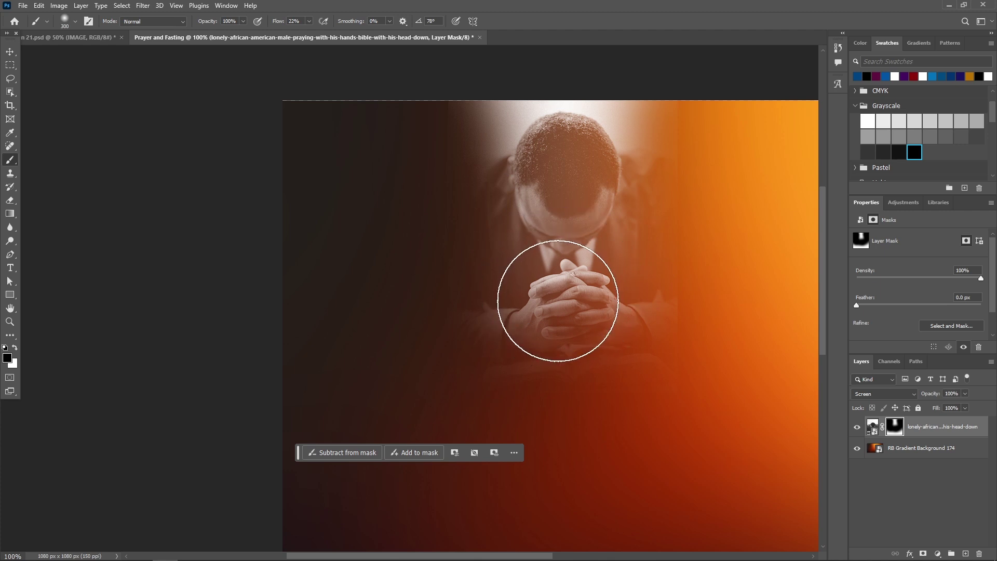
key(x)
mouse_move(550, 289)
mouse_down()
mouse_move(557, 298)
mouse_move(591, 287)
mouse_move(534, 291)
mouse_move(550, 309)
mouse_move(567, 296)
mouse_up()
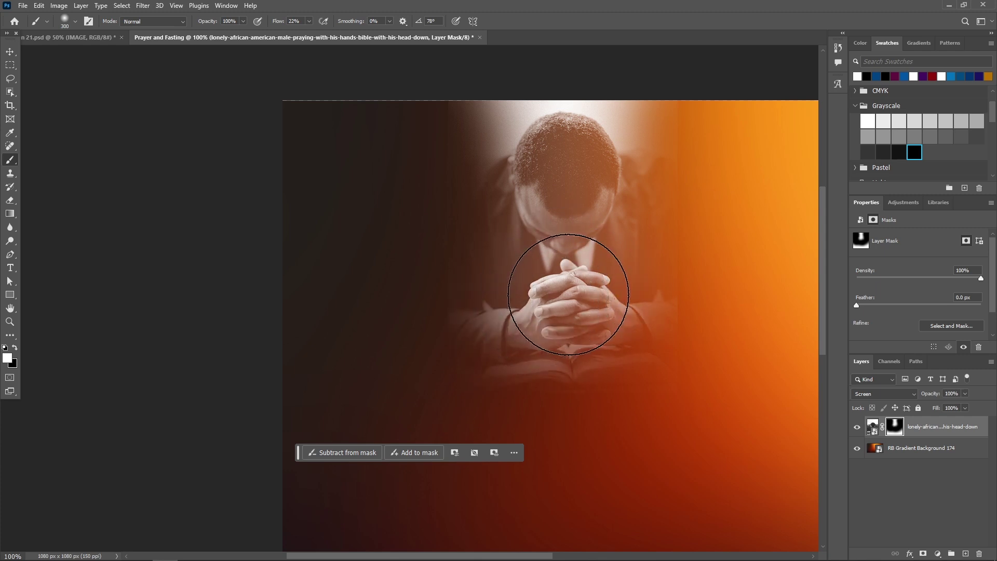
key(ctrl+z)
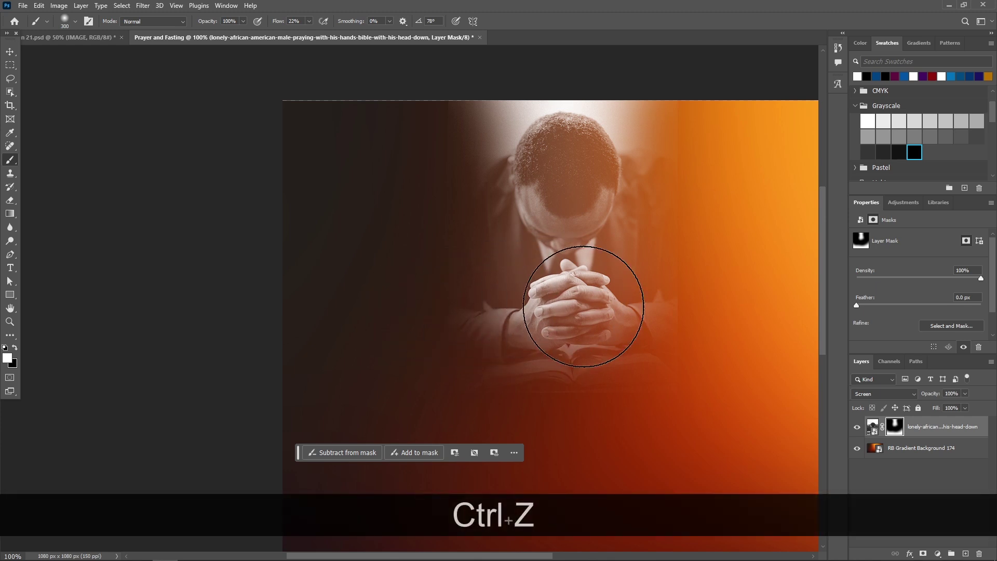
key(bracketleft)
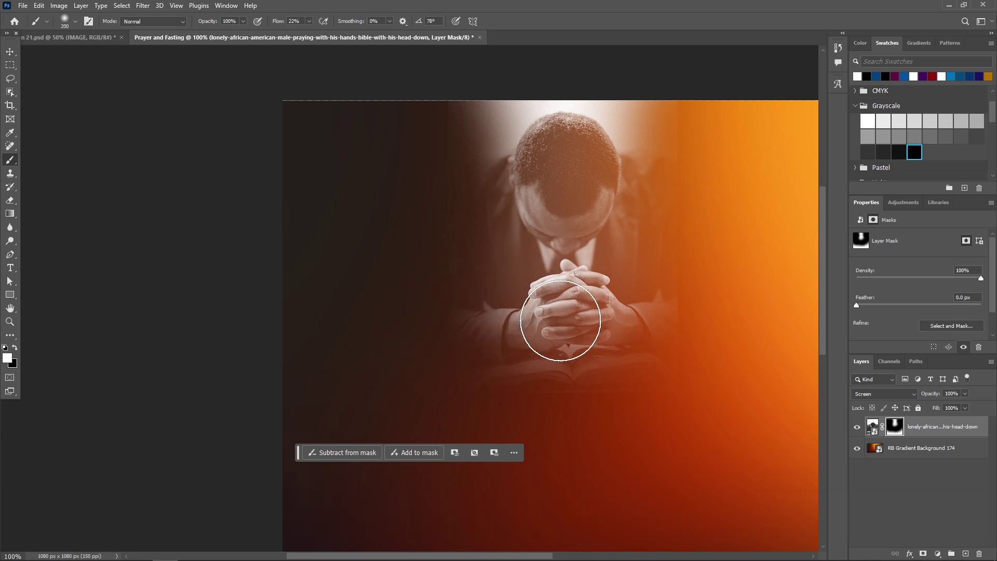
key(bracketleft)
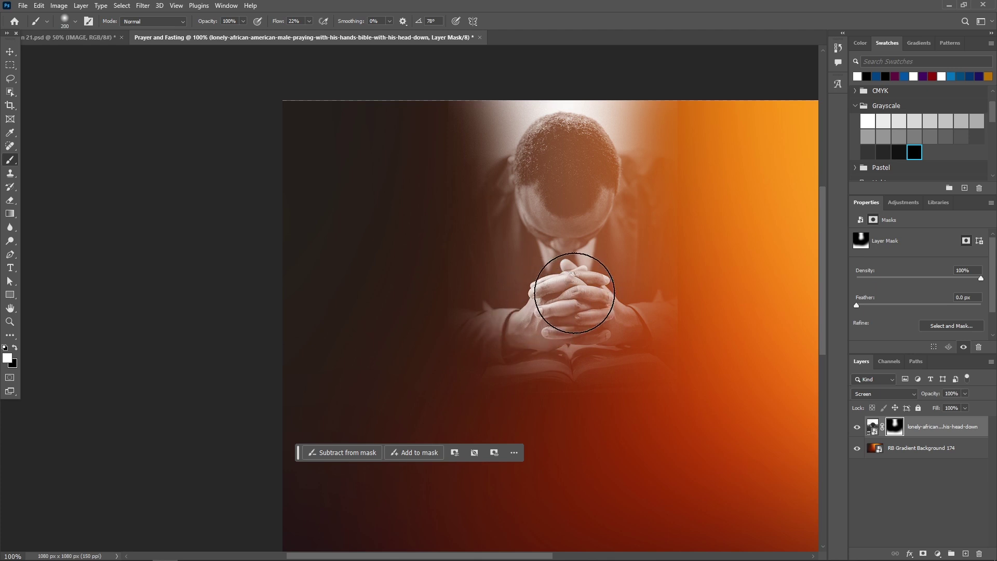
mouse_move(604, 170)
mouse_down()
mouse_move(555, 207)
mouse_move(569, 195)
mouse_move(535, 189)
mouse_move(555, 175)
mouse_move(543, 174)
mouse_move(568, 208)
mouse_move(590, 207)
mouse_move(579, 332)
mouse_move(537, 335)
mouse_move(534, 292)
mouse_up()
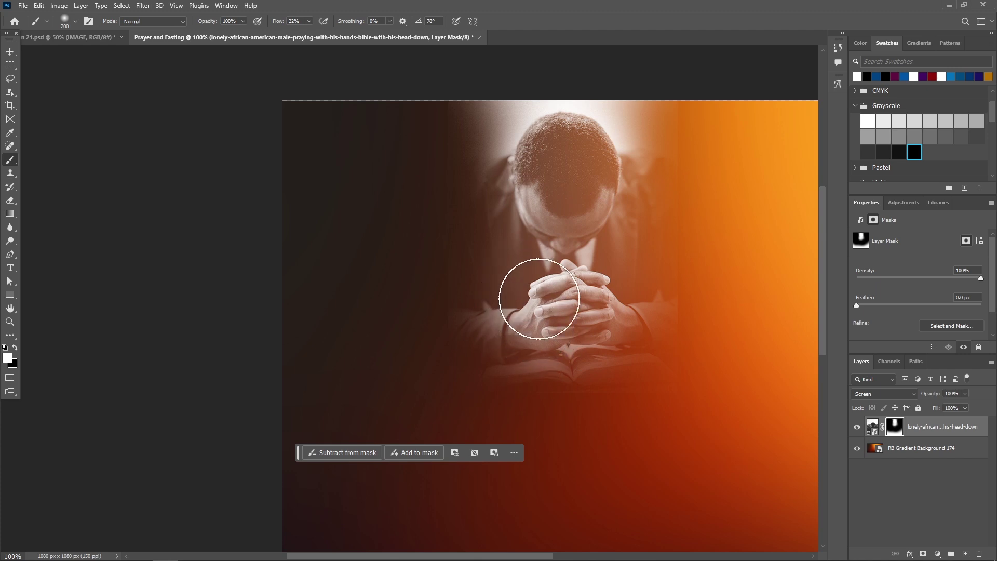
mouse_move(606, 300)
mouse_down()
mouse_move(601, 318)
mouse_move(450, 307)
mouse_move(424, 327)
mouse_up()
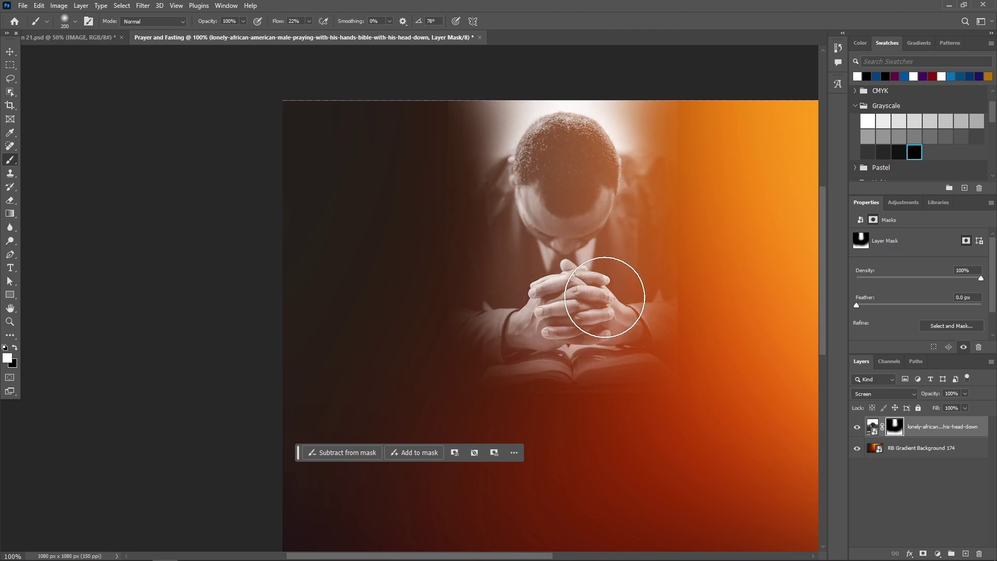
scroll(570, 314, up, 1)
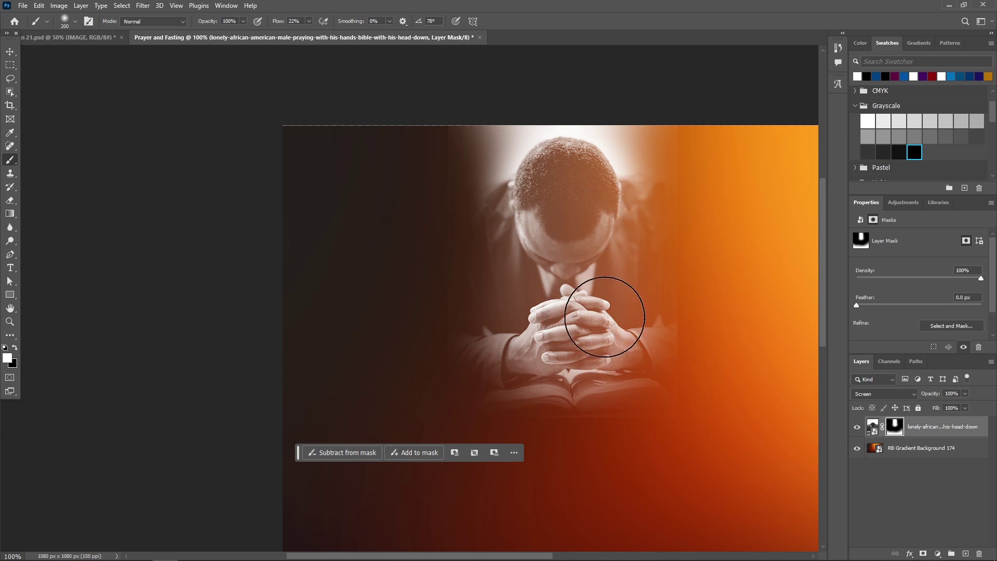
click(10, 51)
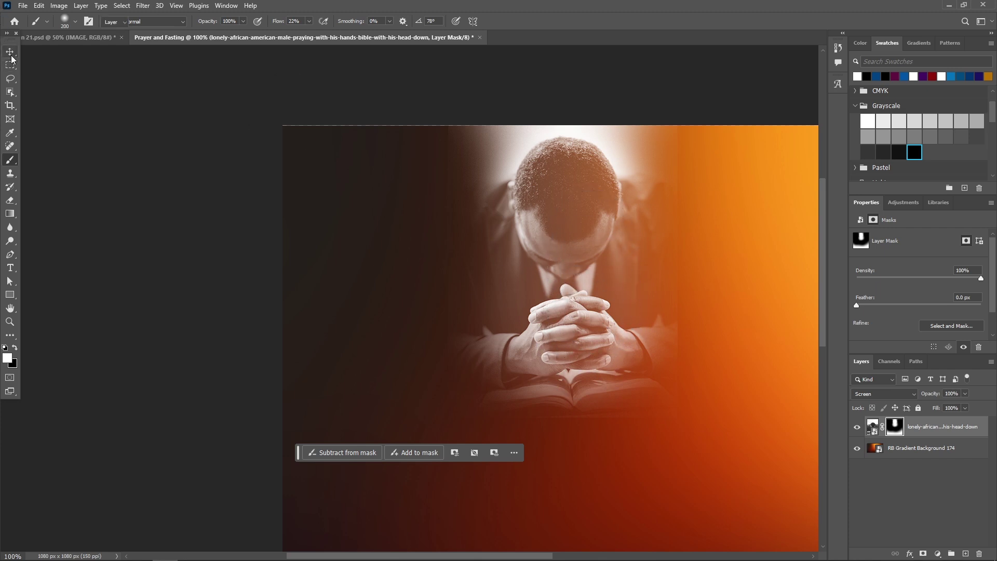
Check the available blend modes for the masked praying-man photo and keep Screen
scroll(540, 237, down, 2)
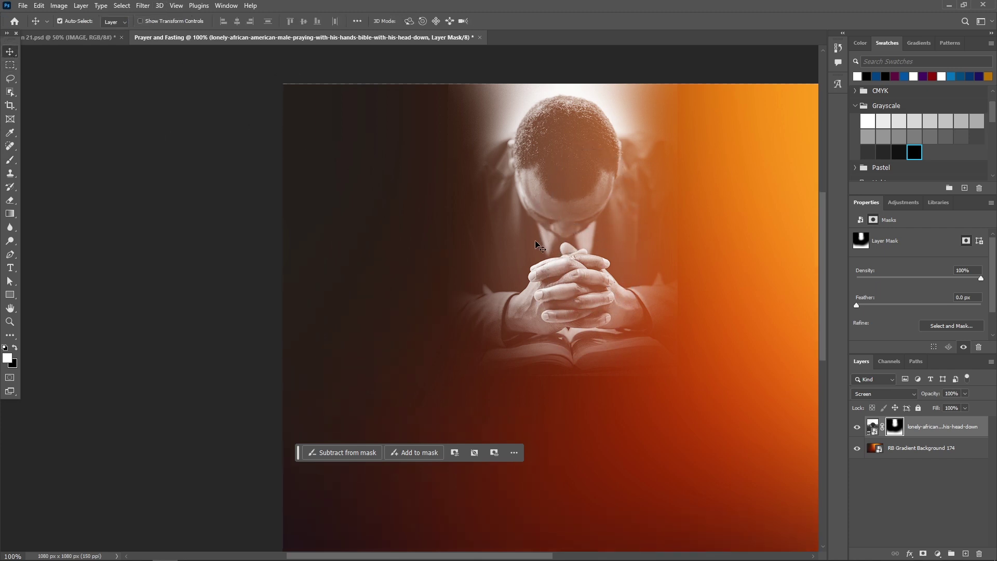
scroll(540, 238, down, 4)
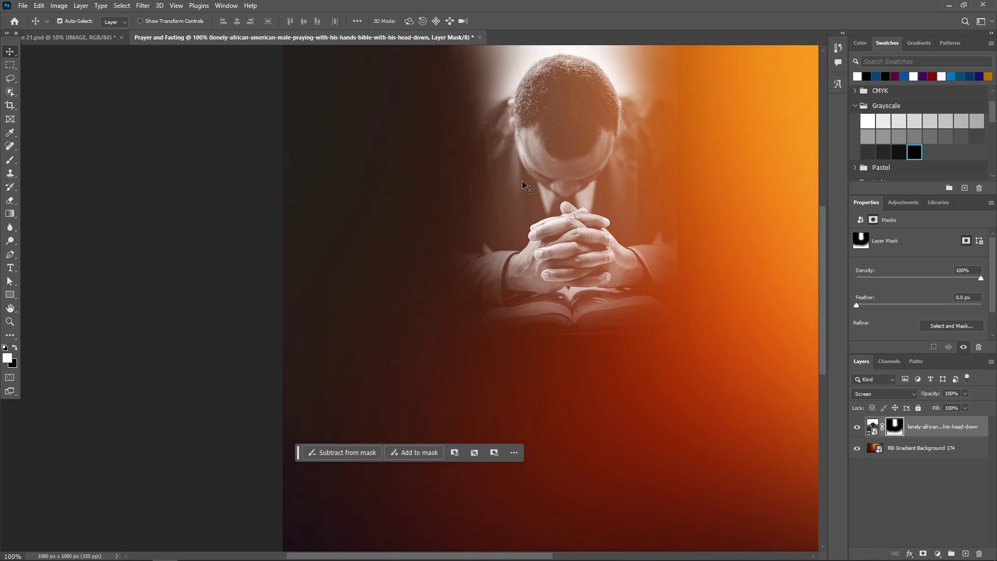
scroll(568, 197, up, 4)
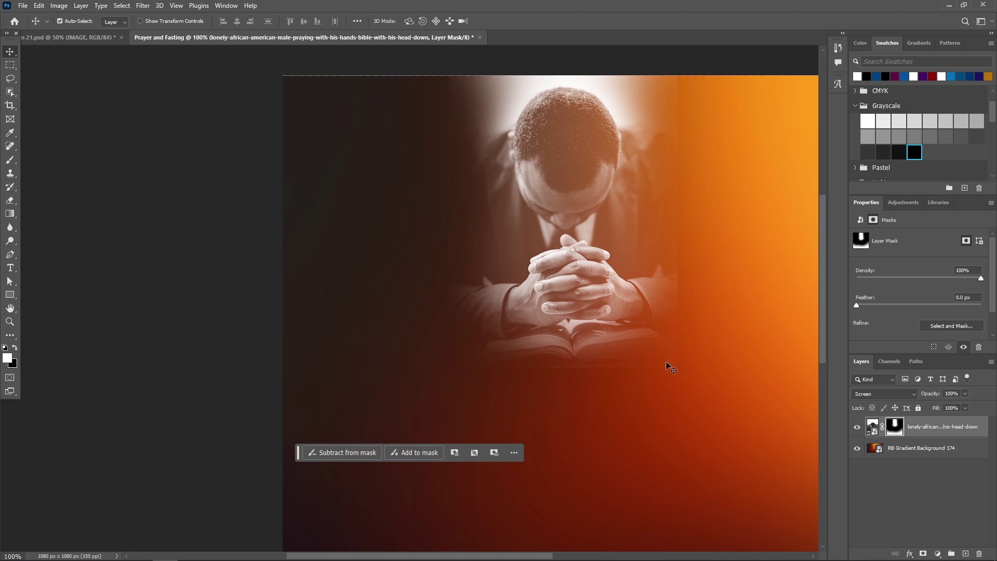
click(877, 395)
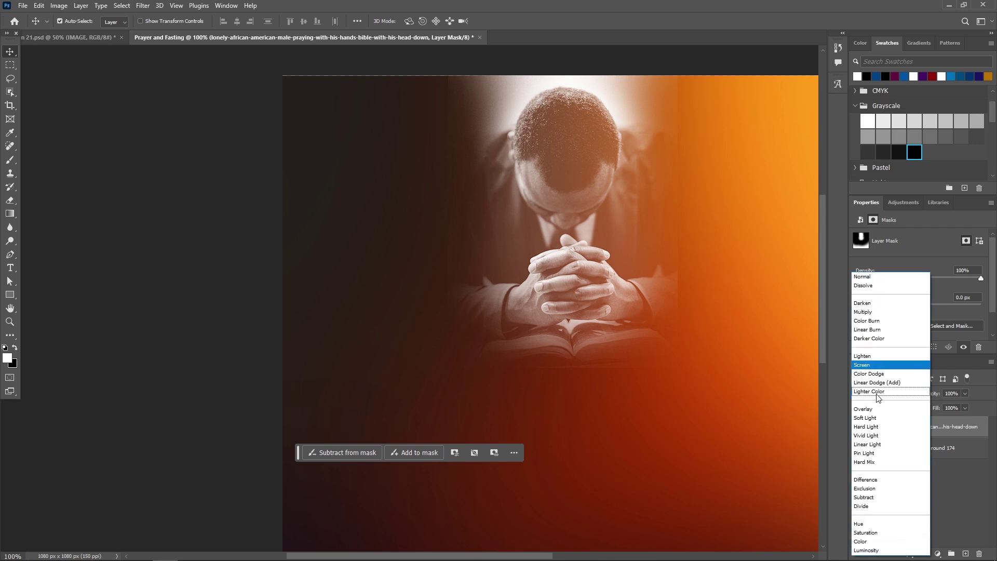
click(873, 366)
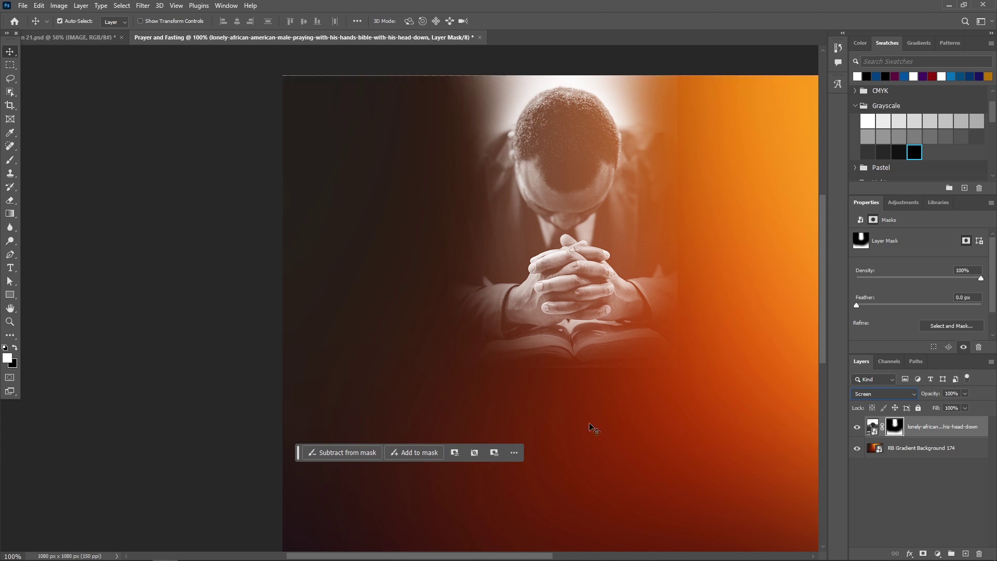
click(15, 348)
click(375, 383)
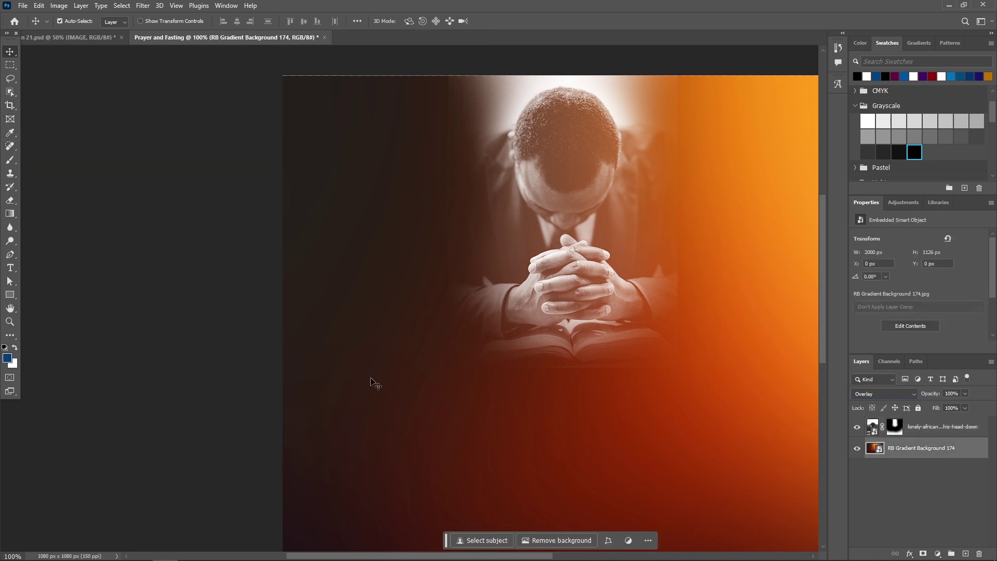
click(939, 431)
key(b)
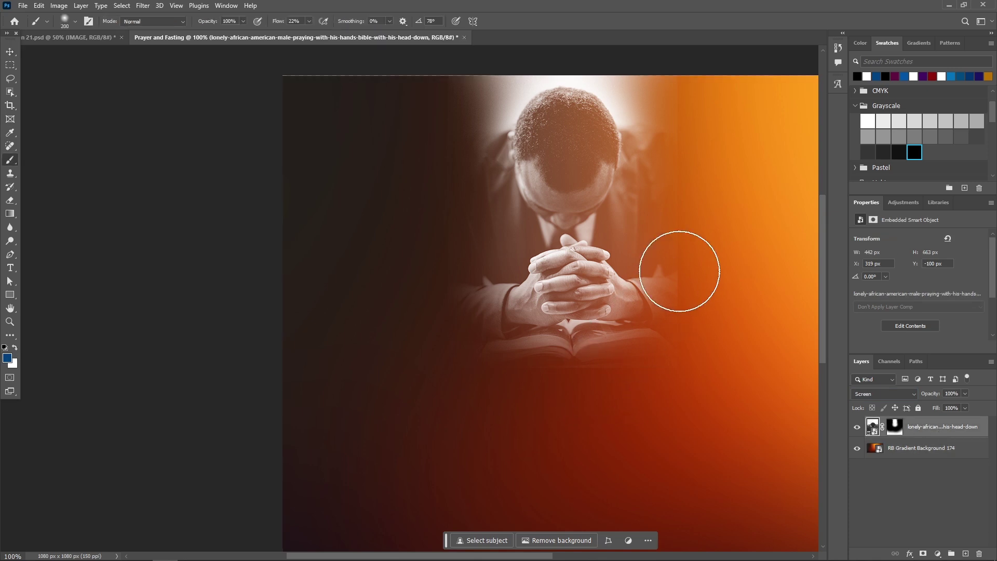
key(ctrl+shift+alt+n)
drag(704, 201, 707, 250)
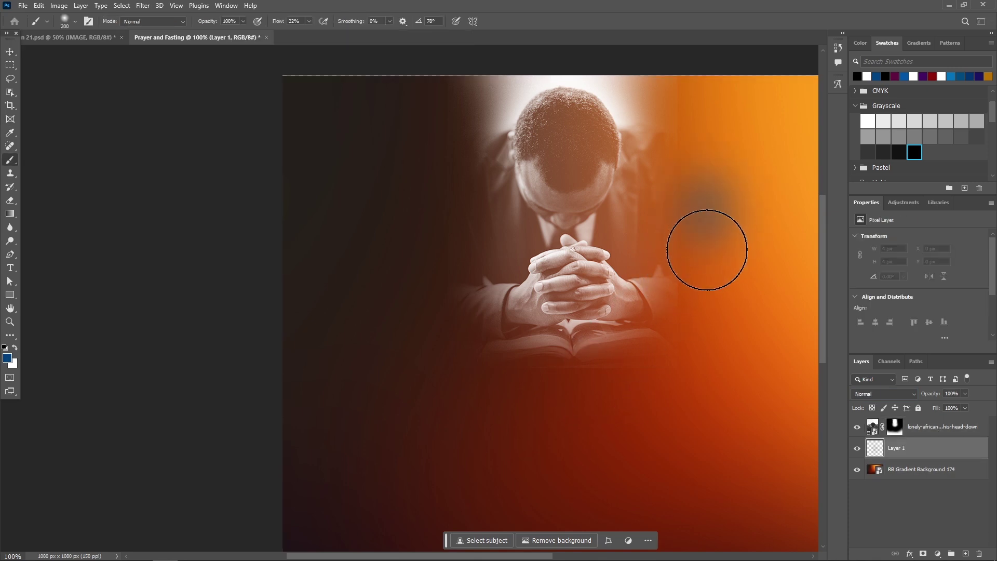
key(ctrl+z)
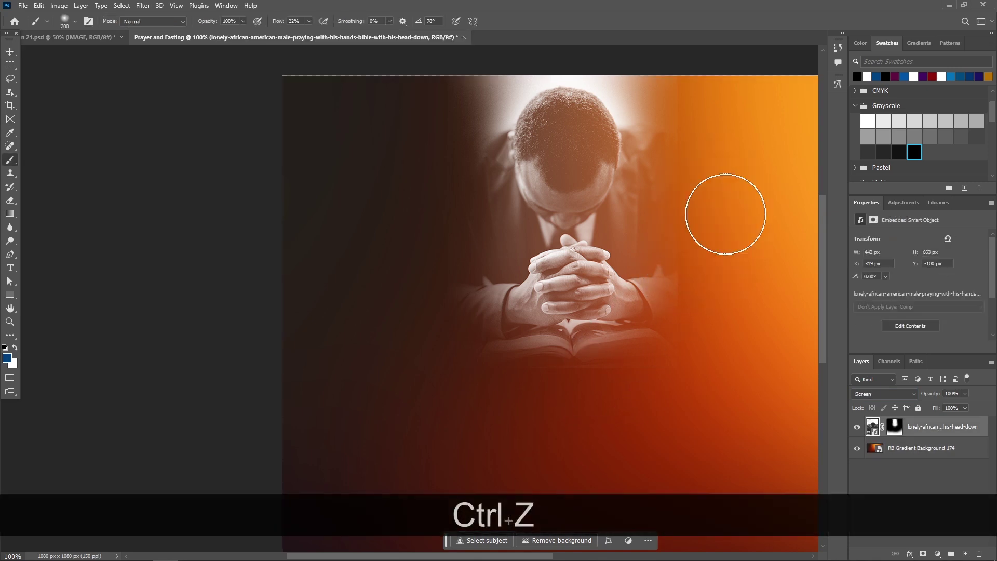
Paint black on the photo's layer mask along its right edge to soften the remaining hard line
click(894, 427)
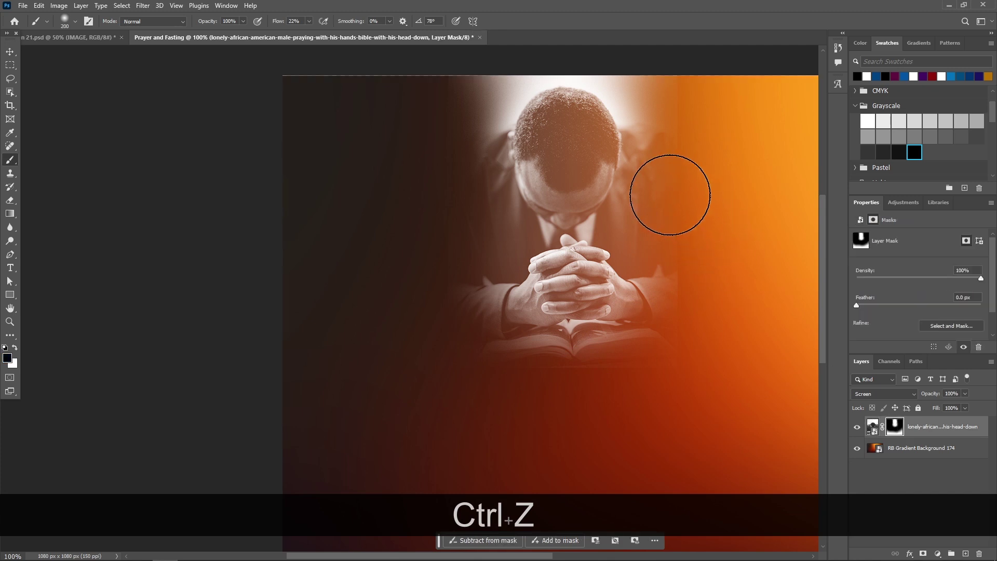
mouse_move(685, 128)
mouse_down()
mouse_move(701, 343)
mouse_move(693, 349)
mouse_up()
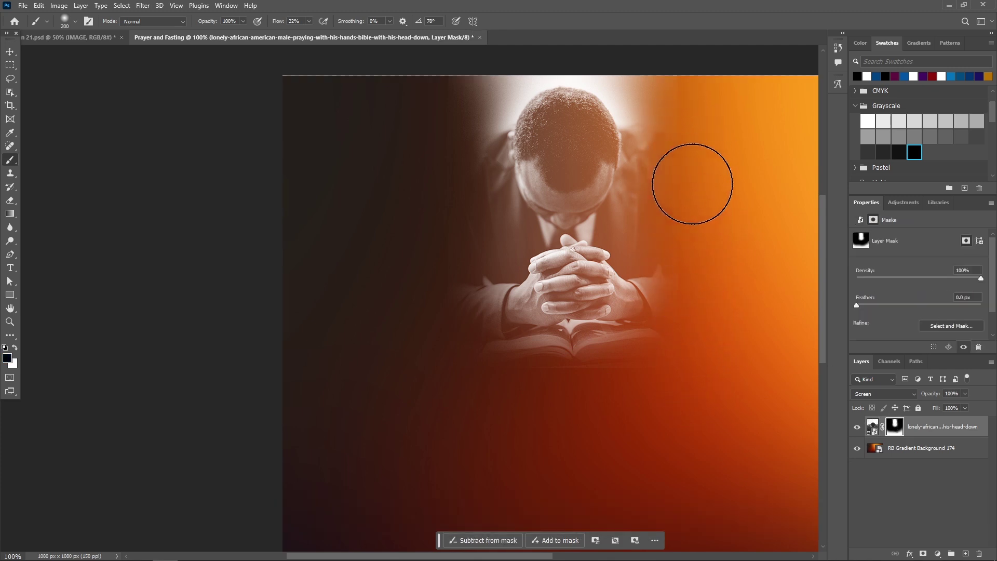
click(9, 53)
key(ctrl+KP_Subtract)
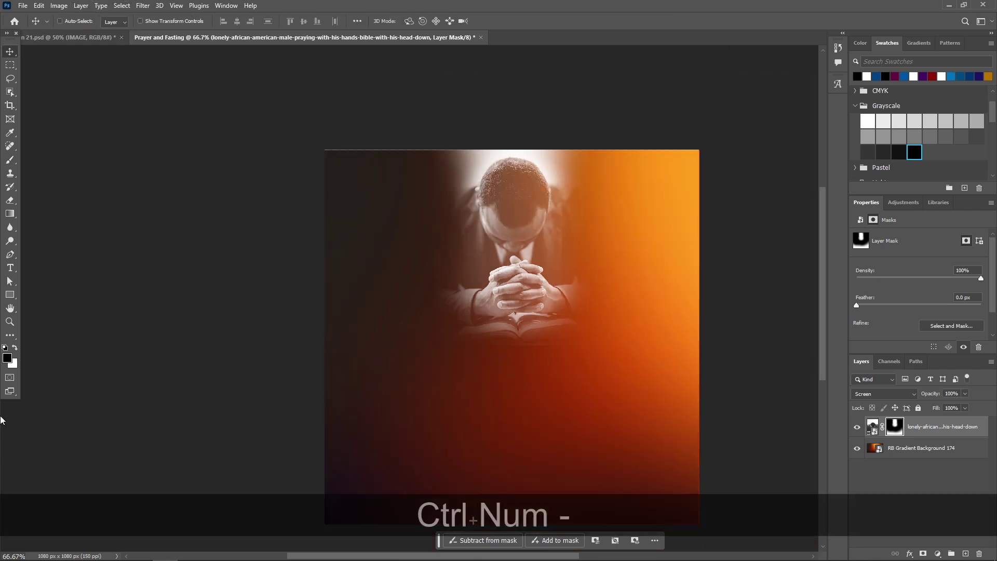
scroll(509, 336, down, 3)
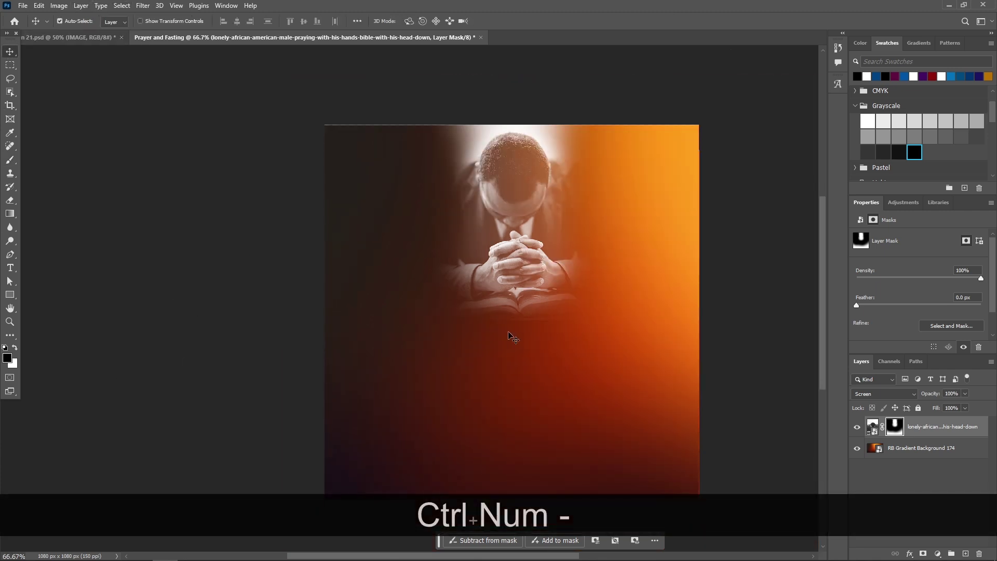
key(ctrl+KP_Add)
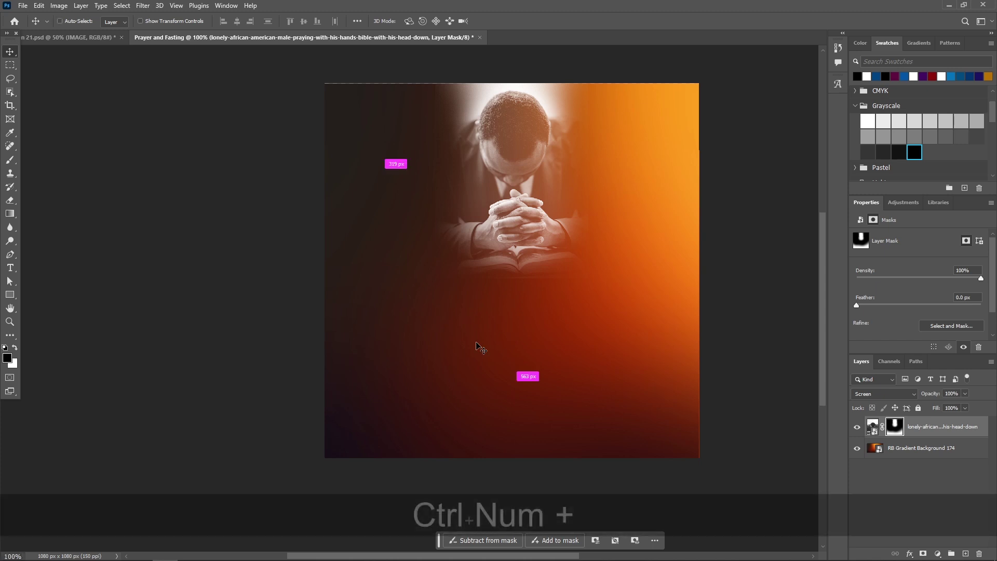
key(ctrl+KP_Subtract)
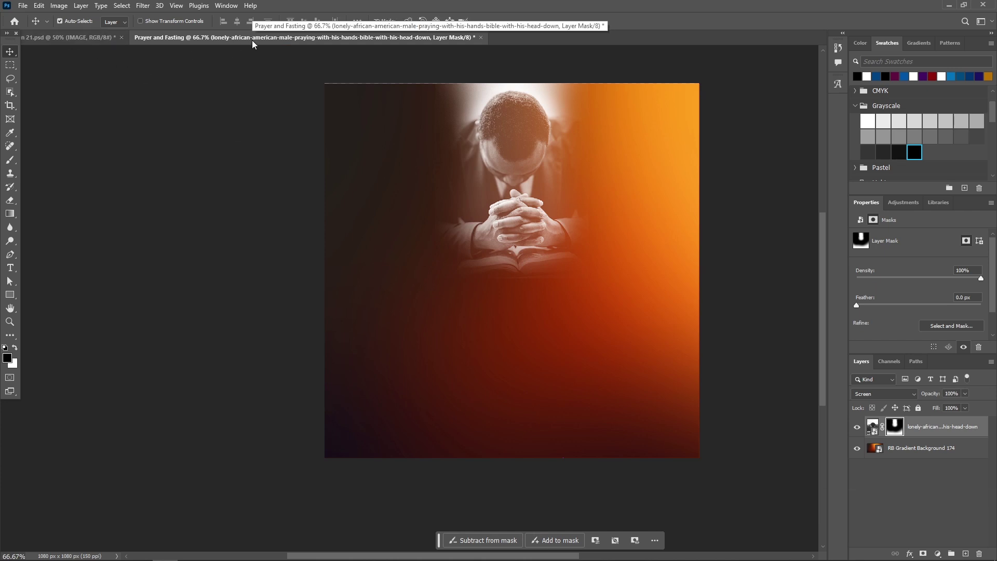
Review the working spaces, color management policies and conversion options in the color settings
click(58, 7)
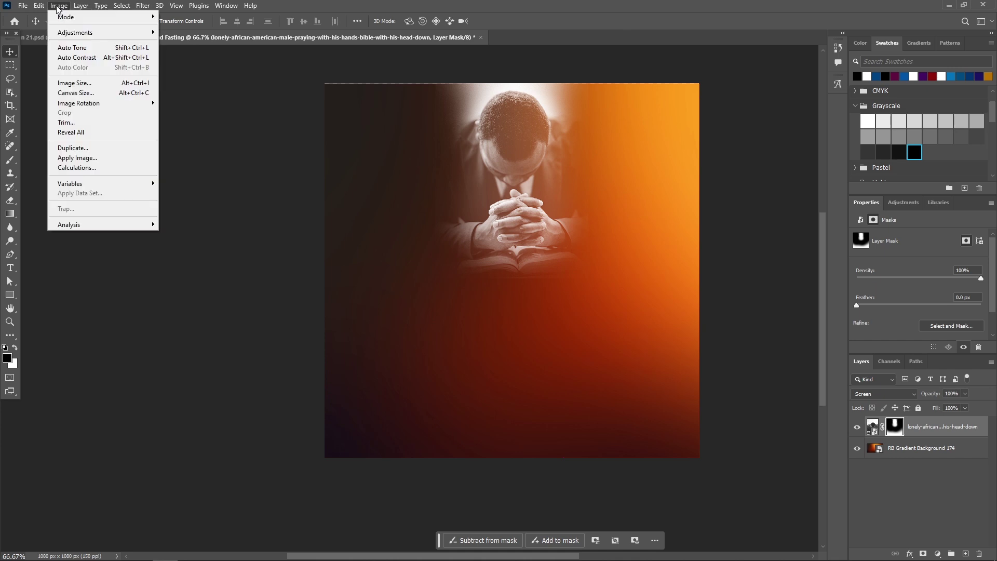
mouse_move(47, 9)
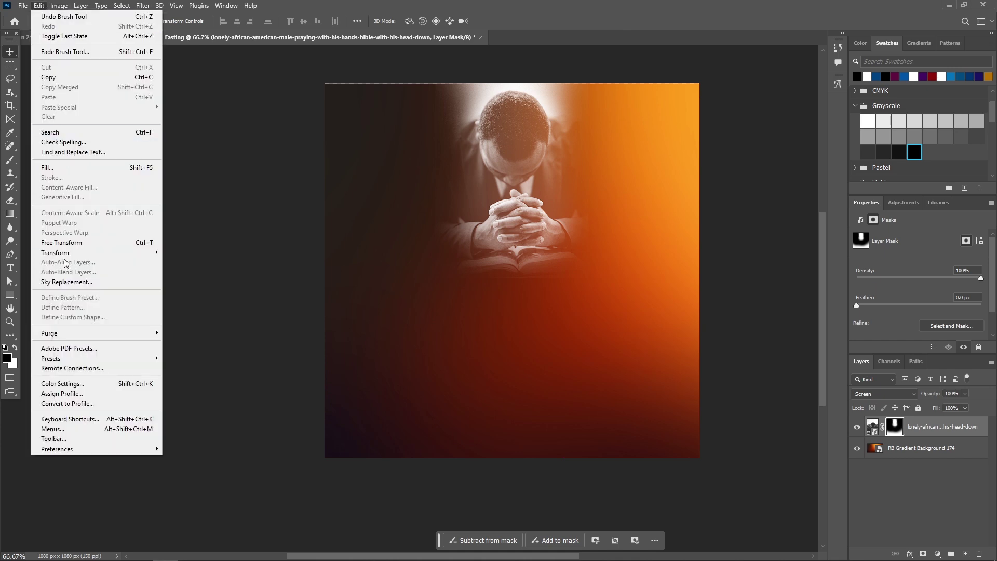
click(71, 387)
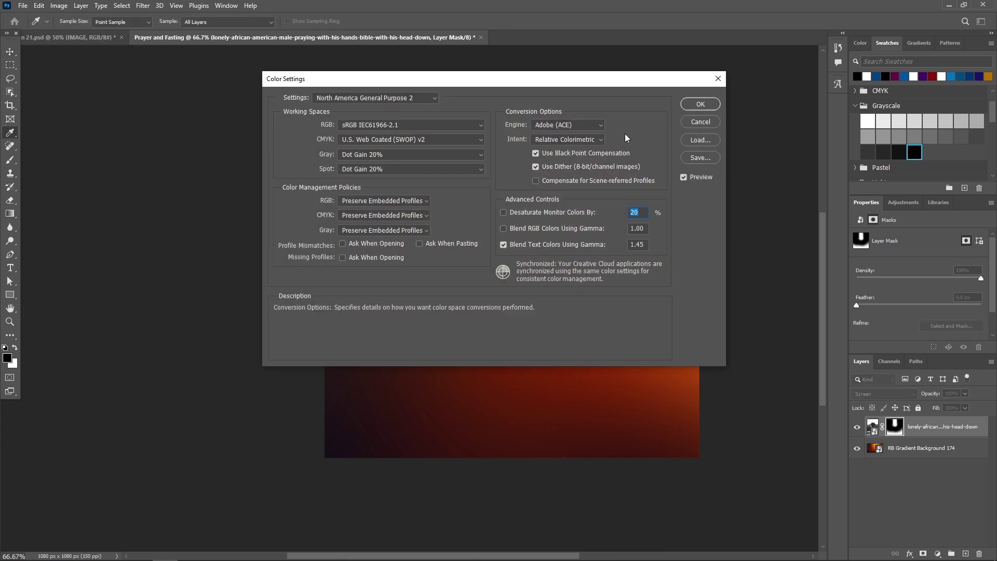
click(698, 128)
click(39, 6)
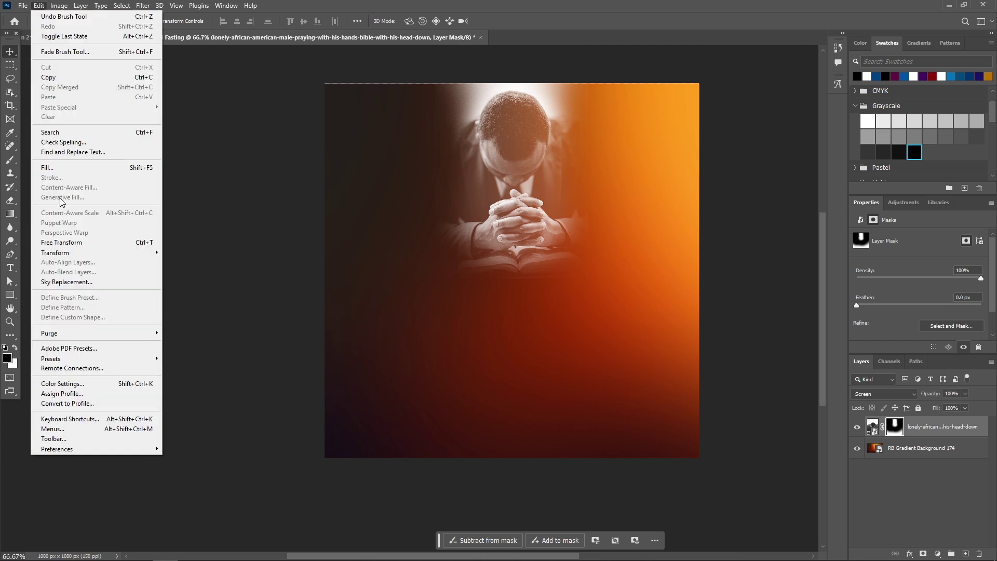
click(61, 385)
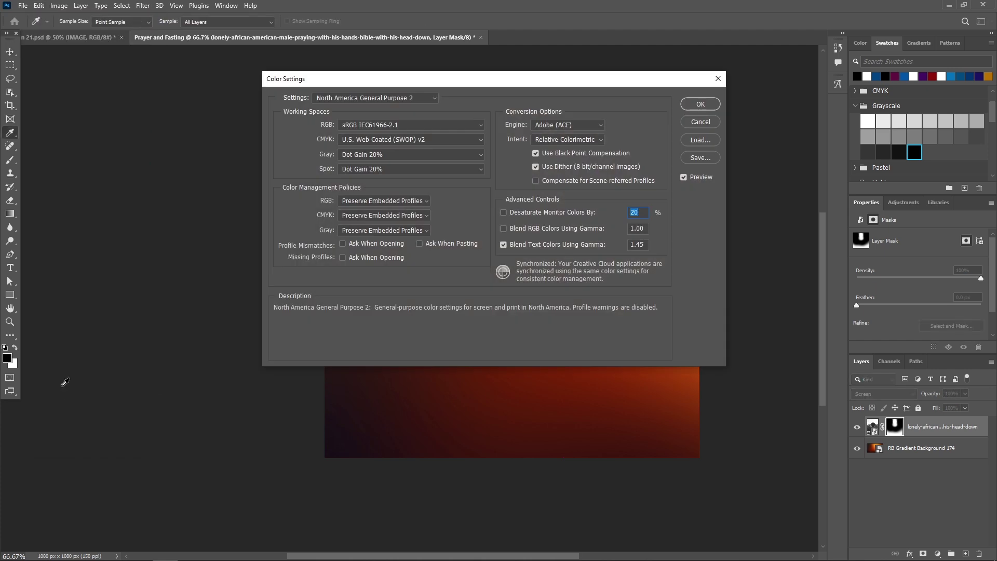
click(700, 104)
click(40, 6)
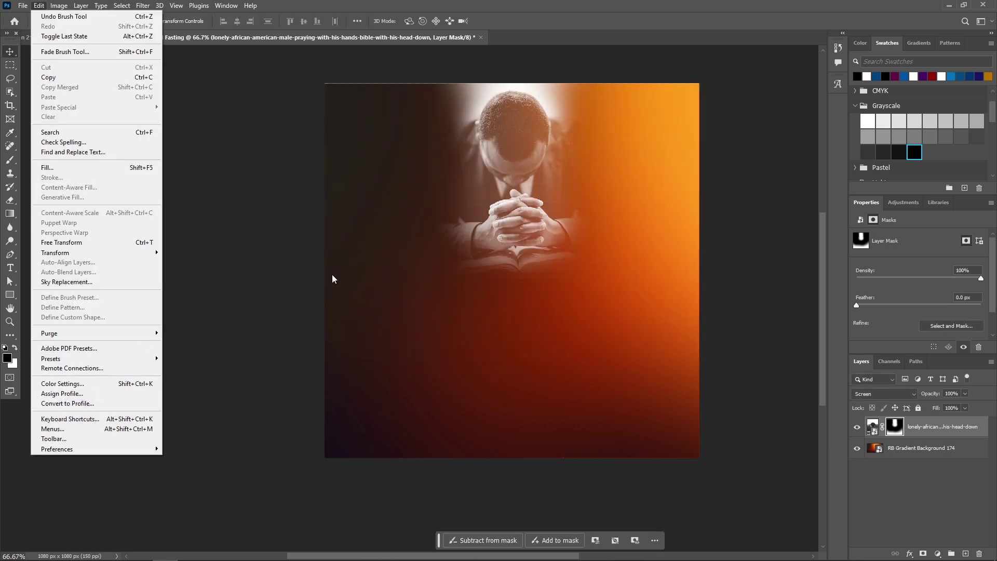
click(405, 254)
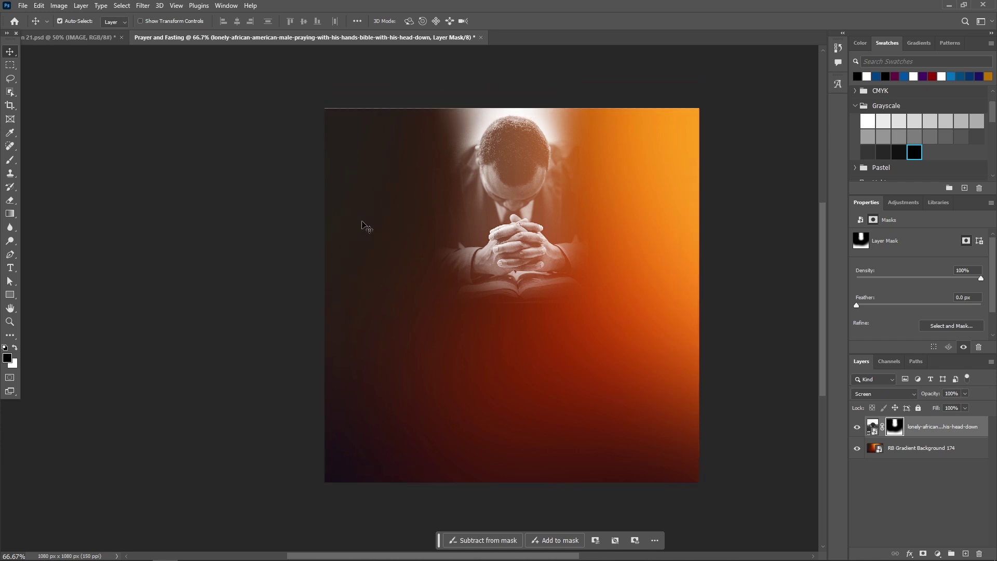
key(ctrl+KP_Add)
key(ctrl+KP_Subtract)
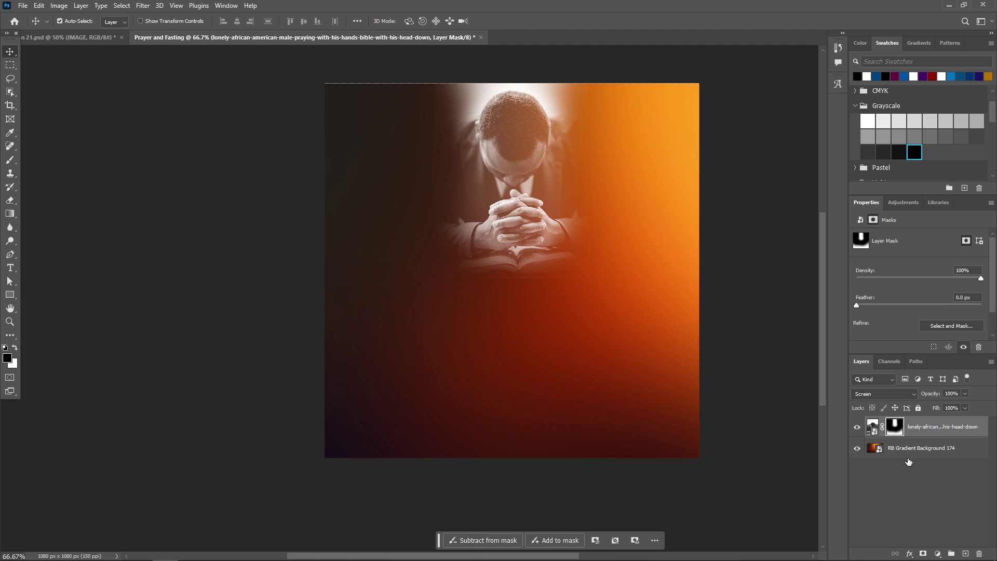
Add a layer mask to the RB Gradient Background 174 layer
click(909, 455)
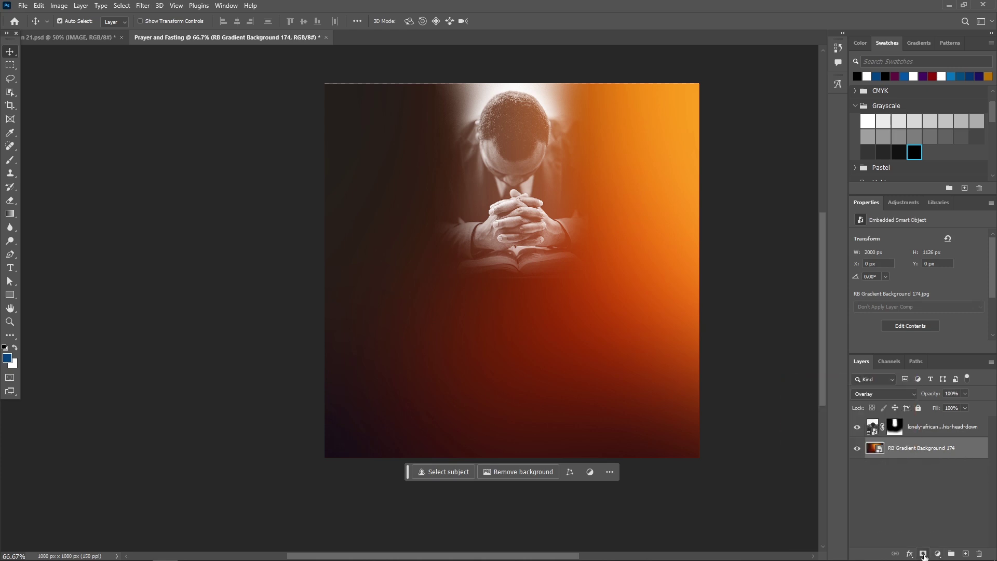
click(924, 555)
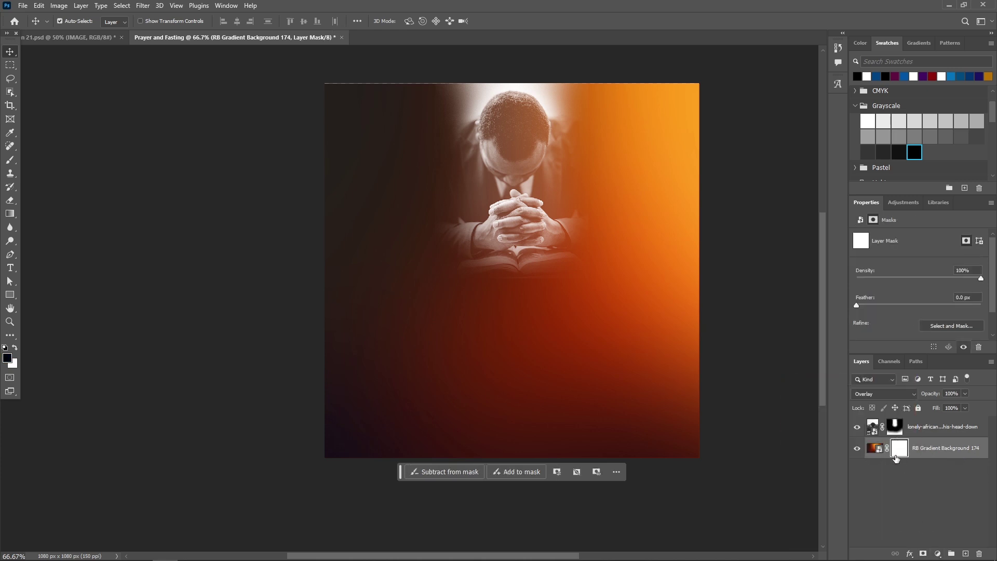
click(934, 455)
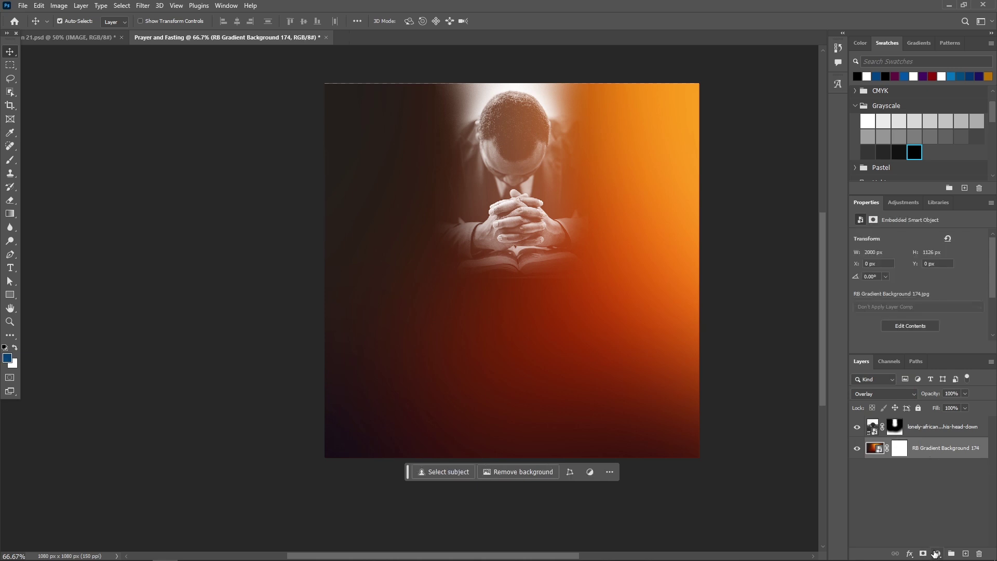
Add a black solid color fill layer and move it below the RB Gradient Background 174 layer
click(937, 554)
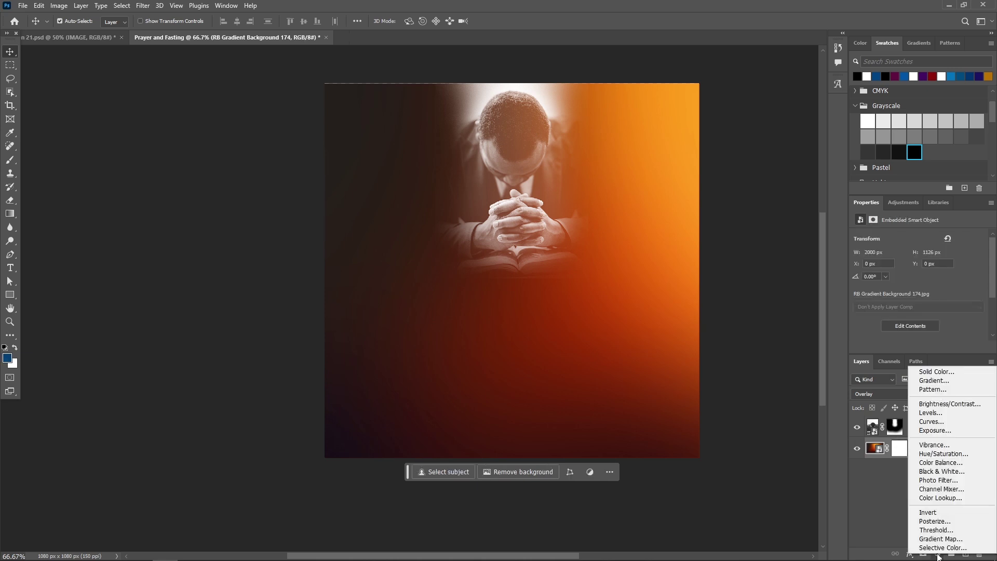
click(932, 371)
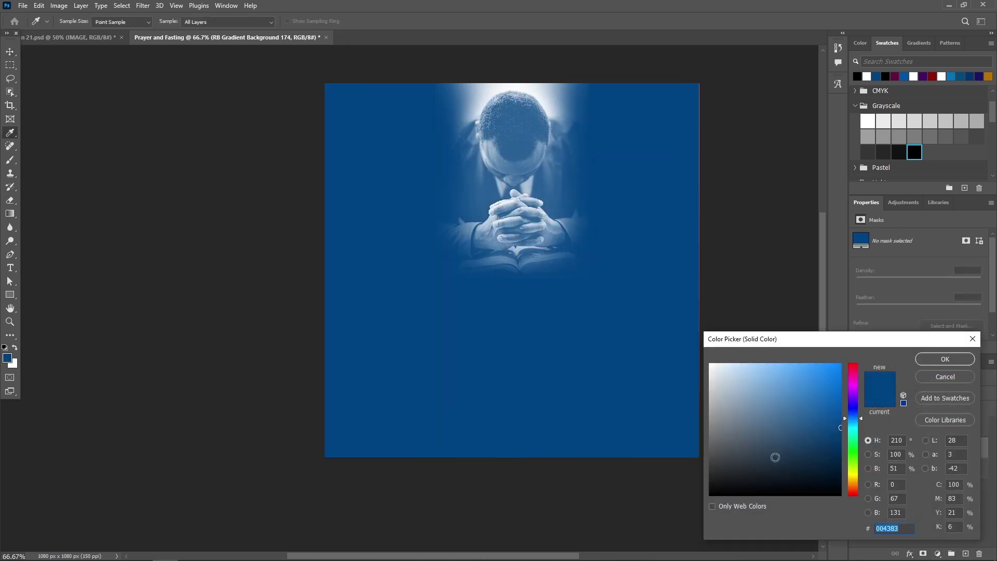
drag(784, 451, 663, 542)
click(945, 359)
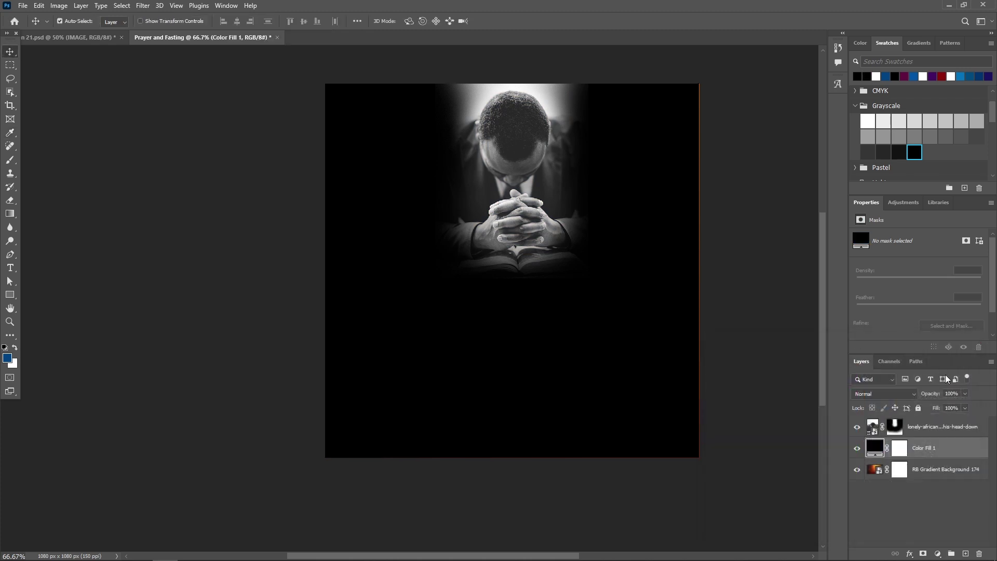
drag(920, 449, 903, 464)
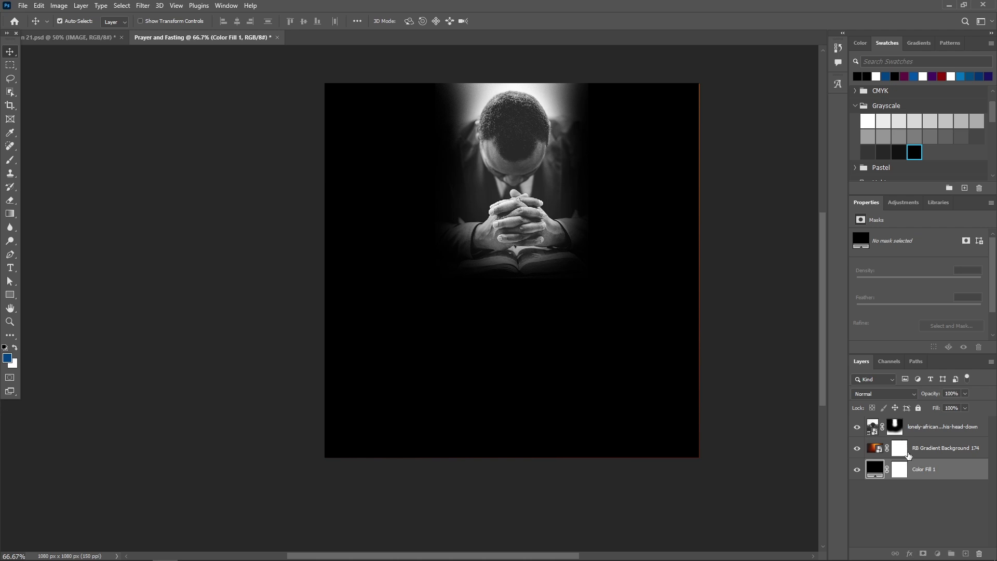
Toggle the visibility of the black fill layer to compare the design with and without it
click(907, 455)
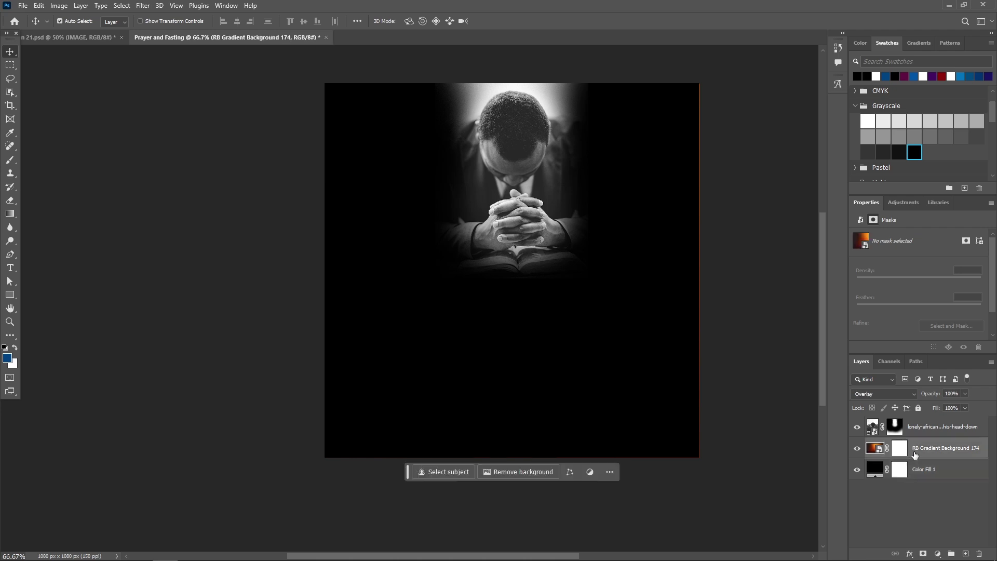
click(915, 455)
click(914, 476)
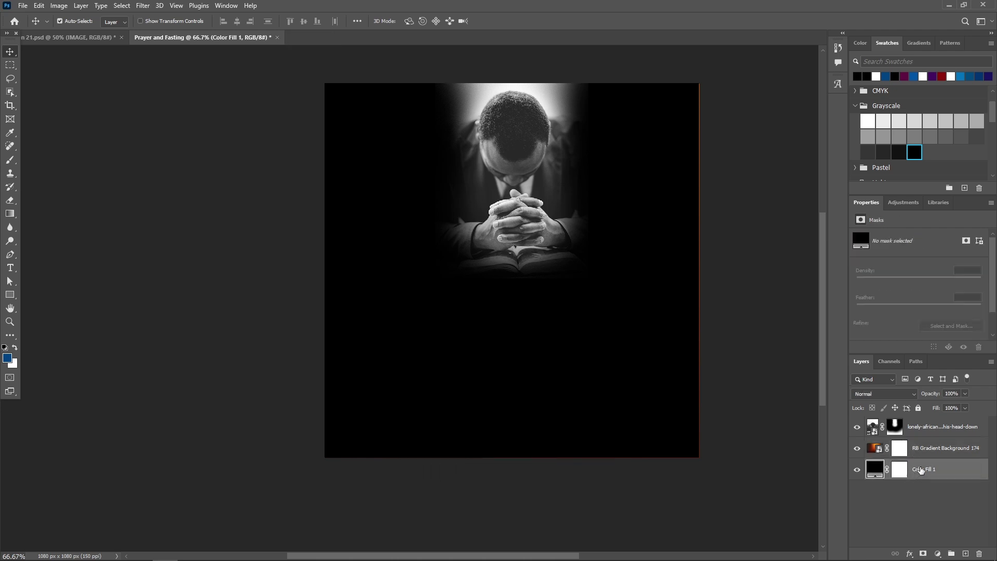
click(858, 455)
click(856, 469)
click(856, 469)
click(856, 469)
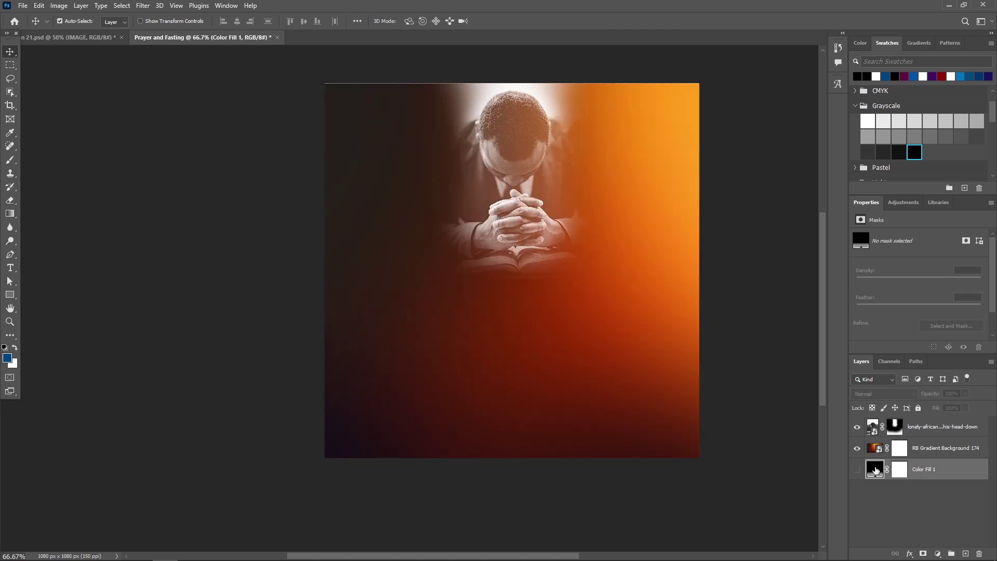
Set the blend mode of the RB Gradient Background 174 layer to Normal
click(935, 455)
click(877, 395)
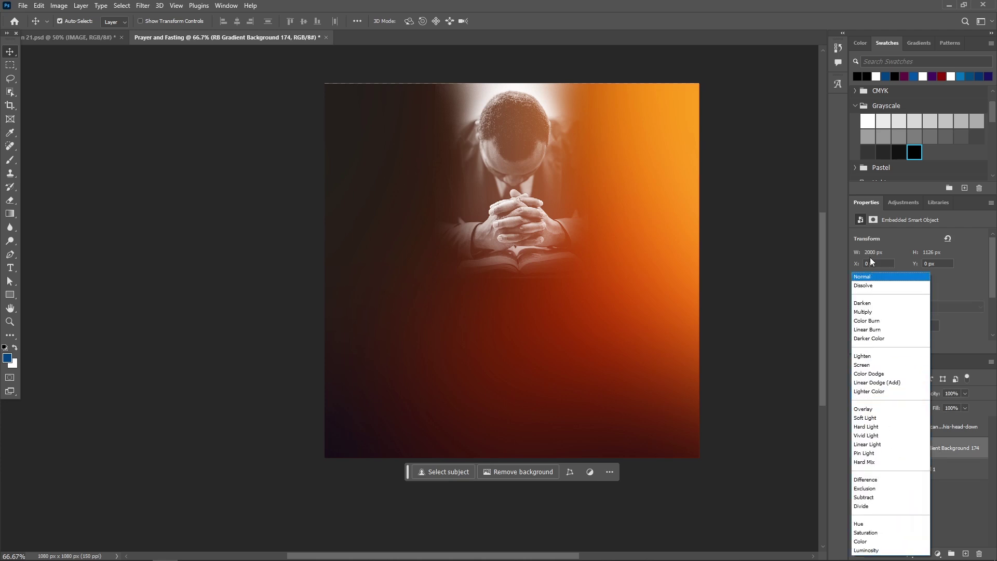
click(866, 274)
click(794, 383)
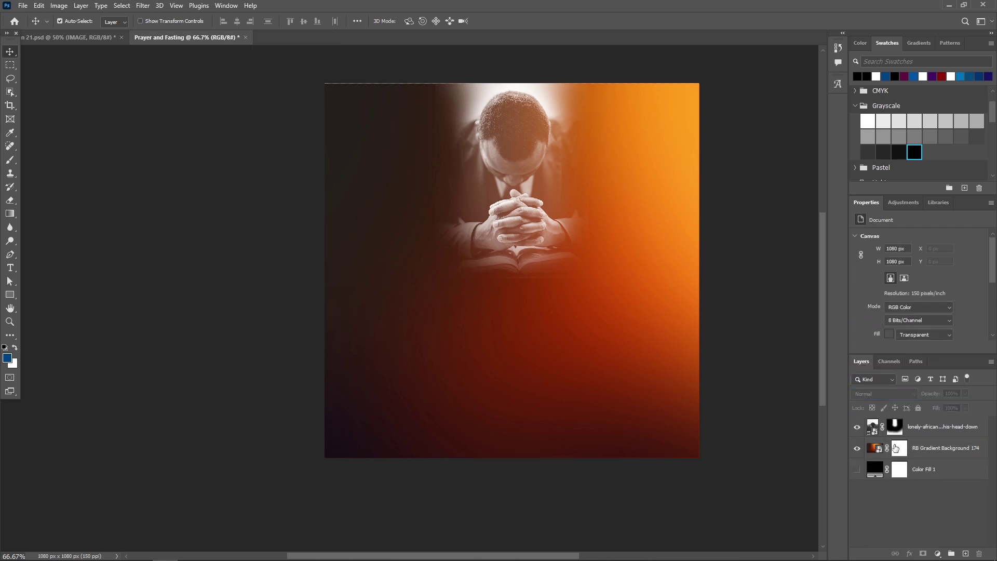
Set the brush to 1000 px with 50% opacity for painting on the gradient background's layer mask
click(896, 451)
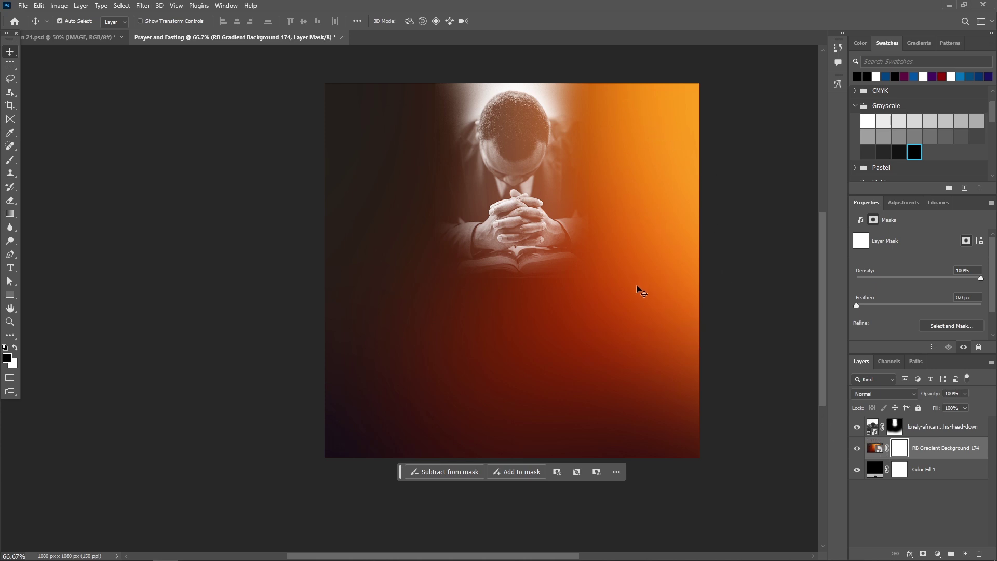
key(b)
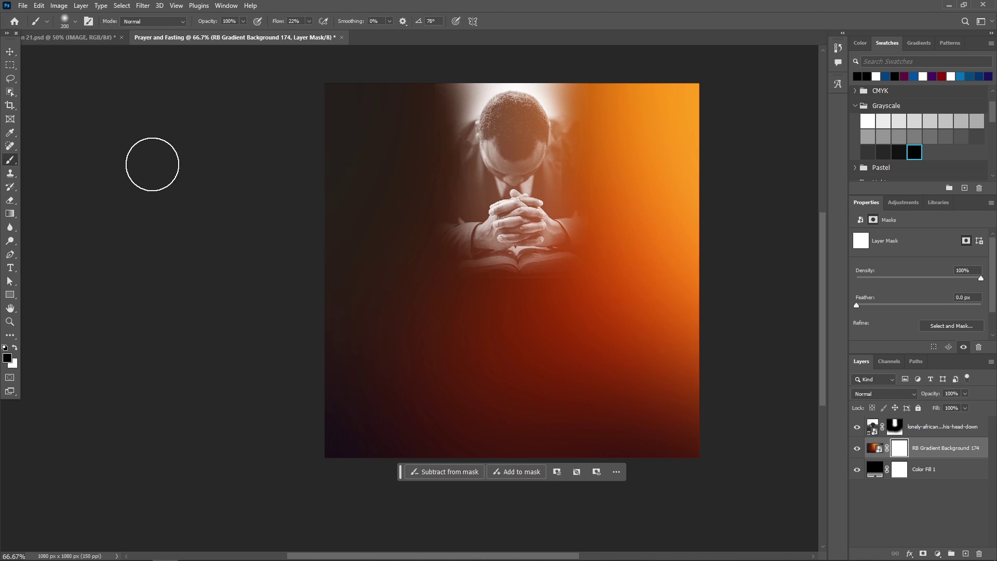
click(9, 52)
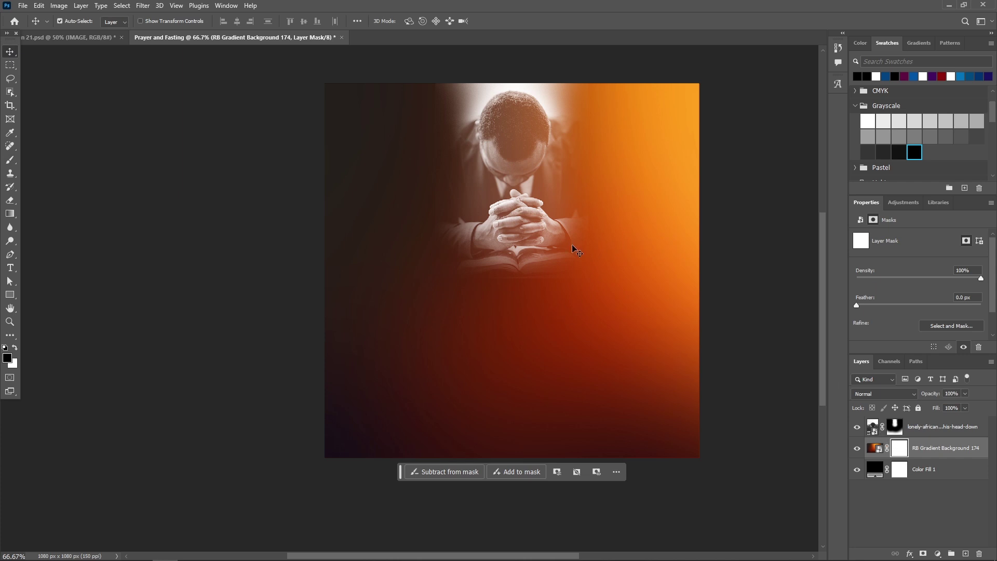
click(235, 148)
click(899, 448)
key(b)
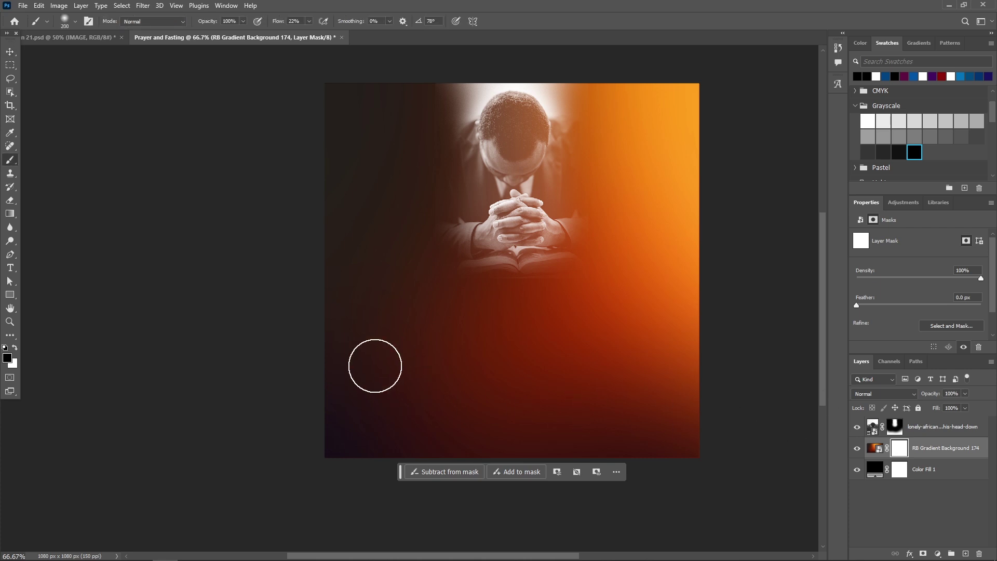
key(bracketright)
key(bracketright)
key(bracketright)
key(bracketright)
key(bracketright)
key(bracketright)
key(bracketright)
key(bracketright)
key(bracketright)
key(bracketright)
key(bracketright)
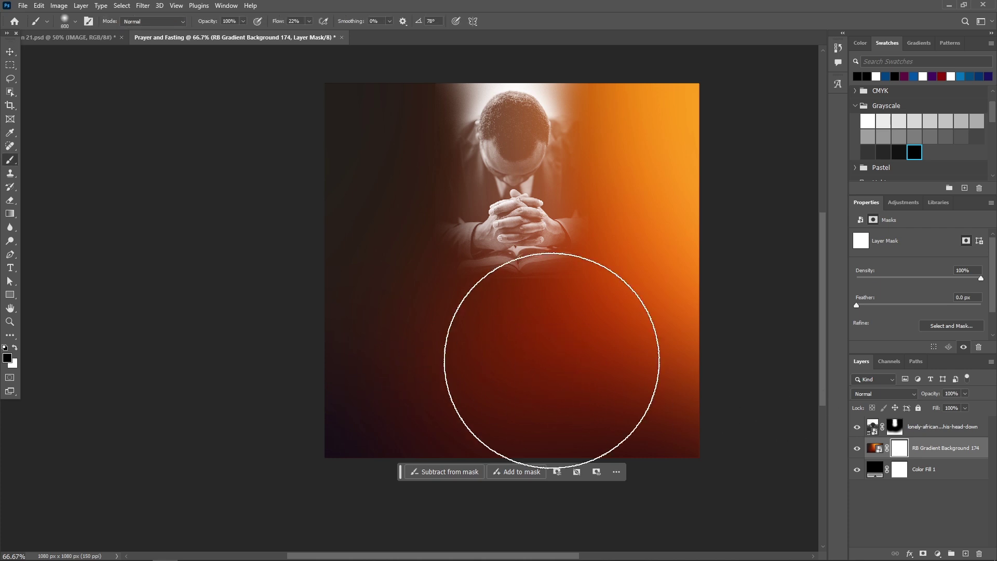
click(243, 22)
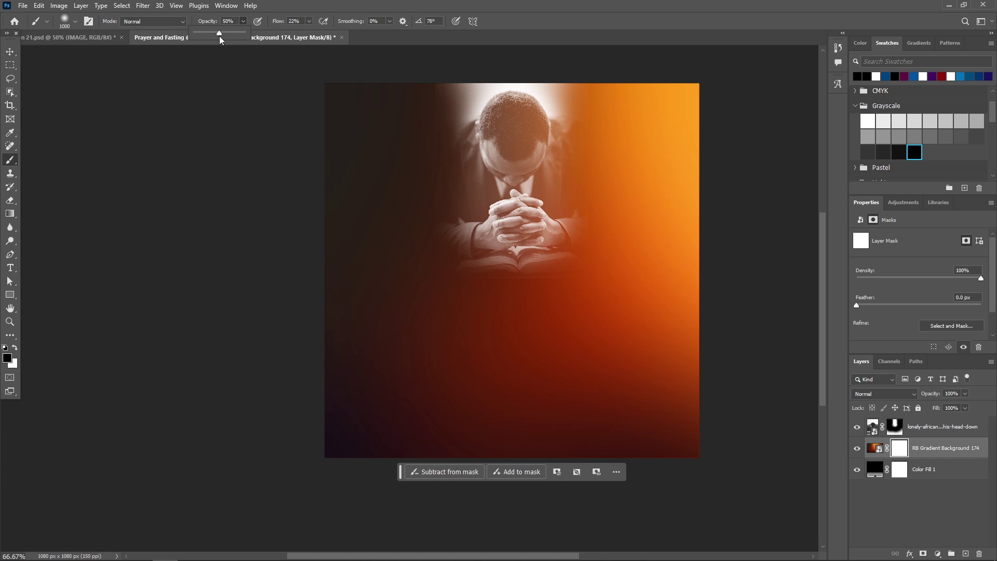
scroll(729, 201, up, 1)
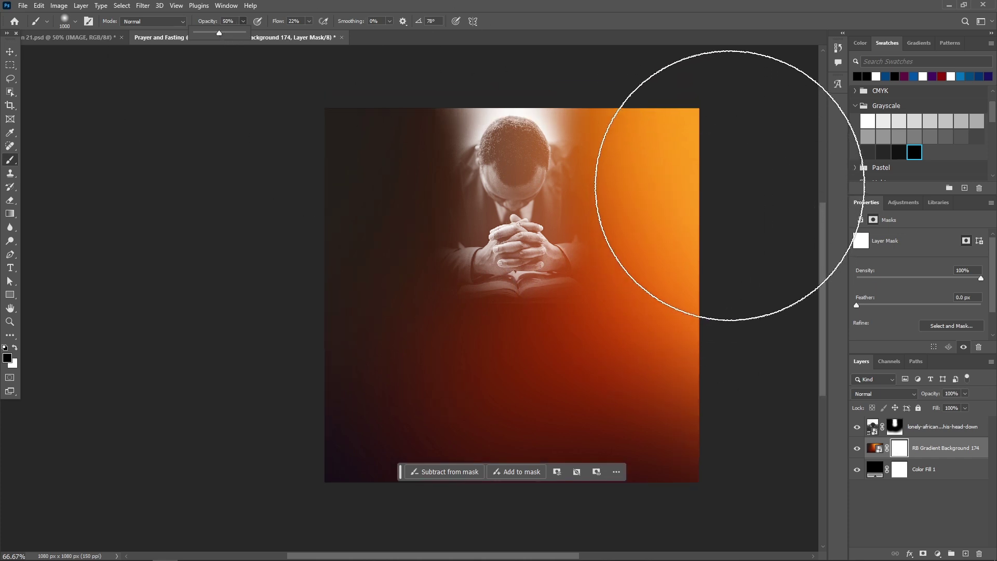
Try painting black on the mask over the gradient's orange upper-right area, and undo the painting and the added mask
mouse_move(709, 168)
mouse_down()
mouse_move(703, 123)
mouse_move(721, 318)
mouse_move(678, 163)
mouse_move(672, 88)
mouse_move(690, 89)
mouse_move(679, 28)
mouse_move(658, 18)
mouse_move(734, 131)
mouse_up()
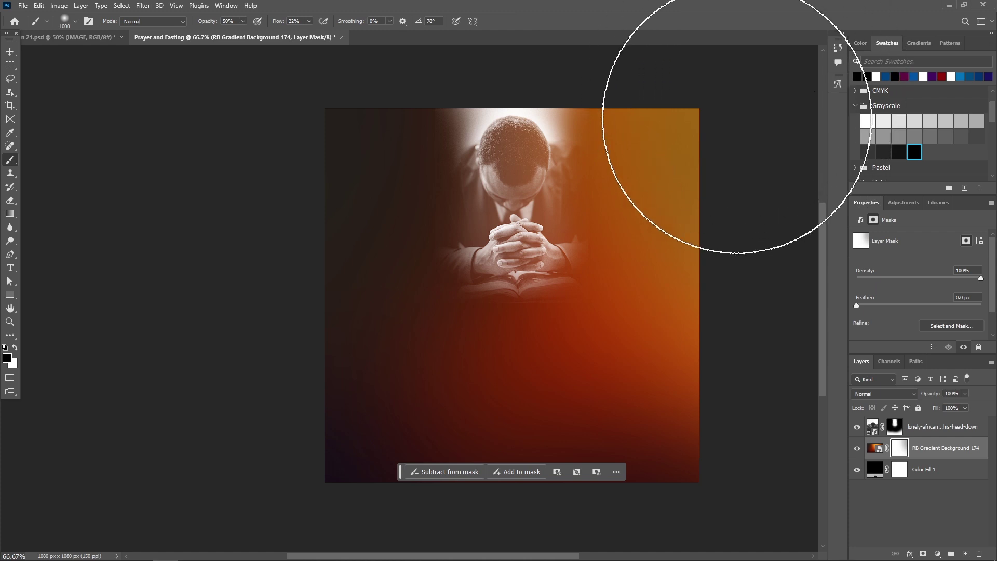
key(ctrl+z)
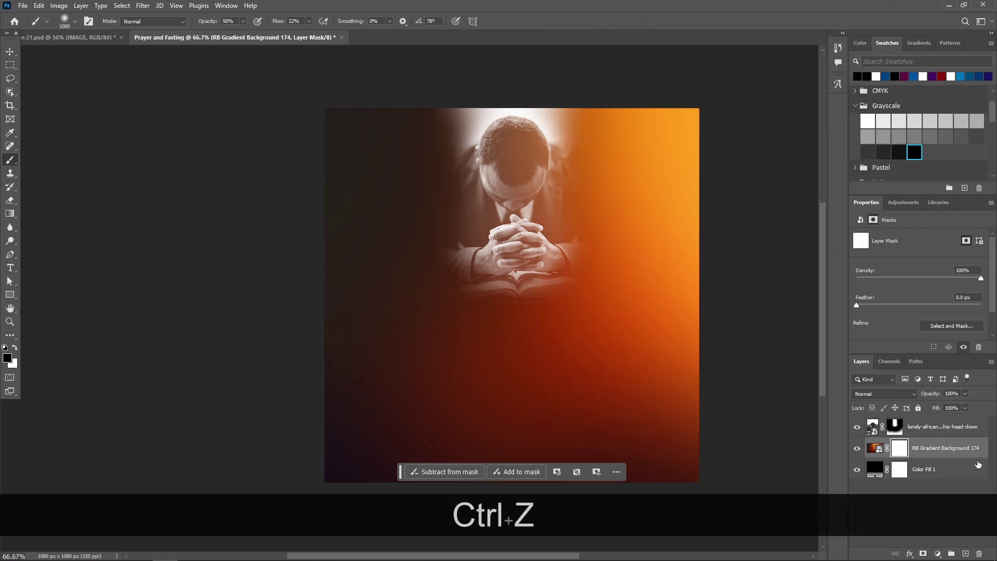
key(ctrl+z)
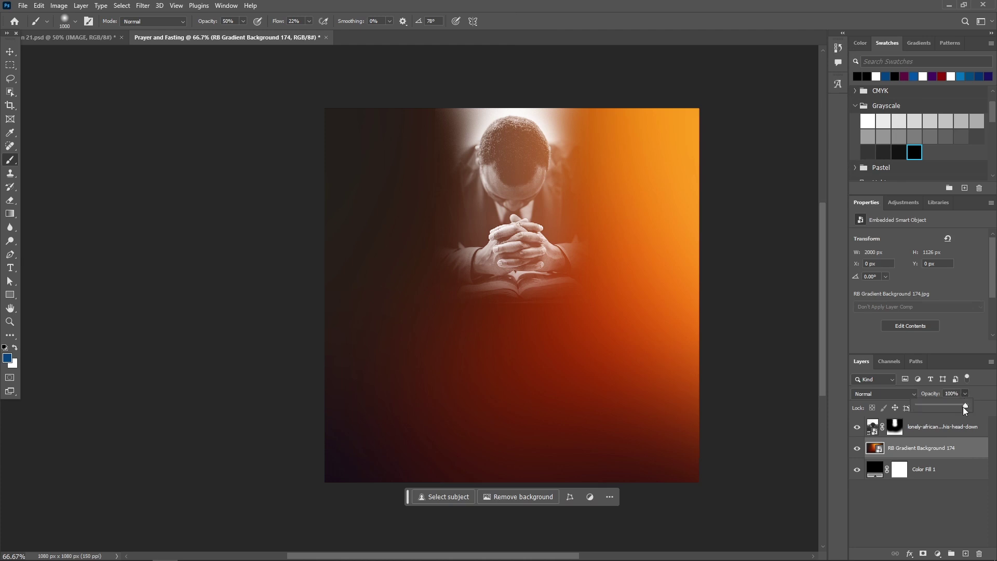
Lower the RB Gradient Background 174 layer's opacity to 77% to darken it over the black fill
drag(953, 411, 949, 411)
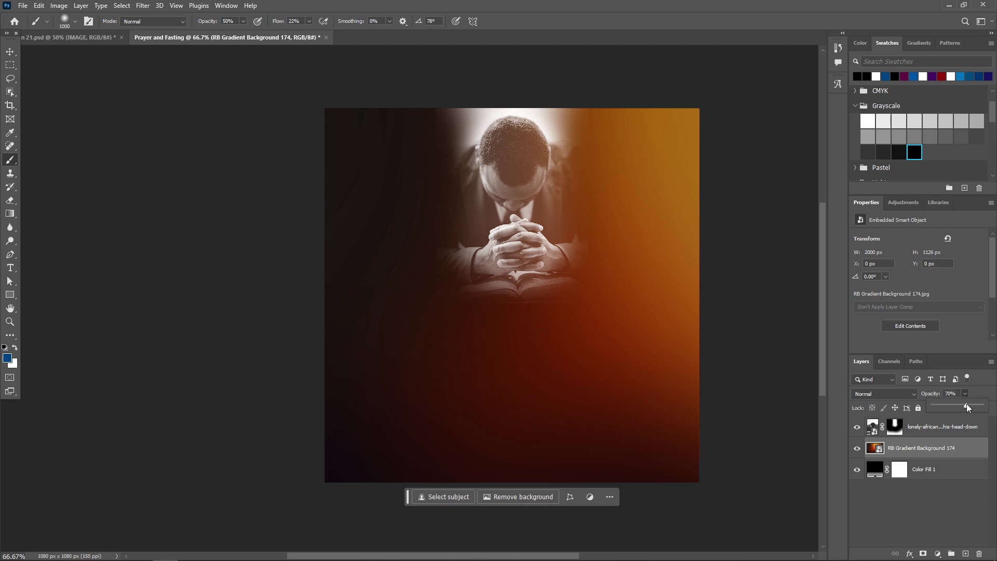
drag(973, 406, 969, 405)
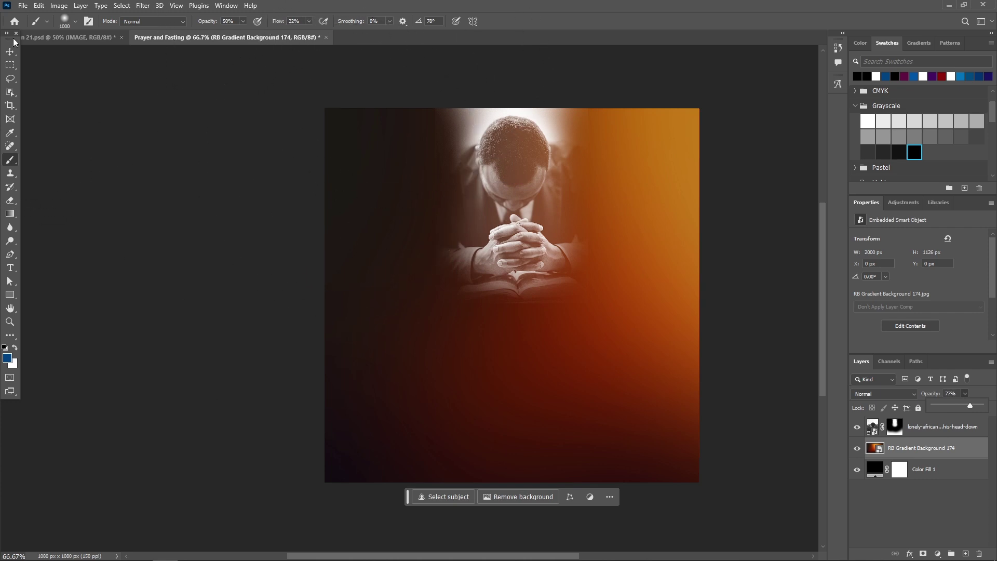
Place the RB Gradient Background 070 image as an embedded smart object above the RB Gradient Background 174 layer
click(10, 54)
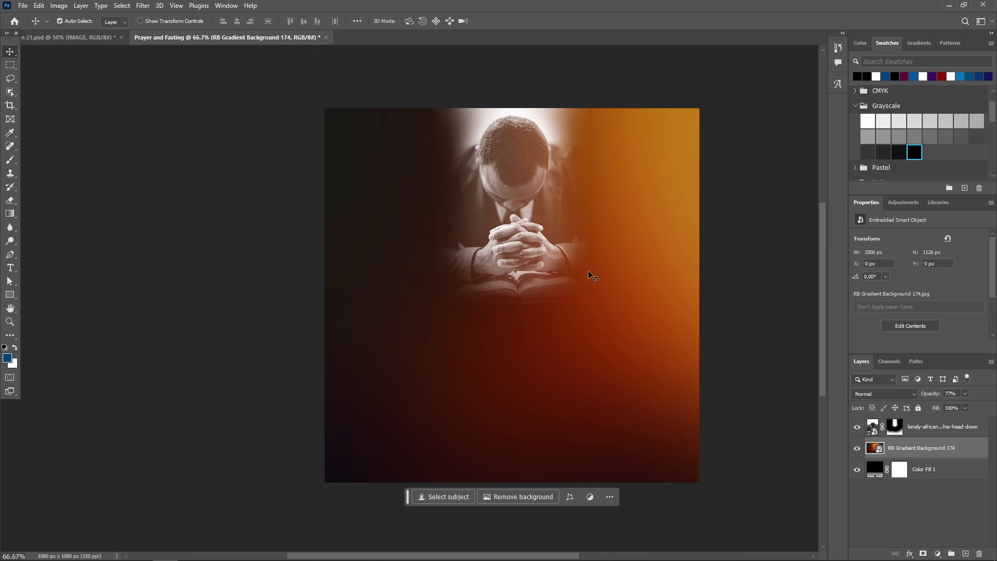
click(23, 6)
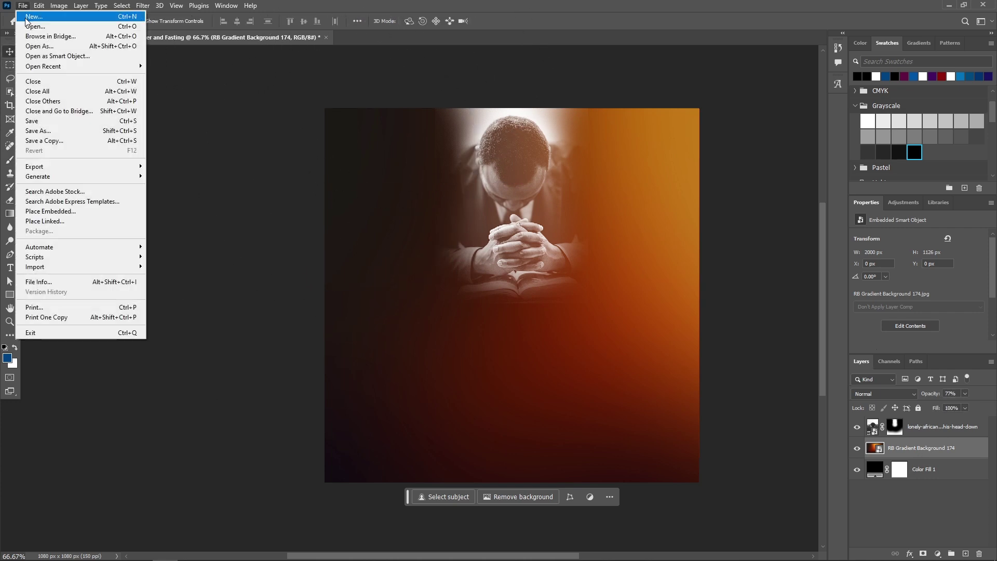
click(33, 210)
click(201, 107)
click(409, 262)
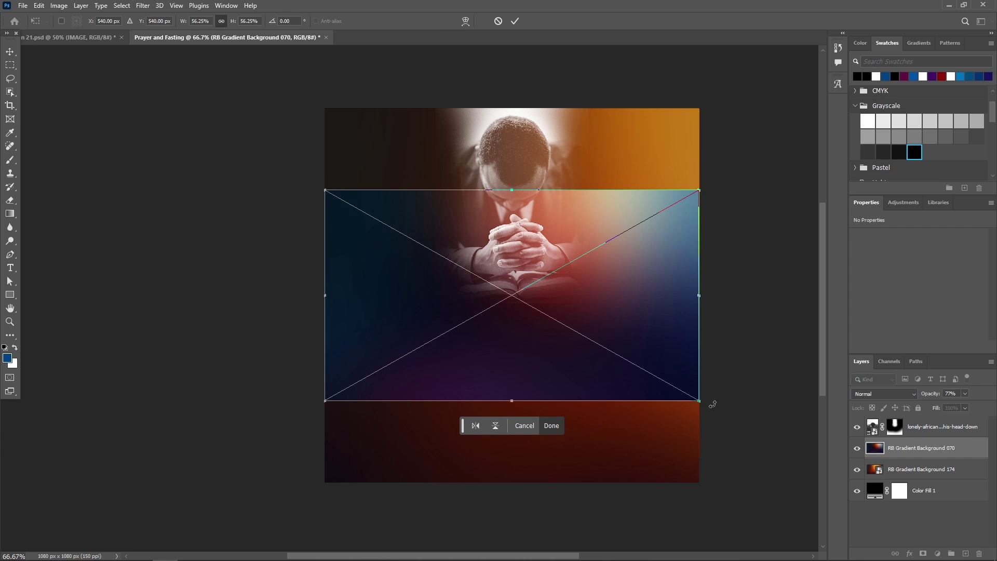
key(alt)
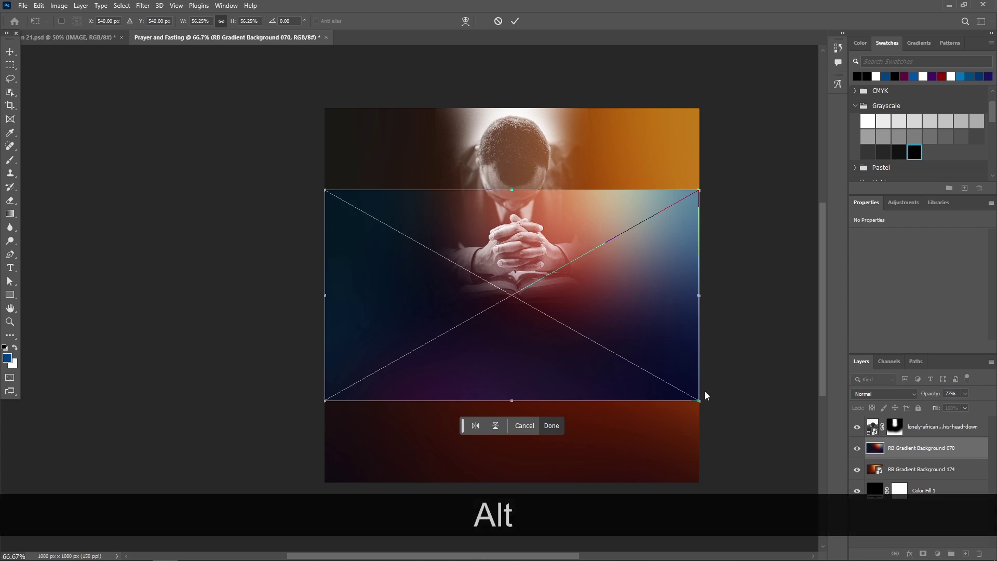
key(shift)
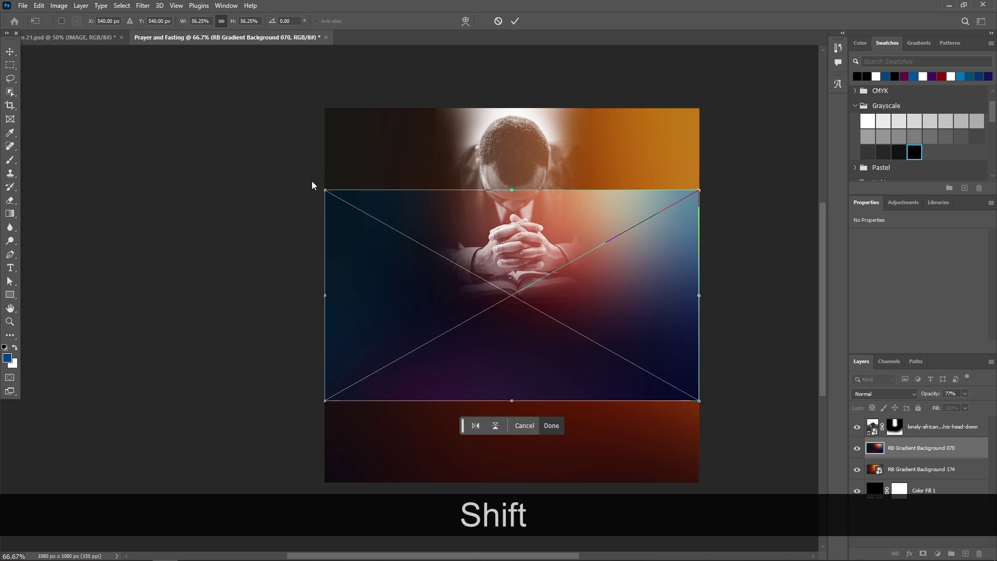
click(514, 21)
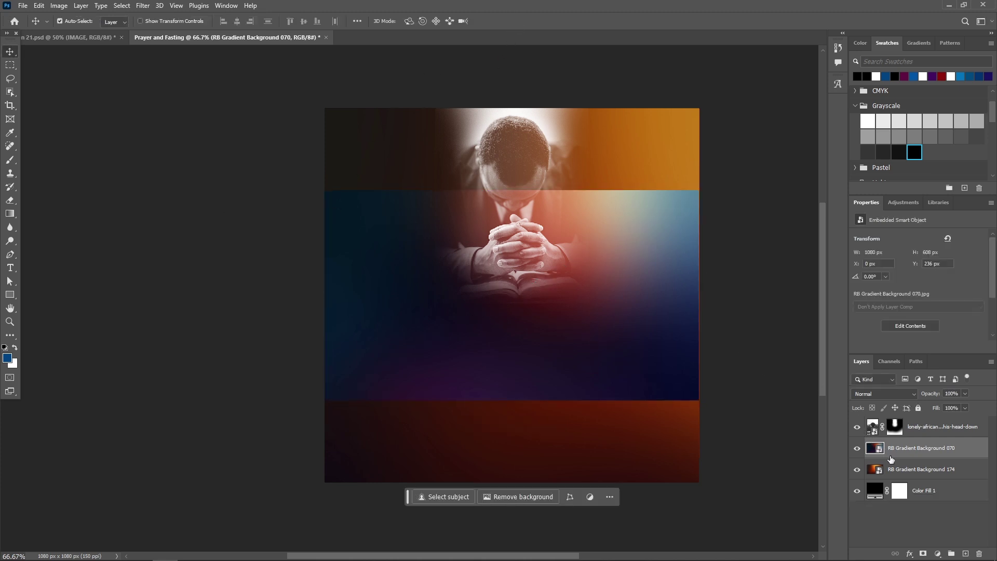
Enlarge RB Gradient Background 070 and rotate it about -135.8° to cover the canvas, with its orange glow on the left side
key(ctrl+t)
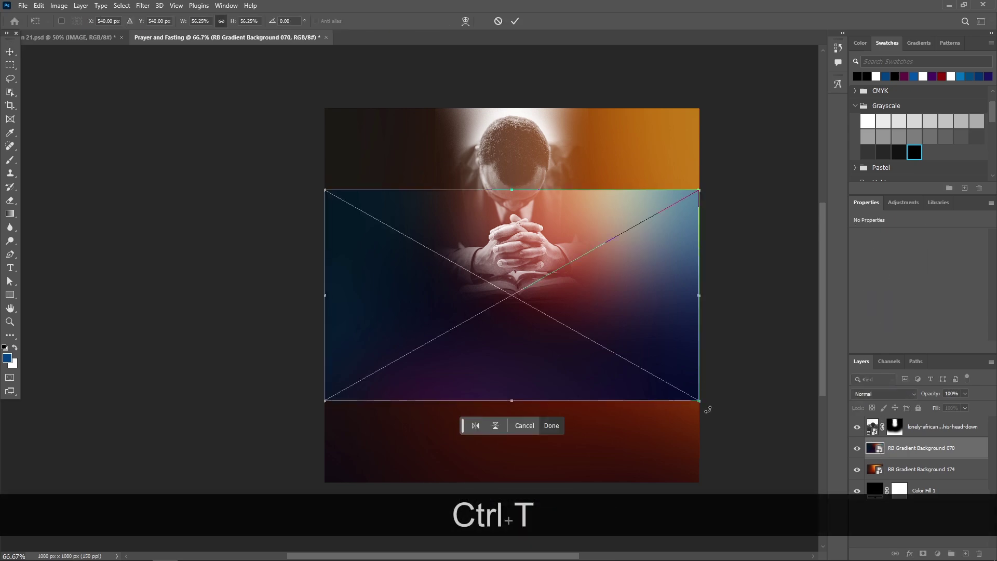
drag(707, 412, 484, 192)
drag(503, 299, 415, 421)
drag(499, 342, 656, 169)
drag(522, 306, 587, 298)
drag(409, 487, 344, 516)
drag(578, 383, 573, 348)
click(512, 22)
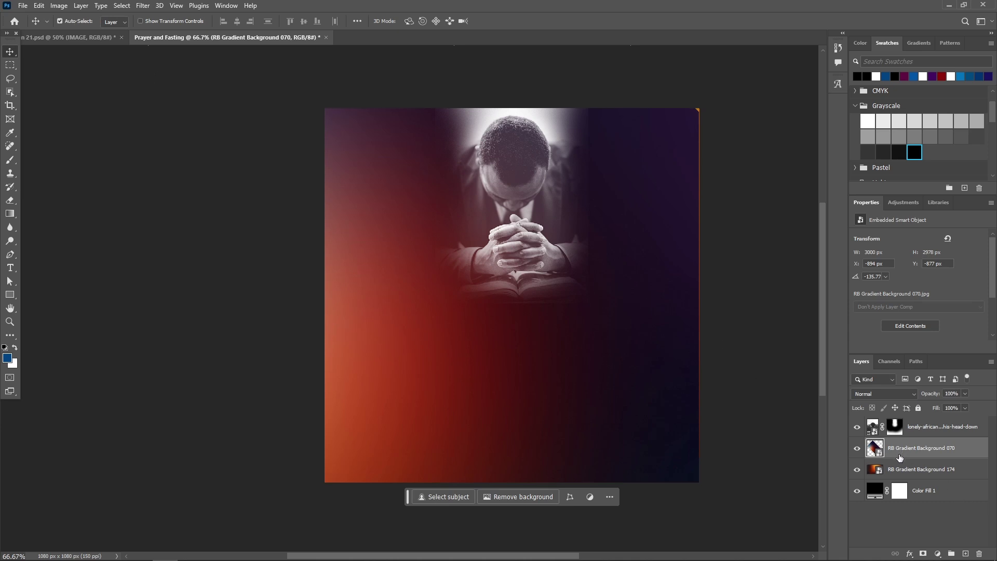
Add a mask to RB Gradient Background 070 and paint black at 100% opacity over its upper and right areas, leaving the lower-left glow
click(922, 554)
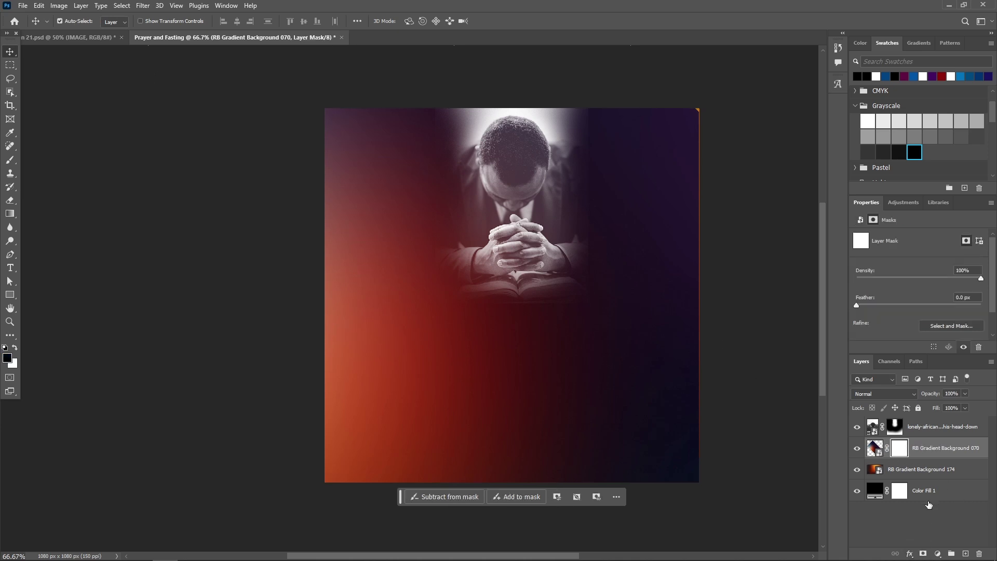
key(b)
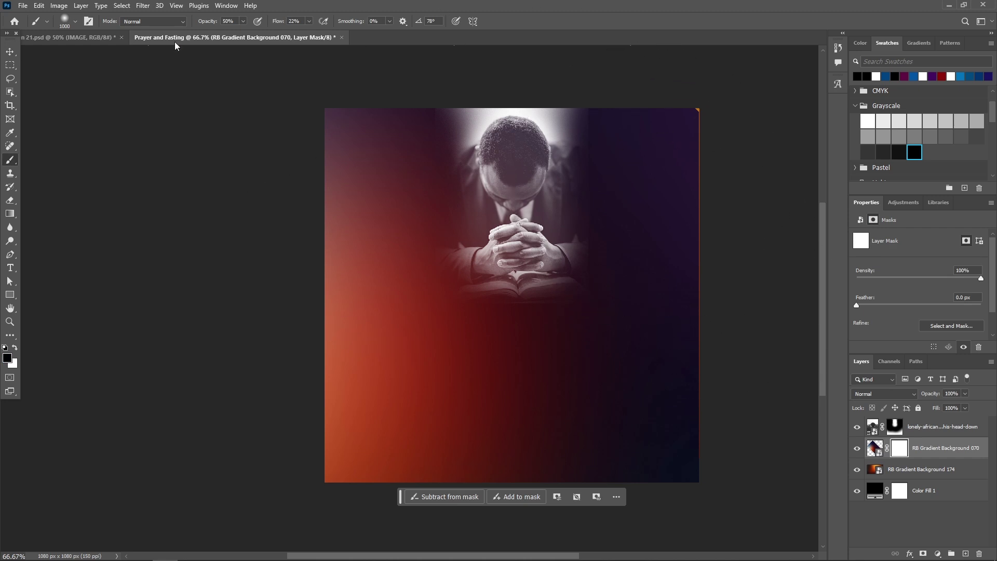
click(242, 22)
drag(245, 34, 307, 40)
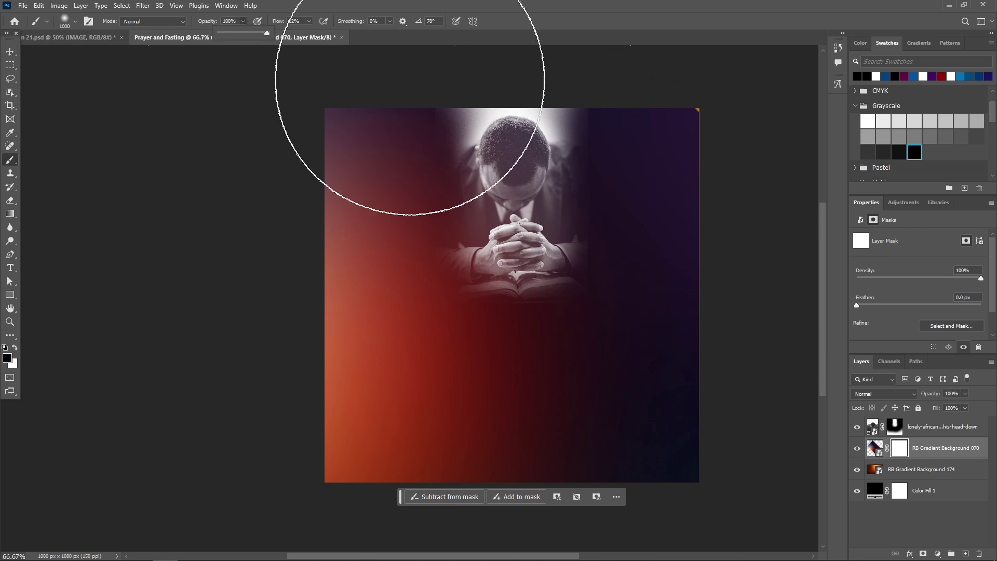
drag(645, 174, 457, 89)
mouse_move(530, 93)
mouse_down()
mouse_move(645, 200)
mouse_move(507, 88)
mouse_up()
mouse_move(291, 102)
mouse_down()
mouse_move(522, 95)
mouse_move(715, 123)
mouse_move(764, 145)
mouse_move(360, 143)
mouse_move(228, 163)
mouse_move(414, 137)
mouse_move(625, 156)
mouse_move(732, 243)
mouse_up()
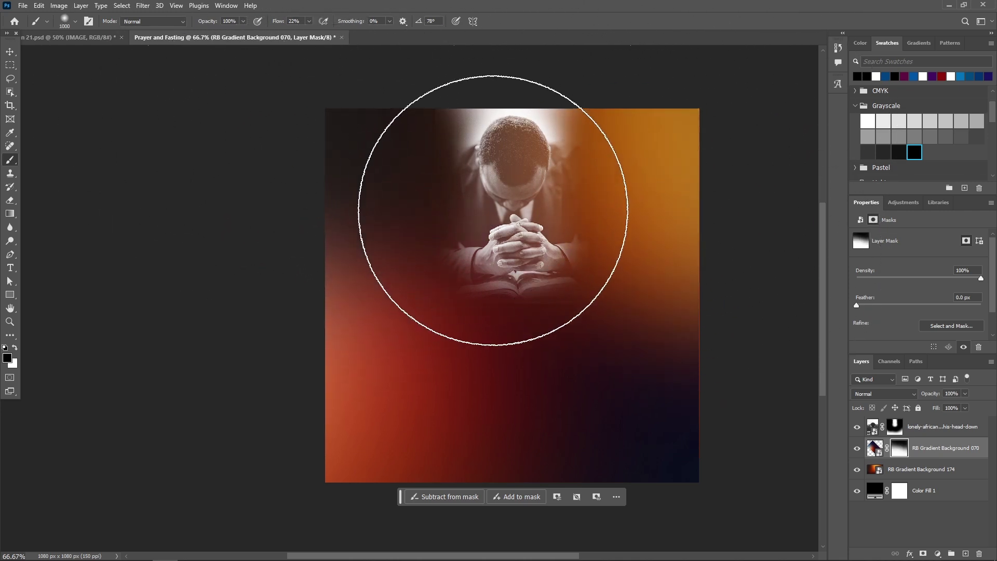
drag(648, 425, 474, 311)
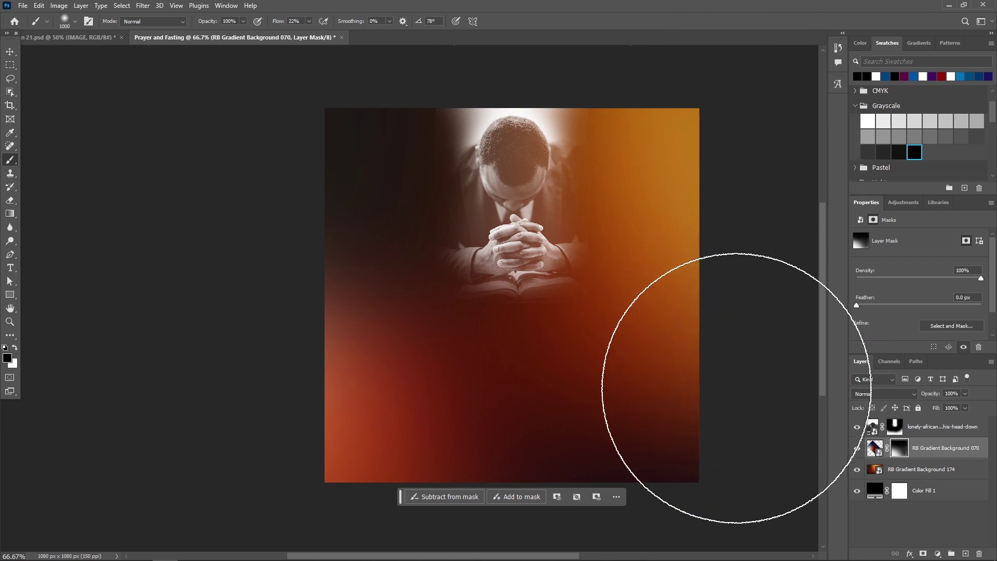
Set the RB Gradient Background 070 layer to Color Dodge blending at 79% opacity
click(10, 51)
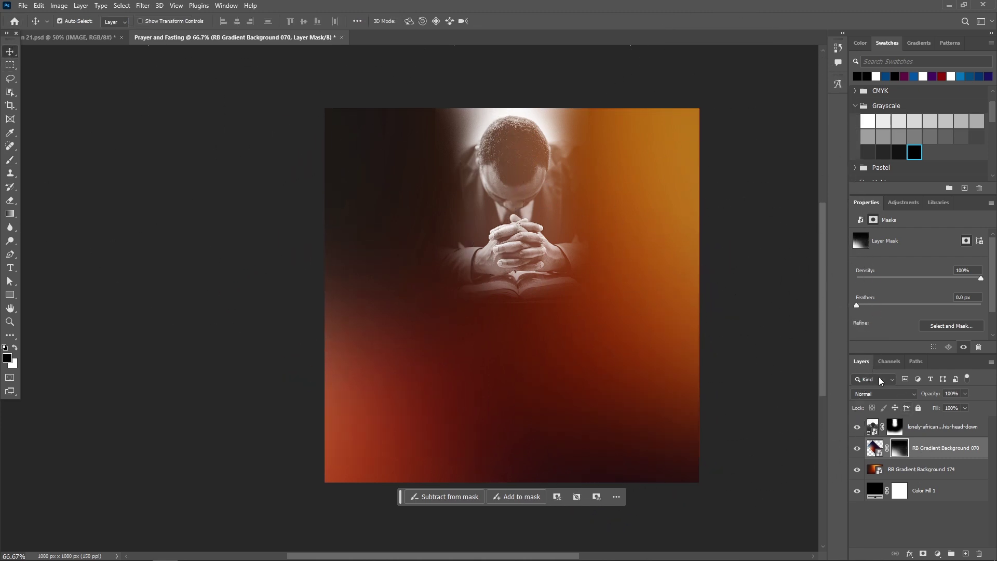
click(877, 394)
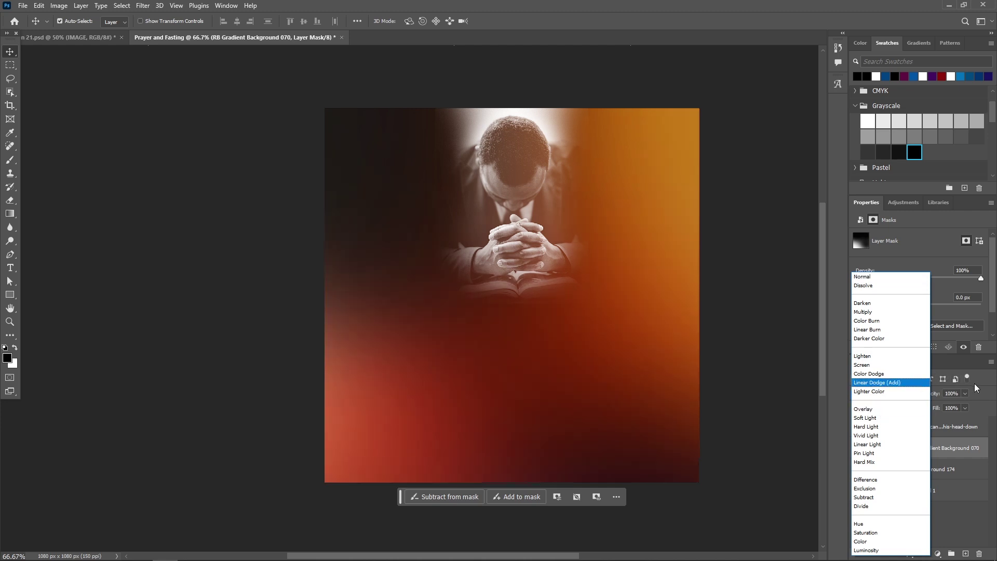
click(974, 384)
click(875, 394)
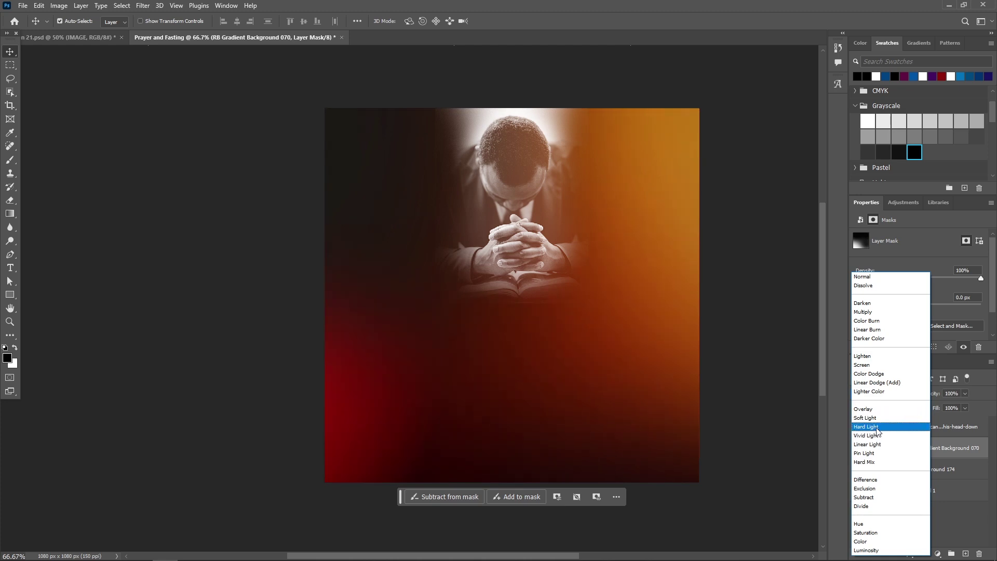
click(864, 374)
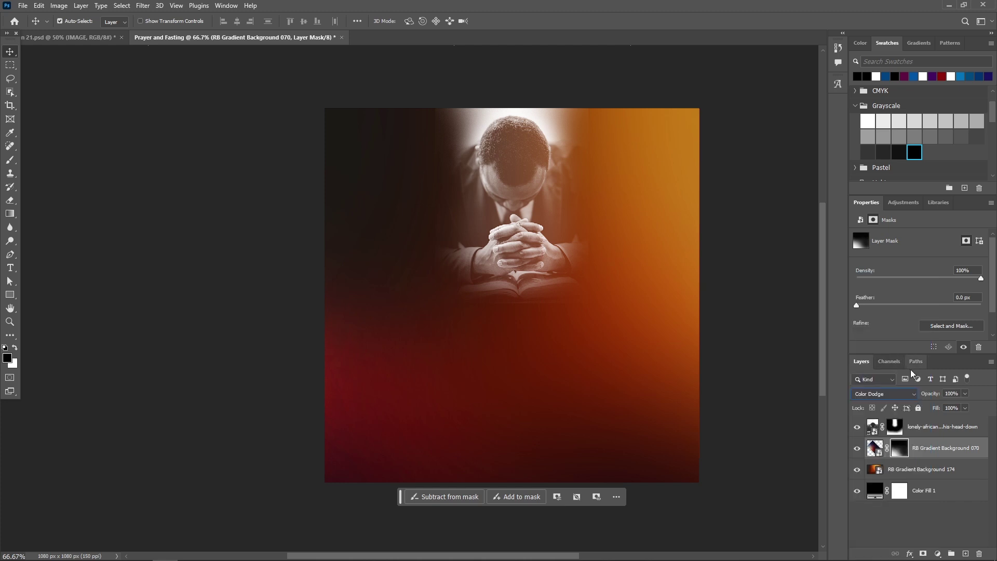
click(964, 394)
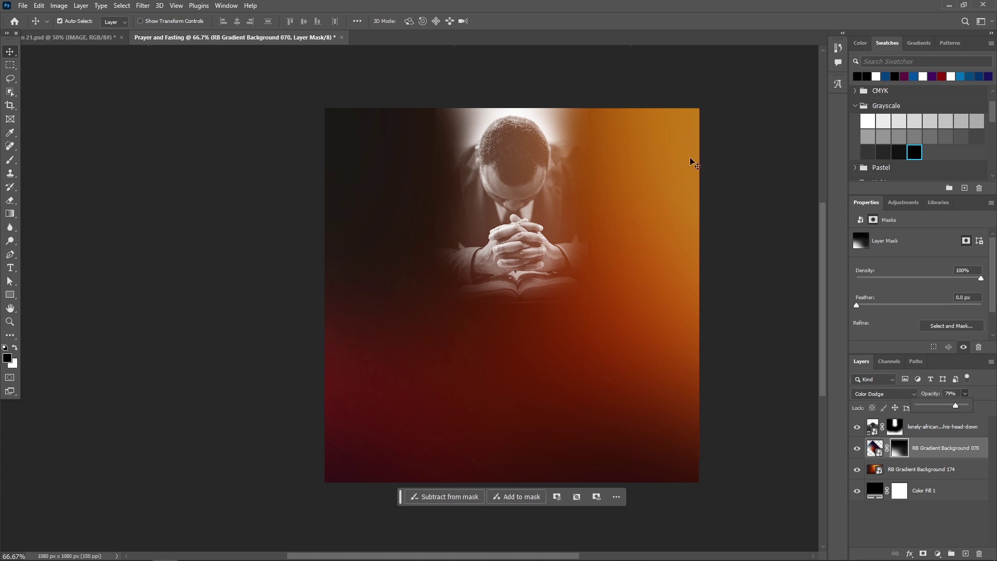
click(142, 7)
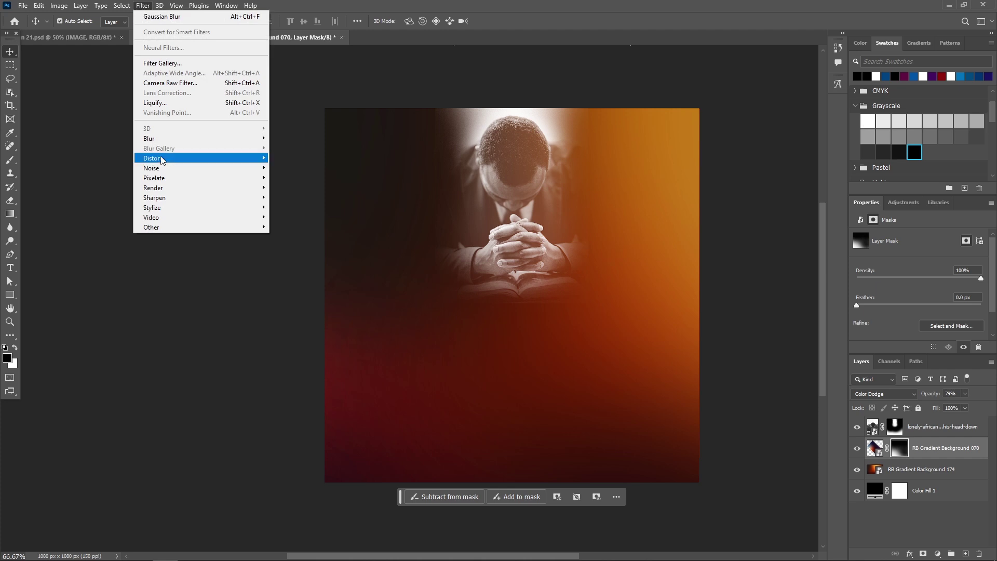
mouse_move(165, 140)
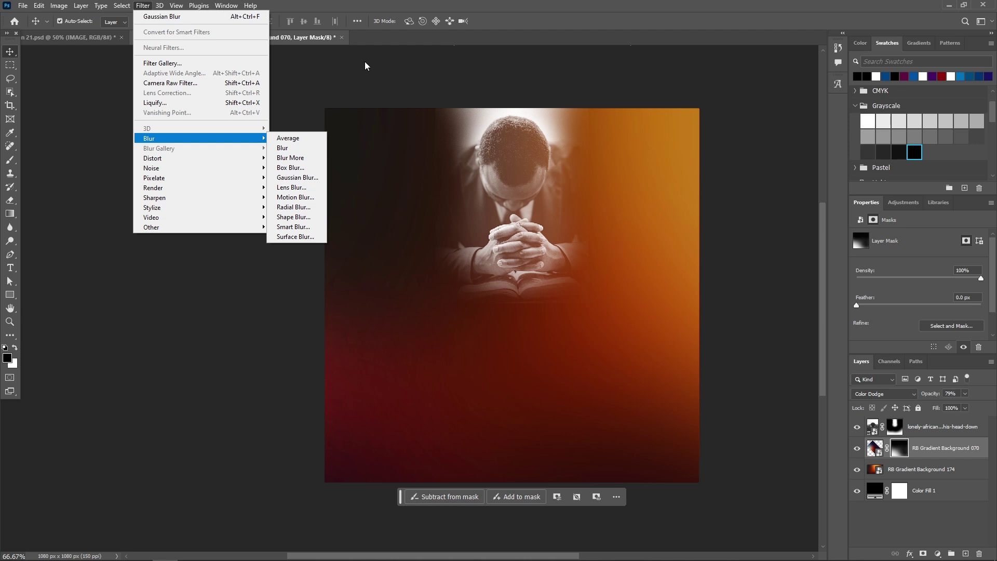
click(366, 77)
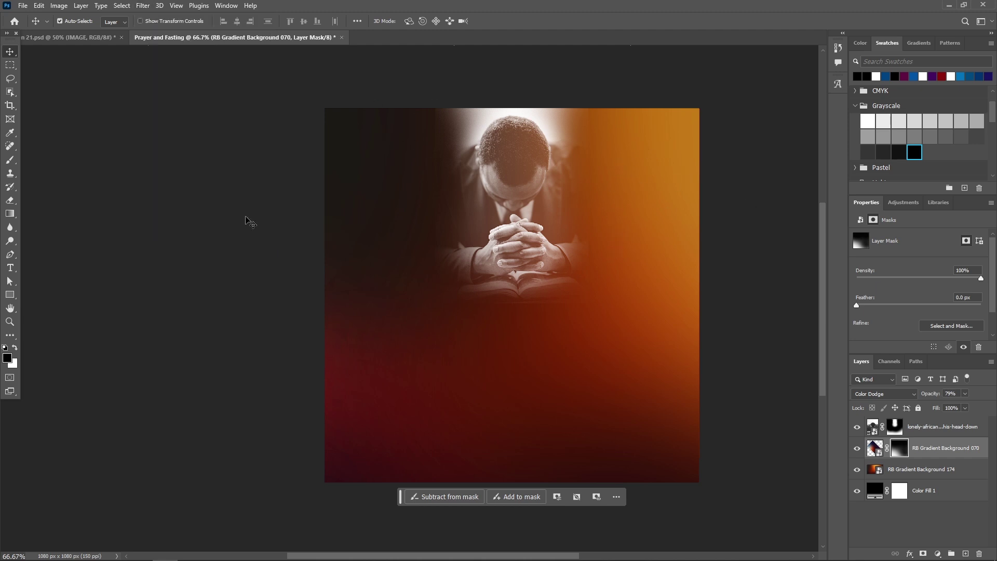
Check the finished Season 21 artboards for reference, and duplicate the RB Gradient Background 174 layer with the copy set to Multiply
click(61, 37)
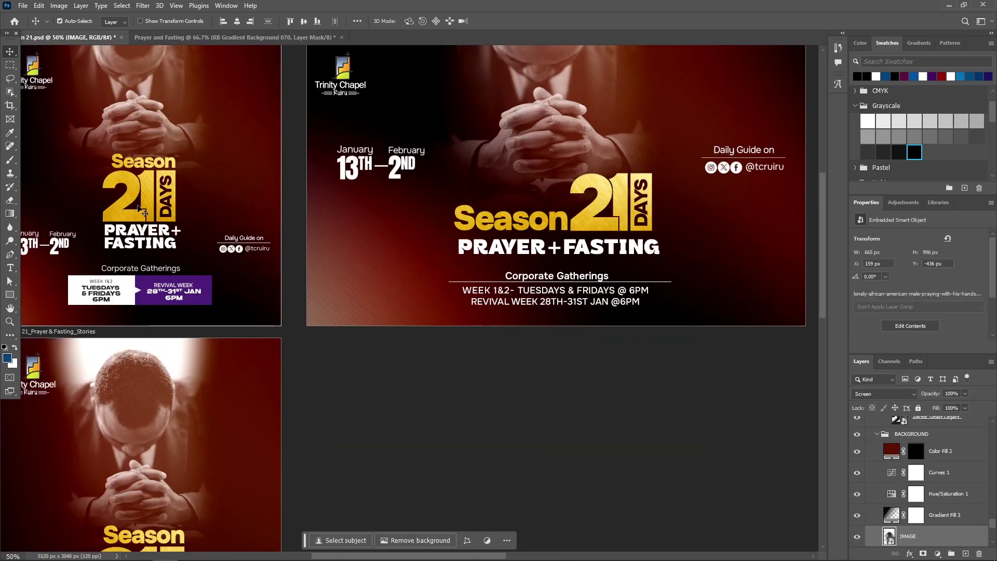
drag(434, 419, 669, 457)
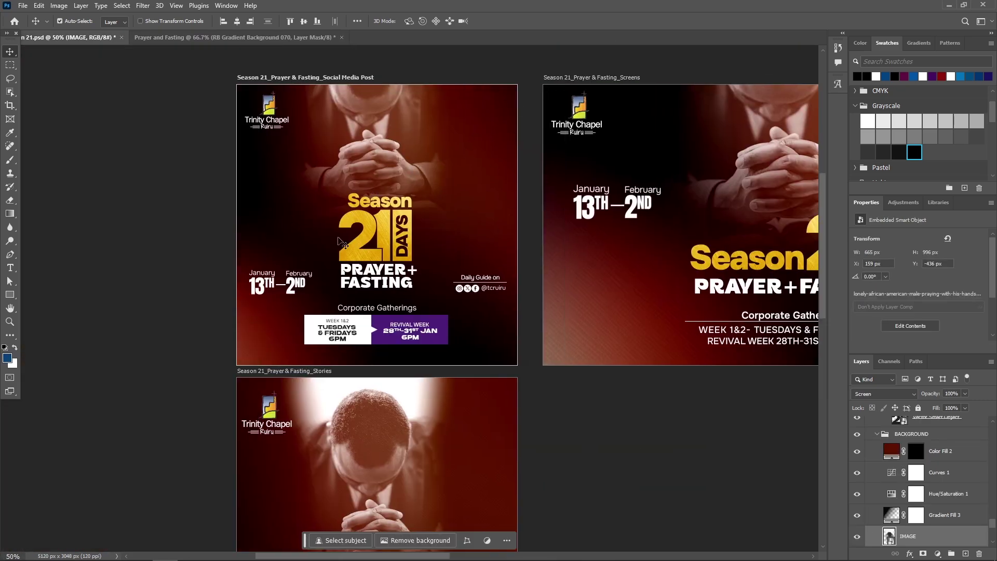
click(200, 41)
click(911, 469)
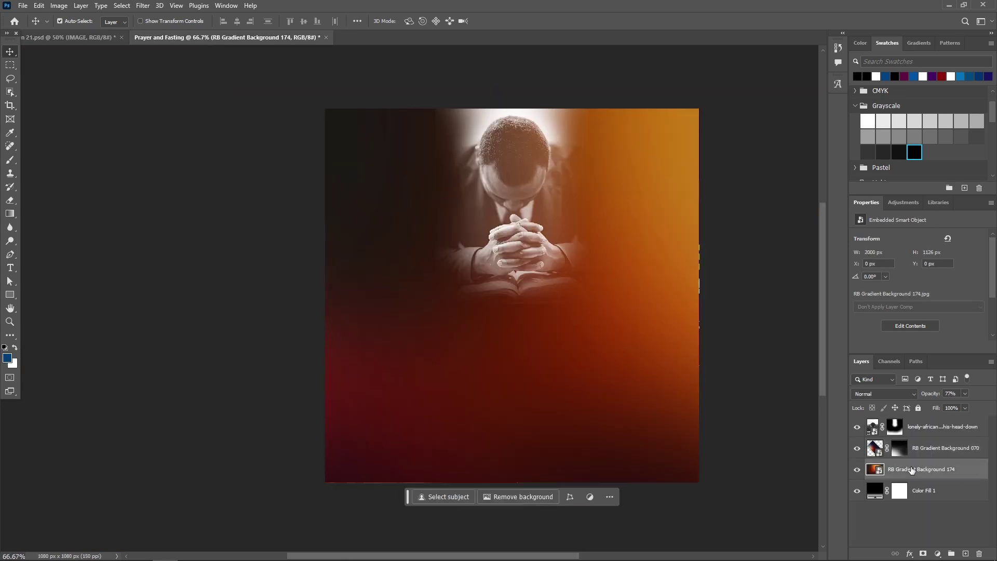
key(ctrl+j)
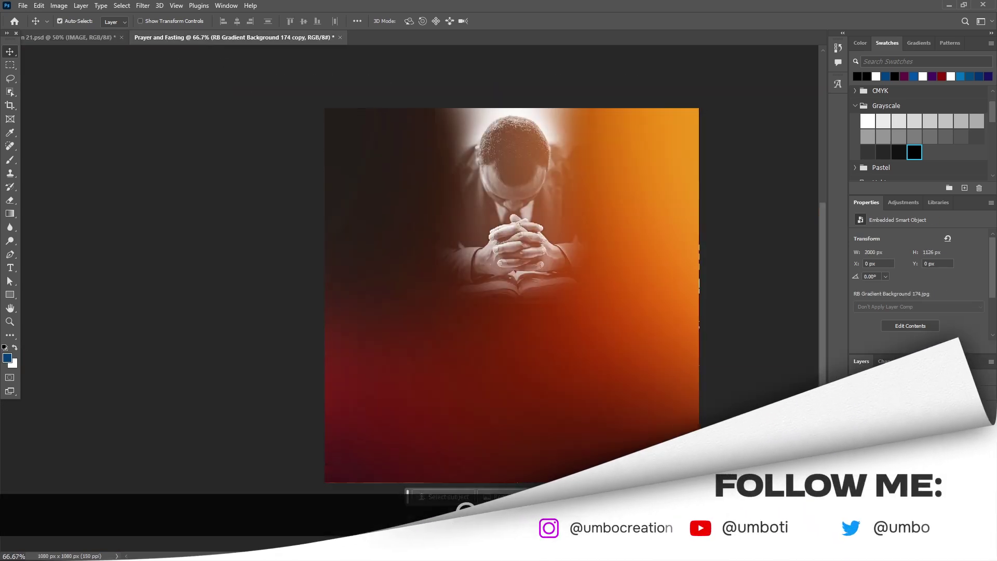
scroll(512, 295, down, 2)
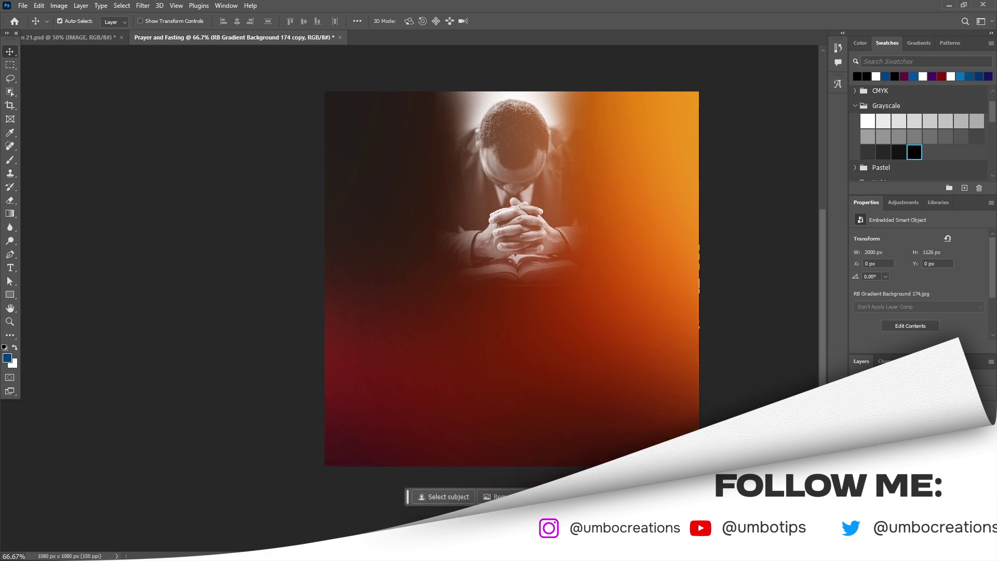
click(890, 392)
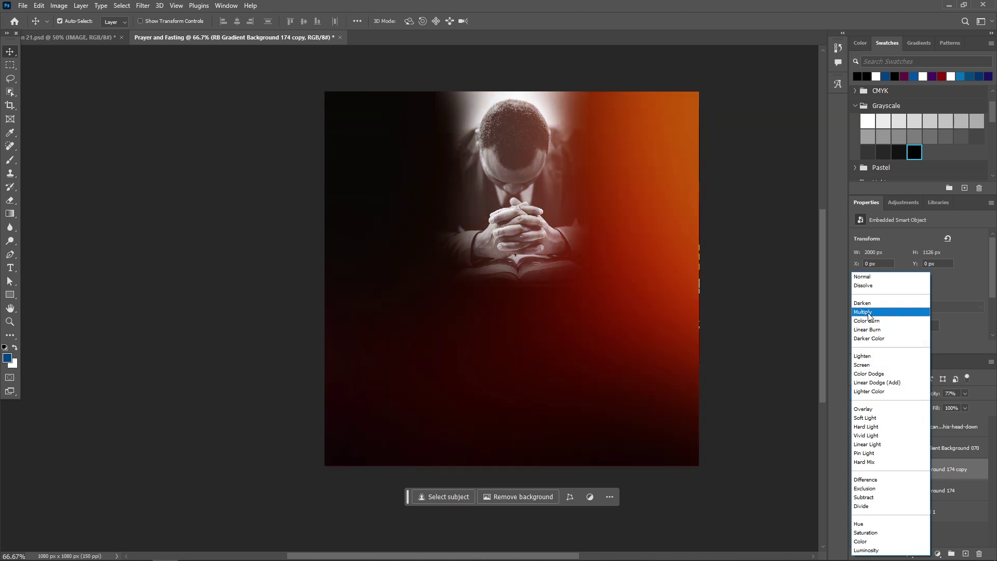
click(870, 314)
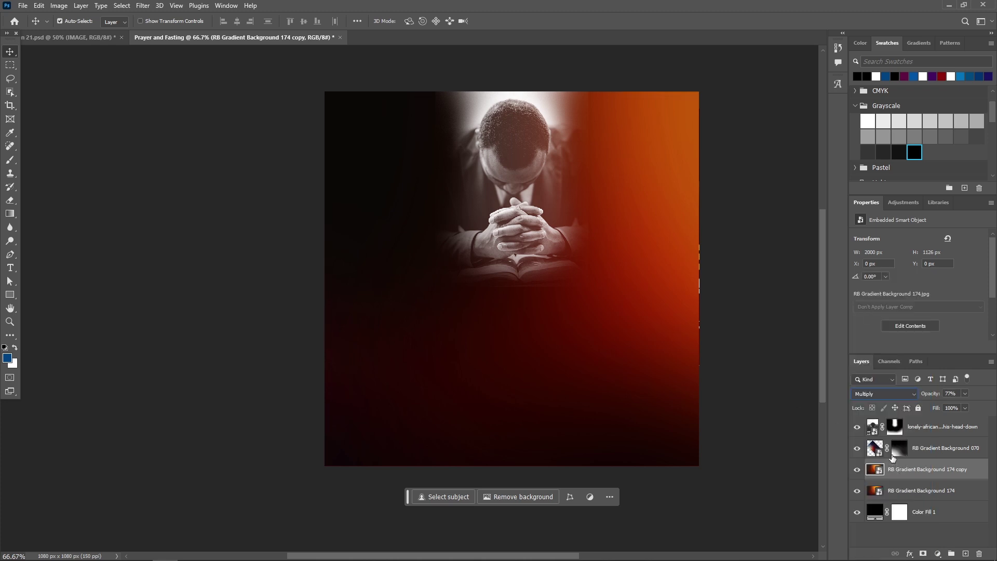
mouse_move(899, 471)
mouse_down()
mouse_move(894, 442)
mouse_move(891, 480)
mouse_up()
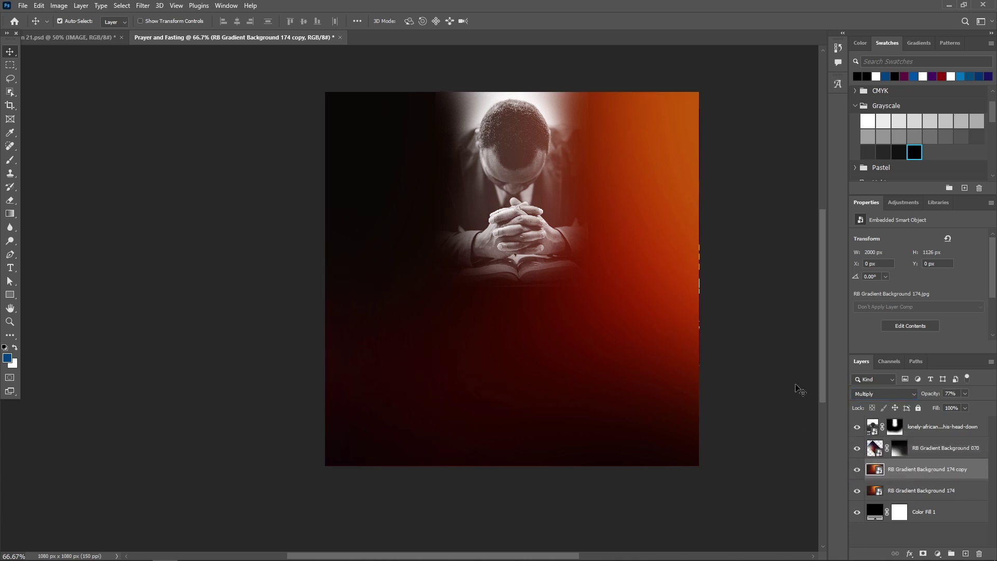
click(800, 389)
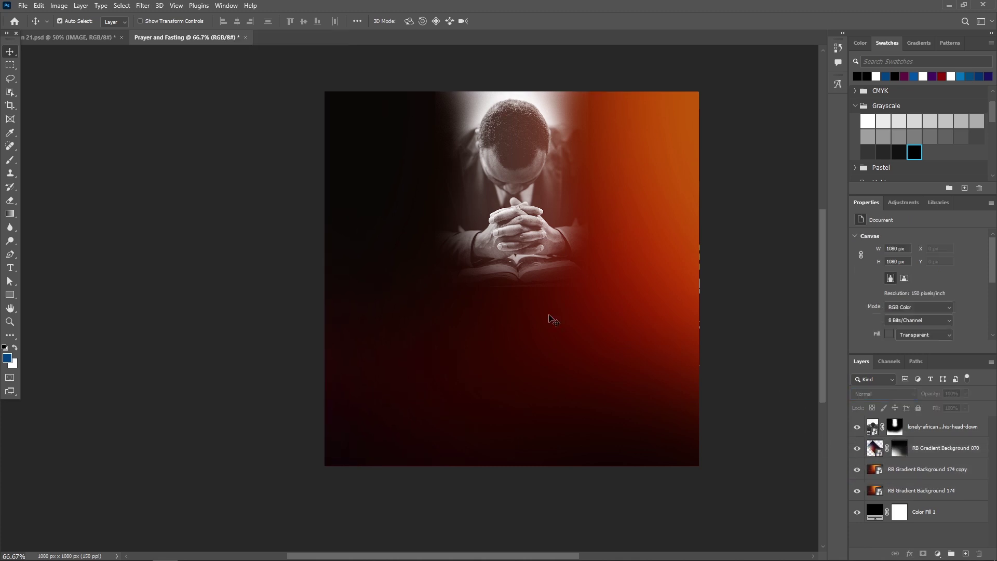
scroll(550, 300, up, 2)
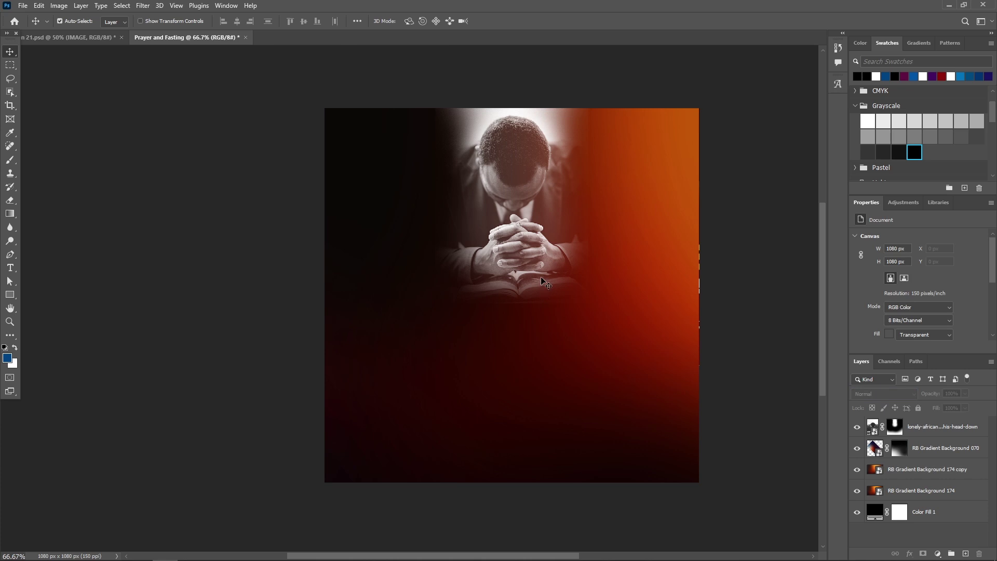
Select the praying-man photo layer and switch to the Season 21 document to compare it with the finished artboards
click(525, 188)
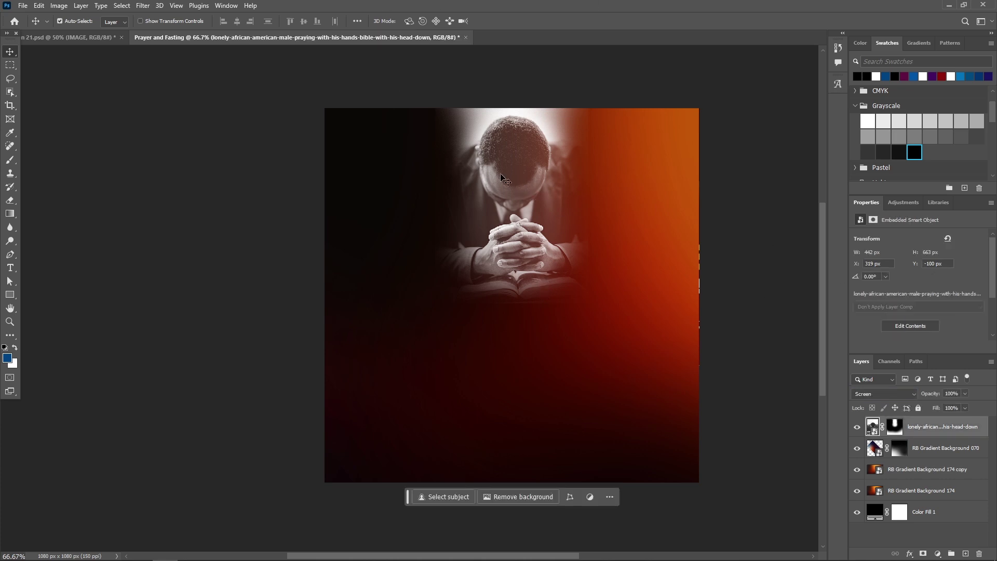
click(36, 41)
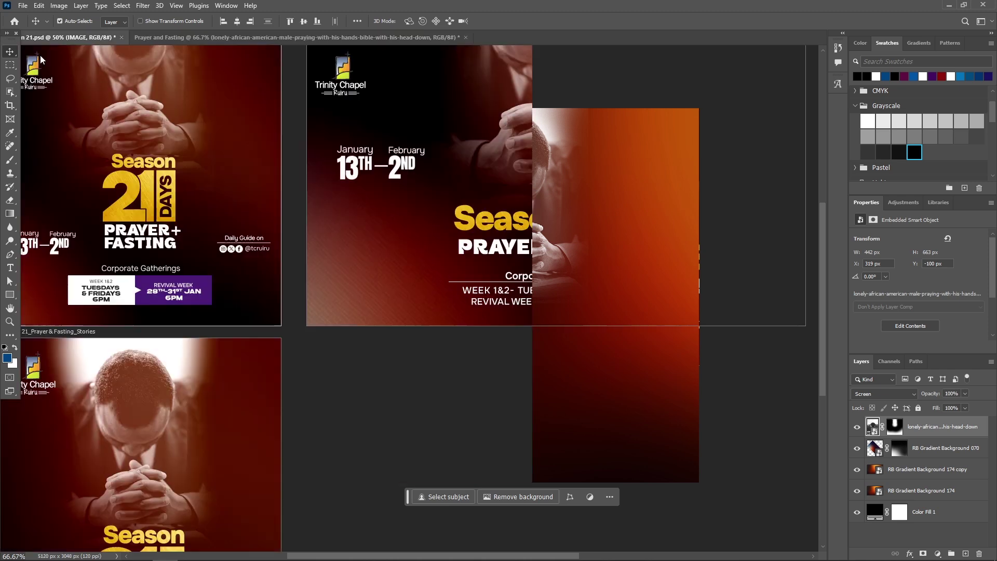
scroll(422, 313, up, 1)
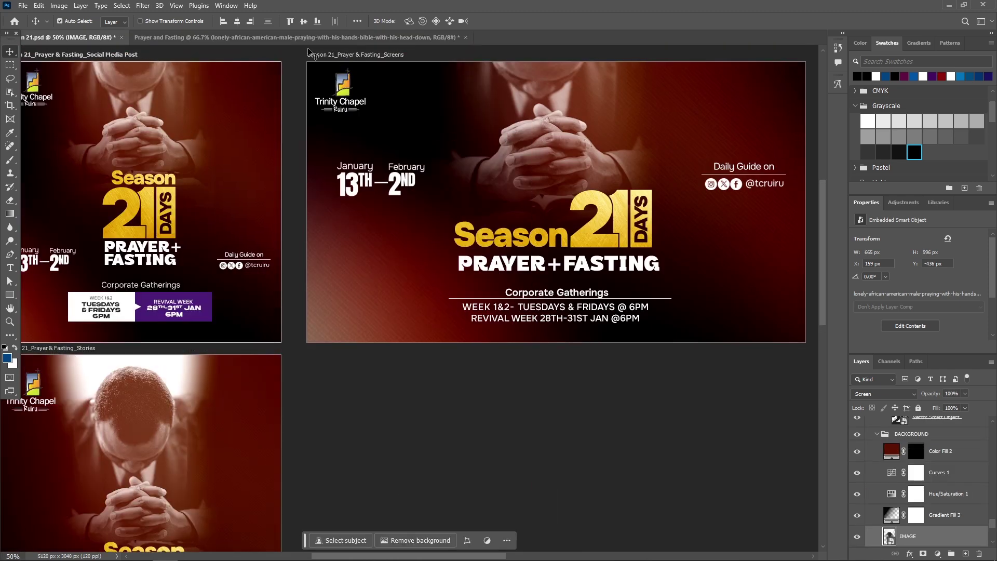
In the Prayer and Fasting document, enlarge the praying man photo to about 125% and move it up past the canvas's upper edge
click(264, 38)
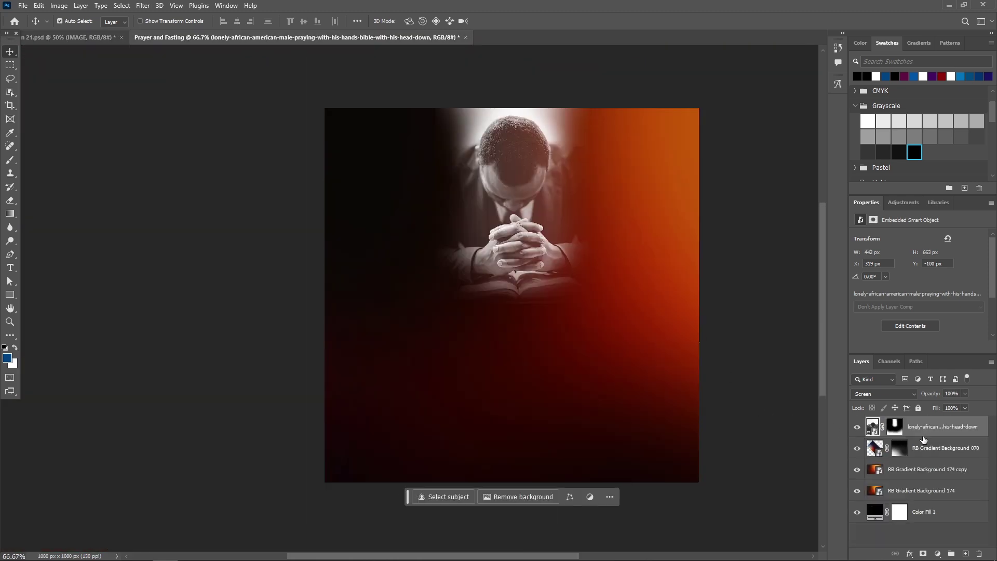
key(ctrl+t)
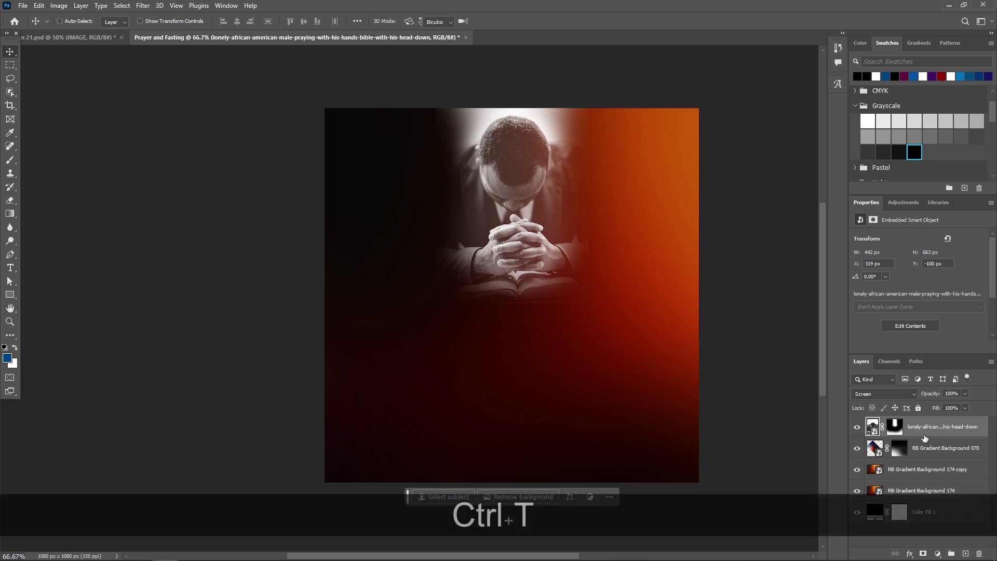
drag(439, 191, 415, 196)
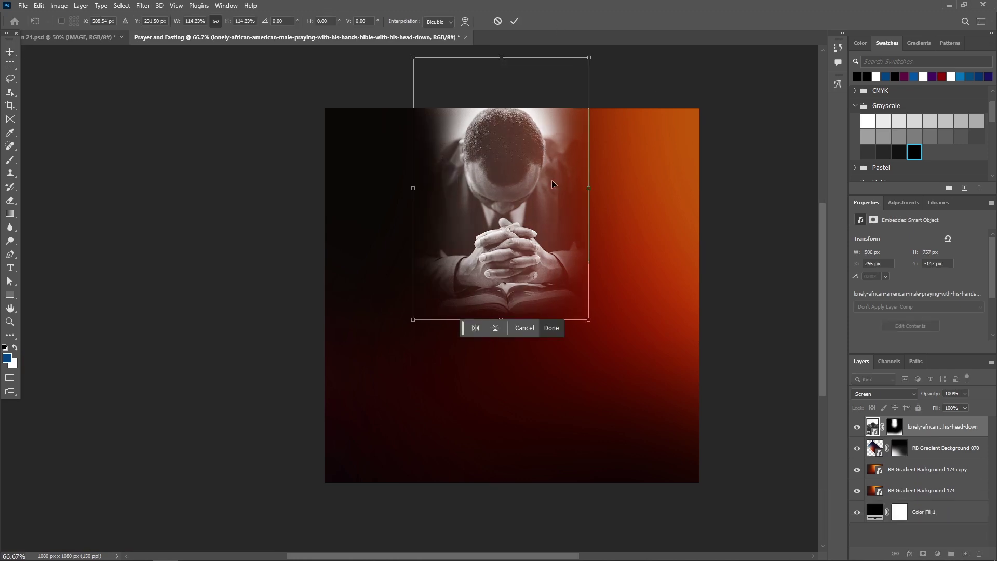
drag(589, 189, 605, 187)
drag(533, 194, 527, 174)
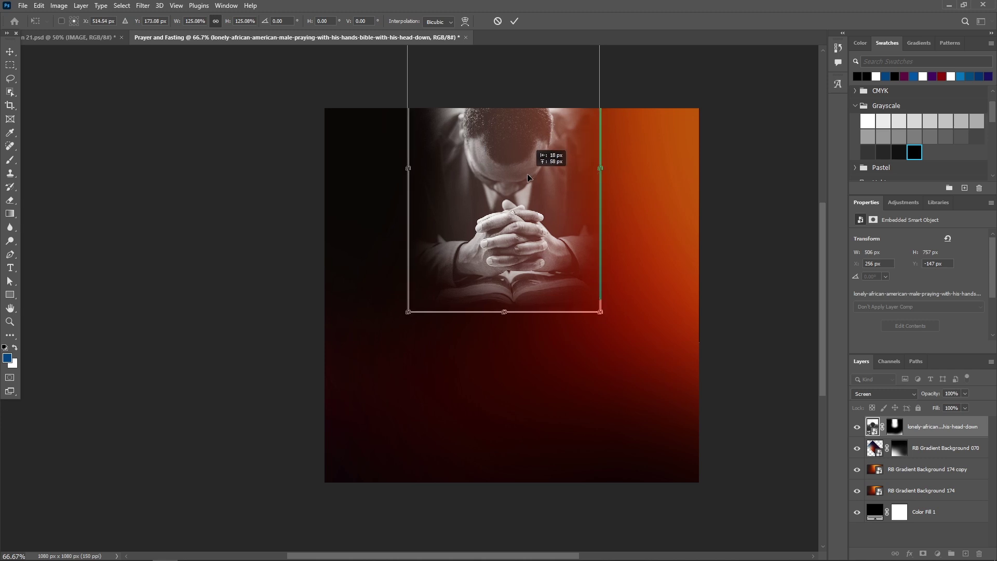
click(511, 22)
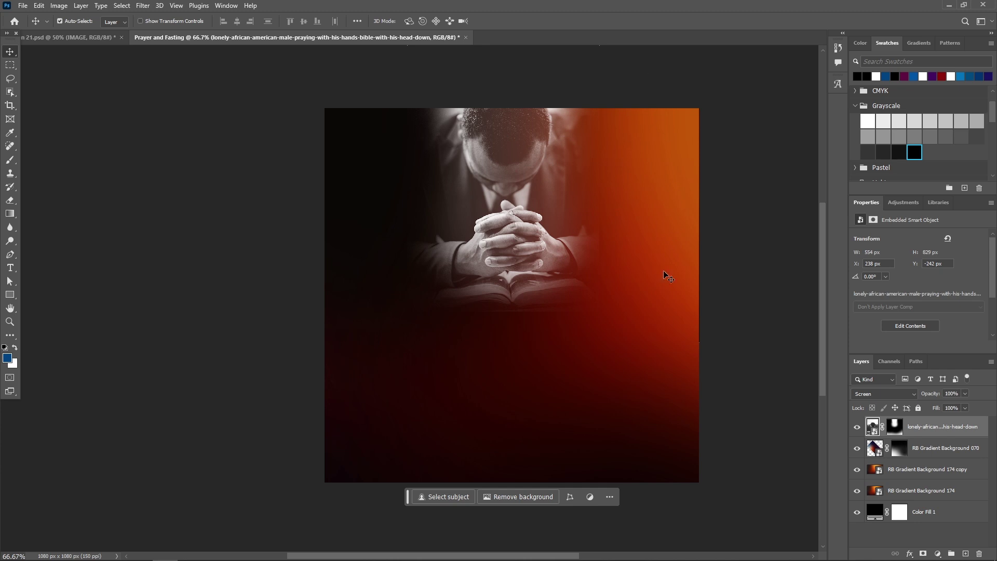
Go back to the Season 21 design and examine its artboards and the layer structure of the social media post
click(80, 39)
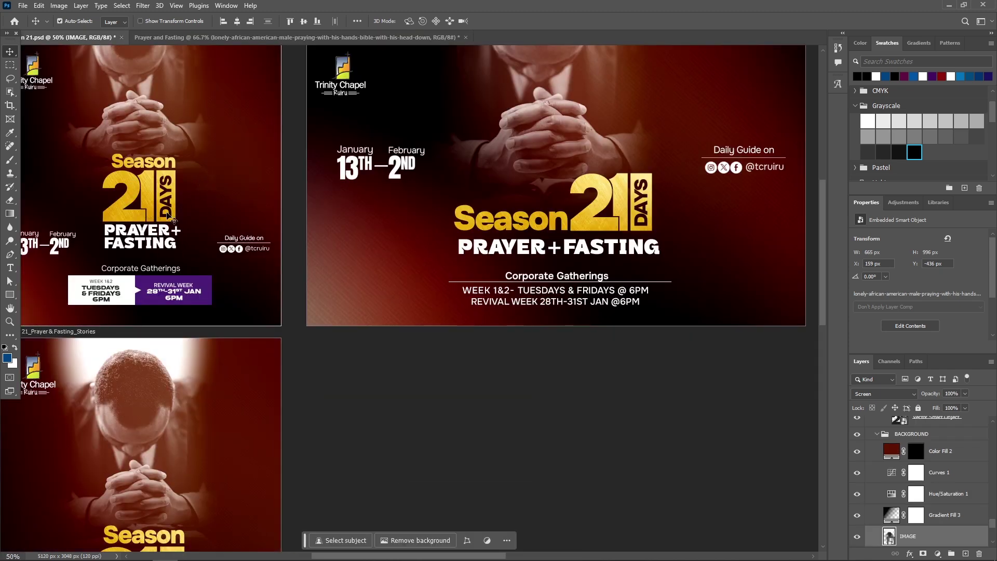
scroll(237, 218, up, 2)
scroll(259, 213, up, 1)
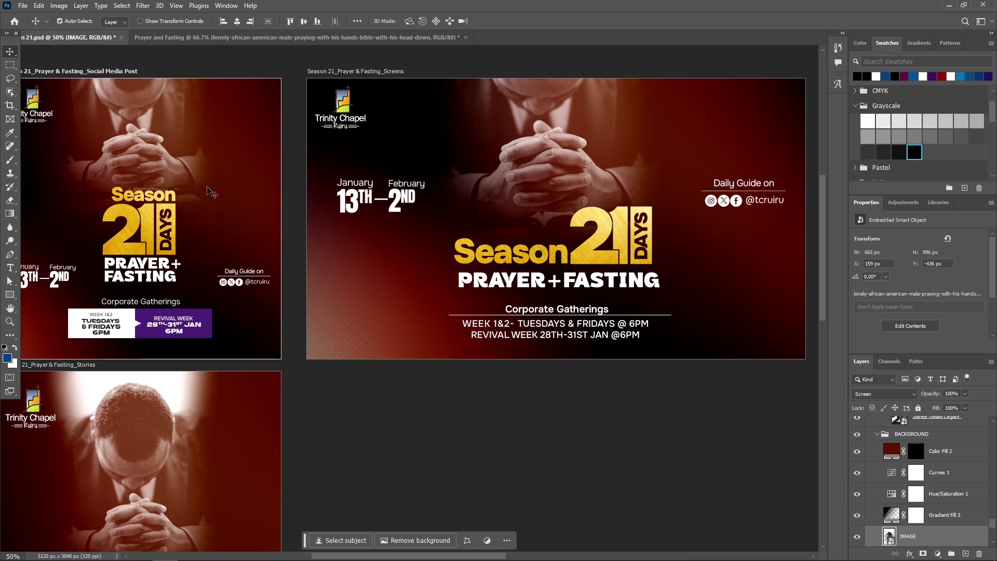
drag(210, 173, 387, 229)
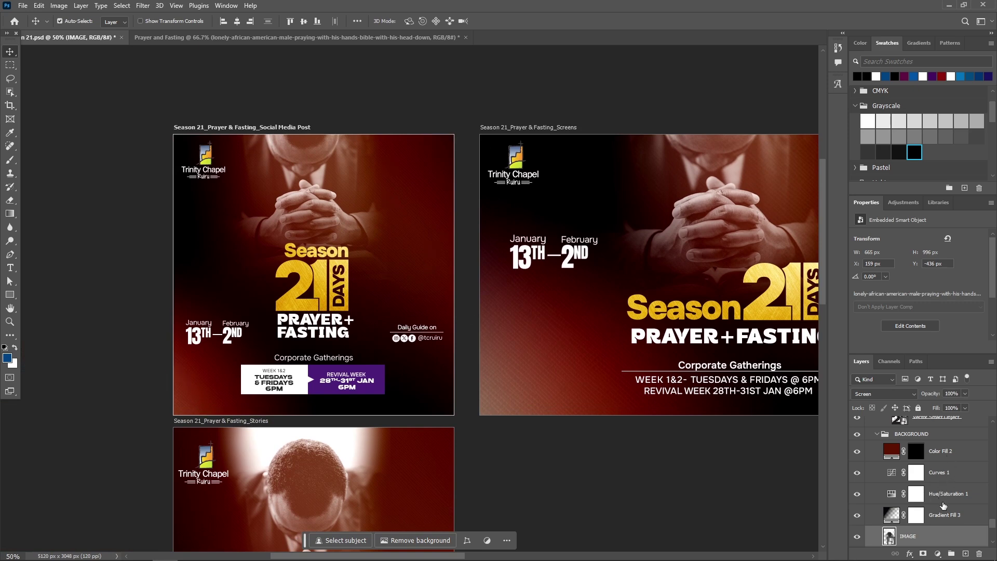
scroll(944, 506, up, 6)
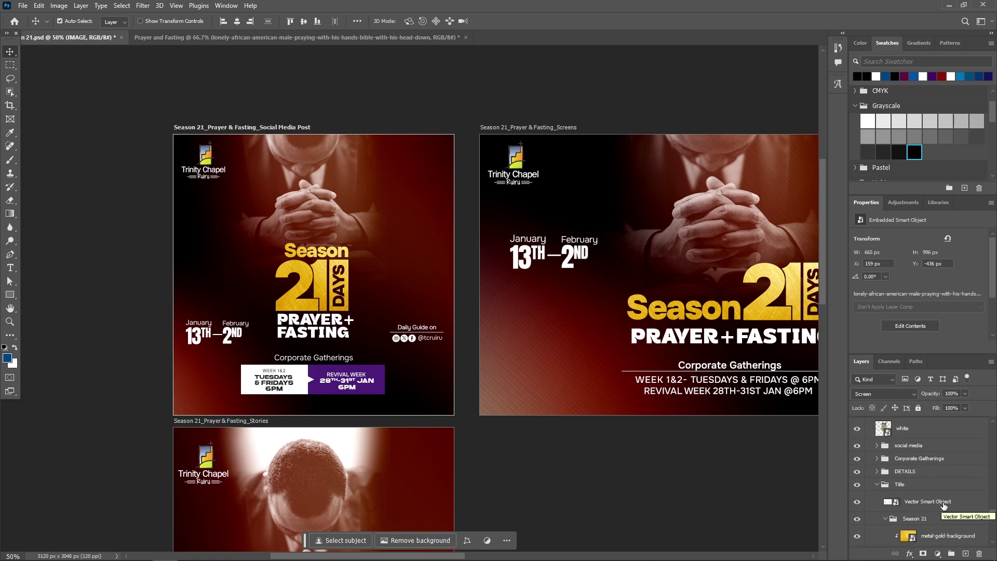
scroll(943, 506, down, 2)
scroll(923, 520, down, 5)
Inspect the layers of the BACKGROUND group, toggling Gradient Fill 3's visibility to check its effect
click(923, 536)
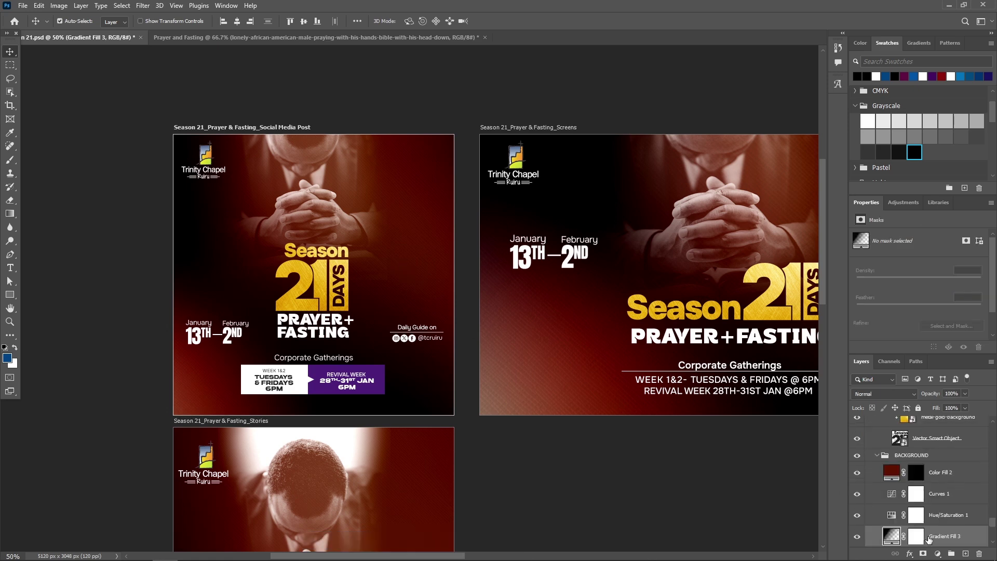
scroll(937, 525, up, 3)
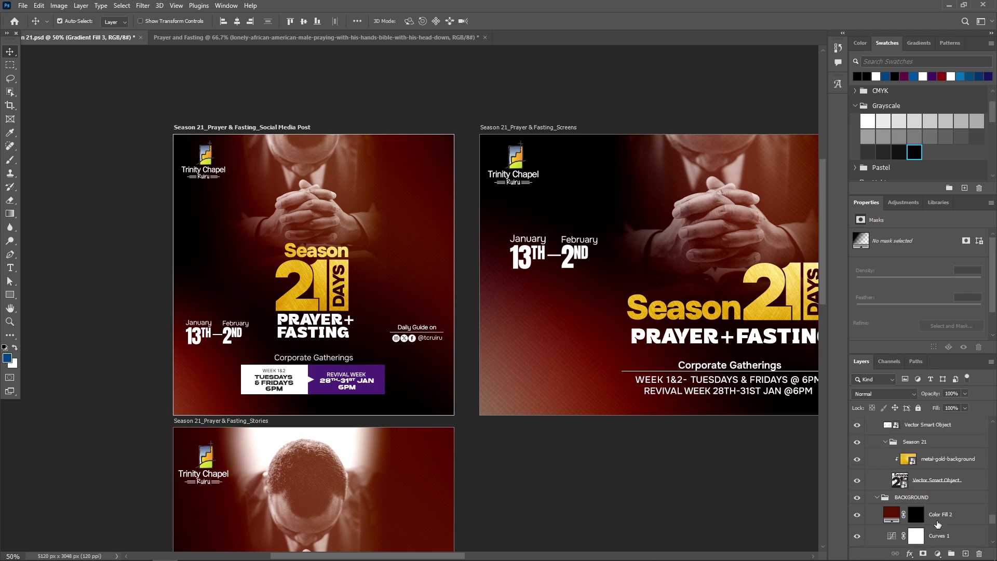
scroll(937, 524, down, 2)
scroll(937, 524, down, 3)
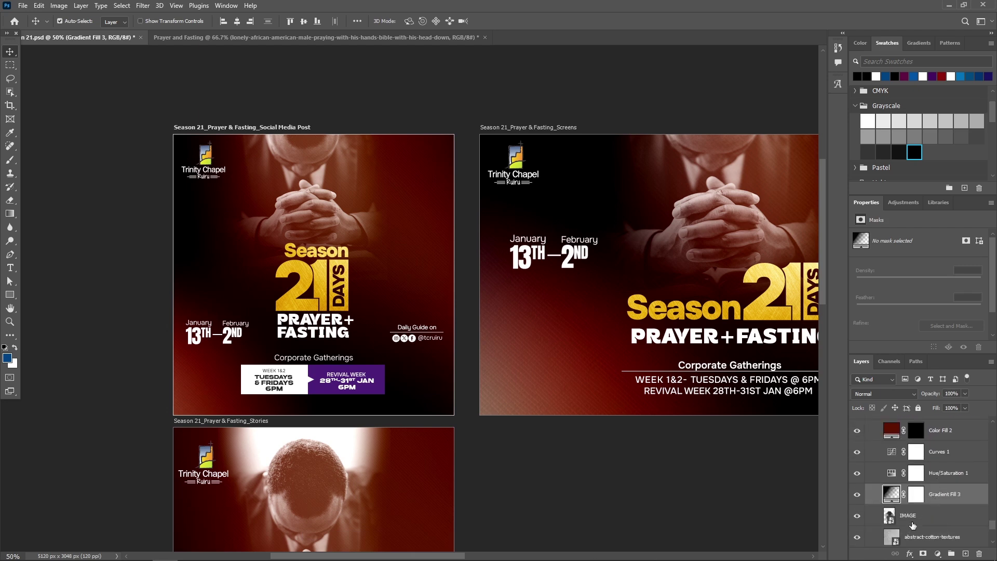
scroll(916, 525, down, 1)
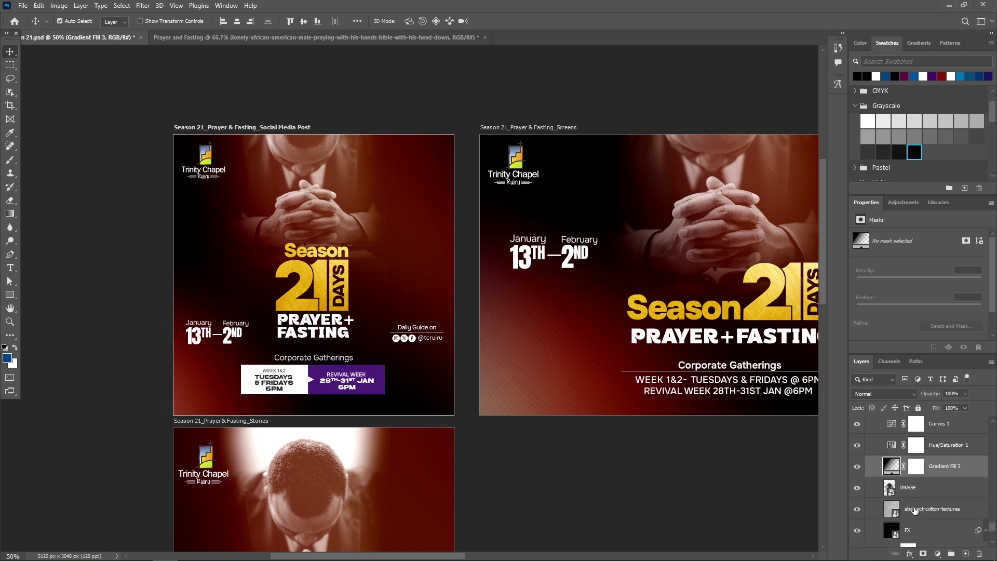
click(858, 466)
click(857, 466)
scroll(887, 501, down, 3)
scroll(887, 501, up, 2)
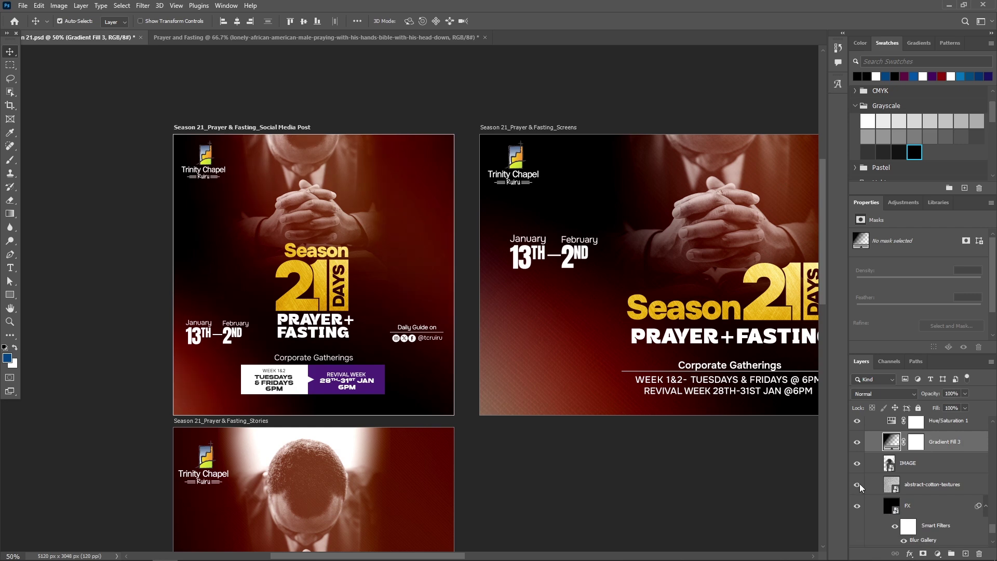
Copy the abstract-cotton-textures layer of the Season 21 social media post
click(920, 488)
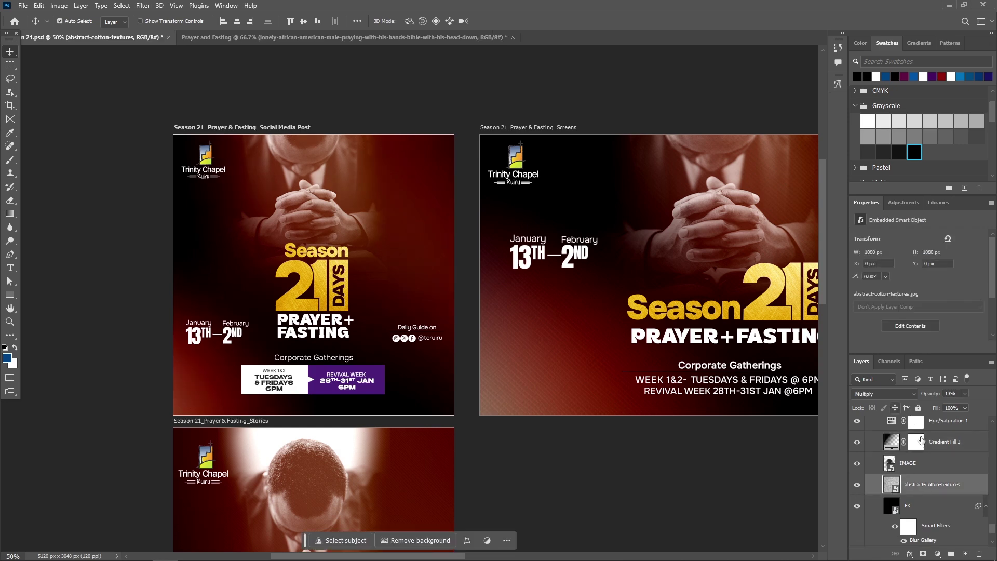
double_click(923, 484)
click(40, 5)
click(57, 77)
Paste the copied texture layer into the Prayer and Fasting document directly above Color Fill 1
click(212, 41)
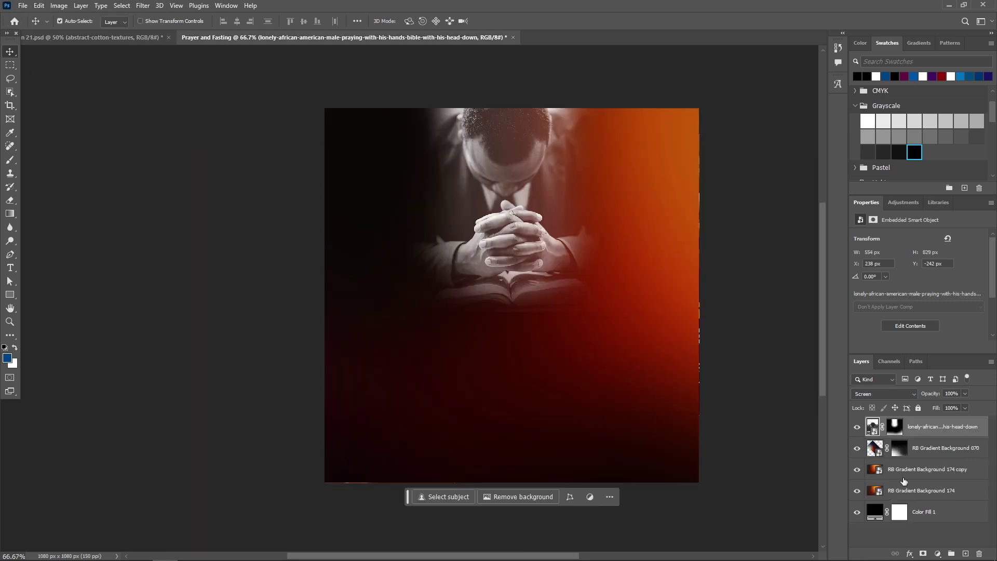
click(913, 513)
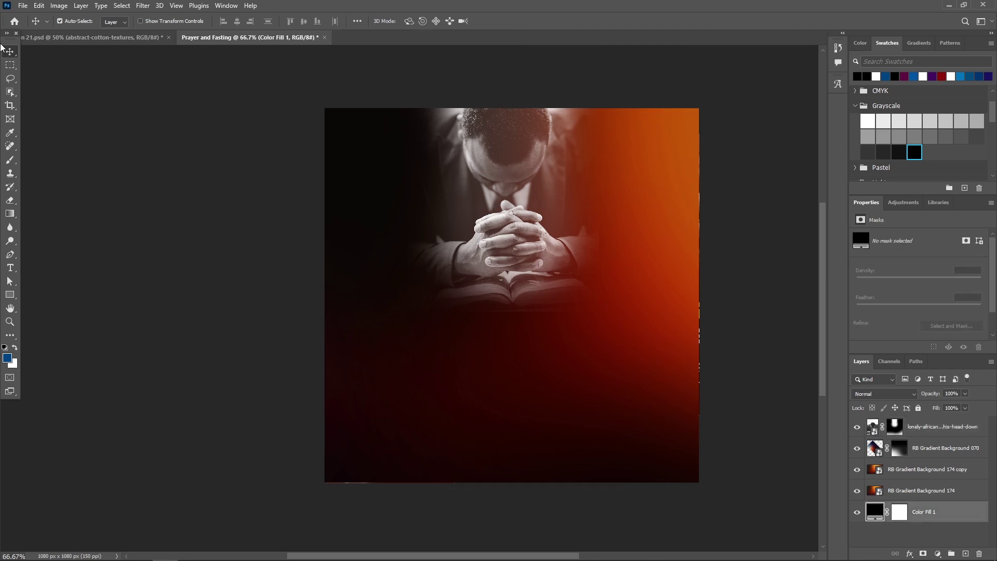
click(39, 5)
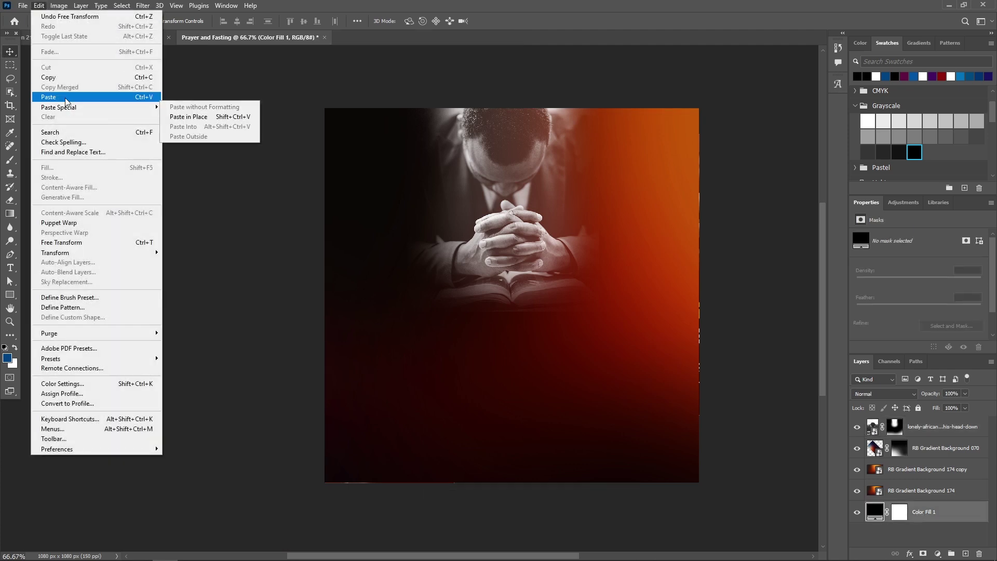
click(78, 95)
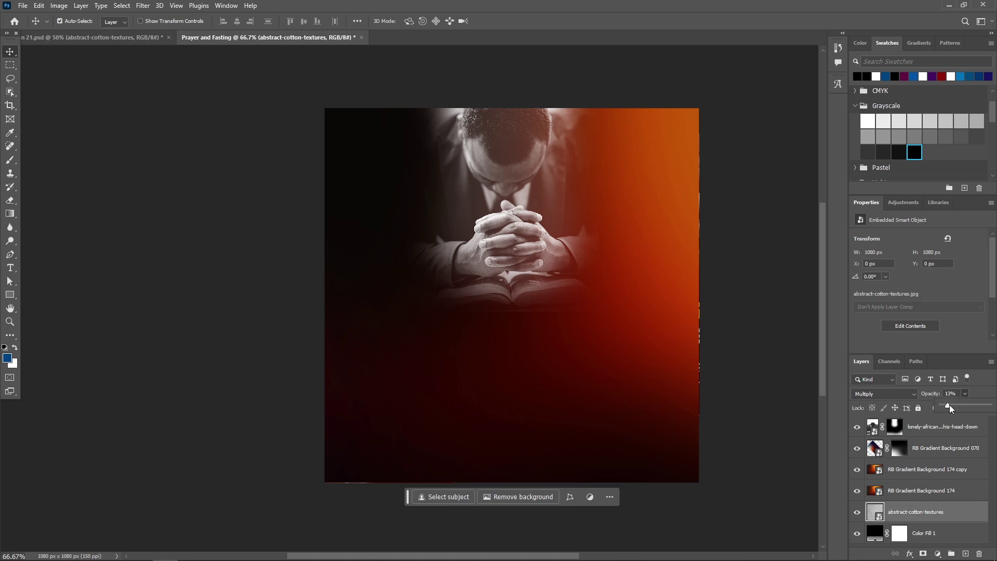
Set the abstract-cotton-textures layer's opacity to 26% and check the effect up close
drag(954, 402, 954, 403)
key(ctrl+KP_Add)
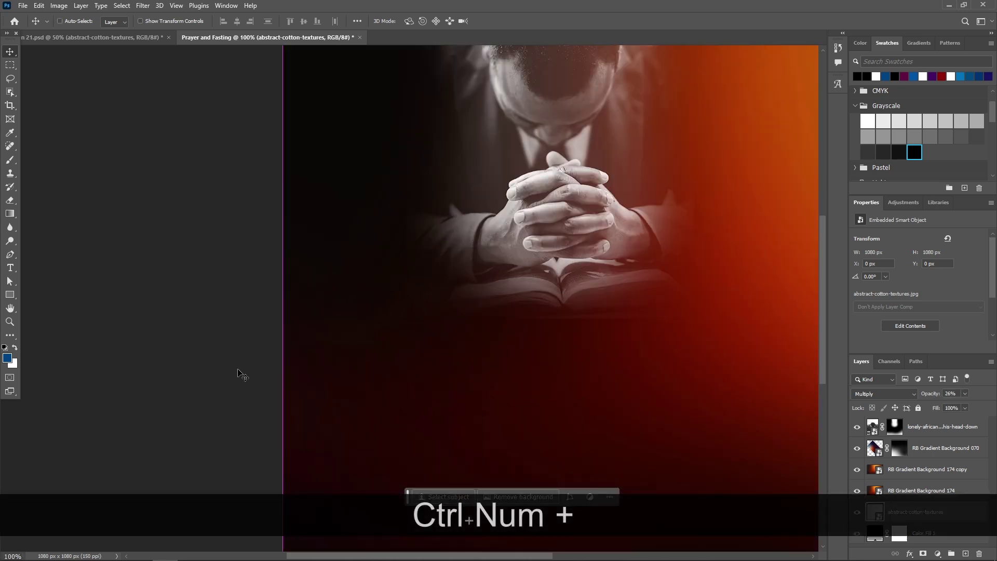
key(ctrl+KP_Add)
key(ctrl+KP_Subtract)
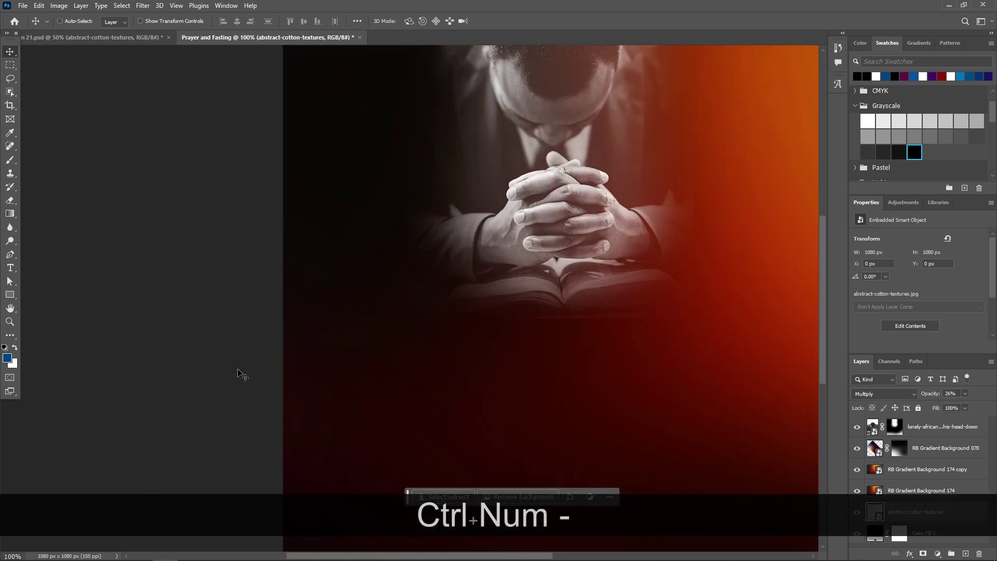
key(ctrl+KP_Subtract)
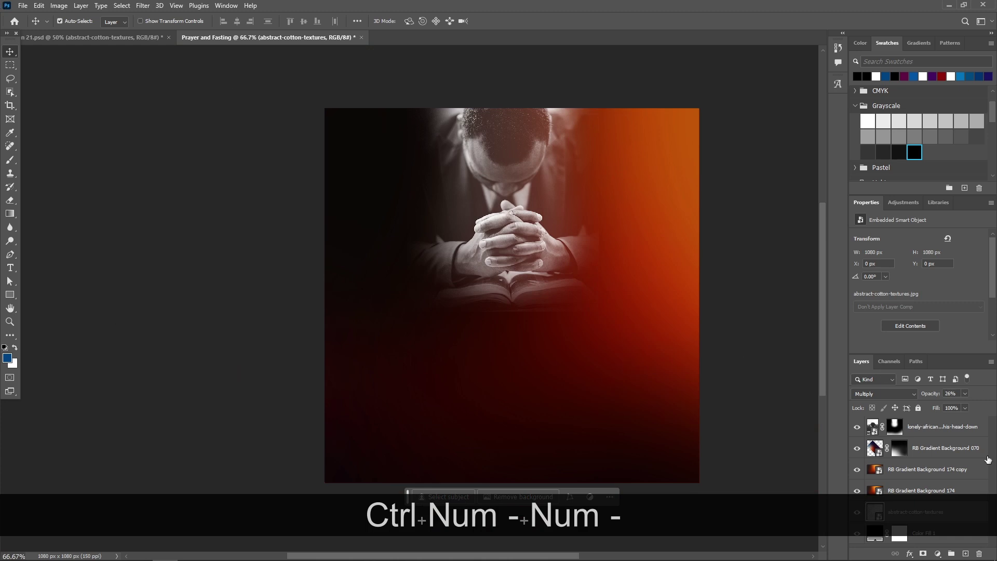
click(762, 480)
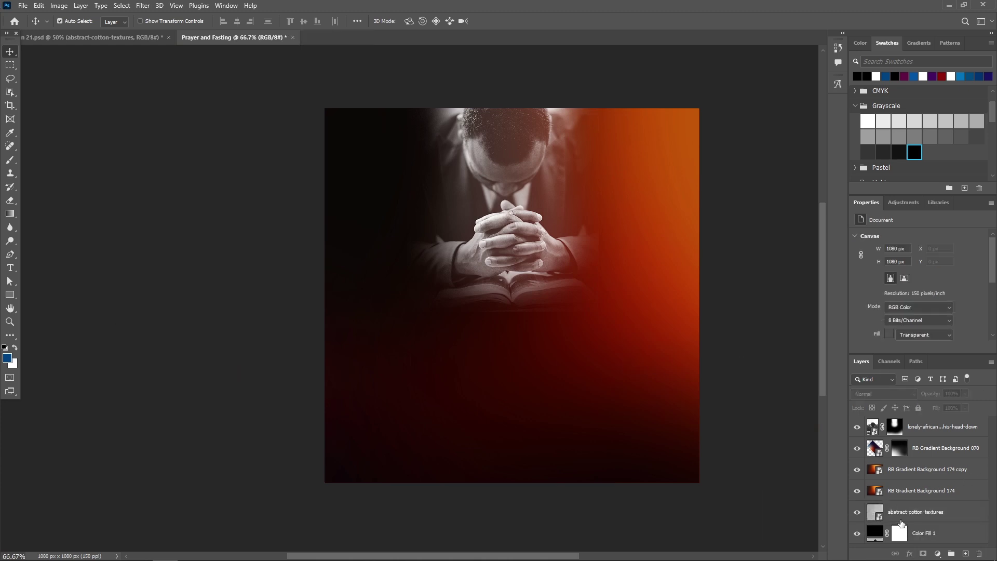
Move the abstract-cotton-textures layer to the top of the layer stack, above the praying man photo
click(856, 516)
drag(916, 513, 914, 463)
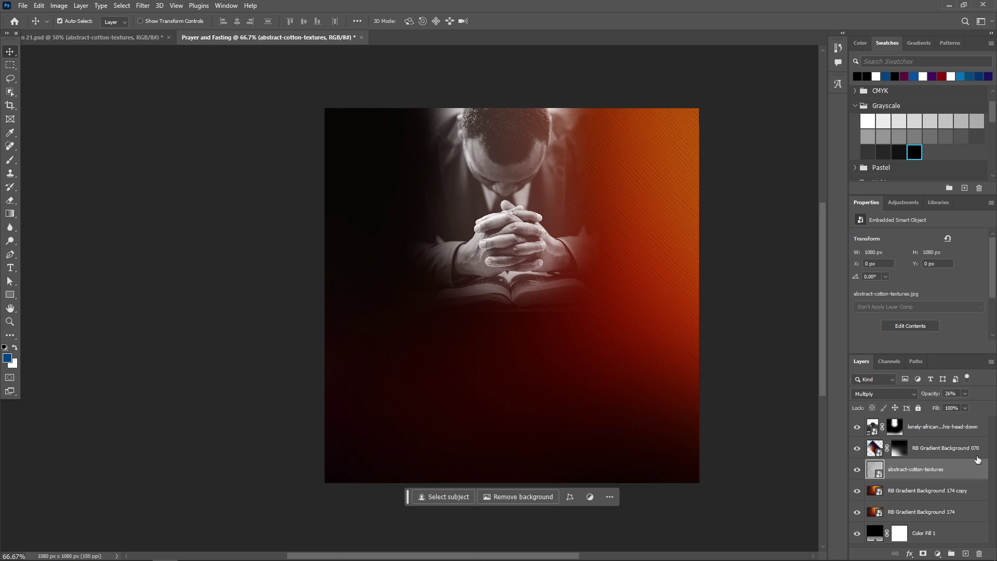
drag(905, 473, 895, 445)
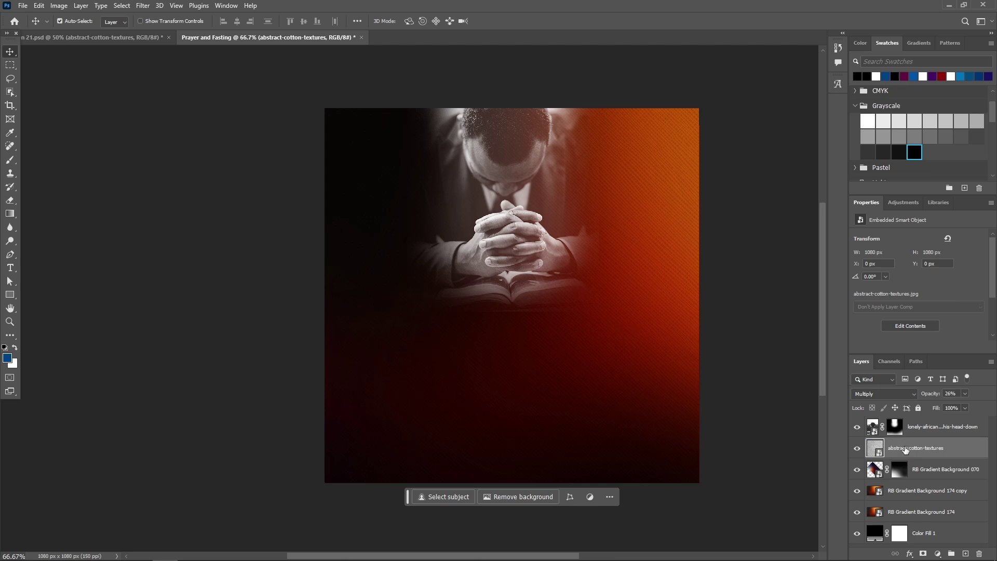
drag(906, 449, 903, 424)
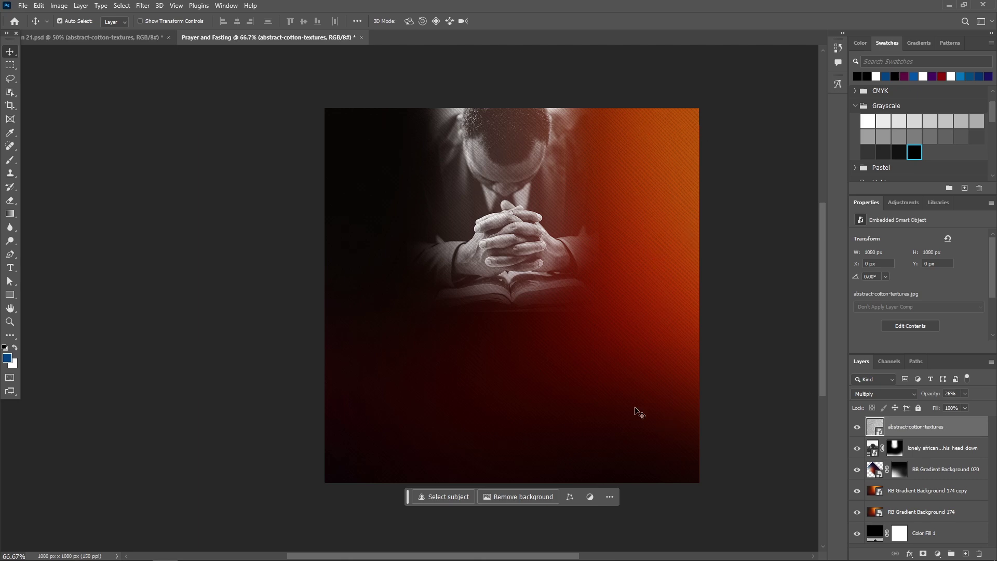
click(722, 198)
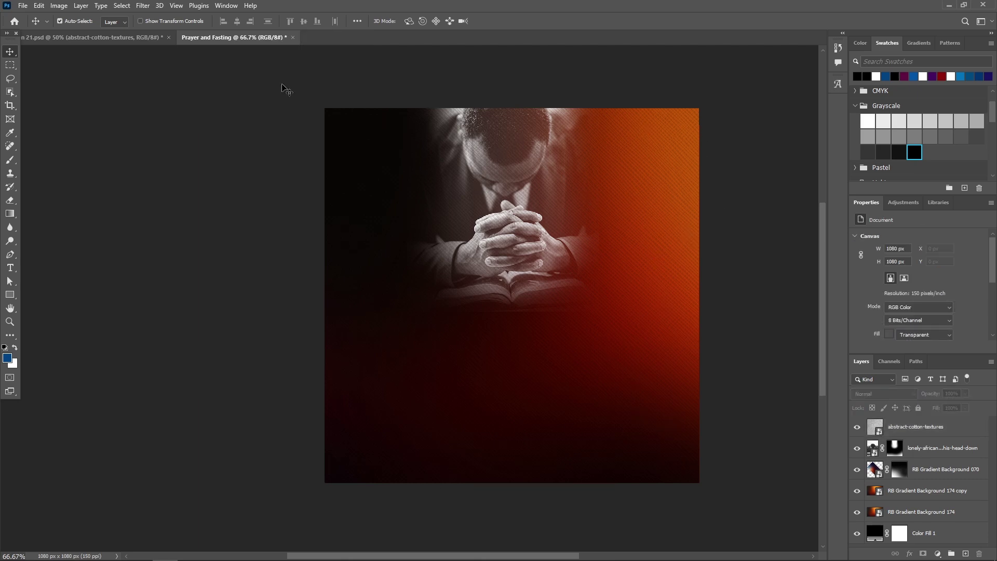
click(23, 6)
click(38, 126)
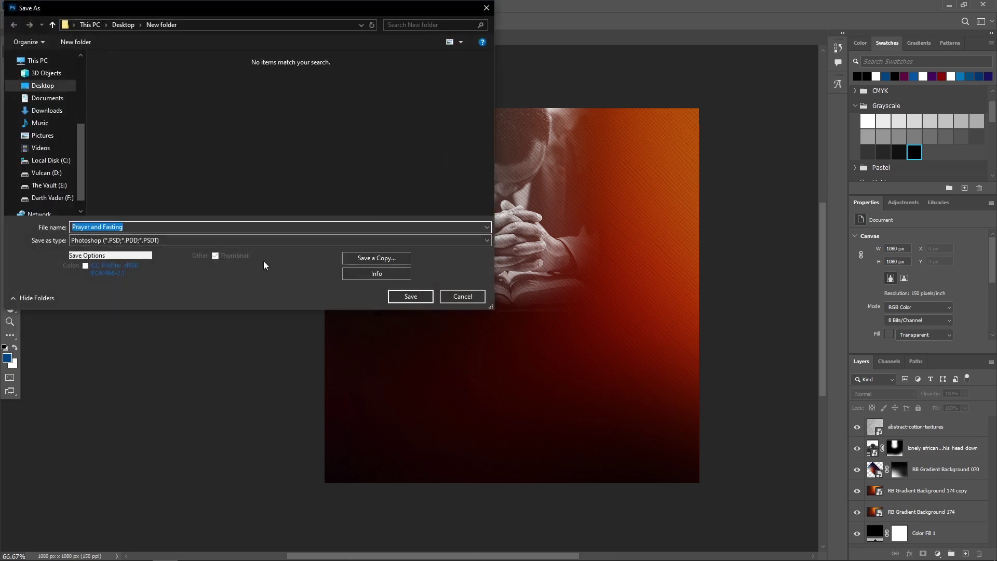
click(459, 297)
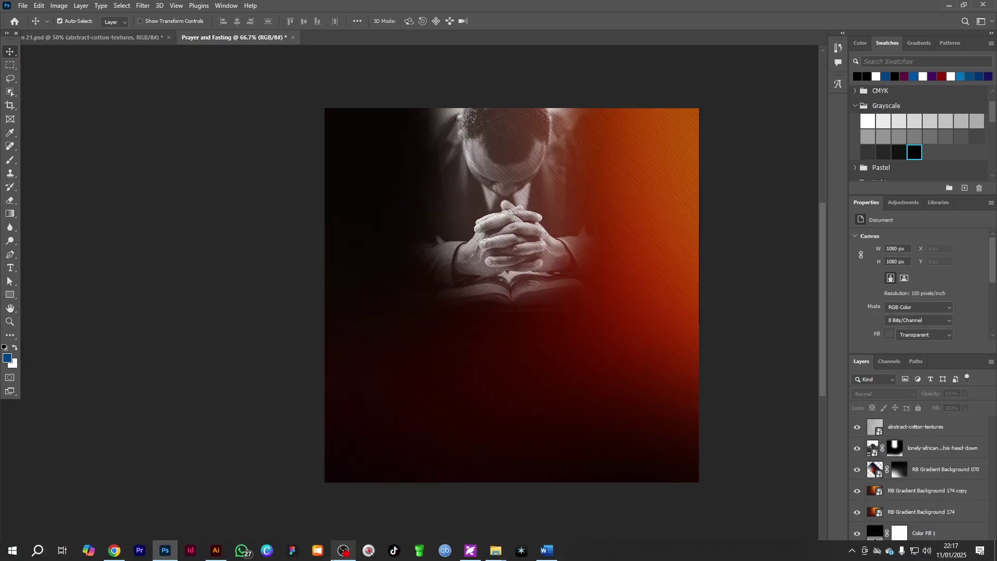
Switch to Illustrator and copy the grouped Season 21 lettering from the Untitled-1 artboard
click(217, 552)
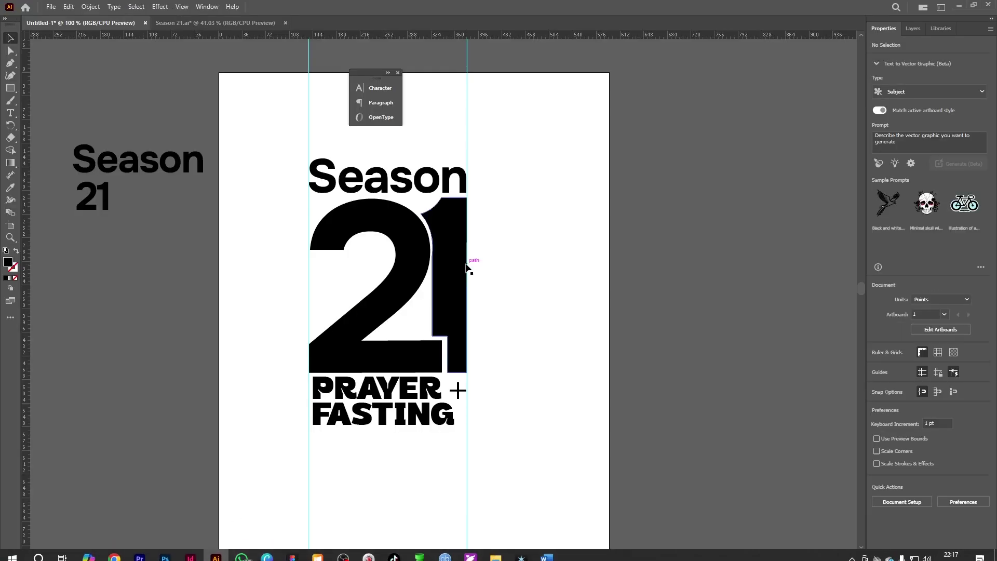
click(451, 306)
click(602, 282)
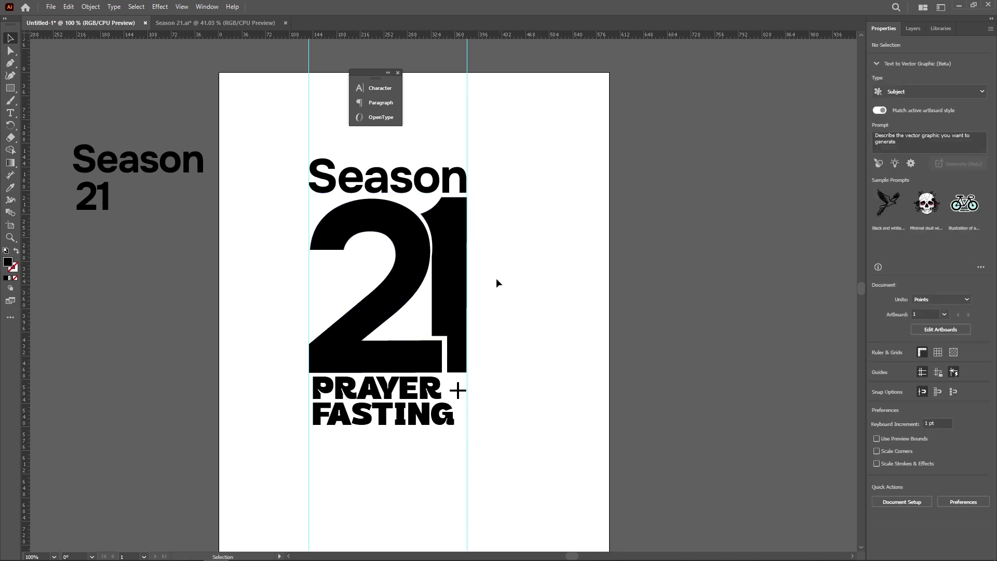
click(454, 282)
right_click(453, 282)
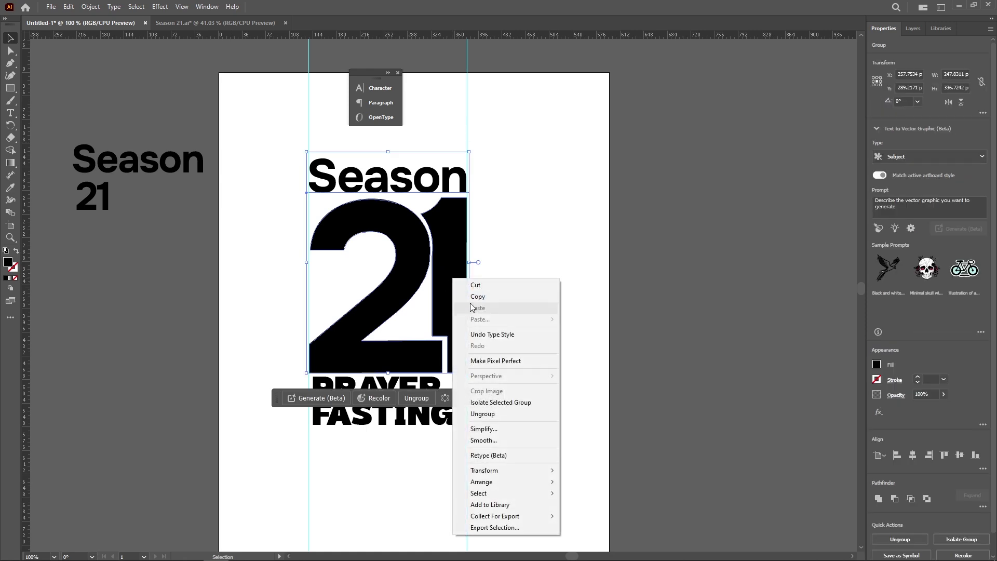
click(531, 238)
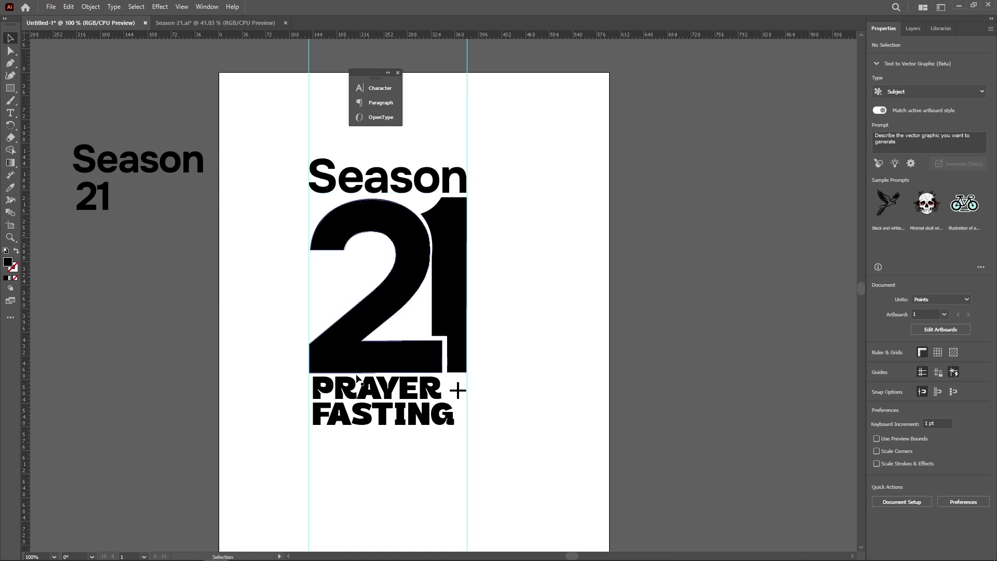
click(419, 263)
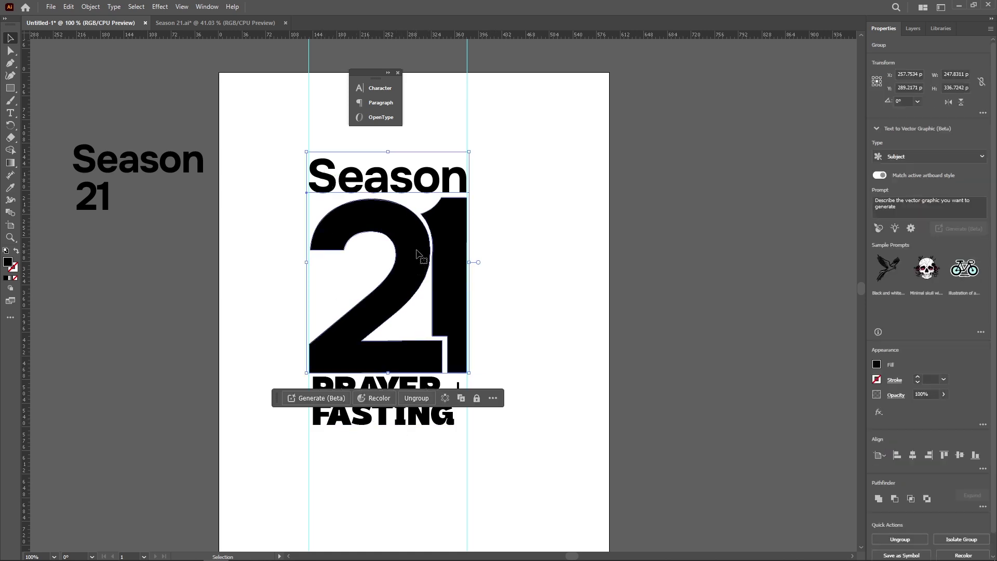
right_click(408, 247)
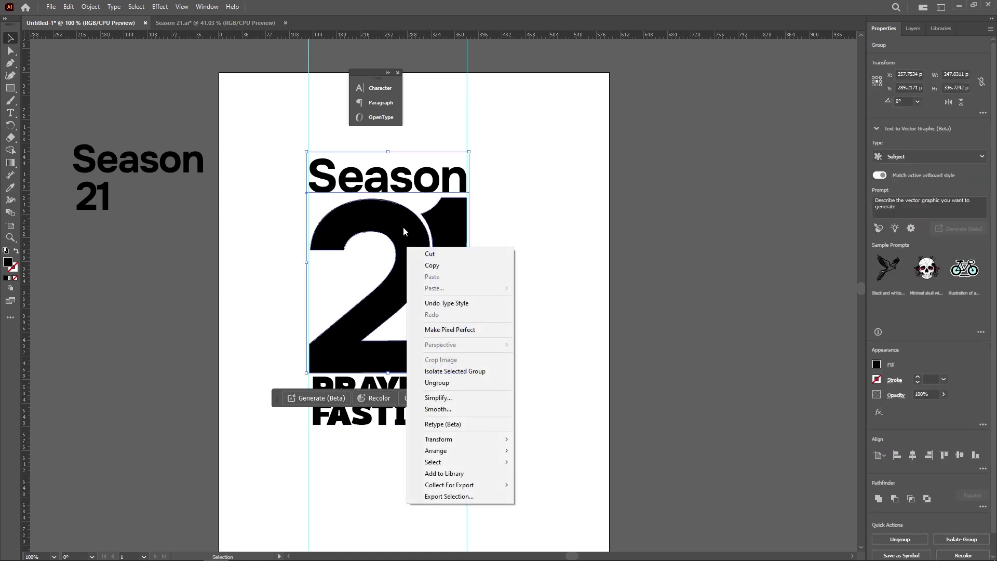
click(438, 266)
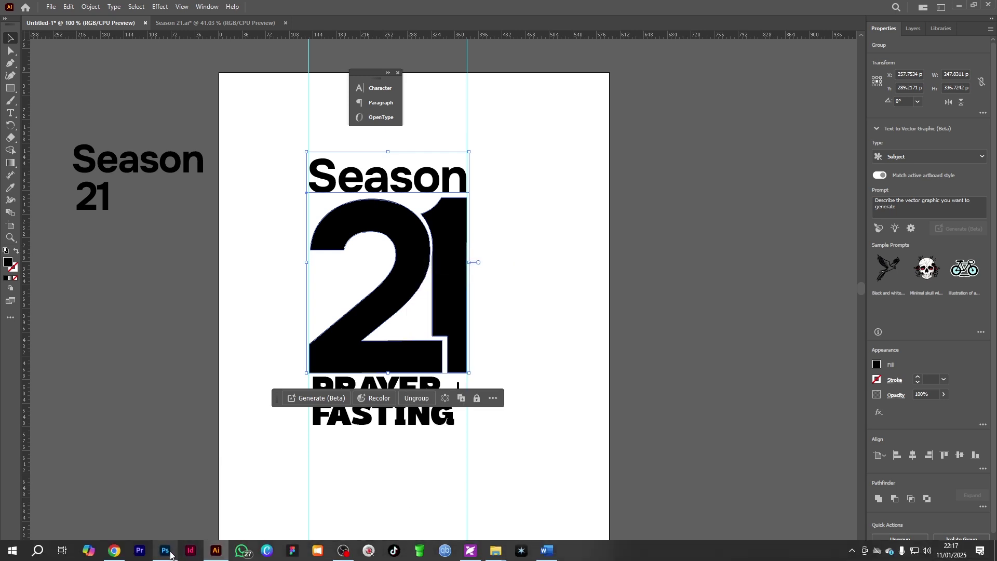
Switch to Photoshop, group all layers from abstract-cotton-textures down to Color Fill 1, and name the group Background
click(165, 557)
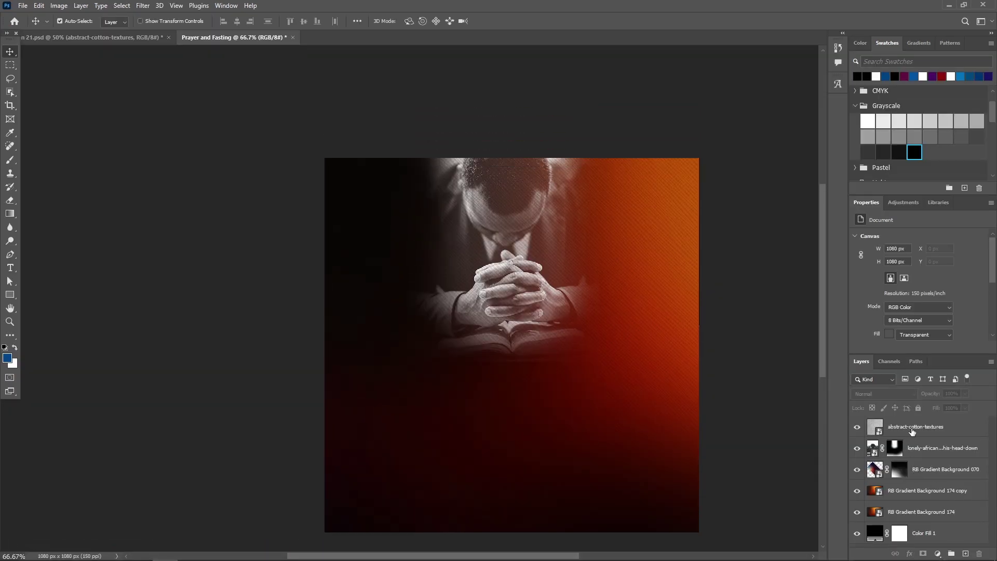
click(912, 430)
shift+click(929, 534)
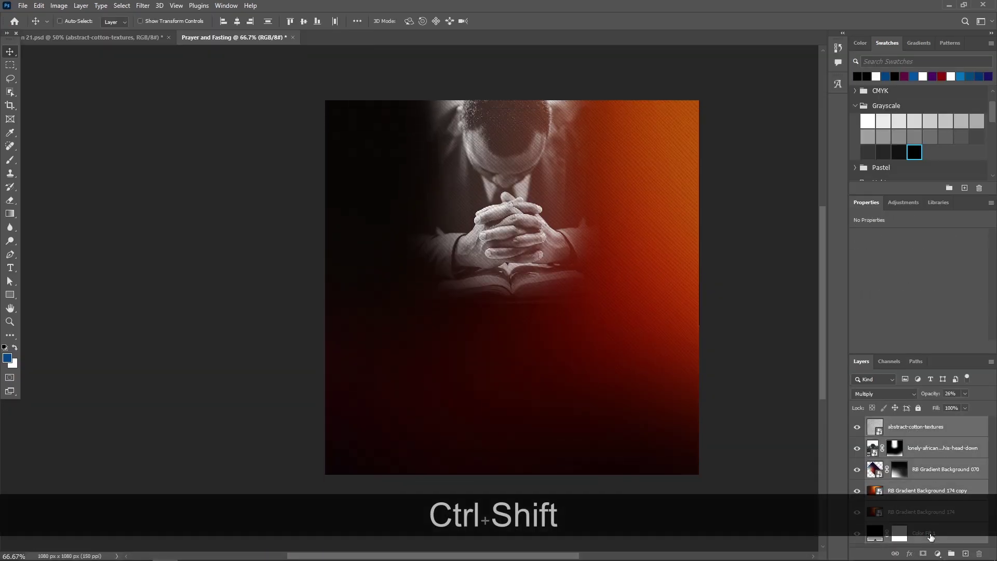
key(ctrl+g)
double_click(893, 422)
text(Bac)
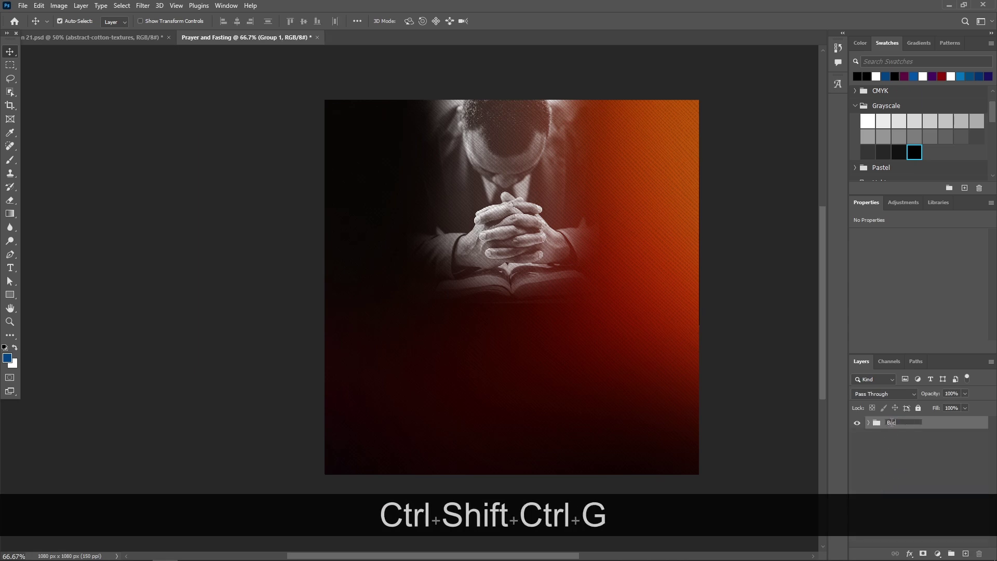
text(kground)
key(Return)
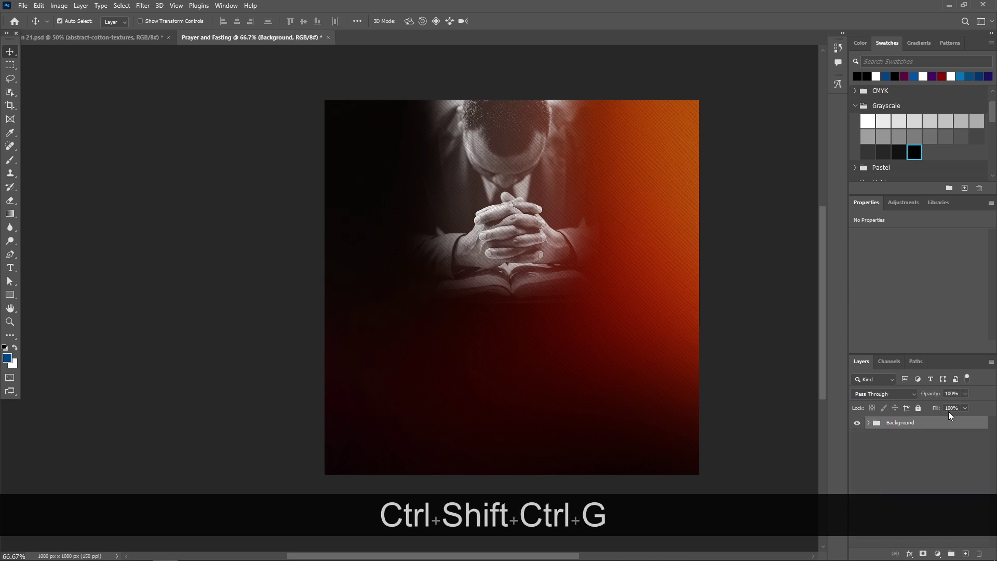
Paste the copied Season 21 lettering above the Background group as a Smart Object
click(39, 6)
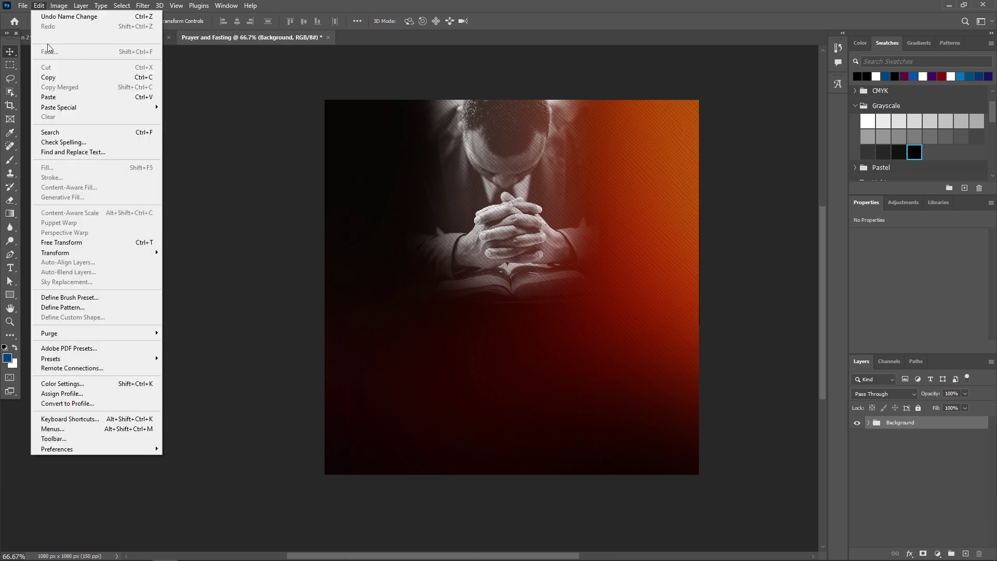
click(52, 97)
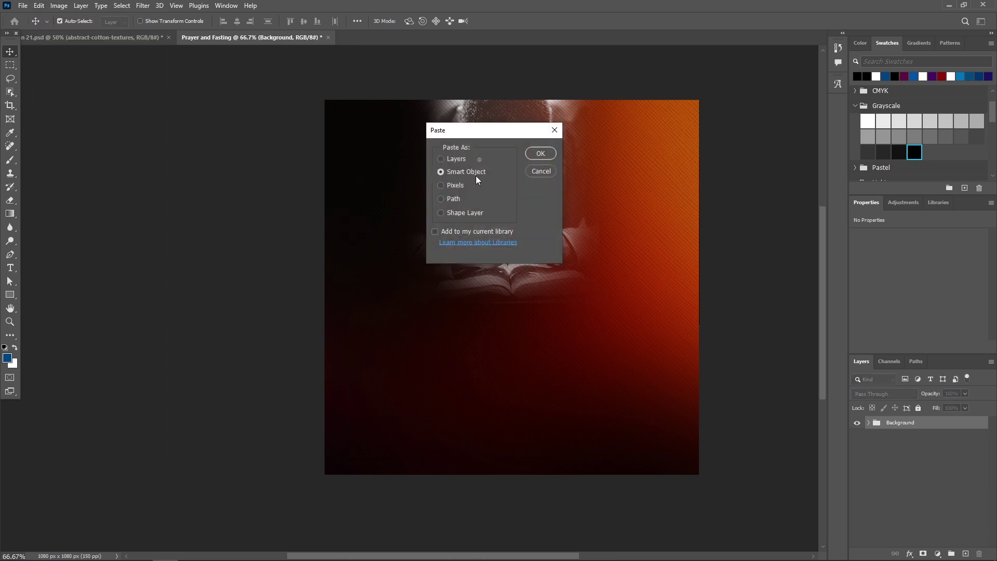
click(540, 158)
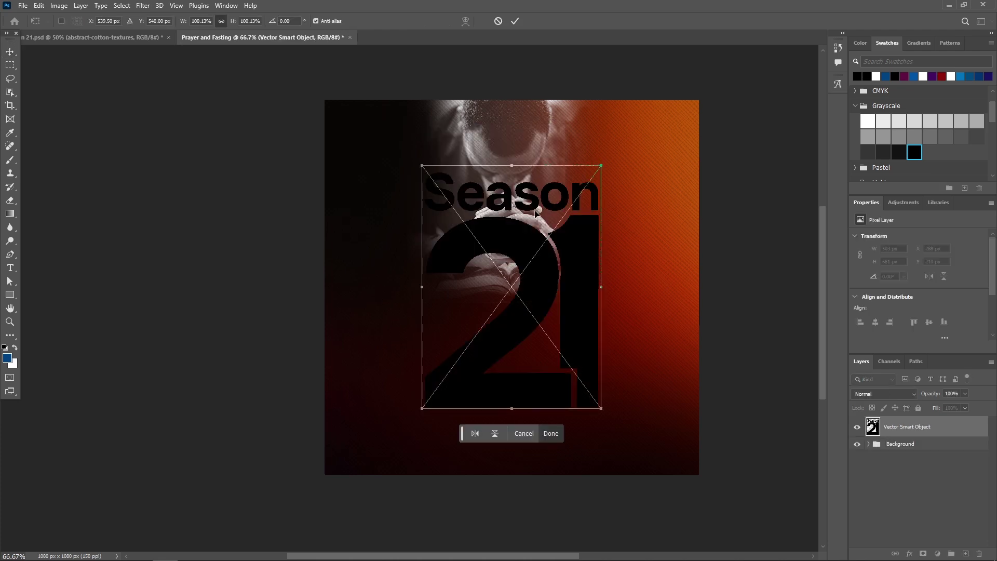
Scale the pasted Season 21 lettering to about 44% and place it just below the man's praying hands
drag(601, 164, 511, 304)
drag(484, 356, 517, 326)
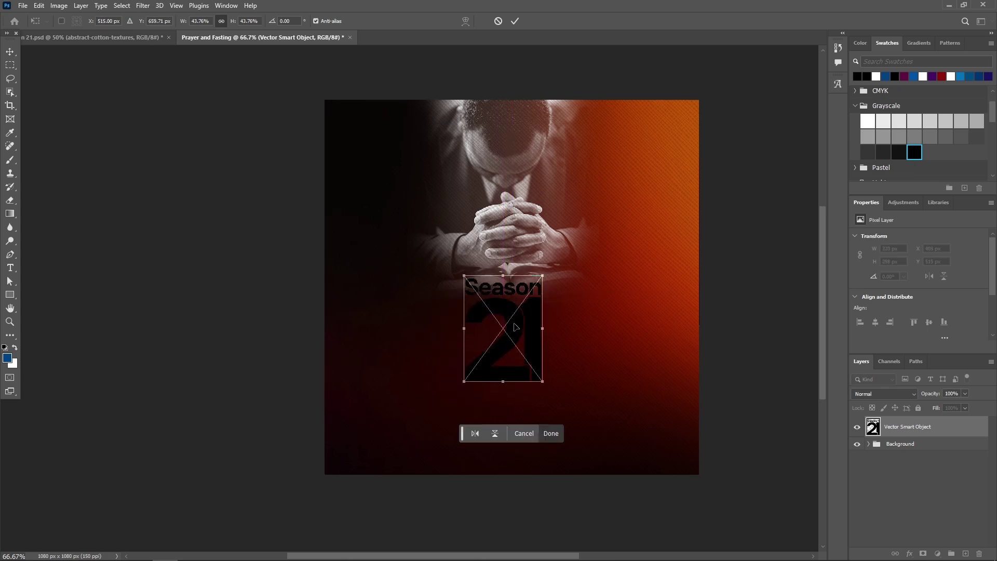
drag(546, 384, 552, 381)
drag(513, 356, 510, 343)
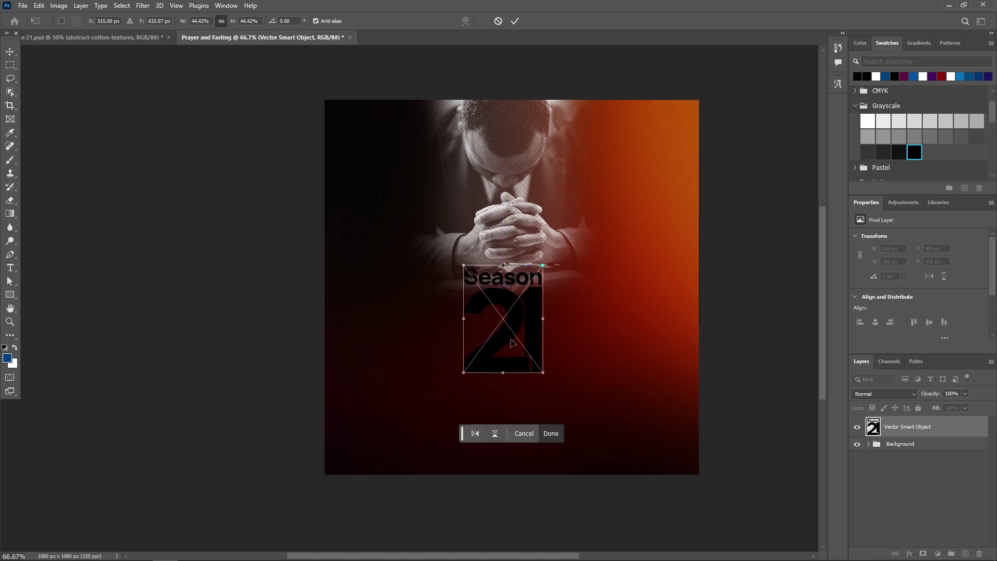
click(517, 24)
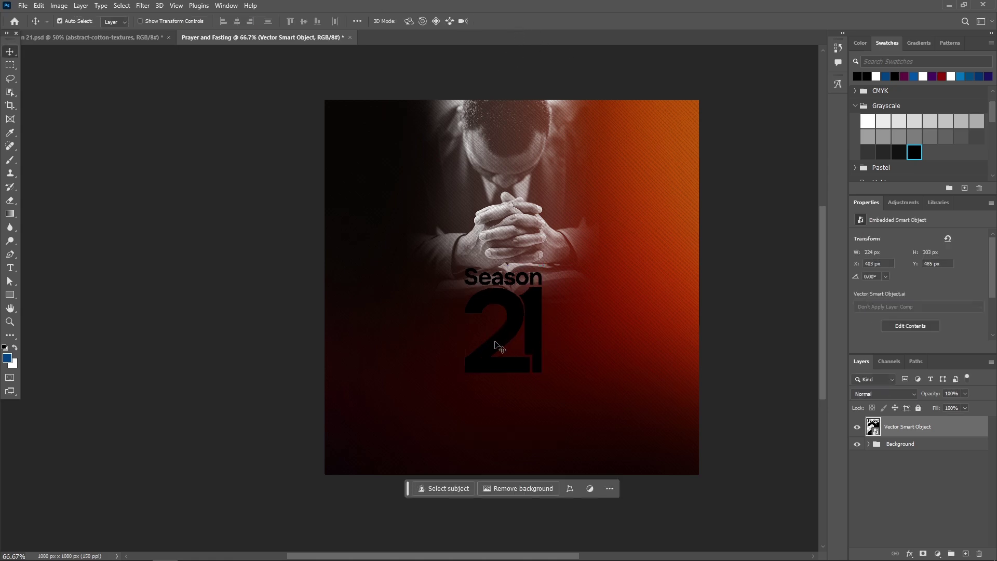
Copy the metal-gold-background layer from the Season 21 document and paste it above the lettering in the Prayer and Fasting document
click(85, 39)
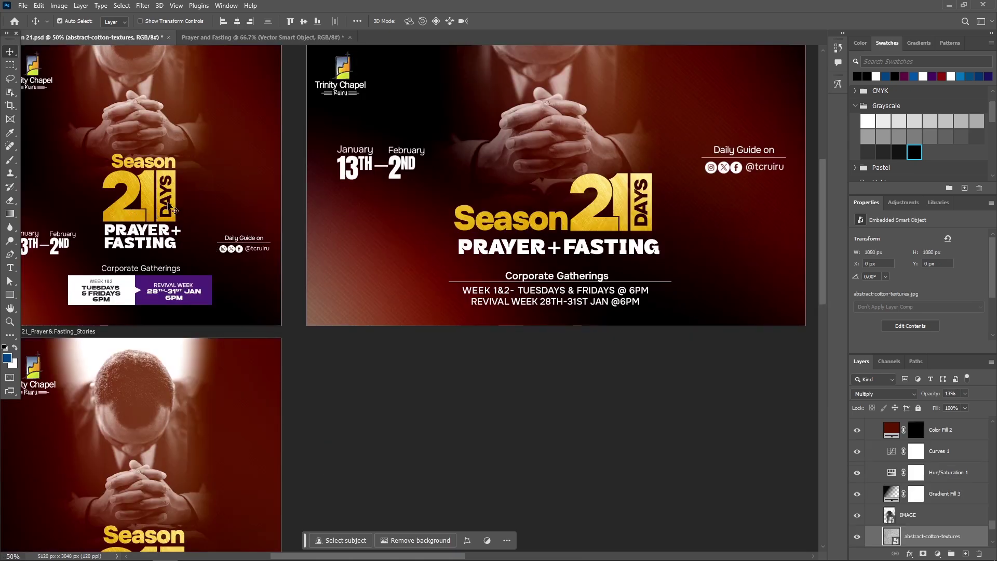
click(148, 195)
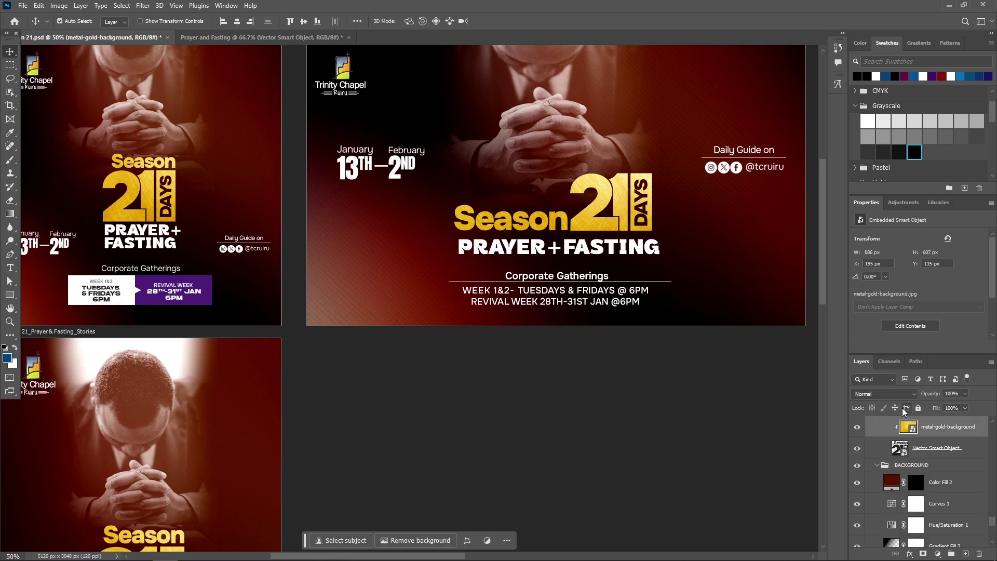
click(40, 6)
click(52, 78)
click(246, 37)
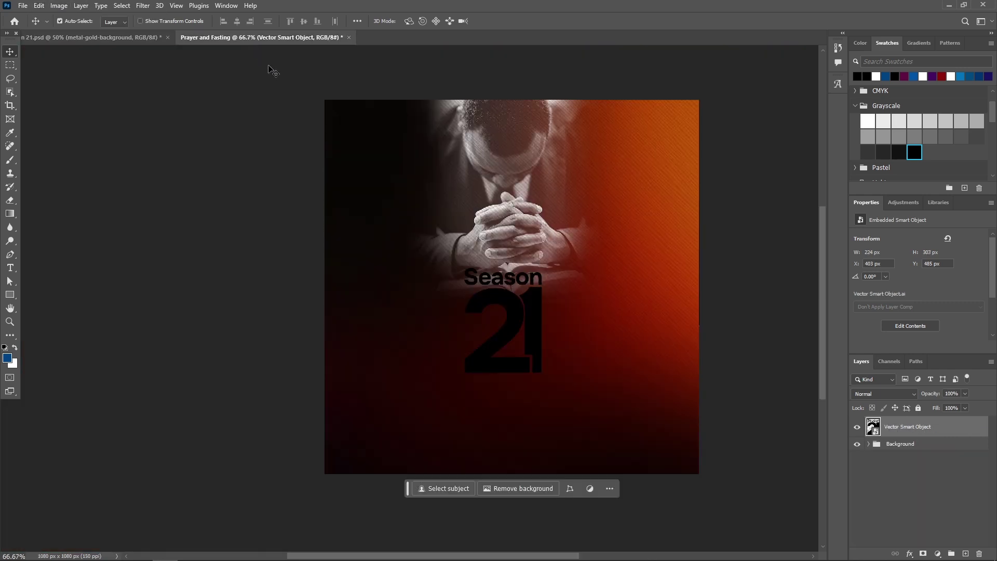
click(39, 6)
click(47, 97)
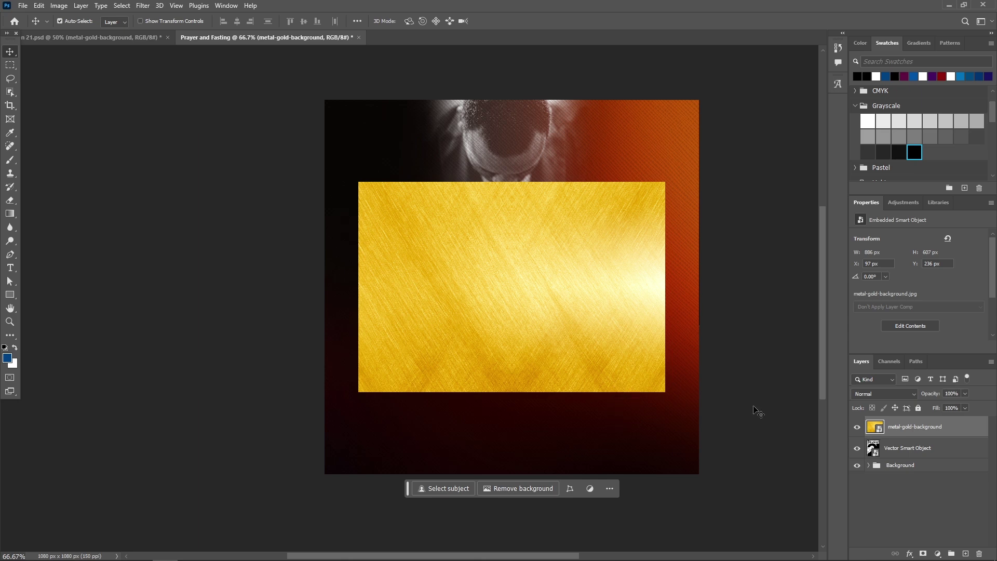
Rename the Vector Smart Object layer as TITLE
click(889, 453)
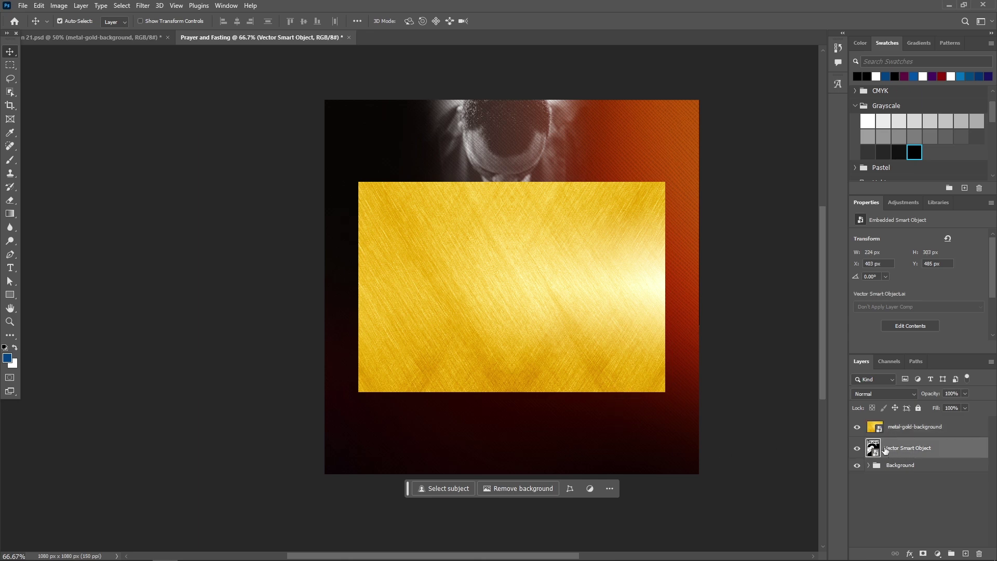
double_click(895, 454)
text(T)
key(Return)
Try to clip the metal-gold-background layer to the lettering layer below it, and undo the last change
click(915, 437)
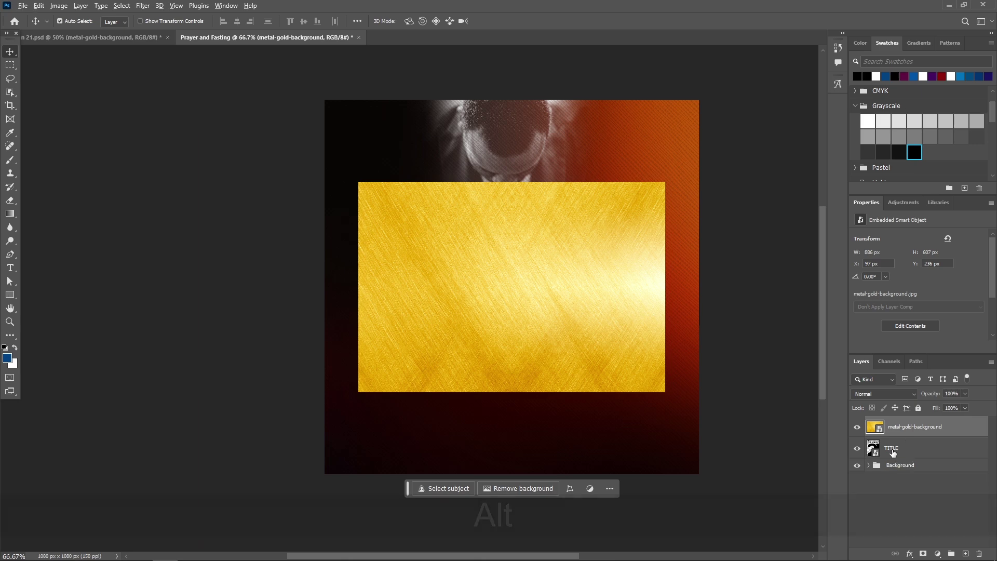
key(alt)
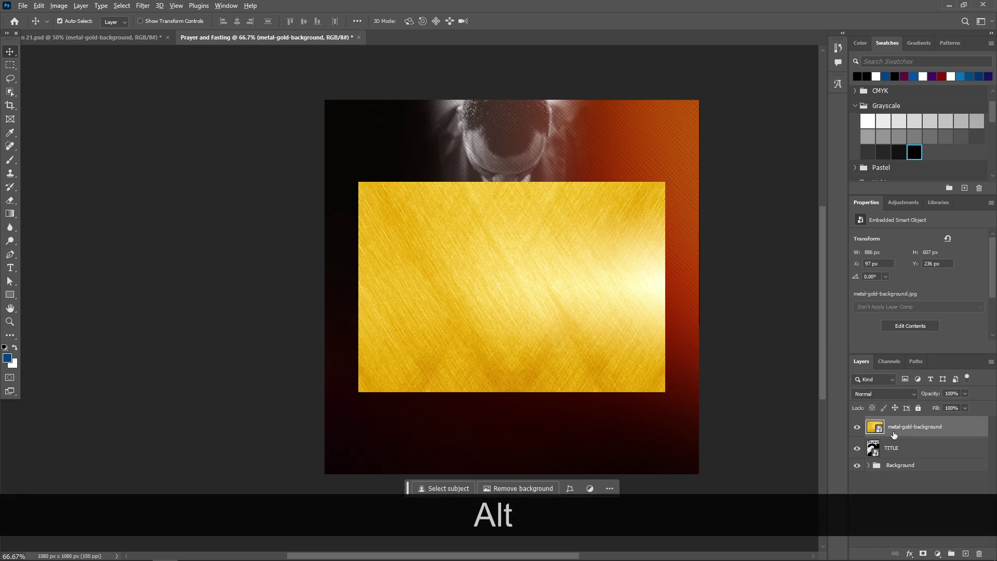
alt+click(888, 434)
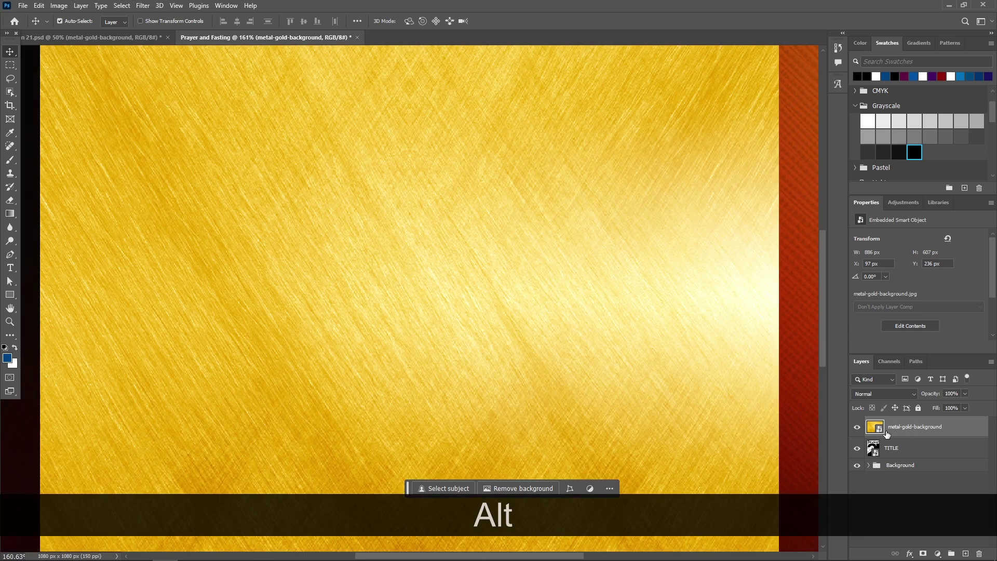
key(ctrl+z)
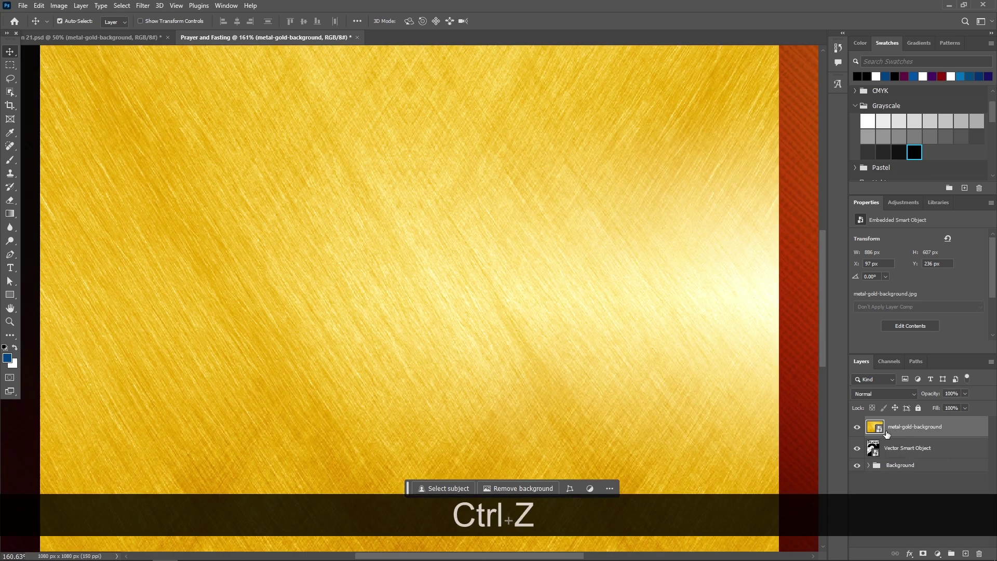
key(ctrl+KP_Subtract)
key(ctrl+KP_Subtract)
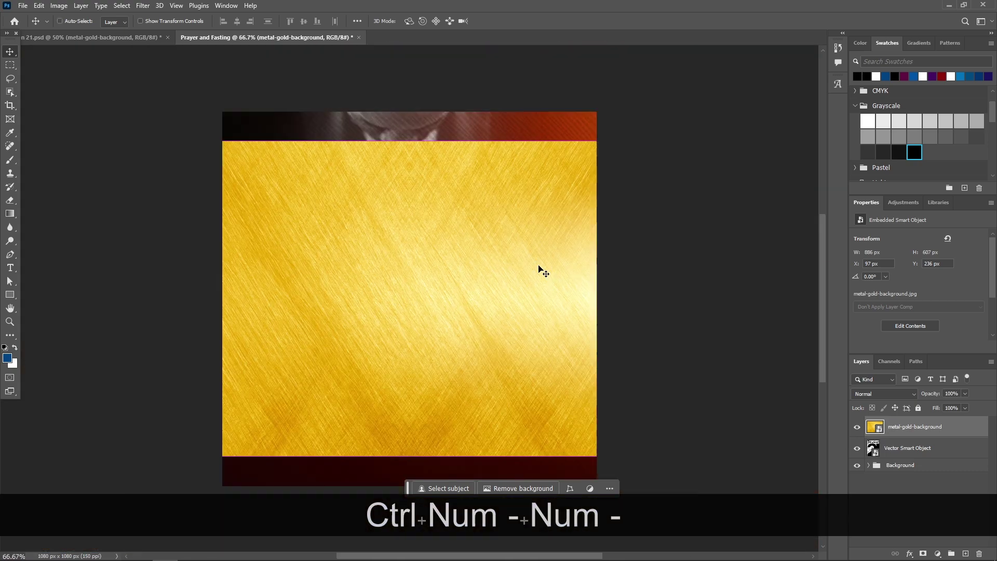
click(680, 289)
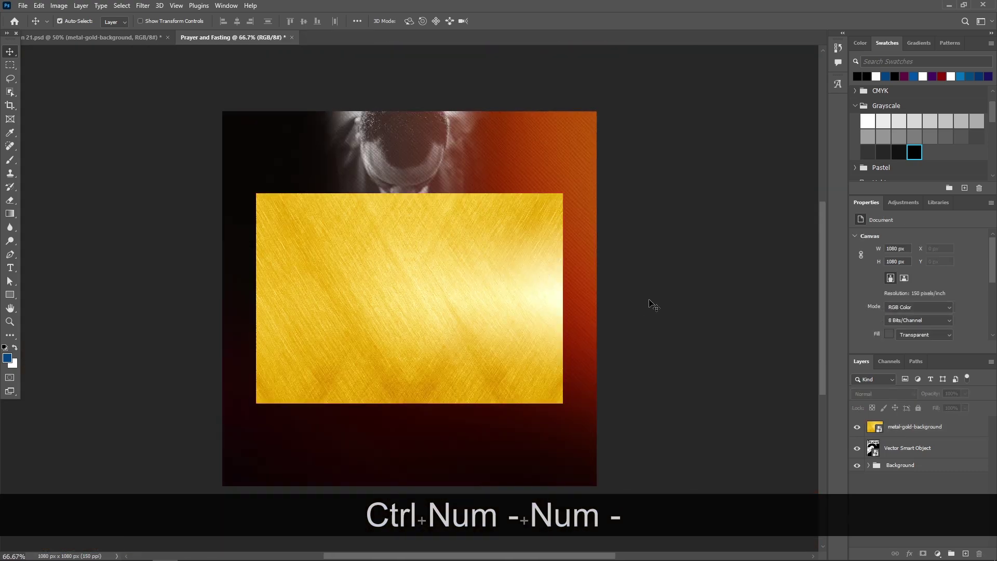
Create a clipping mask so the metal-gold-background layer fills only the Season 21 lettering
click(869, 429)
scroll(905, 325, down, 3)
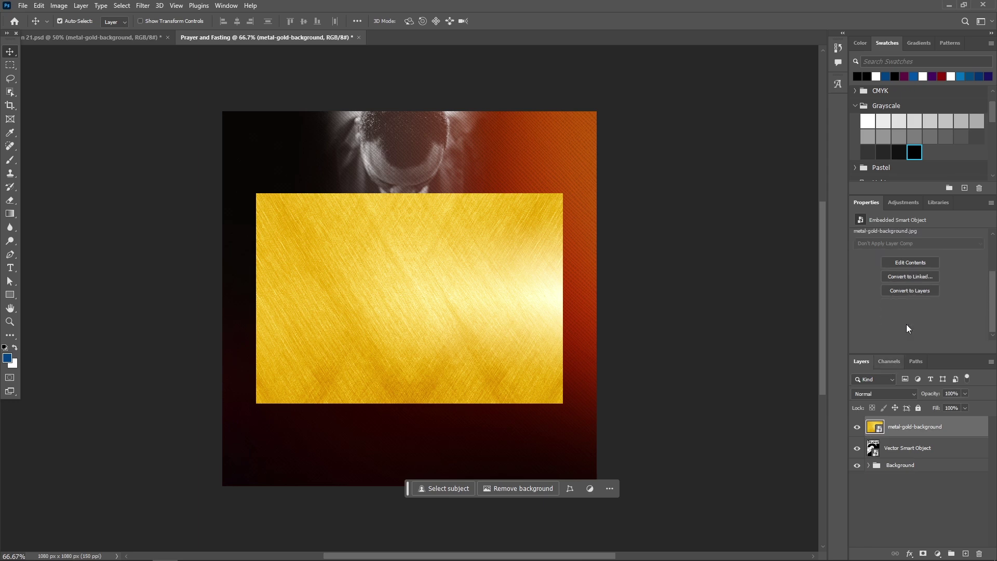
right_click(896, 427)
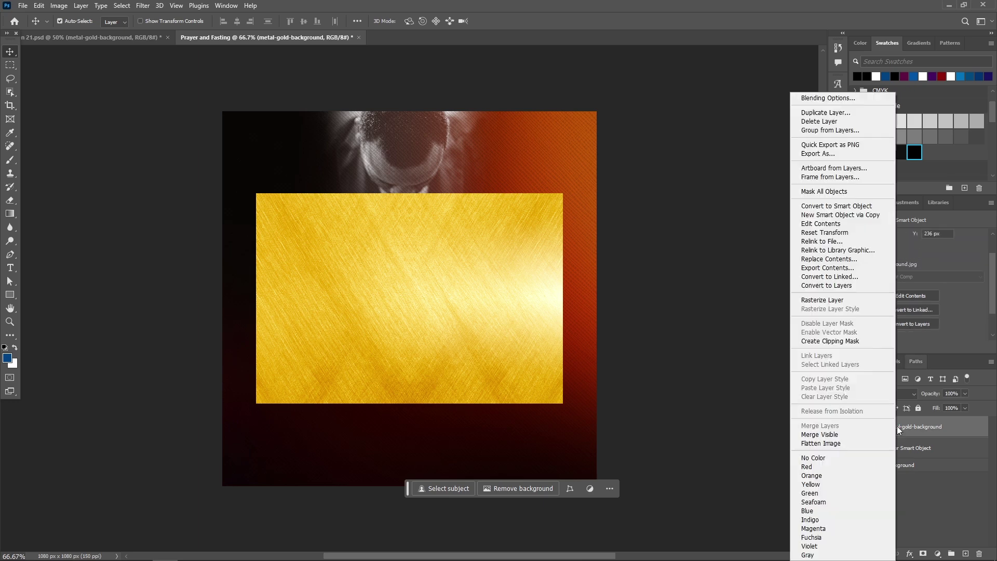
click(831, 342)
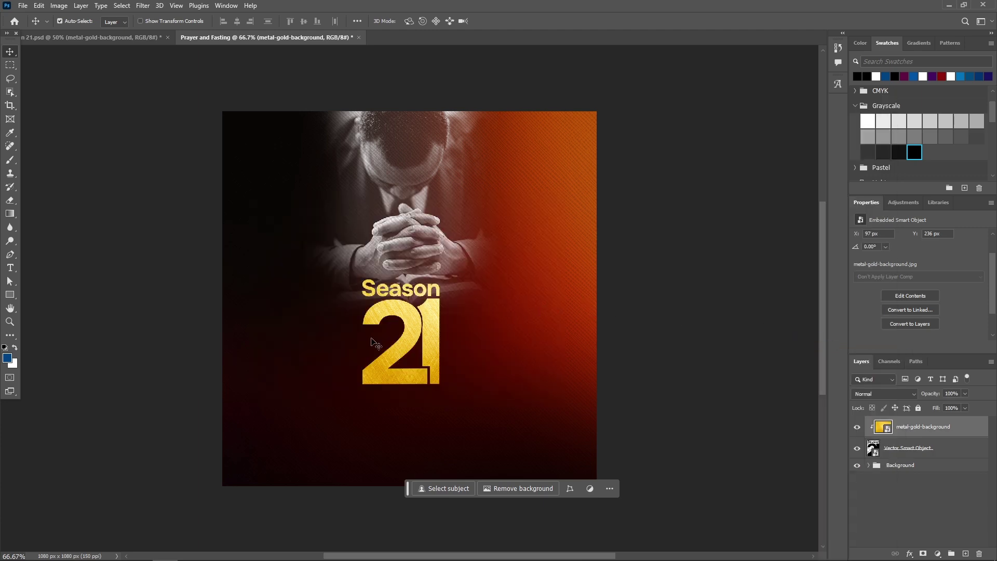
click(641, 320)
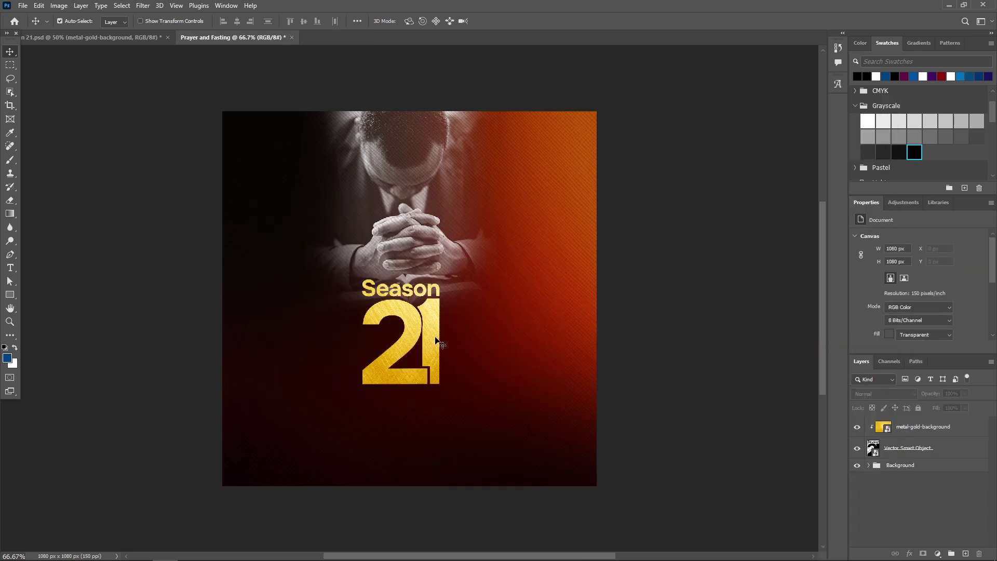
key(ctrl+KP_Add)
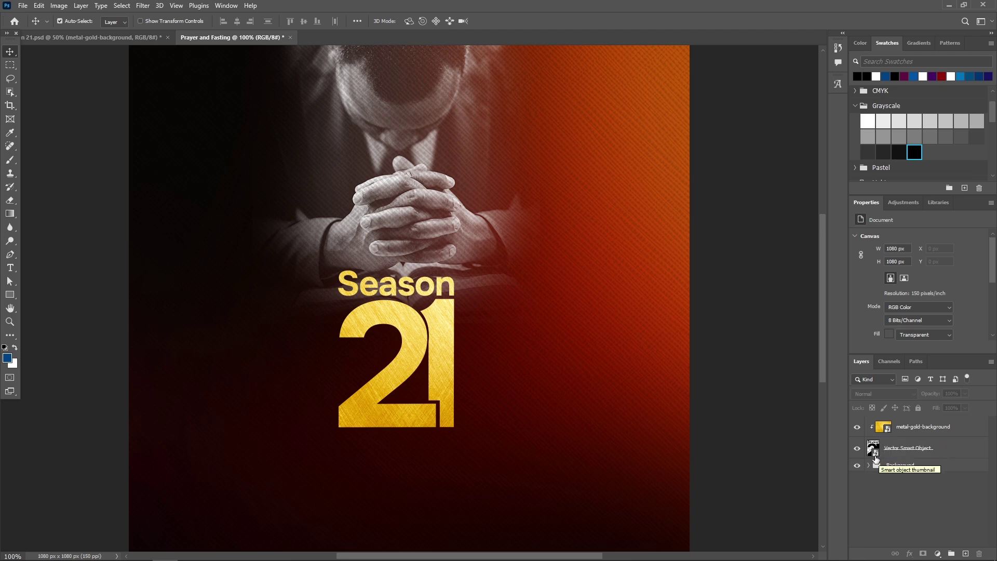
Open the Season 21 lettering smart object for editing in Illustrator, select its lettering group, and switch to the Untitled-1 document
double_click(874, 452)
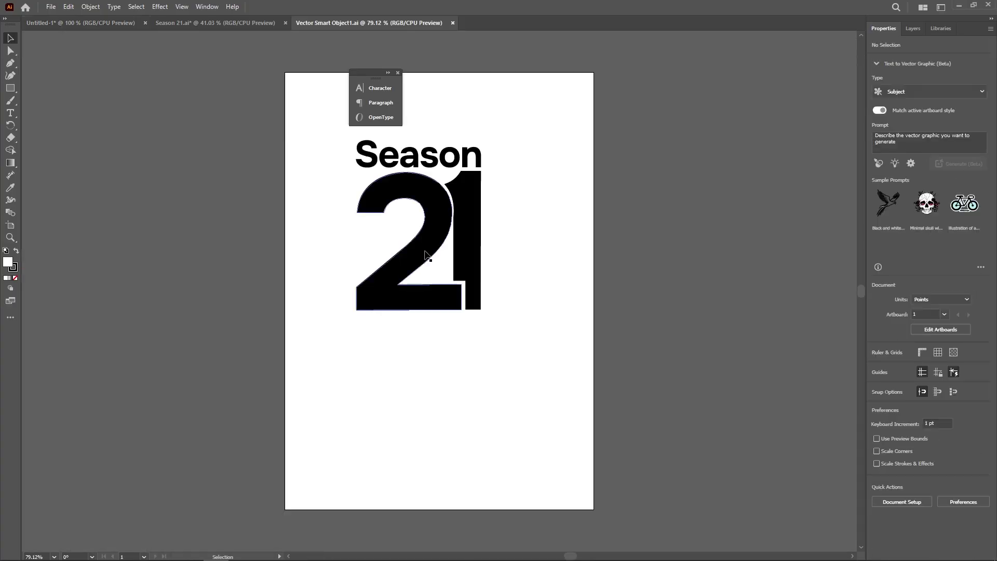
click(434, 254)
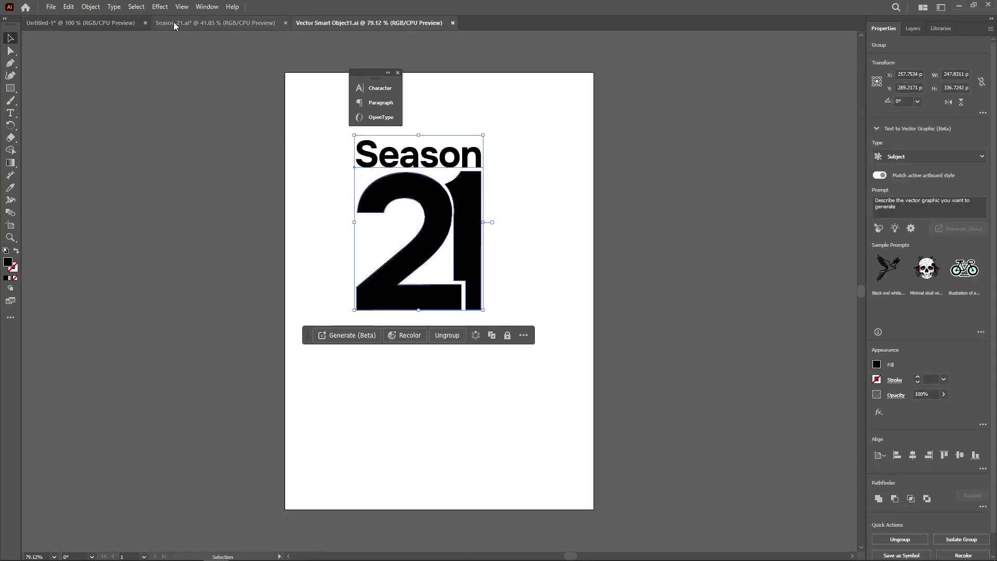
click(174, 21)
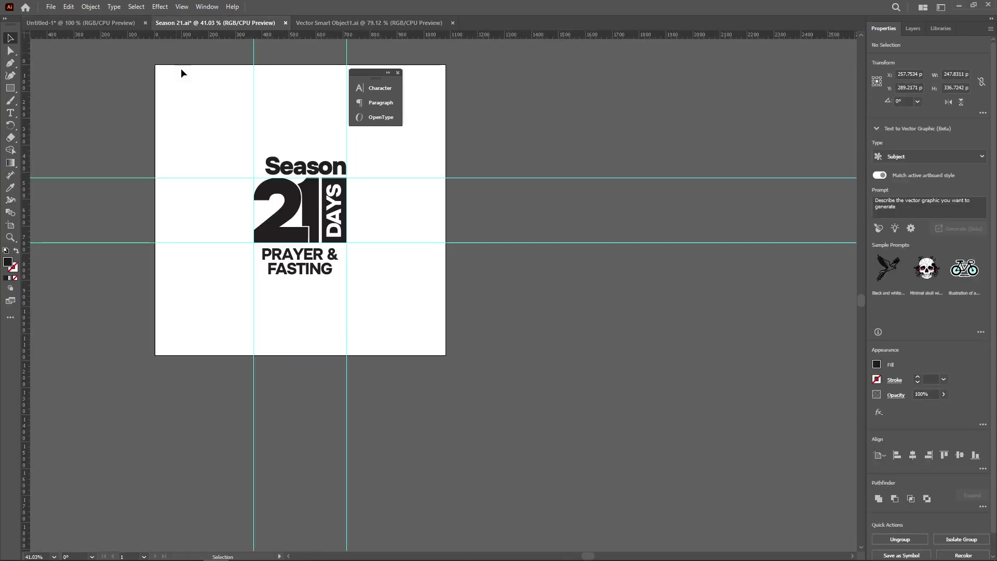
click(52, 19)
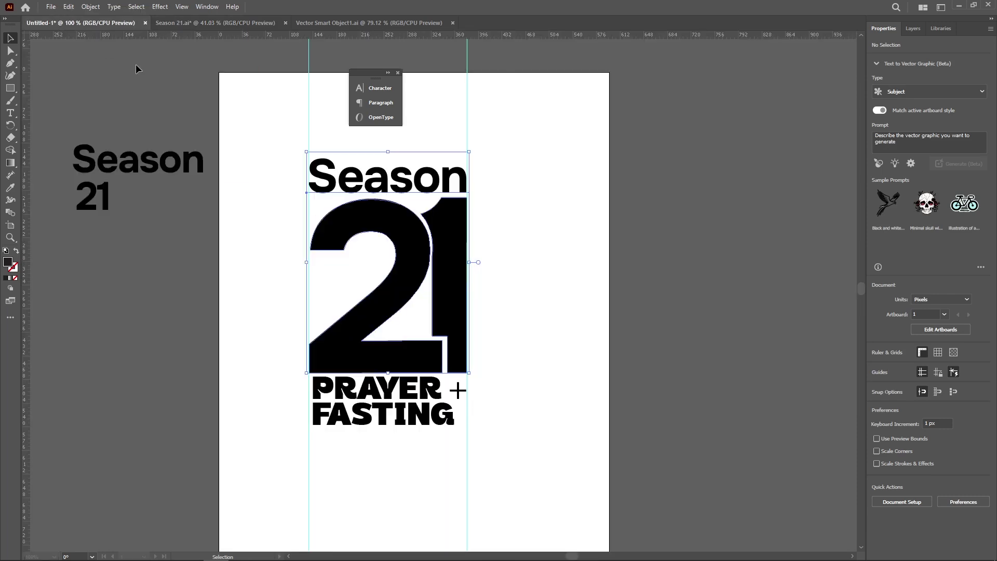
Examine the spare Season and 21 text objects beside the artboard and the grouped lettering on it
click(120, 172)
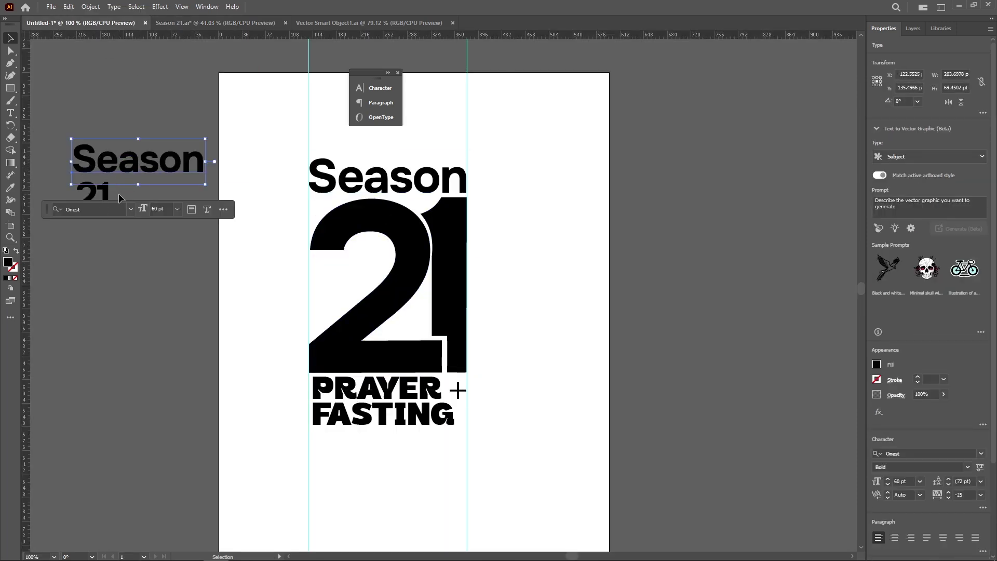
click(119, 193)
click(97, 202)
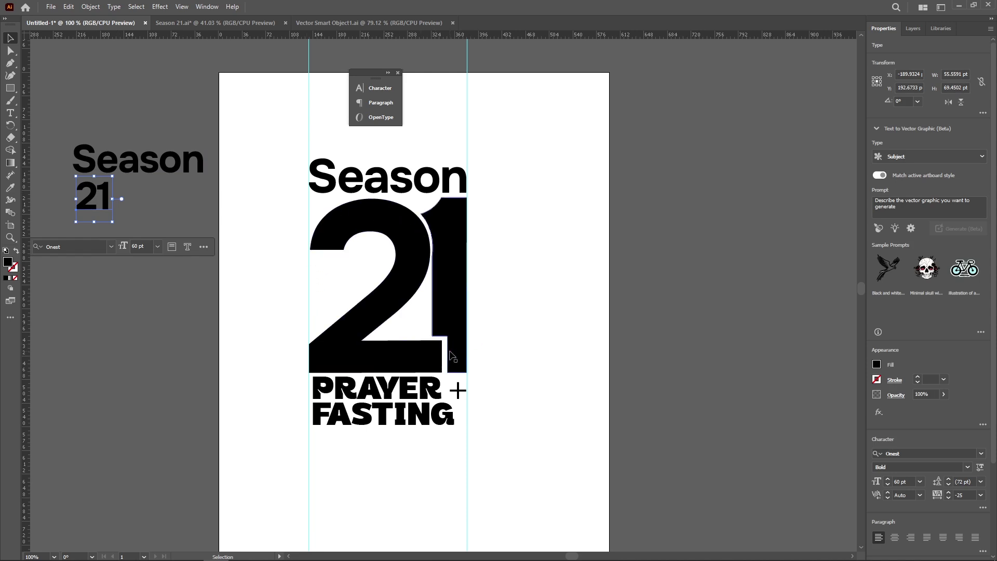
click(186, 165)
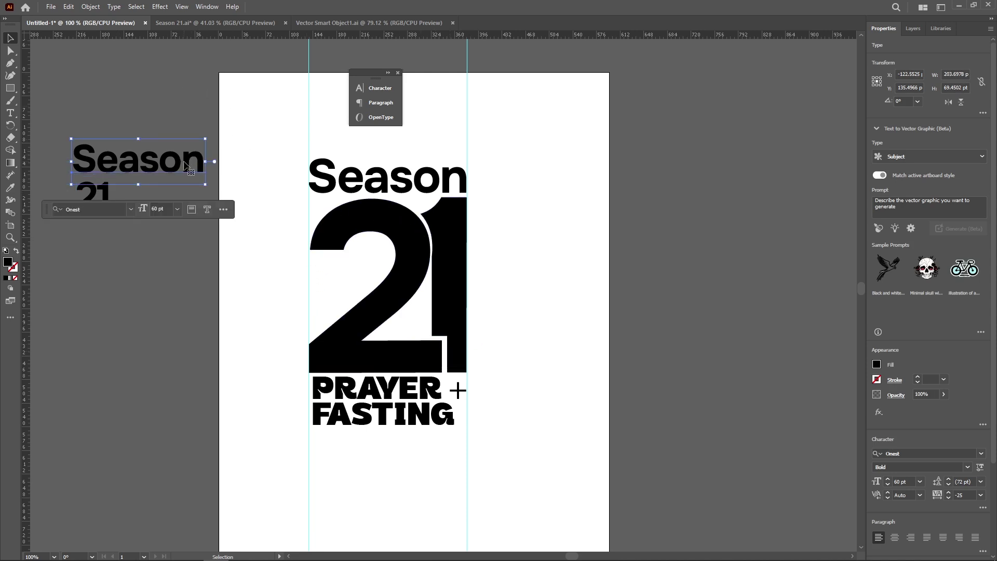
click(407, 245)
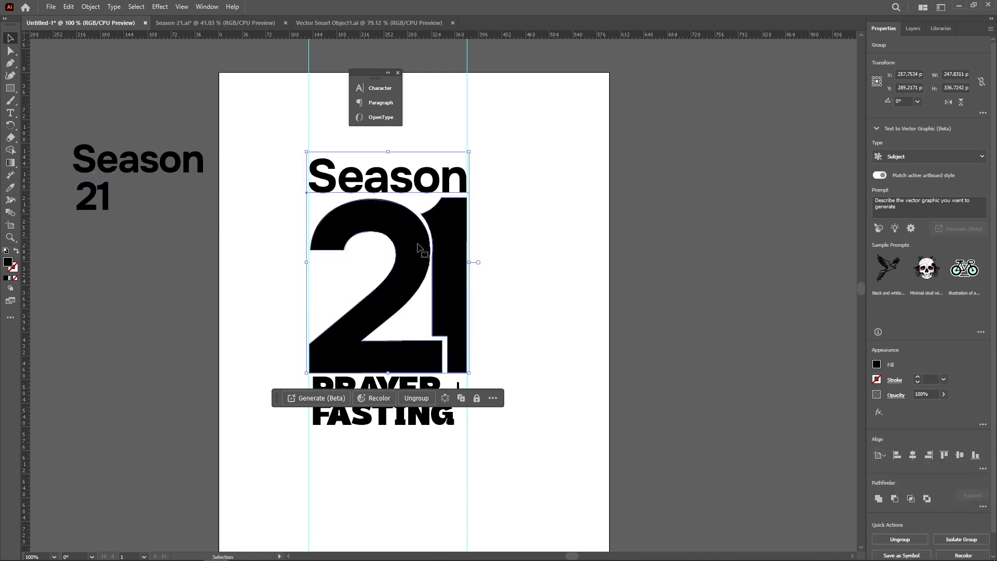
double_click(417, 248)
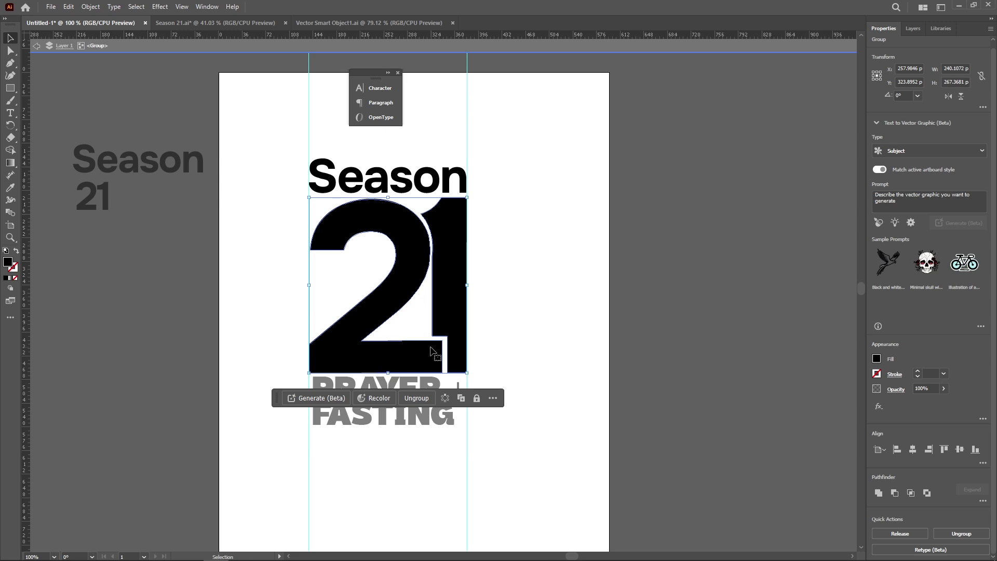
Leave the group isolation and move the spare 21 text lower, away from the spare Season text
click(93, 197)
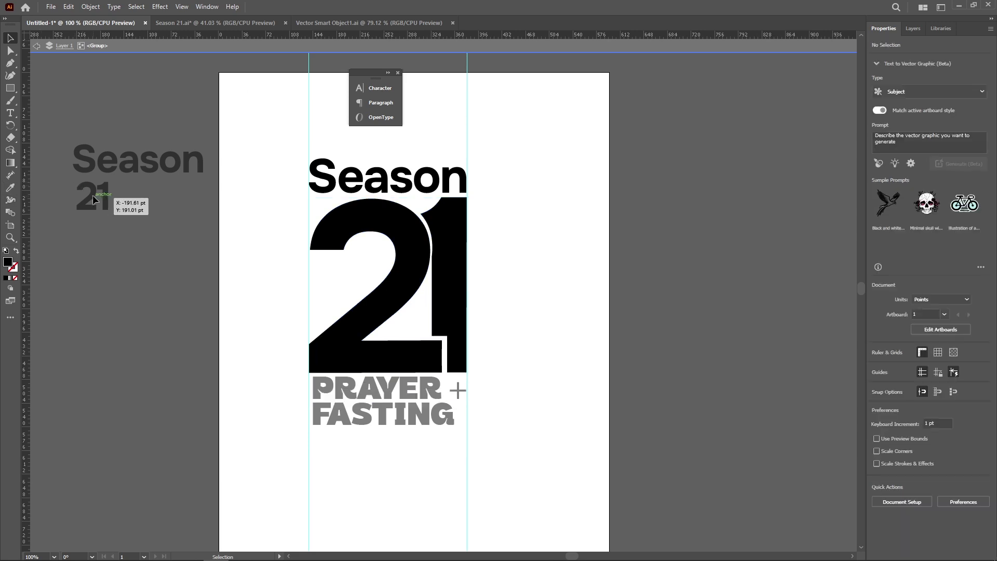
key(Escape)
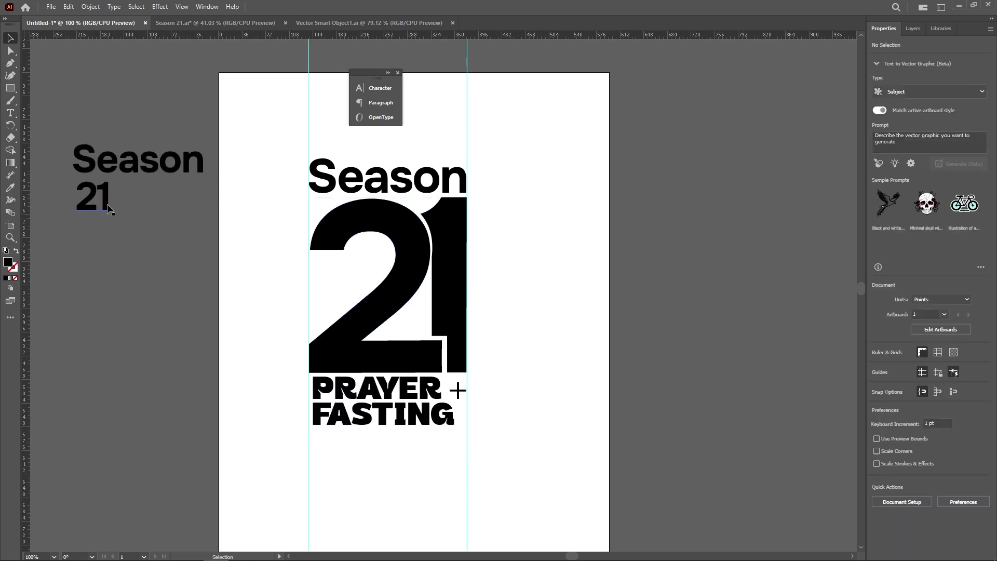
click(108, 207)
drag(105, 205, 103, 237)
Inside the lettering group, set the Season text to 65 pt and move it to align with the right edge of the 21
click(352, 183)
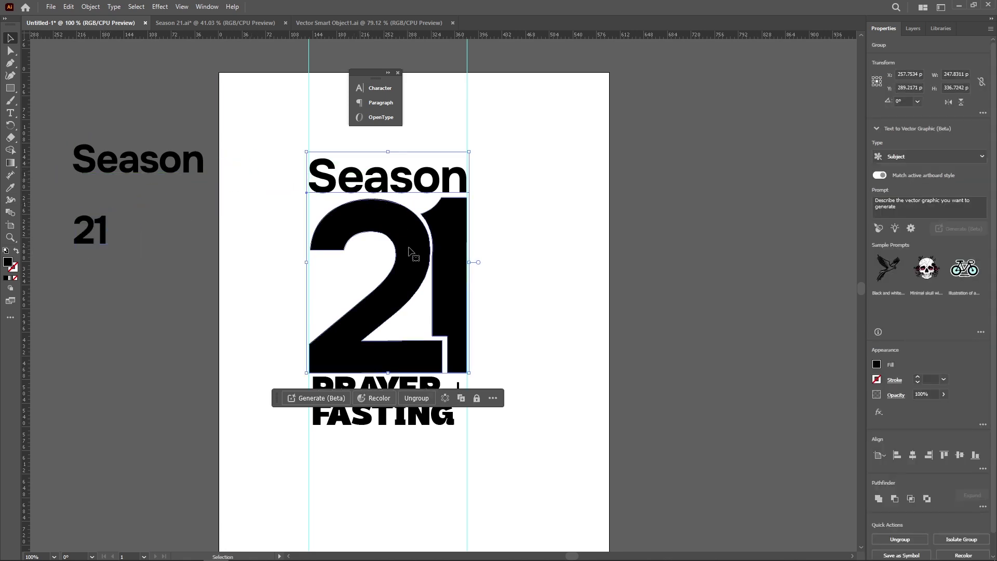
double_click(400, 182)
click(386, 186)
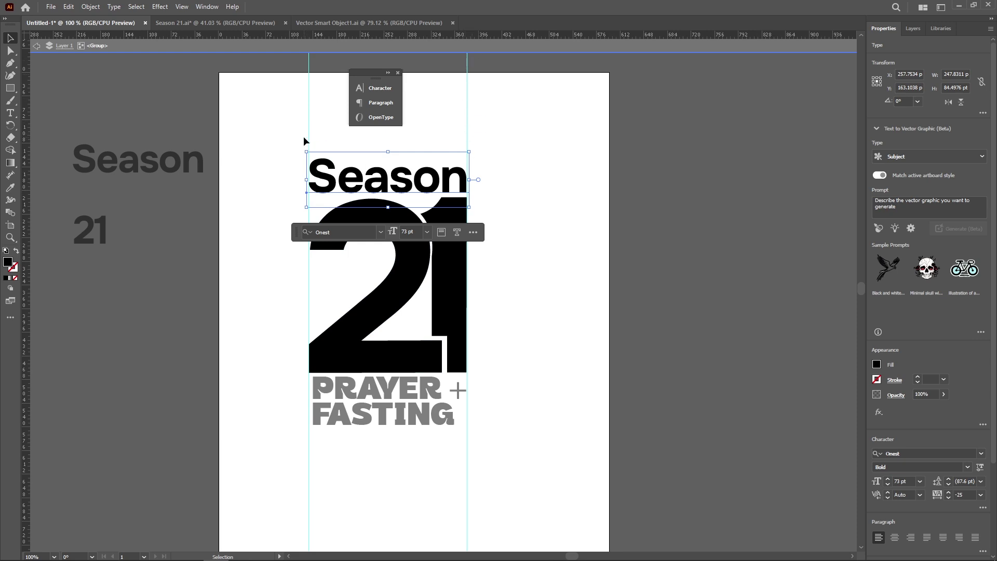
click(888, 485)
click(888, 484)
click(888, 484)
click(888, 484)
click(888, 485)
click(887, 485)
click(888, 486)
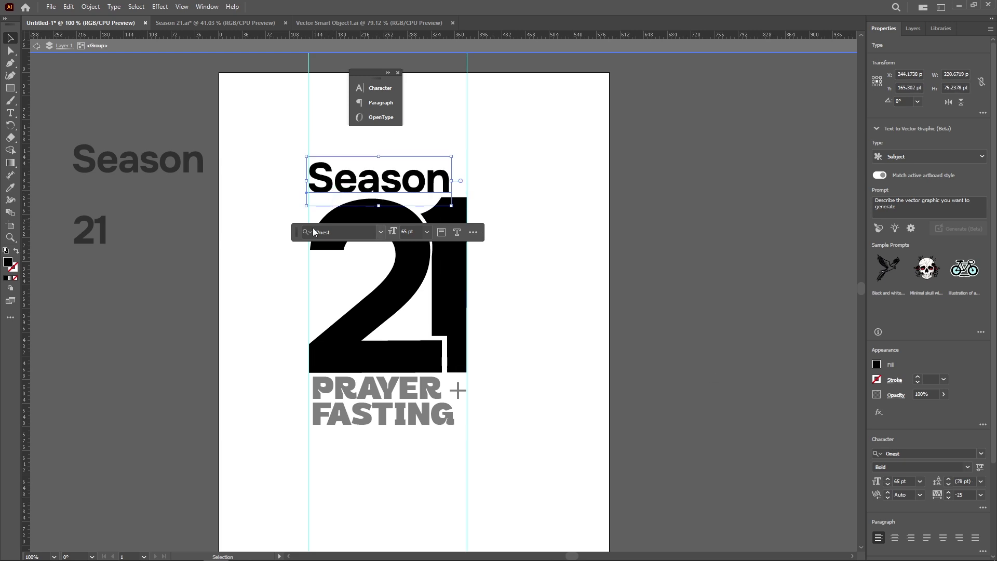
drag(332, 191, 349, 191)
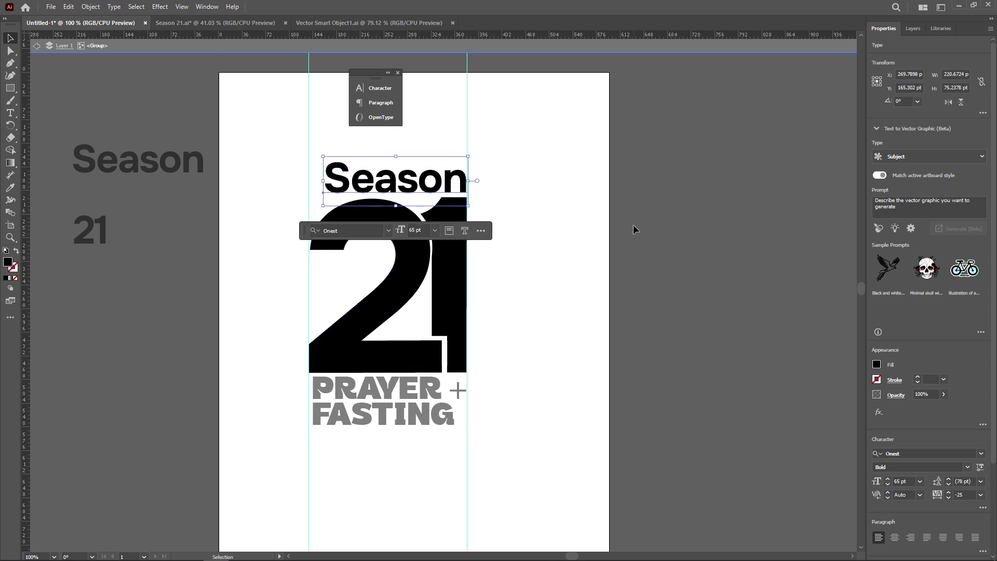
click(573, 223)
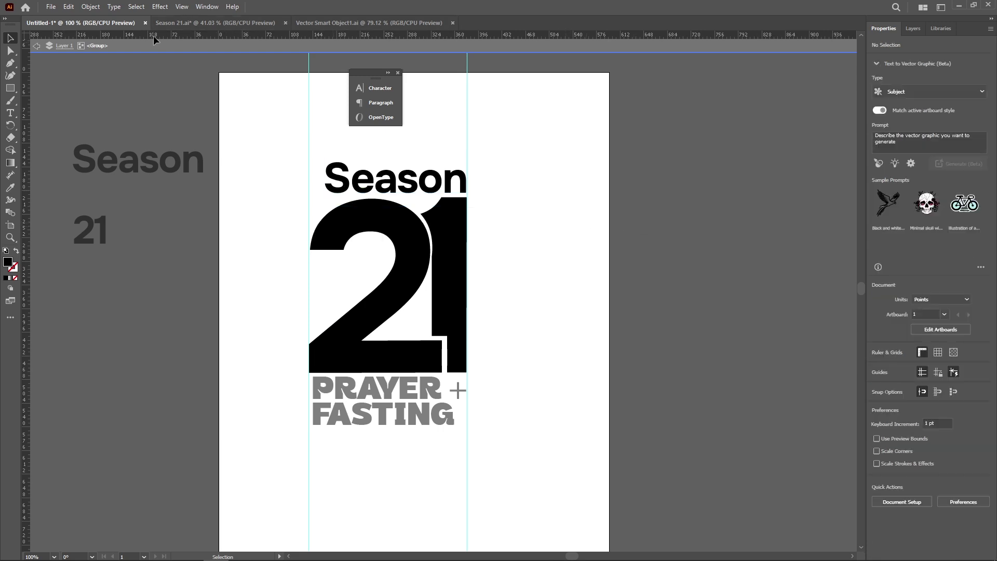
Compare the title layout in the Season 21 document with the resized lettering in Untitled-1
click(186, 27)
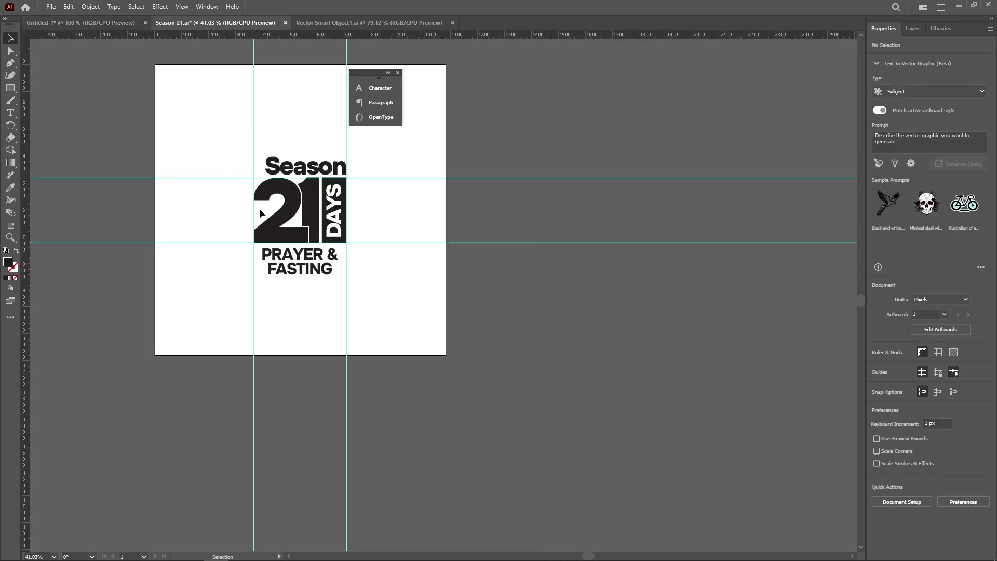
click(272, 216)
click(460, 216)
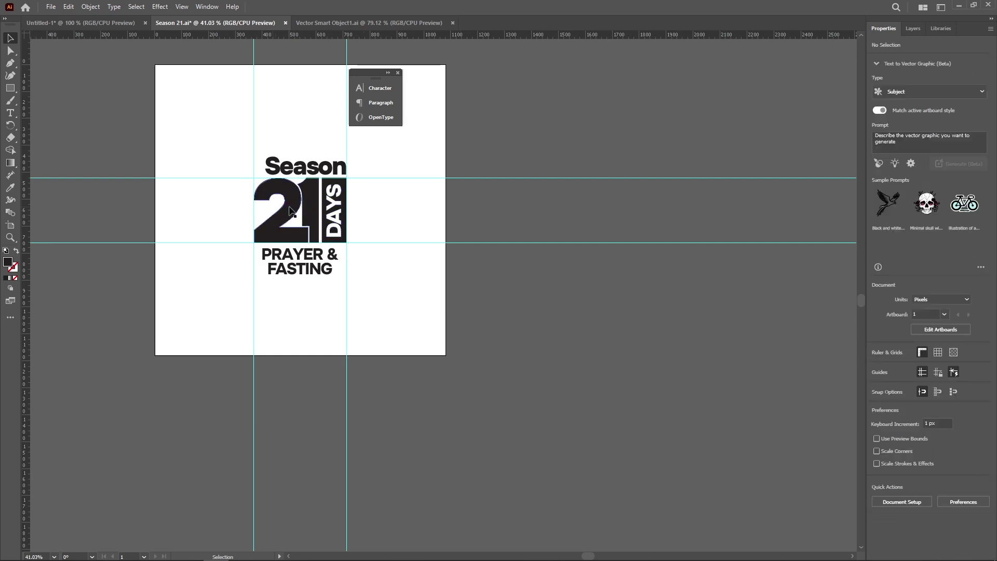
click(67, 24)
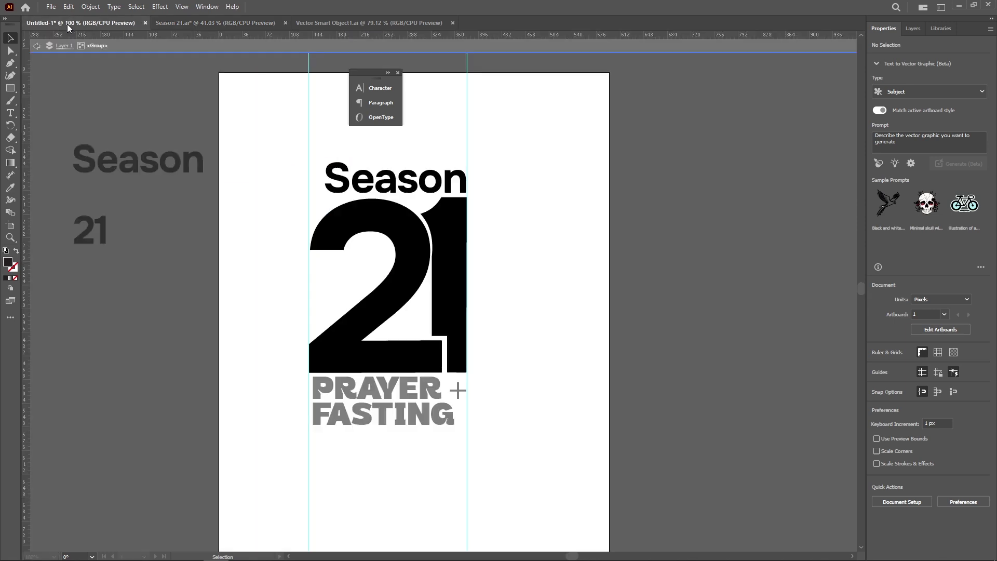
click(376, 188)
In the smart object's lettering group, reduce the Season text size and move it to align with the right edge of the 21
click(341, 23)
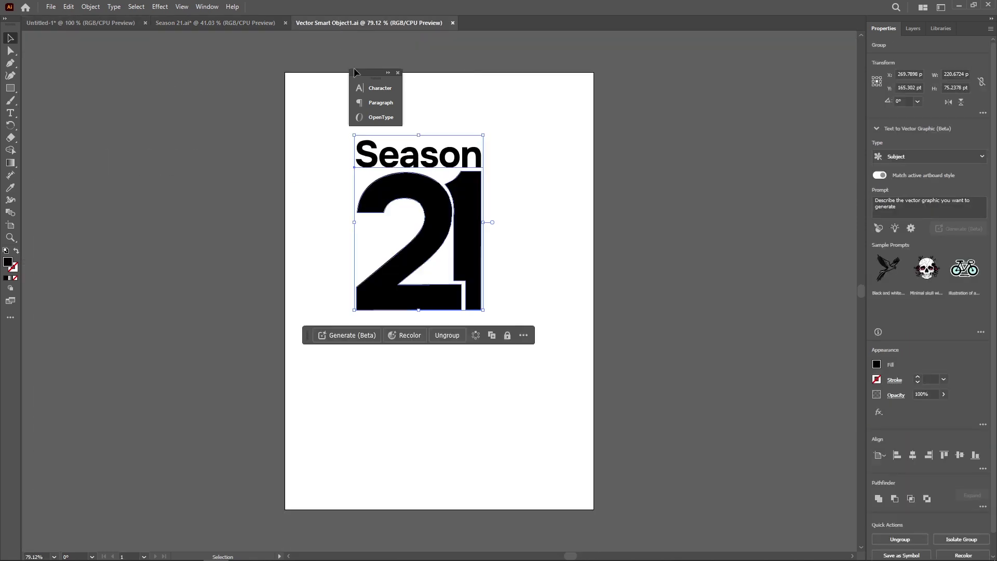
double_click(429, 162)
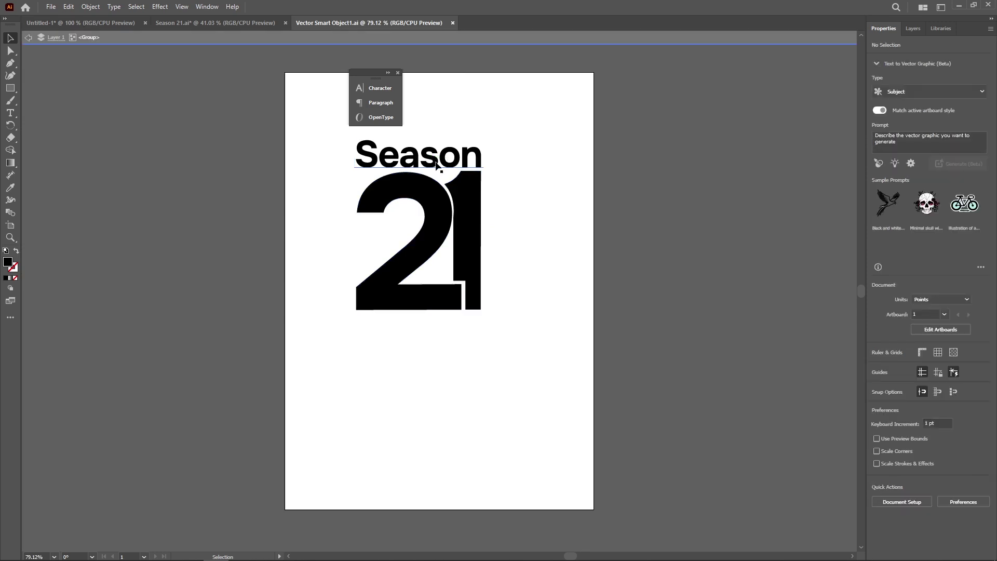
click(428, 156)
click(887, 485)
click(888, 485)
click(888, 485)
click(888, 485)
click(887, 485)
click(887, 485)
click(888, 485)
click(888, 485)
click(887, 485)
drag(414, 159, 426, 157)
click(529, 213)
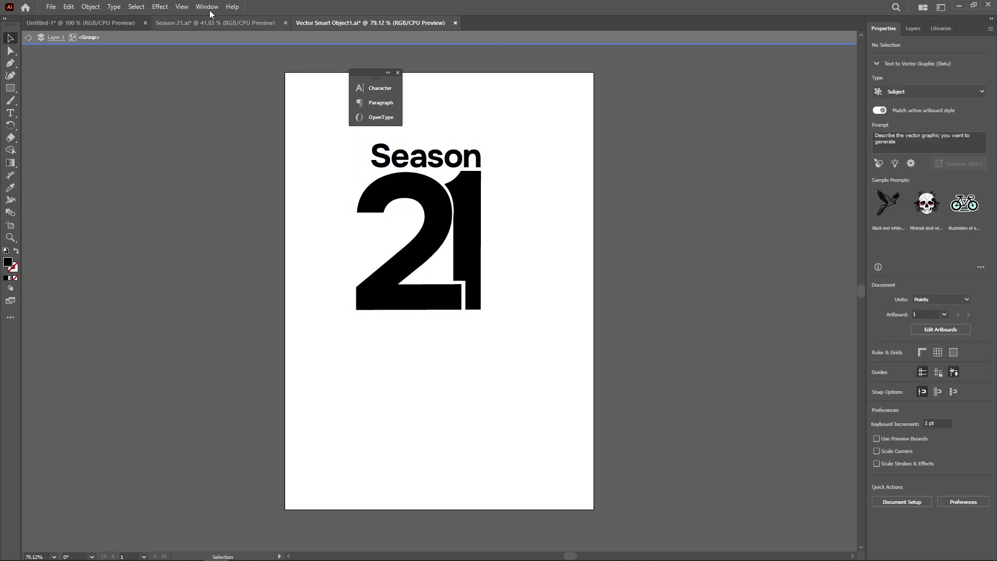
Save the edited smart object artwork and return to the Prayer and Fasting document in Photoshop
click(51, 7)
click(61, 104)
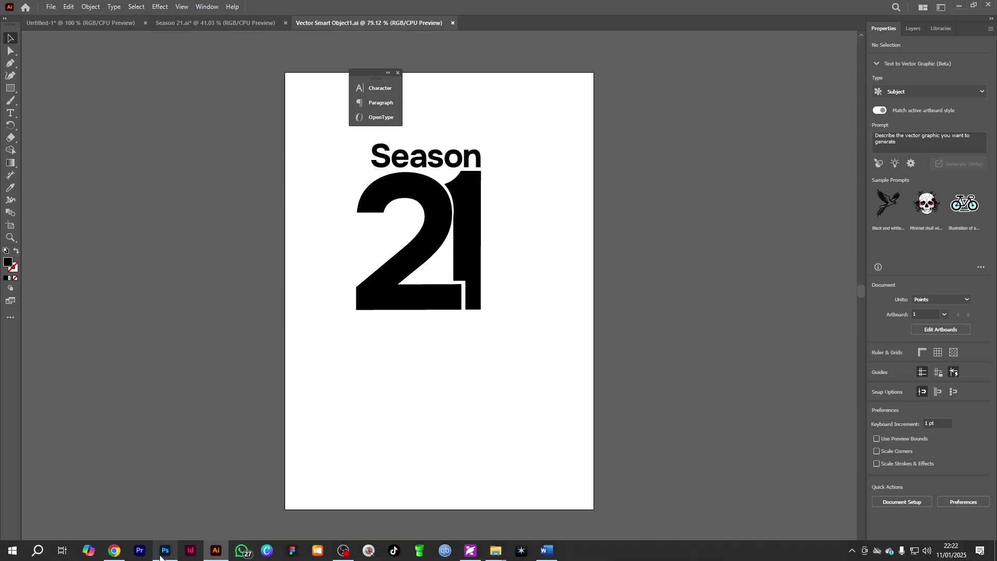
click(161, 557)
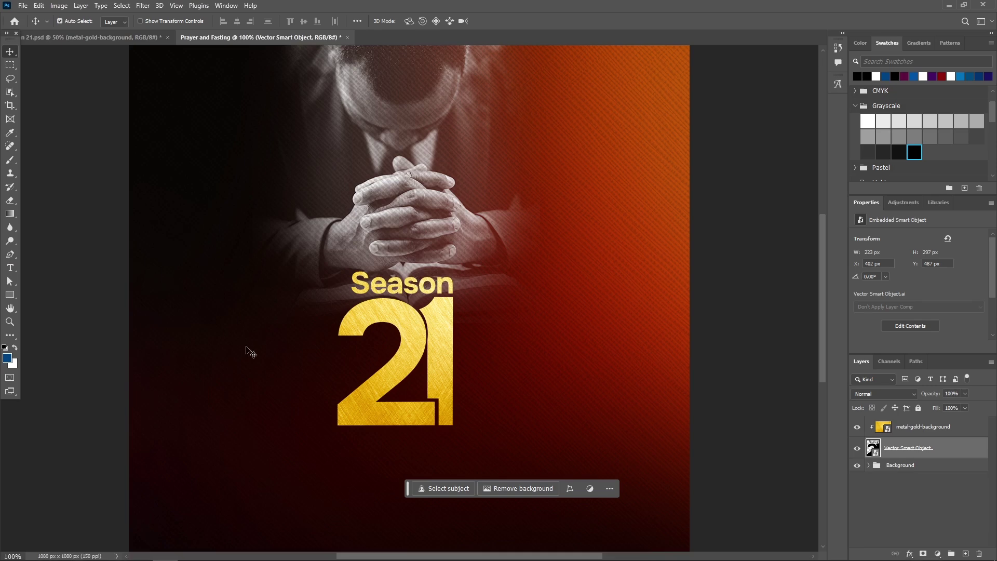
Transform the Vector Smart Object lettering to 225 by 299 px and move it up to Y 467 px over the praying hands
click(396, 368)
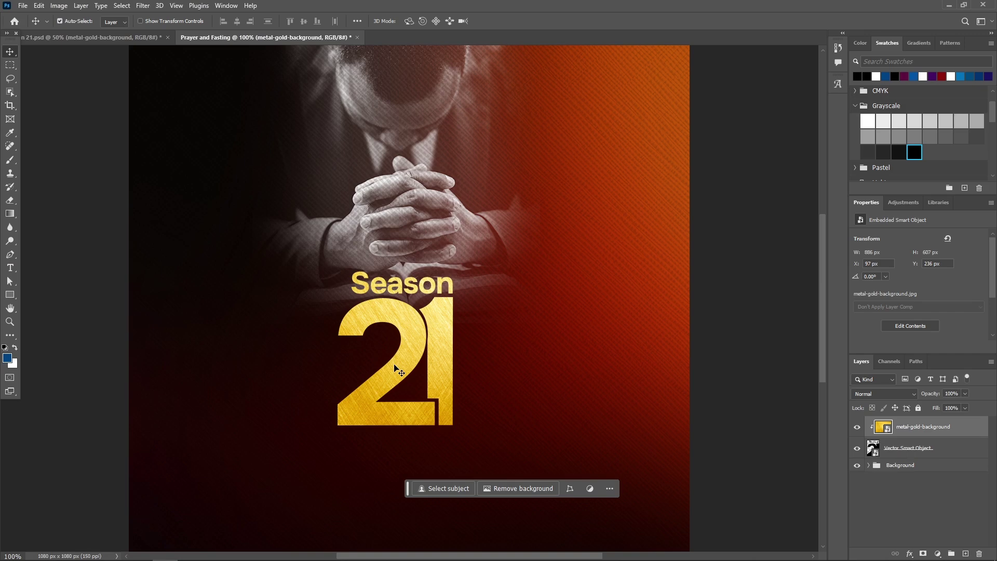
click(918, 453)
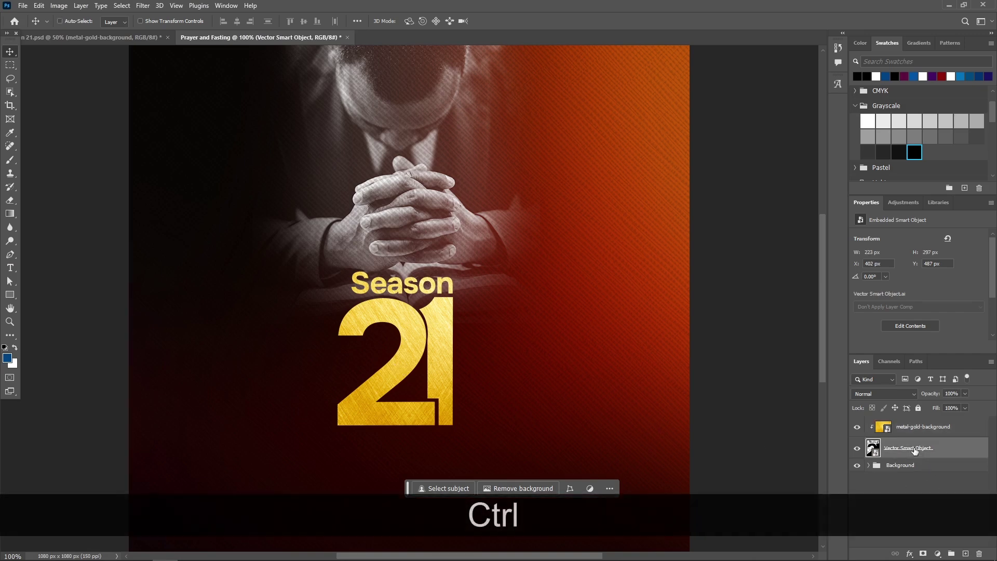
key(ctrl+t)
drag(338, 268, 337, 266)
drag(396, 347, 398, 335)
click(512, 23)
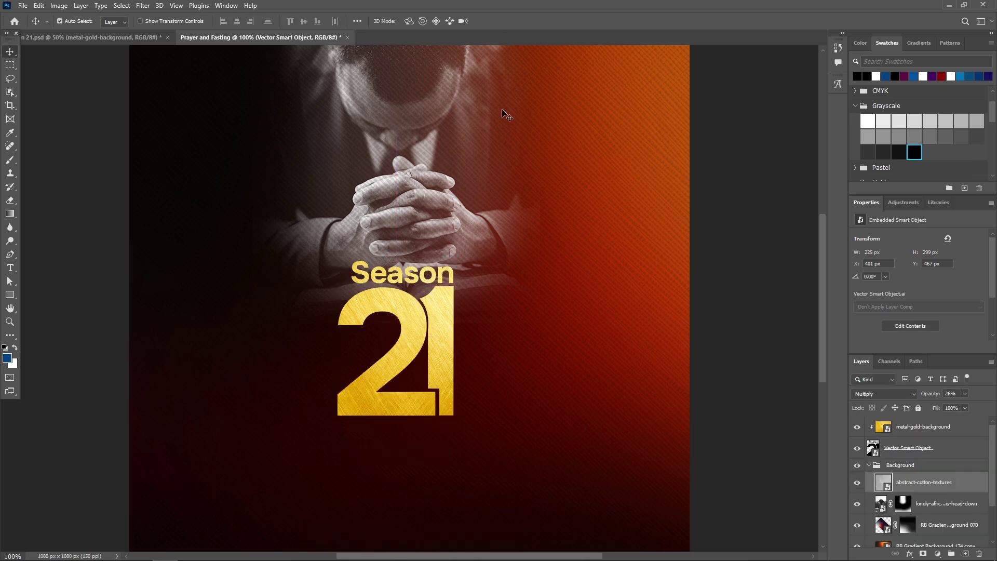
Check the Season 21 poster layout, switch to Illustrator and copy the PRAYER + FASTING text from the Untitled-1 document
click(99, 37)
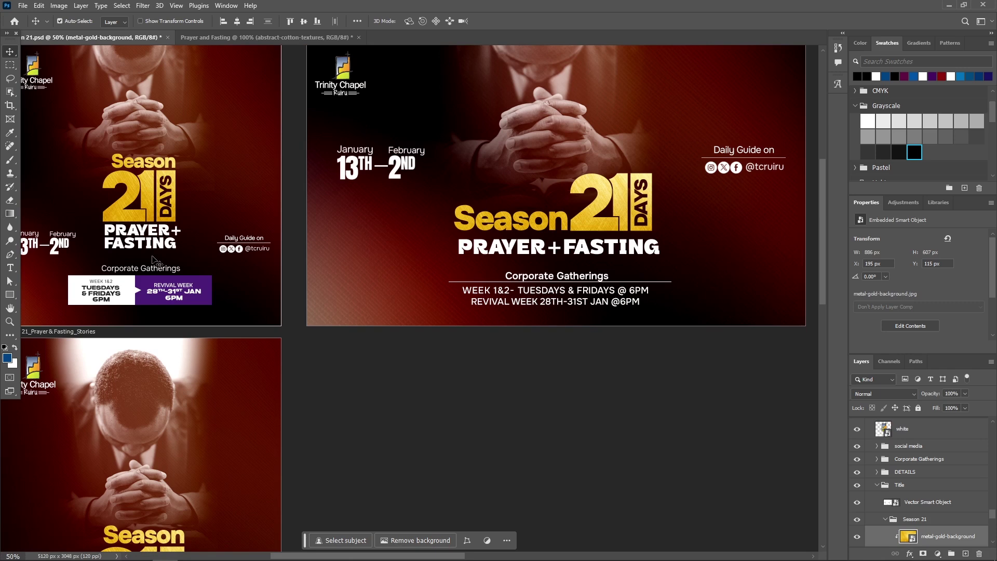
mouse_move(318, 558)
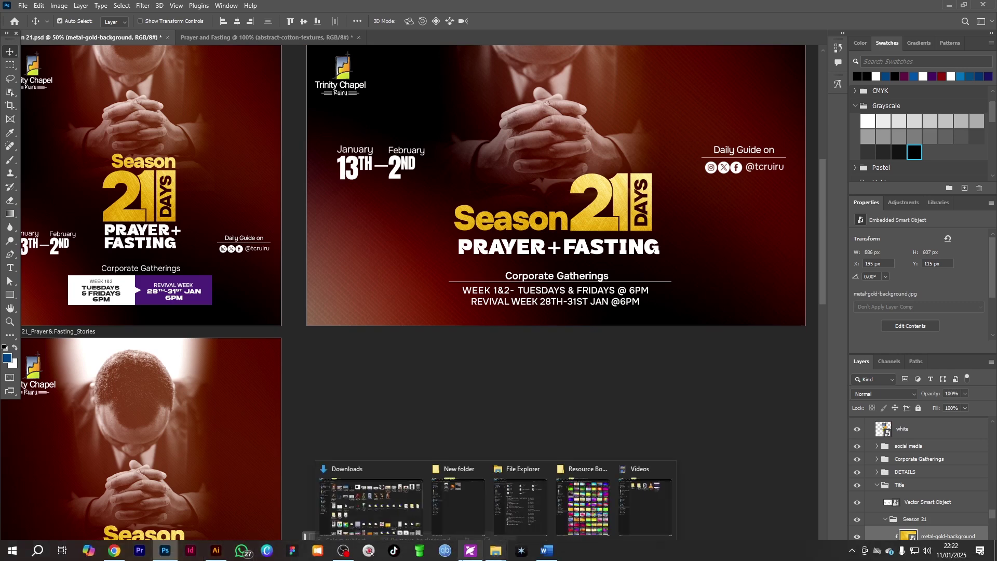
click(226, 559)
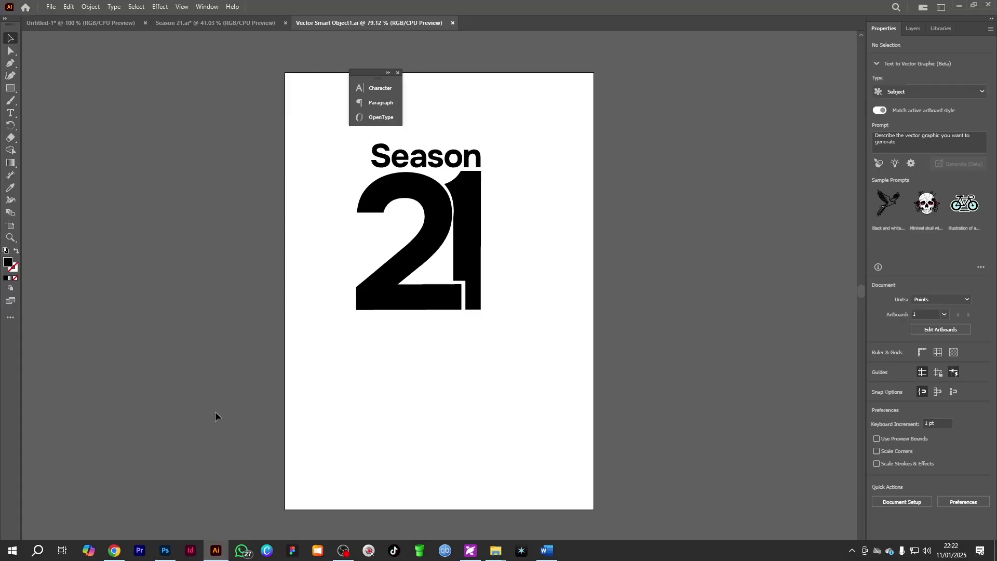
click(182, 24)
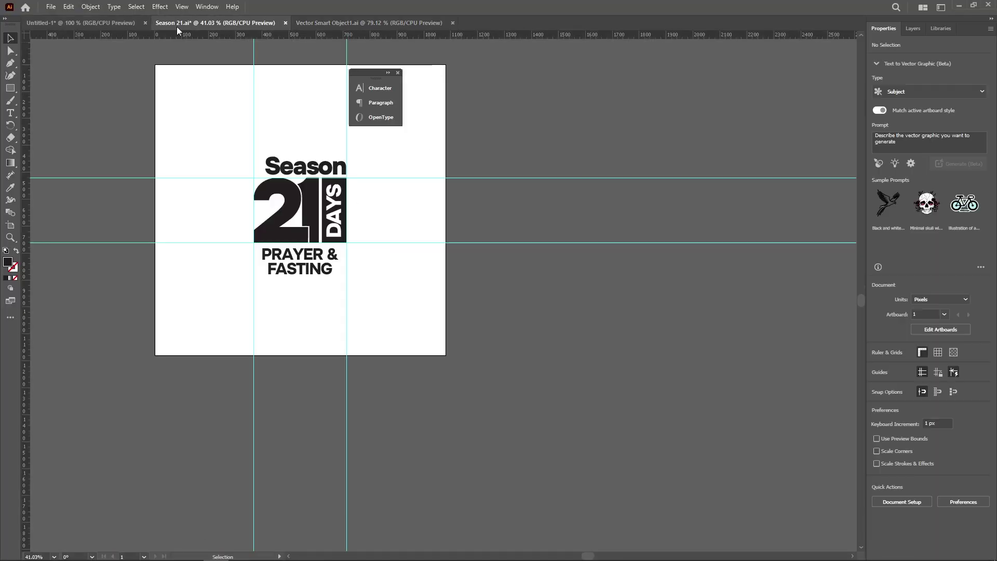
click(92, 24)
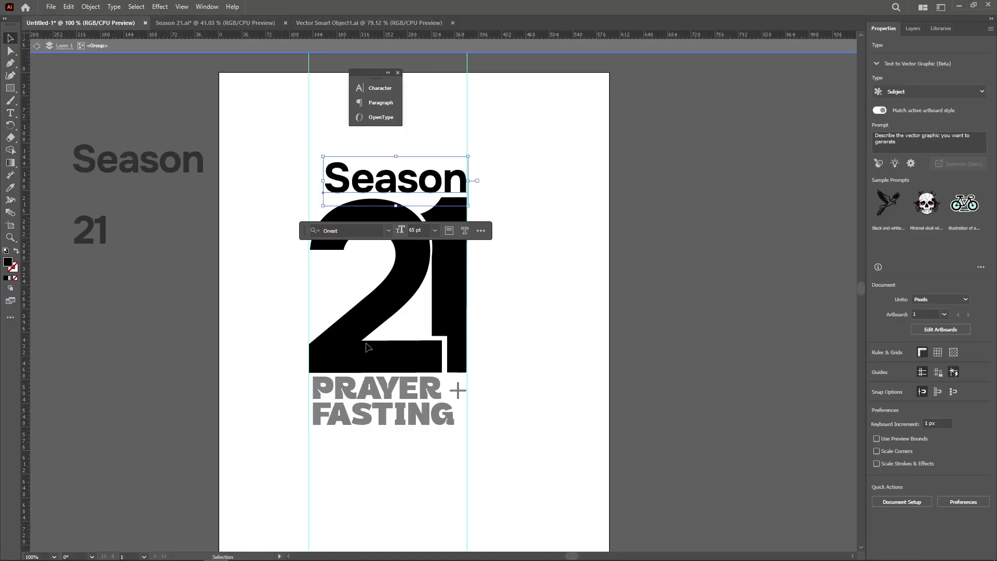
click(383, 397)
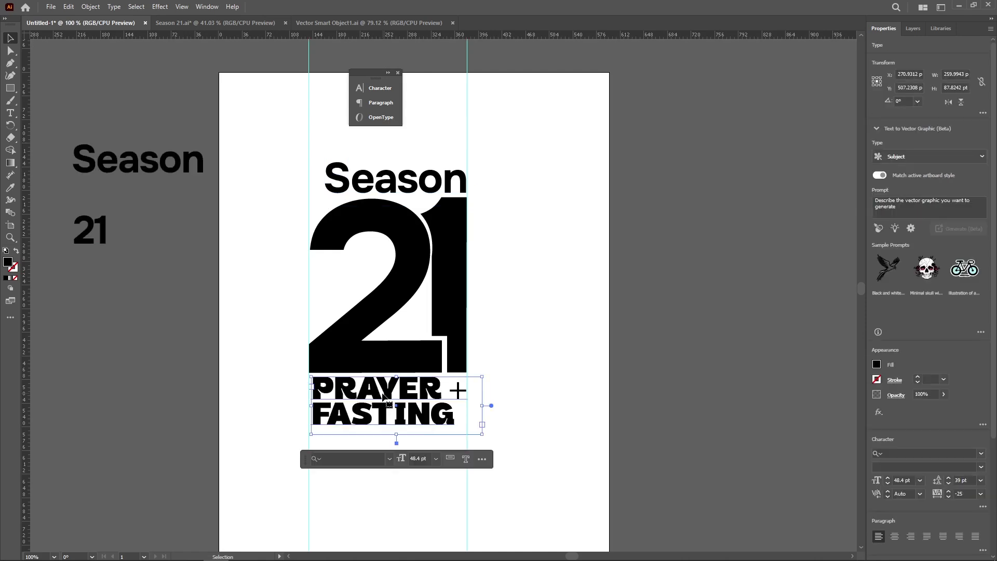
right_click(383, 397)
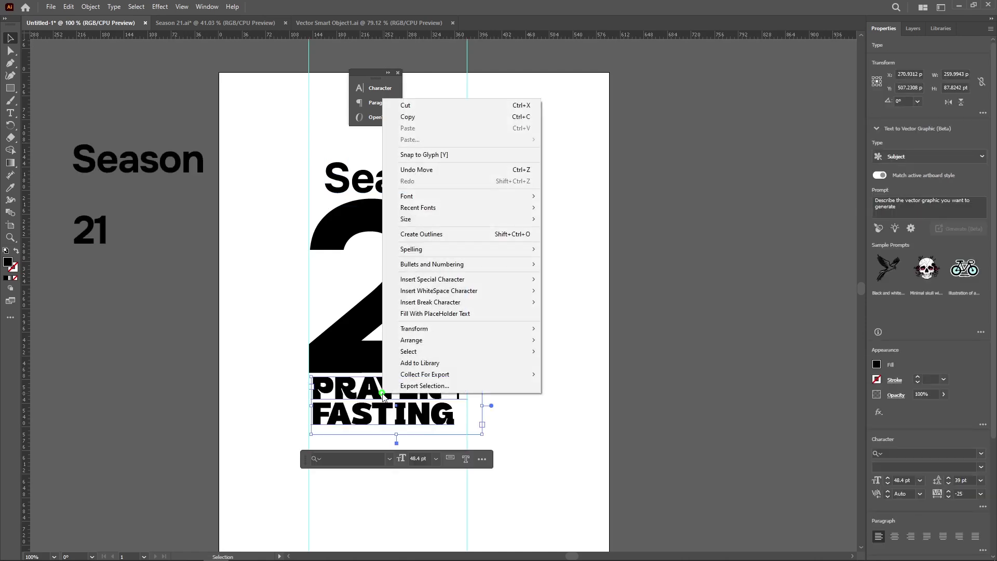
click(408, 116)
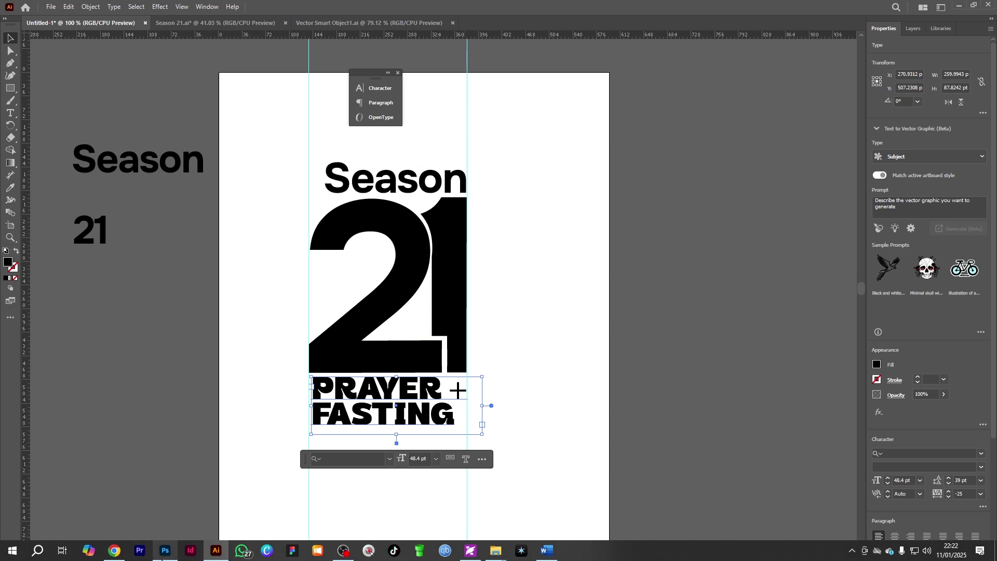
Switch to Photoshop, check the title placement on the finished Season 21 posters and return to the Prayer and Fasting document
click(165, 552)
scroll(269, 475, down, 3)
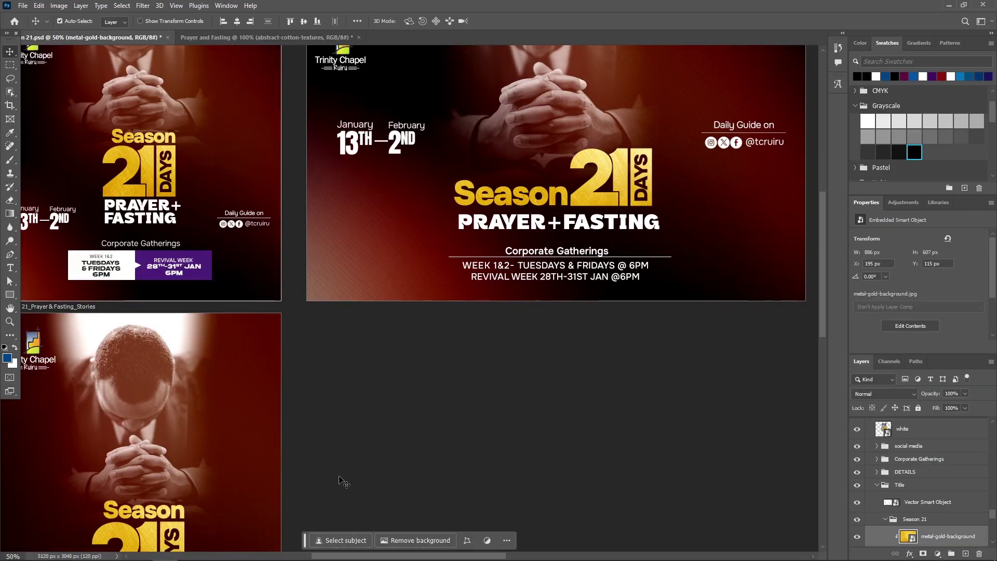
scroll(559, 441, down, 2)
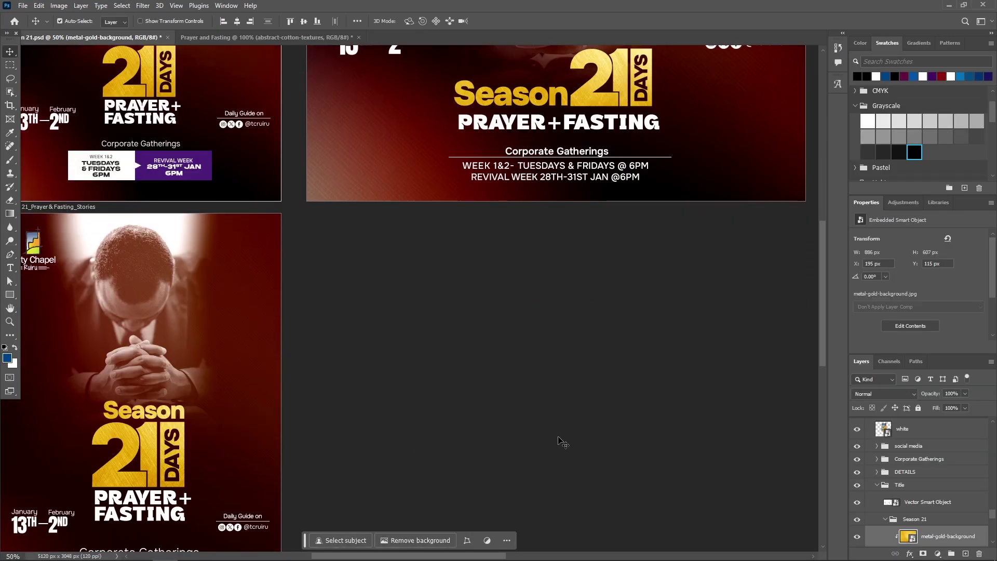
scroll(558, 441, up, 1)
click(254, 37)
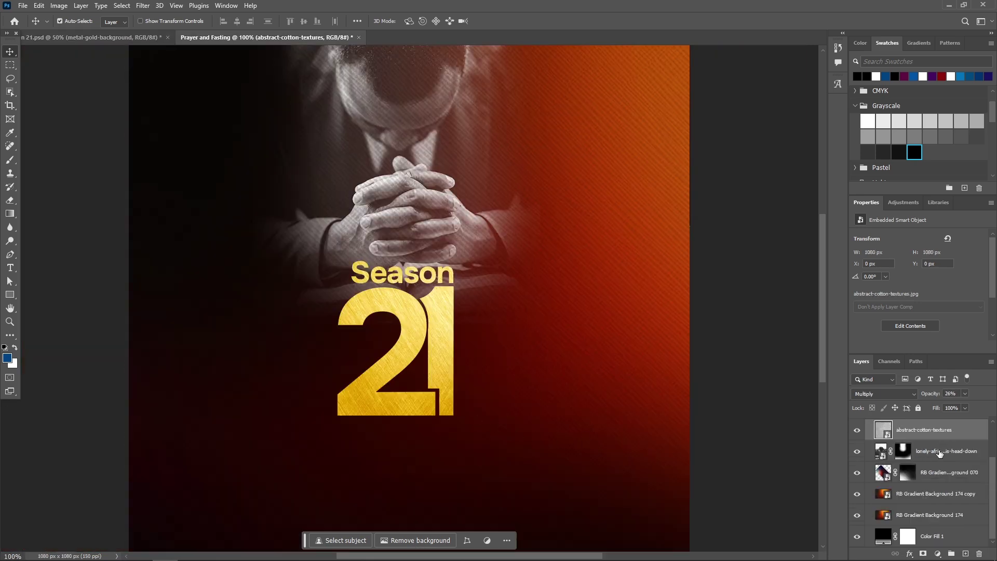
Paste the copied PRAYER + FASTING text as a Smart Object above the metal-gold-background layer
scroll(938, 453, up, 2)
click(922, 431)
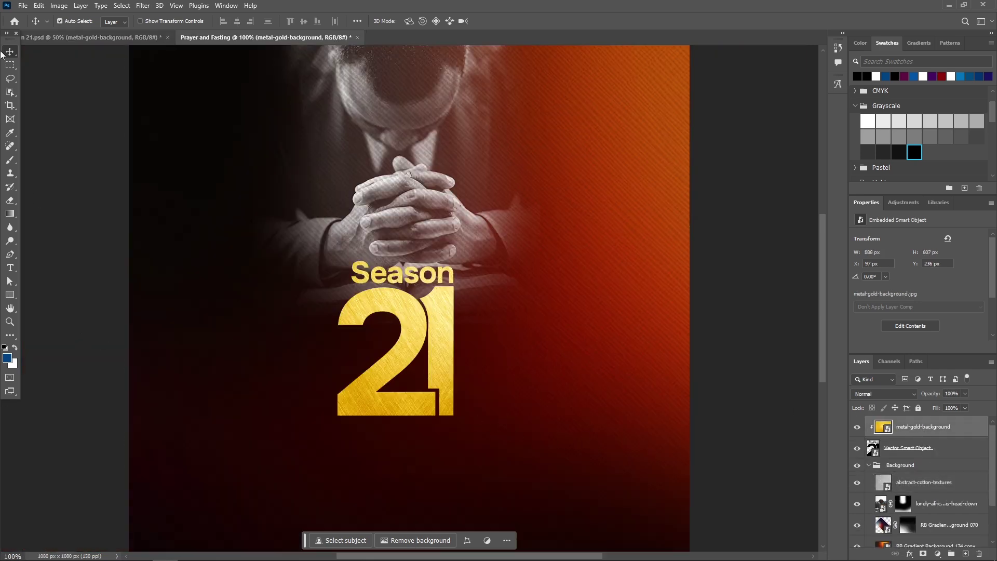
click(42, 7)
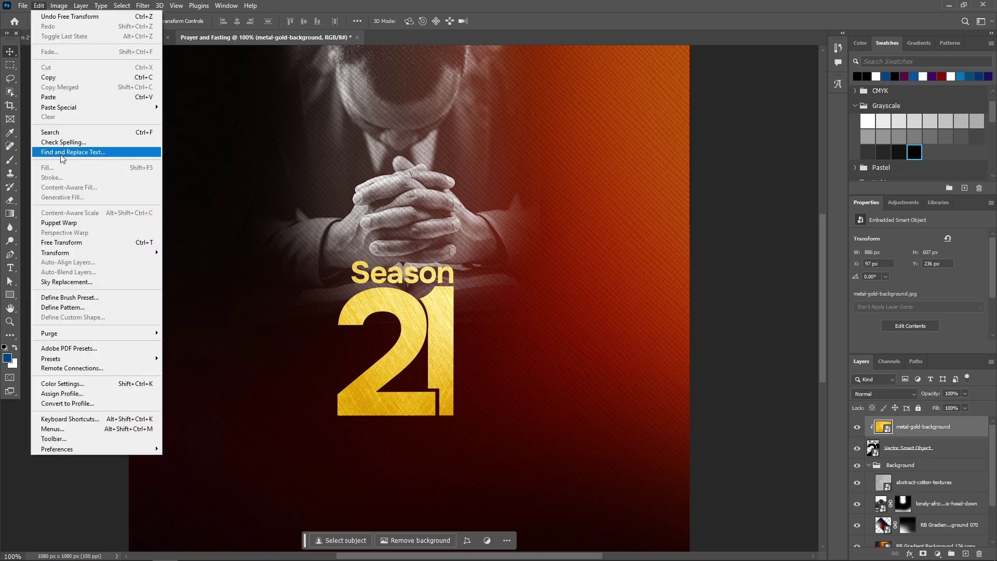
click(49, 97)
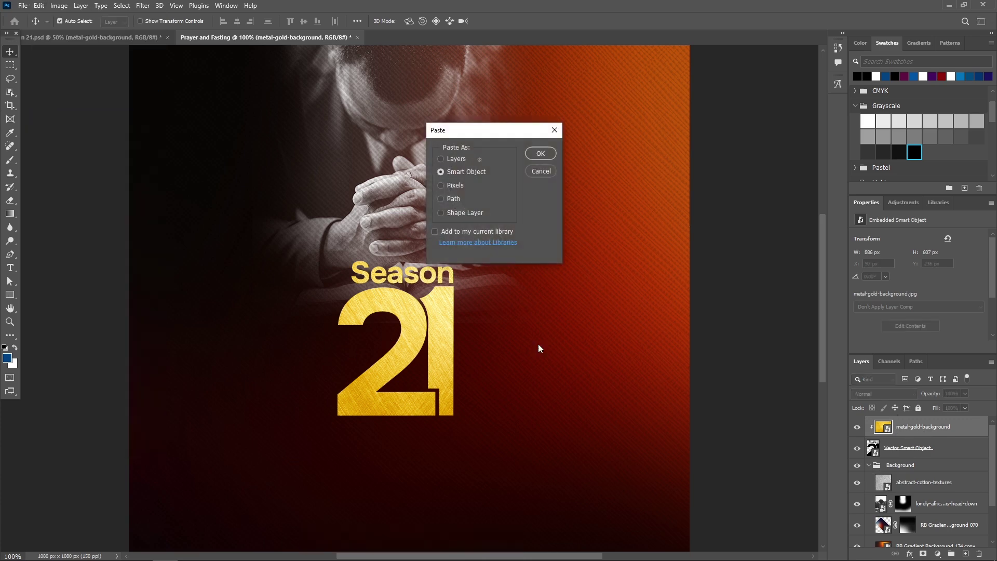
click(539, 155)
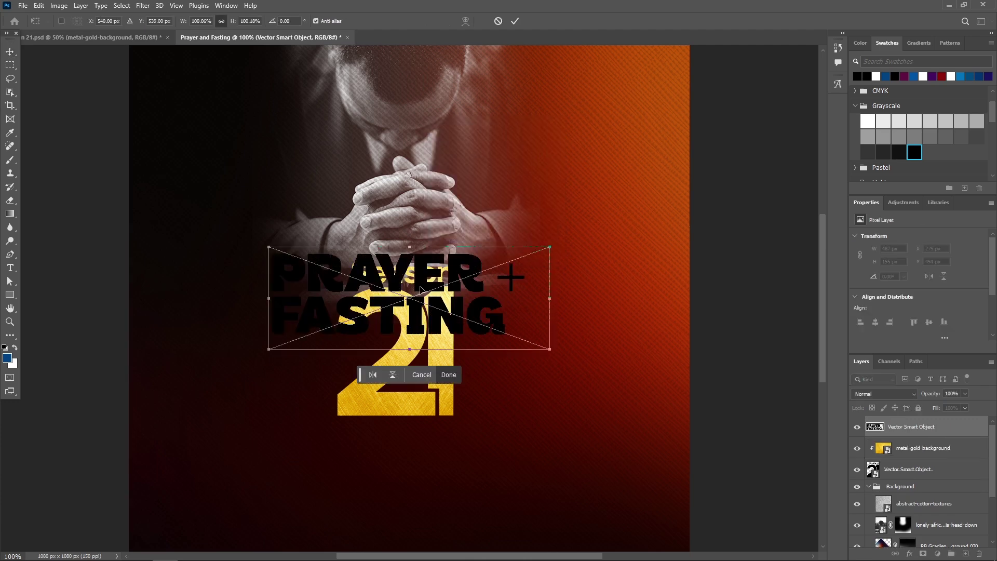
Scale the pasted PRAYER + FASTING text to about 47% and place it directly below the gold 21
drag(546, 250, 432, 322)
drag(336, 345, 395, 469)
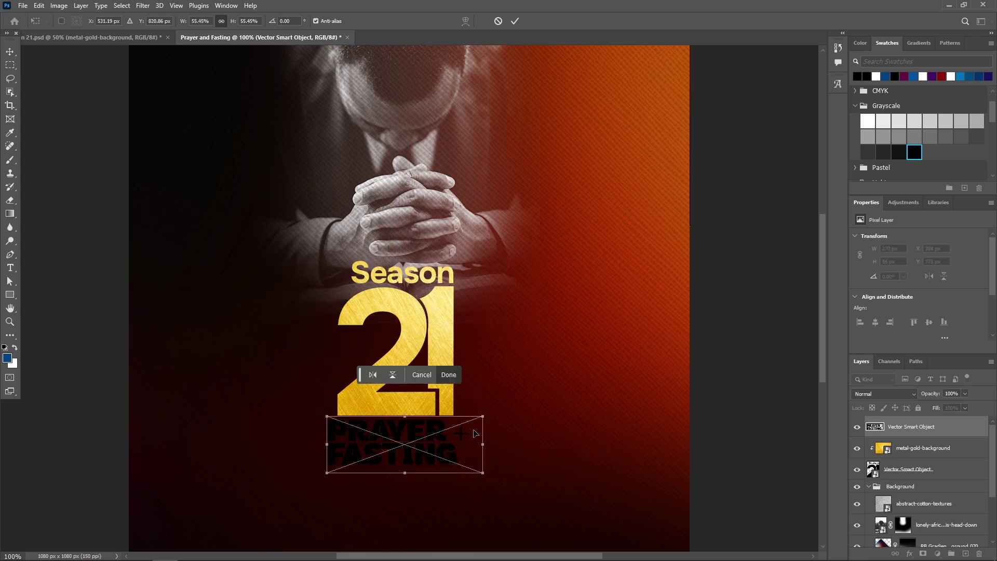
drag(482, 418, 465, 422)
drag(397, 442, 406, 440)
drag(472, 472, 467, 473)
Show the rulers and add a horizontal guide above PRAYER + FASTING and vertical guides at both side edges of the 21
click(175, 5)
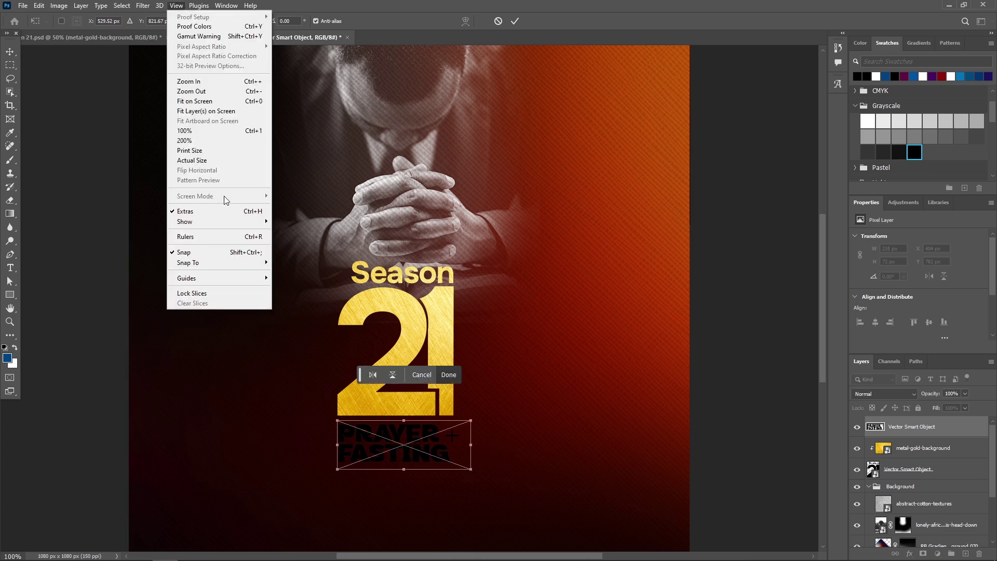
mouse_move(211, 224)
mouse_move(209, 280)
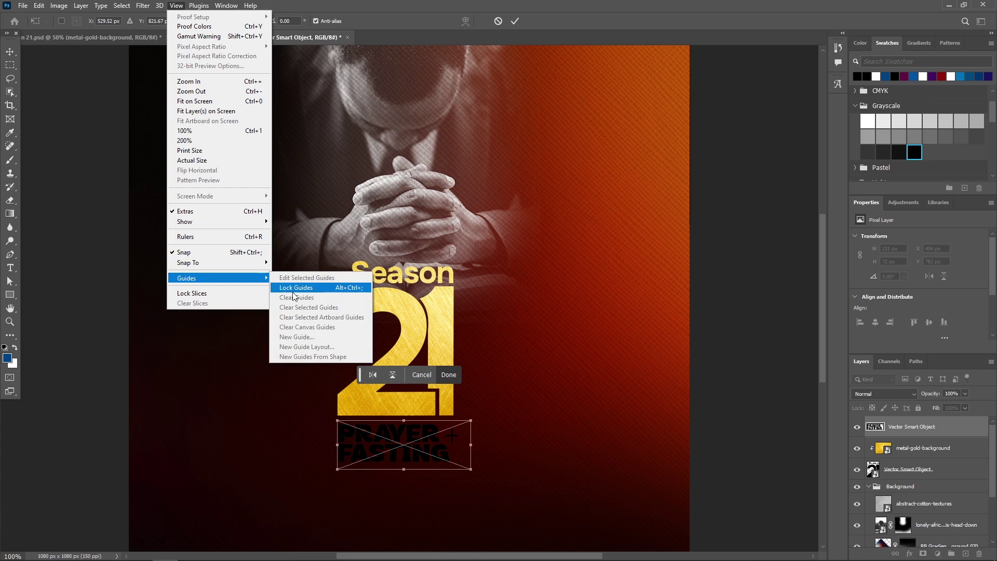
click(218, 241)
drag(265, 51, 318, 431)
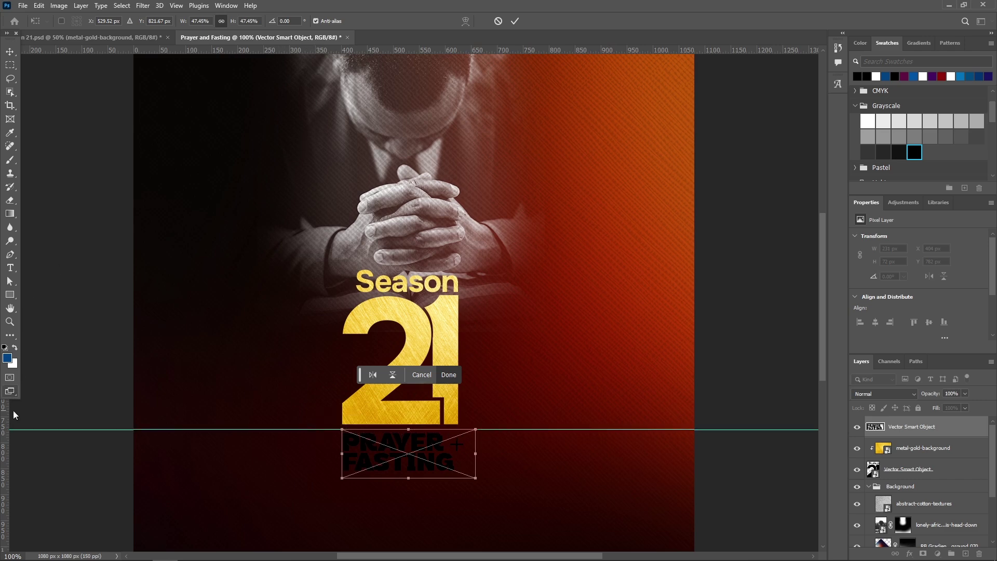
drag(7, 431, 458, 497)
drag(5, 450, 342, 446)
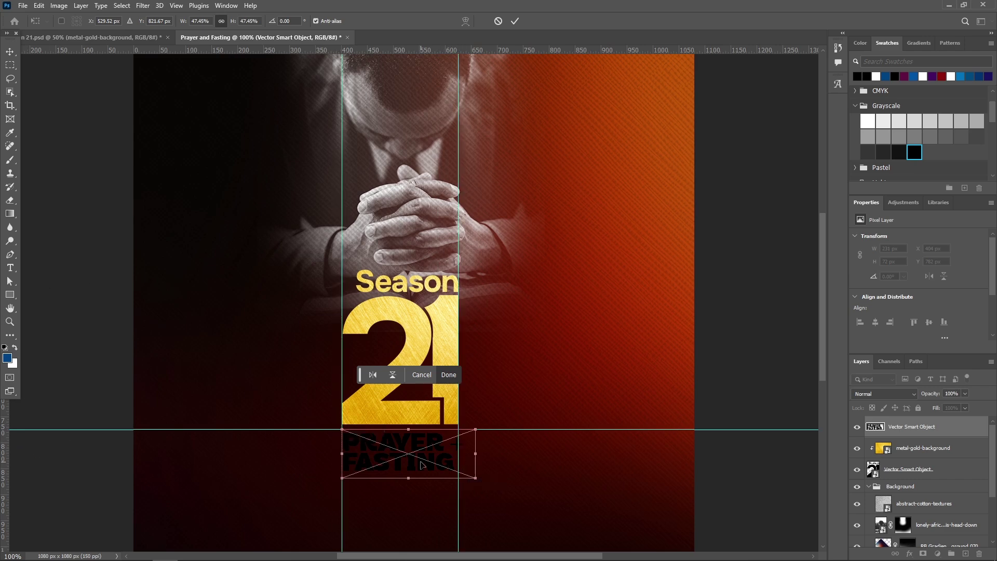
Scale the PRAYER + FASTING smart object down to 222 px wide so it fits between the vertical guides
click(516, 21)
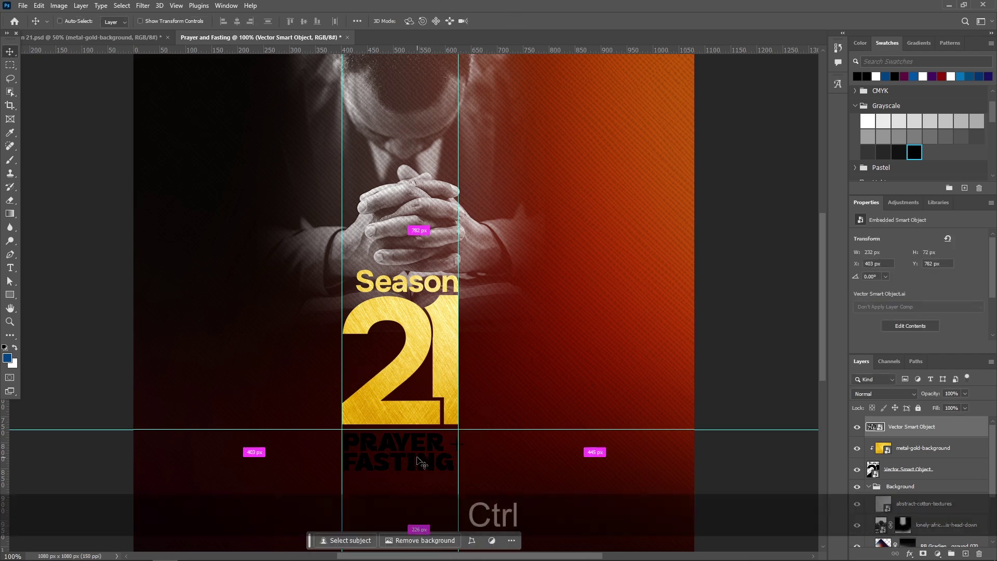
key(ctrl+t)
drag(474, 478, 468, 480)
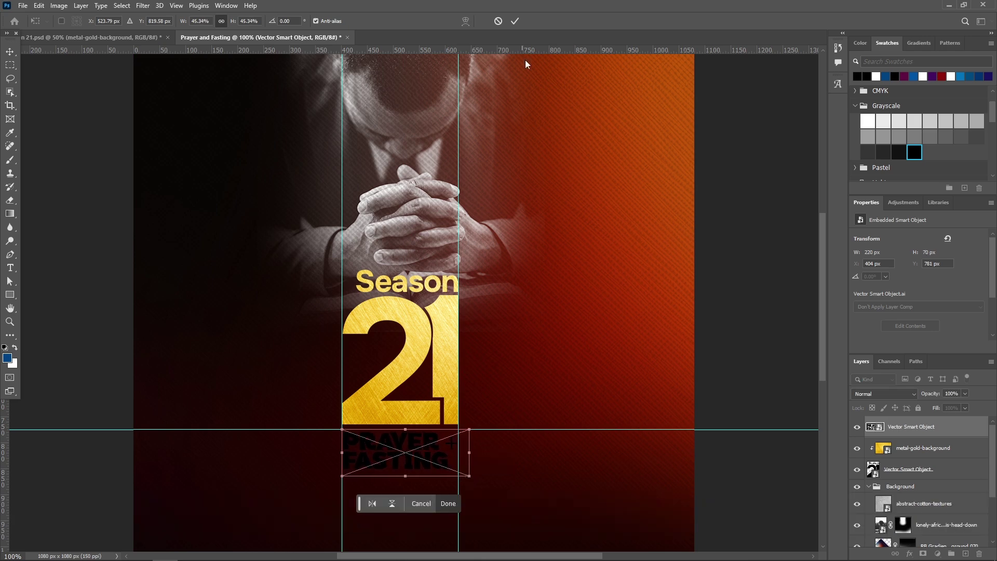
click(515, 21)
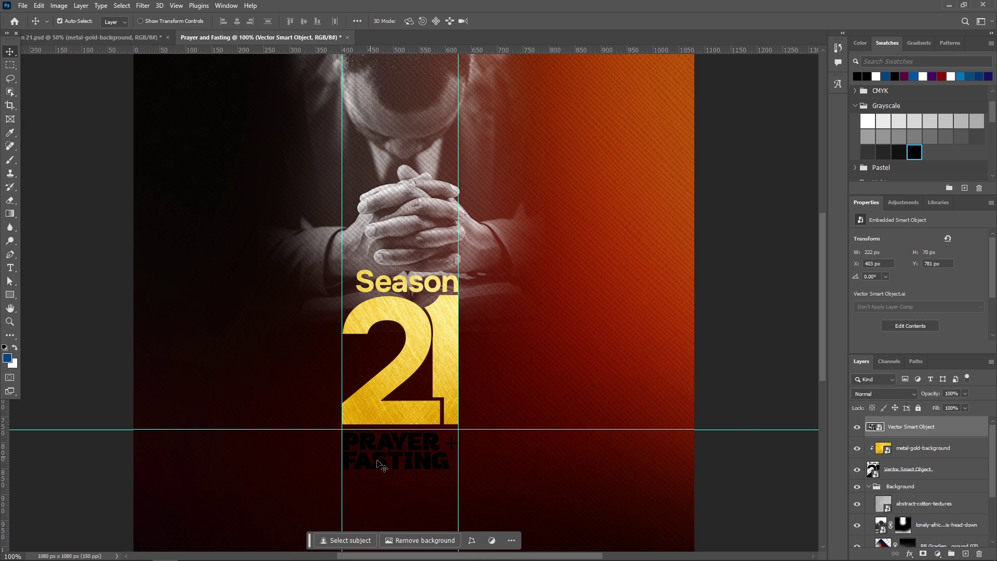
Add a Solid Color fill layer in white ffffff above the PRAYER + FASTING smart object
click(937, 553)
click(933, 369)
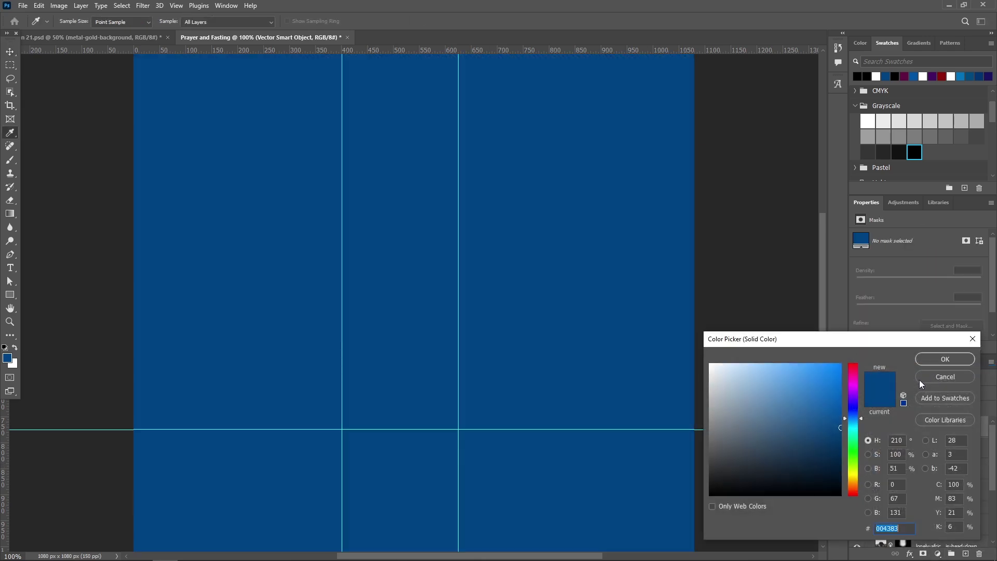
text(ffffff)
click(958, 363)
Clip the white fill layer to the PRAYER + FASTING smart object with a clipping mask
right_click(876, 435)
click(848, 394)
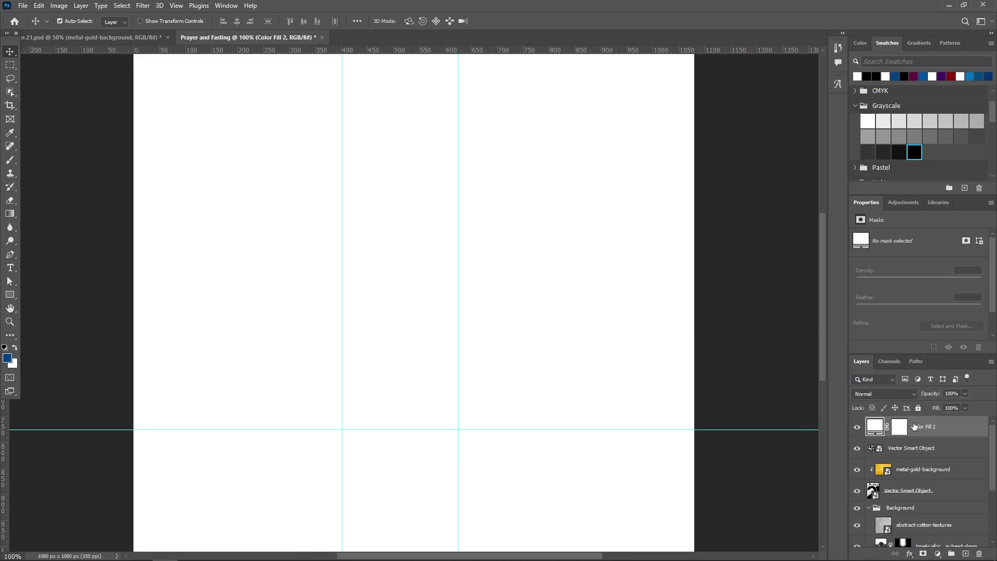
right_click(924, 428)
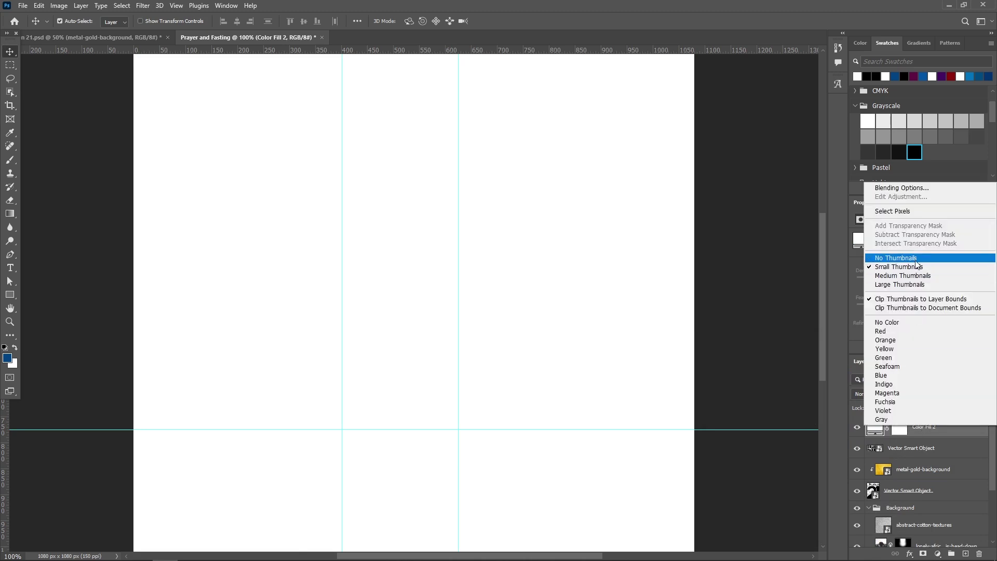
click(737, 405)
right_click(937, 436)
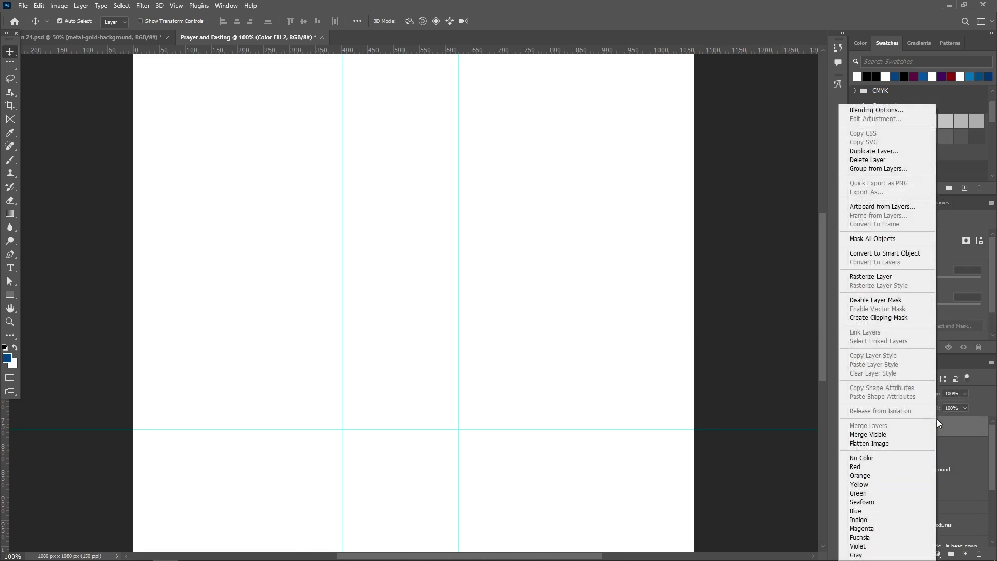
click(883, 317)
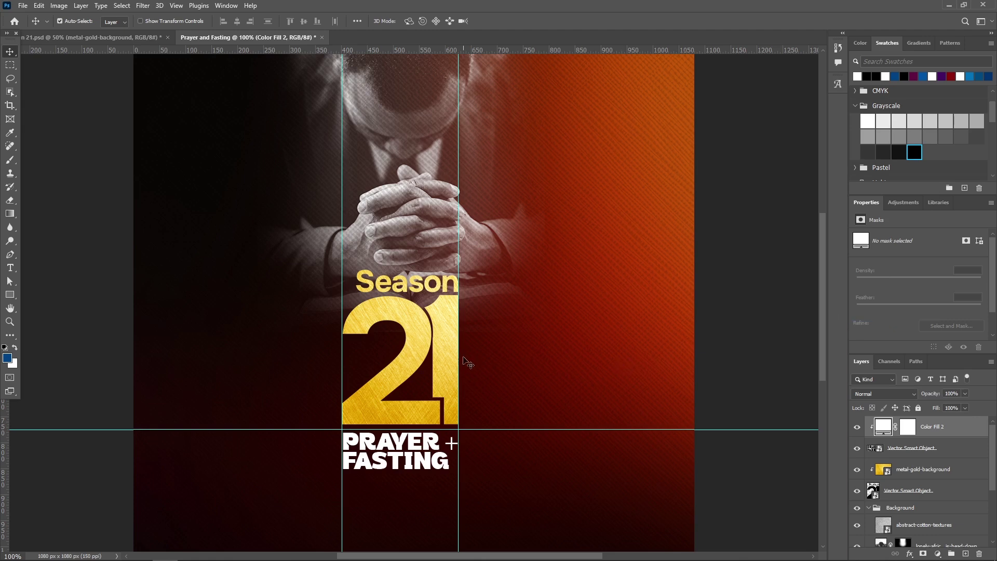
Try red shades such as c82d2d on the clipped colour fill and set it to near-white fbfbfb
double_click(883, 427)
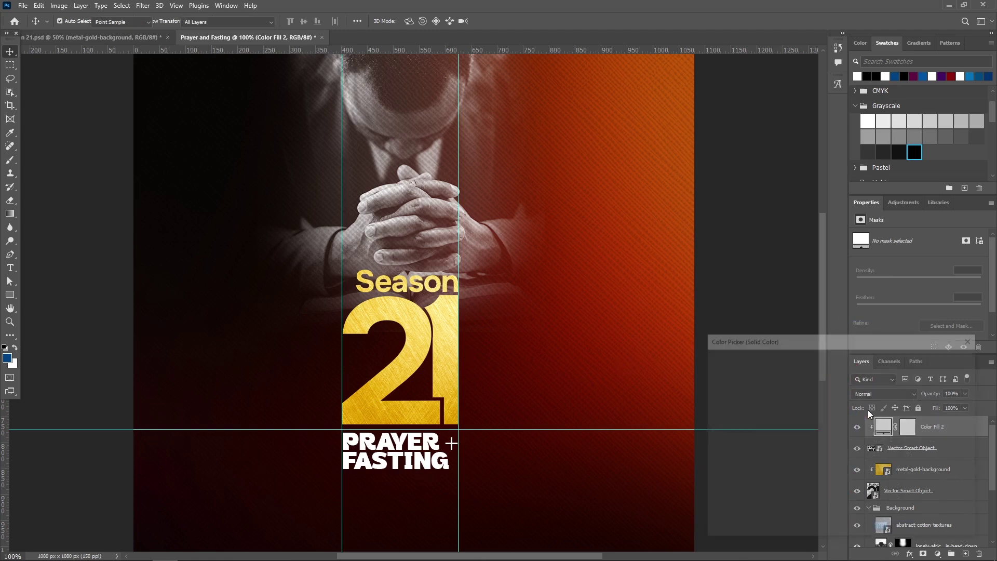
text(de0000)
mouse_move(840, 398)
mouse_down()
mouse_move(767, 412)
mouse_move(768, 388)
mouse_move(783, 428)
mouse_move(812, 391)
mouse_up()
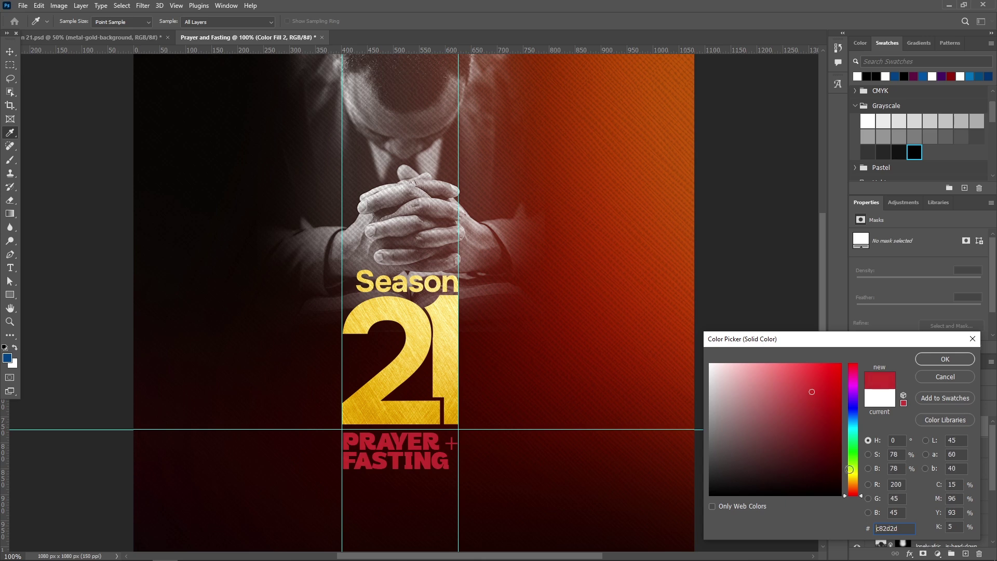
mouse_move(844, 494)
mouse_down()
mouse_move(843, 432)
mouse_move(844, 485)
mouse_up()
click(880, 398)
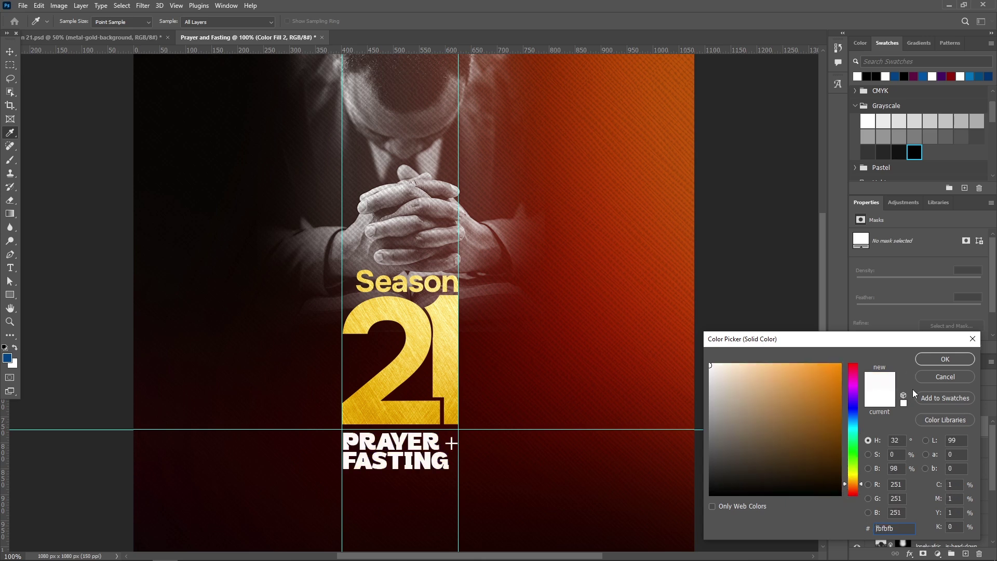
click(940, 359)
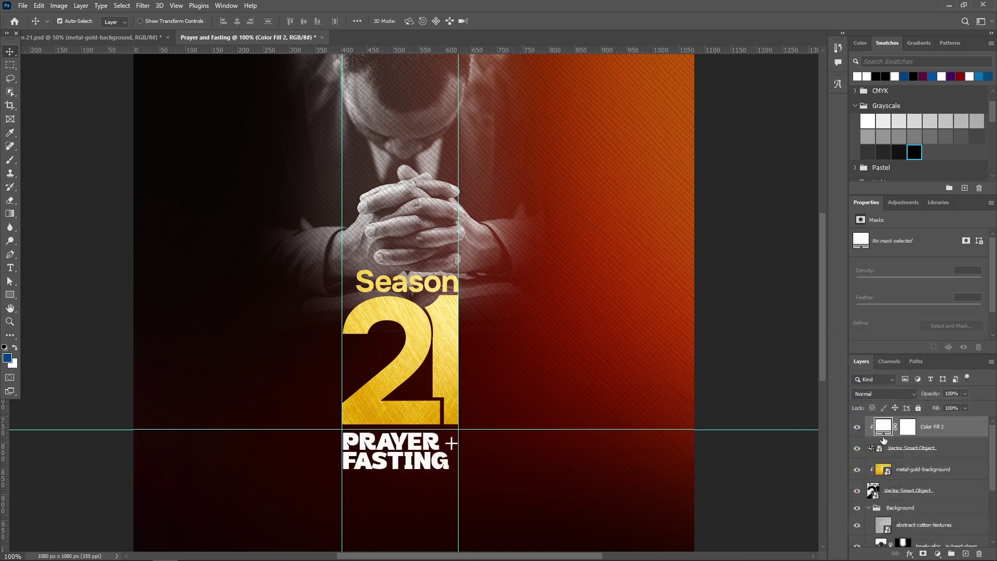
Hide the clipped colour fill and apply an fbfbfb Color Overlay to the PRAYER + FASTING smart object instead
click(856, 427)
click(907, 451)
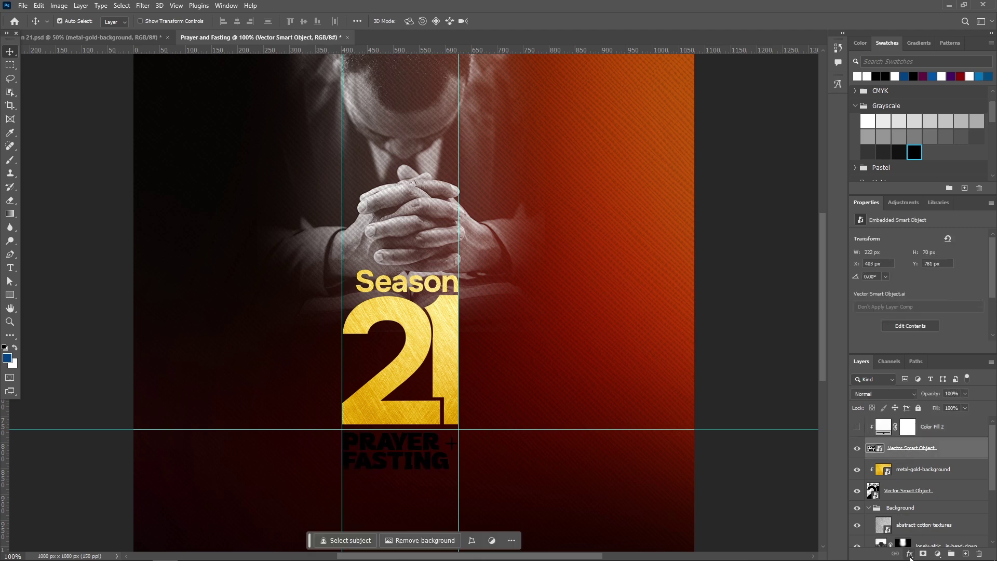
click(910, 555)
click(922, 457)
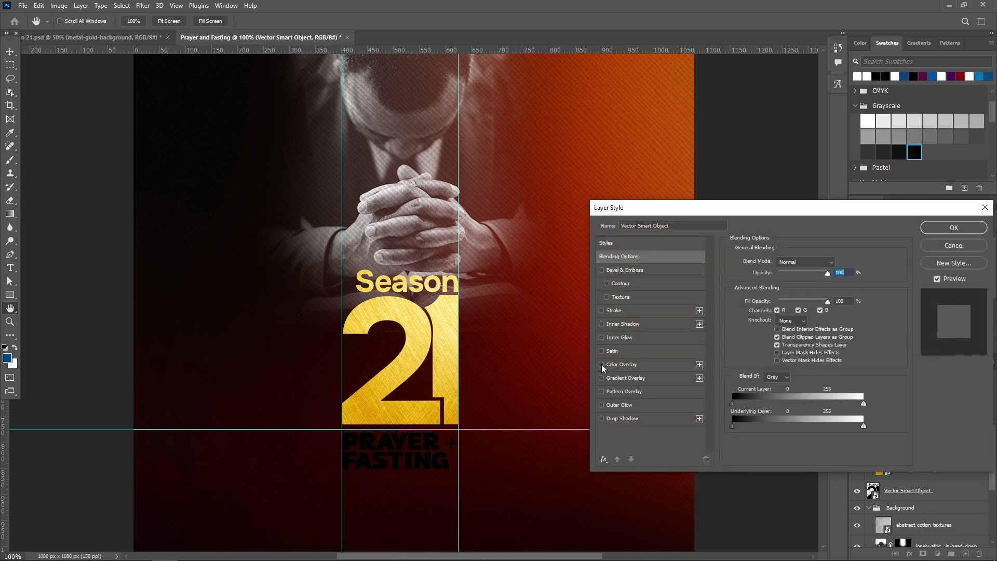
click(602, 364)
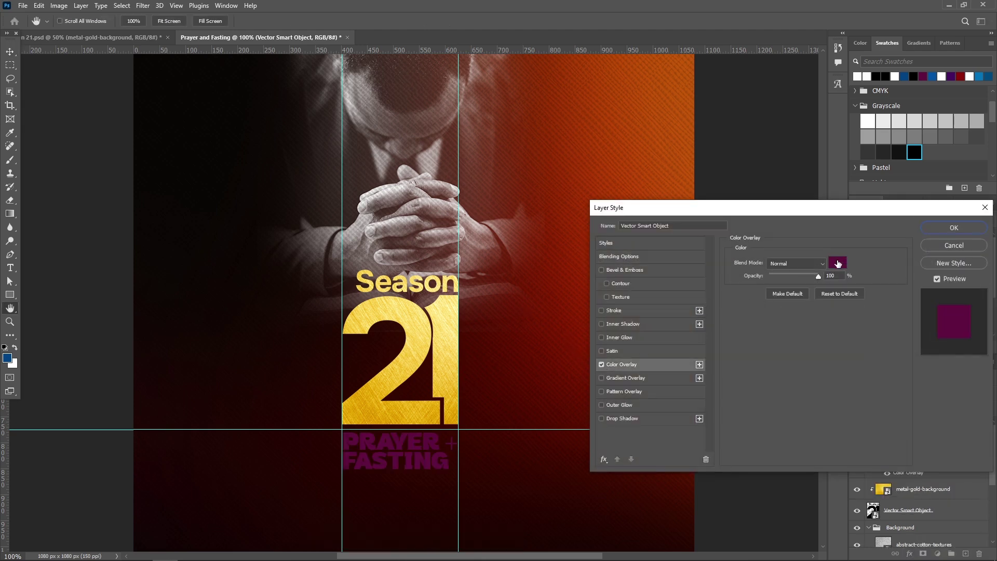
click(837, 263)
click(863, 78)
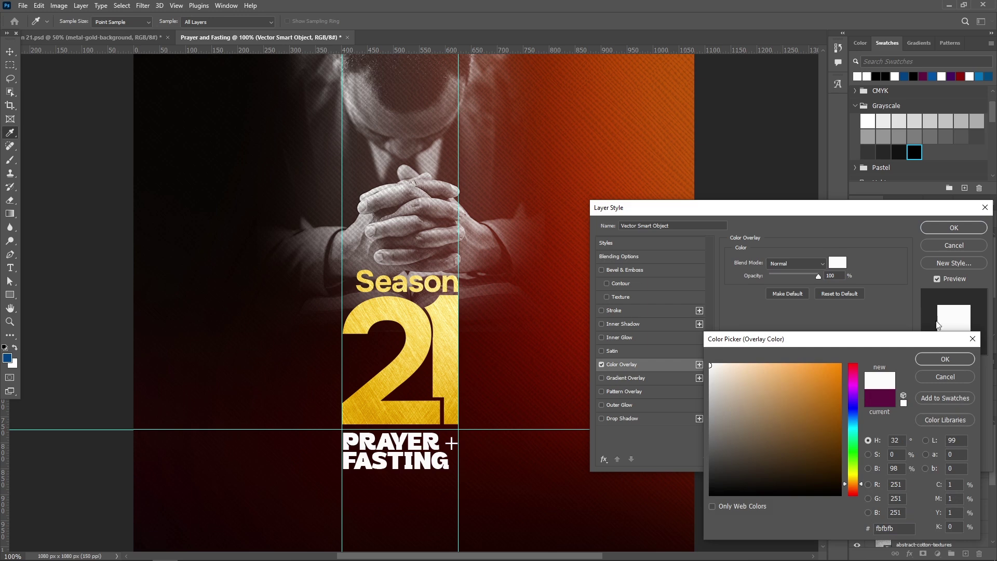
click(935, 359)
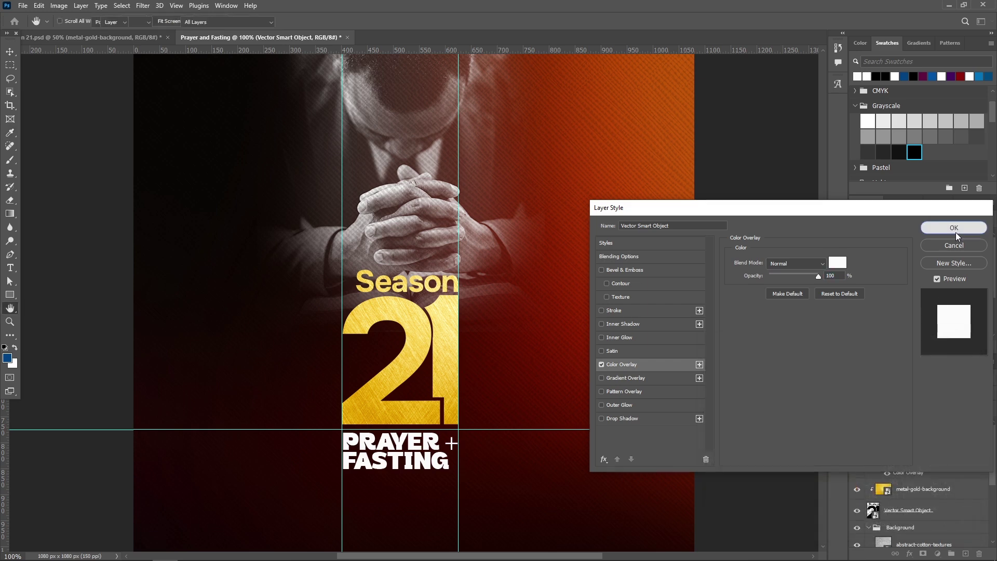
click(955, 232)
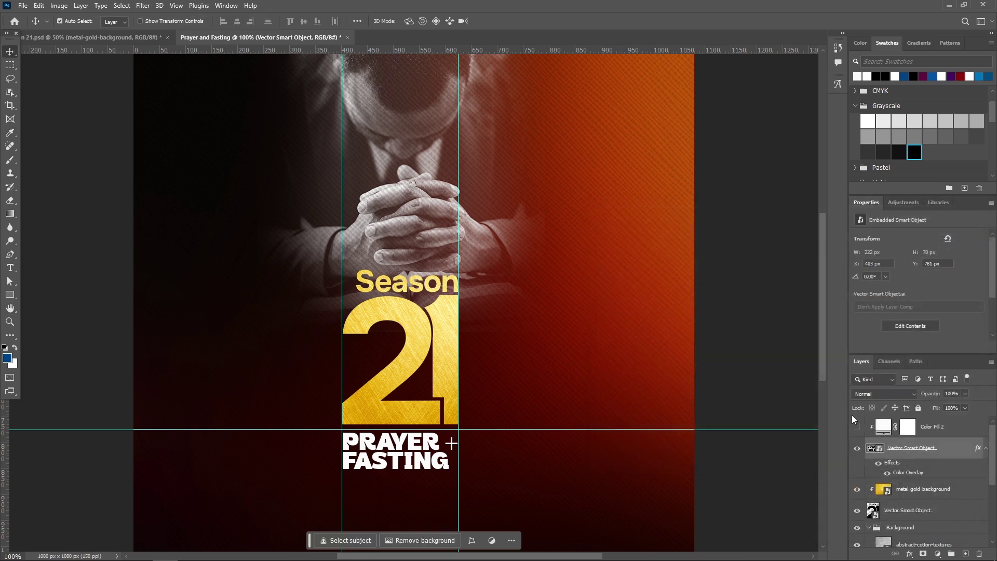
Compare the lettering with and without the Color Overlay, leave the effect off and show the clipped colour fill again
click(887, 474)
click(886, 473)
click(886, 474)
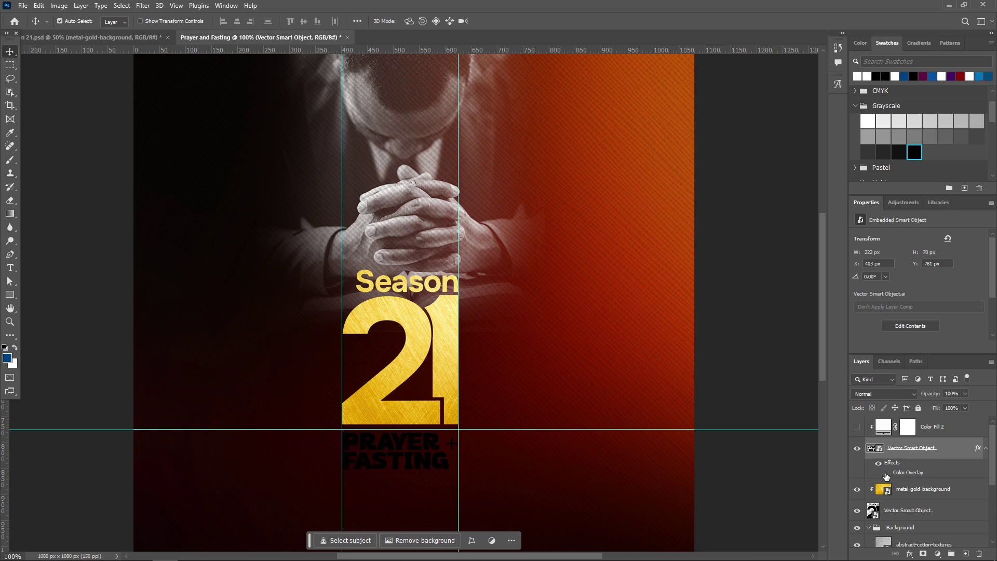
click(856, 428)
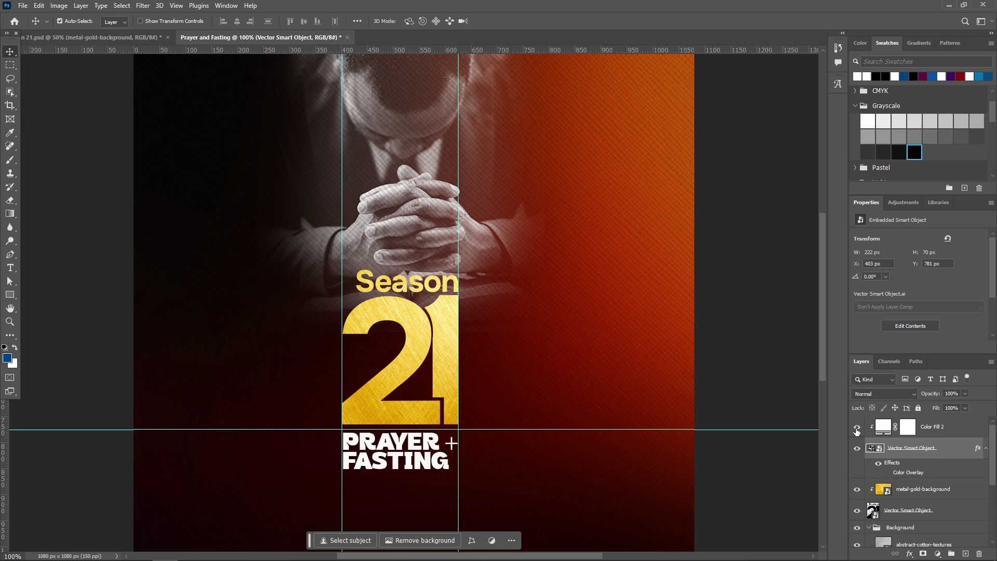
Group the clipped colour fill with the PRAYER + FASTING smart object and name the group subtitle
click(885, 432)
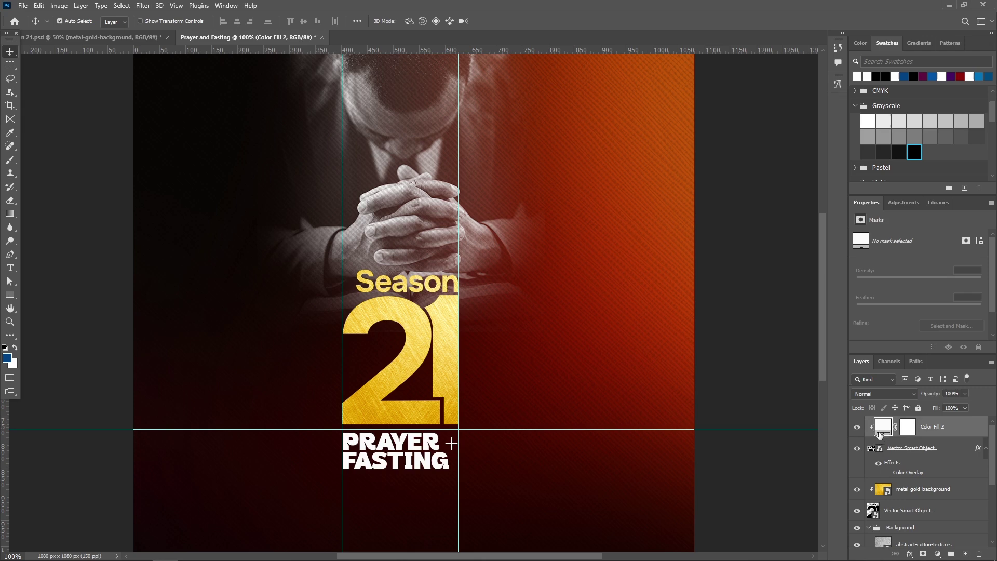
shift+click(922, 453)
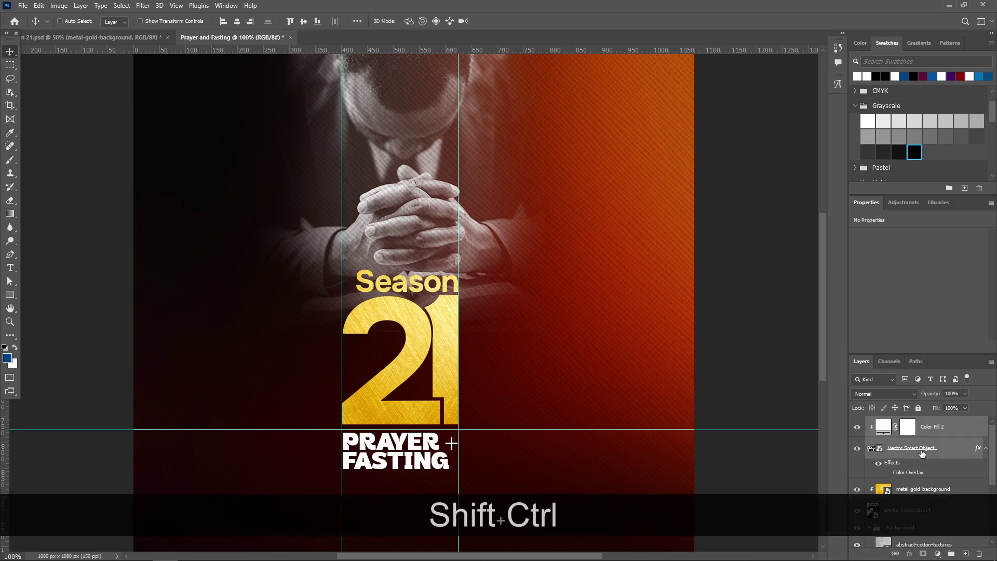
key(ctrl+shift+g)
double_click(894, 423)
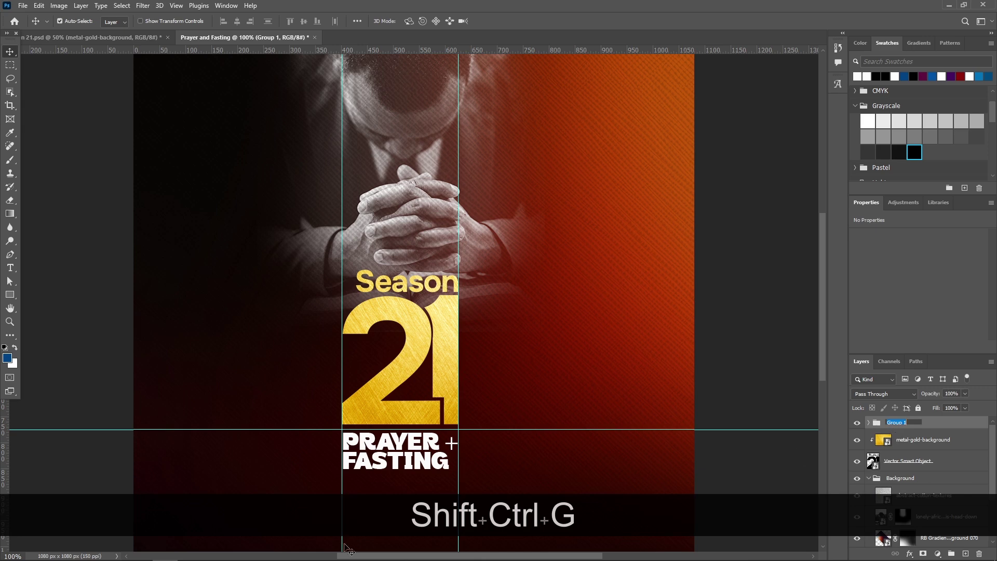
text(subtitle)
key(Return)
Group the gold texture with the Season 21 smart object as title and collapse the Background group
click(921, 438)
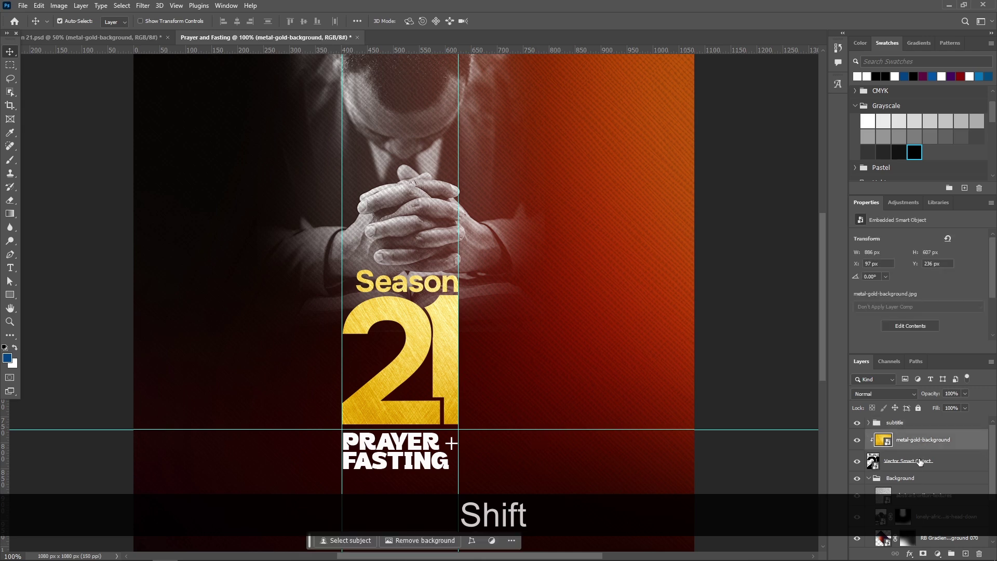
ctrl+click(919, 462)
key(ctrl+g)
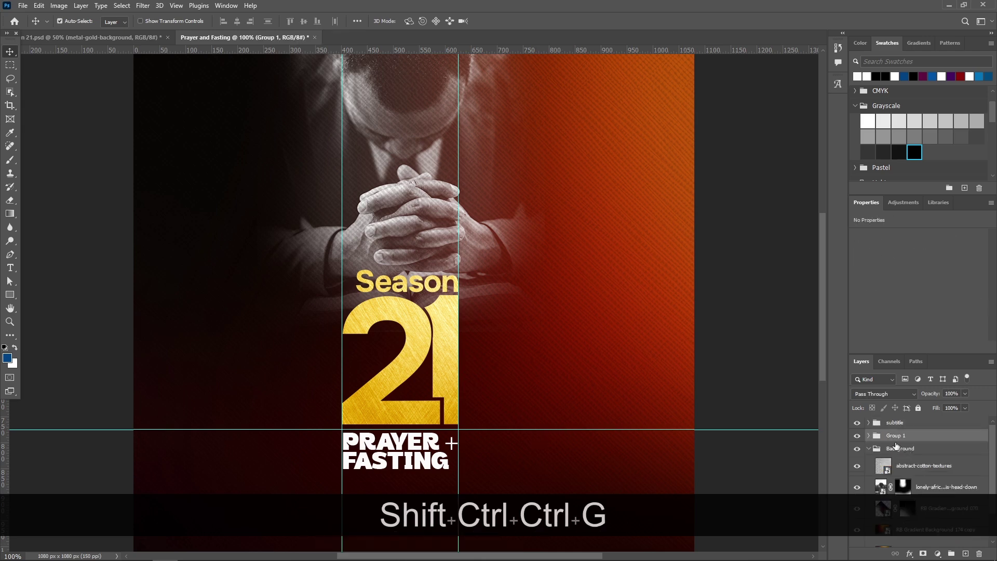
double_click(894, 437)
text(title)
key(Return)
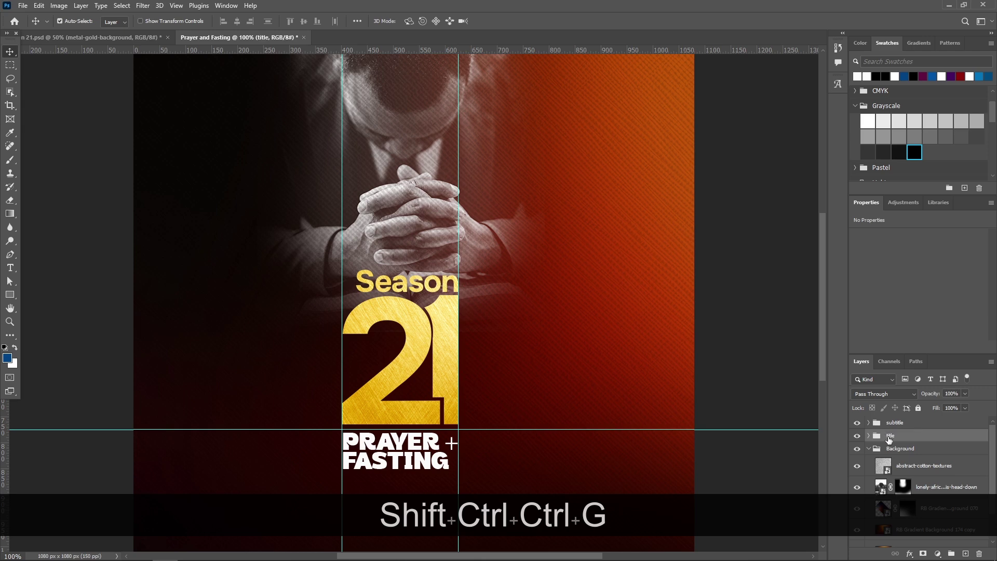
click(870, 450)
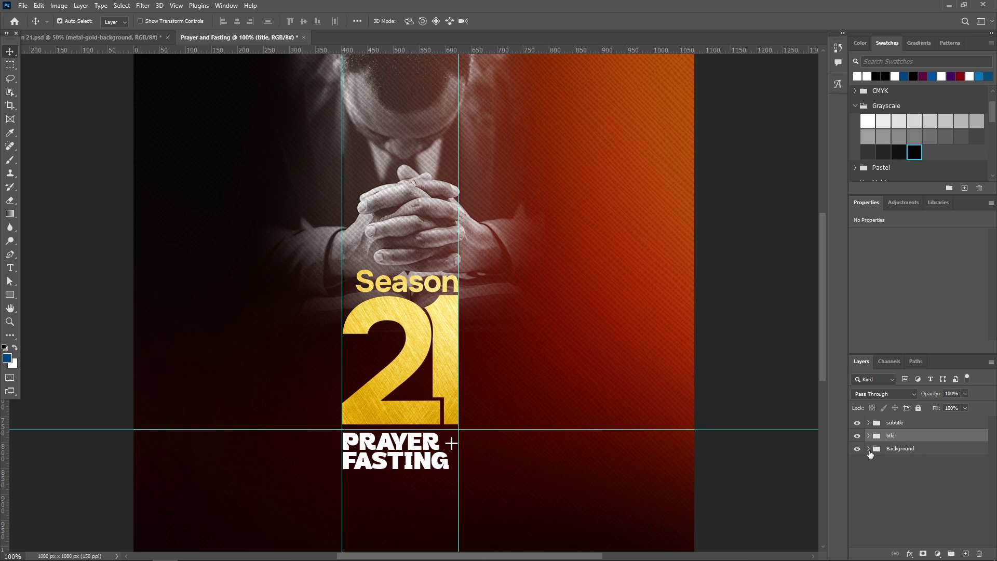
Reposition the metal-gold-background texture down and to the right inside the Season 21 lettering so its gold tone is more even
drag(439, 366, 431, 358)
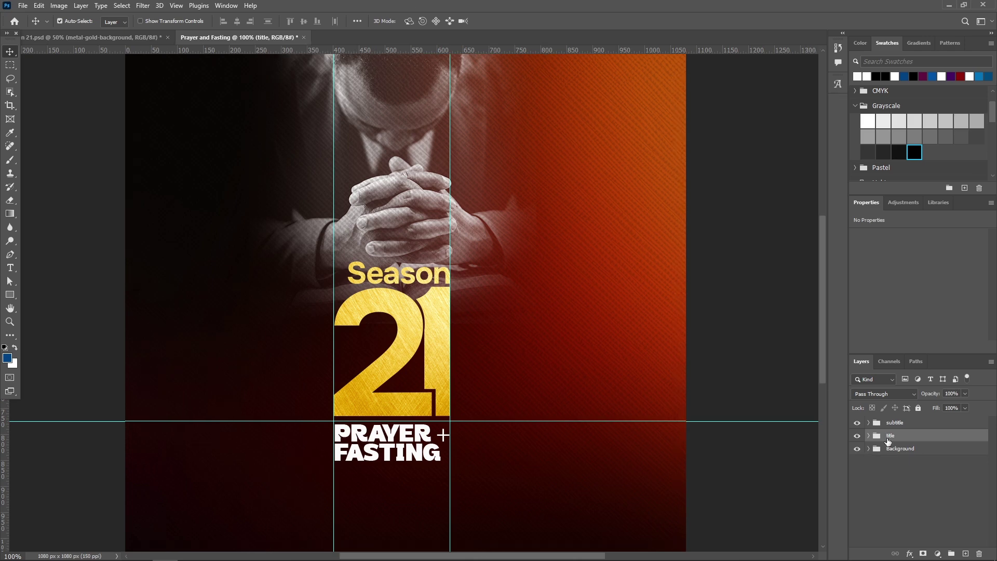
click(873, 423)
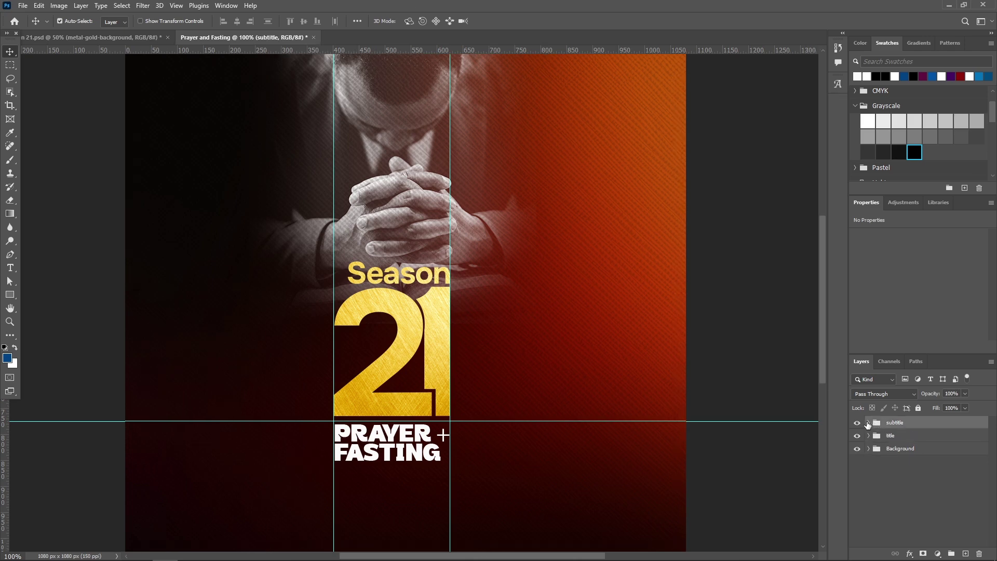
click(869, 423)
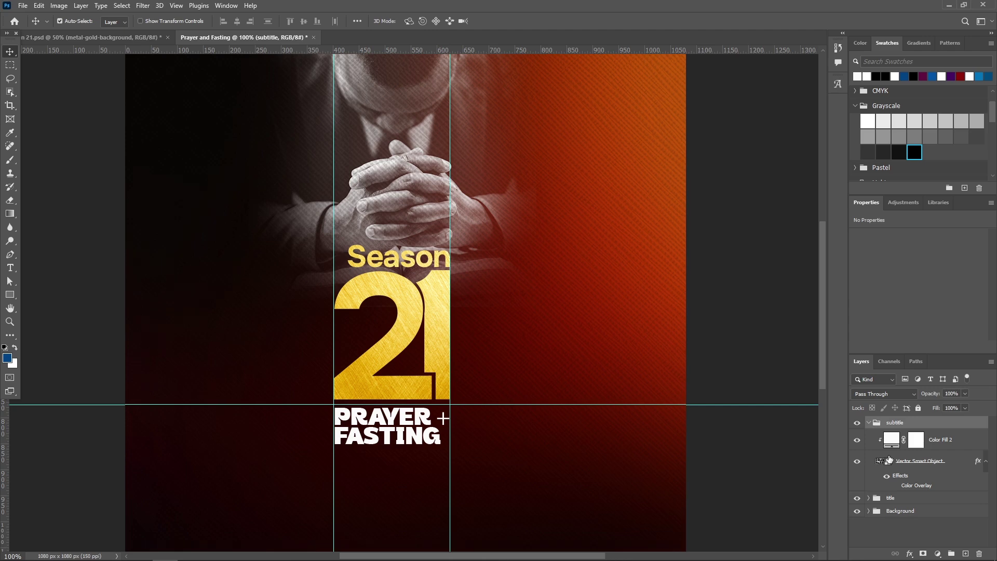
click(868, 498)
click(918, 503)
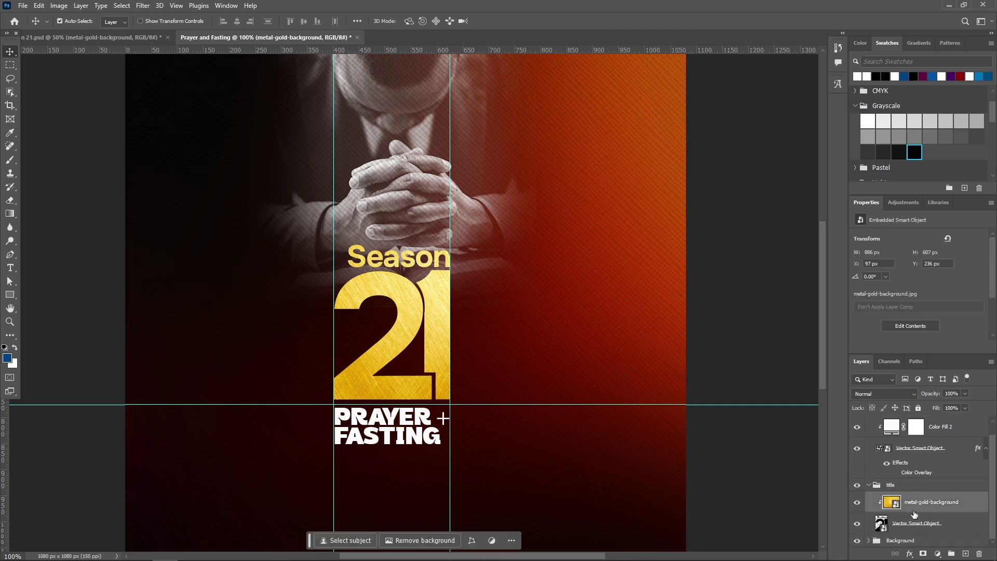
key(ctrl+t)
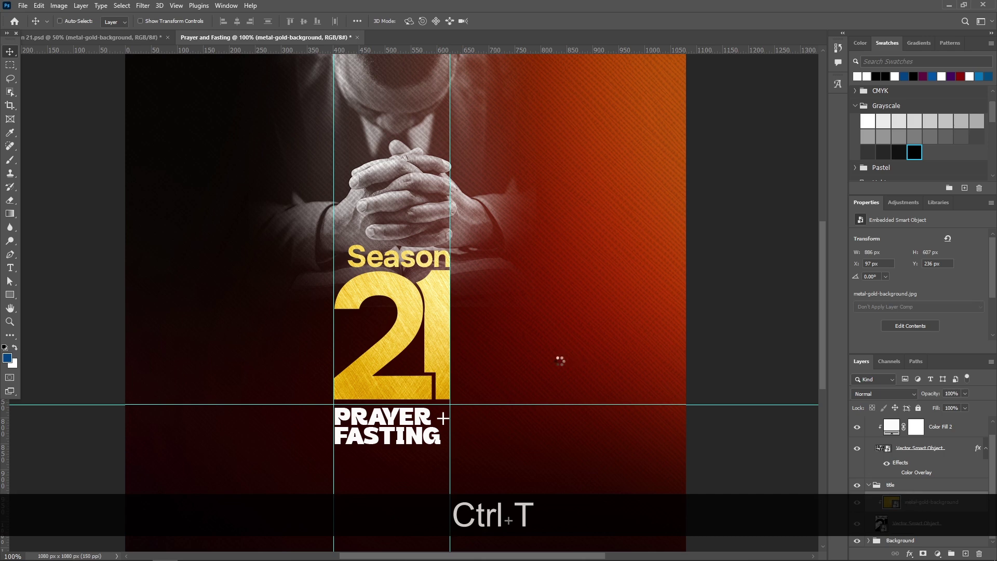
drag(412, 275, 469, 308)
click(514, 21)
click(467, 211)
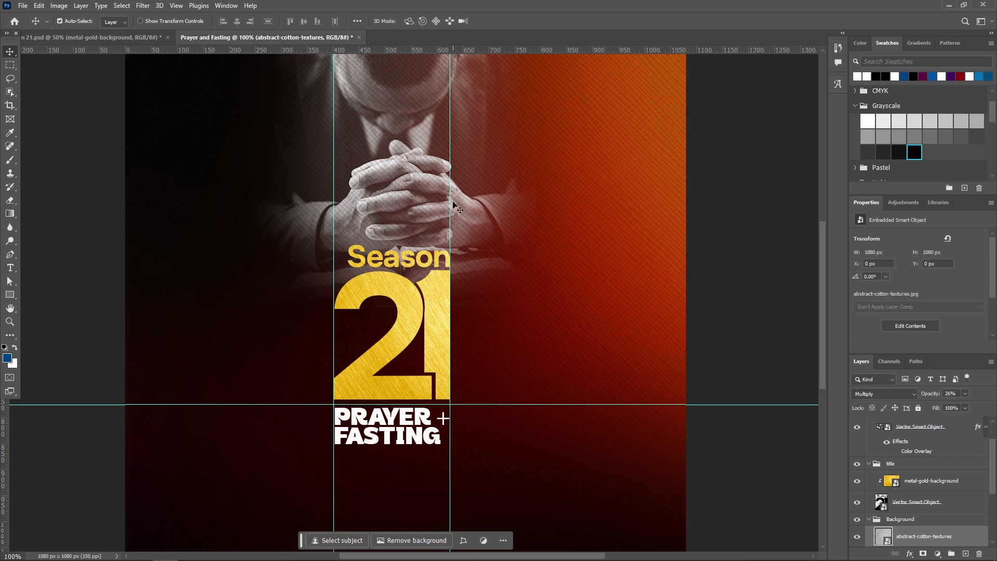
Hide the guides on the poster
click(176, 6)
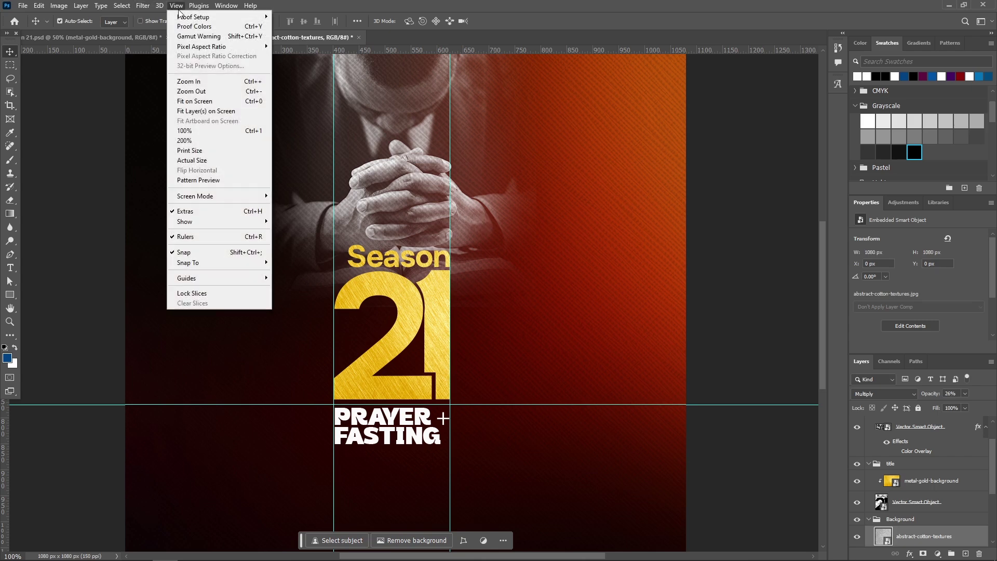
mouse_move(229, 229)
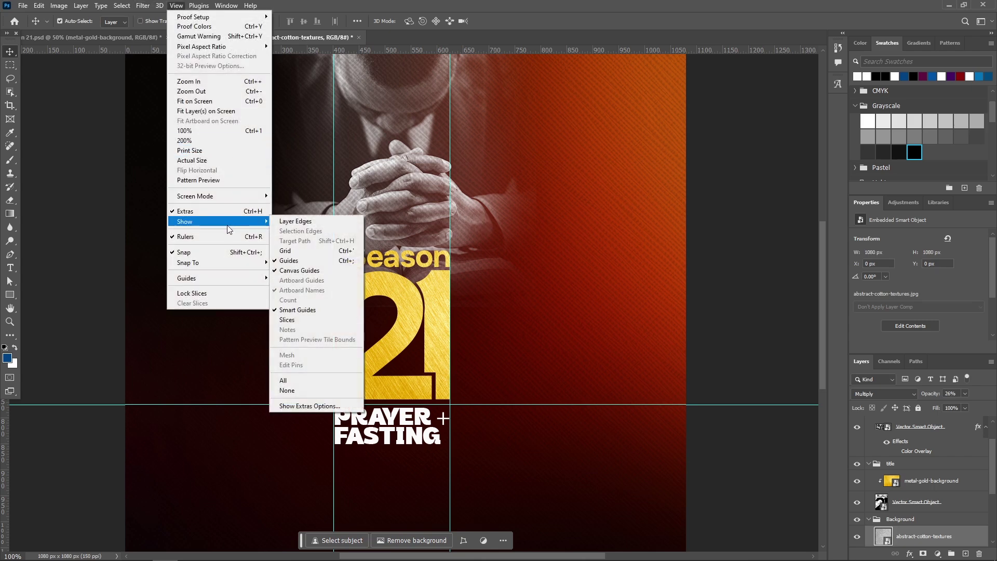
click(289, 261)
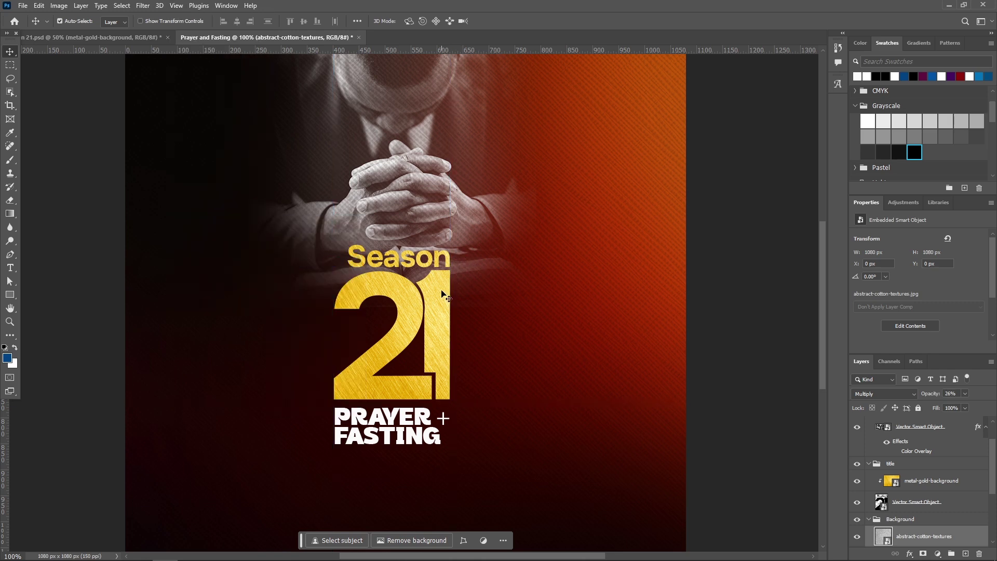
Examine the title lettering and the overall poster composition at several zoom levels
scroll(436, 291, down, 3)
click(390, 390)
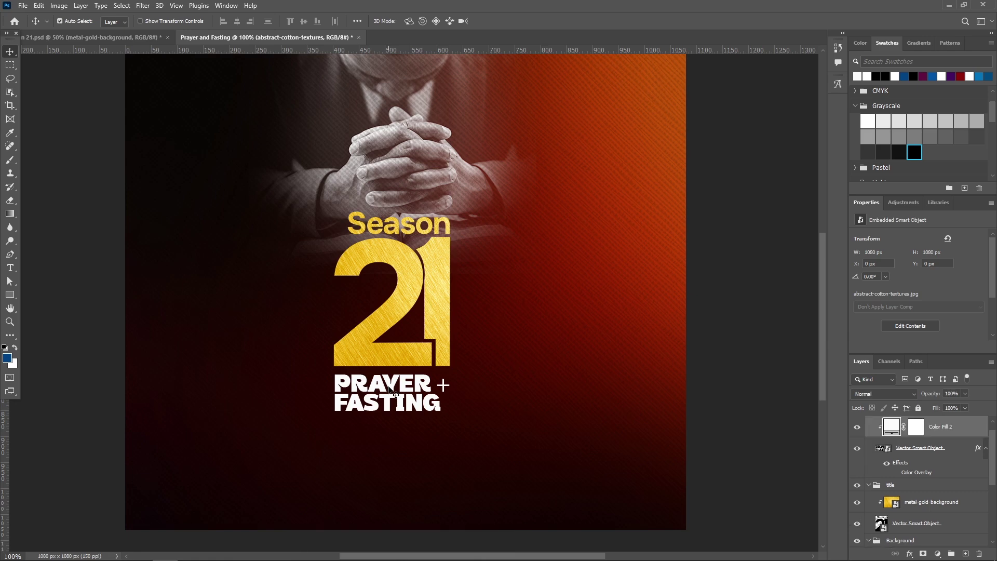
drag(388, 386, 391, 384)
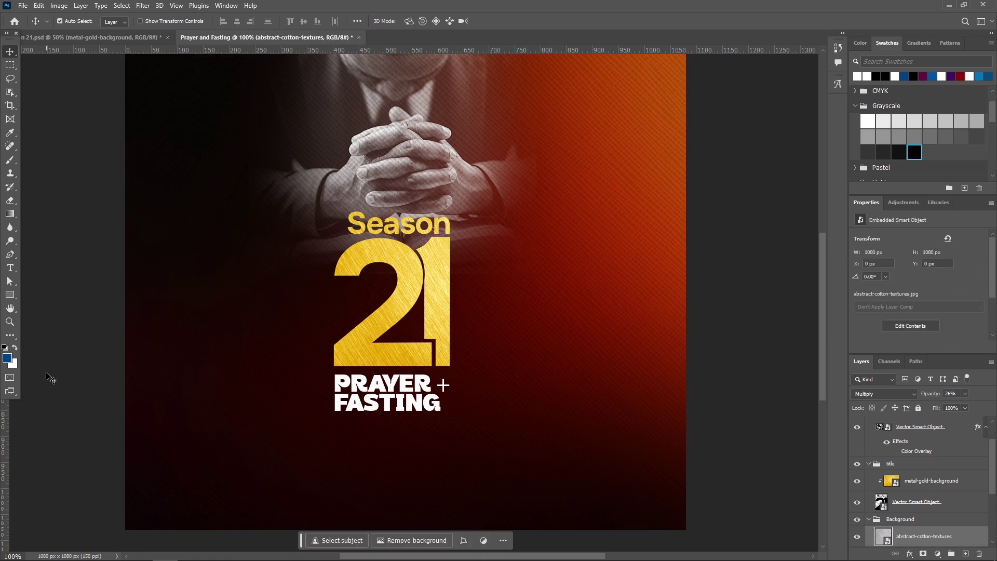
key(ctrl+KP_Subtract)
key(ctrl+KP_Subtract)
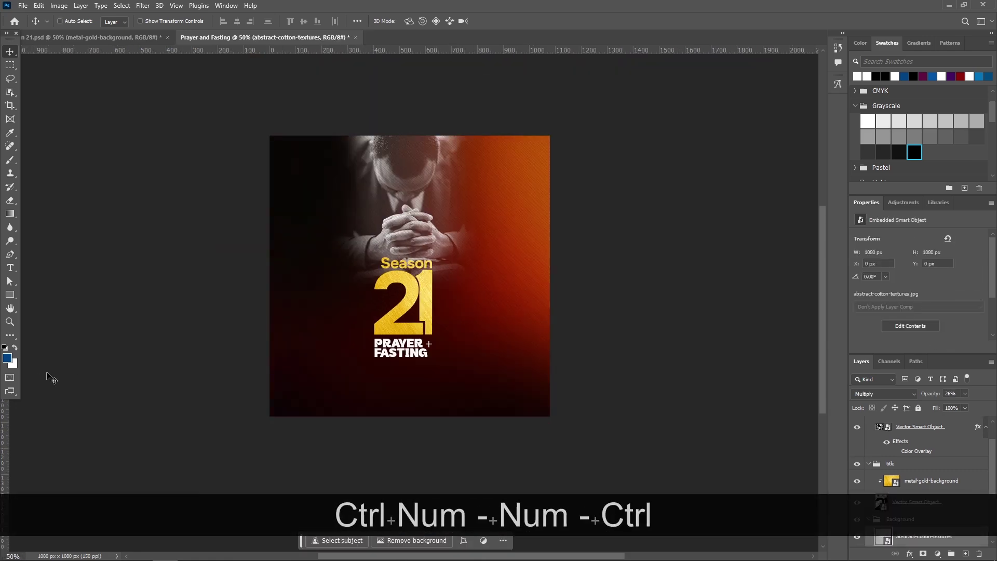
key(ctrl+KP_Add)
key(ctrl+KP_Add)
key(ctrl+KP_Subtract)
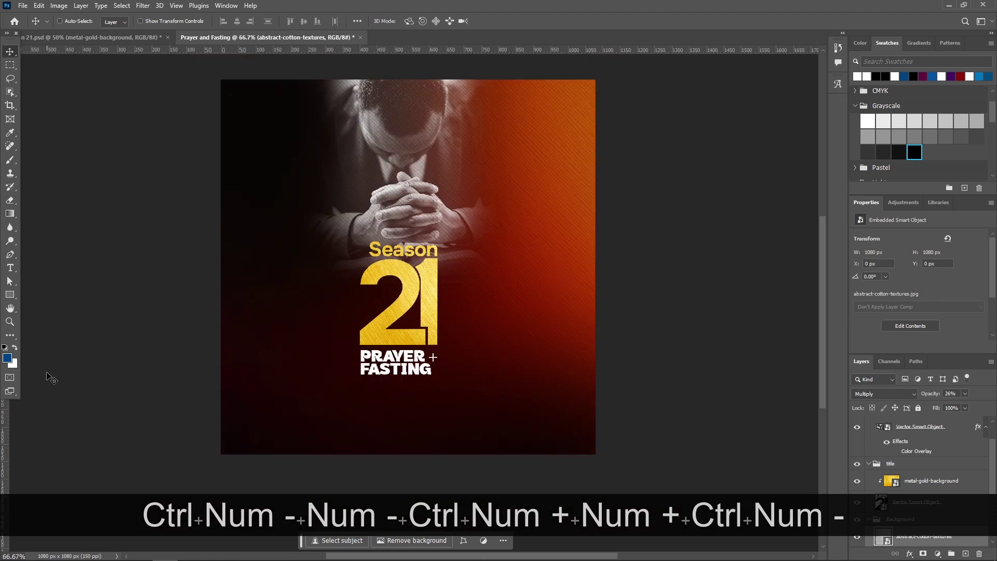
key(ctrl+KP_Subtract)
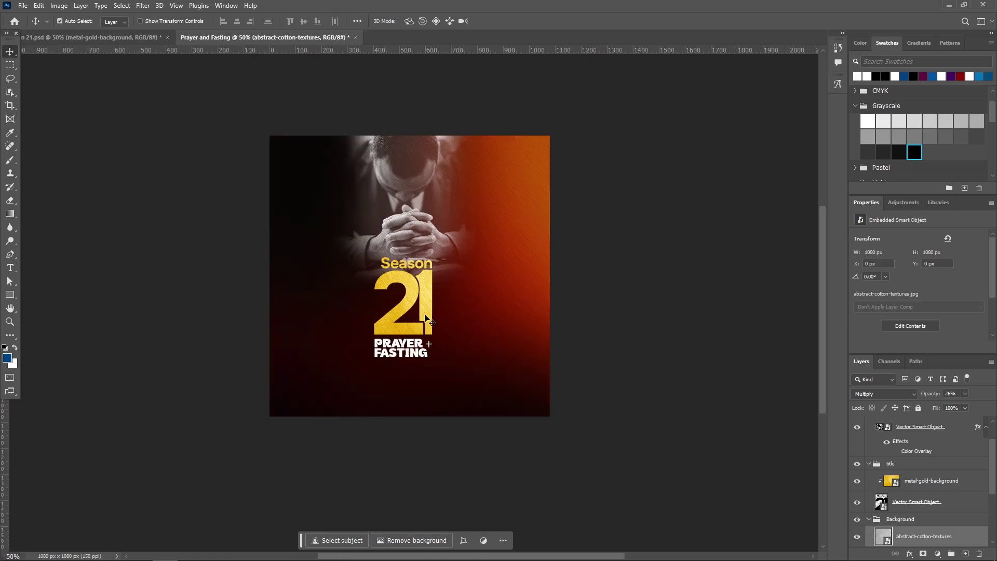
Collapse the subtitle and title groups and combine them in a parent group named MAIN
scroll(895, 495, up, 2)
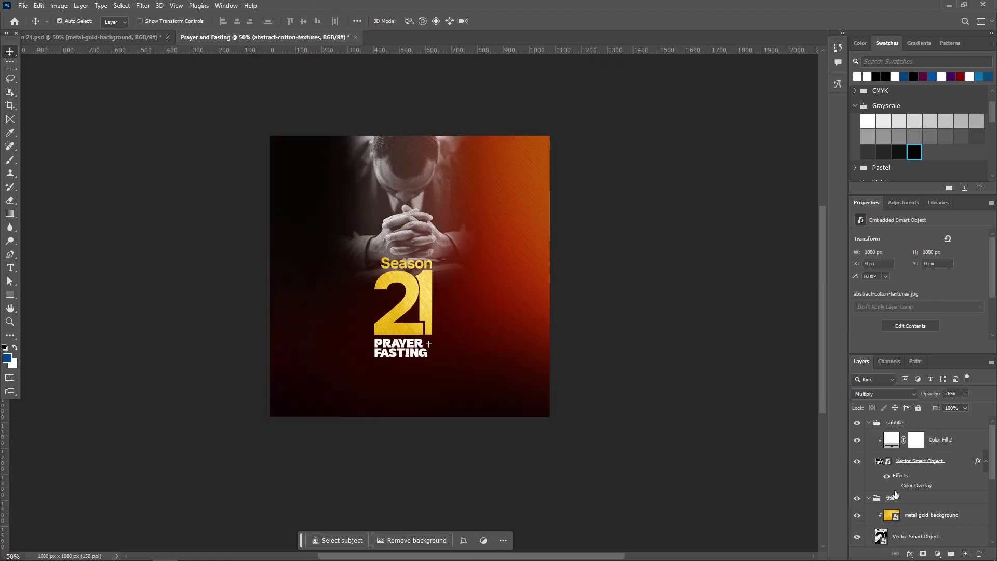
click(869, 423)
click(874, 436)
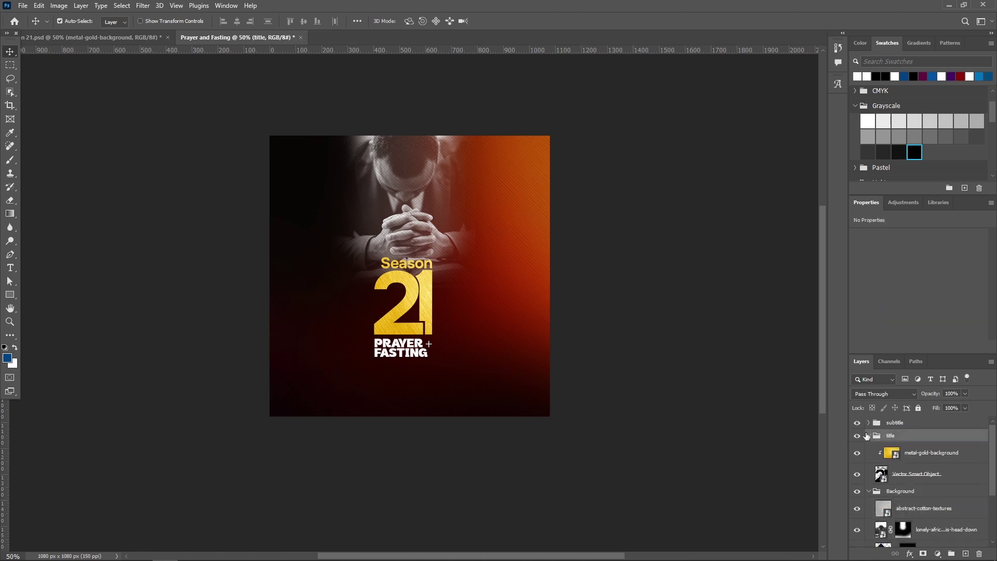
click(868, 436)
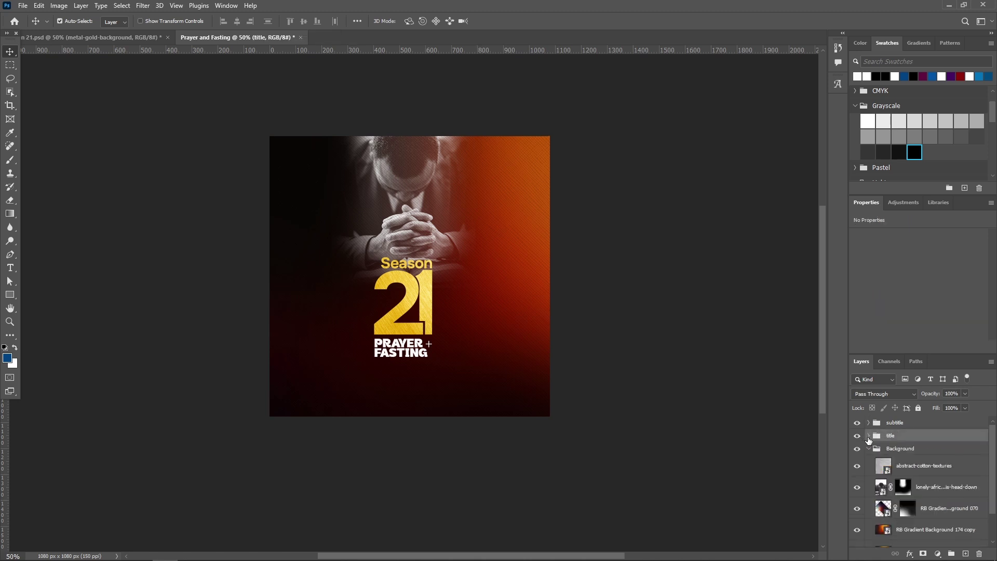
shift+click(901, 423)
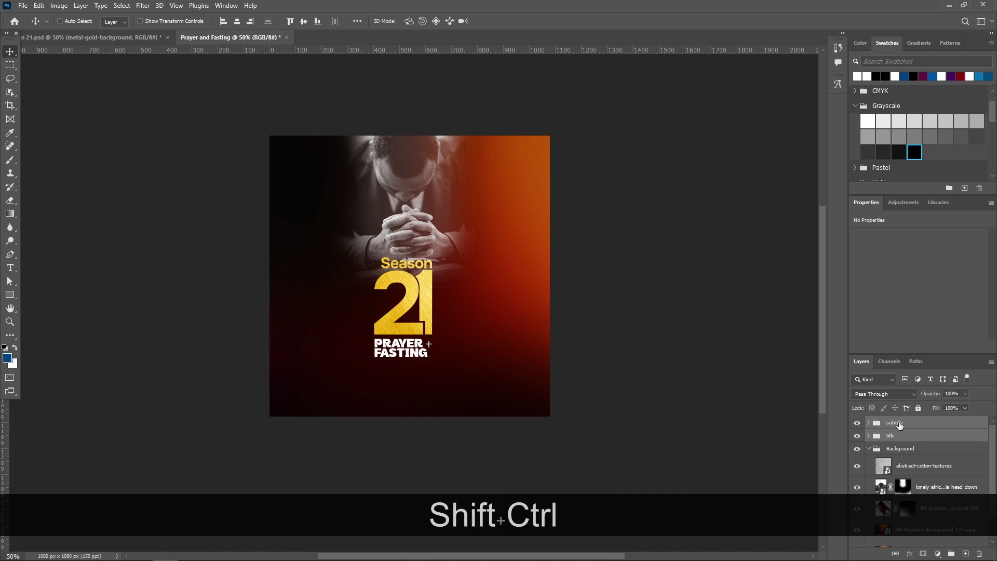
key(shift+ctrl+g)
double_click(893, 423)
text(MAIN)
key(Return)
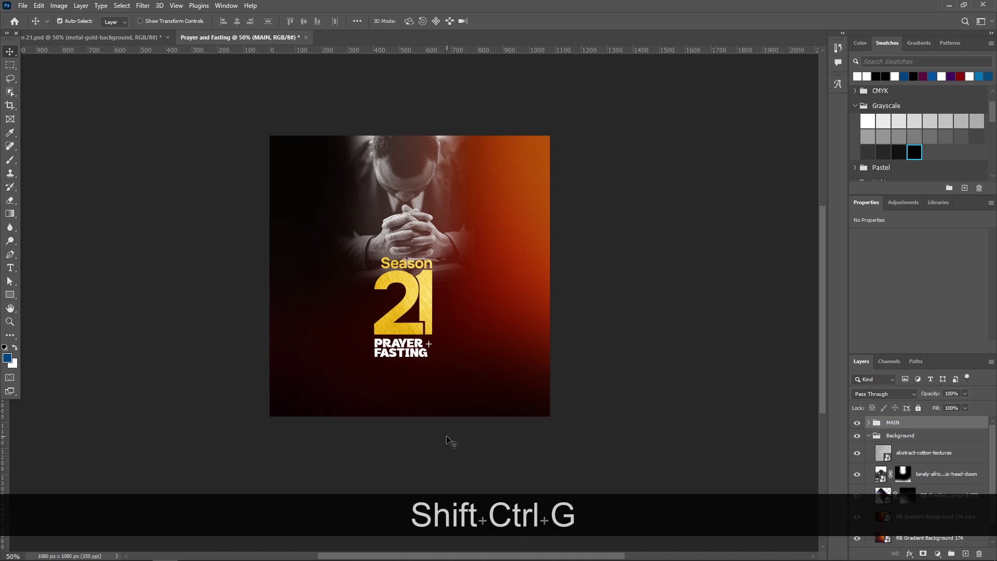
Scale the MAIN group up slightly and move it a little up and to the right on the poster
key(ctrl+t)
drag(437, 215, 479, 215)
mouse_move(411, 309)
mouse_down()
mouse_move(423, 302)
mouse_move(409, 302)
mouse_up()
click(514, 22)
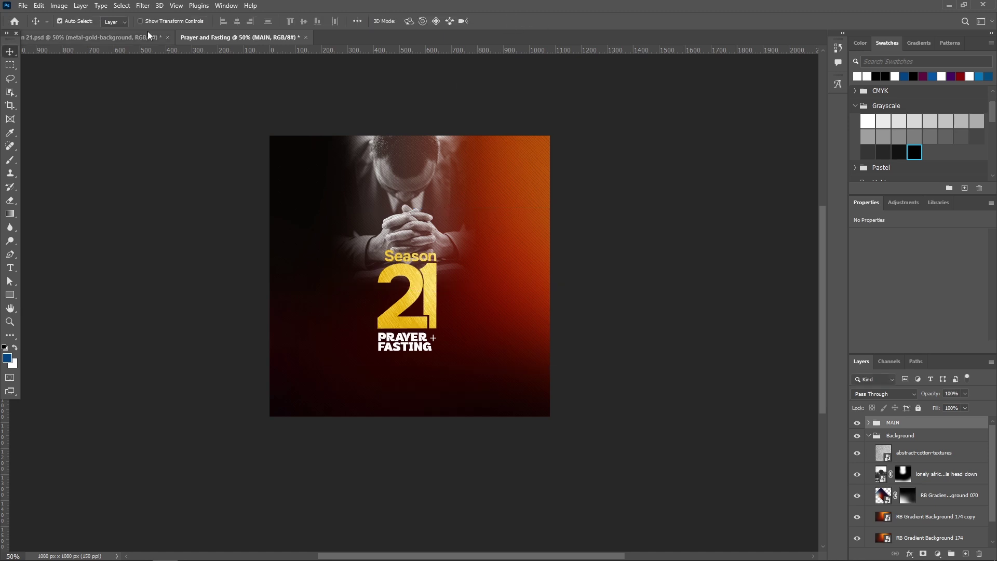
Switch to the Season 21 reference document and copy its metal-gold-background layer
click(121, 37)
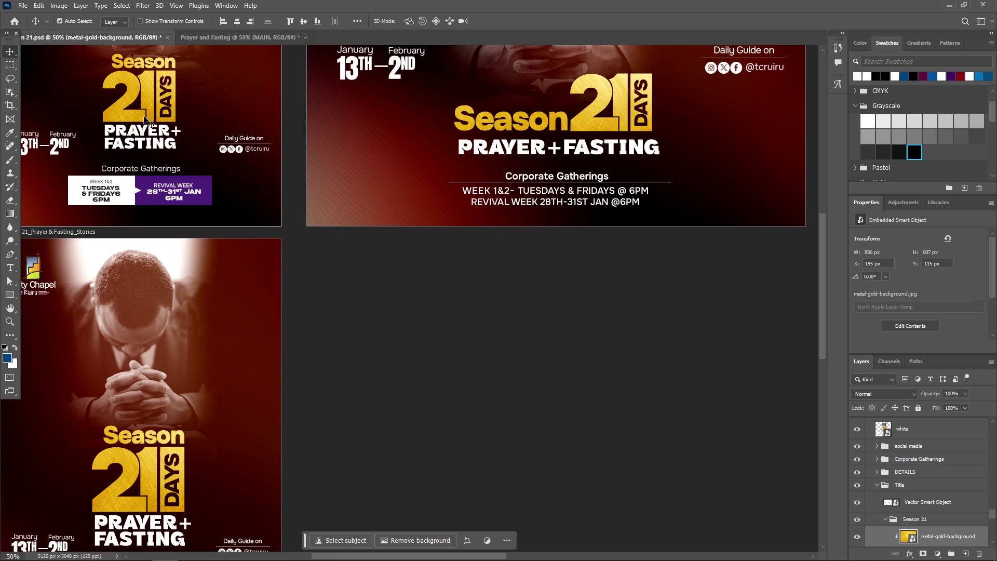
right_click(148, 106)
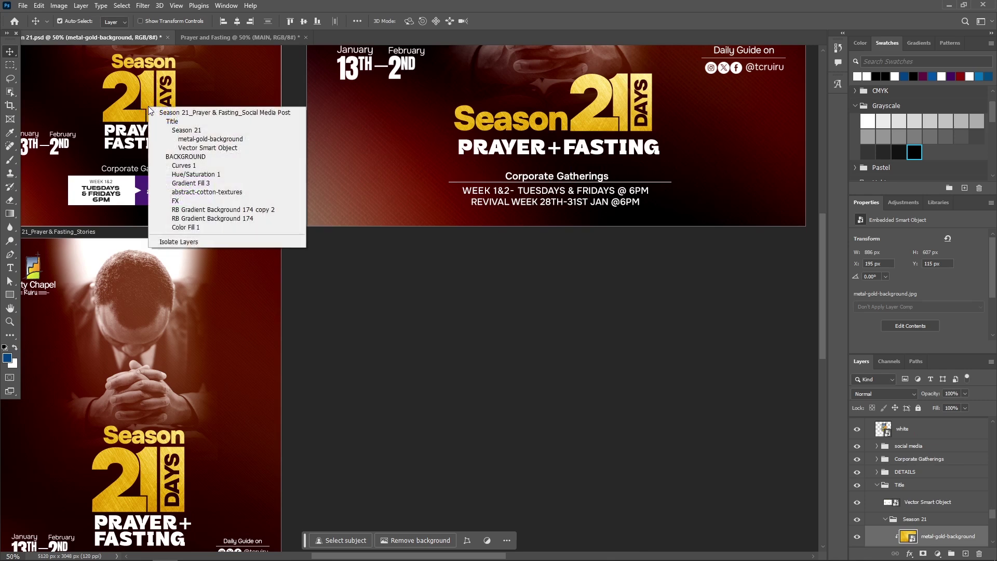
click(147, 95)
click(42, 8)
click(51, 77)
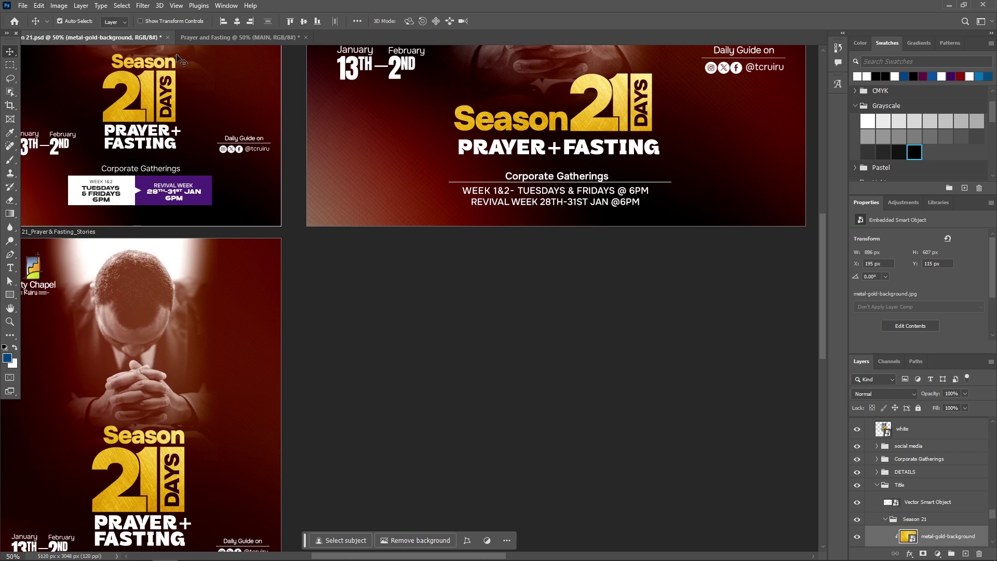
Return to the Prayer and Fasting document and hide the gold texture and Season 21 smart object in the title group
click(189, 38)
key(ctrl+v)
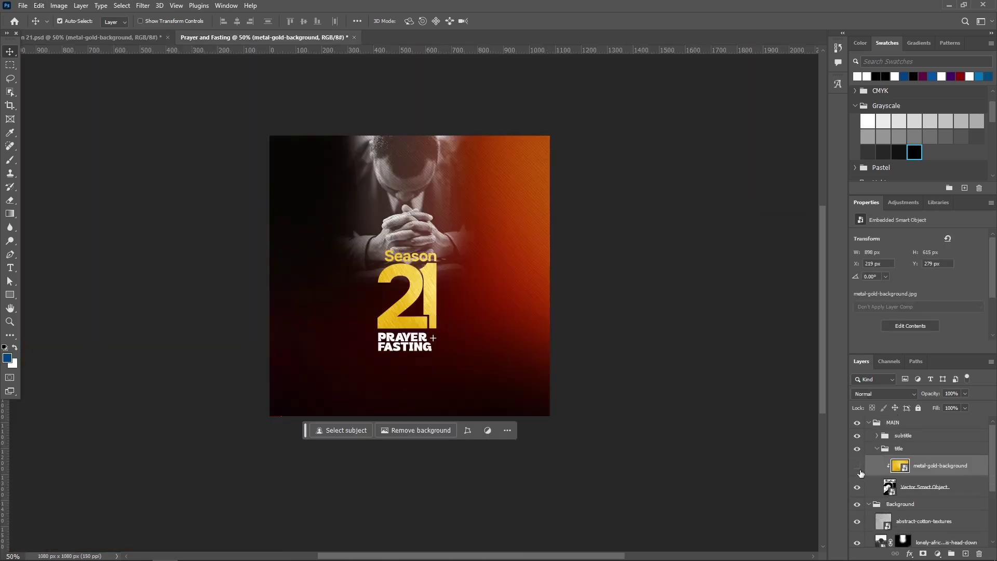
click(858, 489)
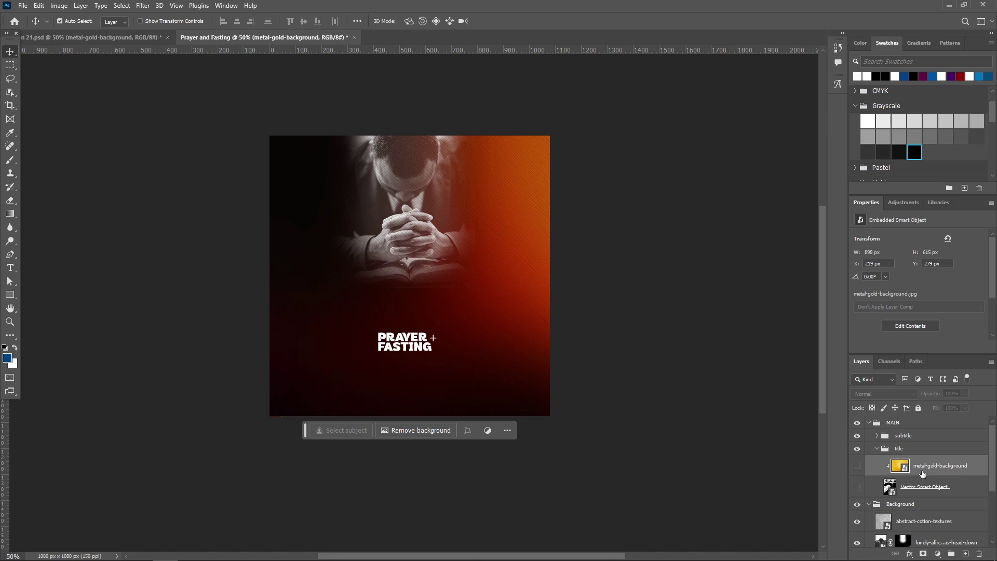
Try pasting the copied metal-gold-background layer into the title group and undo the paste
click(39, 6)
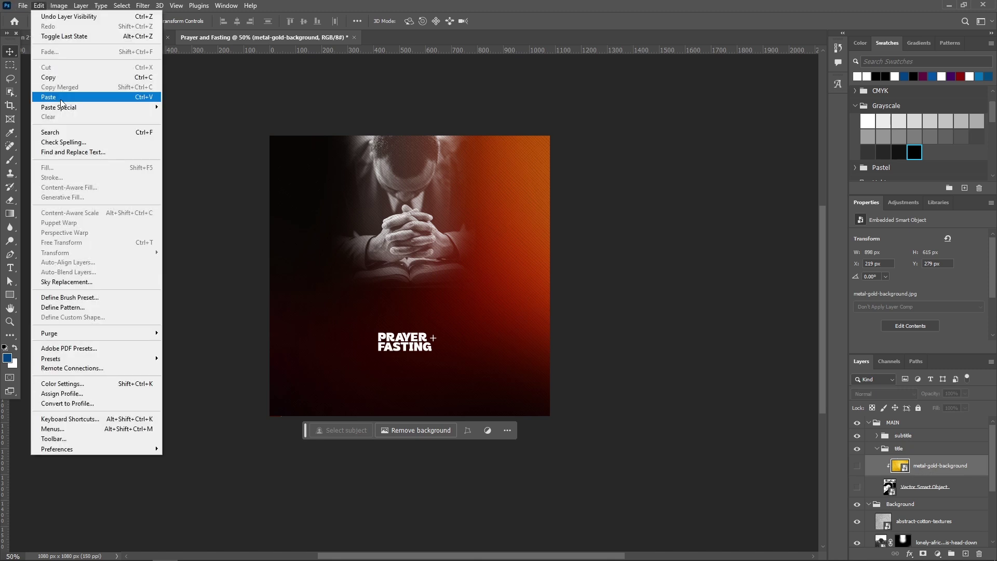
click(48, 97)
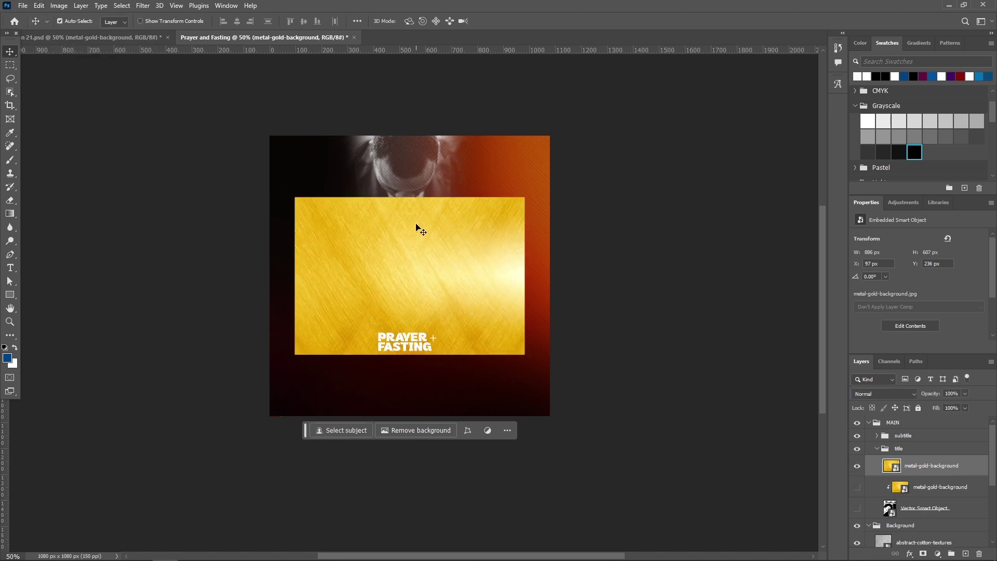
key(ctrl+z)
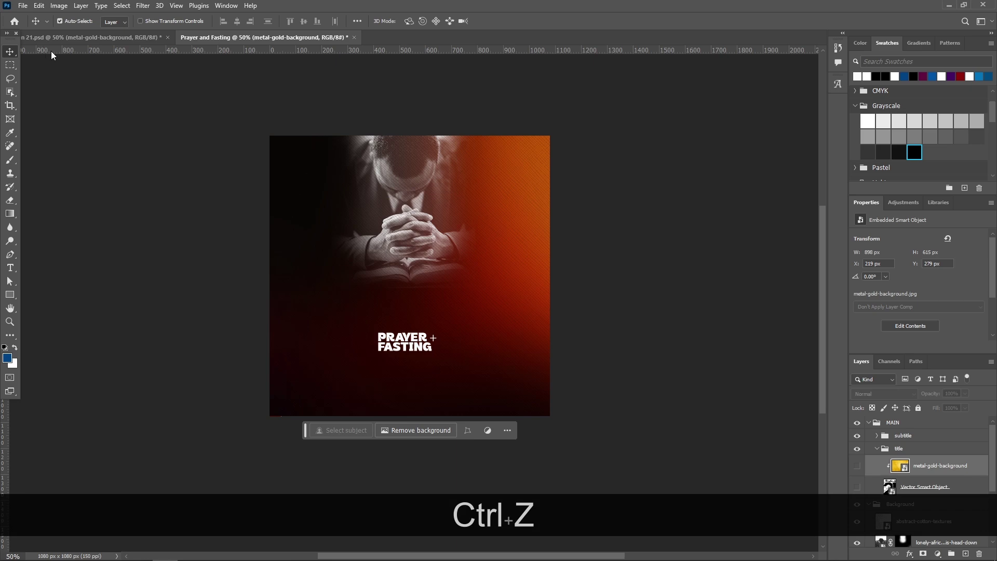
Switch to the Season 21 reference document and copy the vector smart object with the Season 21 Days lettering
click(52, 38)
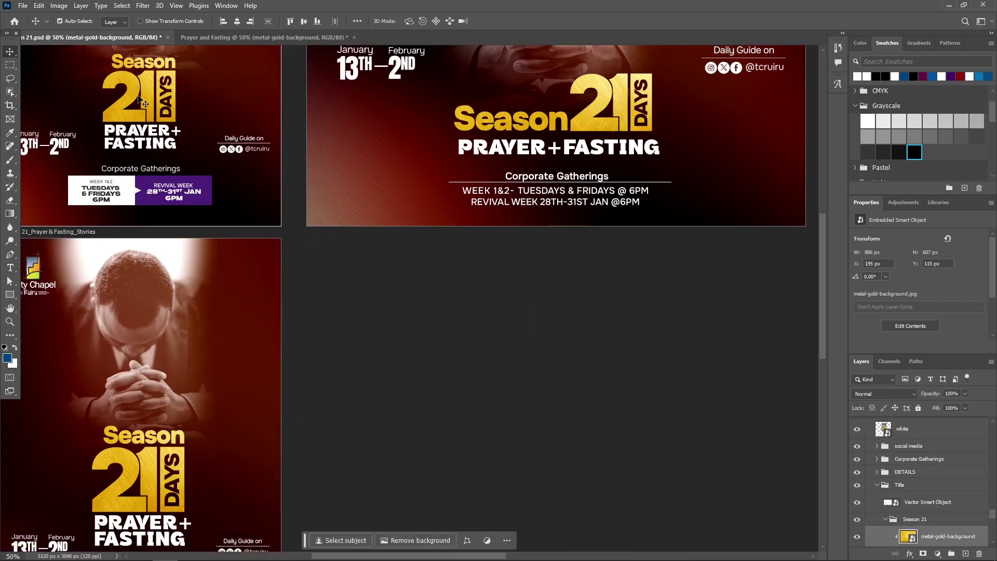
scroll(922, 451, up, 1)
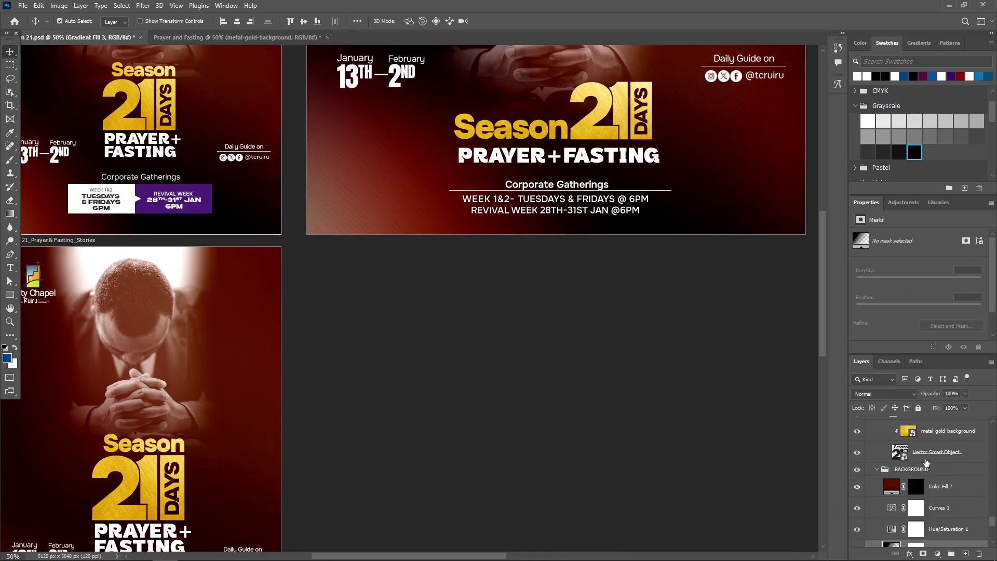
click(925, 460)
right_click(925, 460)
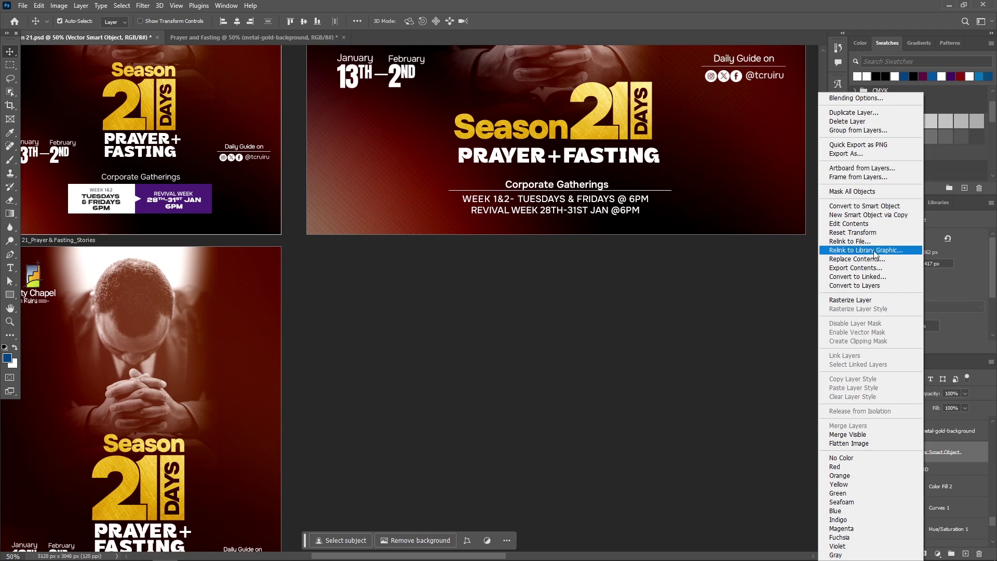
click(976, 458)
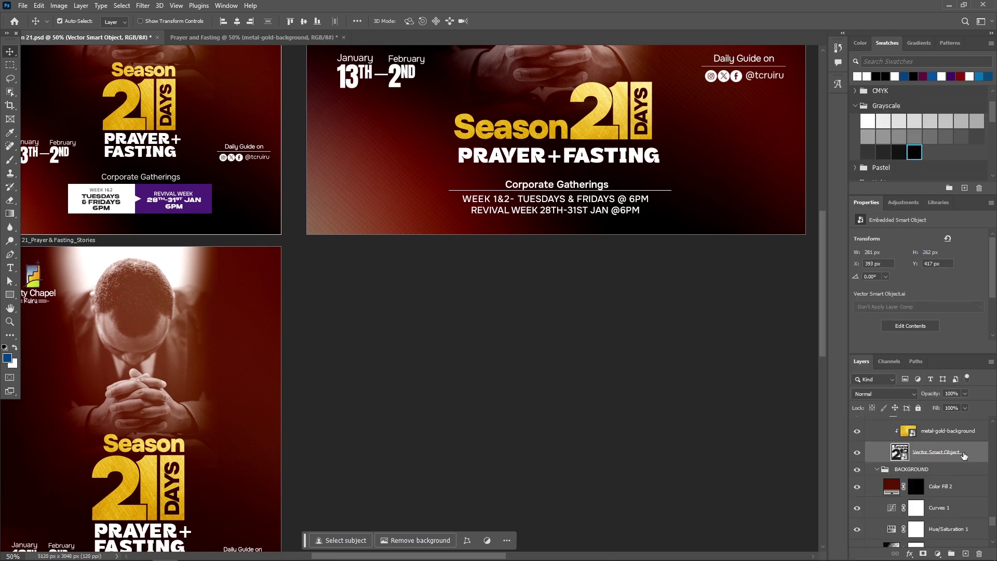
key(ctrl+c)
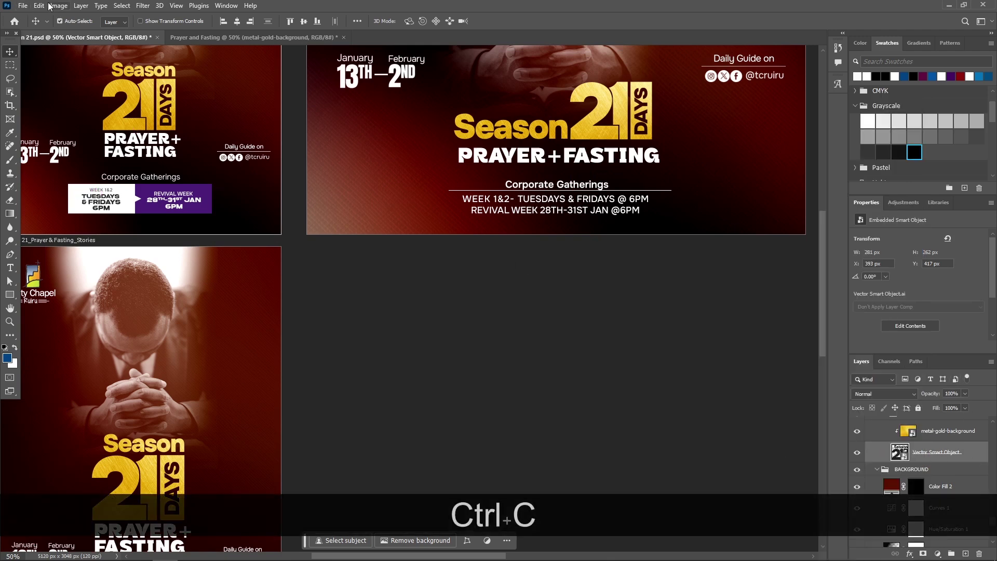
Return to the Prayer and Fasting document and paste the lettering above the hidden vector smart object in the title group
click(197, 38)
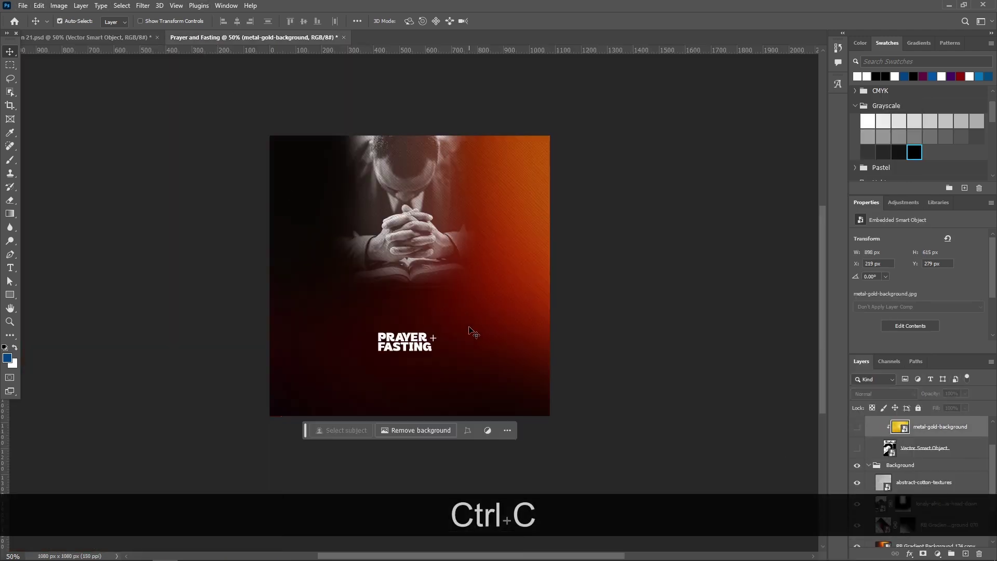
click(914, 448)
key(ctrl+v)
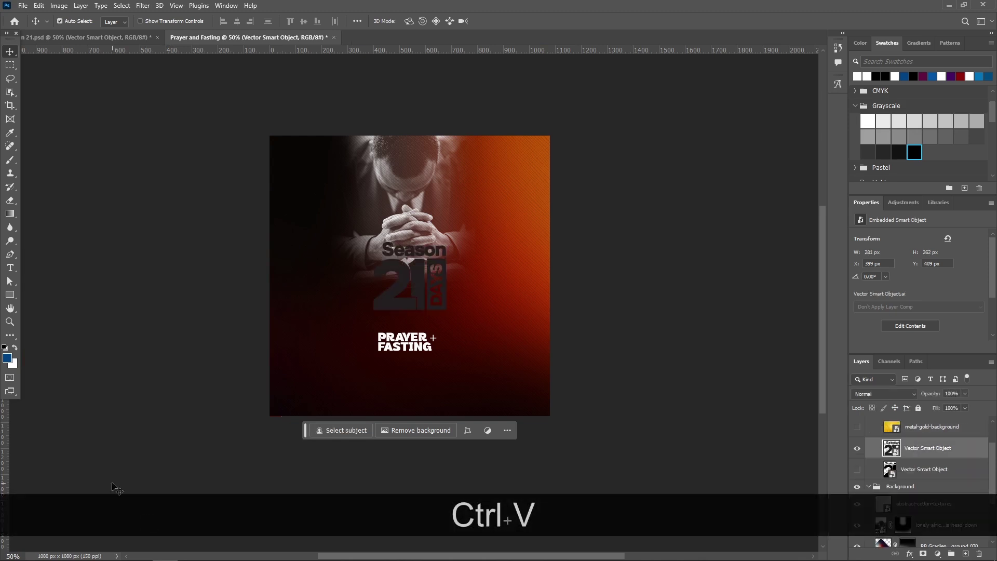
Move the pasted Season 21 Days lettering down to sit directly above PRAYER + FASTING, at about X 530 px, Y 612 px
key(ctrl+t)
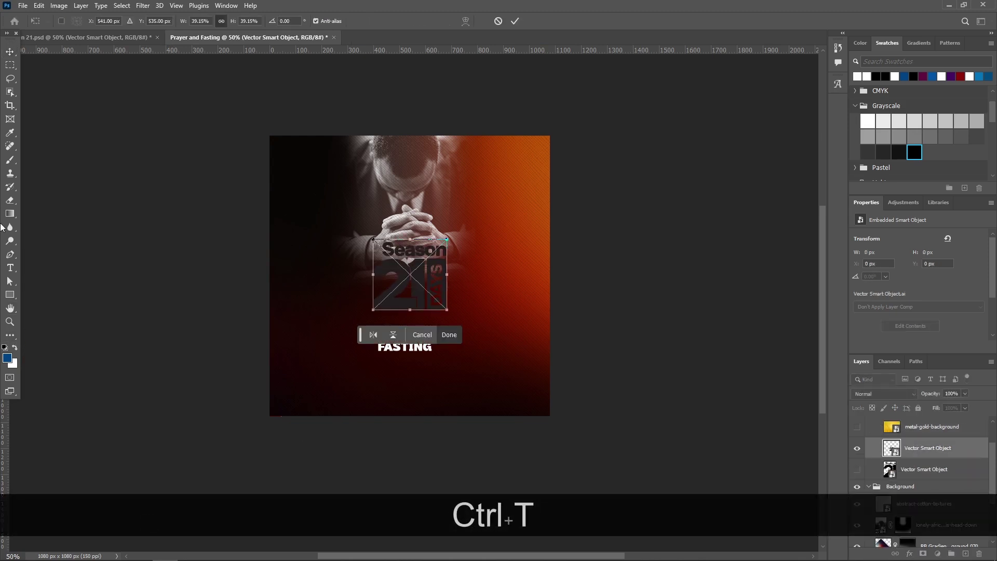
drag(413, 275, 408, 291)
drag(409, 291, 409, 293)
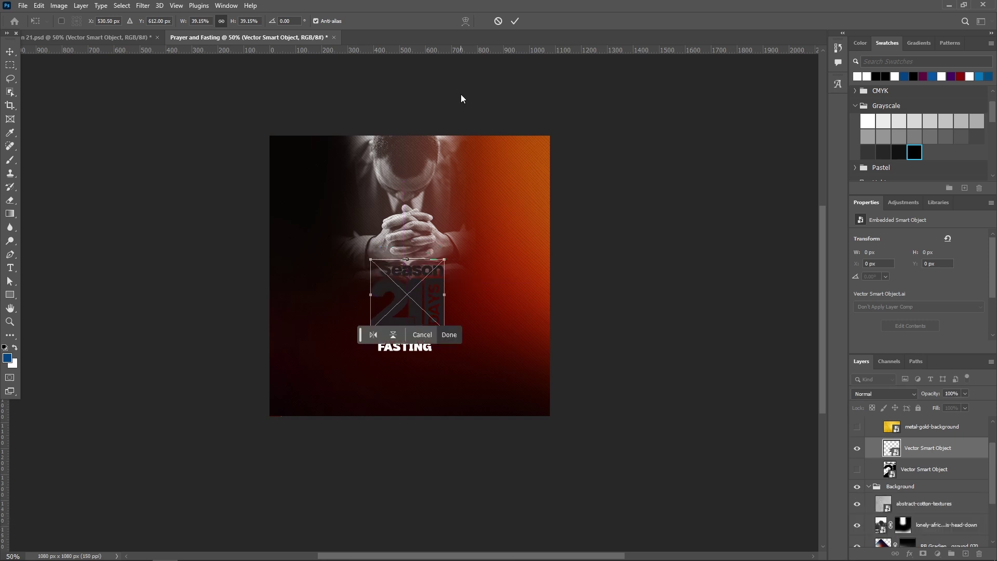
click(515, 21)
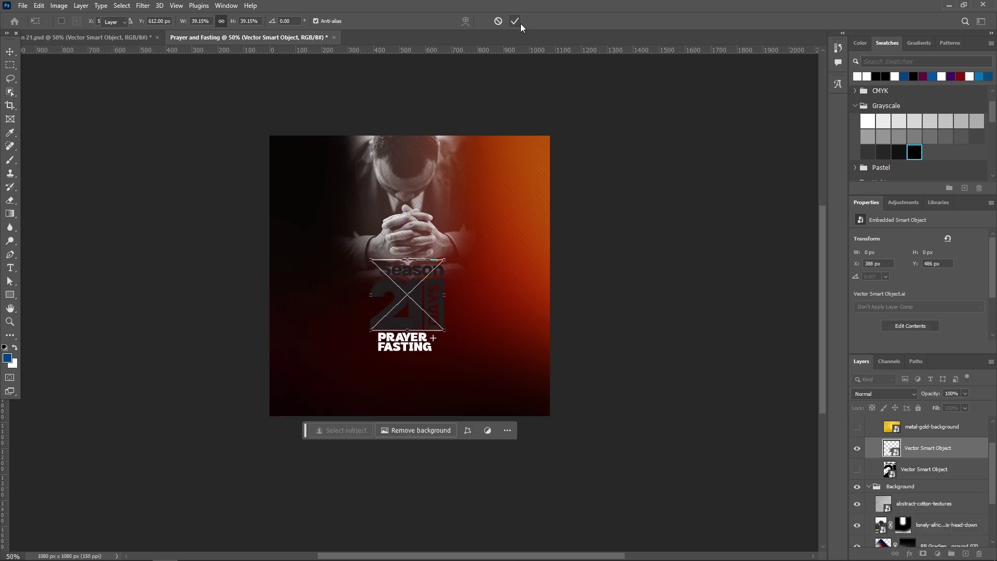
Show the metal-gold-background layer and clip it to the pasted Season 21 Days lettering
click(857, 427)
right_click(914, 427)
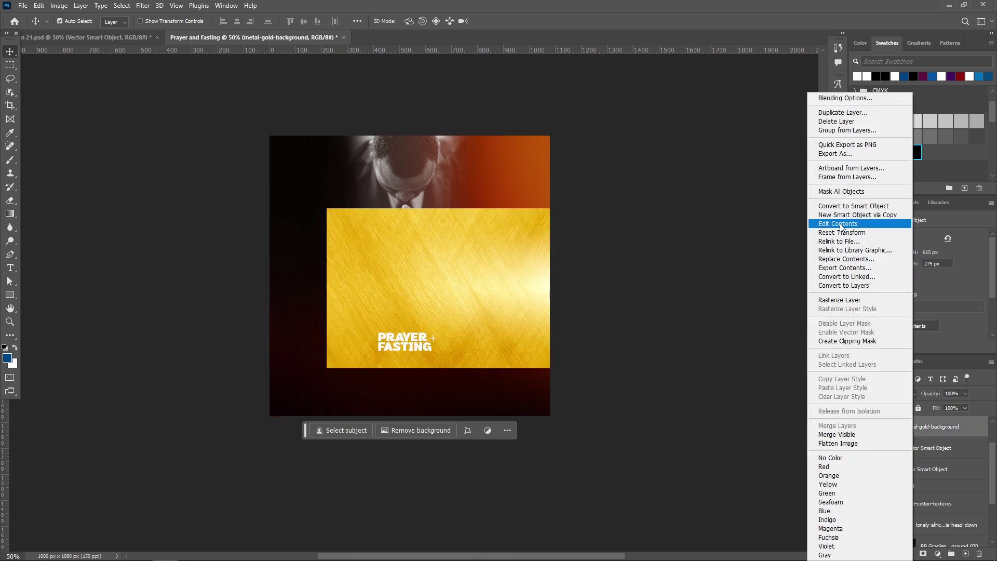
click(840, 342)
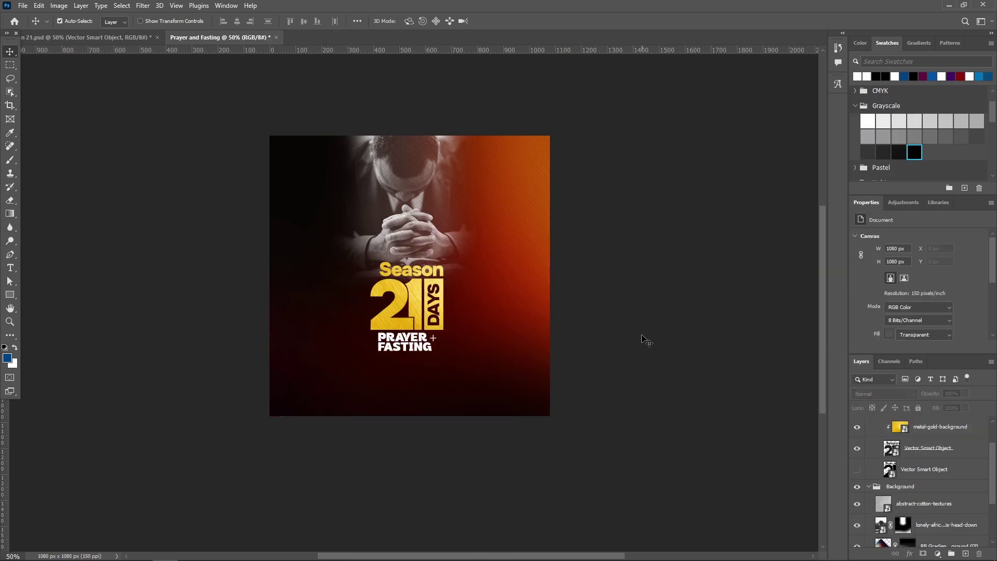
Scale the subtitle group to about 128.5% so PRAYER + FASTING matches the width of the gold lettering above it
click(406, 343)
key(ctrl+t)
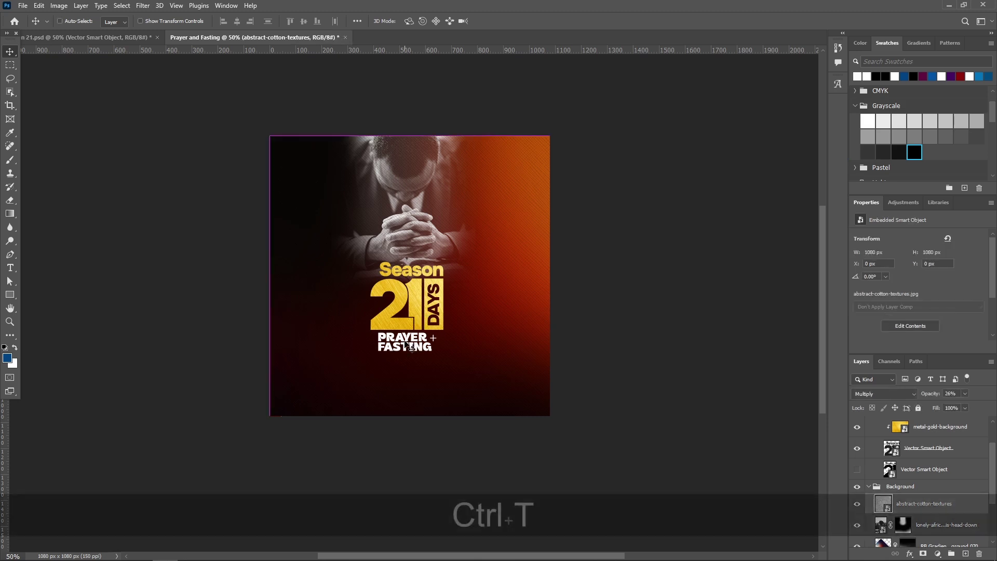
scroll(913, 462, up, 2)
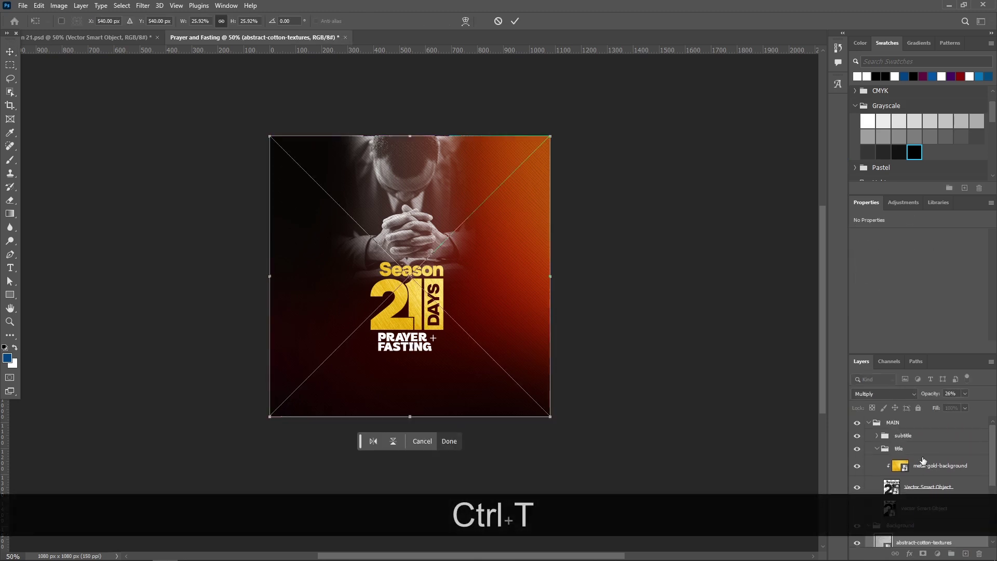
click(906, 436)
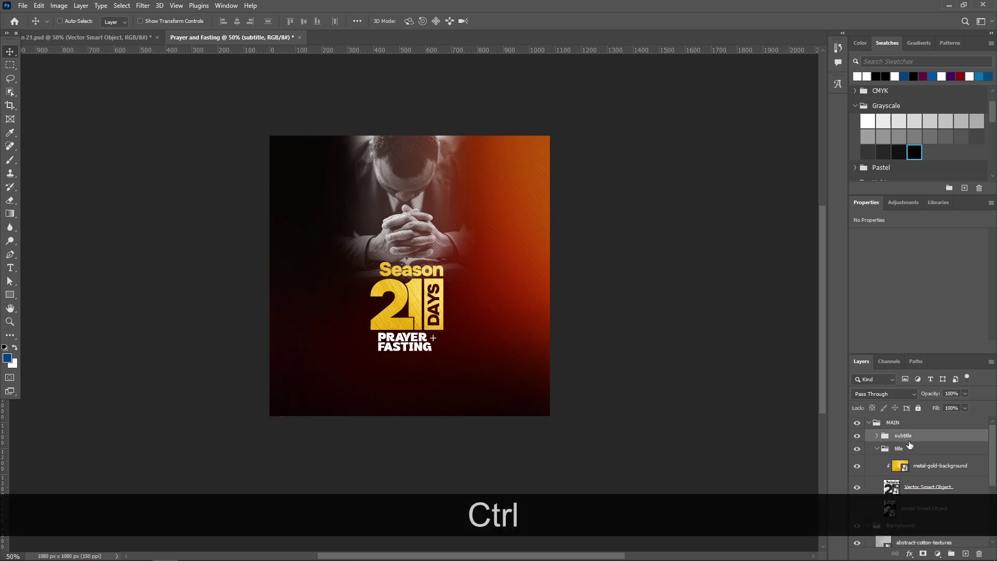
key(ctrl+t)
drag(438, 352, 449, 355)
drag(379, 343, 373, 344)
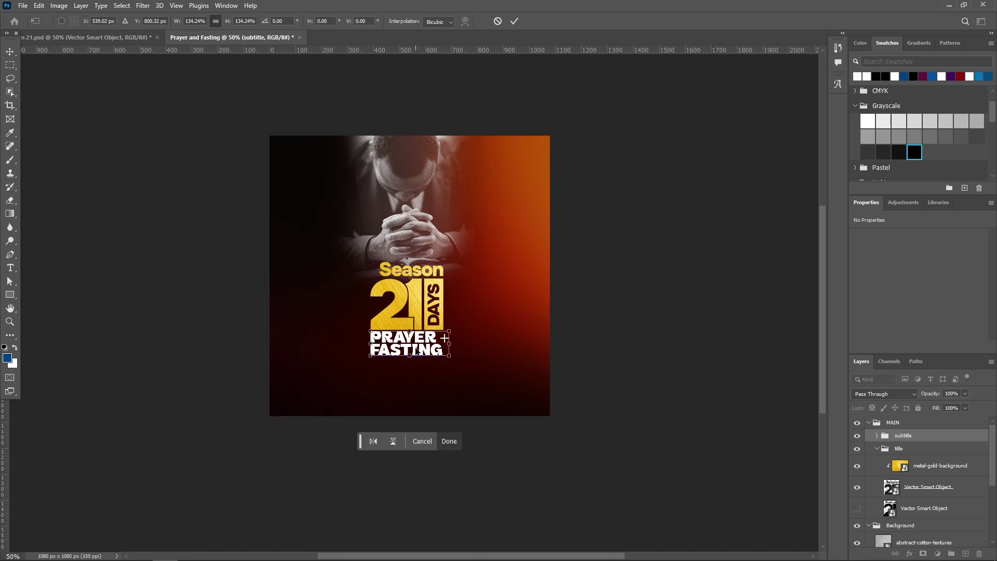
drag(451, 357, 446, 356)
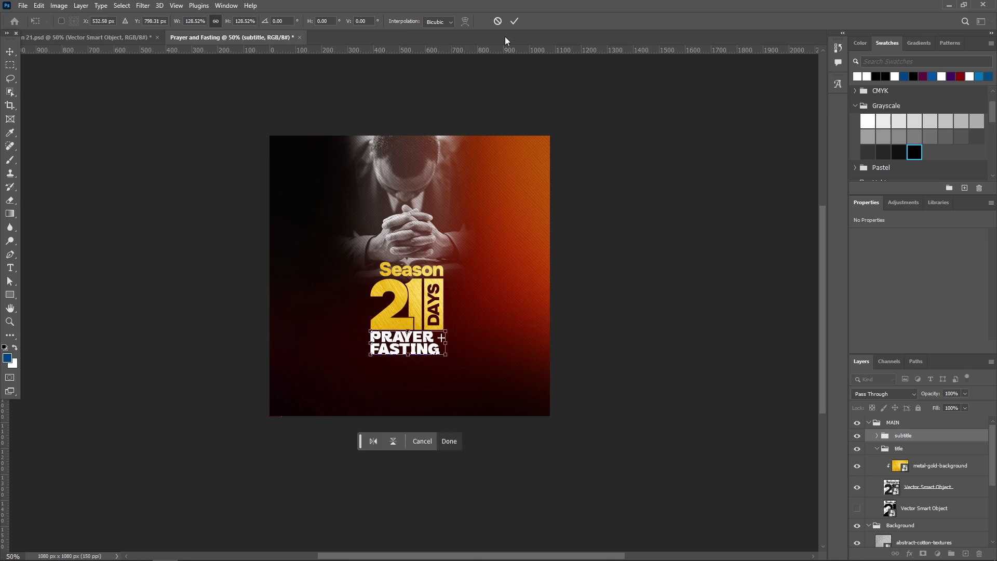
click(514, 22)
click(652, 257)
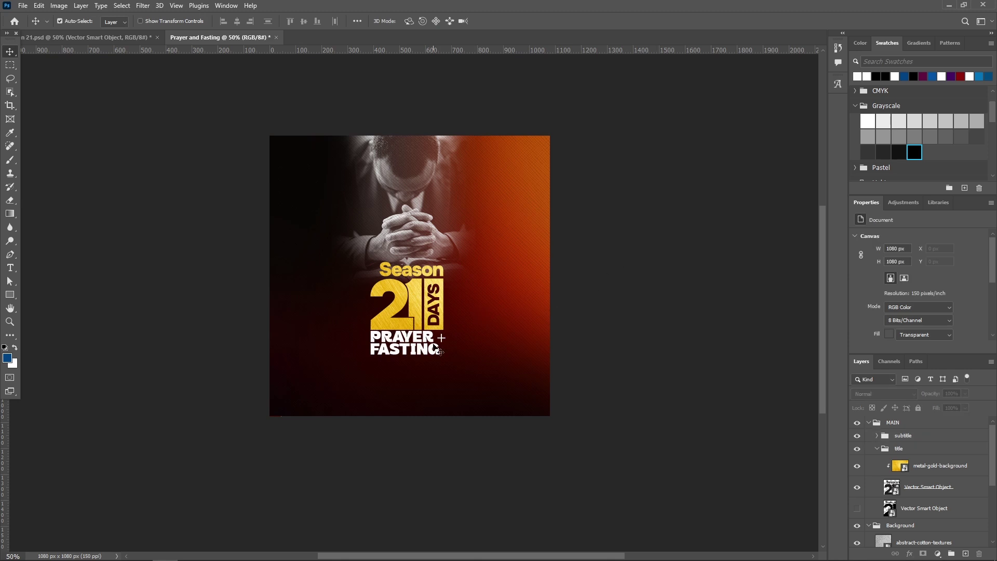
click(421, 347)
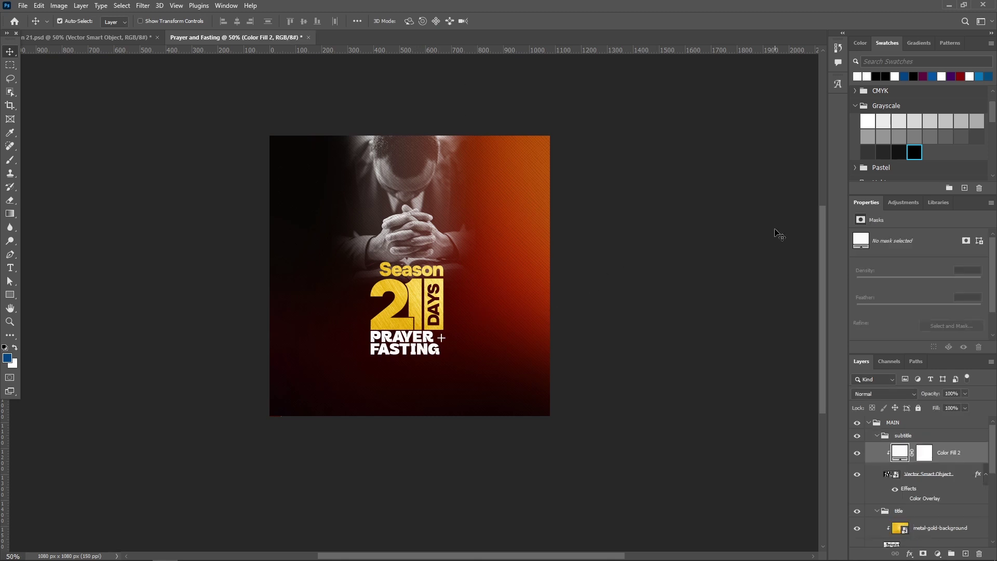
click(711, 232)
Switch to the Season 21 reference document and examine the social media group's layers in the Social Media Post artboard
click(80, 38)
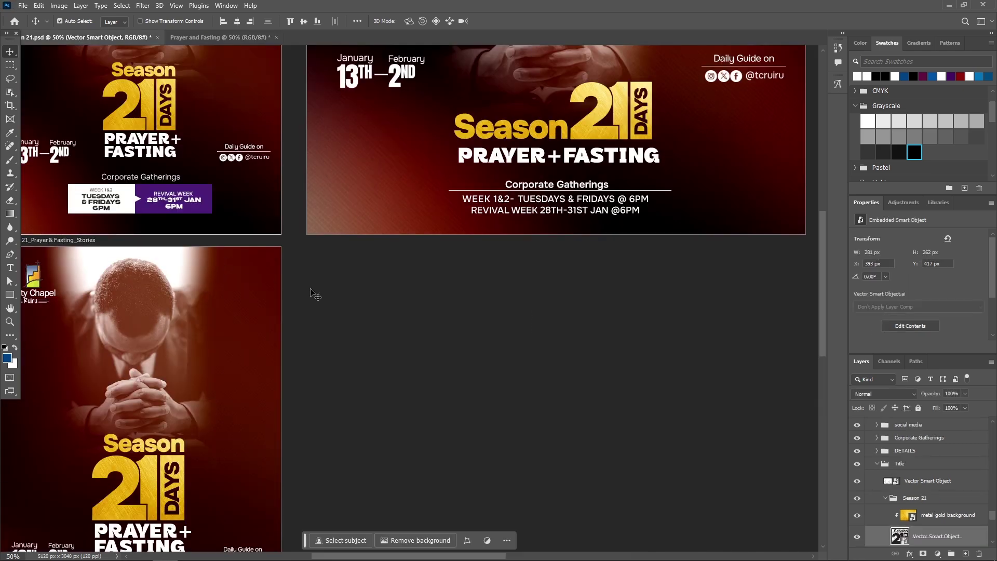
drag(379, 318, 623, 451)
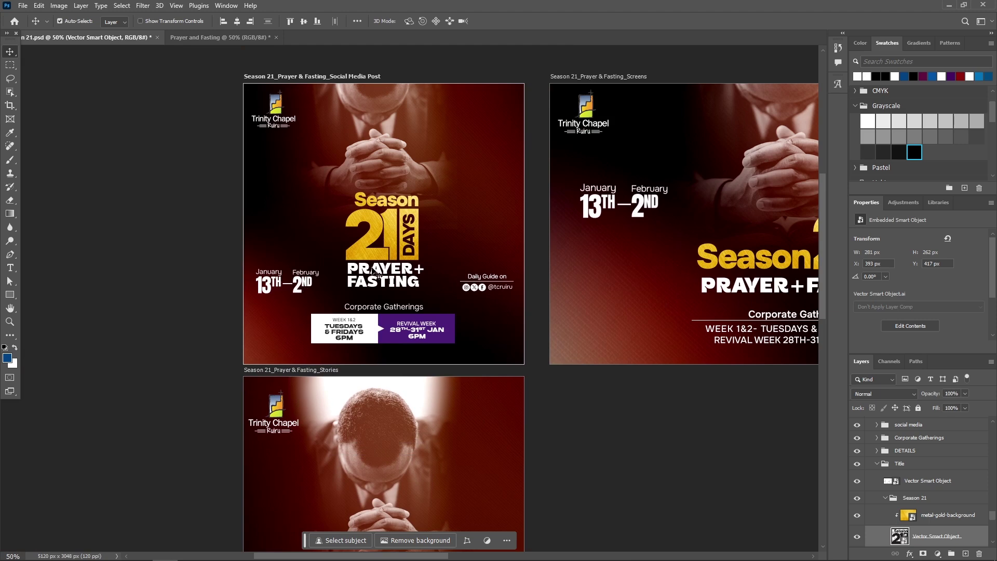
click(483, 284)
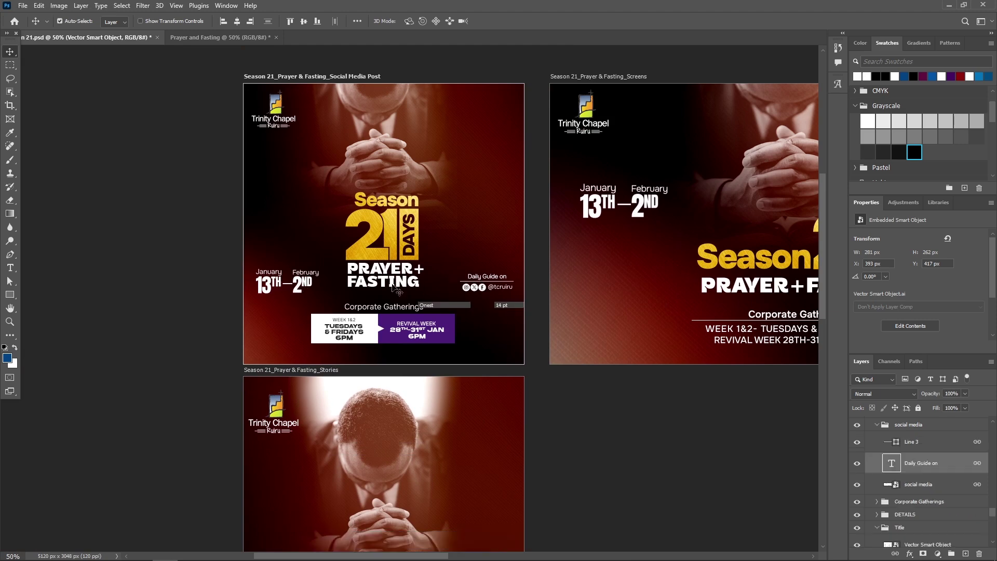
scroll(893, 478, up, 2)
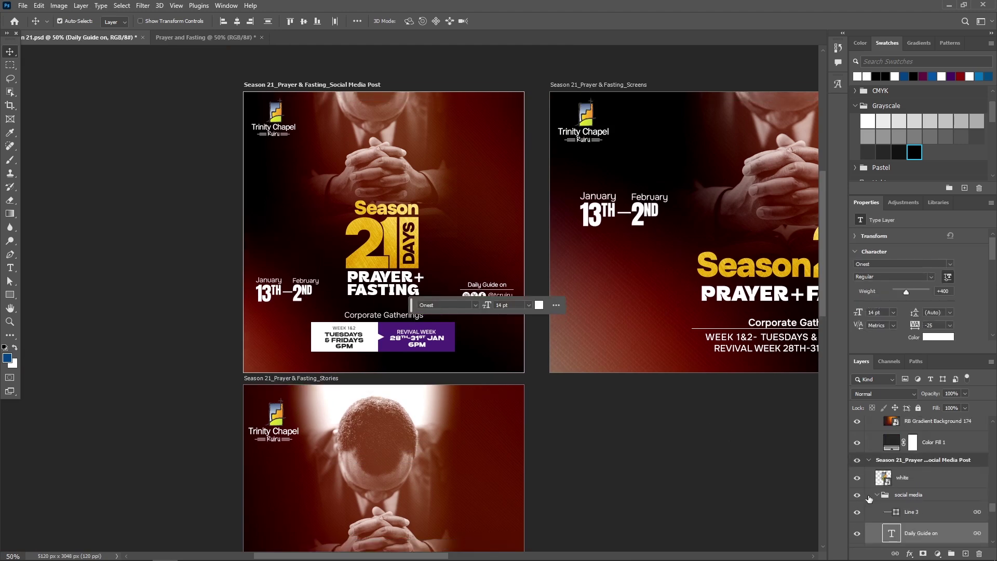
click(876, 496)
click(914, 495)
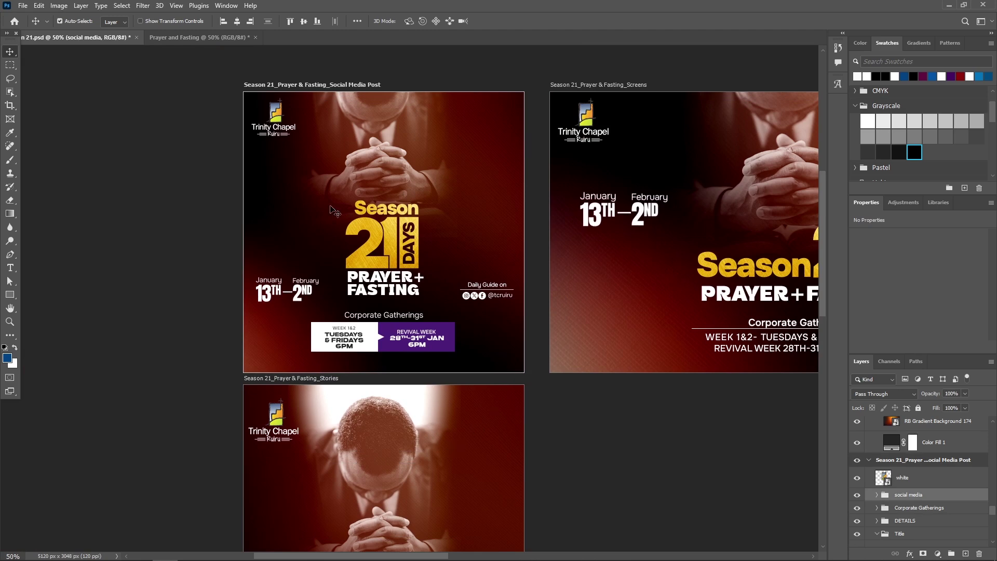
click(479, 298)
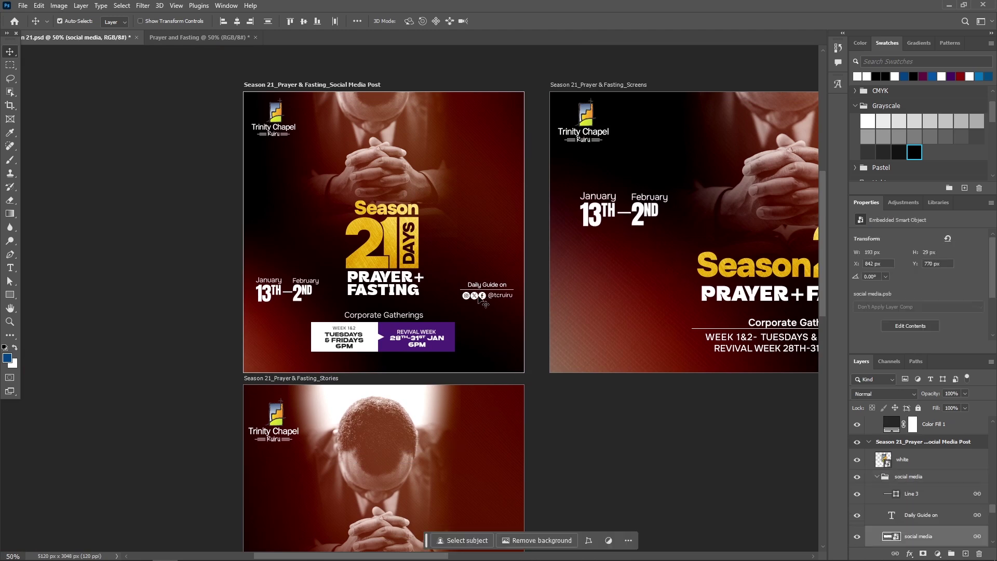
click(878, 482)
click(877, 477)
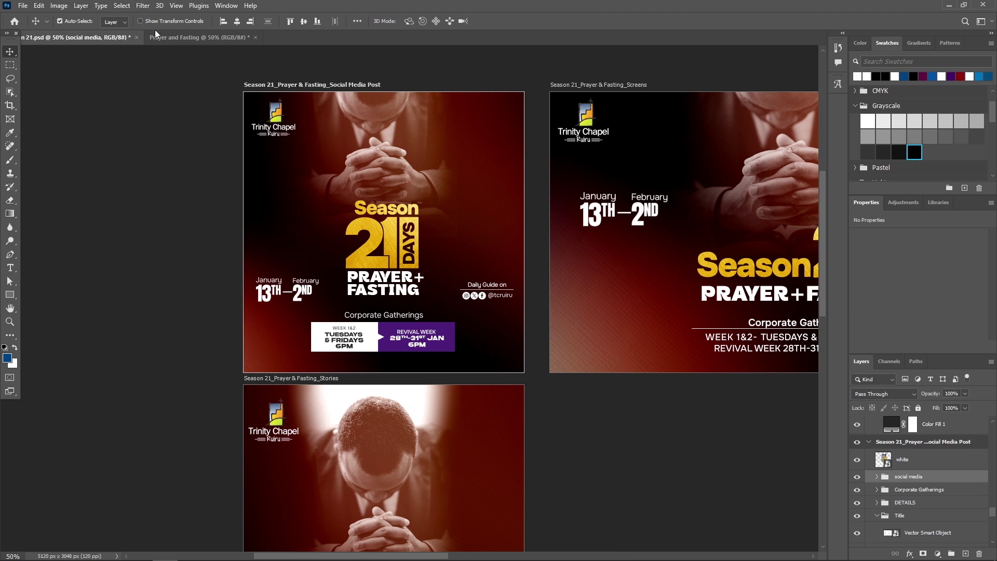
Return to the Prayer and Fasting document and collapse the MAIN and Background groups
click(179, 38)
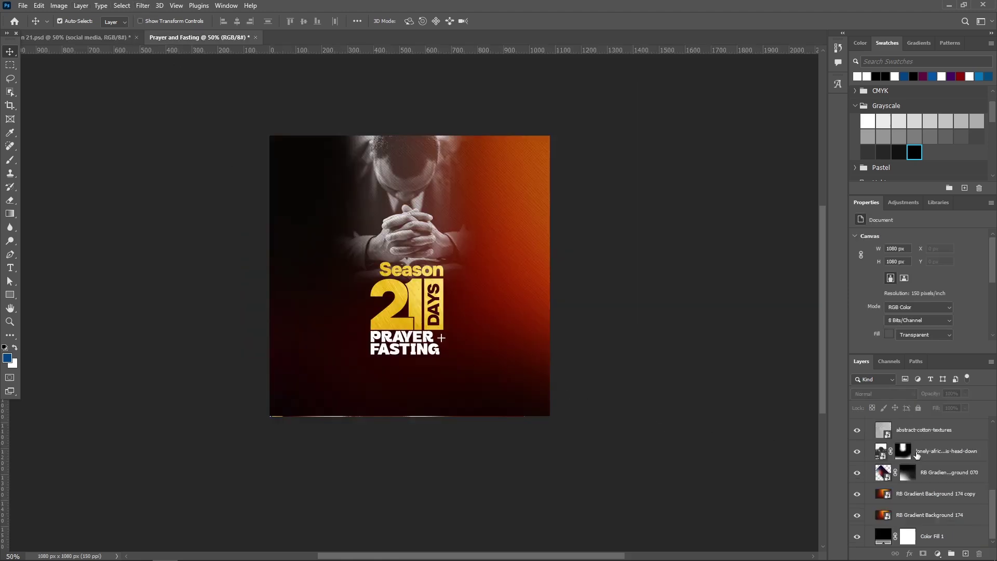
scroll(913, 456, up, 10)
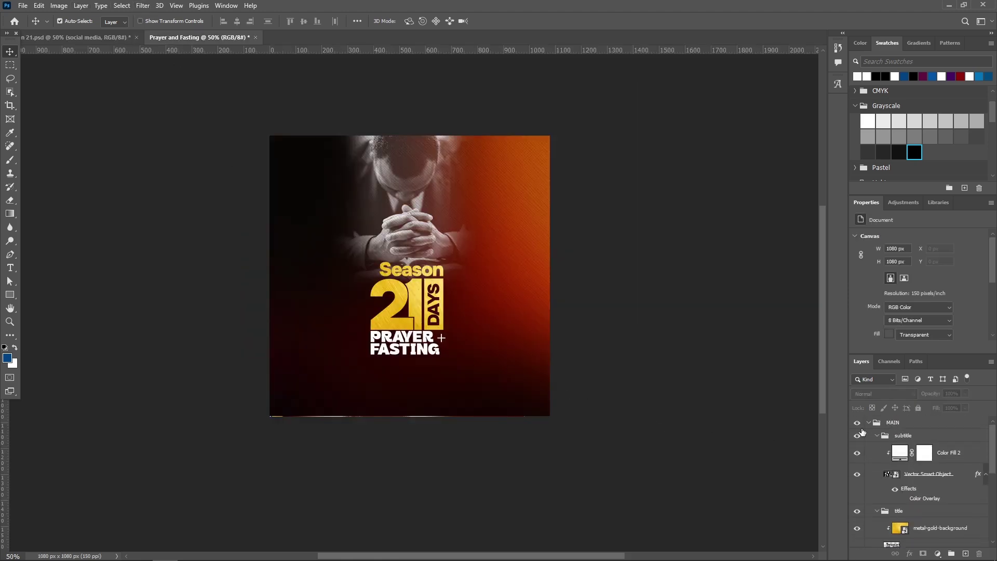
click(868, 423)
click(869, 436)
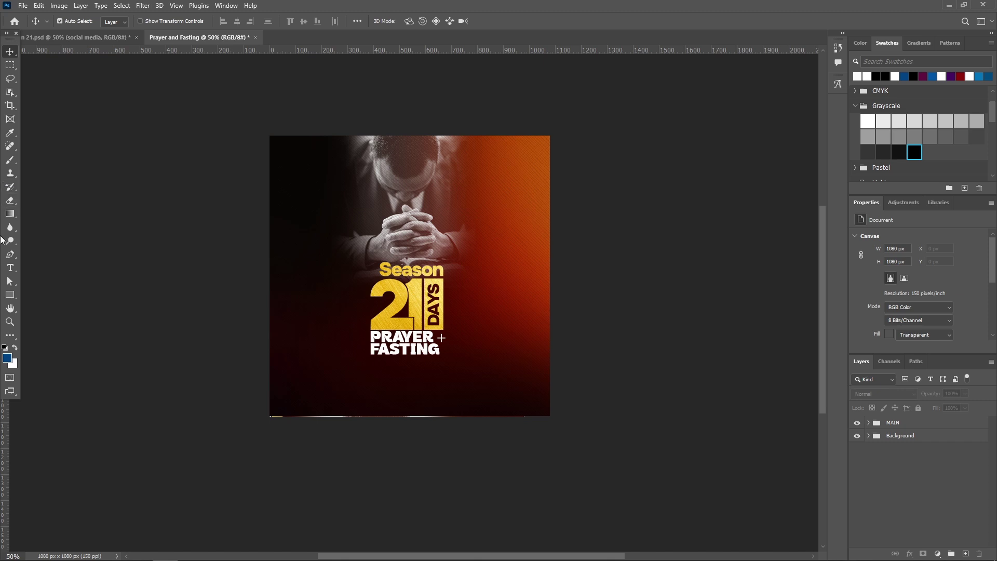
Add a placeholder text layer beneath the title and set its font to Social Media Circled
click(10, 267)
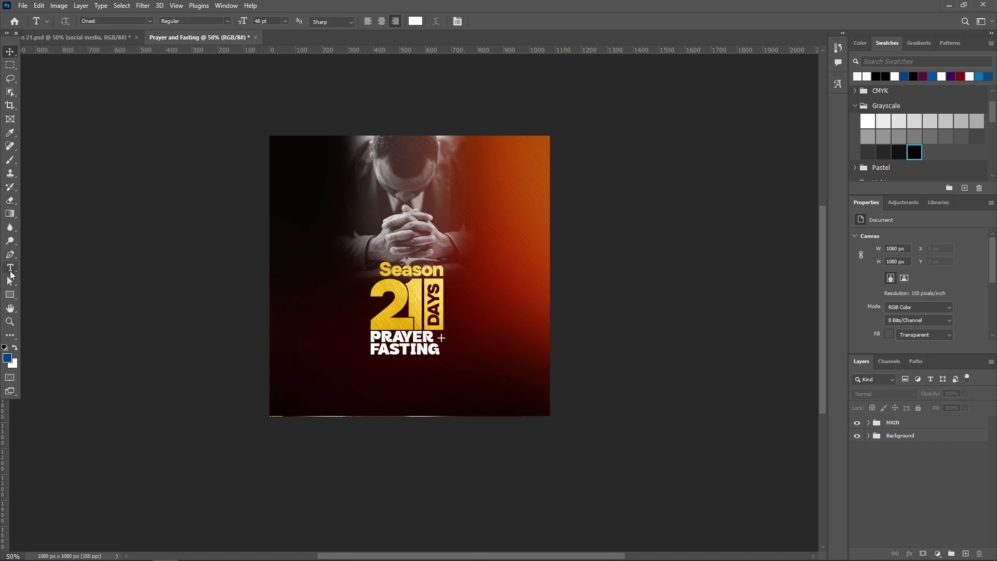
click(394, 382)
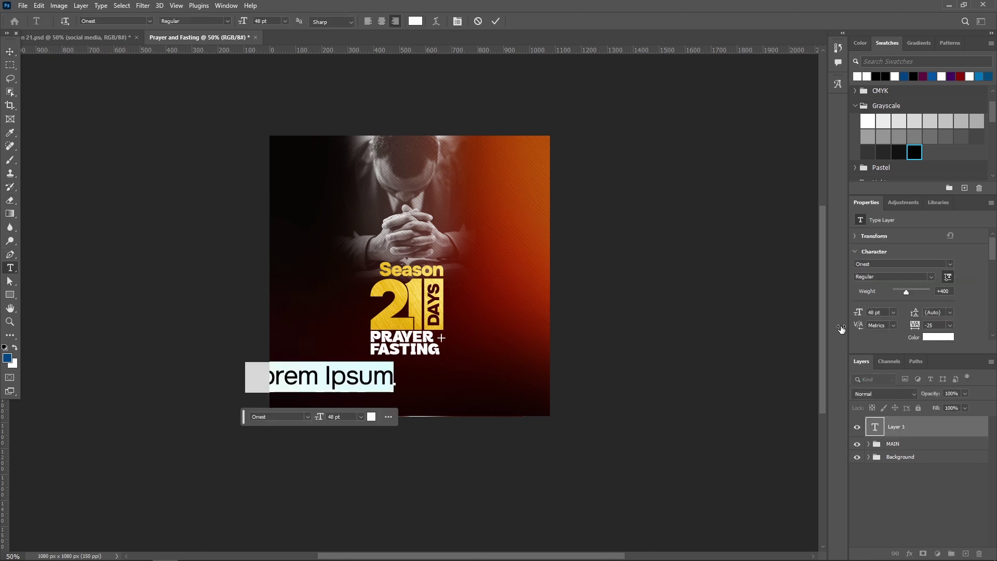
click(879, 267)
text(soc)
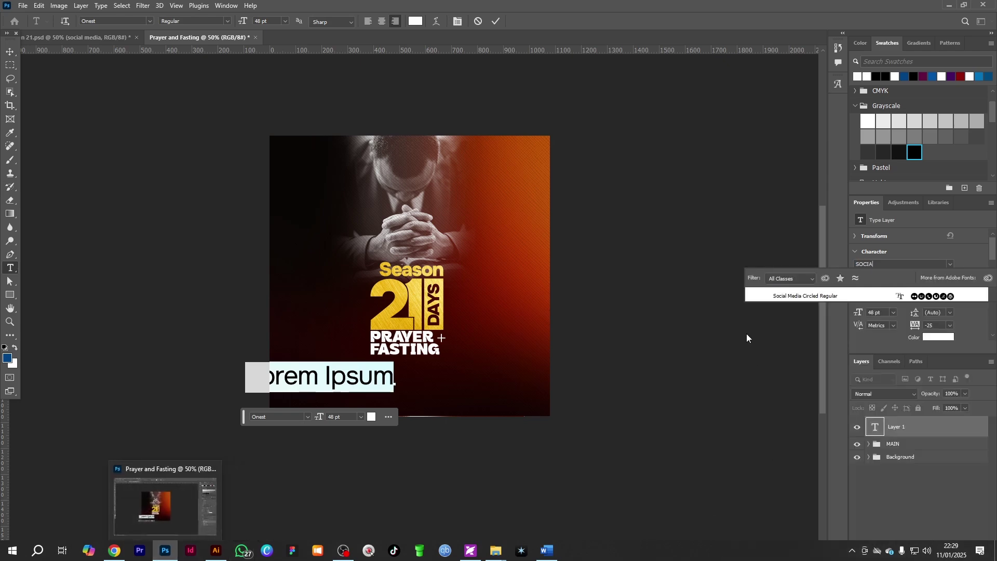
click(784, 296)
click(783, 297)
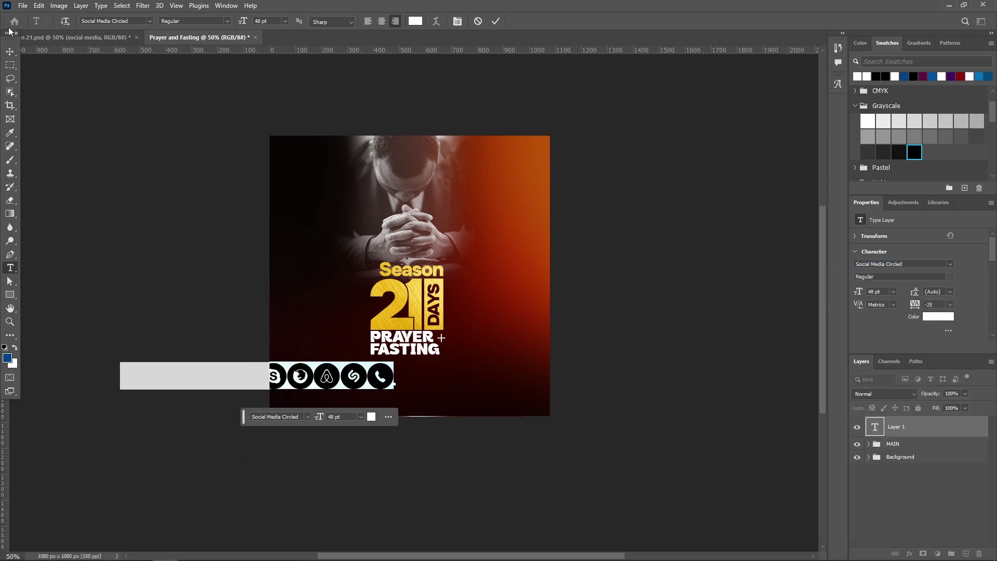
Move the placeholder icon text fully onto the poster beneath the title, display the font's glyphs and clear the placeholder characters
click(10, 52)
drag(331, 378, 477, 385)
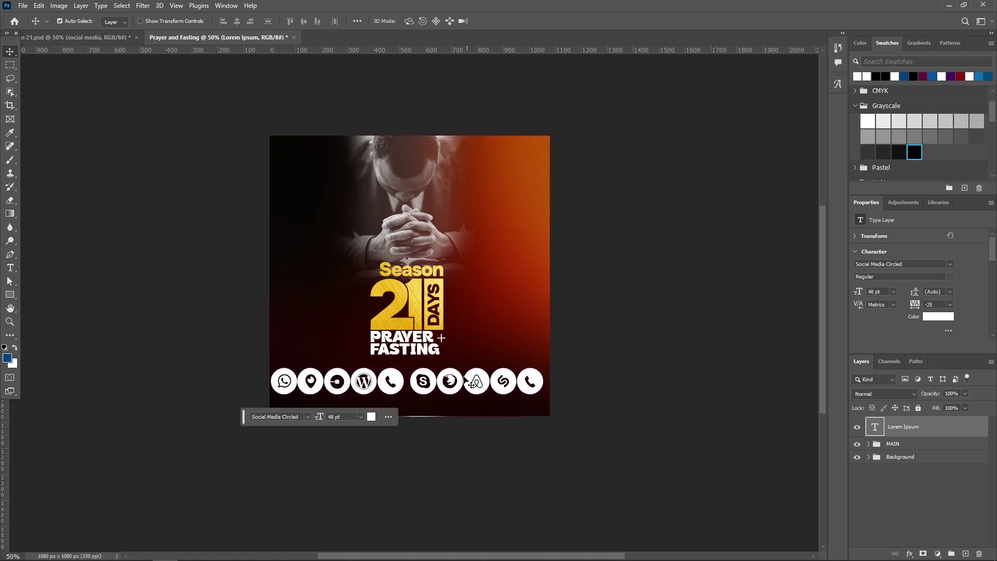
double_click(408, 387)
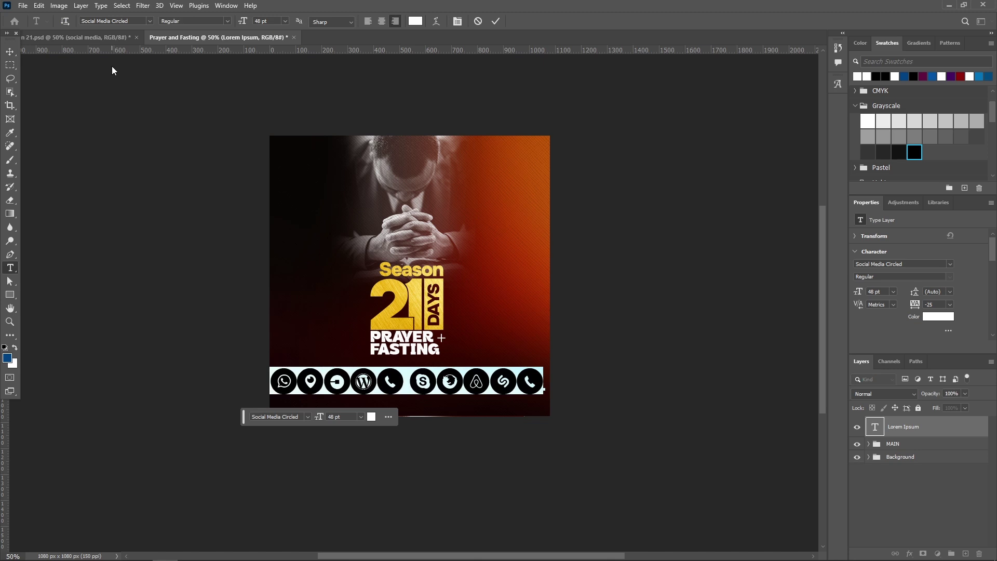
click(105, 9)
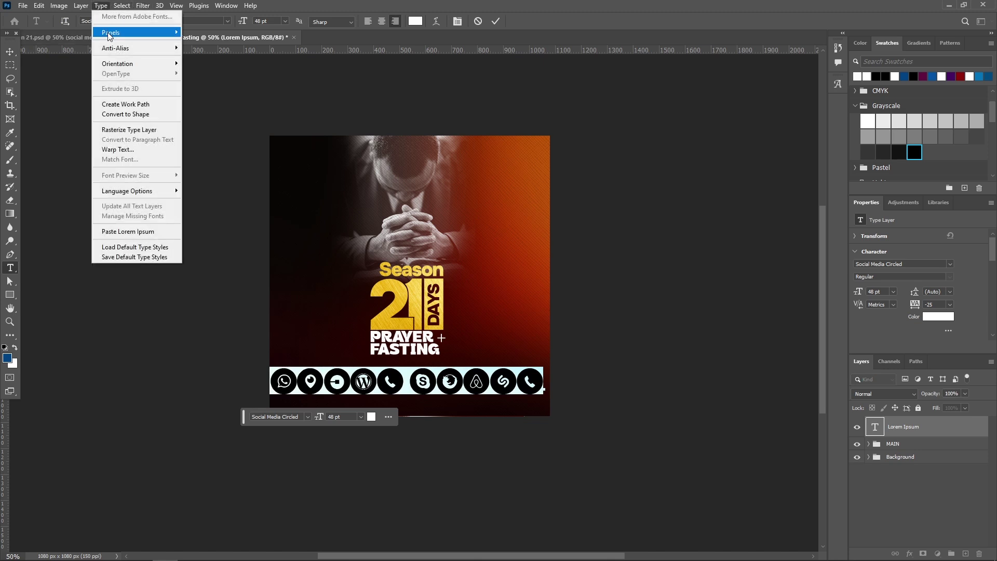
mouse_move(109, 35)
click(221, 58)
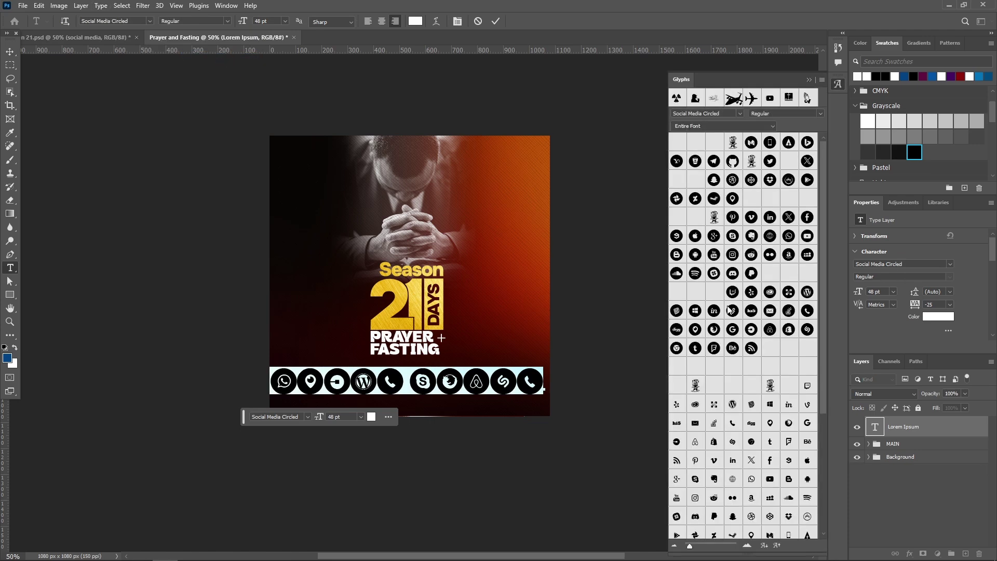
key(BackSpace)
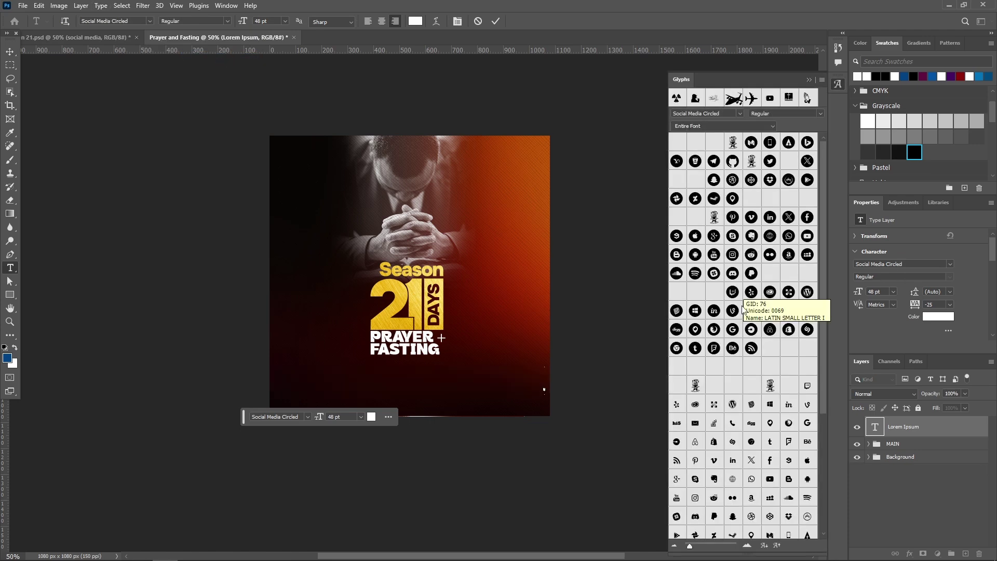
Insert the circled Instagram, Facebook, X and YouTube glyphs into the text layer and shift the icon row roughly beneath the title
double_click(732, 254)
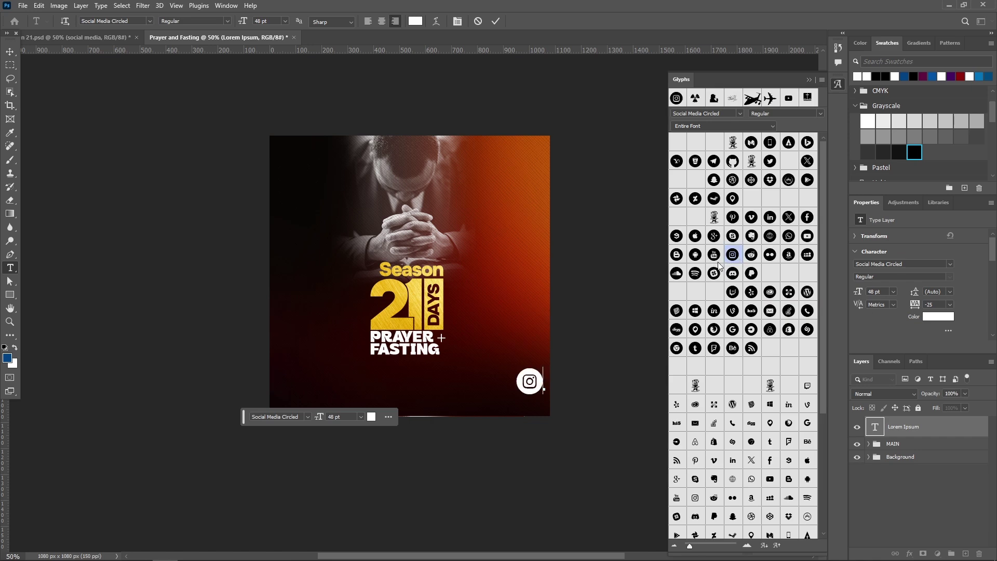
double_click(808, 218)
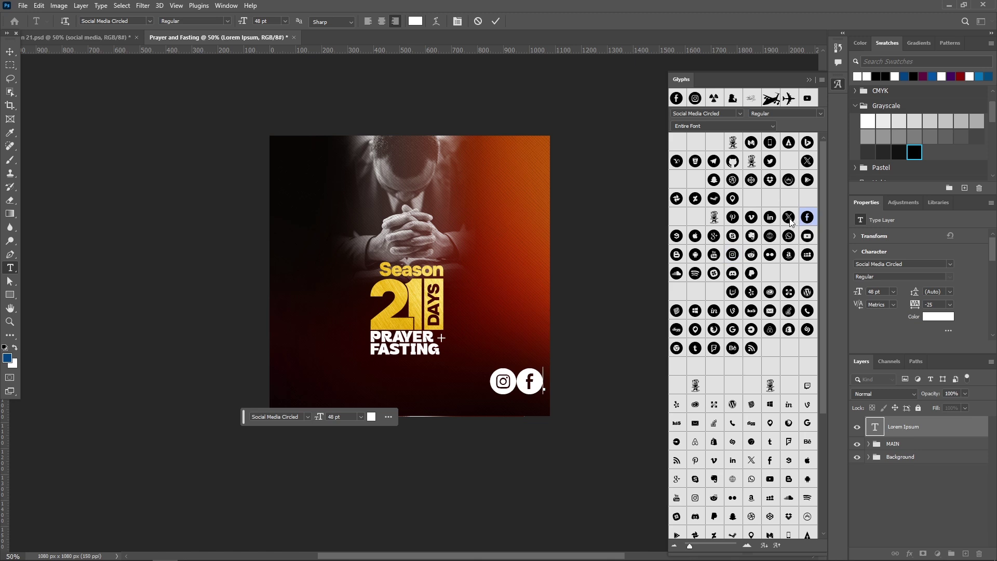
double_click(788, 218)
double_click(808, 237)
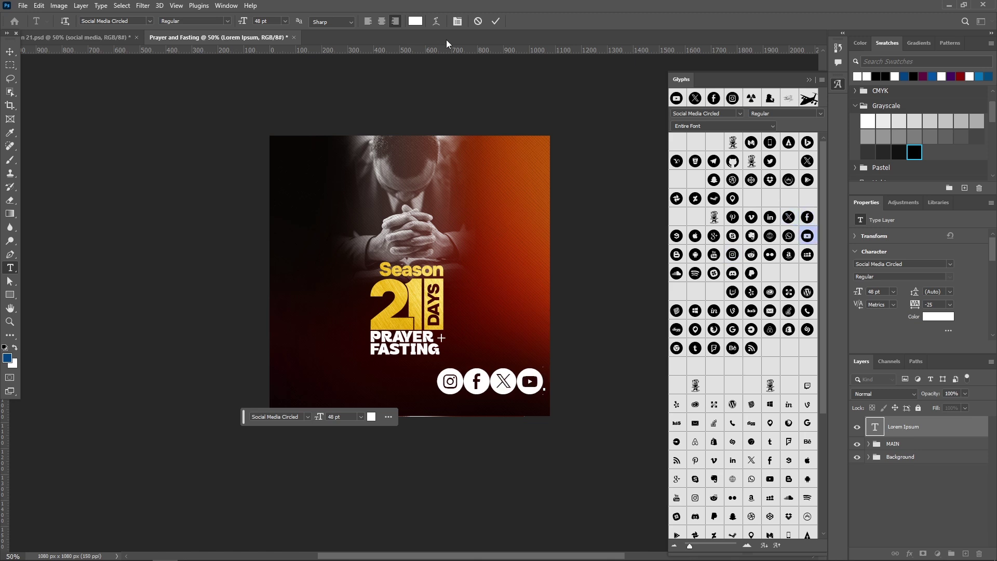
click(495, 21)
key(v)
drag(526, 388, 471, 388)
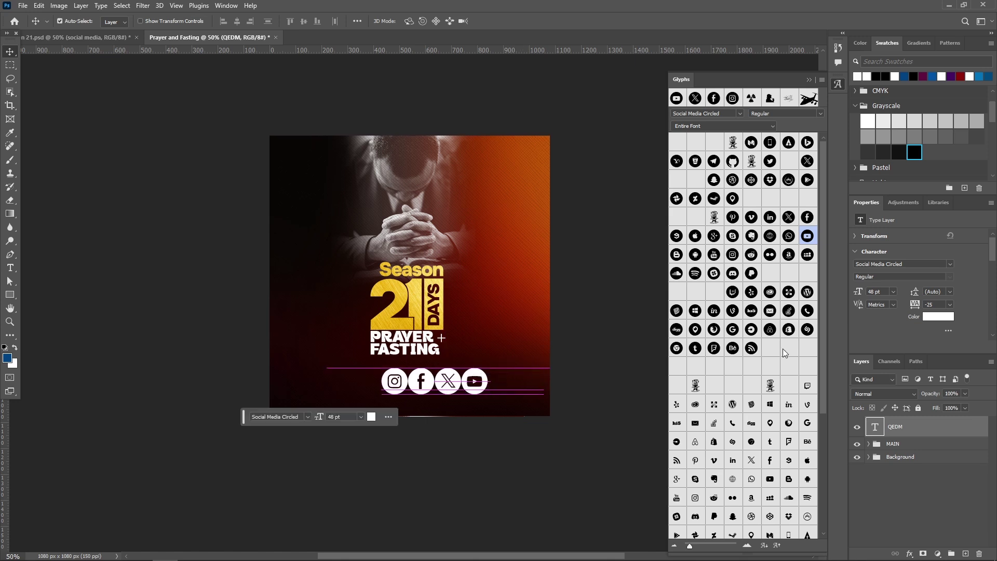
Set the social media icon row's font size to 18 pt
click(893, 291)
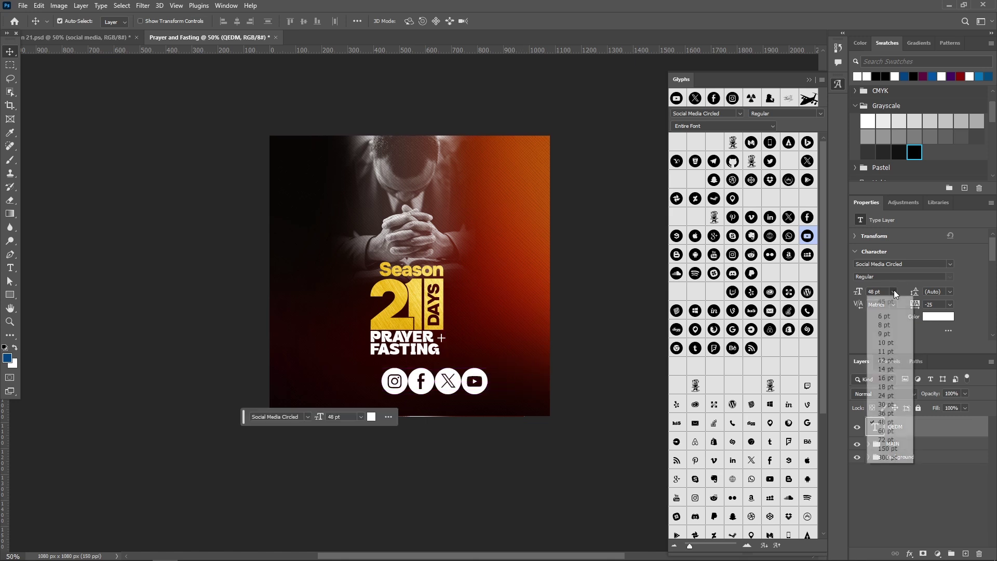
click(881, 369)
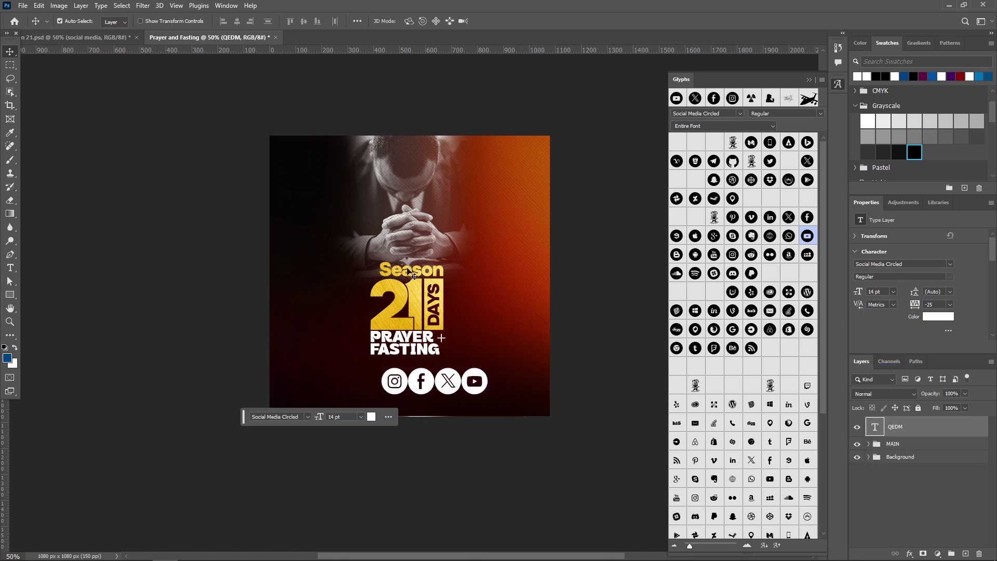
click(894, 292)
click(877, 378)
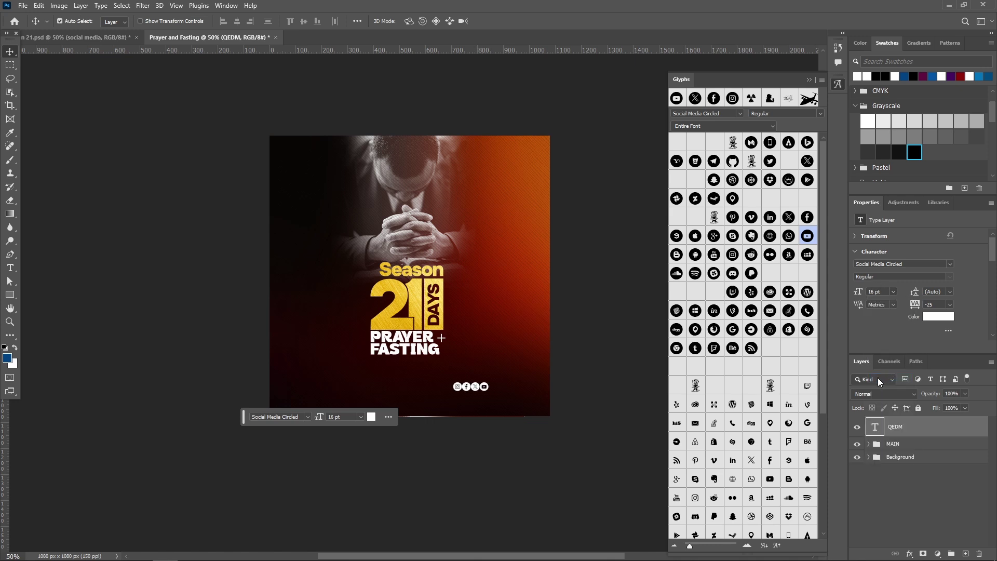
click(893, 291)
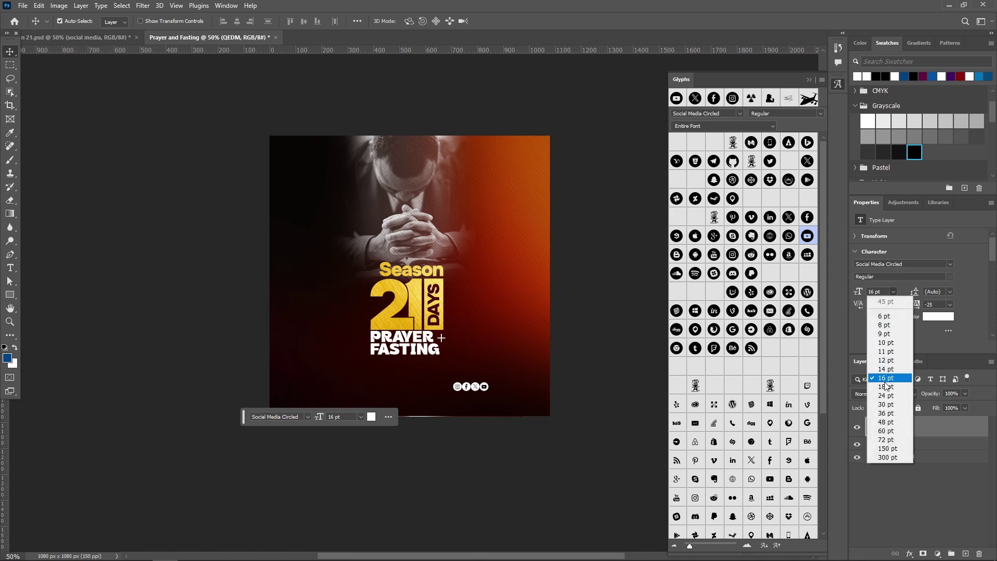
click(885, 387)
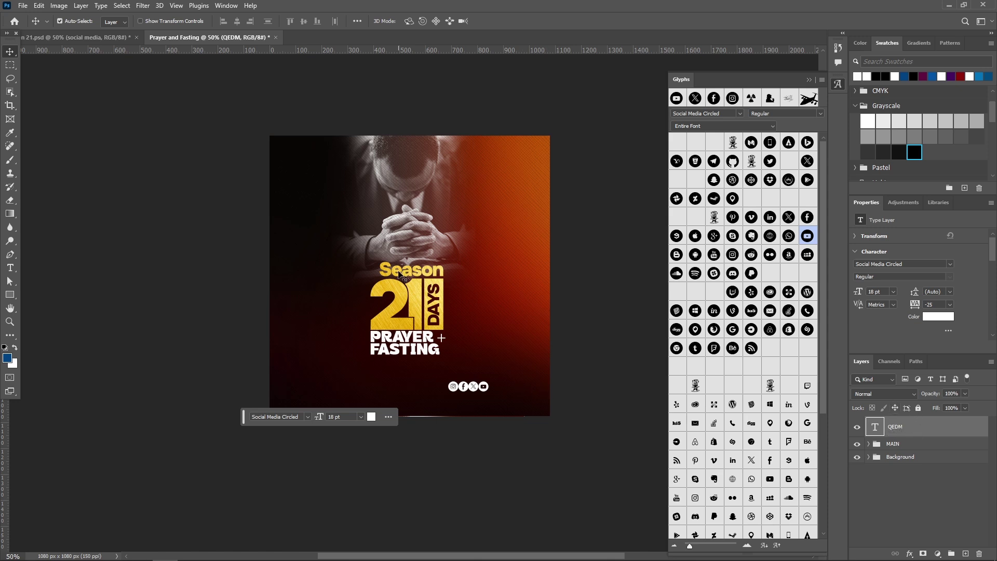
Move the social media icon row to the right of the PRAYER + FASTING lettering
double_click(463, 383)
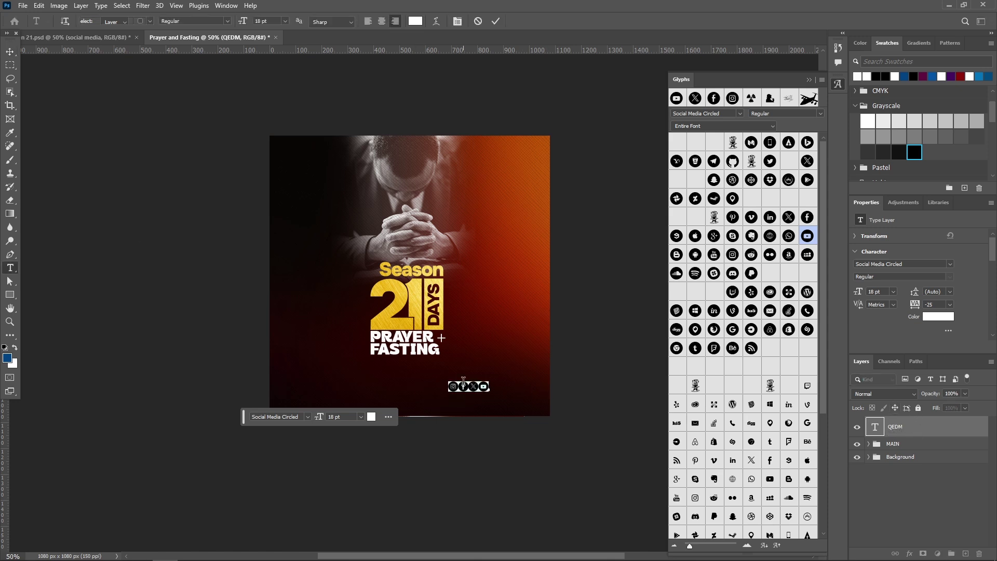
click(490, 21)
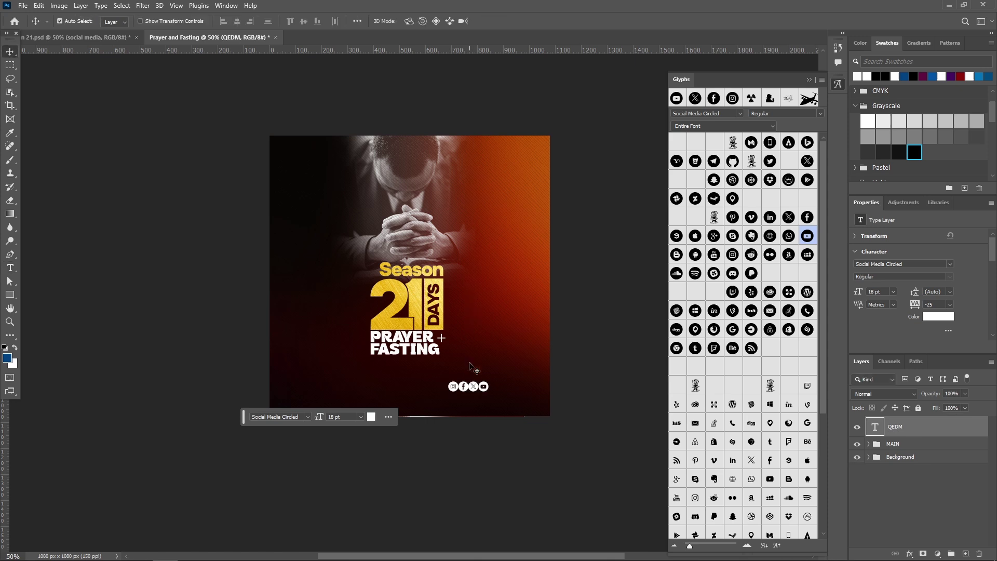
drag(461, 390, 503, 338)
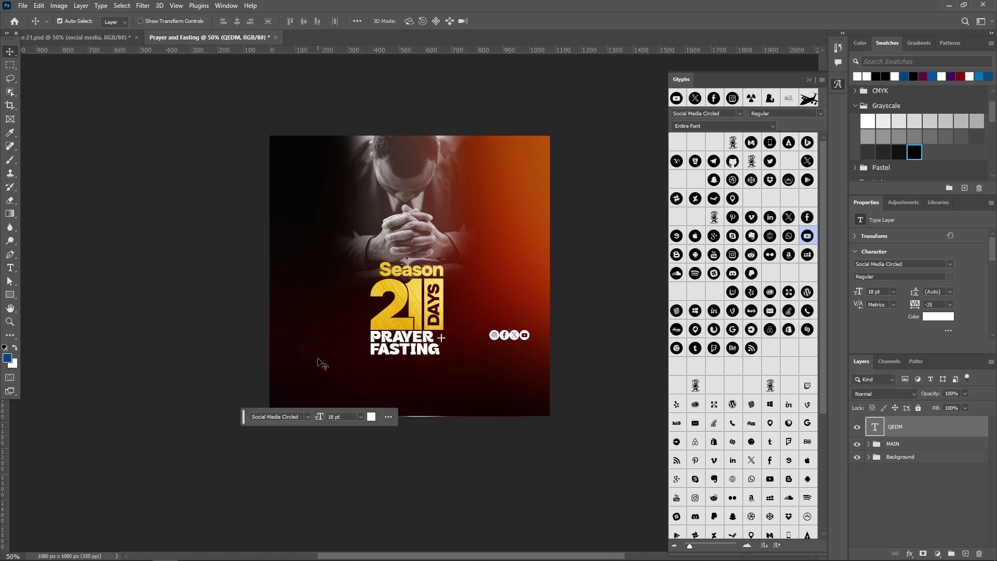
Switch to the Season 21 reference document and collapse the social media group in the Social Media Post artboard
click(34, 37)
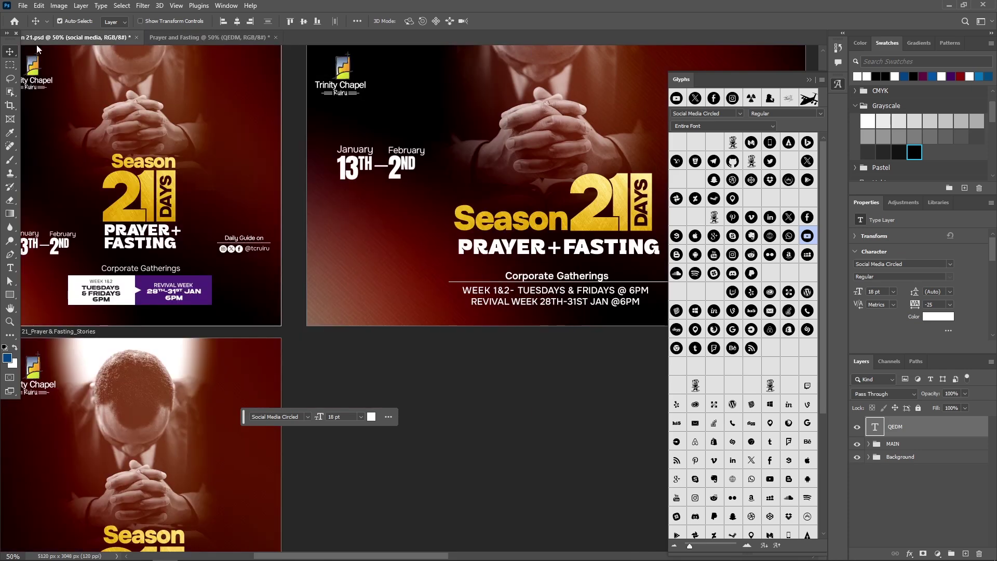
click(230, 244)
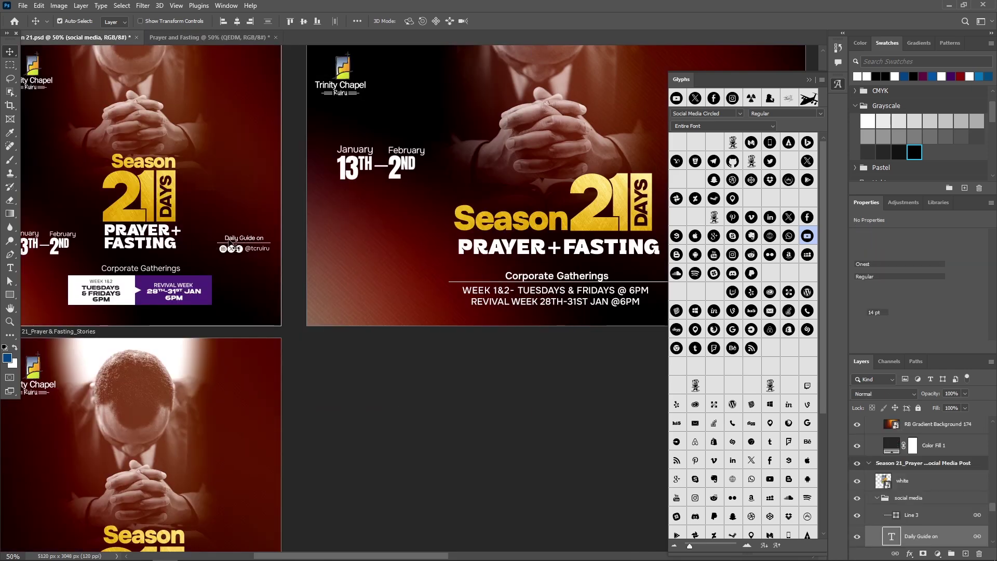
click(876, 499)
click(910, 499)
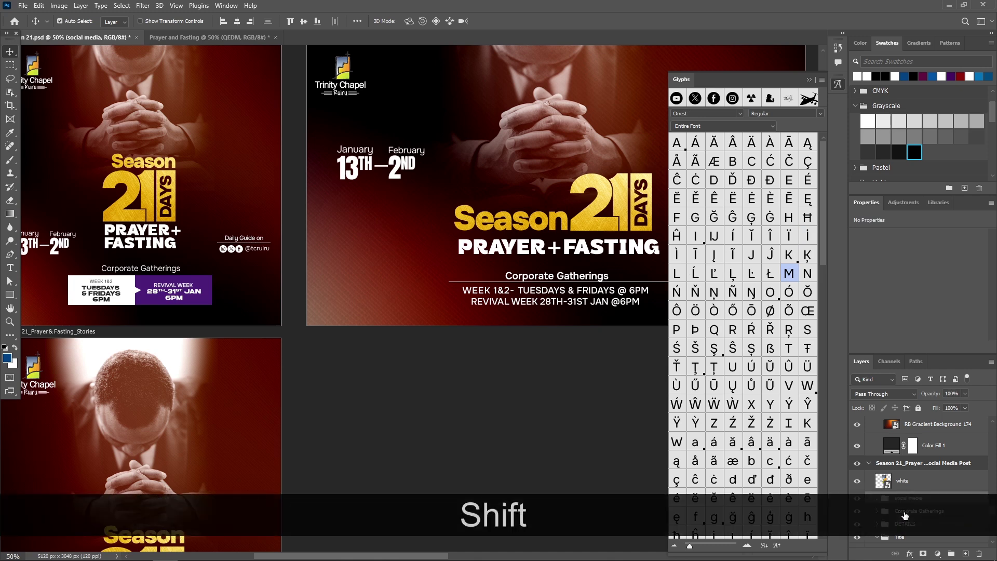
Select the social media, Corporate Gatherings and DETAILS groups of the Social Media Post artboard together and copy them
ctrl+shift+click(905, 514)
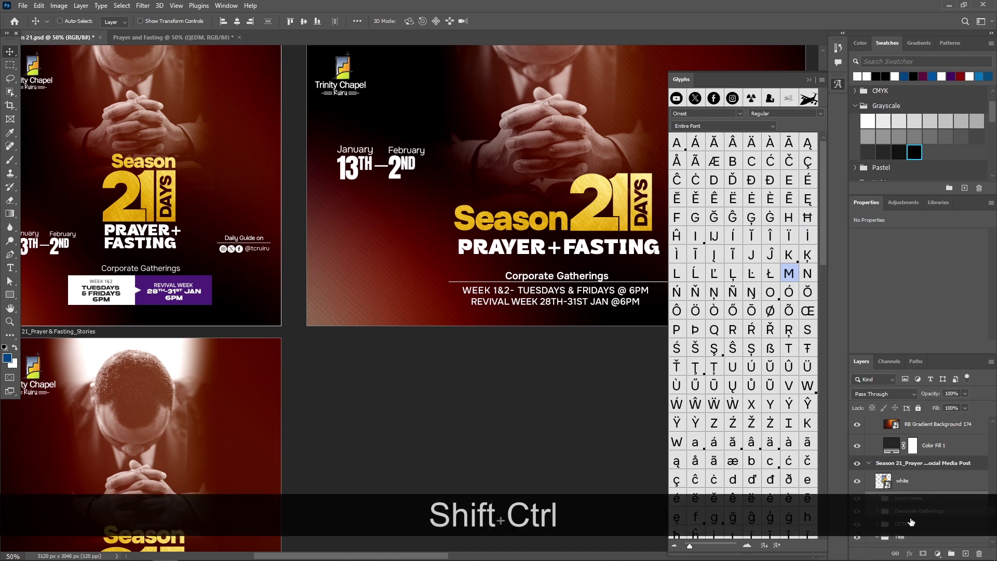
scroll(925, 508, down, 3)
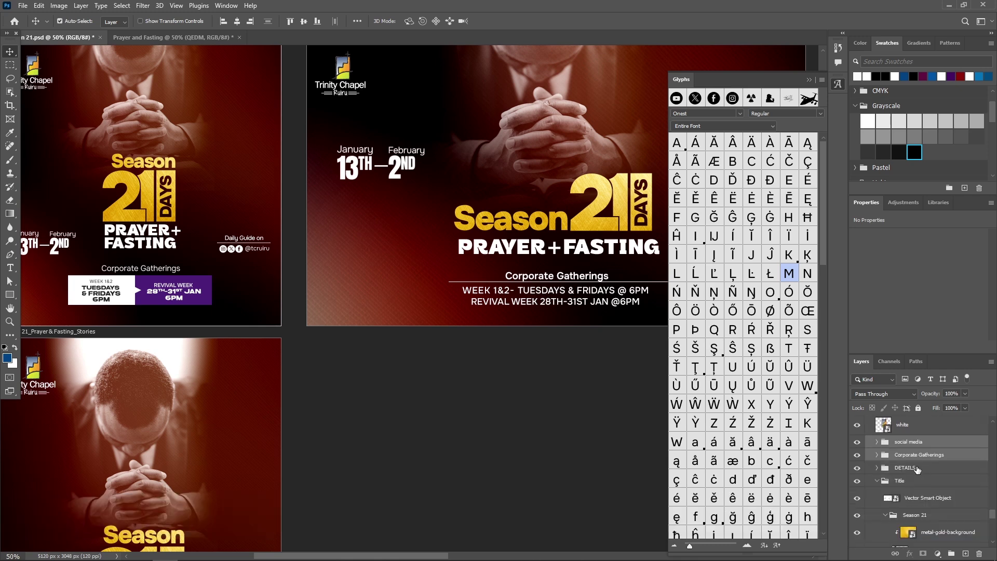
shift+click(914, 467)
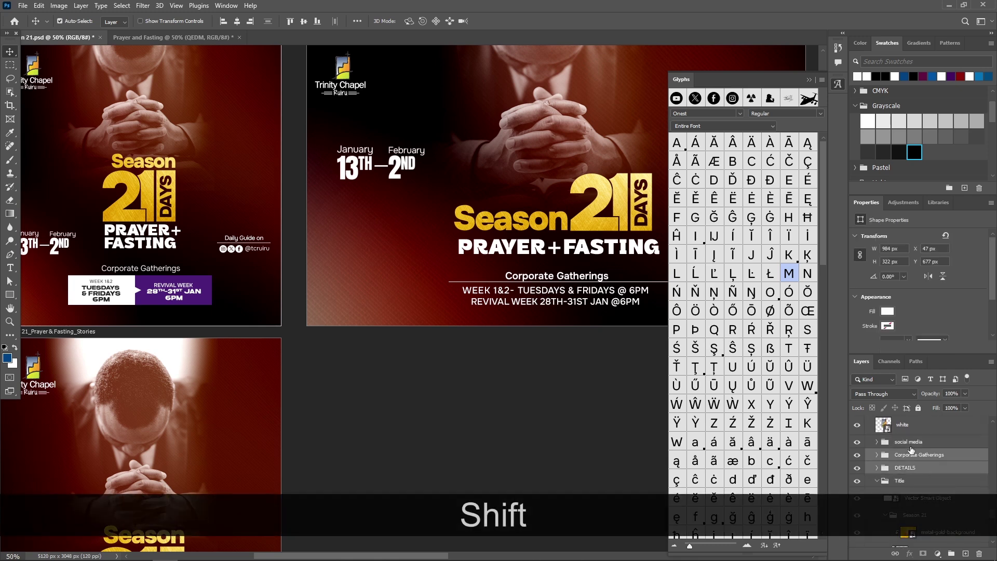
right_click(915, 445)
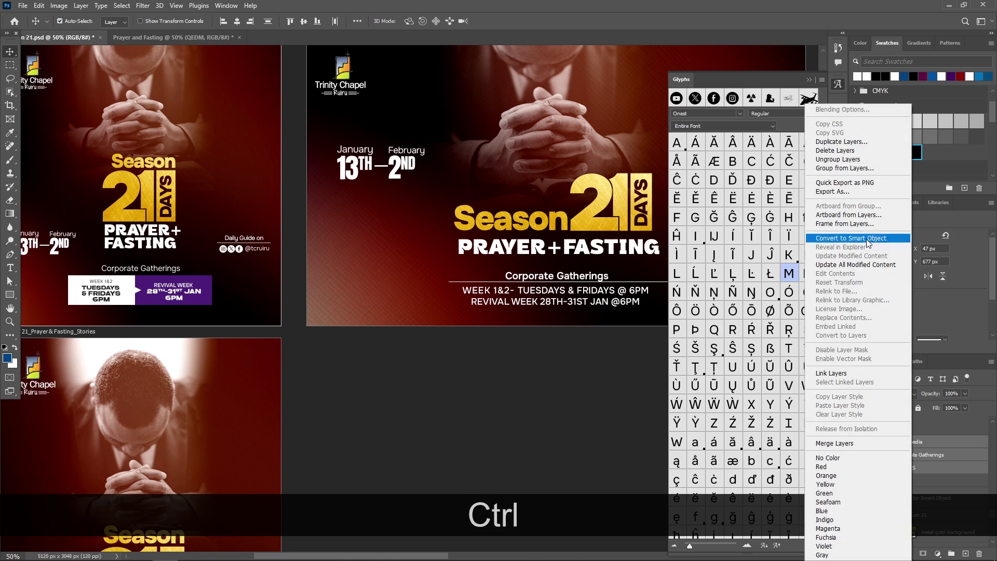
click(940, 455)
right_click(940, 455)
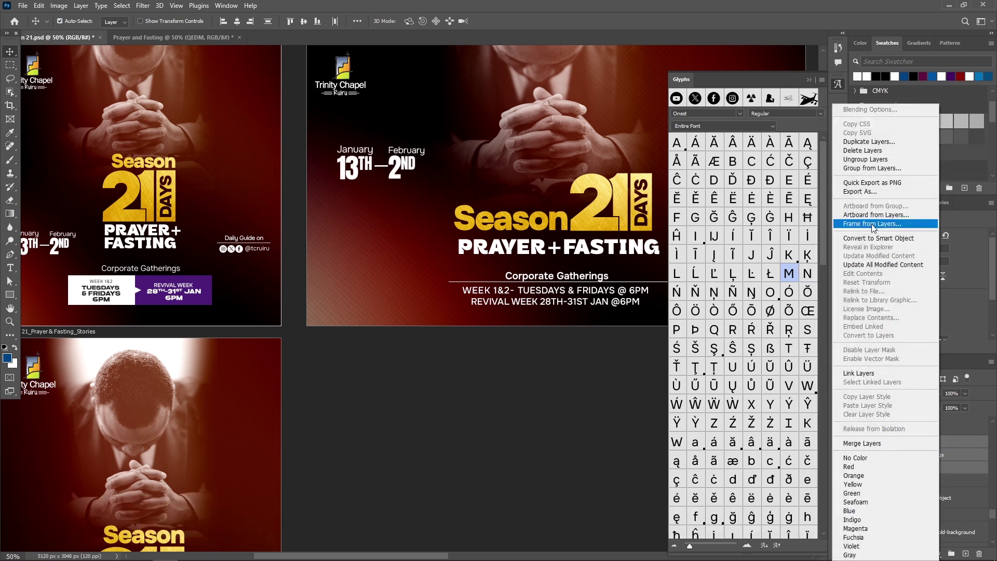
click(961, 460)
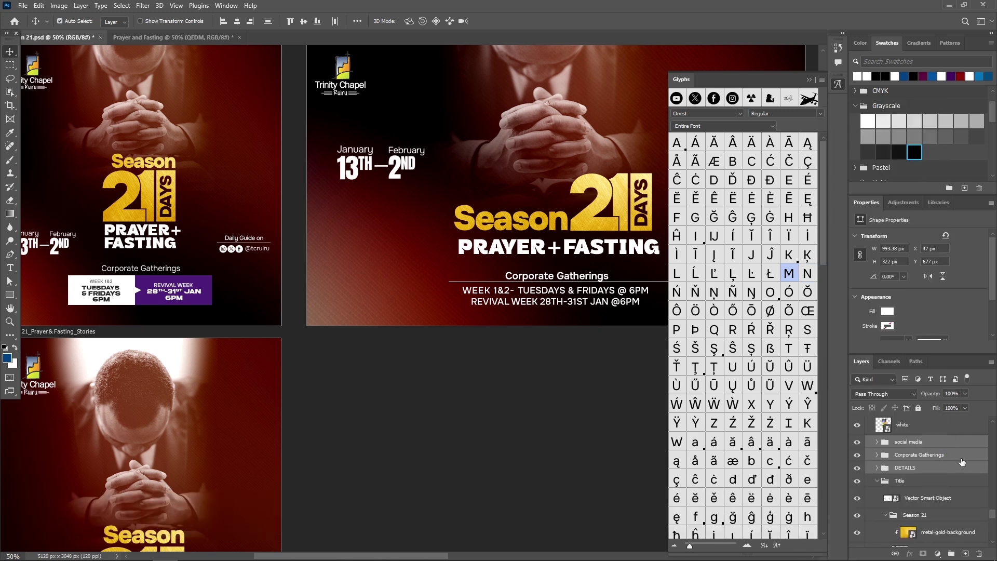
key(ctrl+c)
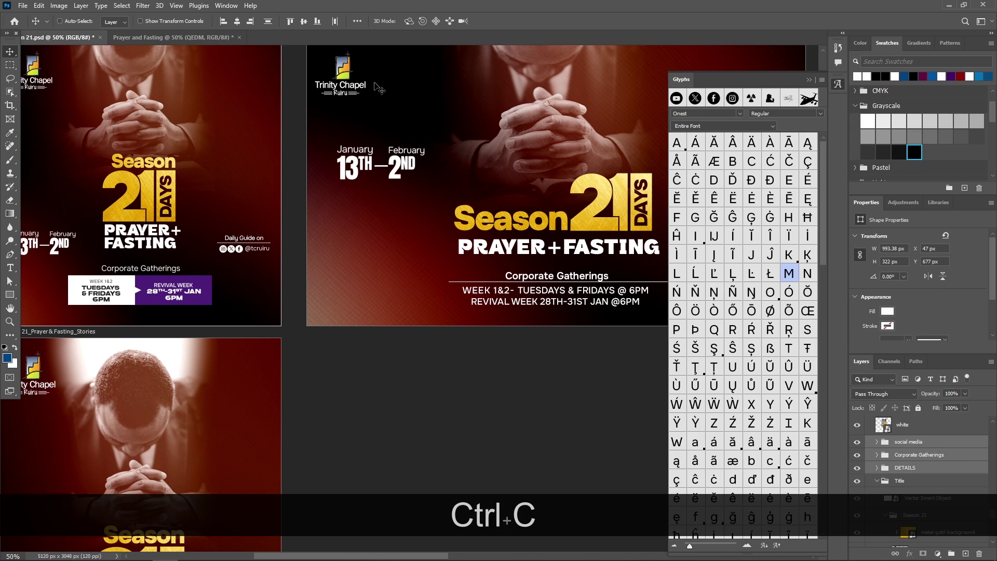
Return to the Prayer and Fasting document, hide the icon text layer and paste the copied groups in place
click(170, 36)
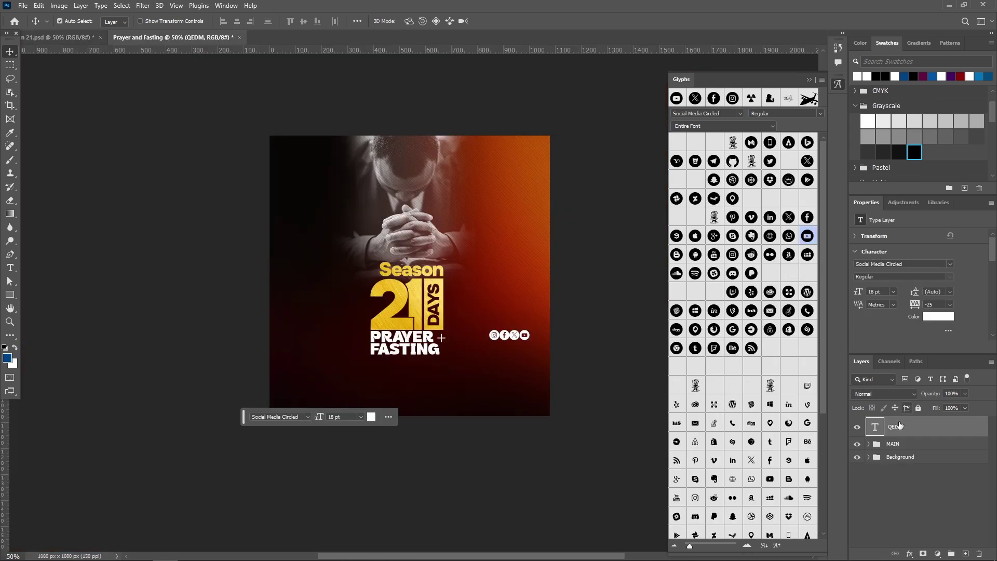
click(857, 429)
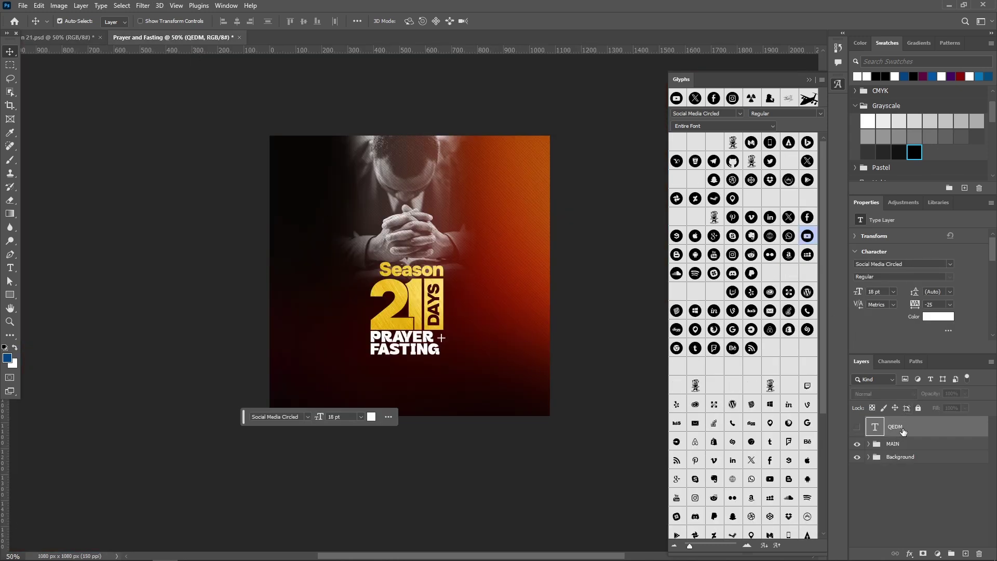
click(38, 6)
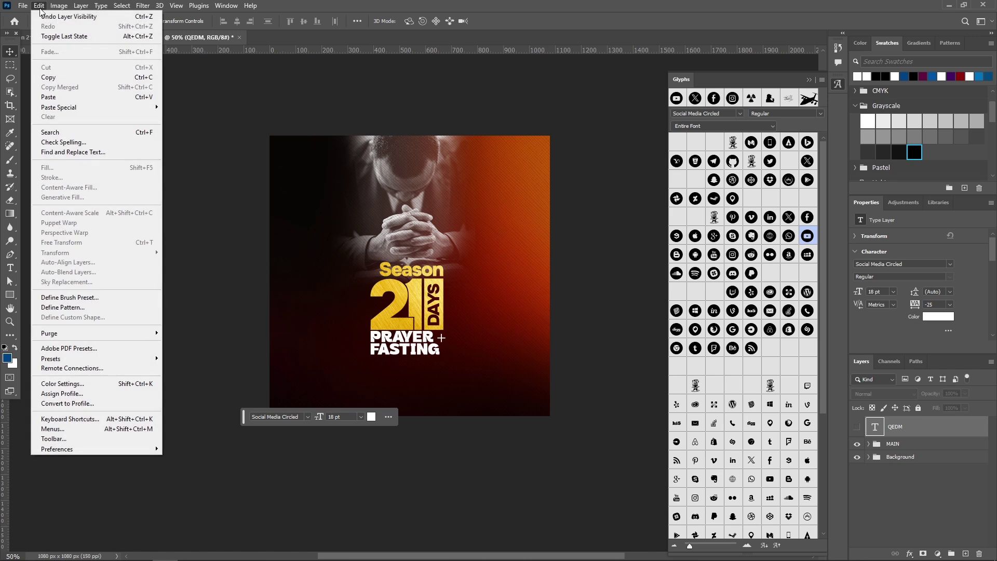
mouse_move(64, 108)
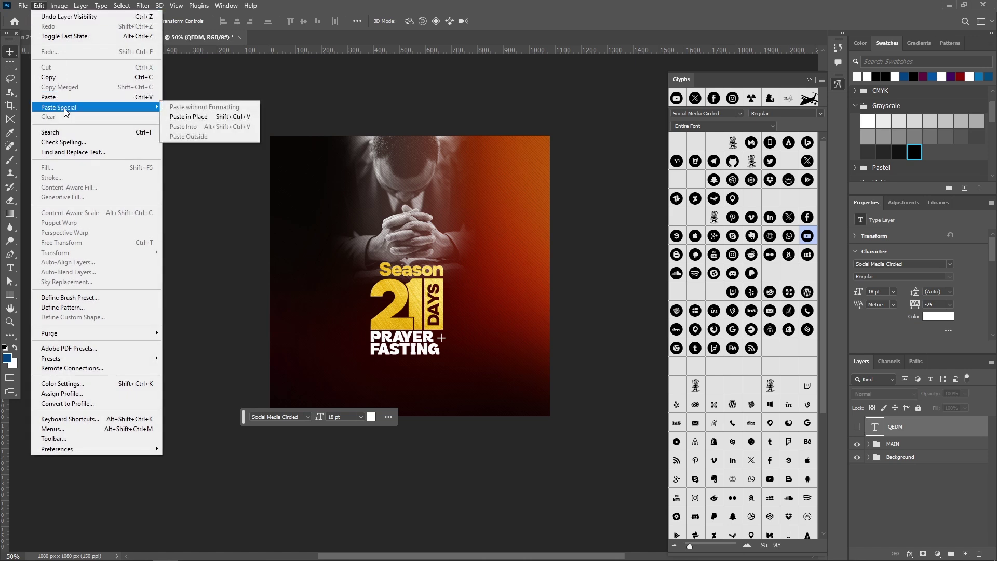
click(210, 117)
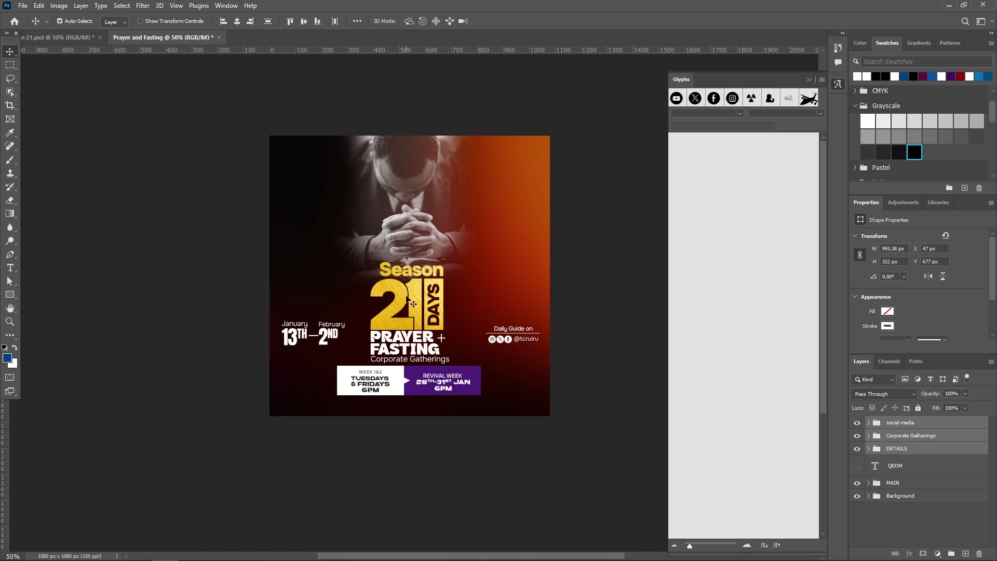
Collapse the MAIN group and nudge it up slightly to leave a gap between FASTING and Corporate Gatherings
click(416, 315)
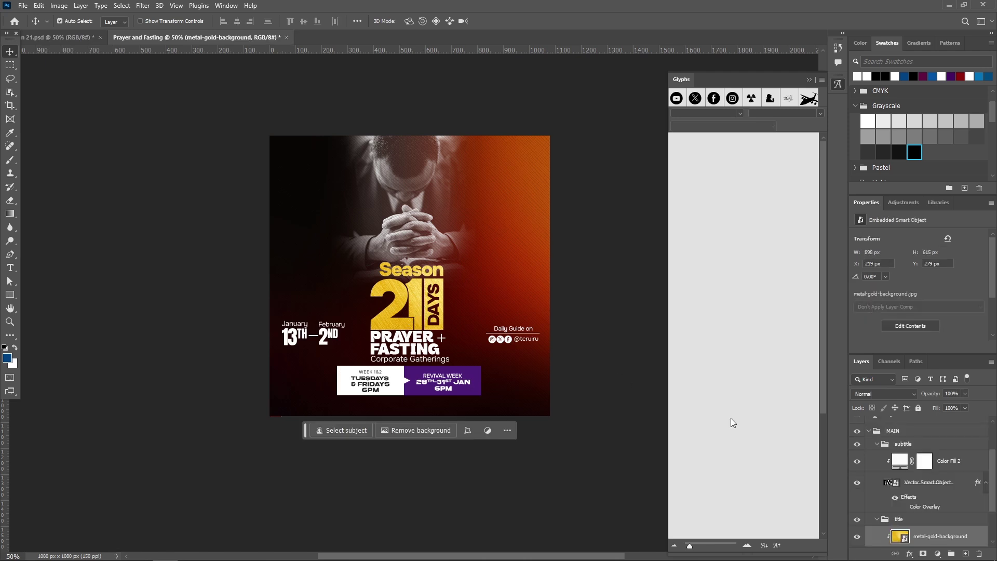
click(872, 434)
click(869, 431)
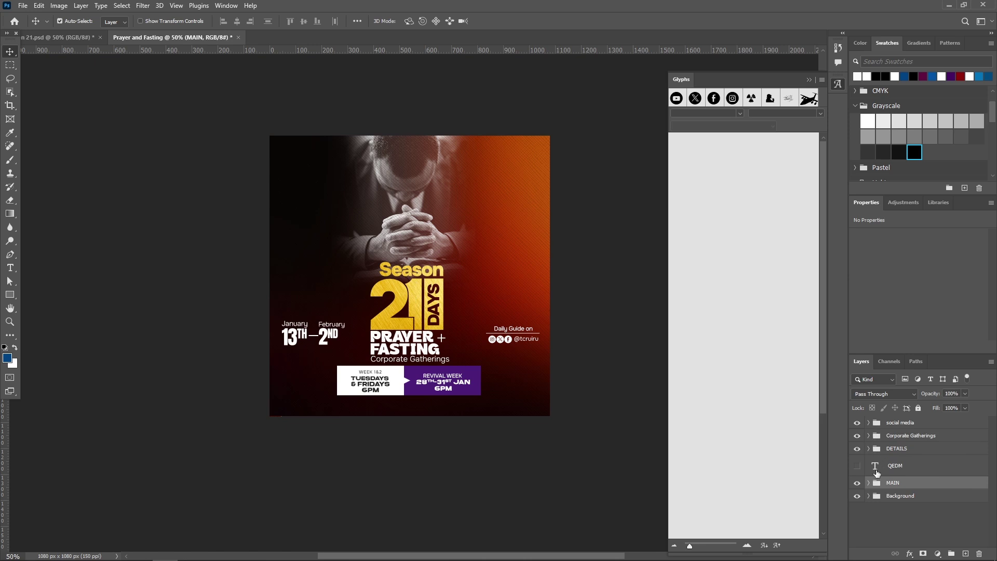
key(shift+Up)
key(shift+Up)
key(shift+Up)
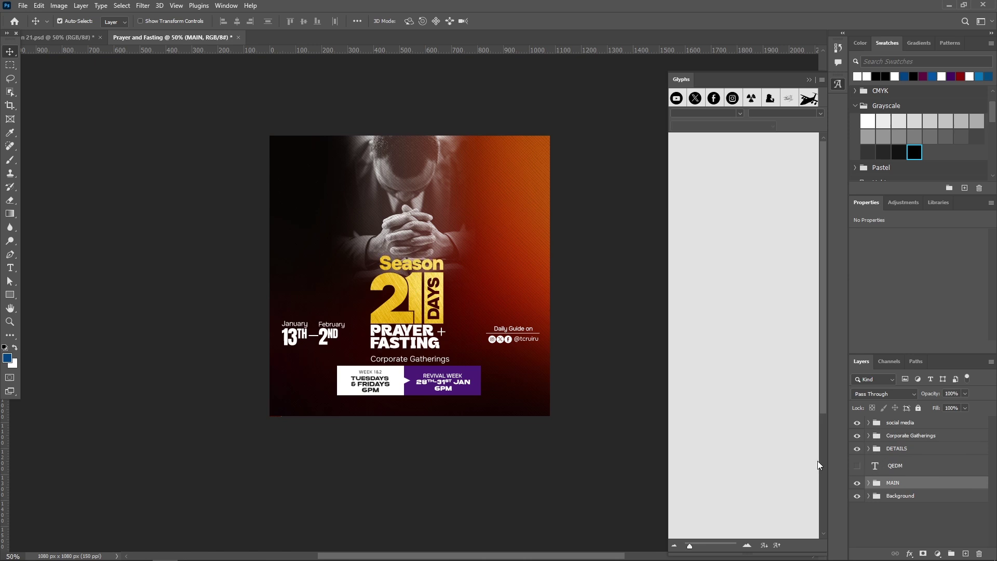
Raise the MAIN title group further to fine-tune its spacing above Corporate Gatherings, and clear the layer selection
key(shift+Up)
key(shift+Up)
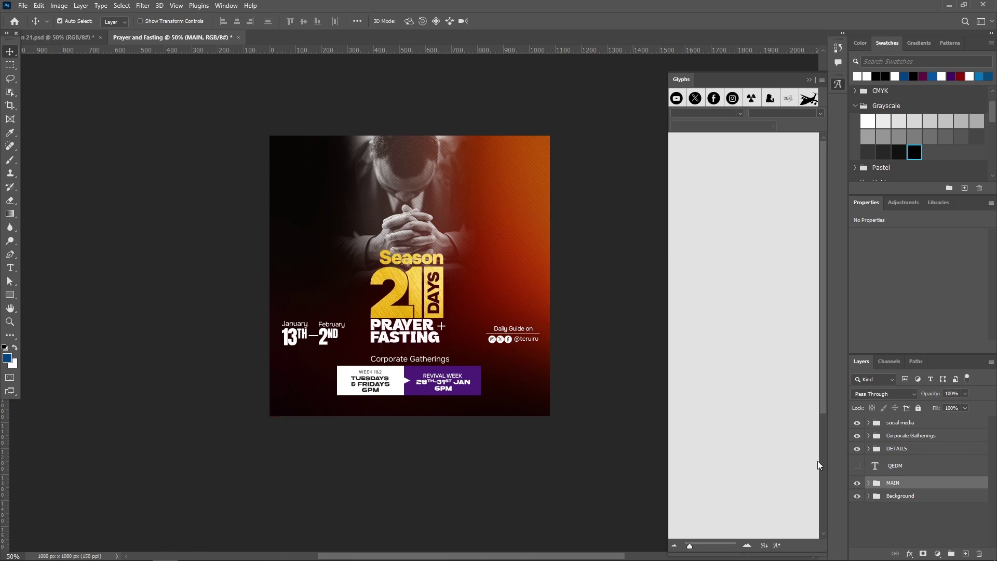
key(Up)
key(Up)
key(Up)
key(Up)
key(Up)
key(Up)
key(Up)
key(Up)
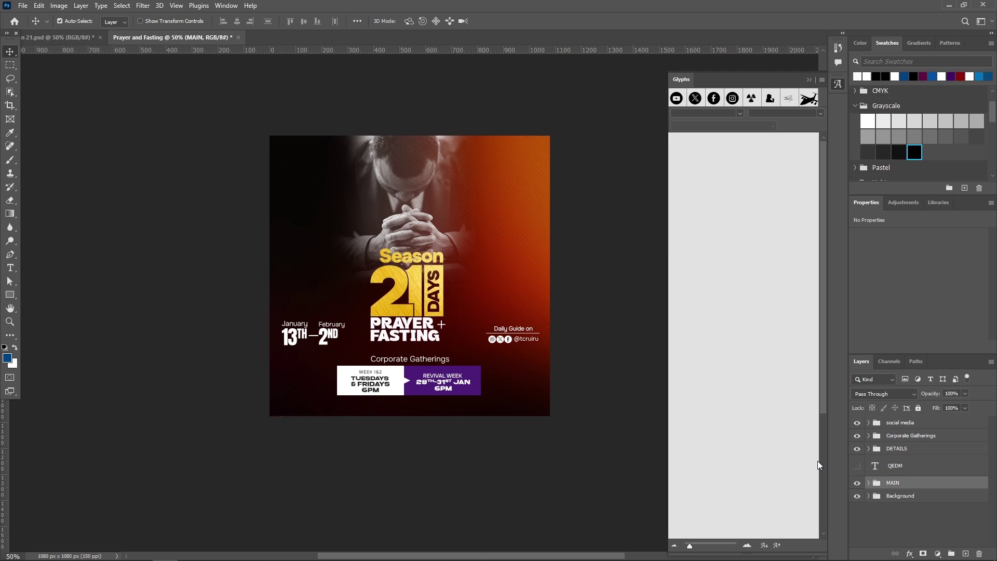
key(Down)
key(Down)
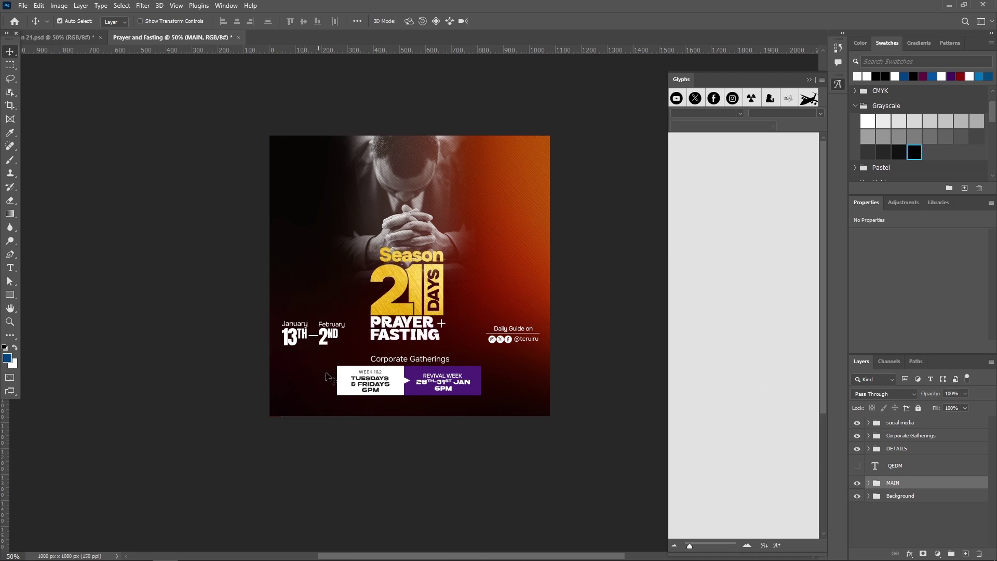
click(604, 311)
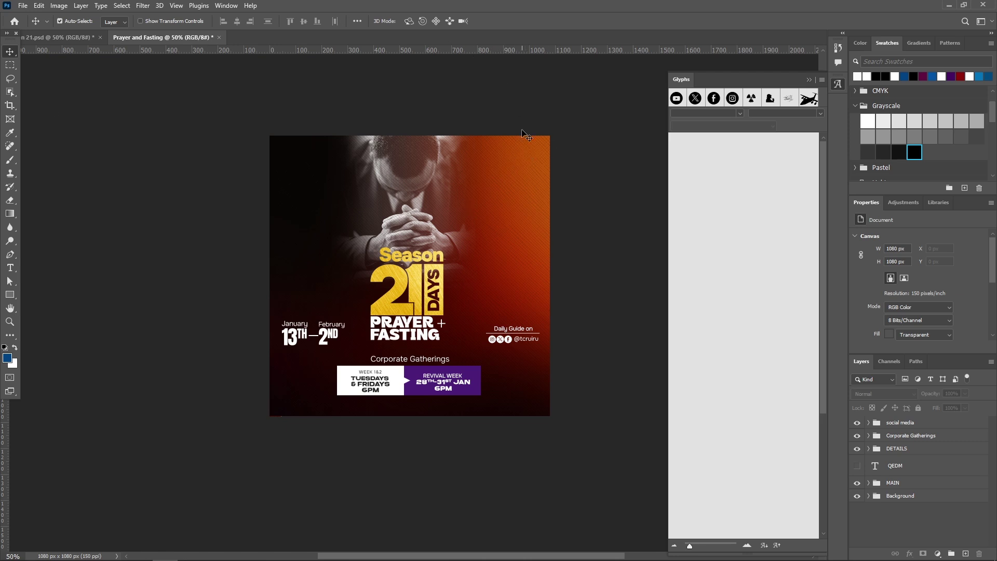
scroll(423, 295, up, 1)
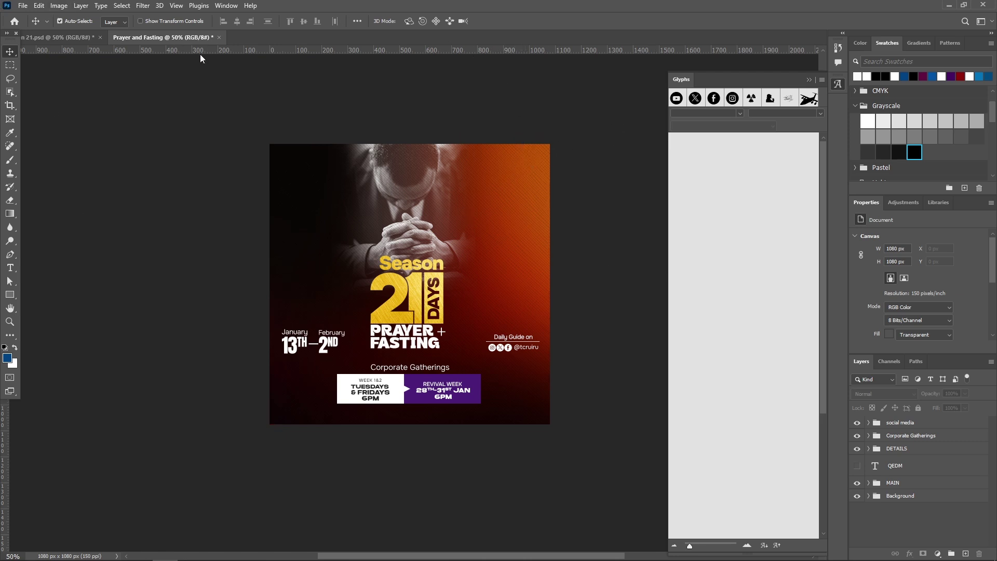
scroll(898, 486, up, 7)
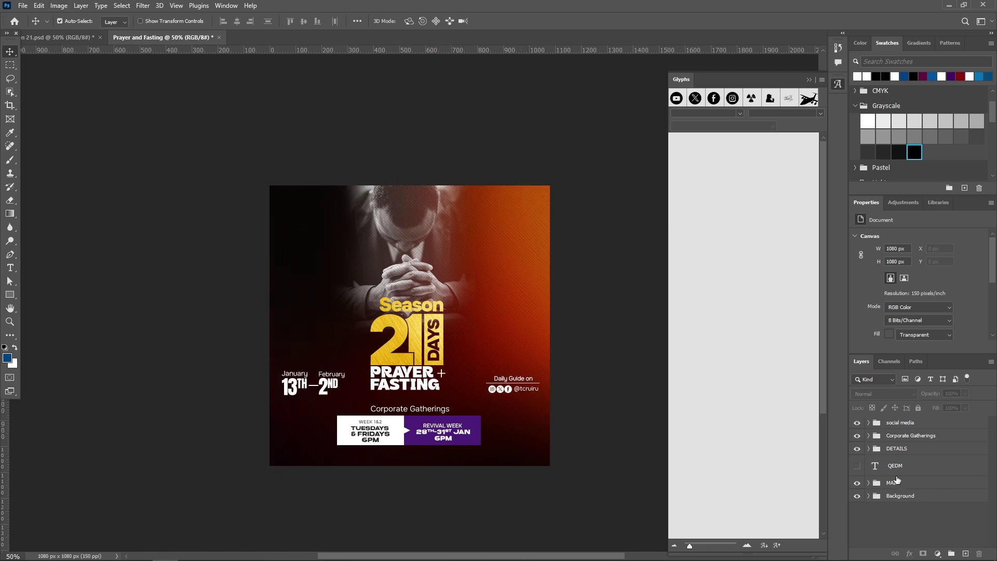
click(857, 467)
click(857, 467)
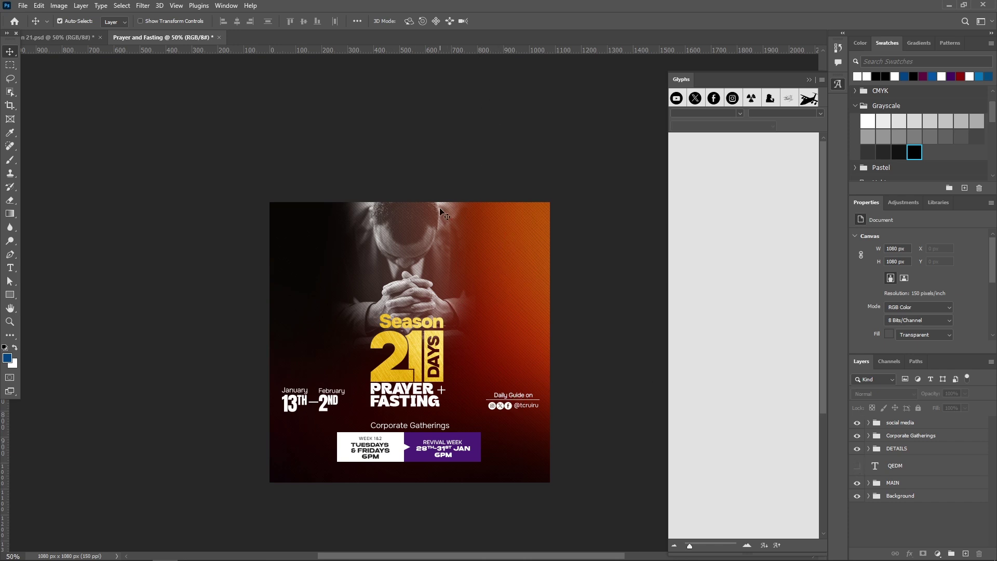
Switch to the Season 21 reference document and collapse the Glyphs panel to uncover the artboards
click(41, 37)
key(ctrl+KP_Subtract)
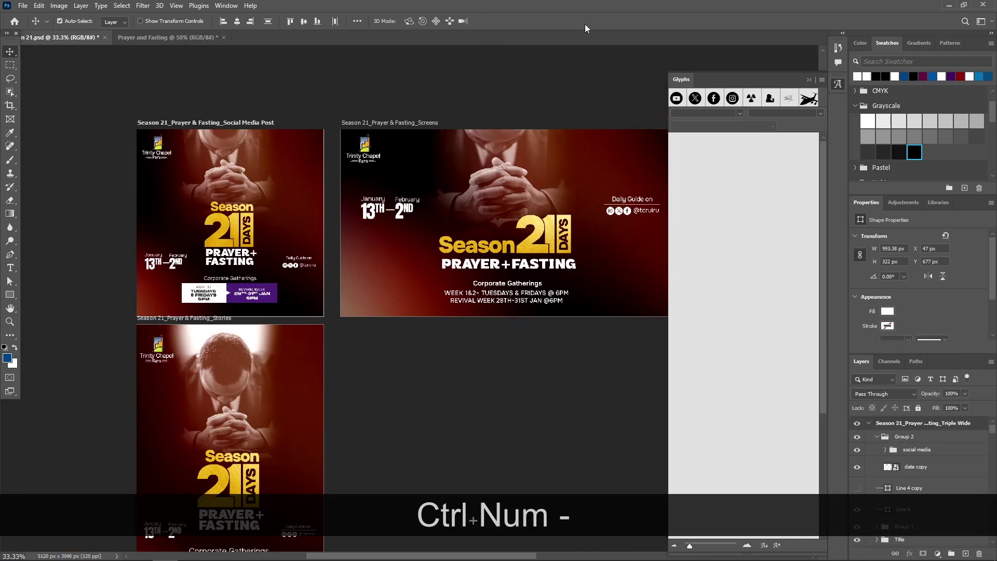
click(808, 80)
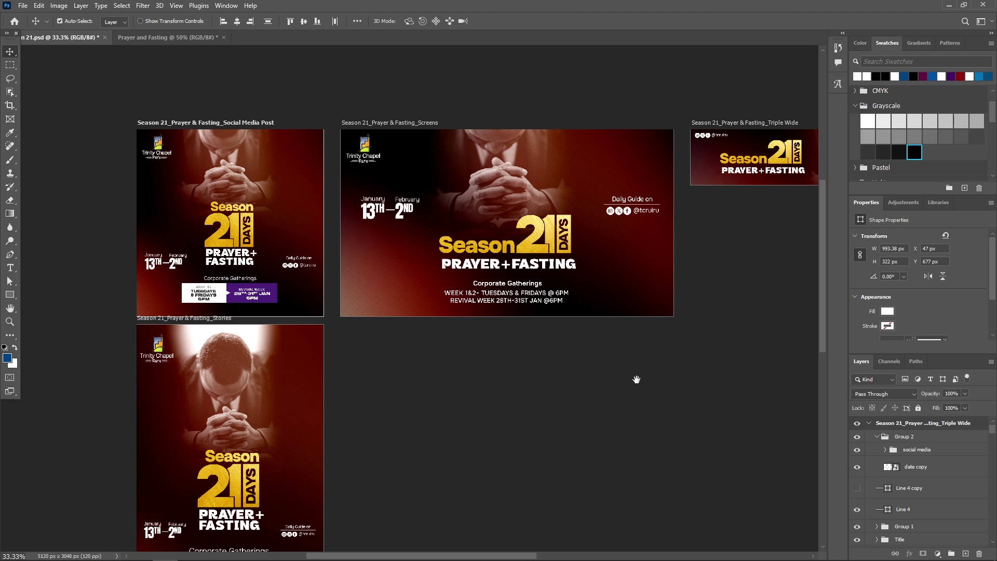
Examine how the poster layout is adapted across the Social Media Post, Stories, Screens and Triple Wide artboards
drag(603, 378, 109, 409)
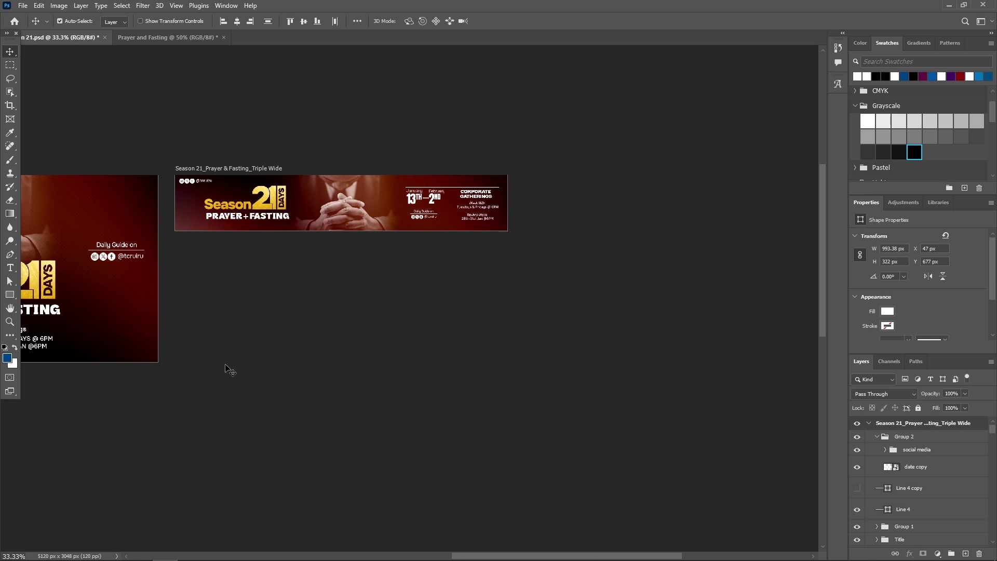
drag(227, 365, 669, 384)
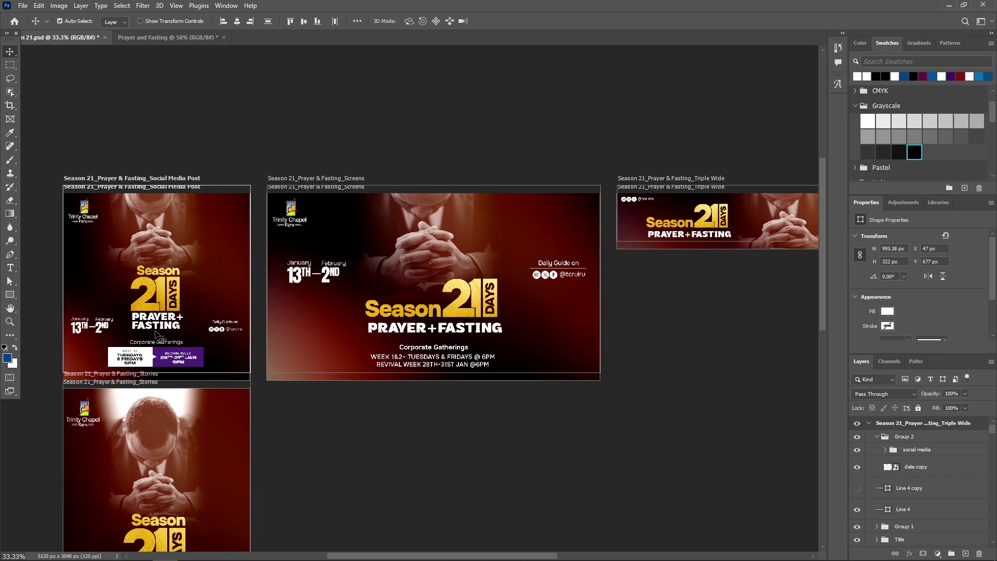
scroll(158, 337, down, 5)
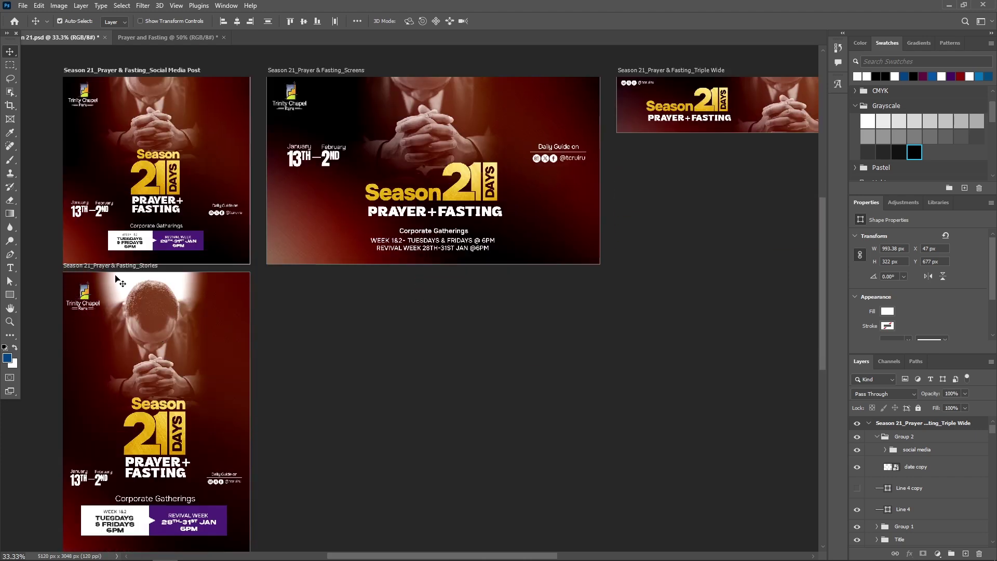
scroll(250, 276, down, 1)
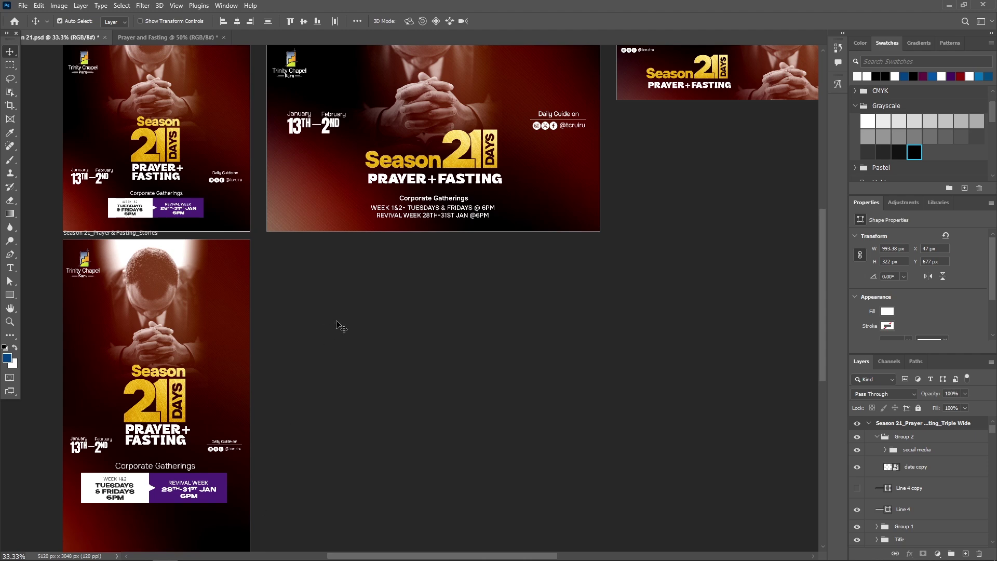
scroll(563, 296, up, 2)
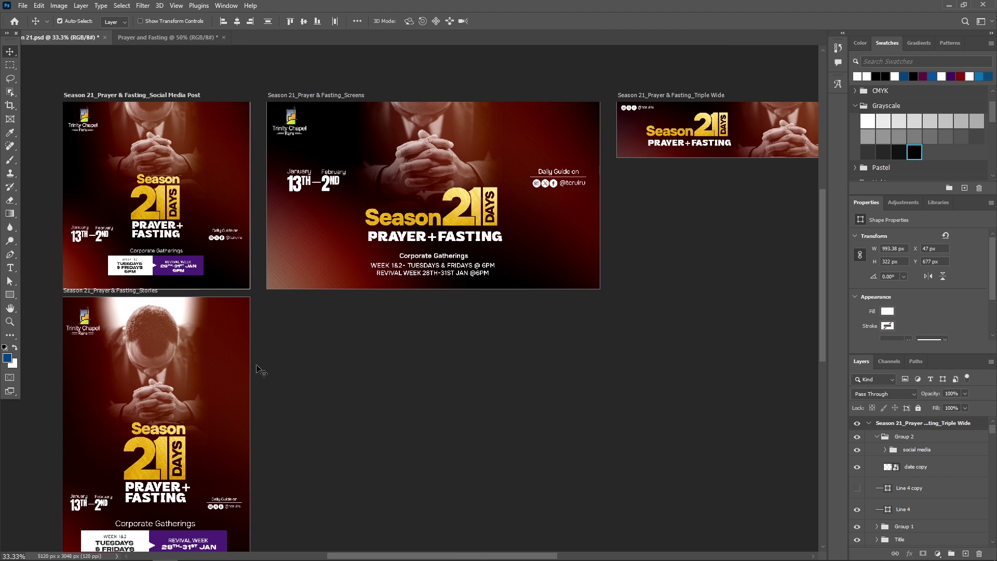
scroll(690, 318, up, 1)
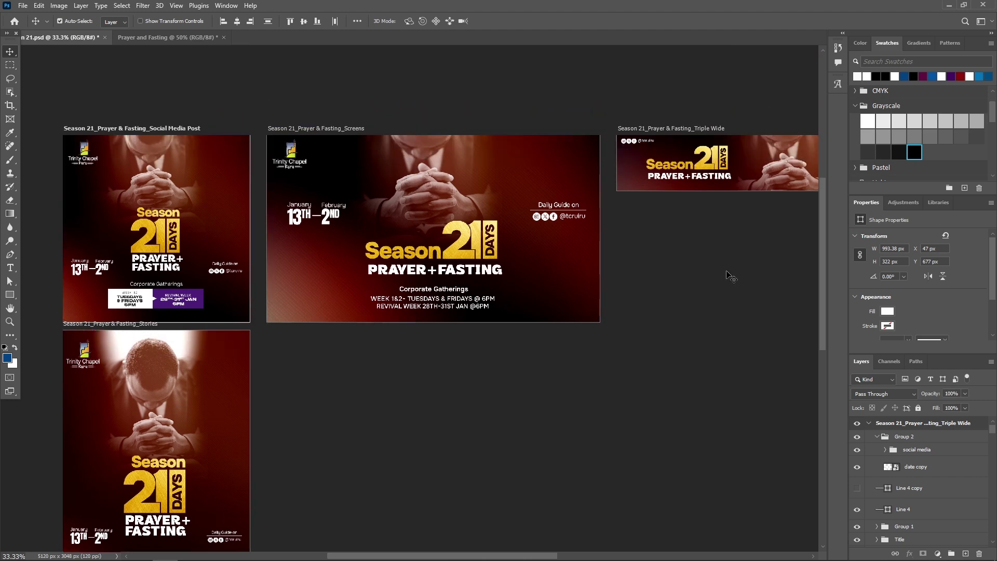
scroll(571, 285, right, 9)
scroll(571, 286, up, 1)
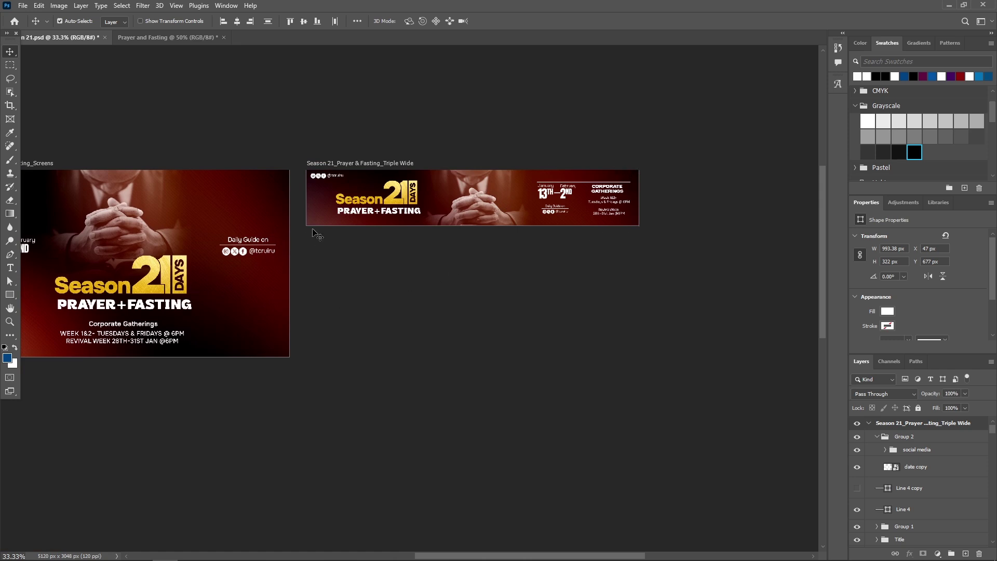
drag(391, 327, 735, 356)
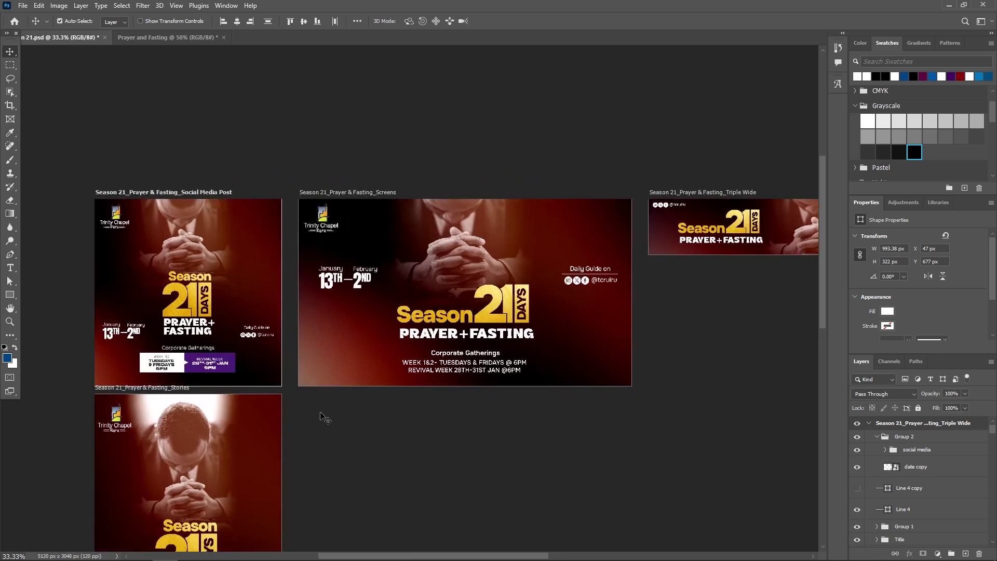
key(ctrl+KP_Add)
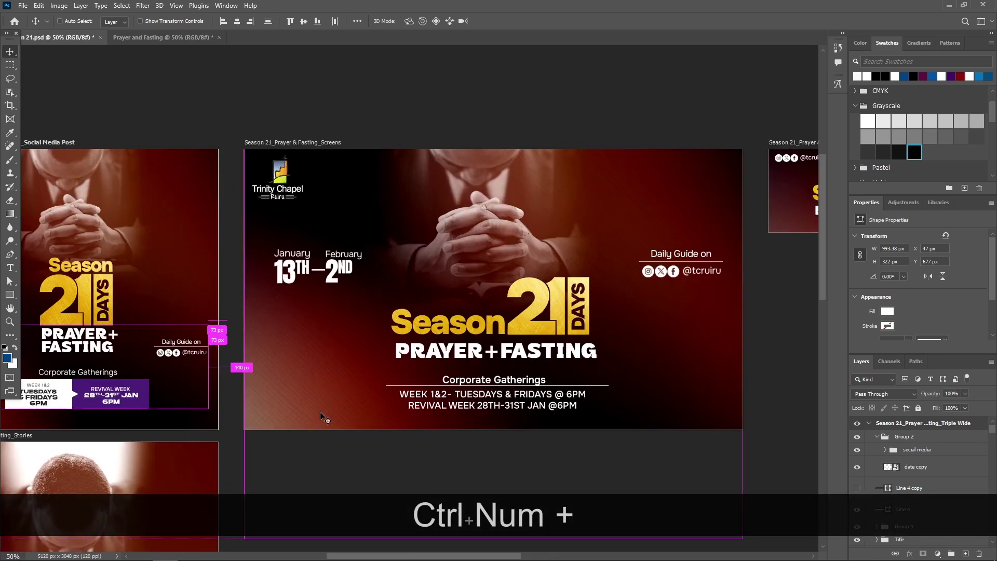
drag(465, 112, 120, 108)
drag(660, 333, 573, 342)
drag(138, 330, 630, 325)
drag(114, 231, 322, 234)
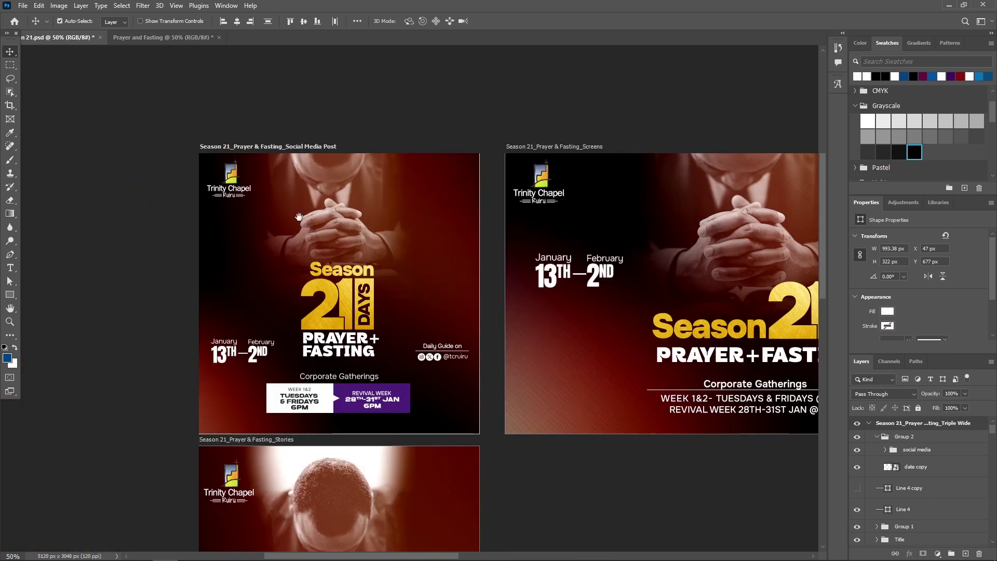
Return to the Prayer and Fasting document and select the social media group
click(138, 38)
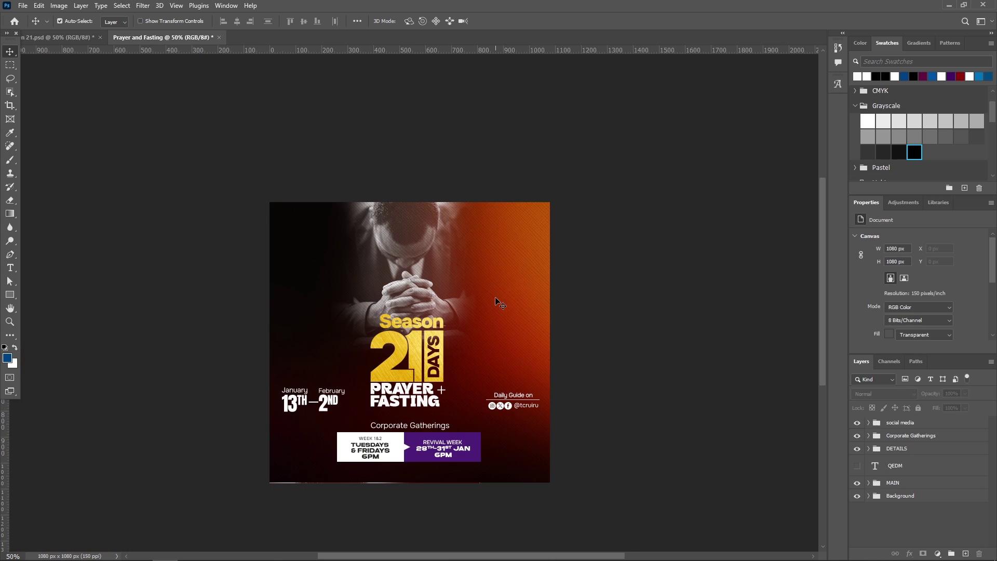
scroll(907, 442, up, 1)
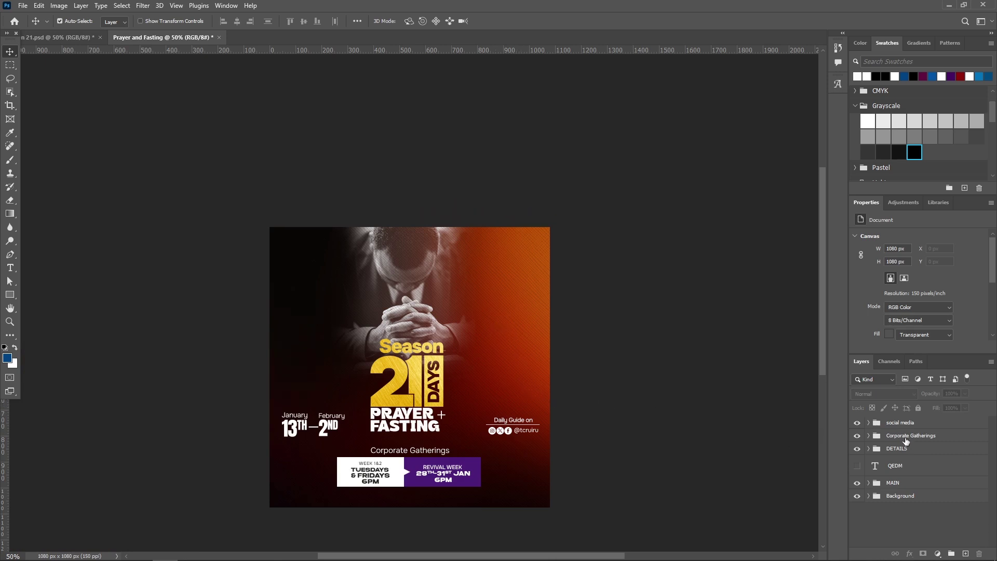
click(901, 428)
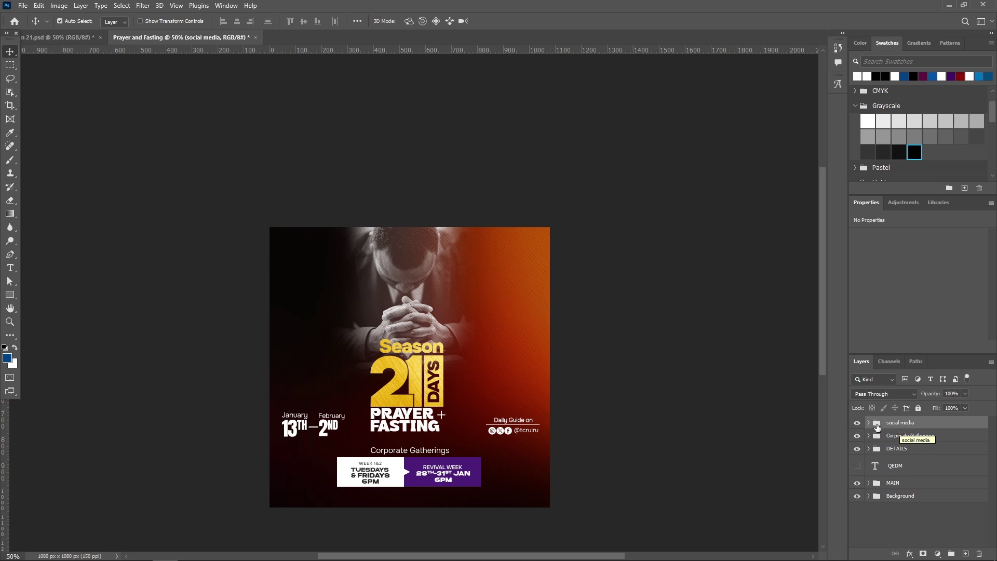
click(23, 7)
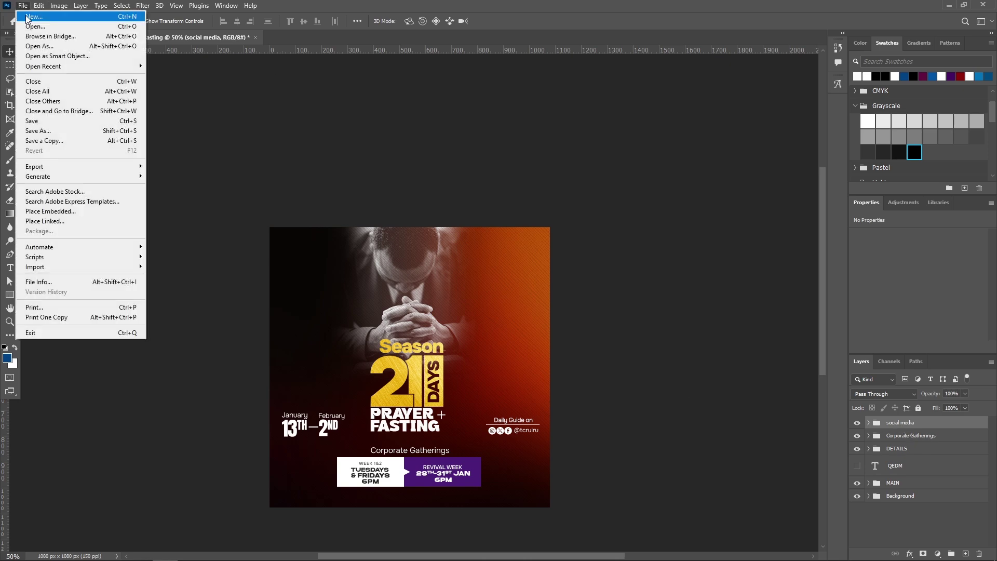
click(27, 13)
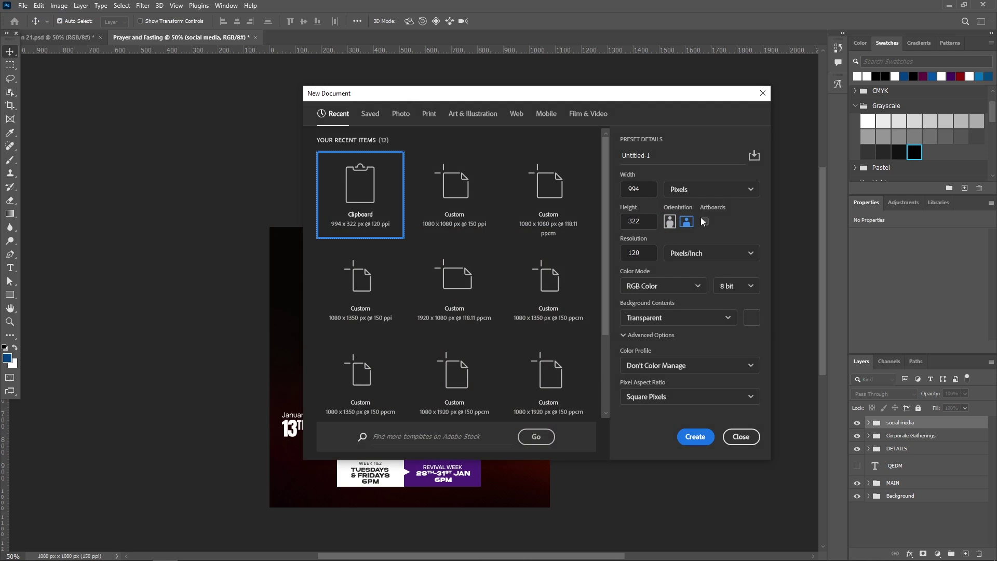
click(705, 222)
click(704, 221)
click(742, 436)
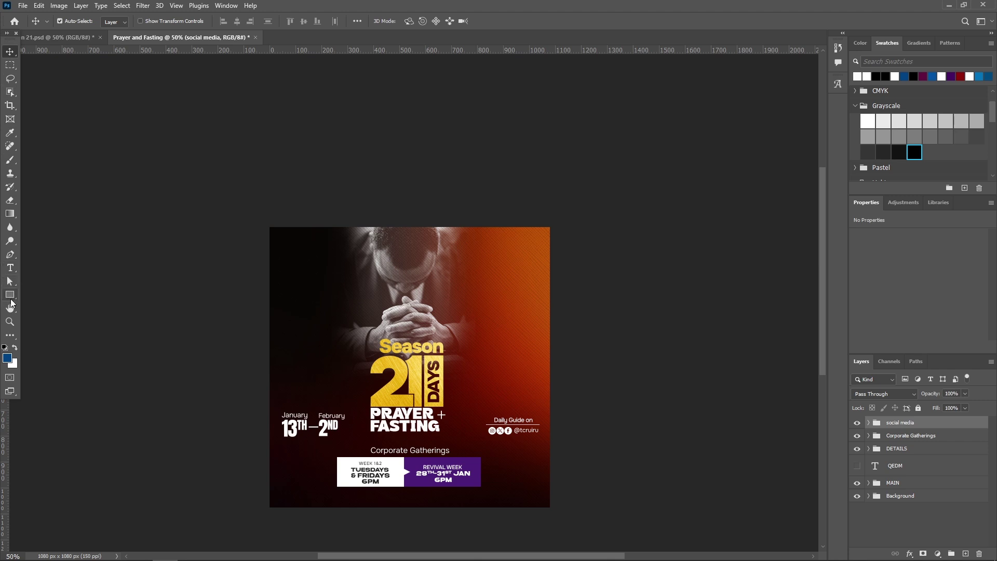
Draw a 1080 x 1080 px artboard around the whole poster with the Artboard tool
click(14, 297)
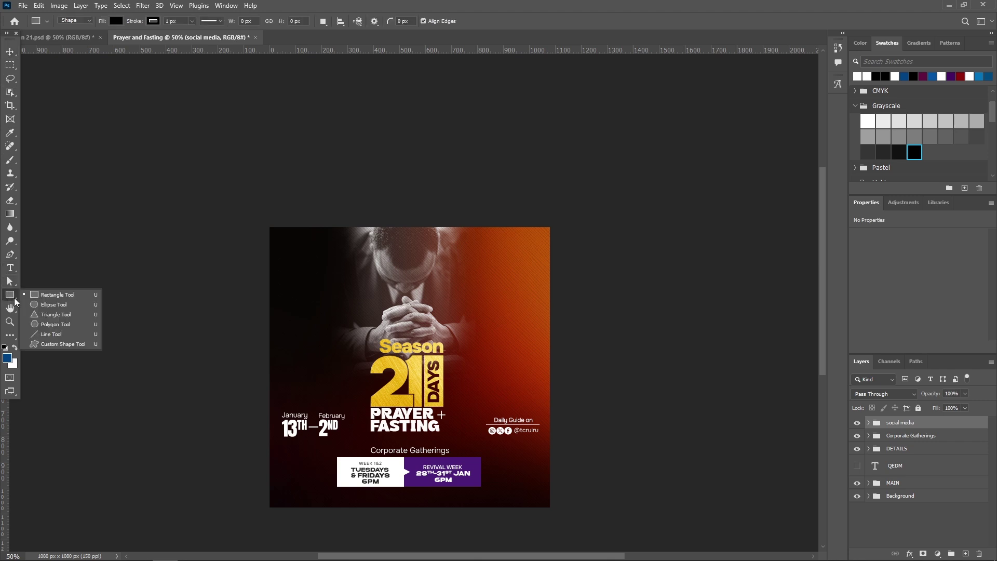
click(10, 51)
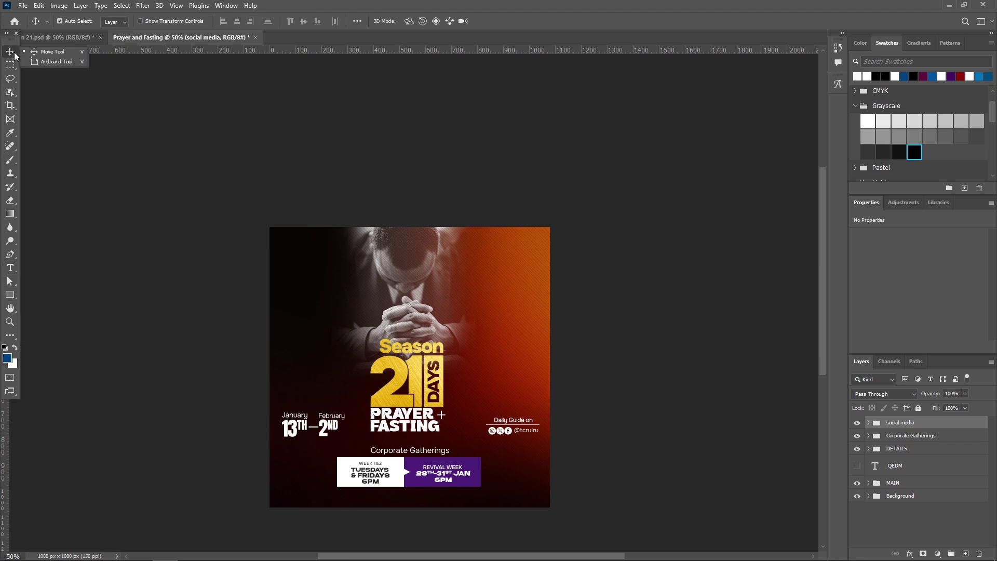
click(52, 61)
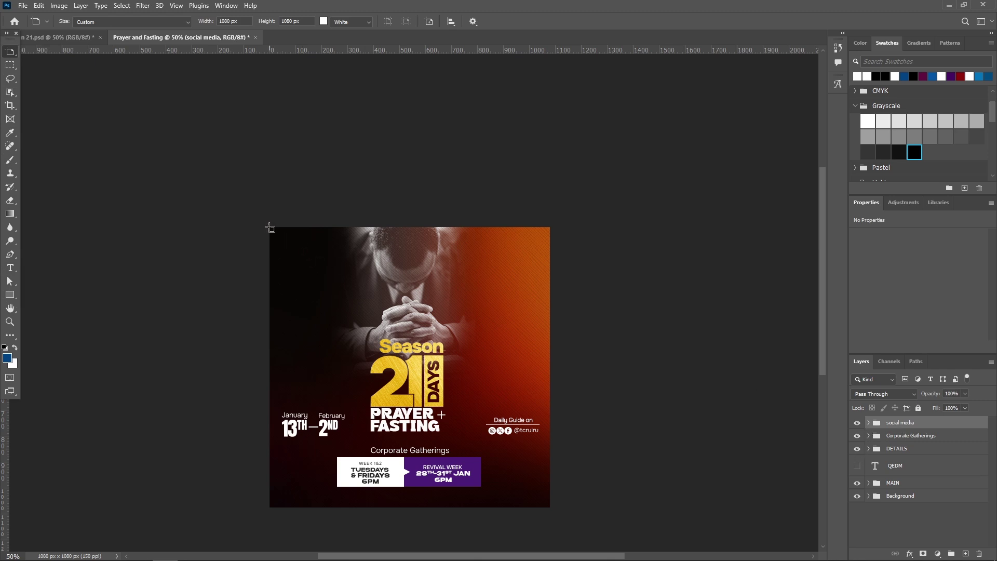
drag(271, 228, 551, 507)
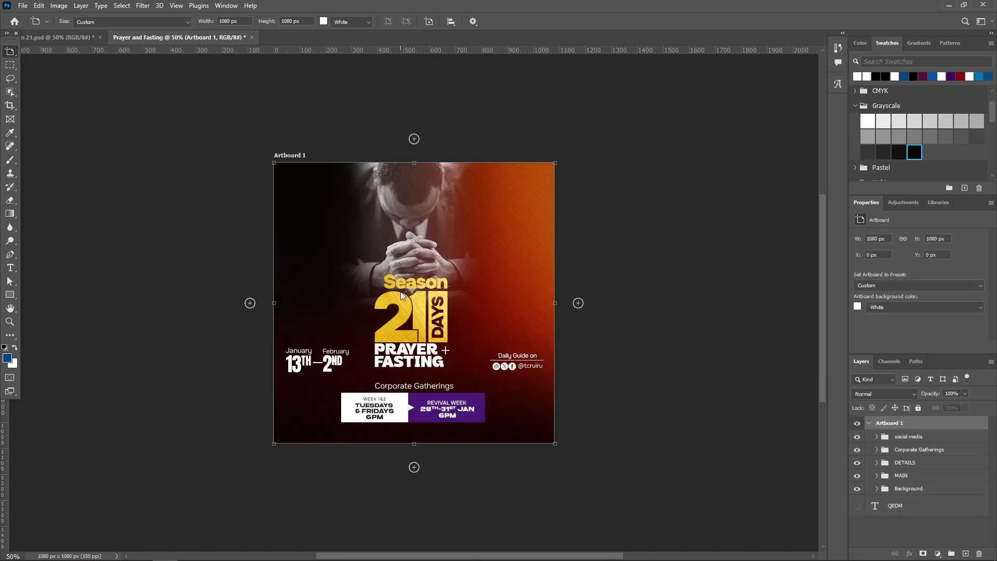
Rename Artboard 1 as SOCIAL MEDIA
double_click(885, 422)
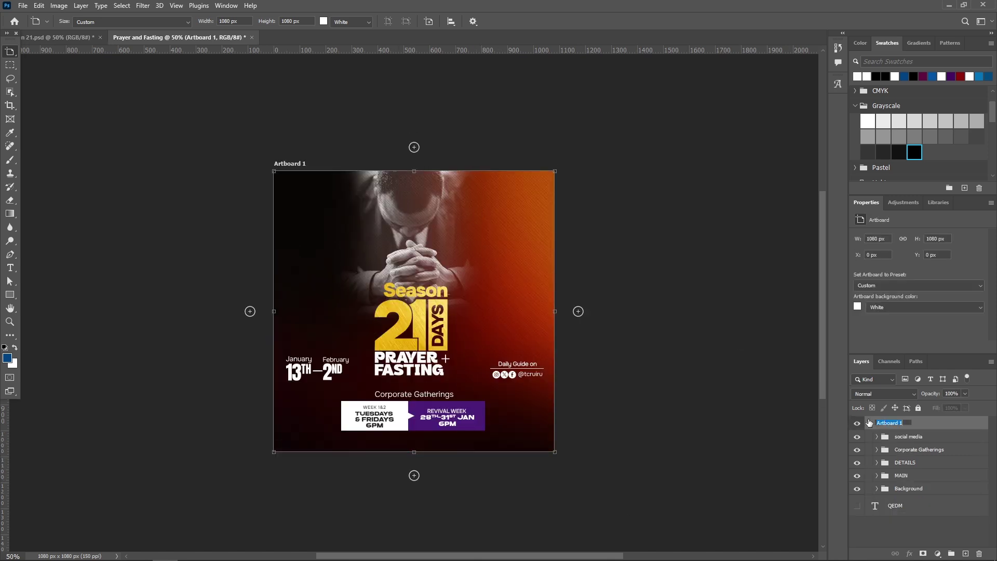
text(s)
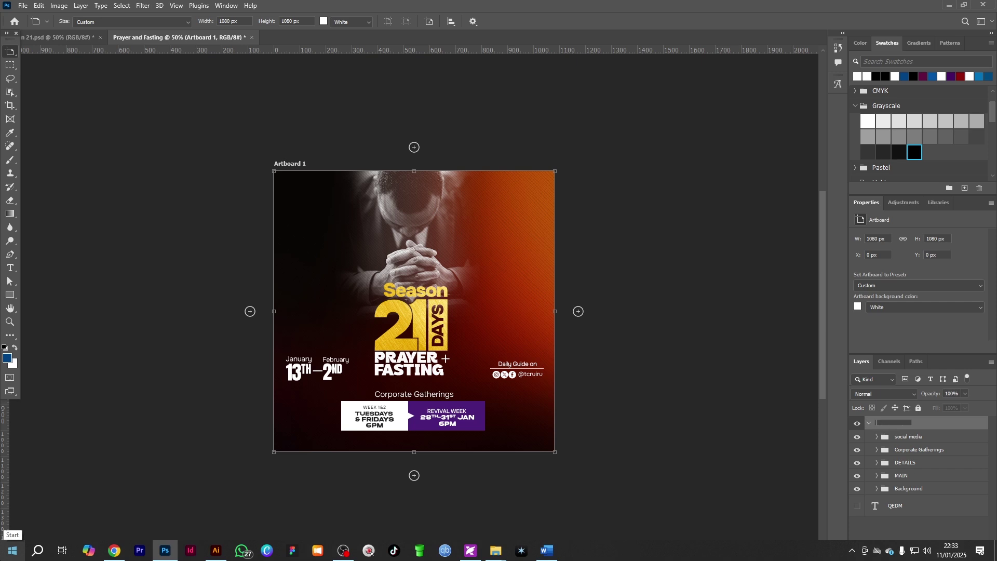
text(OCIAL MEDIA)
key(Return)
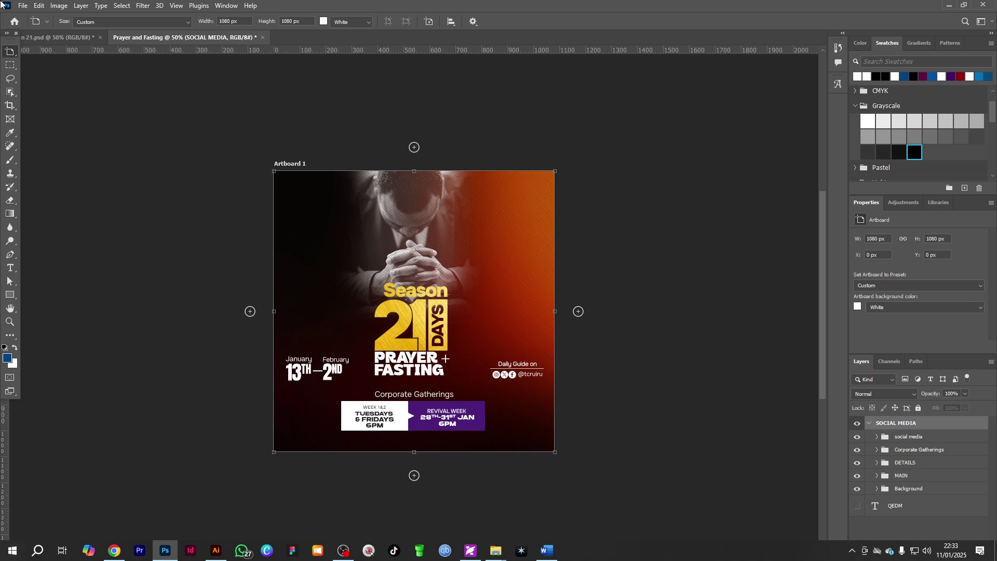
Collapse the SOCIAL MEDIA artboard and delete the hidden QEDM text layer below it
click(870, 423)
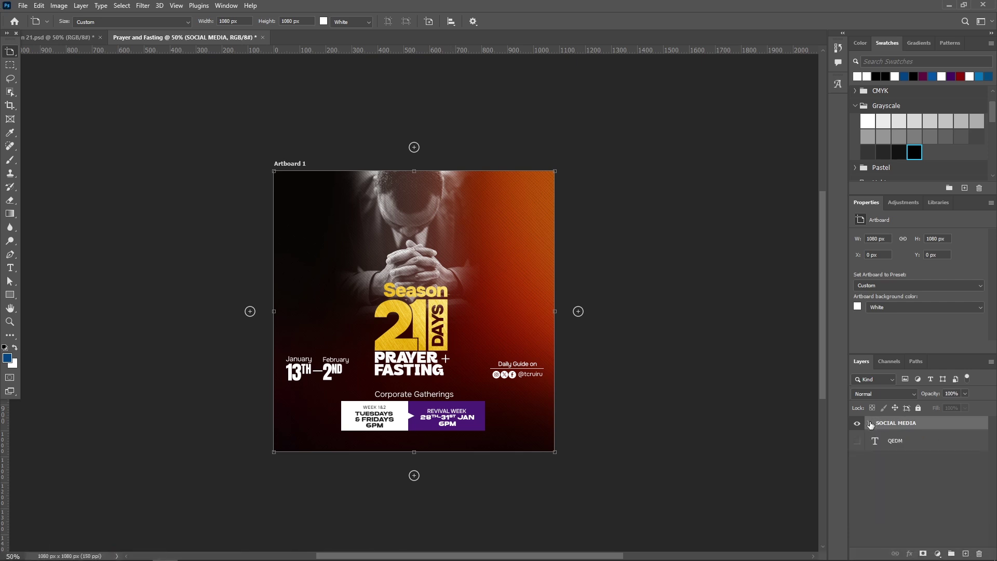
click(895, 443)
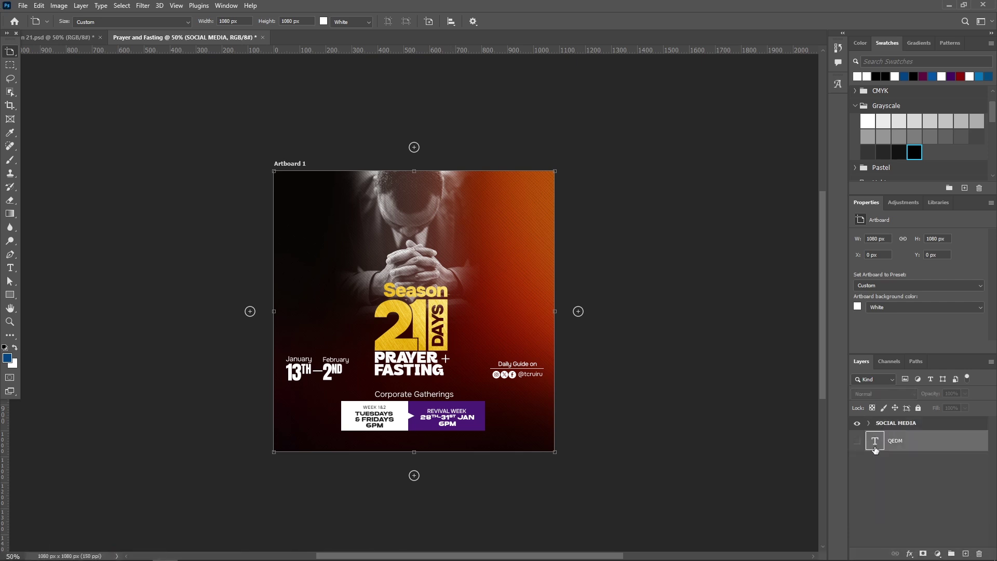
key(Delete)
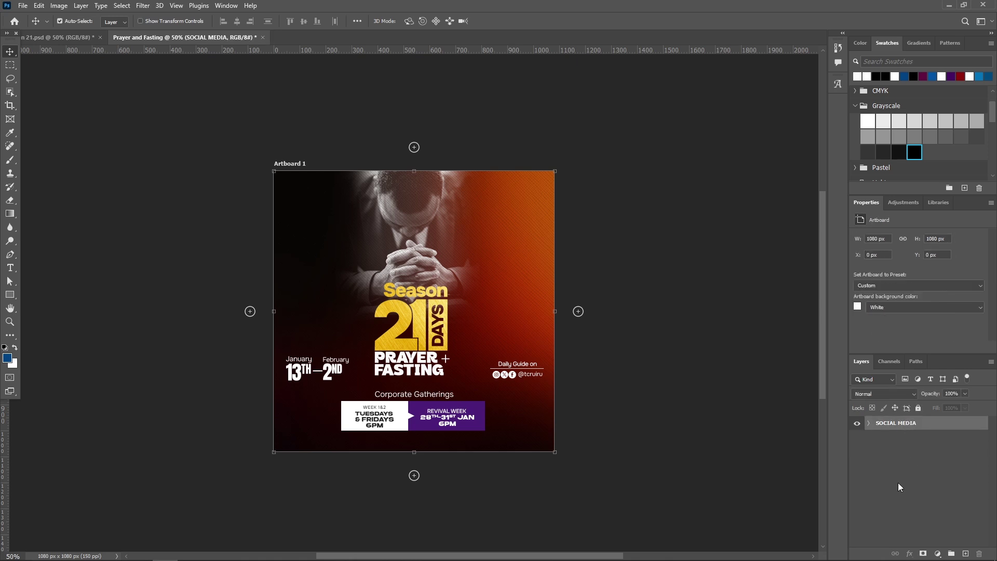
Duplicate the SOCIAL MEDIA artboard as SCREENS and set the copy's width to 1920 px
key(ctrl+j)
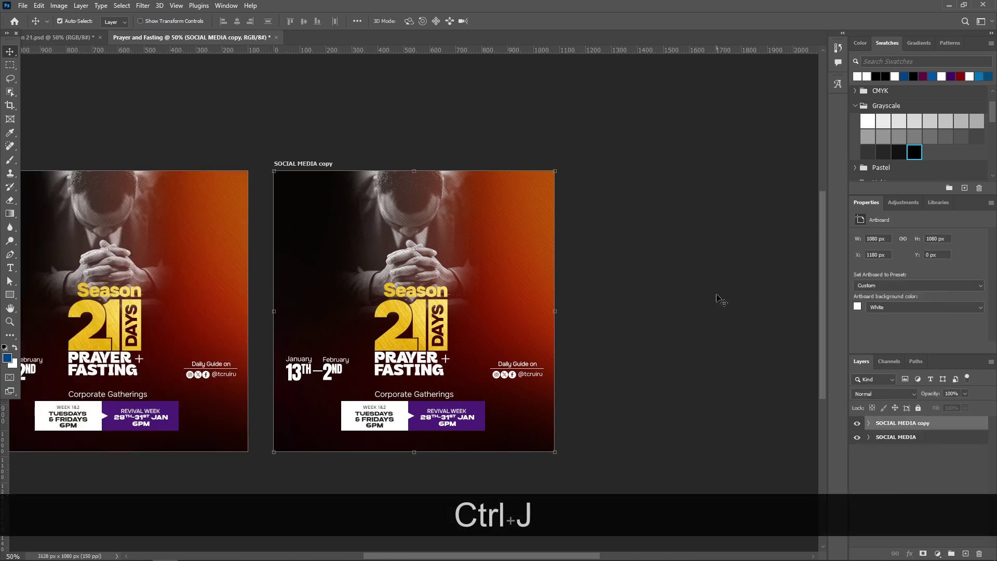
double_click(890, 424)
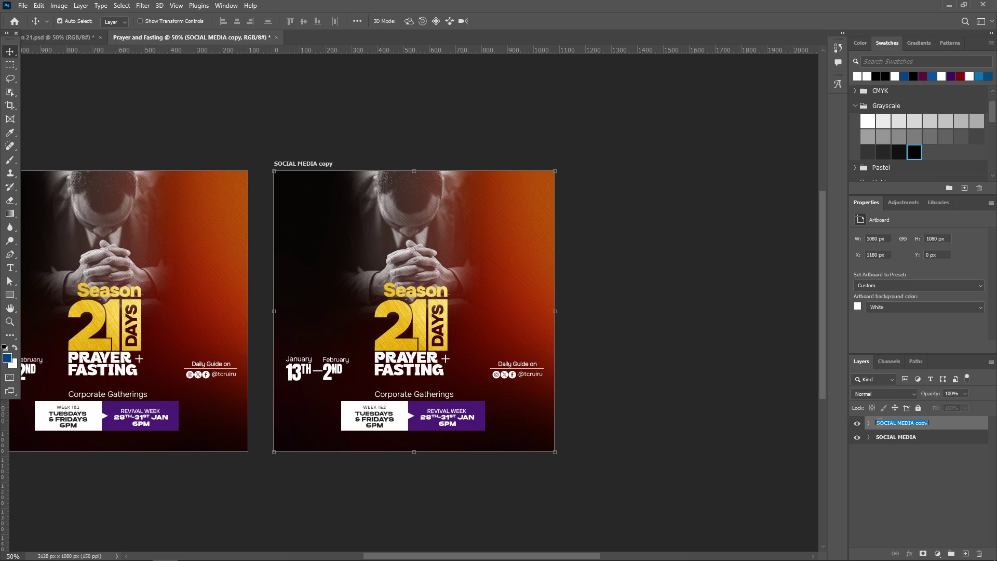
text(SCREENS)
key(Return)
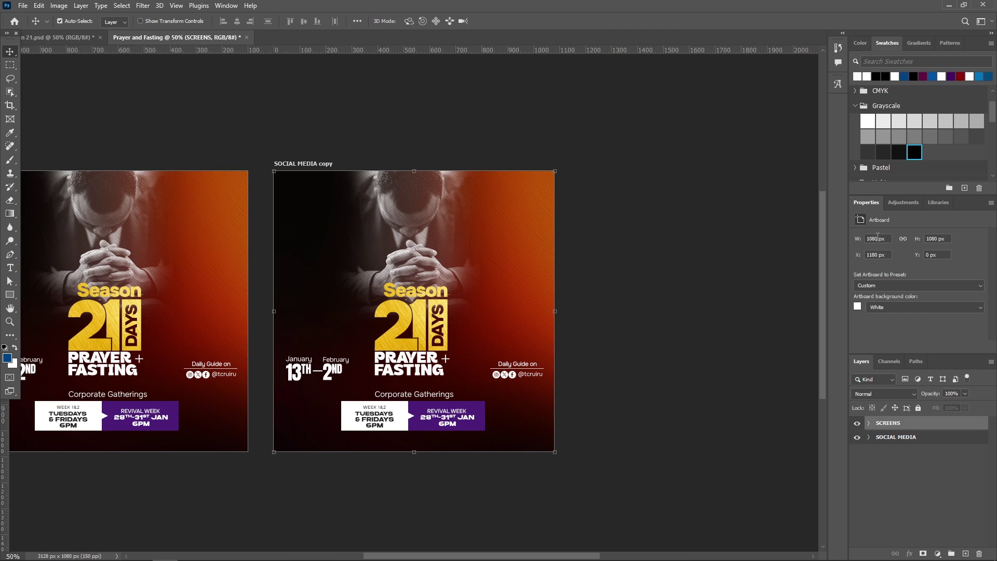
text(1920)
key(Return)
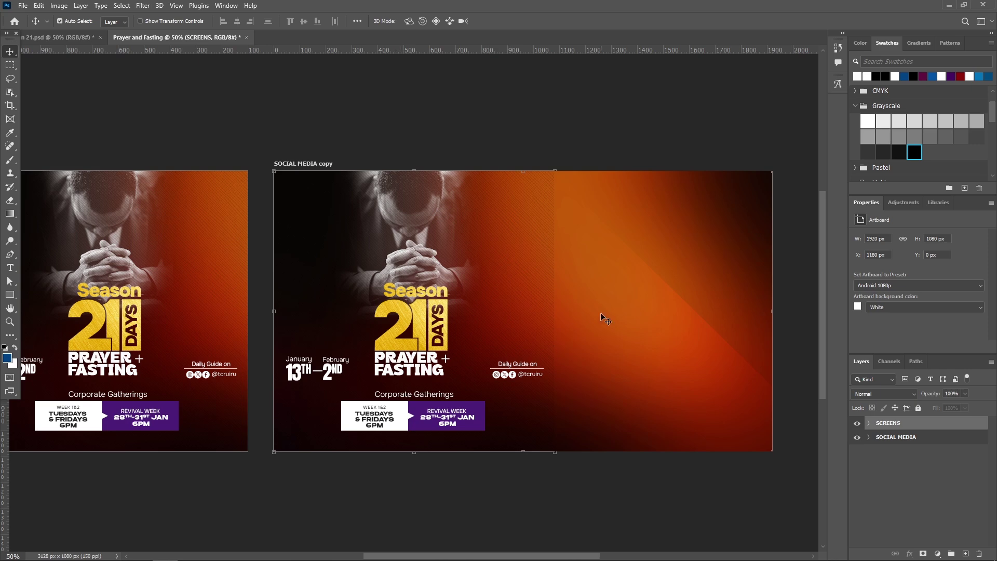
Expand the SCREENS artboard's Background group and toggle its gradient layers to identify what each one contributes
click(868, 423)
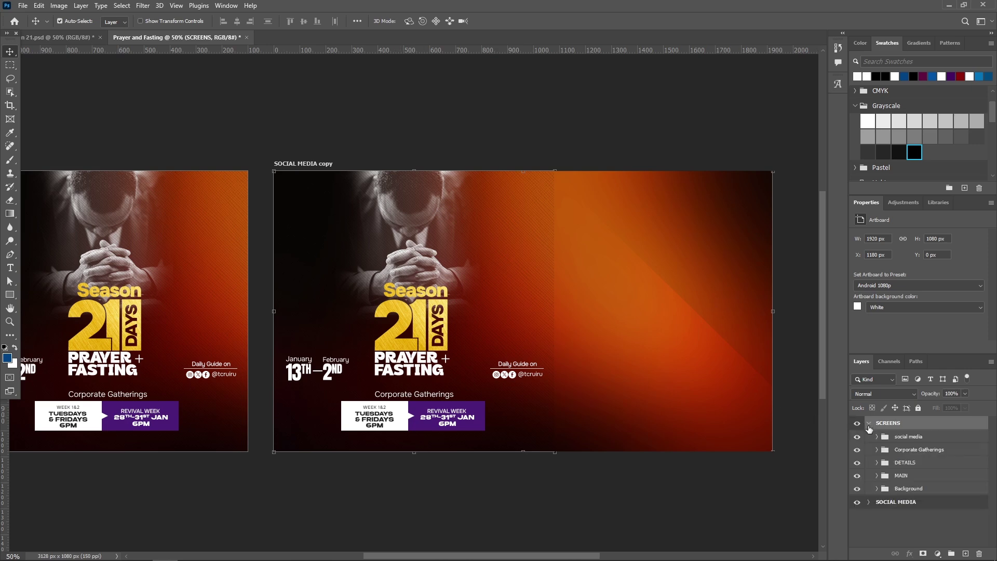
click(877, 489)
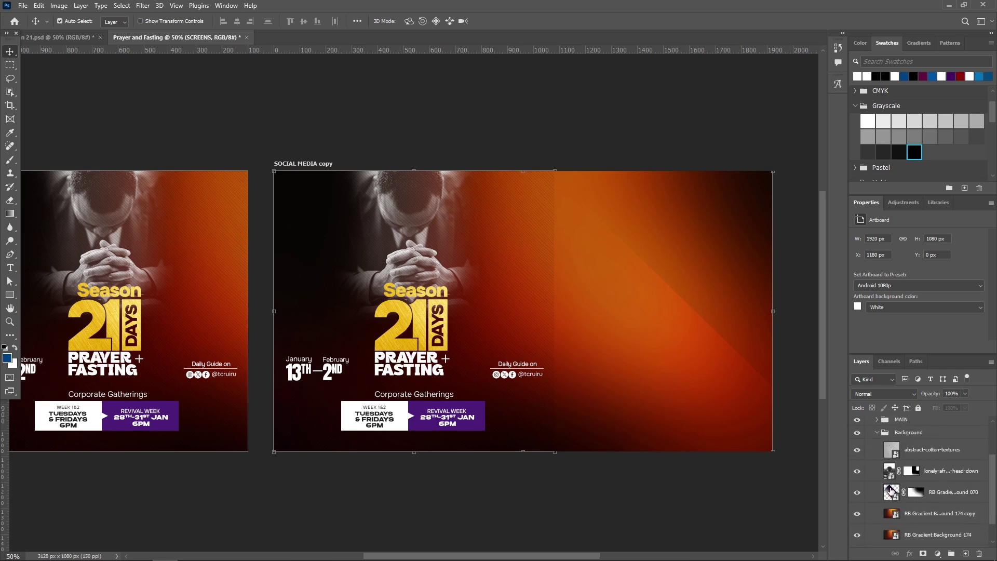
click(931, 473)
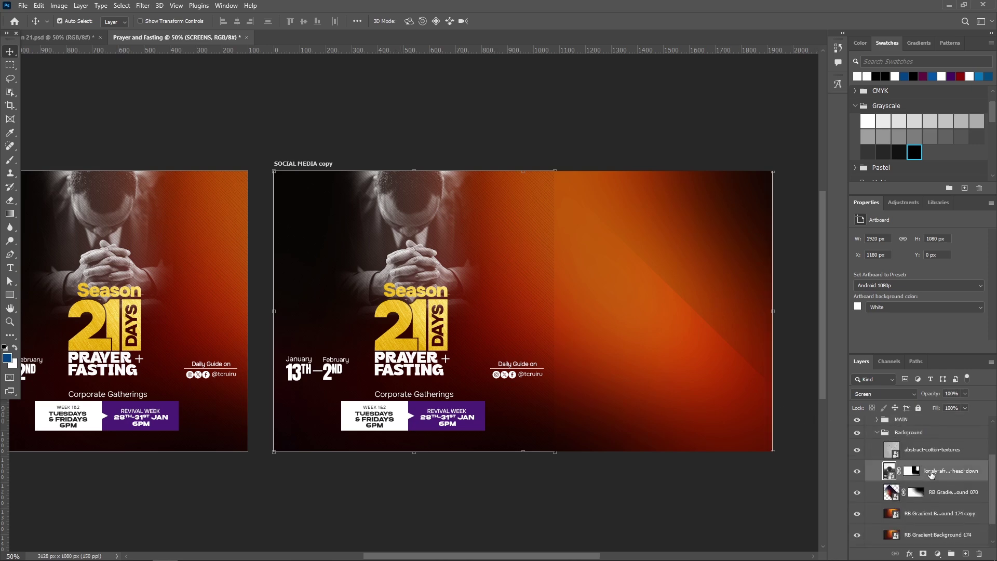
click(926, 519)
scroll(901, 516, down, 1)
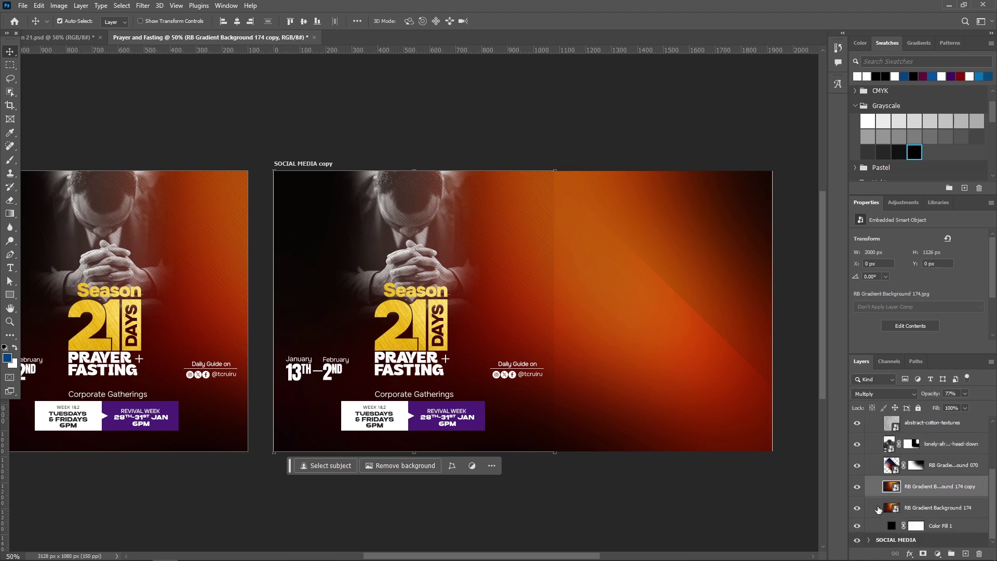
click(858, 489)
click(857, 508)
click(857, 508)
scroll(893, 499, up, 1)
click(858, 497)
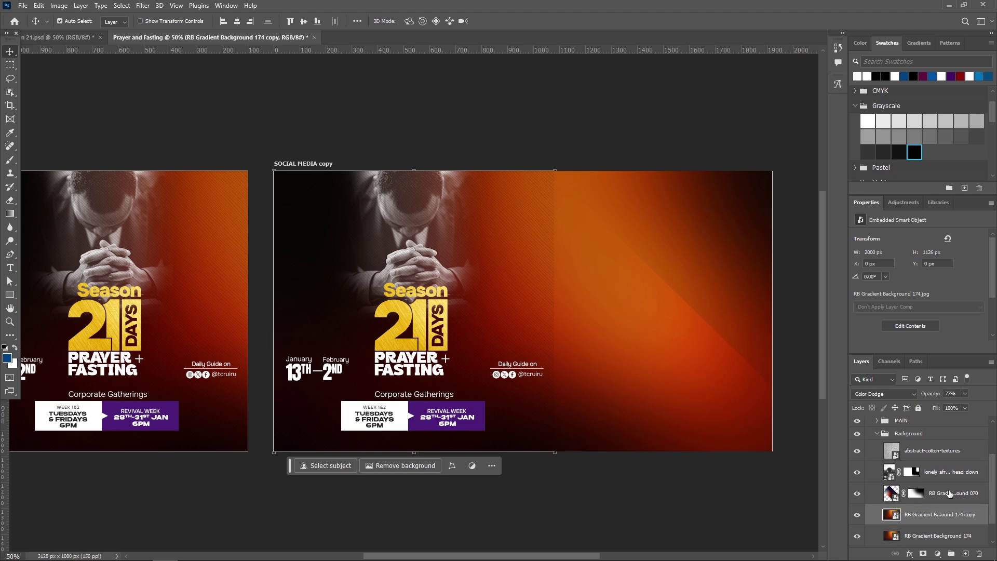
Scale the RB Gradient Background 070 layer to 126.87% and reposition it to cover the widened SCREENS artboard
click(915, 496)
key(ctrl+t)
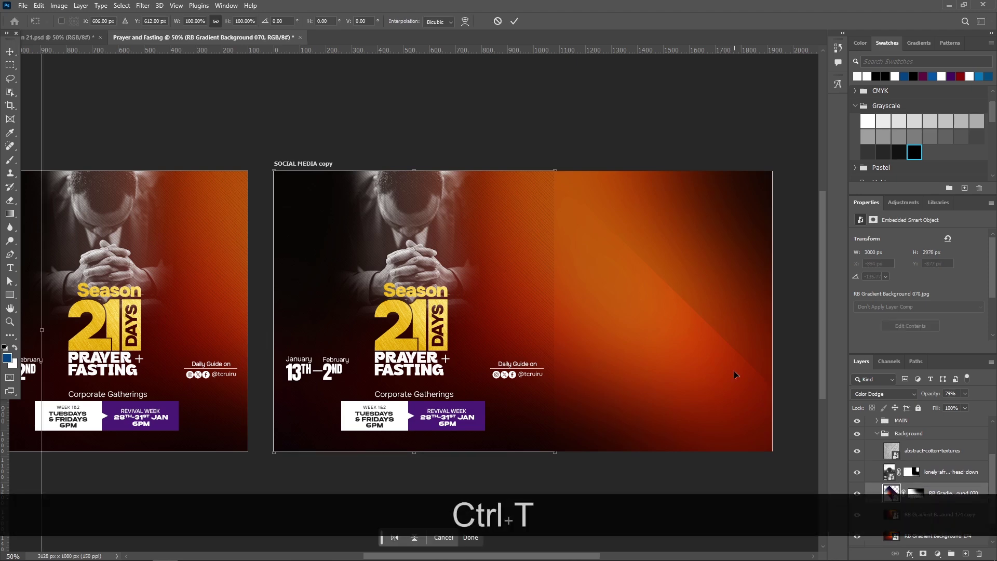
key(ctrl+minus)
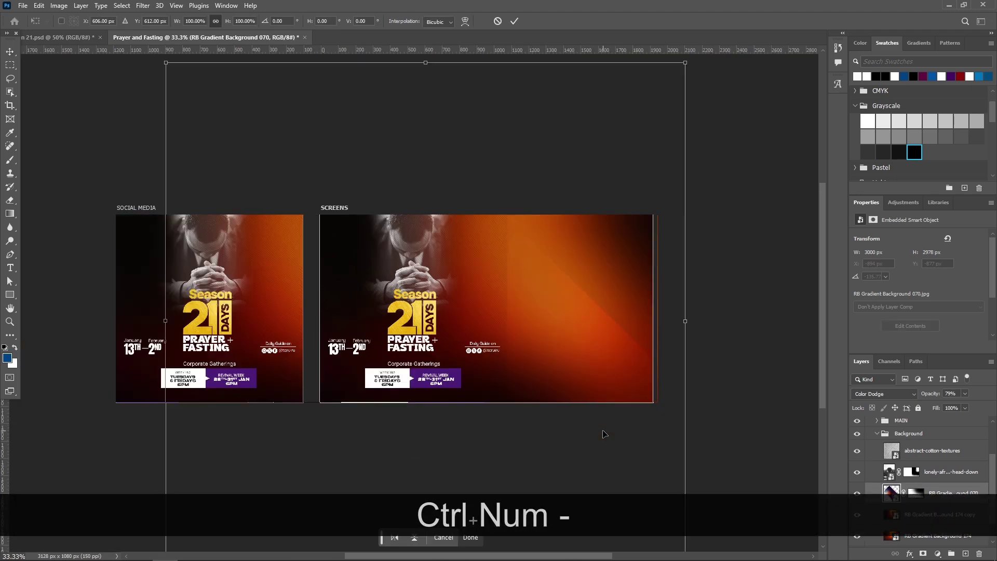
scroll(615, 336, up, 2)
drag(425, 112, 573, 52)
drag(492, 274, 519, 292)
click(518, 21)
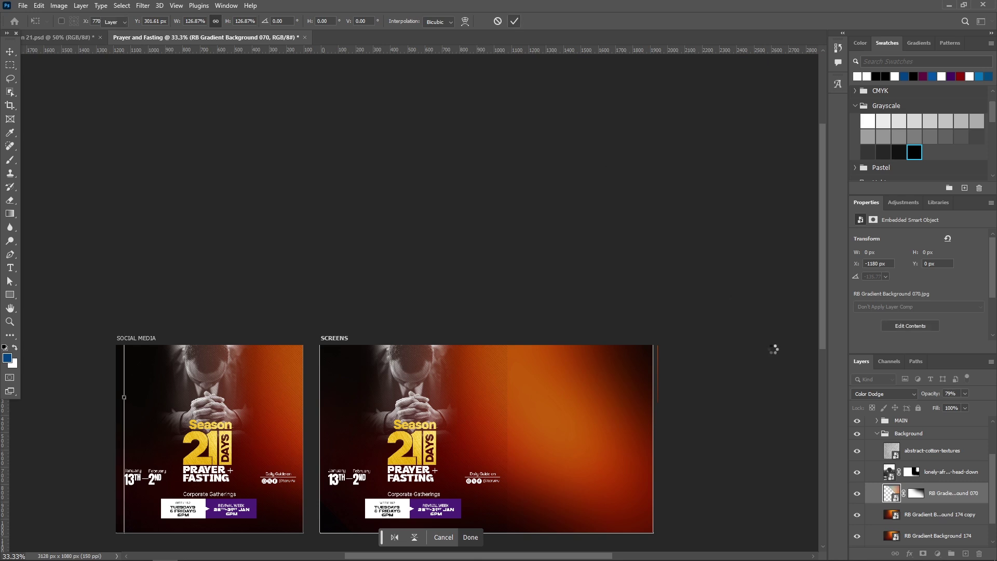
Center the praying man photo horizontally on the SCREENS artboard
click(939, 472)
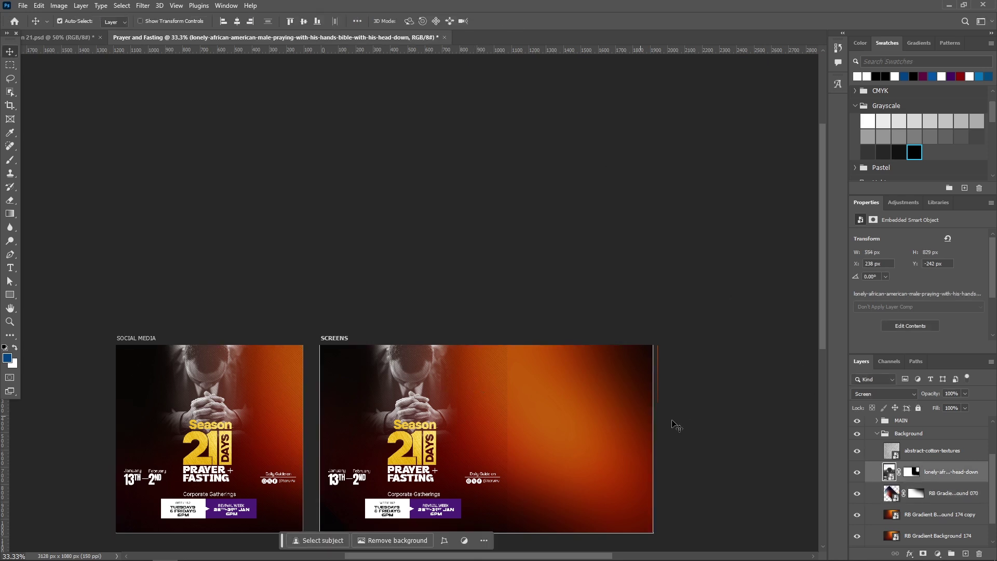
click(861, 474)
click(861, 474)
click(236, 22)
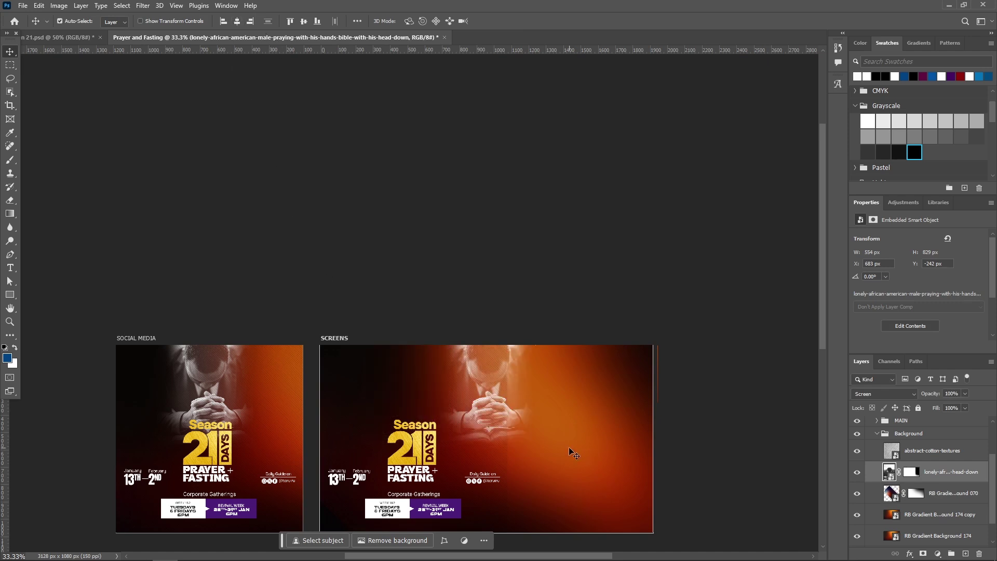
Enlarge the abstract-cotton-textures layer to 1920 x 1920 px so it spans the full SCREENS artboard
click(915, 460)
key(ctrl+t)
scroll(531, 394, down, 3)
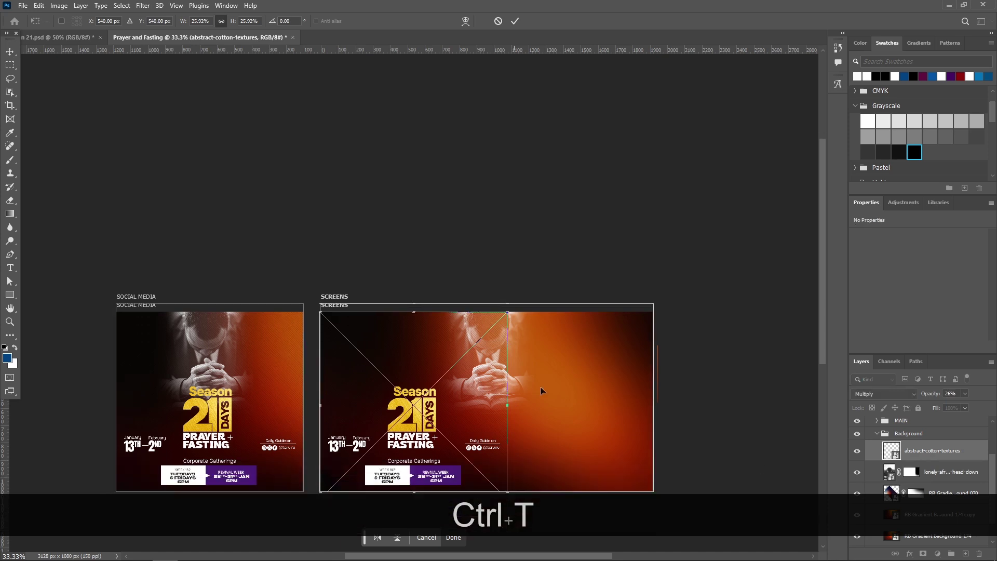
drag(507, 363, 653, 405)
click(514, 23)
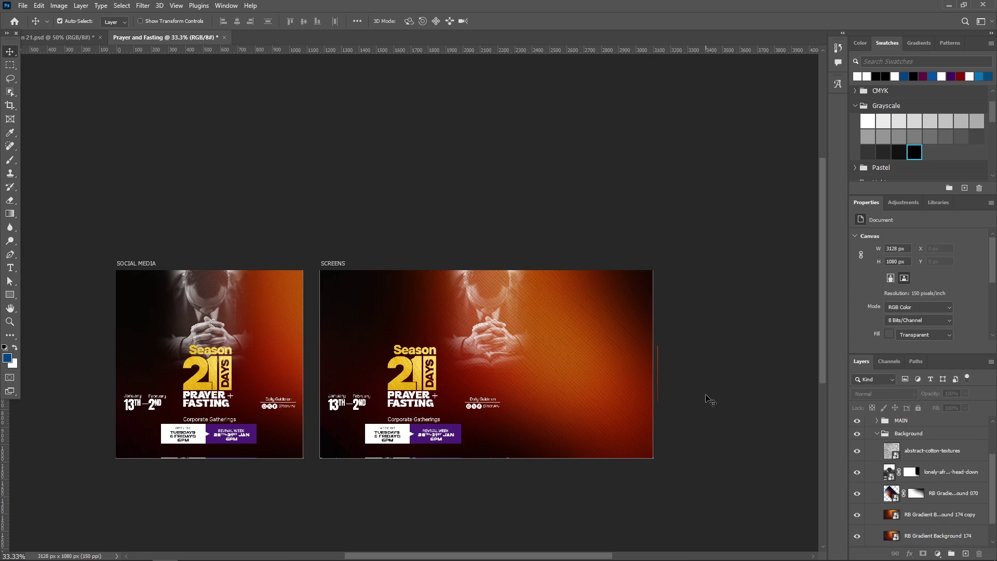
Slightly lower the opacity of the abstract-cotton-textures layer on the SCREENS artboard
click(932, 451)
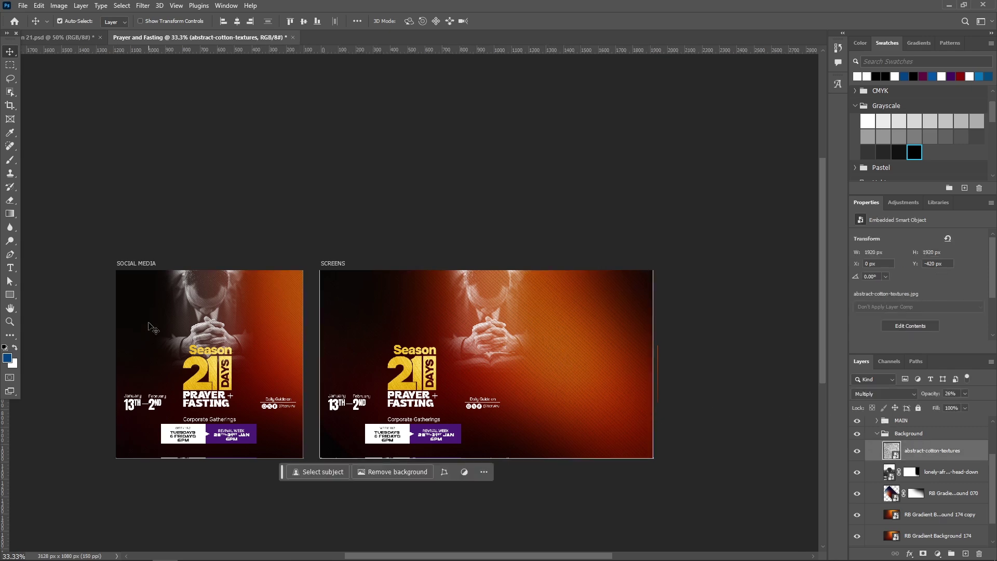
key(ctrl+KP_Add)
key(ctrl+KP_Add)
drag(149, 133, 596, 116)
drag(617, 328, 2, 212)
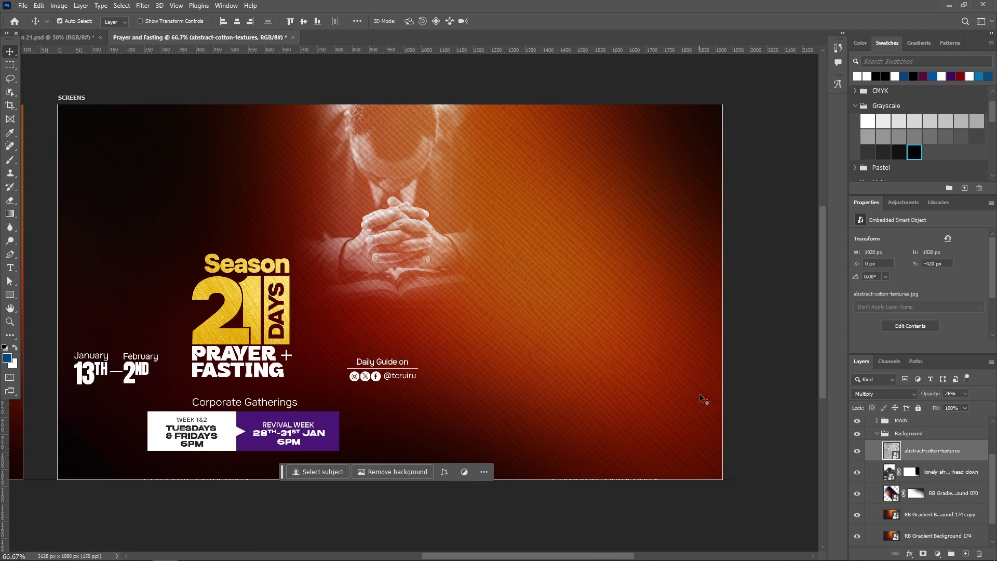
scroll(670, 396, down, 1)
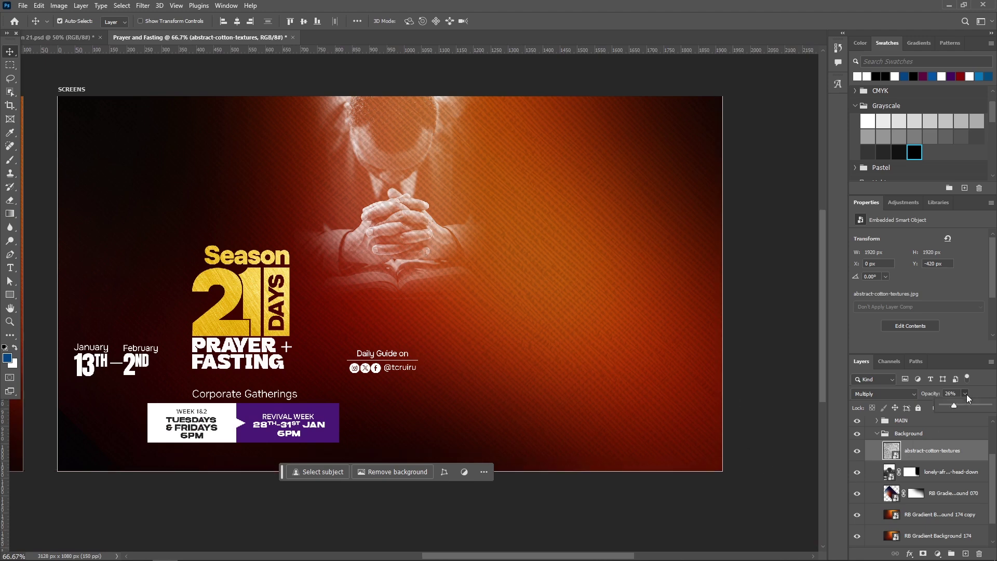
drag(952, 406, 948, 409)
Make an independent copy of the Season 21 Days title smart object with New Smart Object via Copy and delete the original
click(228, 330)
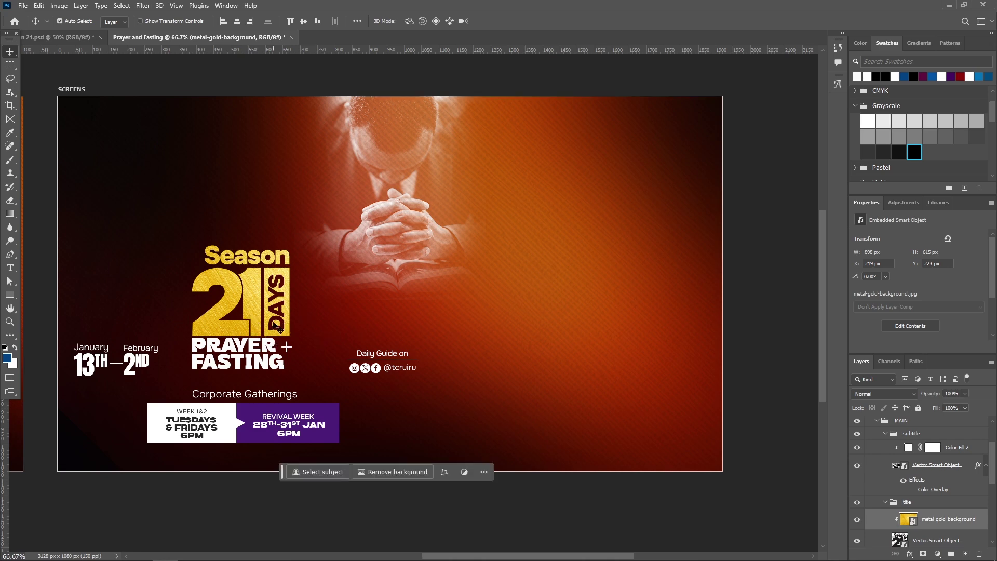
scroll(882, 519, down, 2)
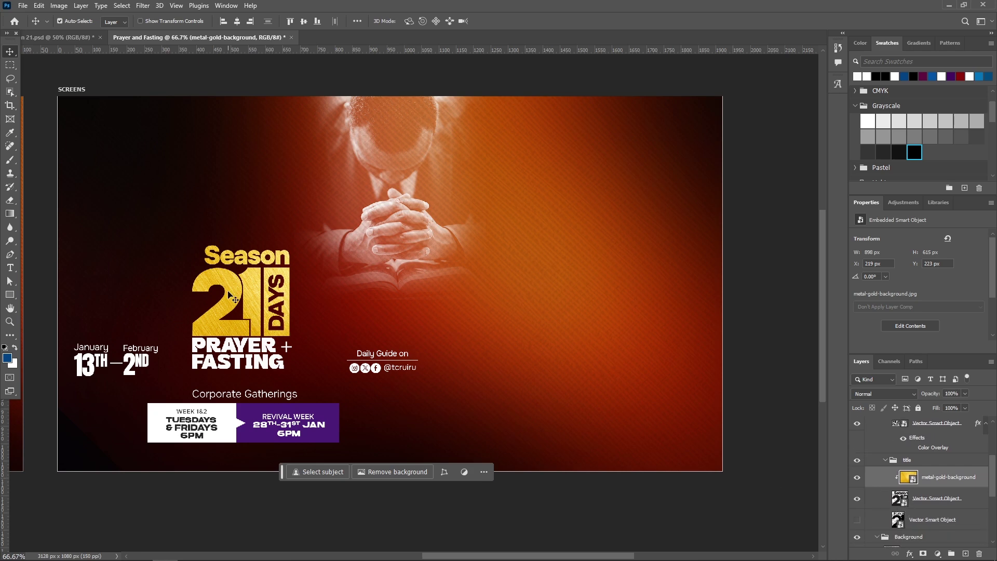
drag(318, 309, 663, 264)
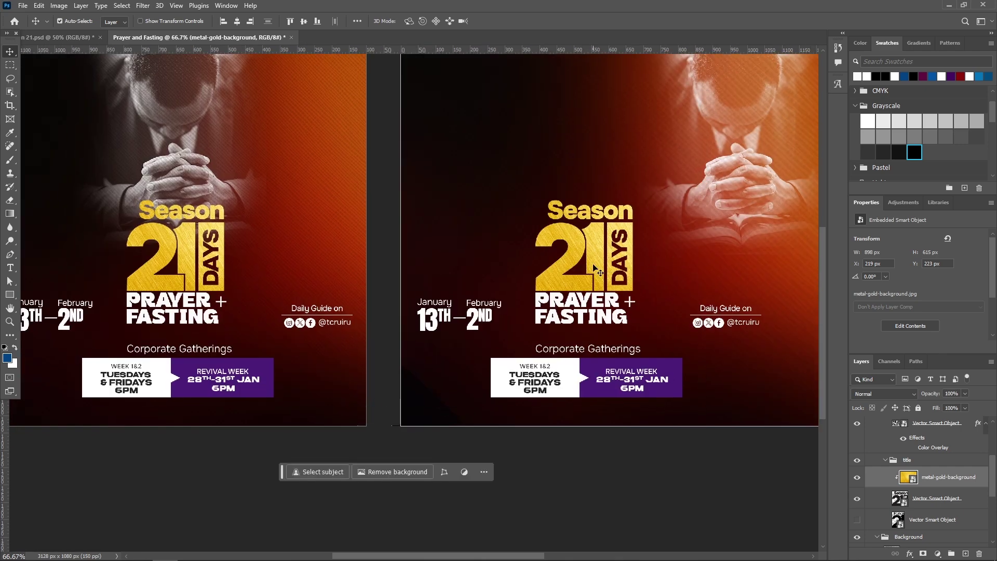
click(926, 501)
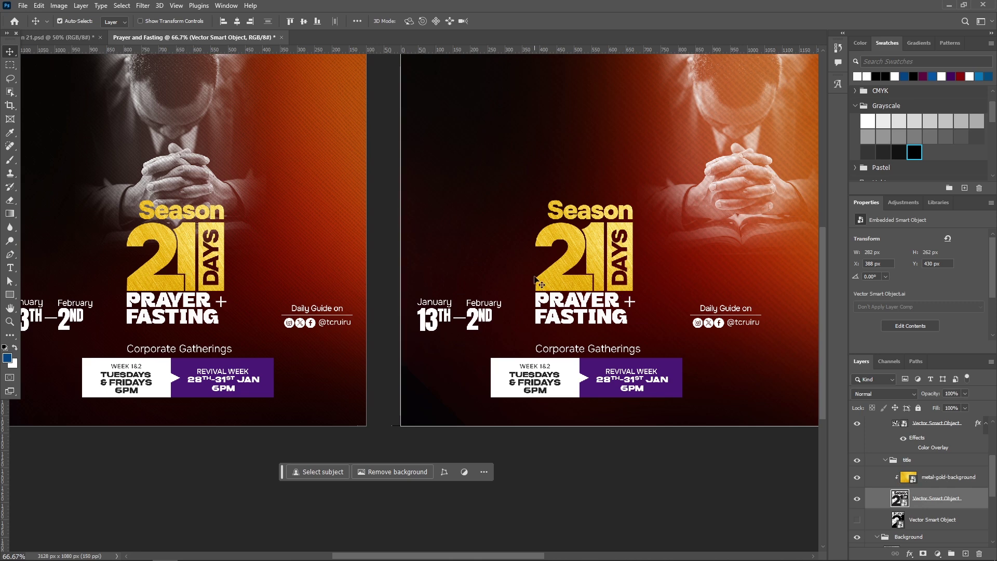
click(566, 280)
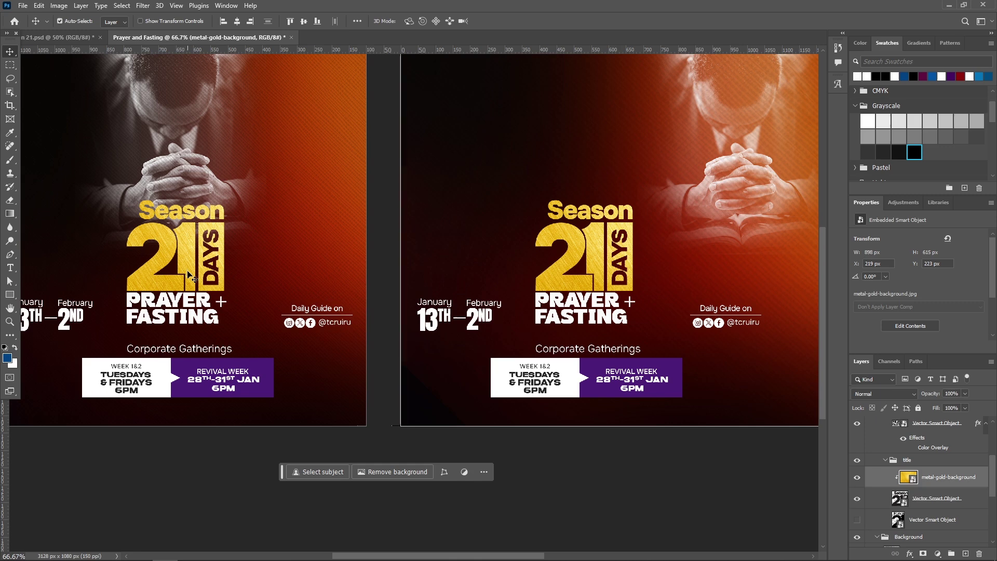
click(918, 504)
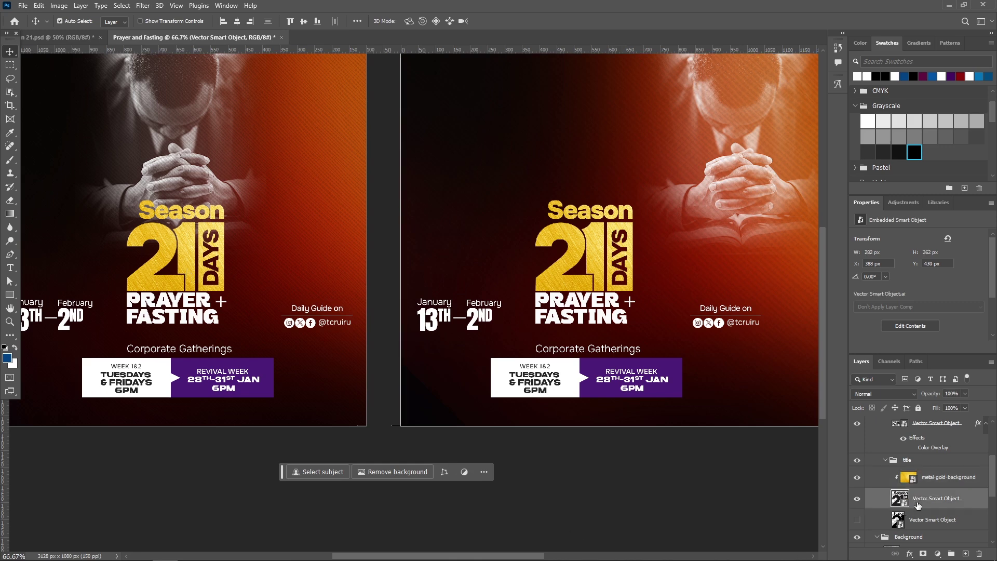
right_click(917, 503)
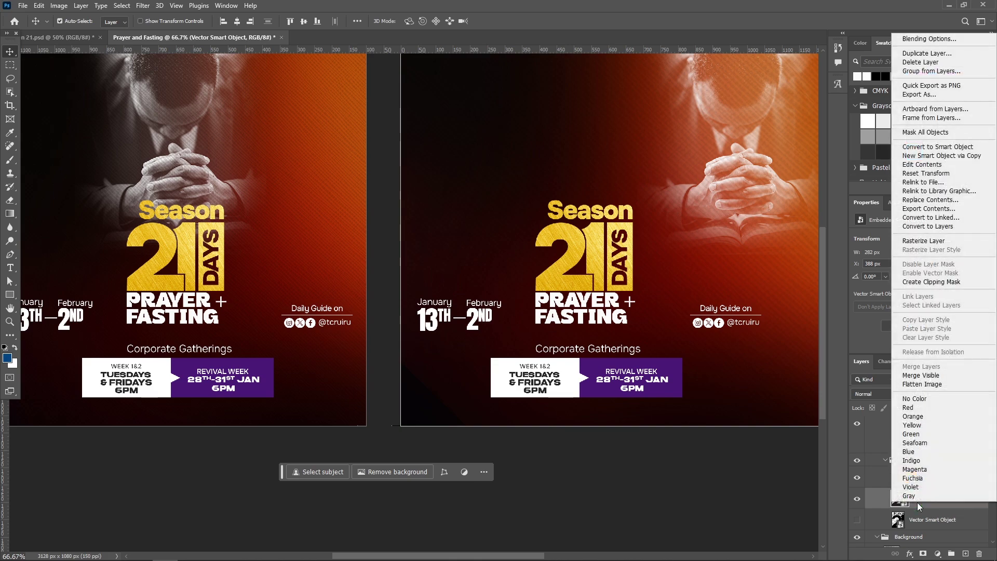
right_click(917, 504)
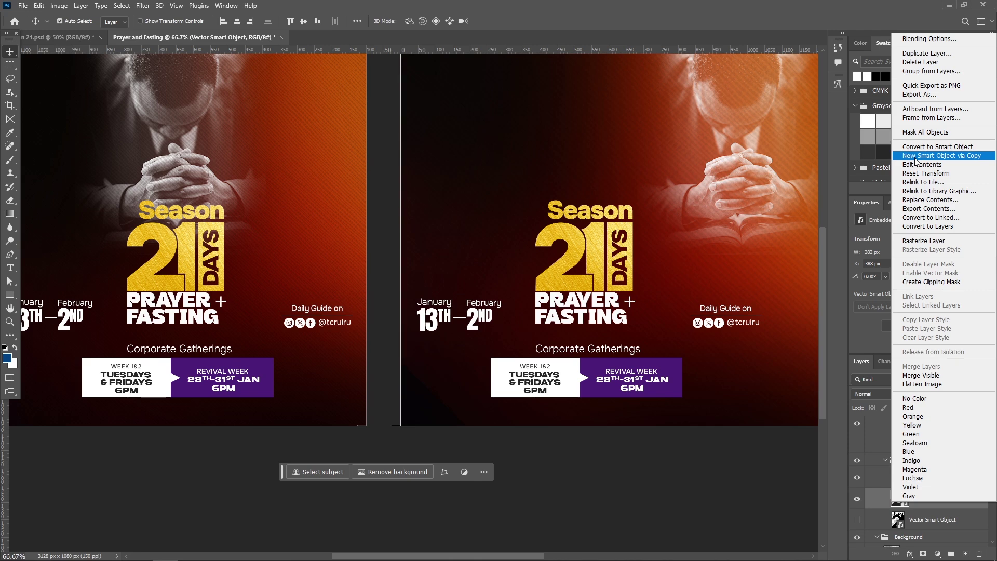
click(915, 157)
click(927, 522)
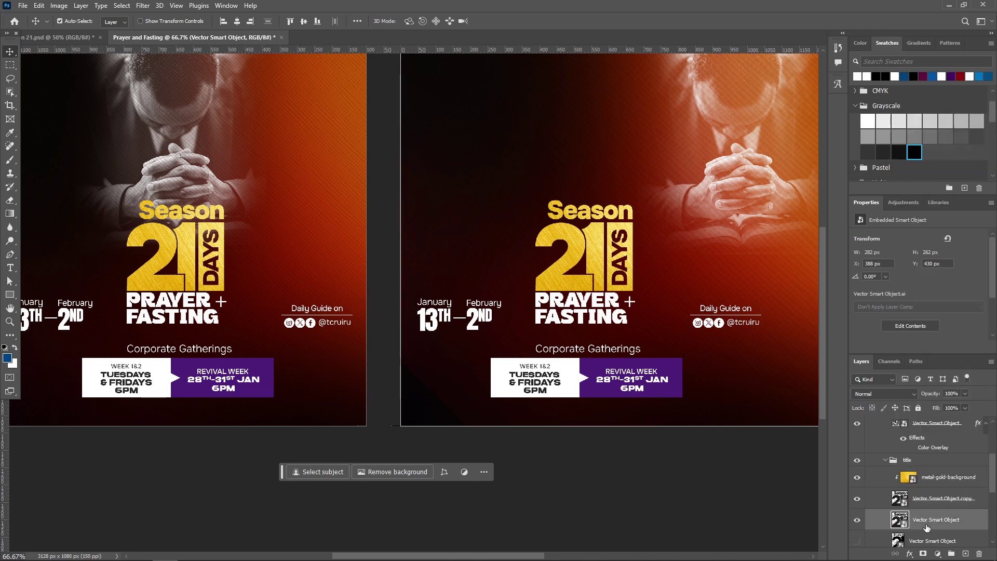
key(Delete)
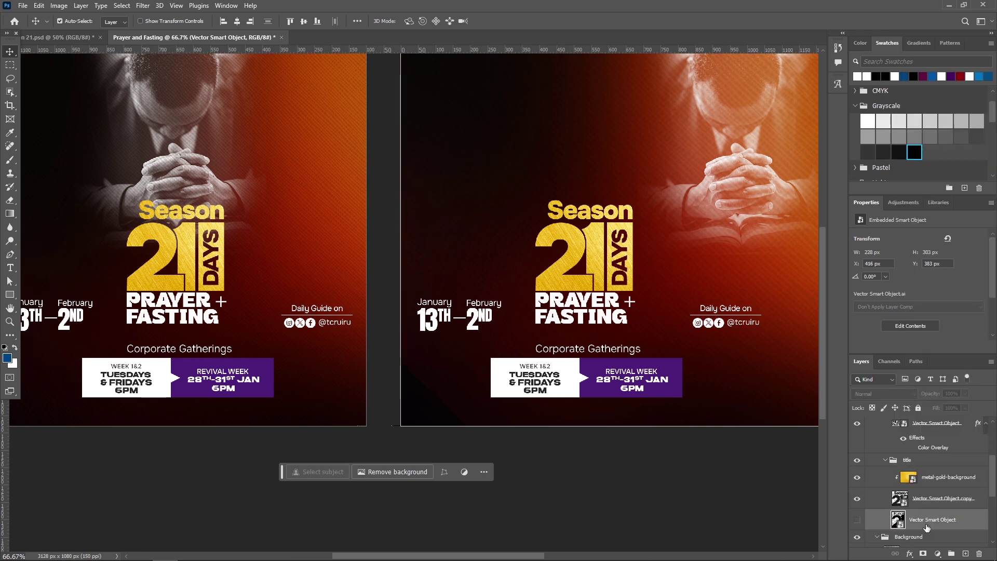
Open the contents of the copied Season 21 Days title smart object for editing in Illustrator
click(589, 281)
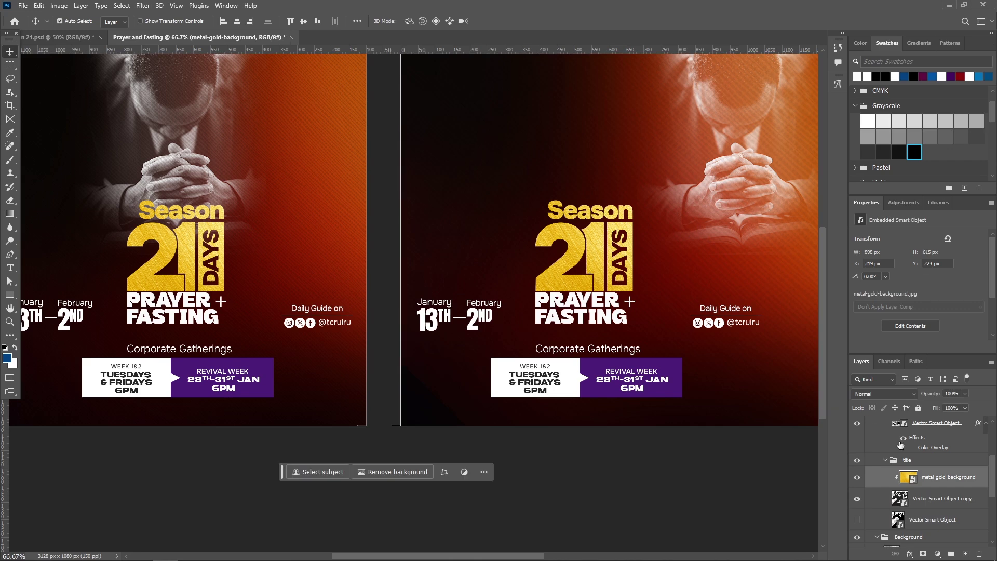
click(901, 501)
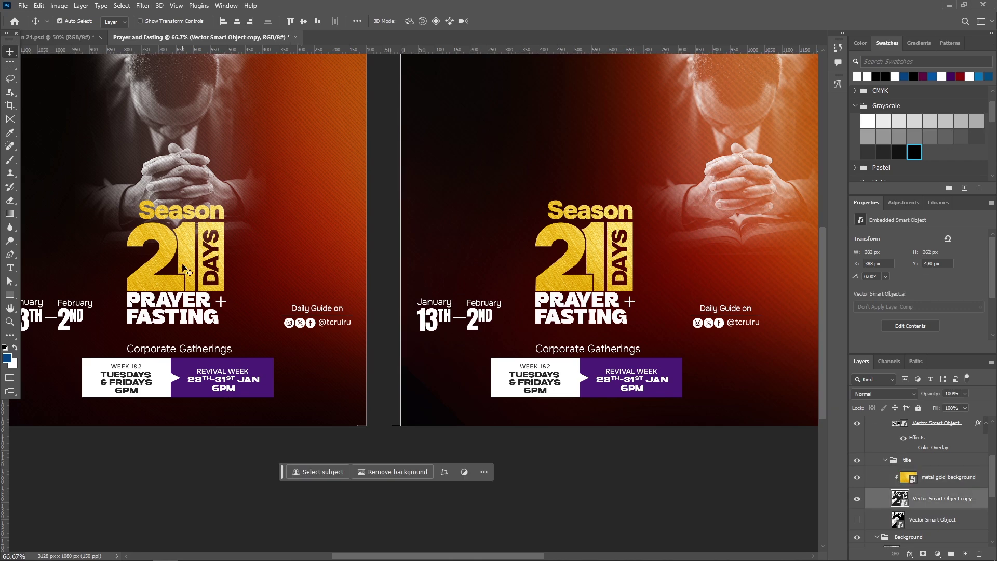
double_click(901, 499)
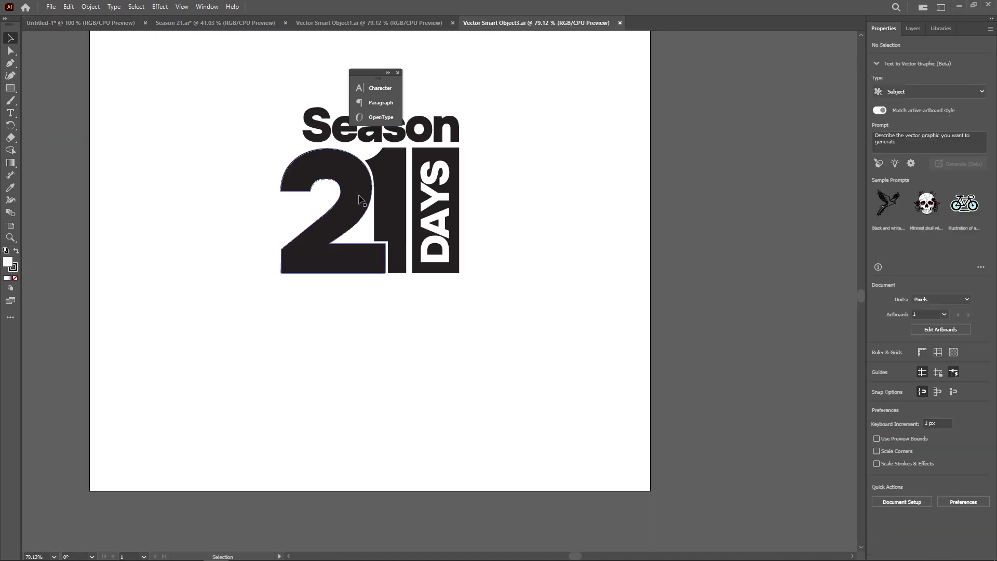
Separate the 21 DAYS artwork from the title and shift it to the right, away from the word Season
click(358, 199)
drag(380, 187, 515, 221)
right_click(374, 188)
click(404, 324)
click(517, 199)
click(368, 225)
Move the word Season to the left of 21, aligned to its base, and enlarge it to about 134.41 pt
drag(367, 142, 289, 267)
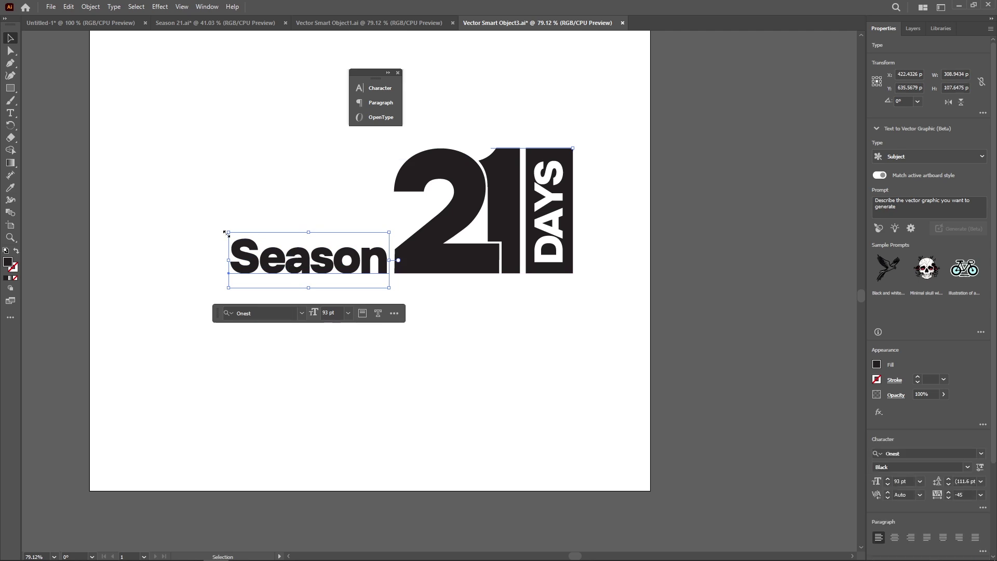
drag(227, 233, 191, 220)
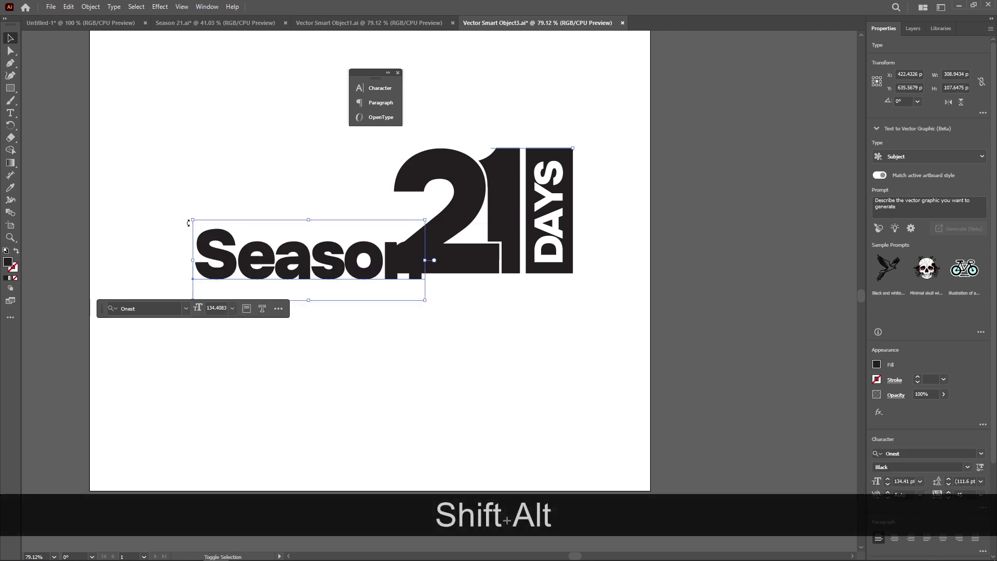
mouse_move(294, 268)
mouse_down()
mouse_move(248, 263)
mouse_move(284, 268)
mouse_up()
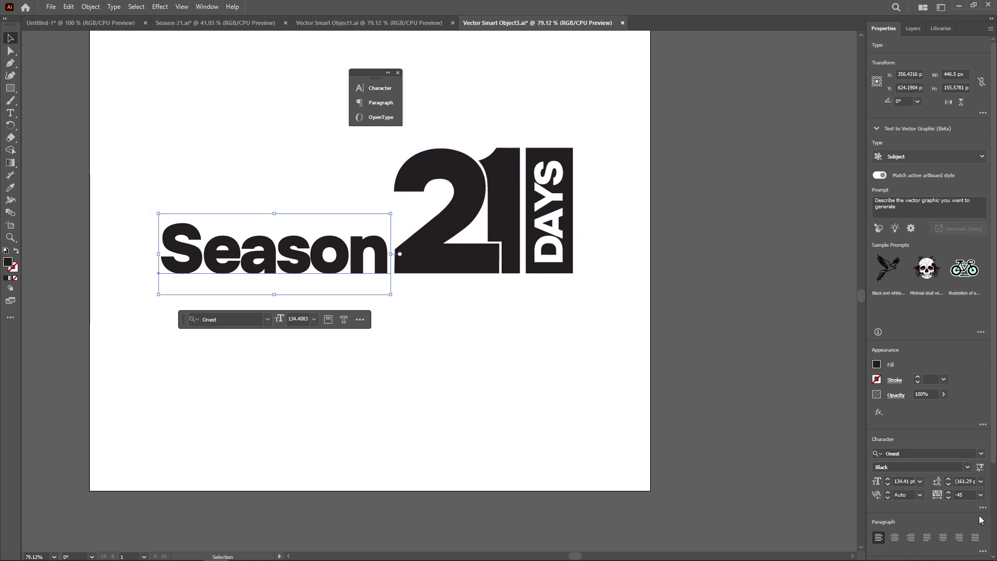
Save the rearranged Season 21 Days title artwork and switch back to Photoshop
scroll(585, 232, down, 2)
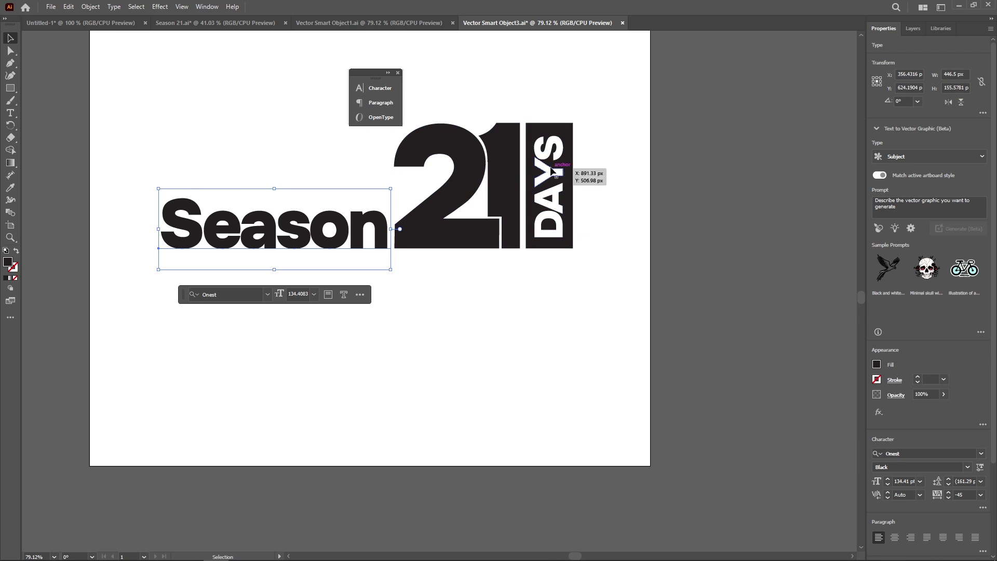
click(294, 130)
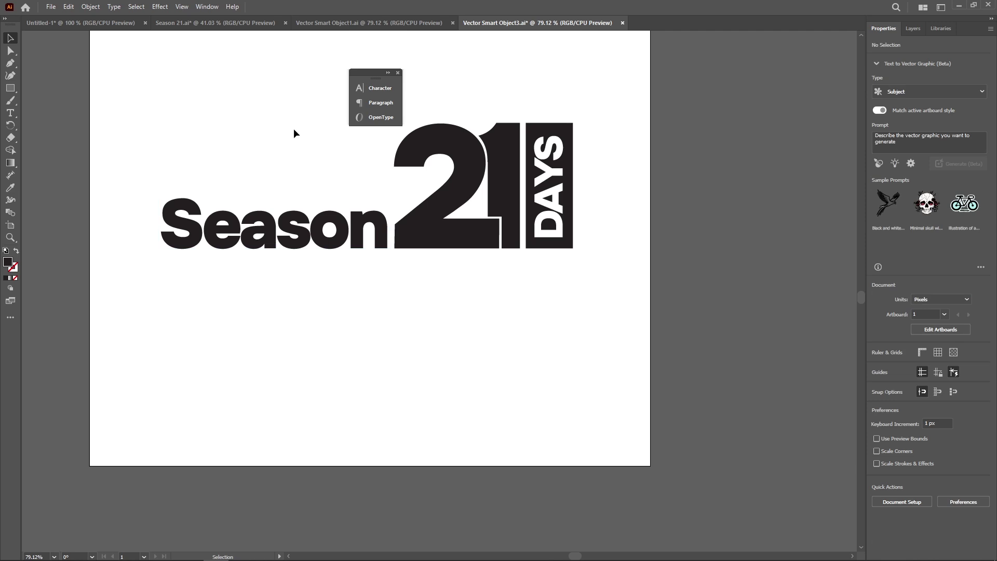
click(50, 6)
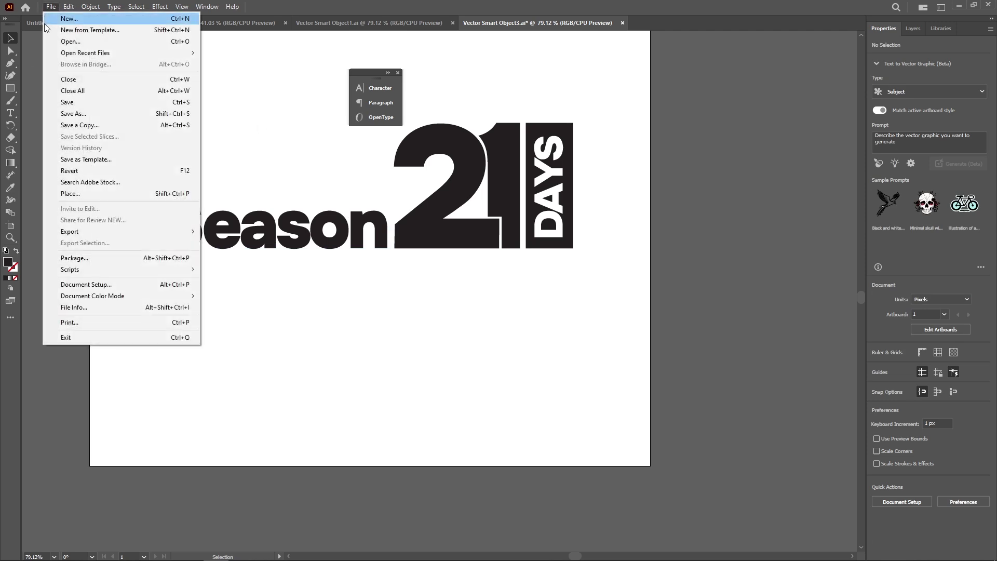
click(65, 103)
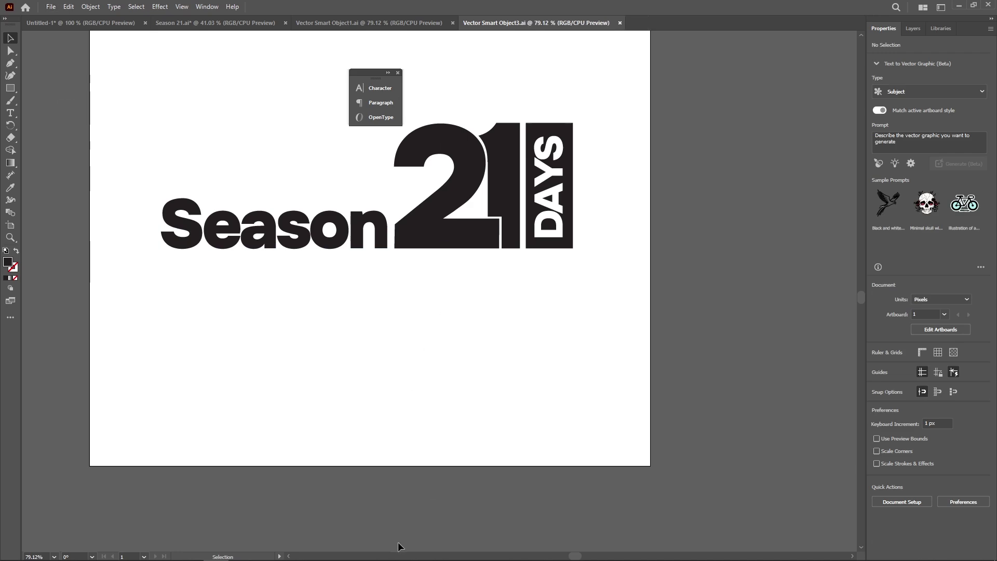
click(165, 550)
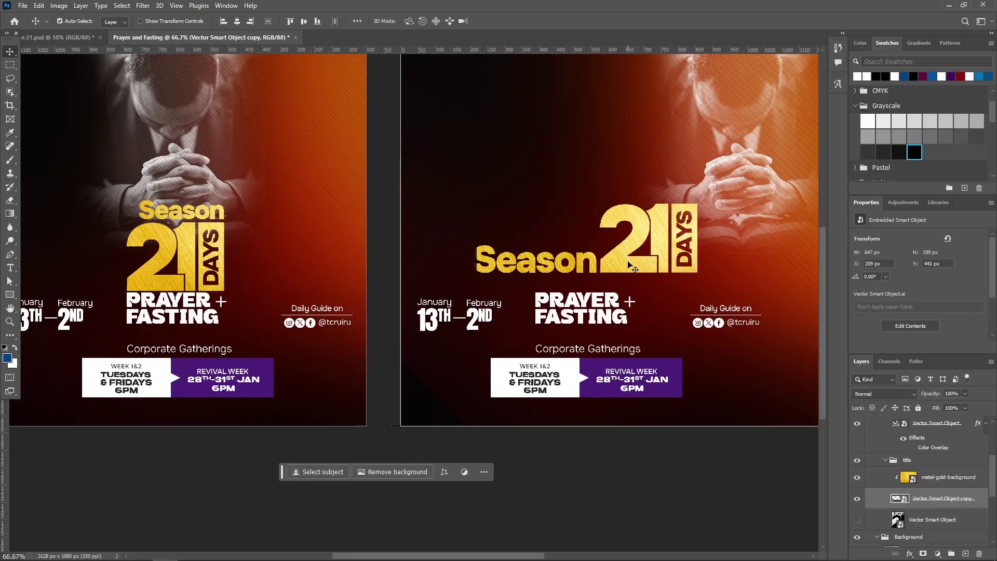
click(541, 263)
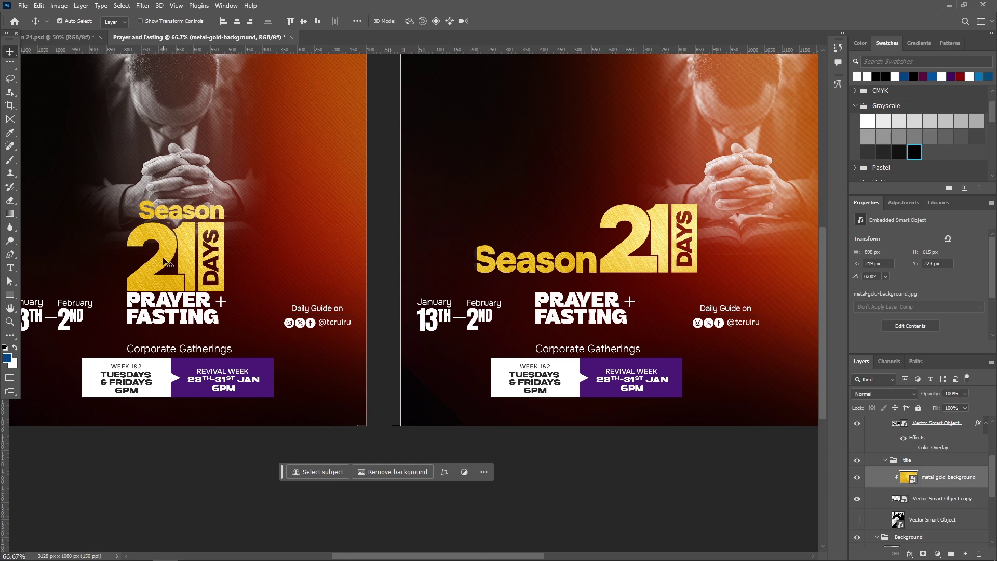
click(522, 254)
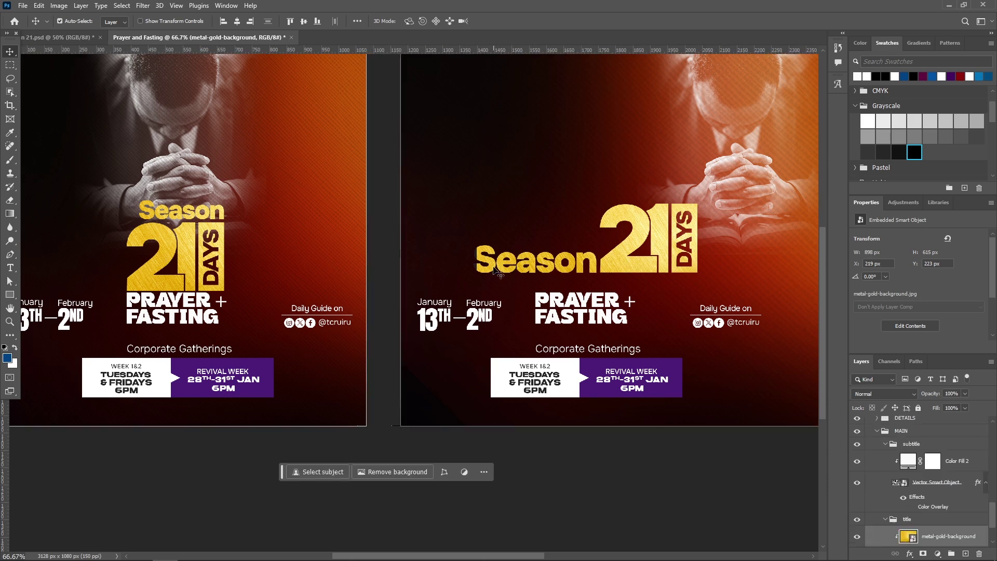
scroll(929, 514, down, 2)
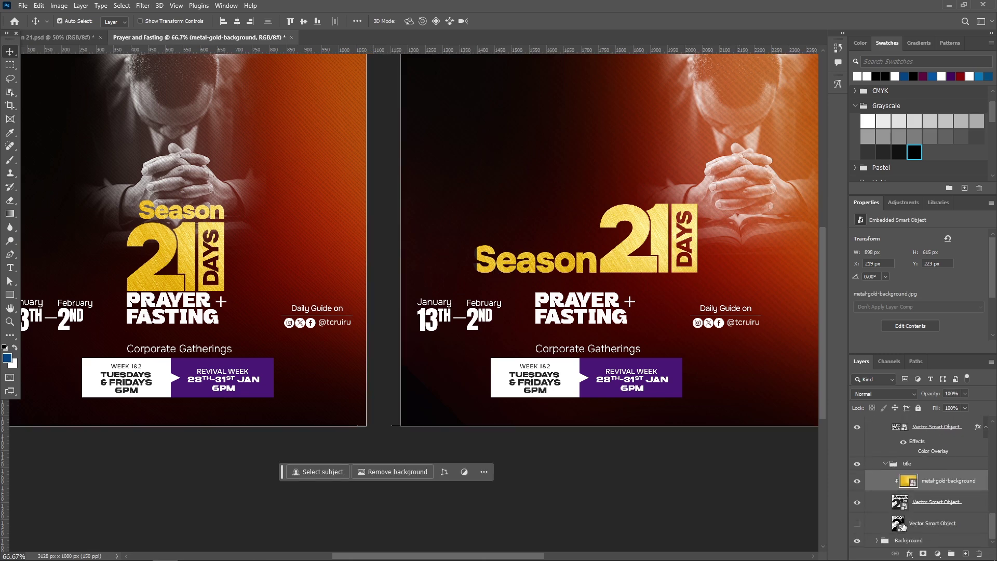
double_click(901, 506)
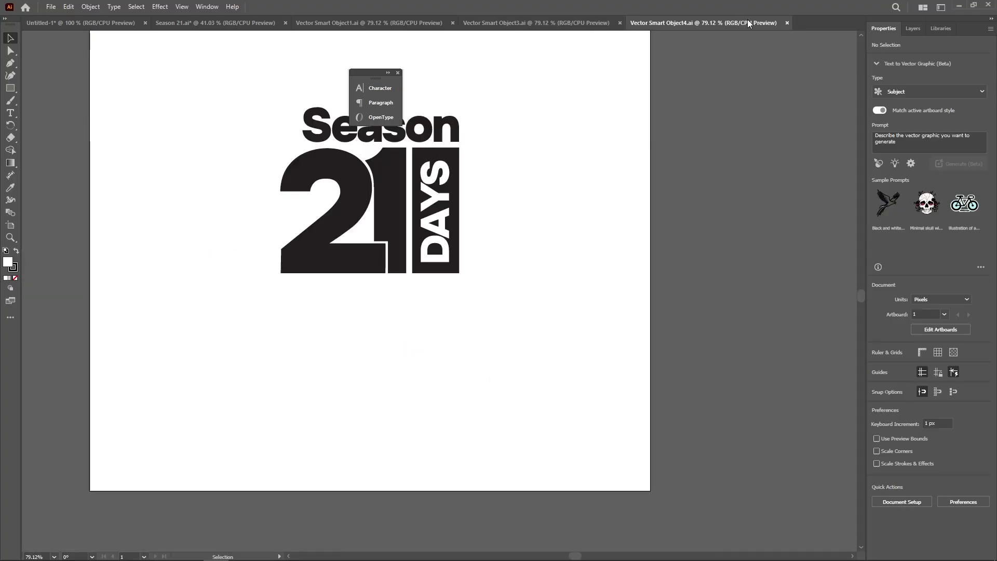
click(787, 23)
click(357, 230)
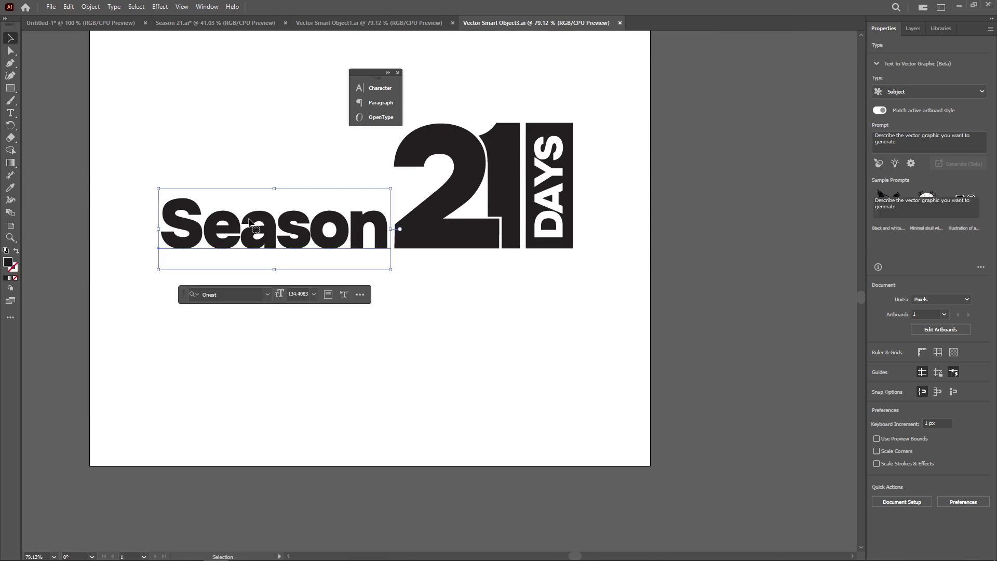
click(395, 23)
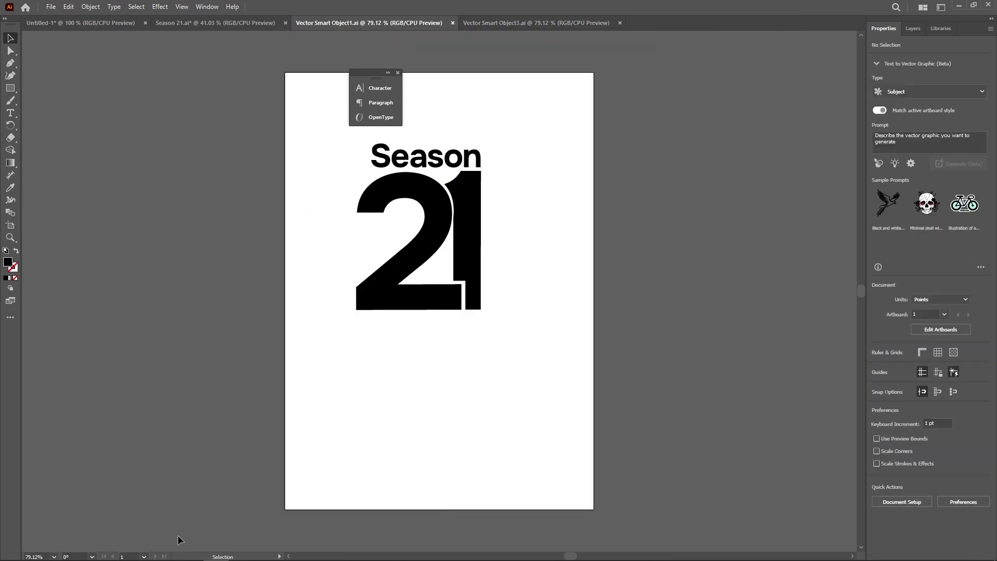
mouse_move(182, 559)
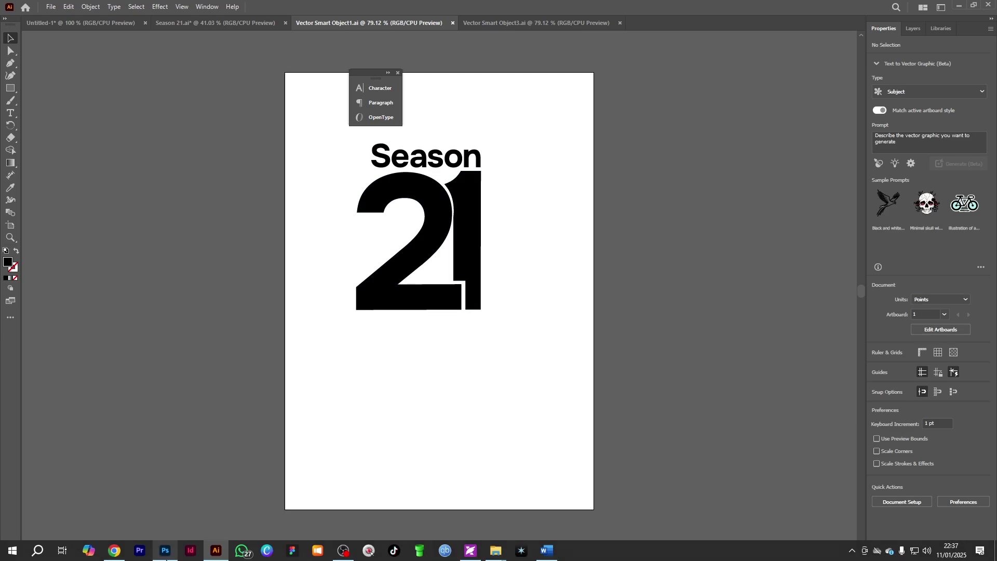
click(113, 551)
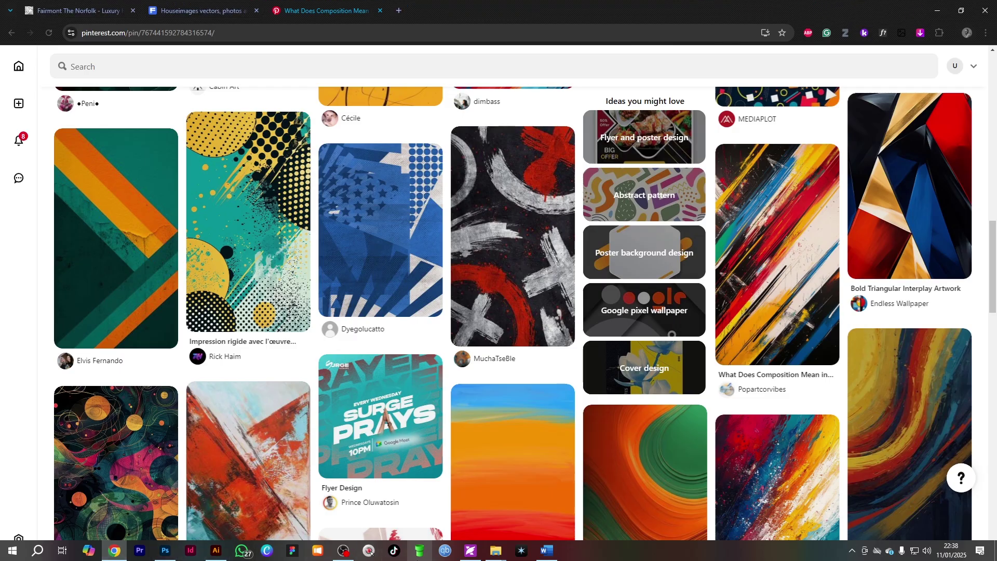
click(165, 552)
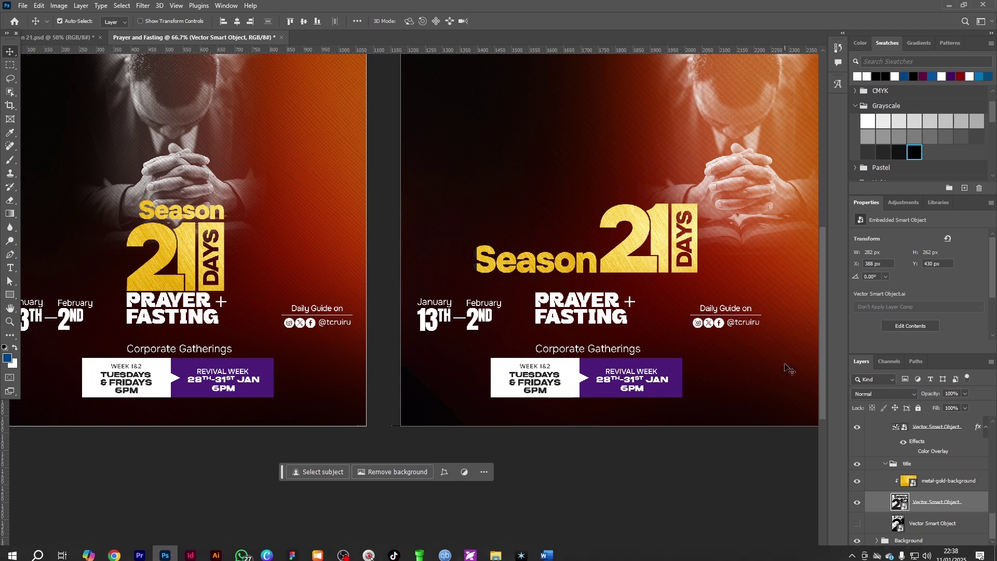
Reopen the copied title's contents in Illustrator, reduce the word Season to 125 pt and move it close against the 21
click(491, 268)
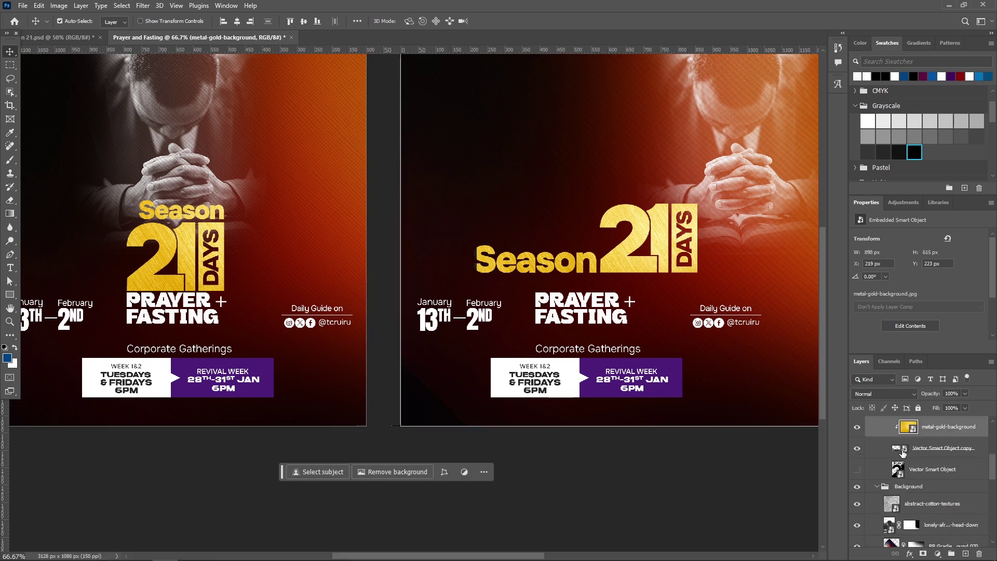
double_click(902, 453)
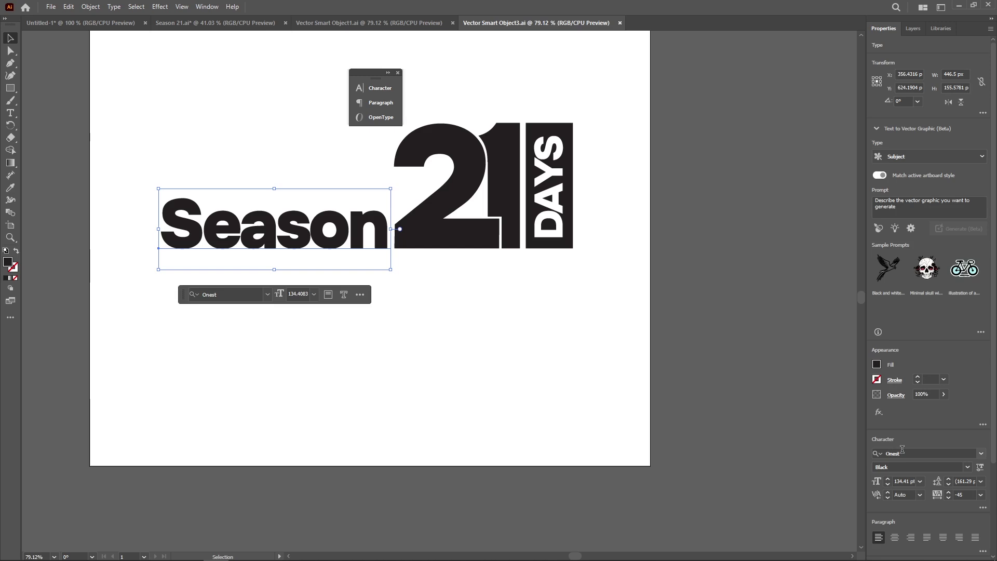
click(888, 484)
click(888, 484)
click(888, 485)
click(888, 485)
click(888, 485)
drag(302, 232, 322, 237)
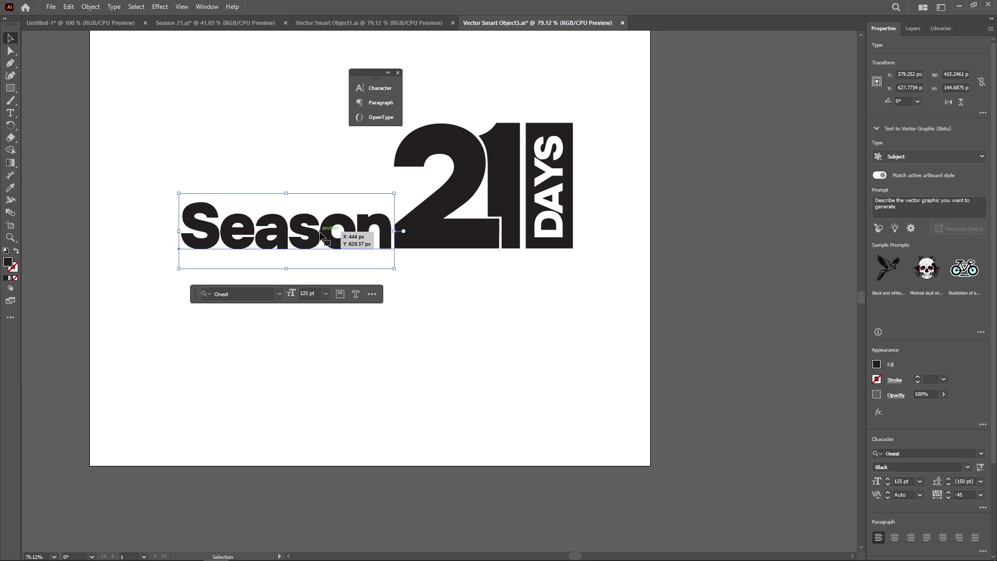
Save the title artwork with the smaller Season and switch to the Prayer and Fasting document in Photoshop
click(51, 7)
click(67, 103)
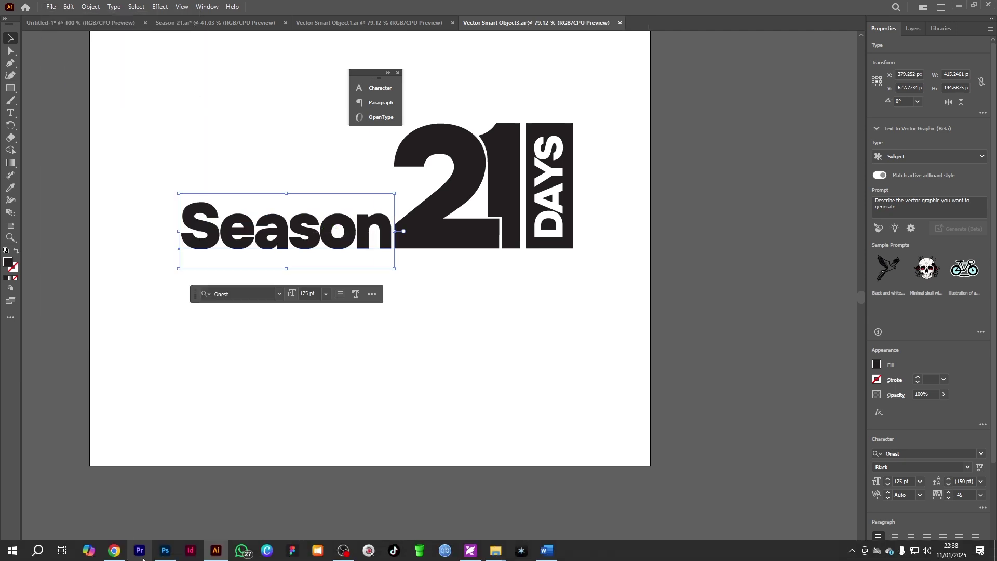
click(166, 558)
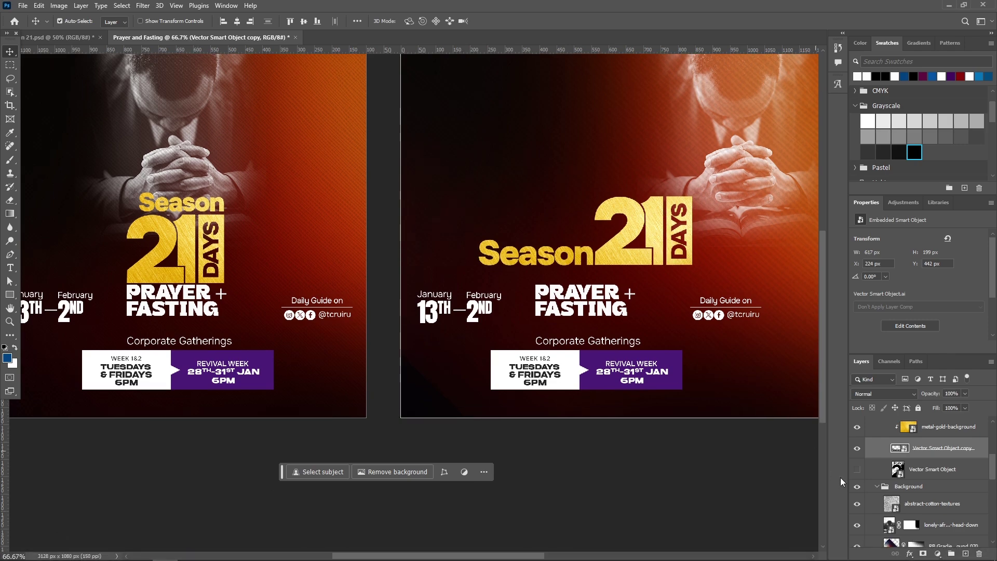
Scale up the copied Season 21 Days title on the SCREENS artboard to about 742 x 240 px
right_click(925, 454)
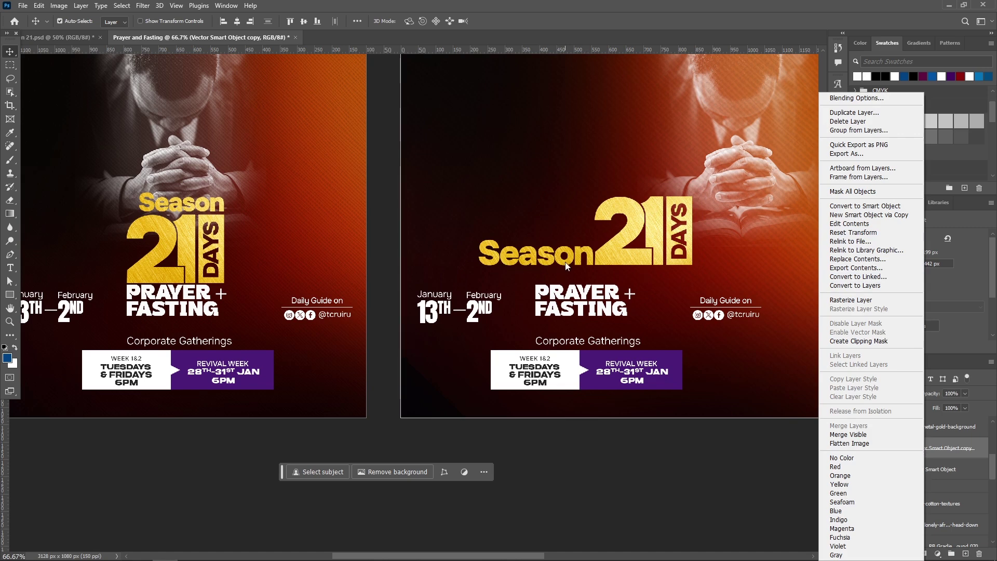
click(937, 477)
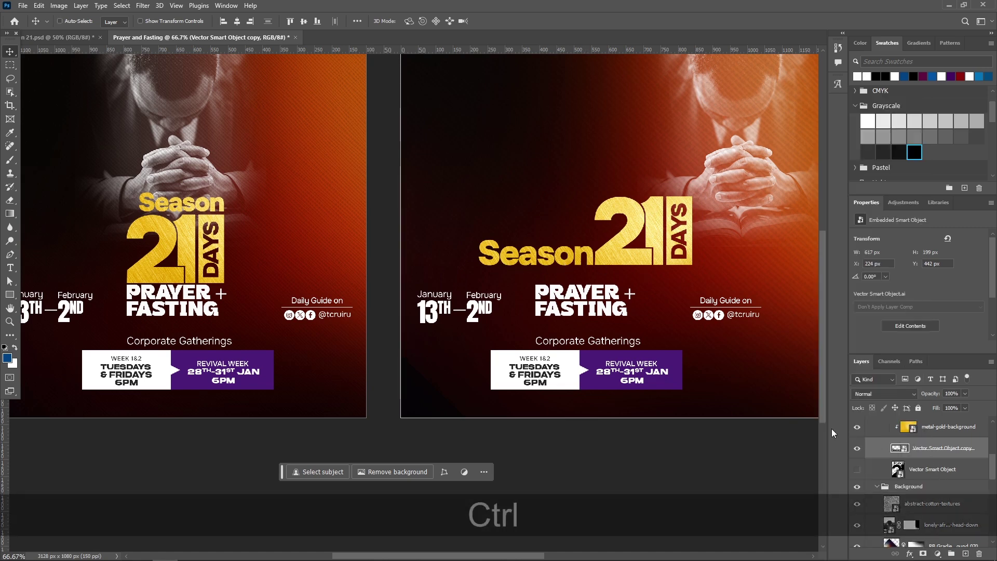
key(ctrl+t)
drag(584, 197, 584, 181)
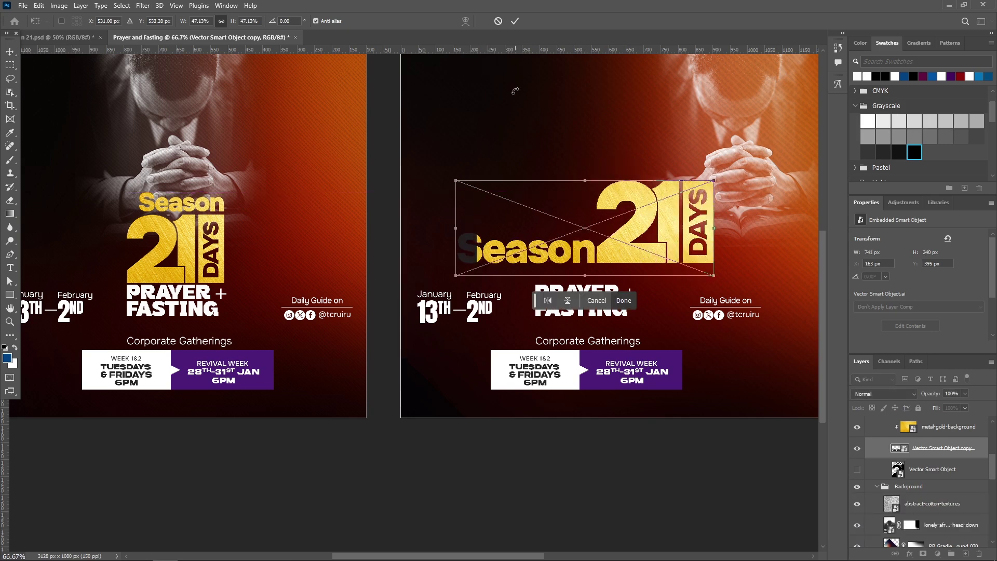
click(522, 20)
Move the metal-gold-background texture about 106 px left and 16 px up so it covers the whole title
click(935, 429)
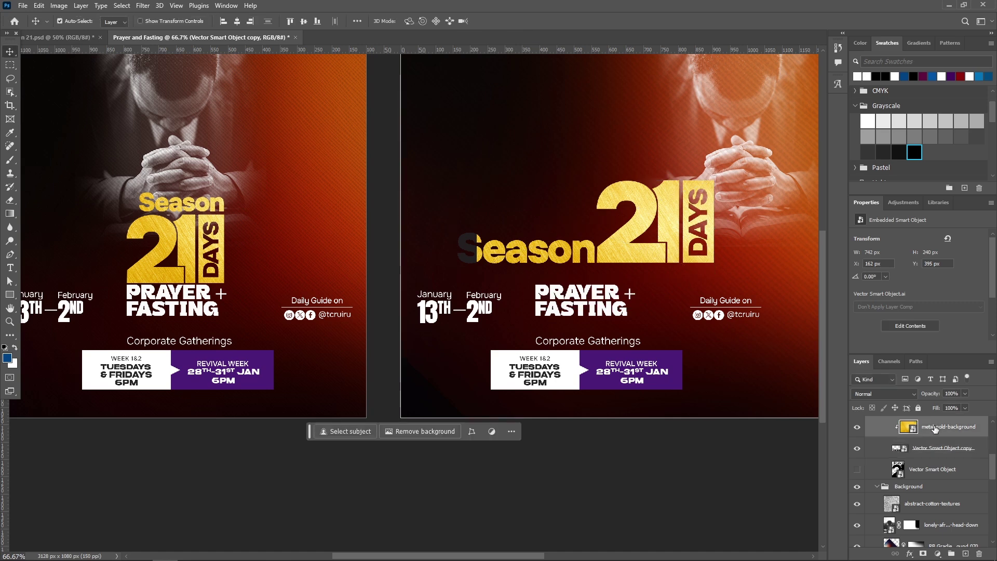
key(ctrl+t)
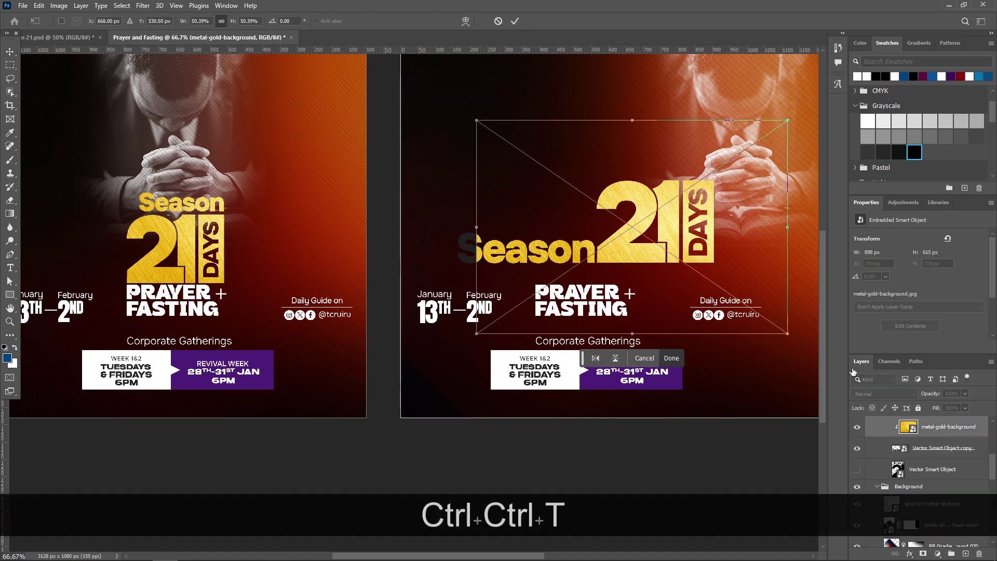
drag(628, 254, 593, 234)
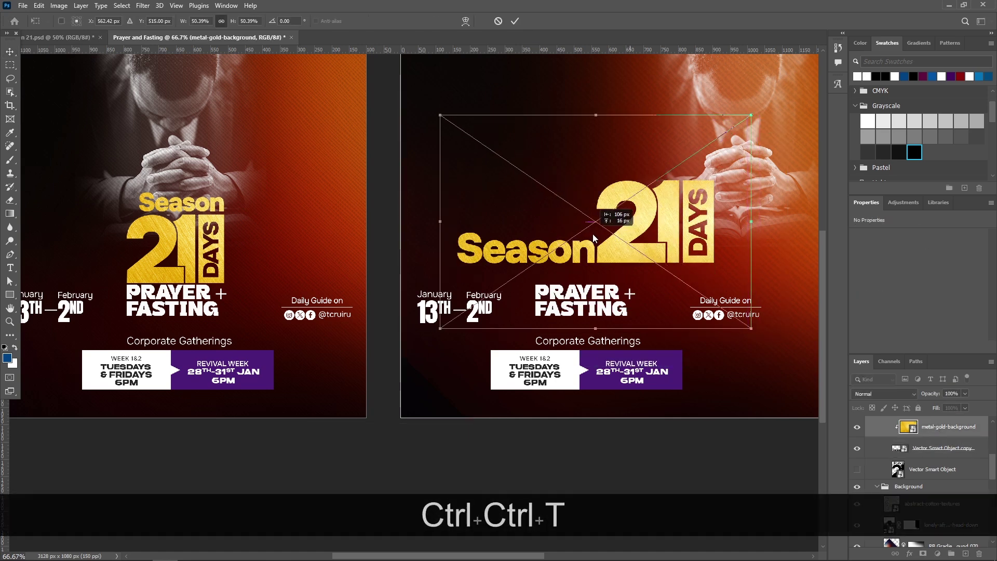
click(514, 21)
Collapse the title group and center it horizontally on the SCREENS artboard
scroll(675, 260, up, 1)
scroll(956, 467, up, 1)
click(907, 442)
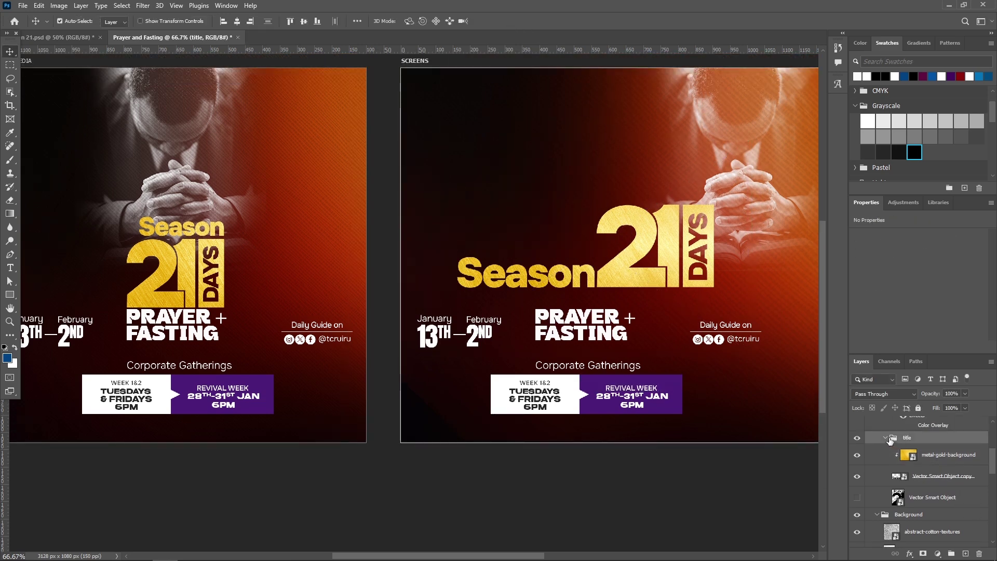
click(886, 439)
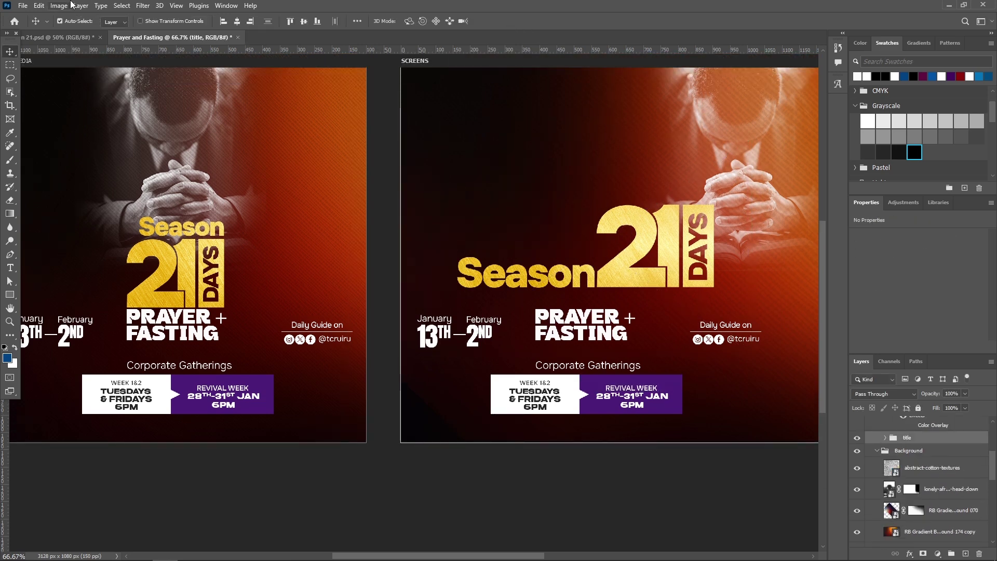
click(235, 22)
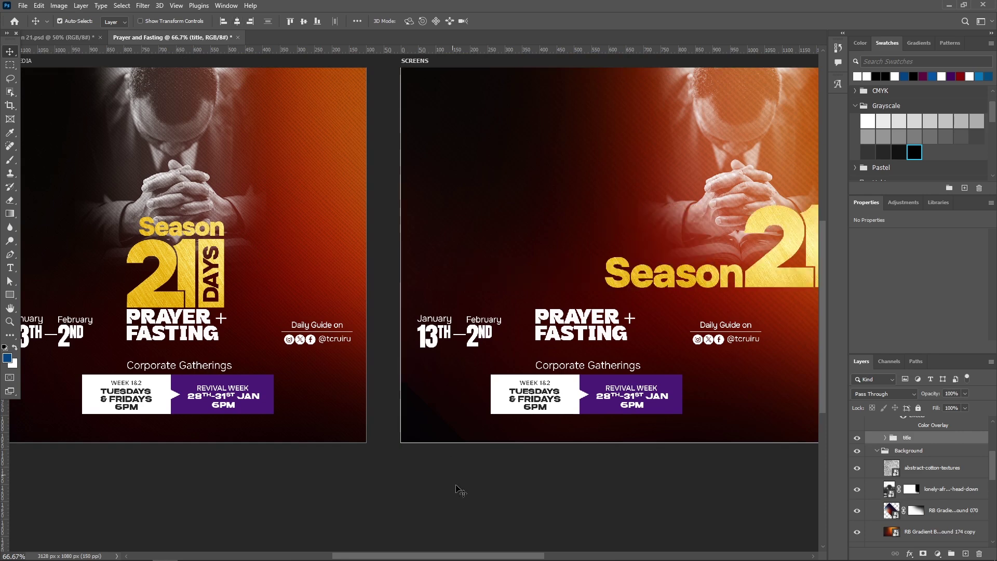
drag(475, 554, 536, 555)
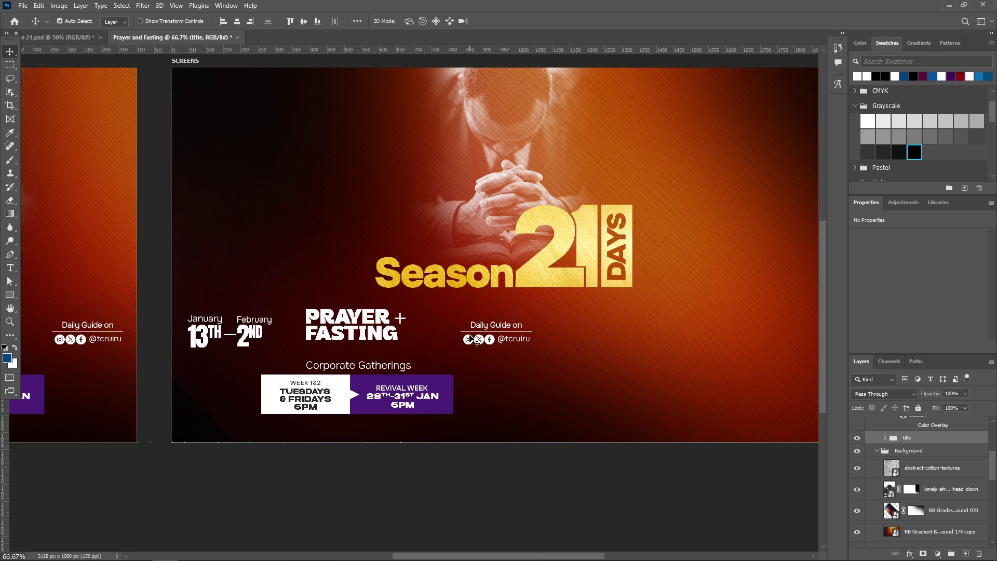
Review the finished Screens, Triple Wide and Stories artboards in the Season 21.psd document and save that document
click(35, 34)
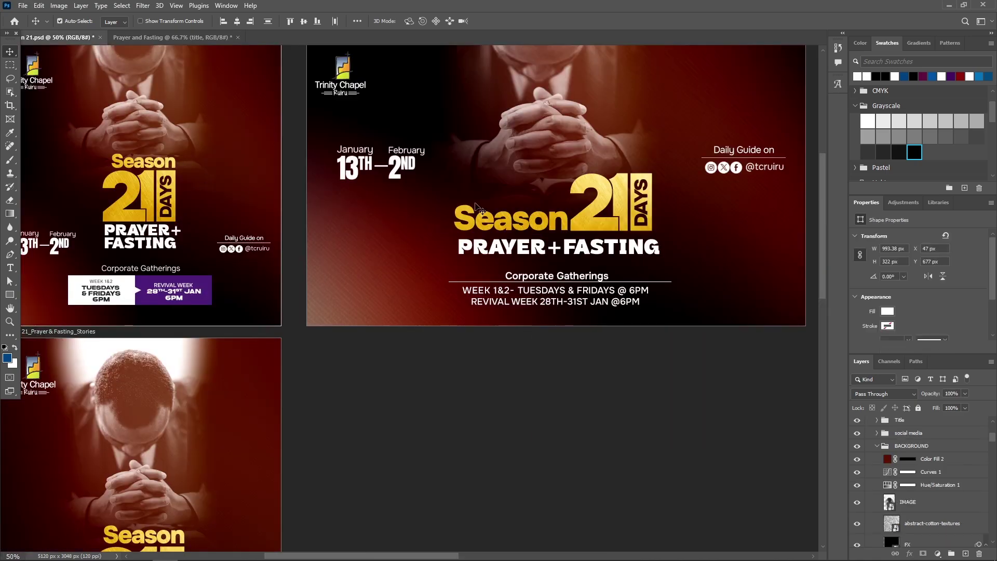
scroll(614, 450, up, 1)
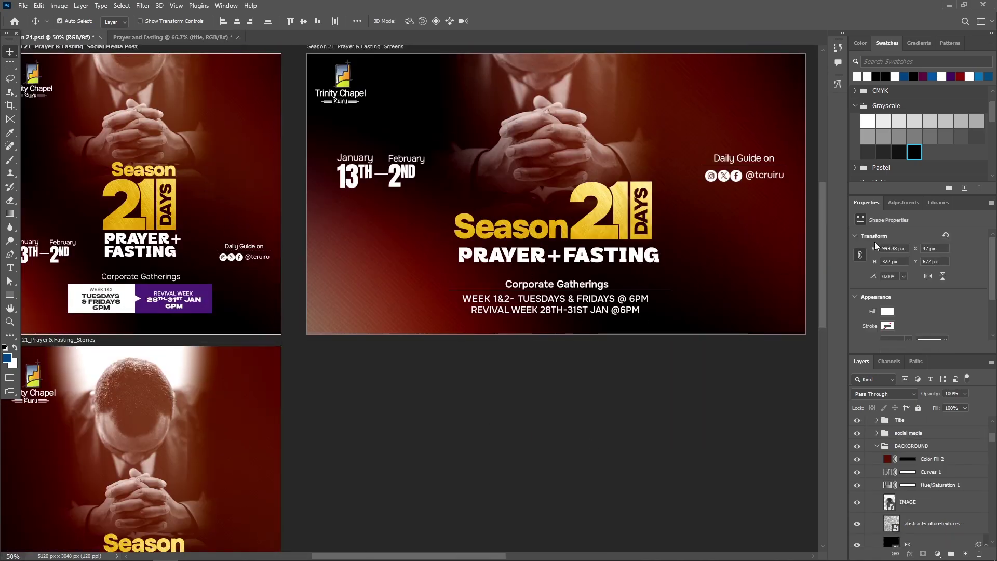
drag(675, 422, 155, 470)
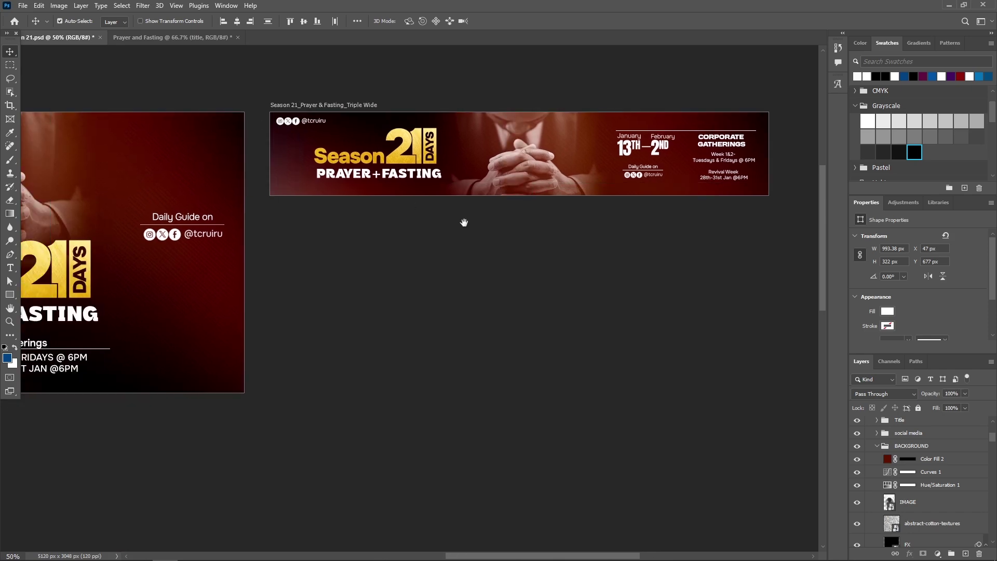
drag(450, 339, 711, 243)
drag(167, 442, 636, 238)
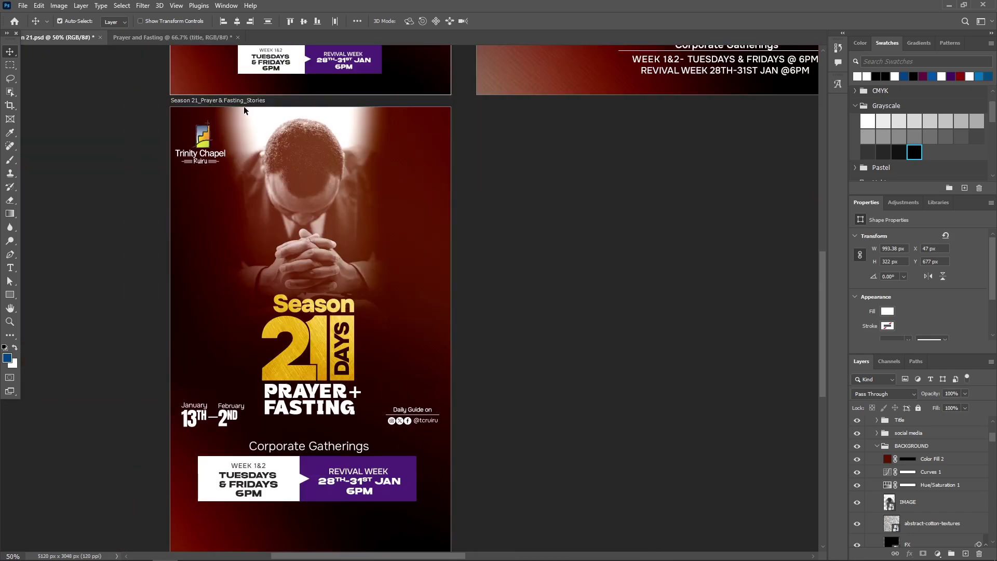
click(23, 6)
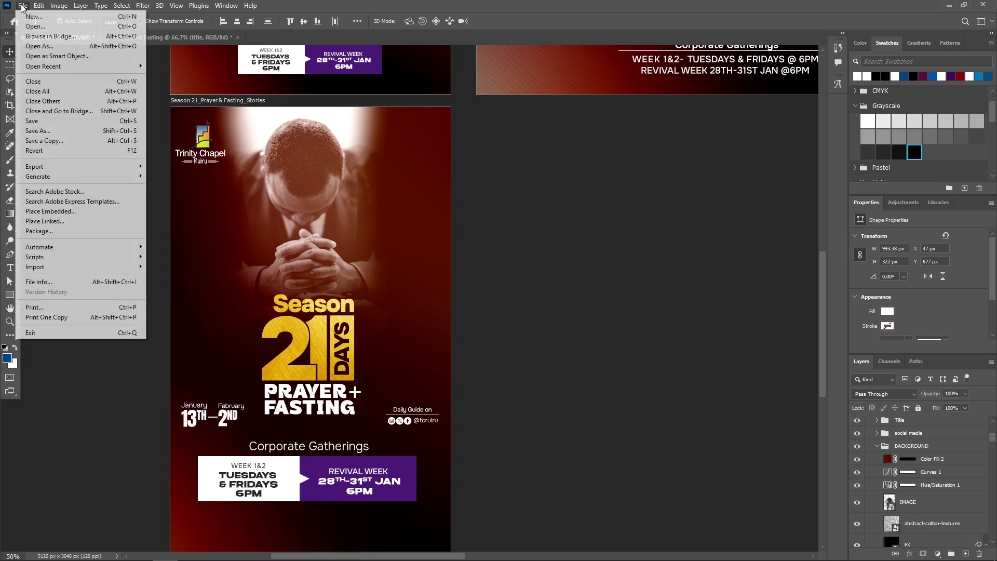
click(52, 121)
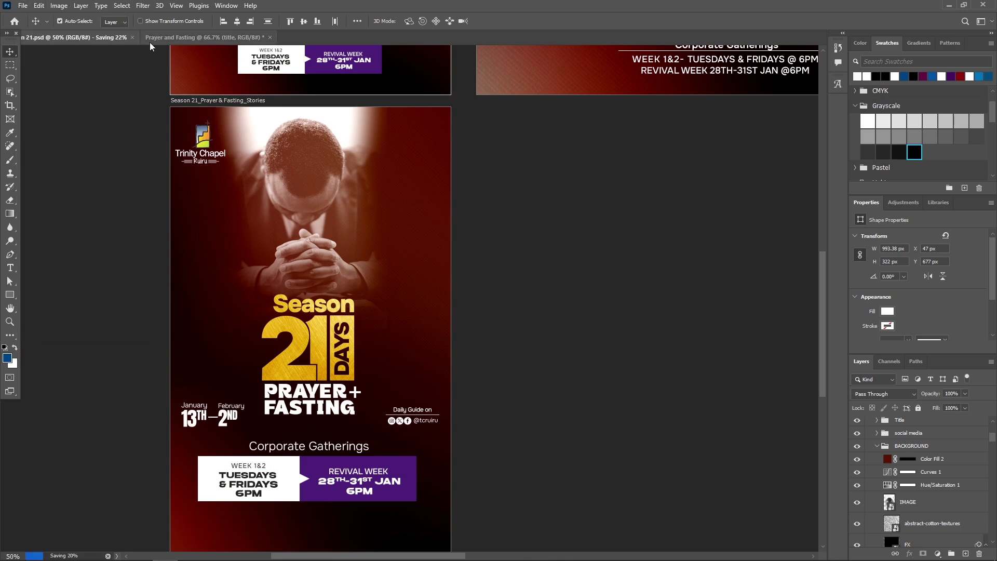
Return to the Prayer and Fasting document and select the fill layer of the PRAYER + FASTING subtitle on the SCREENS artboard
click(166, 41)
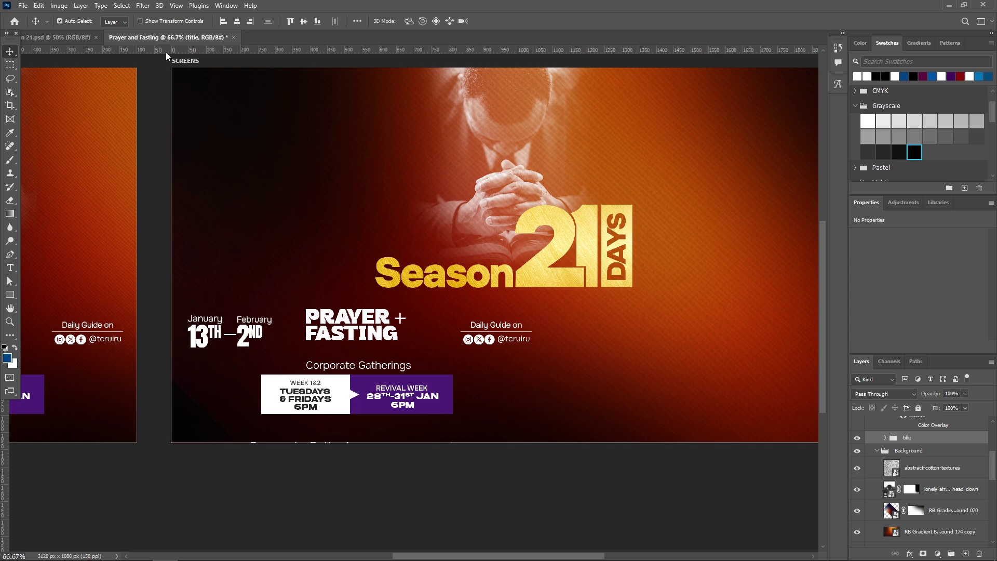
click(555, 275)
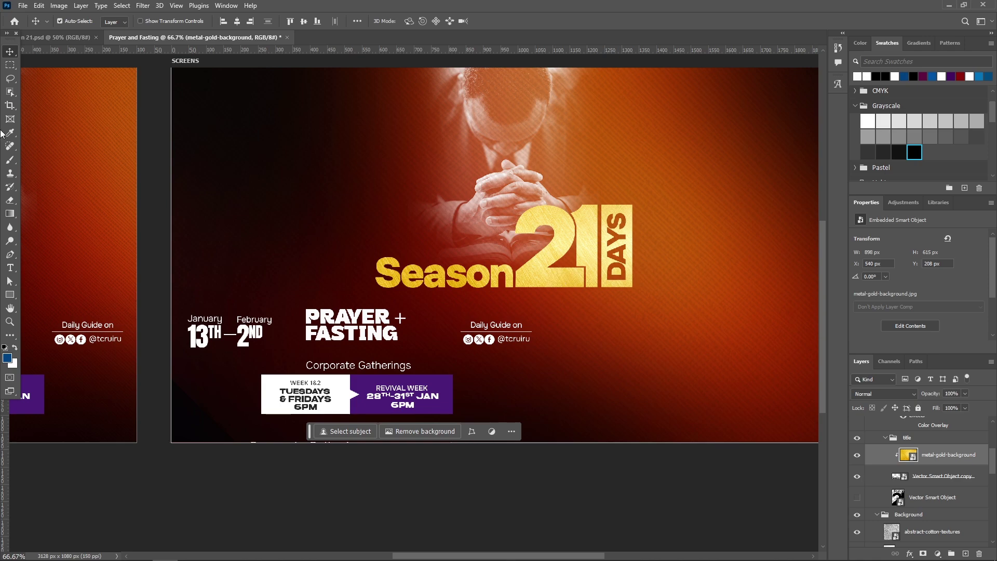
click(350, 325)
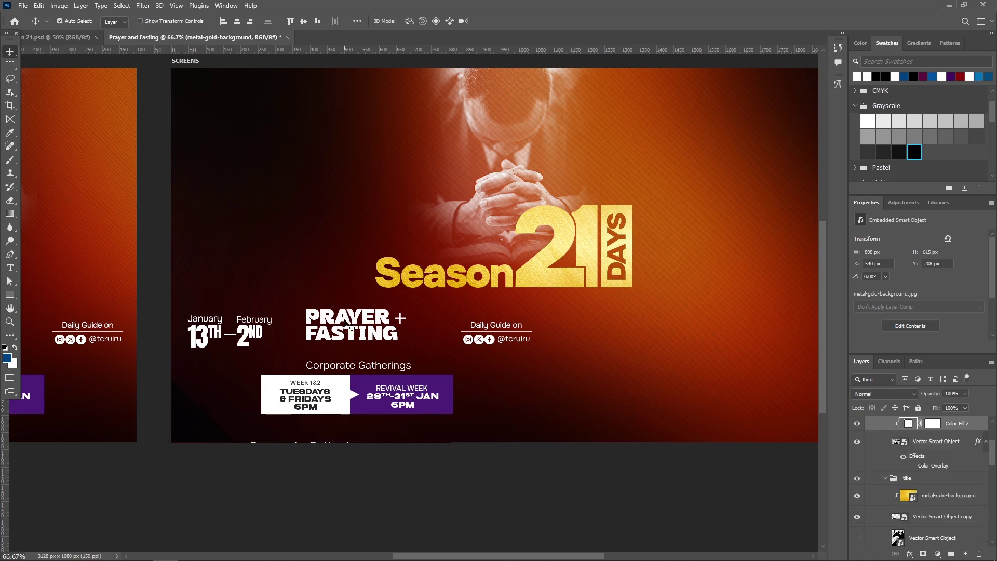